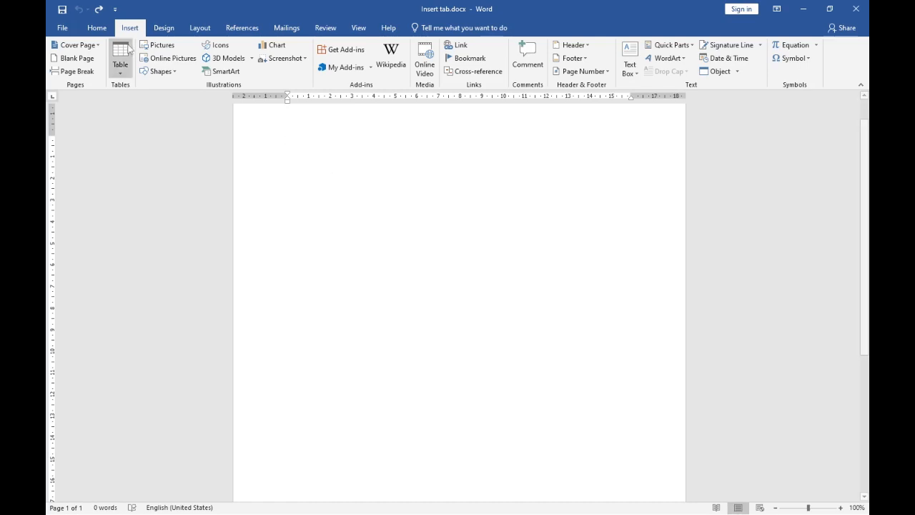
Step: Try the built-in Filigree cover page on the blank document and undo its insertion
{"action": "left_click", "coordinate": [79, 45]}
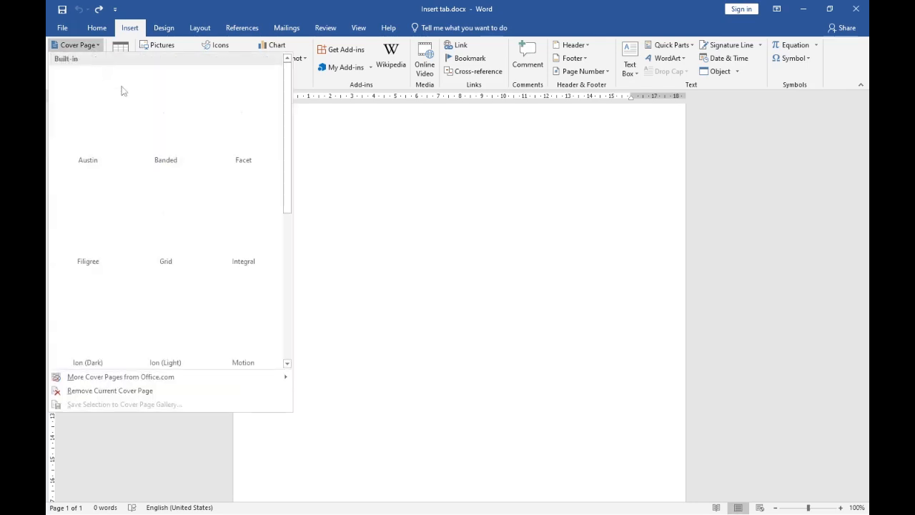
{"action": "mouse_move", "coordinate": [290, 159]}
{"action": "left_mouse_down"}
{"action": "mouse_move", "coordinate": [292, 198]}
{"action": "mouse_move", "coordinate": [292, 167]}
{"action": "left_mouse_up"}
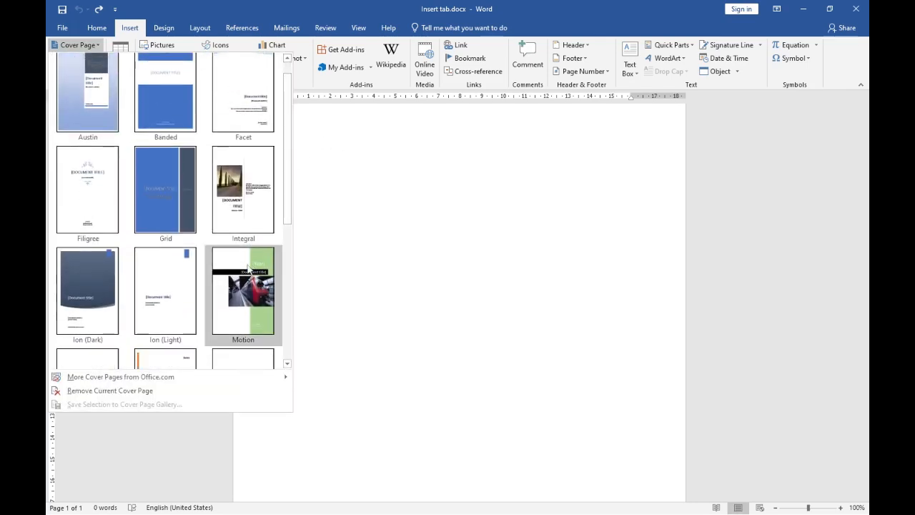
{"action": "left_click", "coordinate": [92, 190]}
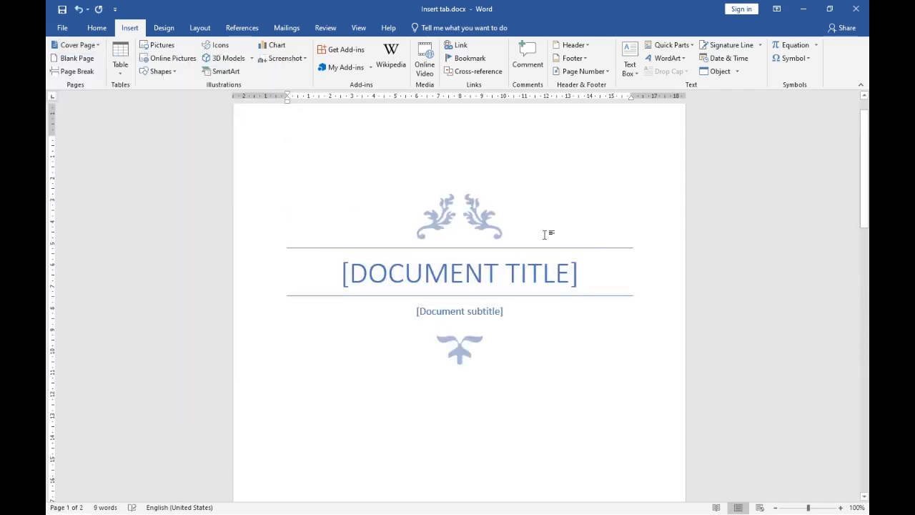
{"action": "key", "text": "ctrl+z"}
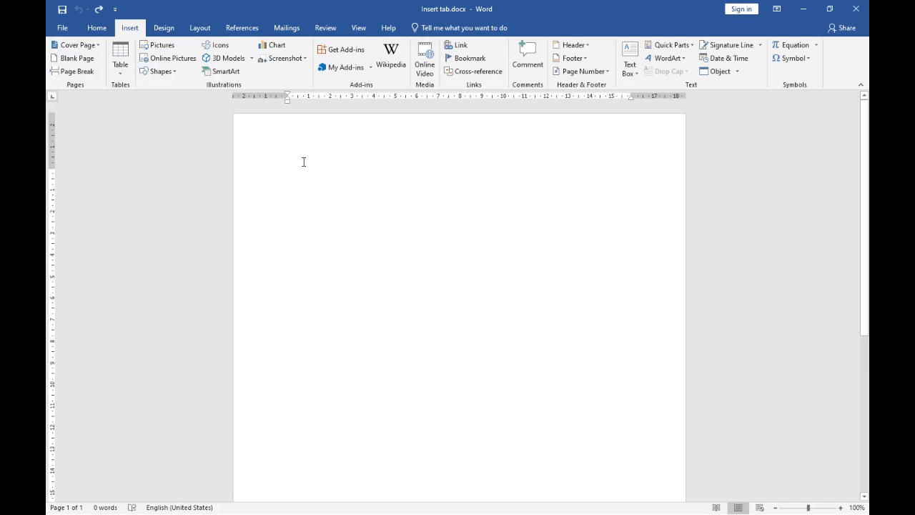
Step: Fill the blank document with sample paragraphs generated by =rand()
{"action": "type", "text": "=rand"}
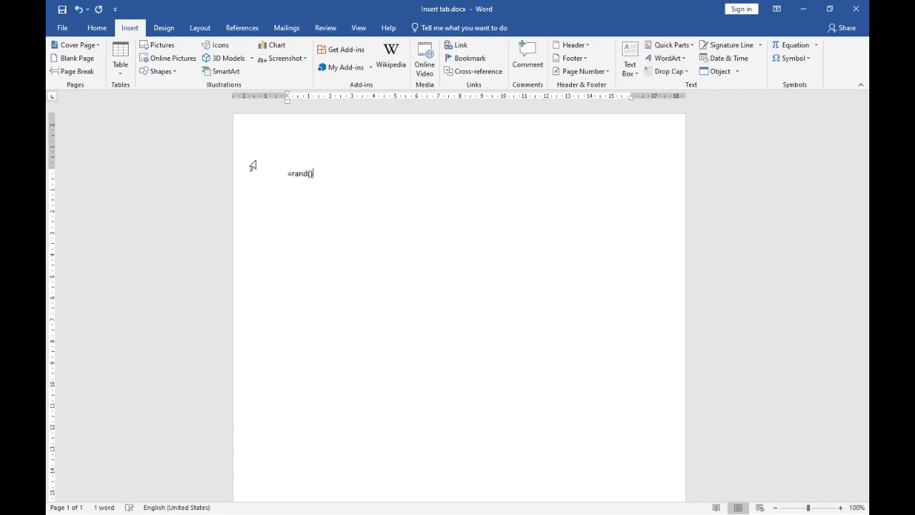
{"action": "type", "text": "()"}
{"action": "key", "text": "Return"}
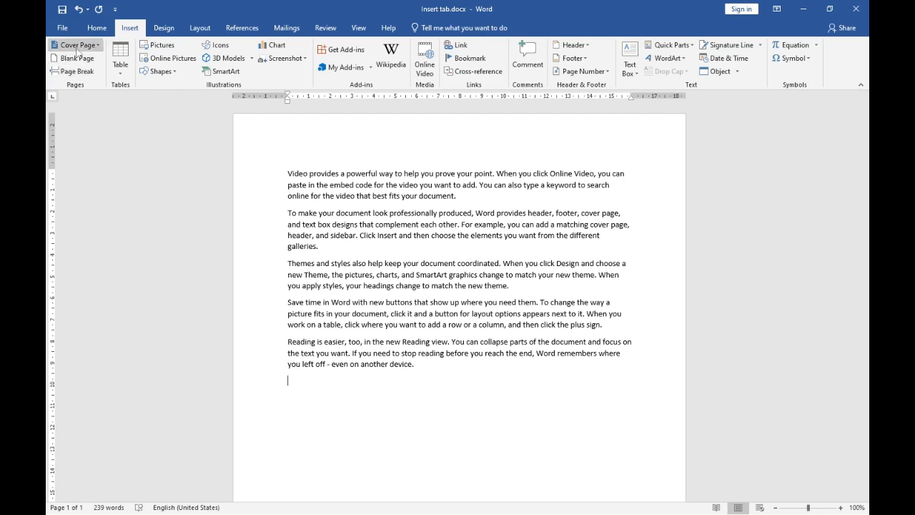
Step: Insert the built-in Filigree cover page before the sample text and review both pages
{"action": "left_click", "coordinate": [76, 47]}
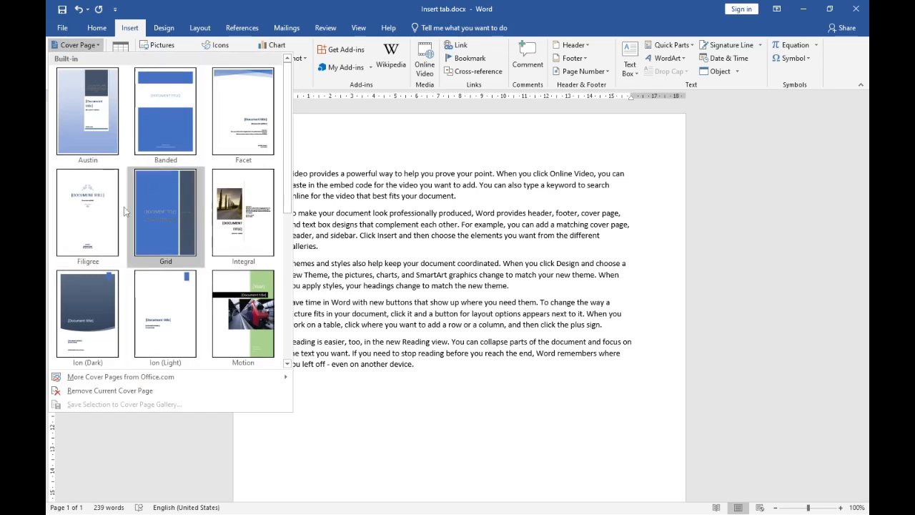
{"action": "left_click", "coordinate": [107, 220]}
{"action": "scroll", "coordinate": [414, 276], "scroll_direction": "down", "scroll_amount": 15}
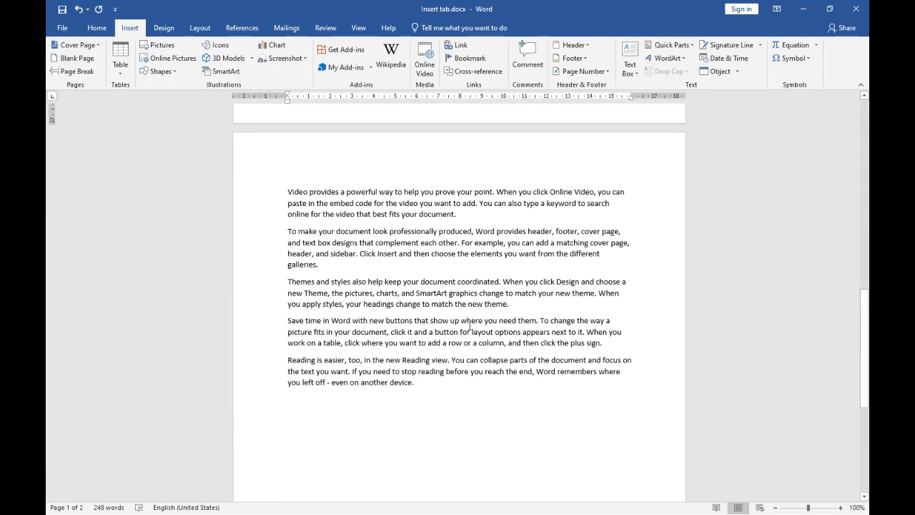
{"action": "scroll", "coordinate": [469, 324], "scroll_direction": "up", "scroll_amount": 4}
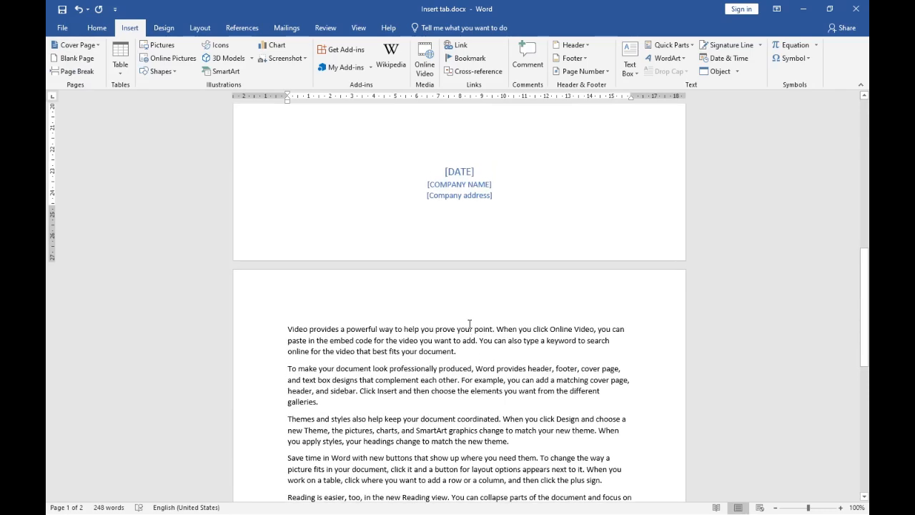
{"action": "scroll", "coordinate": [474, 260], "scroll_direction": "up", "scroll_amount": 3}
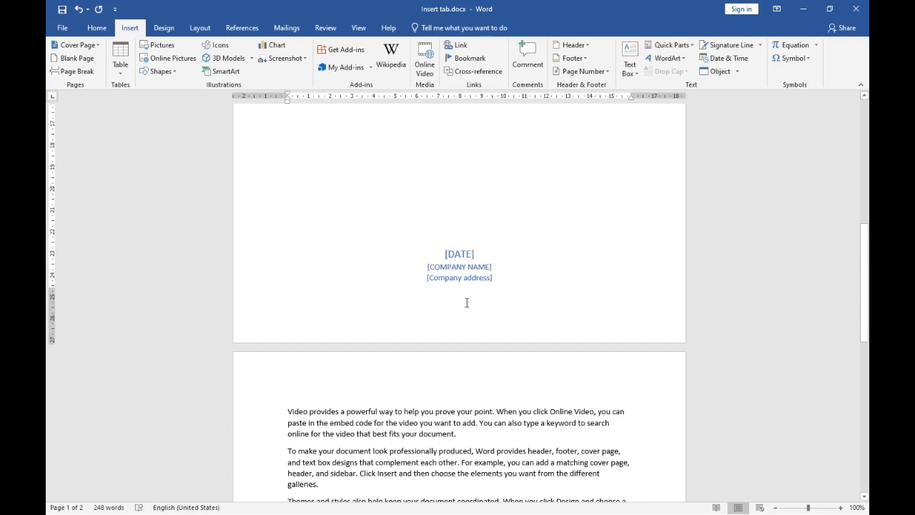
{"action": "scroll", "coordinate": [466, 286], "scroll_direction": "up", "scroll_amount": 12}
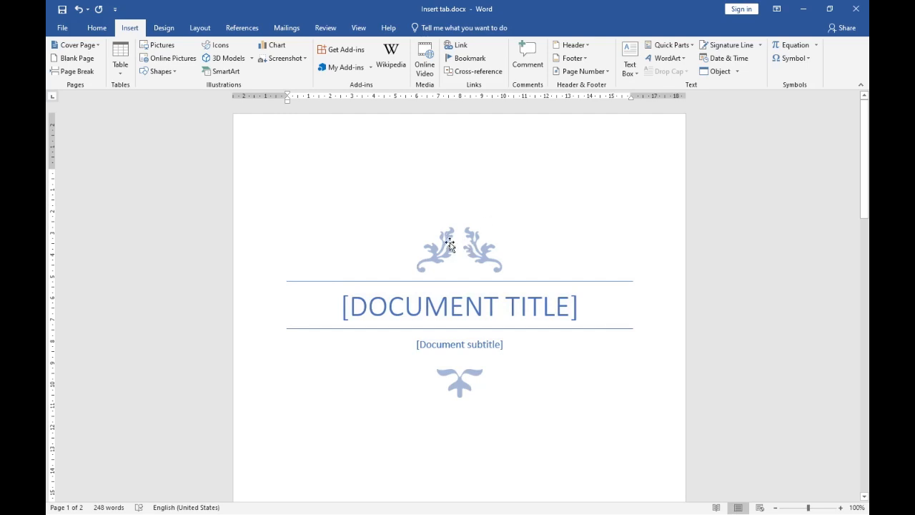
Step: Replace the document title placeholder on the cover page with COMPUTER
{"action": "left_click", "coordinate": [456, 242]}
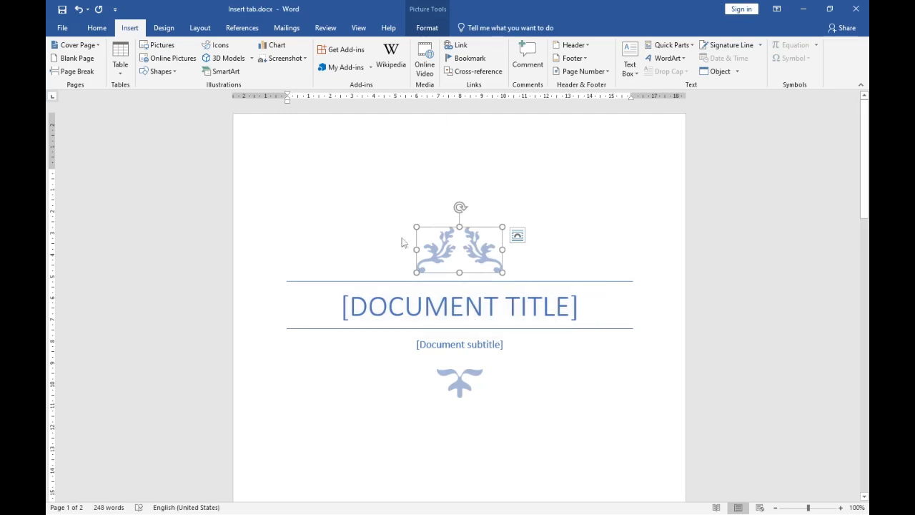
{"action": "left_click", "coordinate": [429, 315]}
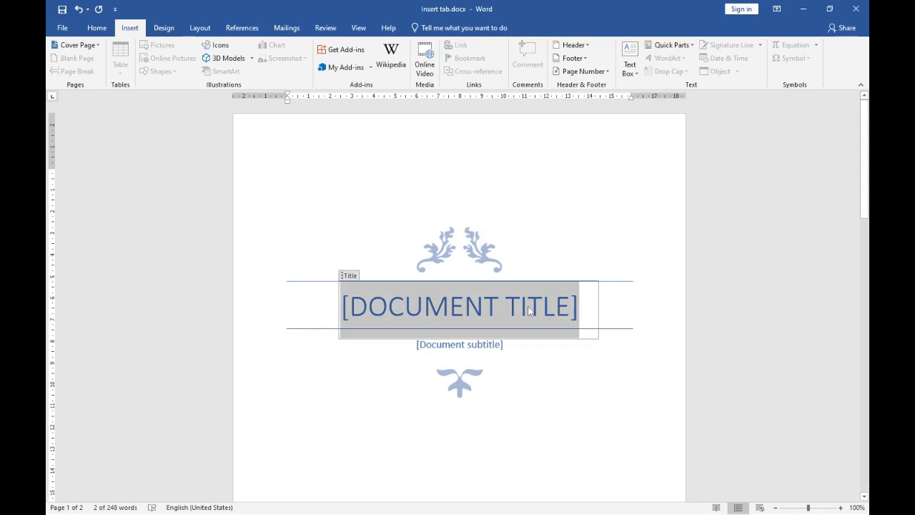
{"action": "type", "text": "S"}
{"action": "key", "text": "BackSpace"}
{"action": "type", "text": "CO"}
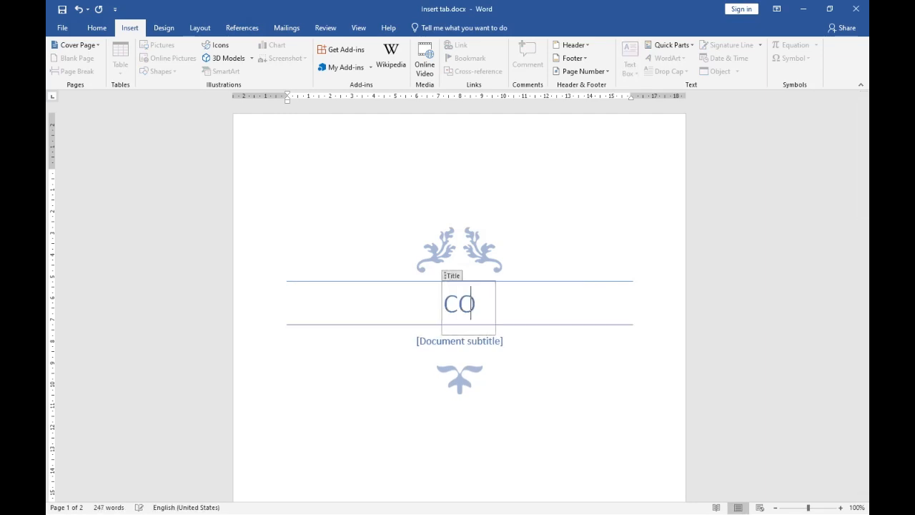
{"action": "type", "text": "MPUTER"}
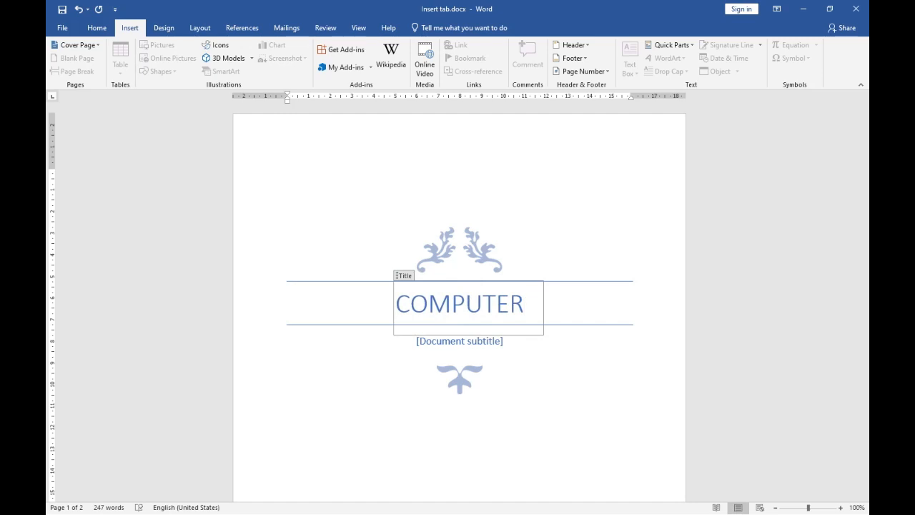
Step: Replace the document subtitle placeholder under the title with "Ms word"
{"action": "left_click", "coordinate": [449, 346]}
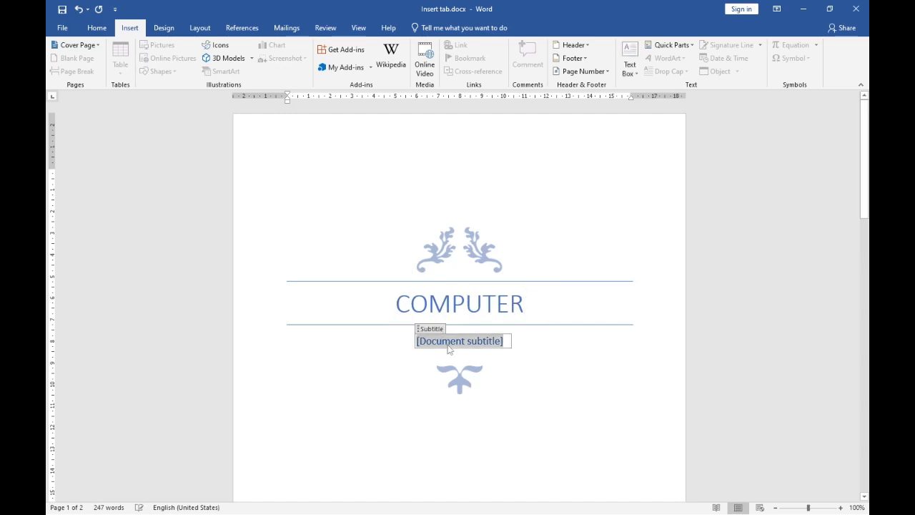
{"action": "type", "text": "Ms word"}
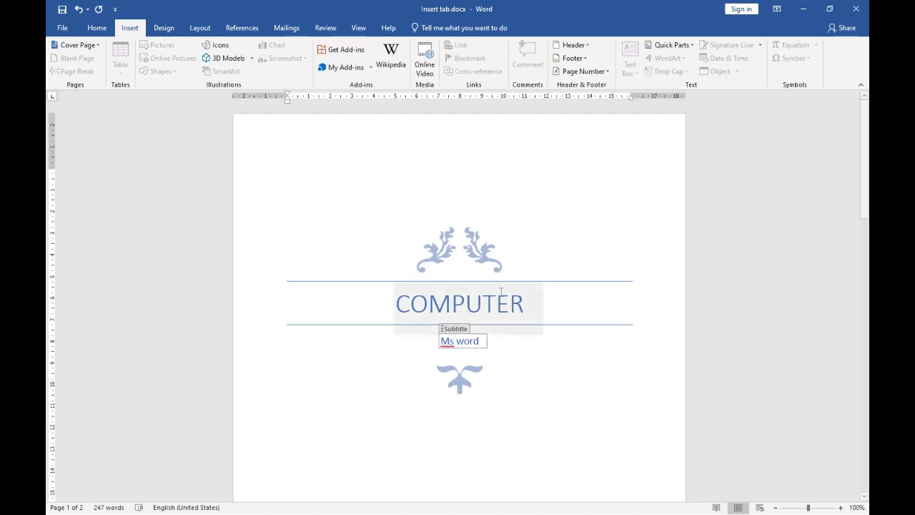
{"action": "left_click", "coordinate": [561, 215]}
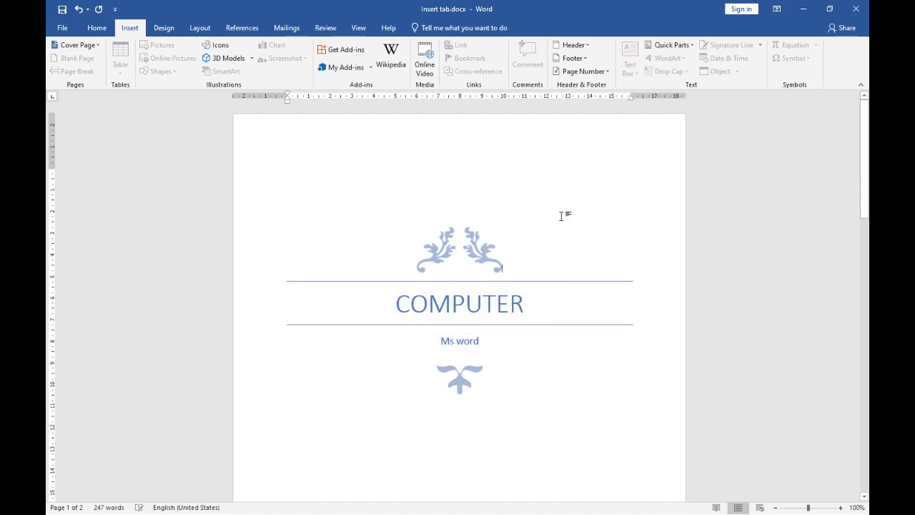
Step: Examine the formatting options for the cover page's upper ornament and the remaining designs in the cover page gallery
{"action": "left_click", "coordinate": [467, 247]}
{"action": "left_click", "coordinate": [436, 32]}
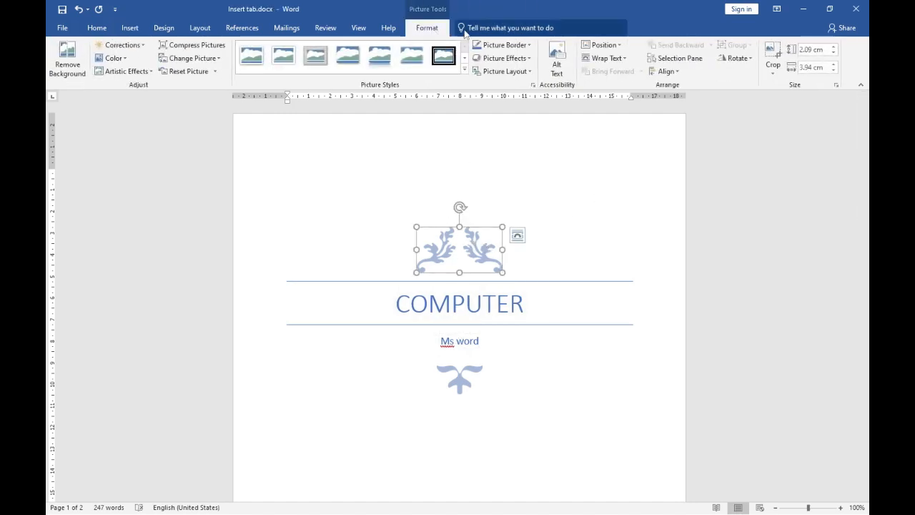
{"action": "left_click", "coordinate": [130, 28]}
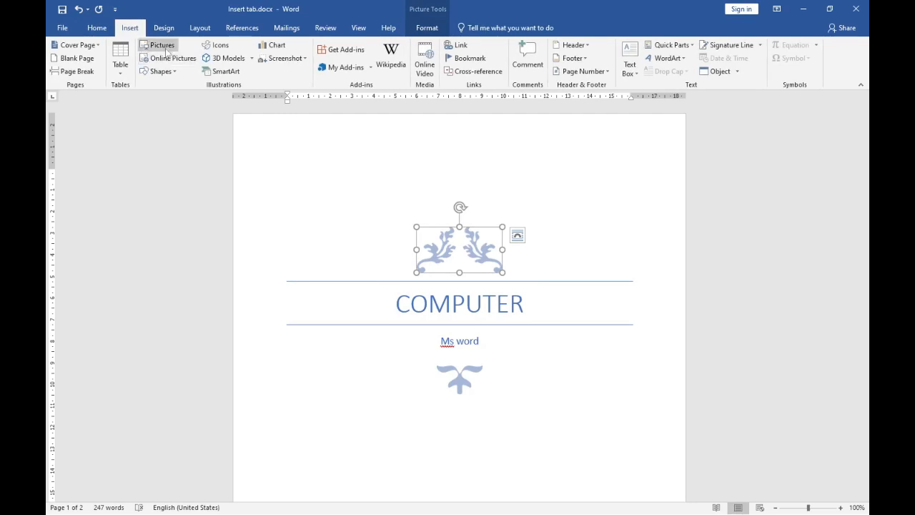
{"action": "scroll", "coordinate": [250, 164], "scroll_direction": "down", "scroll_amount": 2}
{"action": "scroll", "coordinate": [179, 121], "scroll_direction": "up", "scroll_amount": 2}
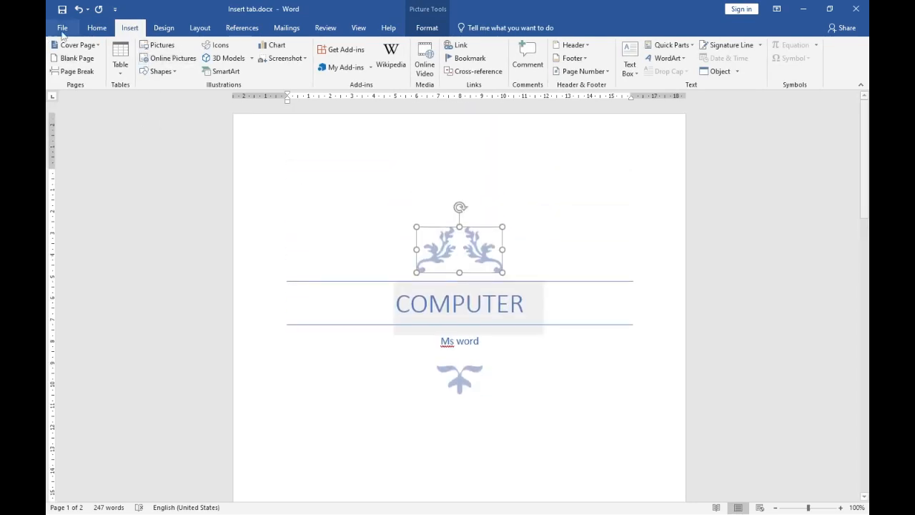
{"action": "left_click", "coordinate": [77, 45]}
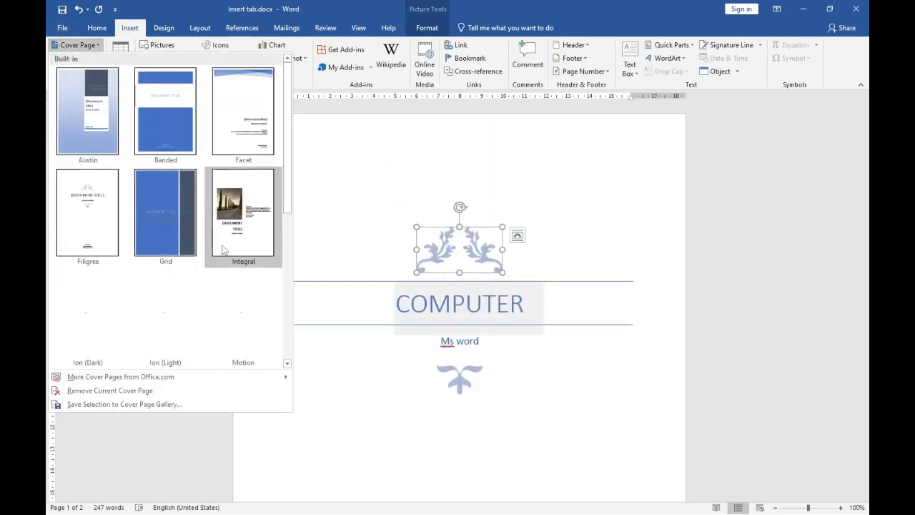
{"action": "scroll", "coordinate": [284, 192], "scroll_direction": "down", "scroll_amount": 5}
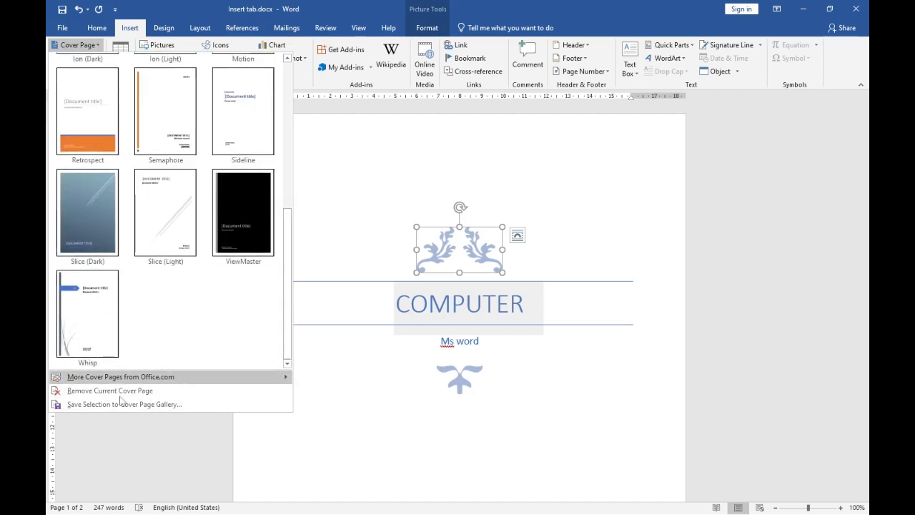
{"action": "mouse_move", "coordinate": [170, 380]}
{"action": "scroll", "coordinate": [505, 233], "scroll_direction": "down", "scroll_amount": 1}
Step: Check the cover page and the text page, and remove the current cover page from the document
{"action": "scroll", "coordinate": [505, 233], "scroll_direction": "down", "scroll_amount": 15}
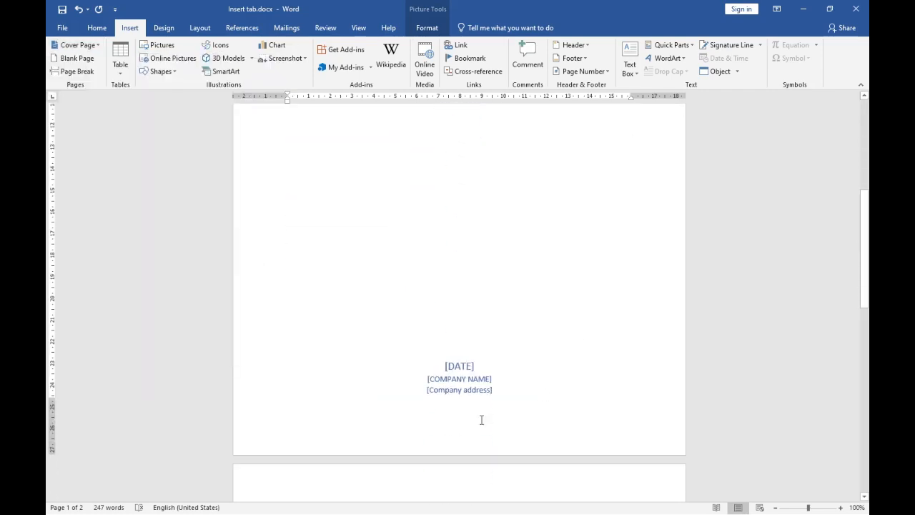
{"action": "scroll", "coordinate": [447, 370], "scroll_direction": "down", "scroll_amount": 1}
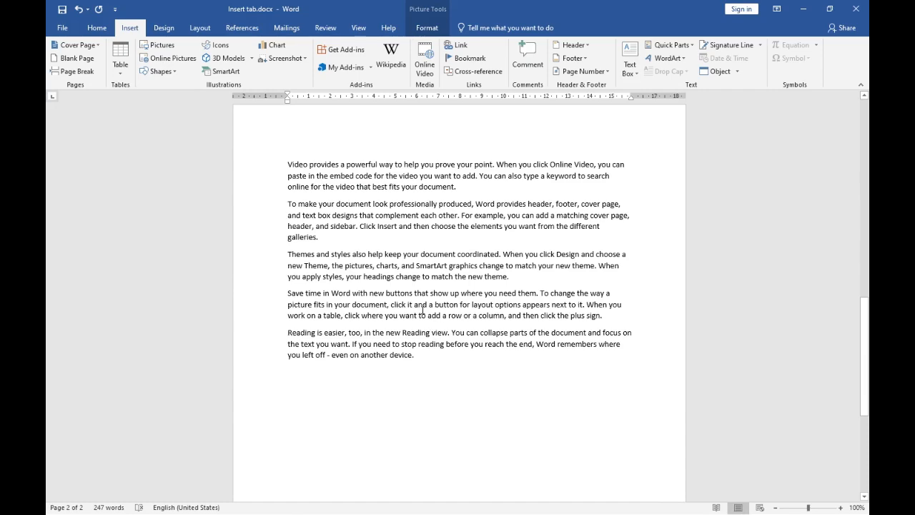
{"action": "scroll", "coordinate": [422, 308], "scroll_direction": "up", "scroll_amount": 6}
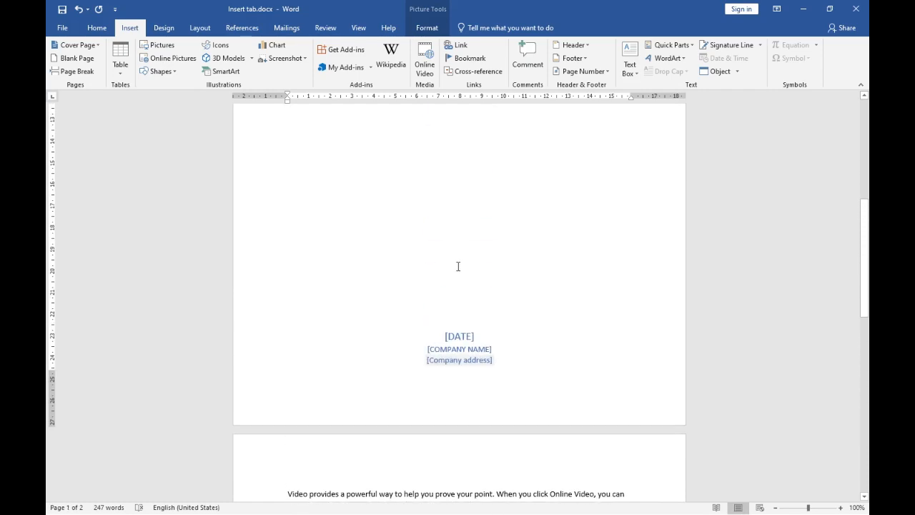
{"action": "scroll", "coordinate": [340, 404], "scroll_direction": "down", "scroll_amount": 3}
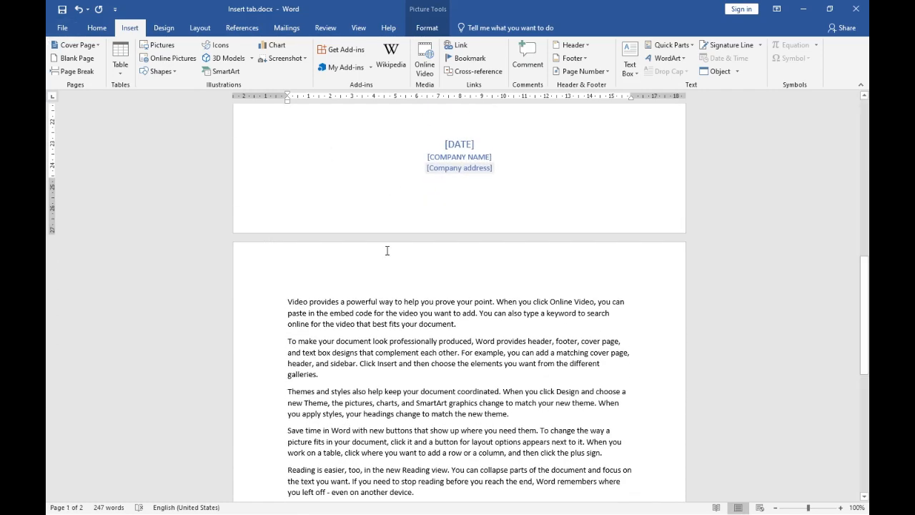
{"action": "left_click", "coordinate": [386, 301]}
{"action": "scroll", "coordinate": [412, 365], "scroll_direction": "up", "scroll_amount": 4}
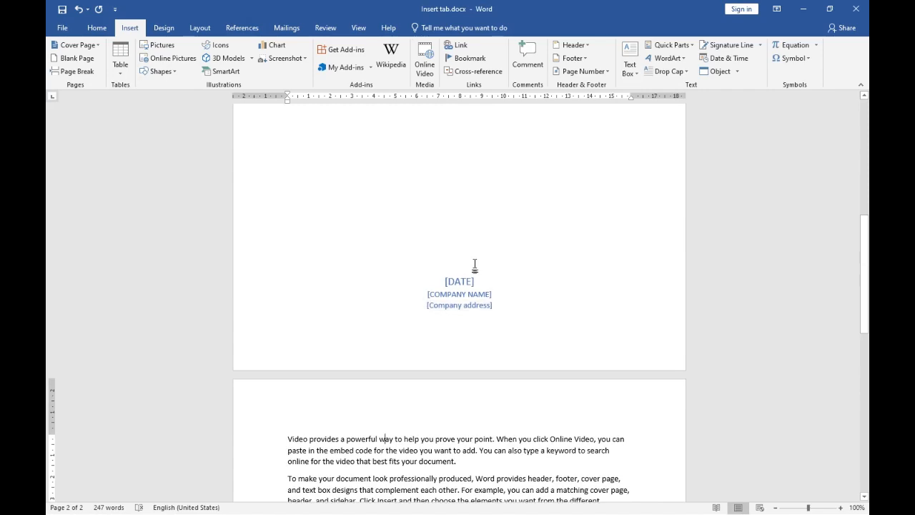
{"action": "scroll", "coordinate": [474, 265], "scroll_direction": "up", "scroll_amount": 3}
{"action": "left_click", "coordinate": [75, 45]}
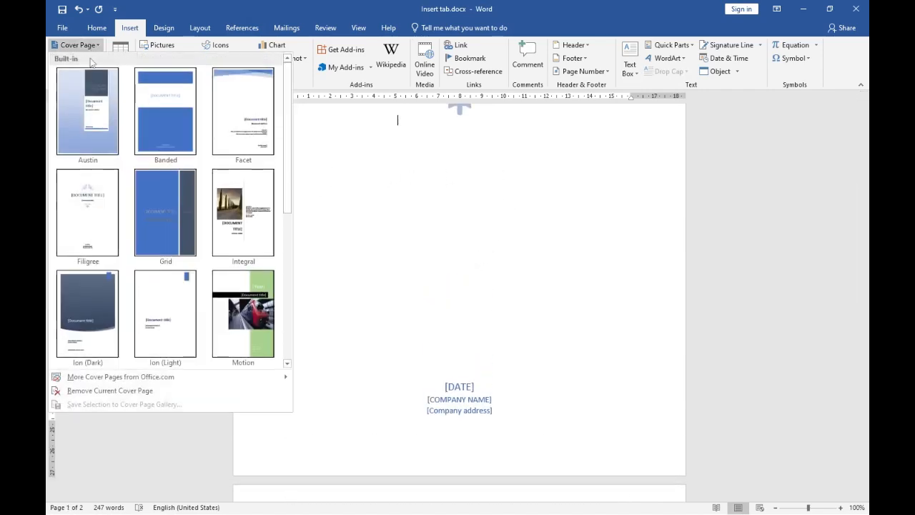
{"action": "left_click", "coordinate": [110, 390]}
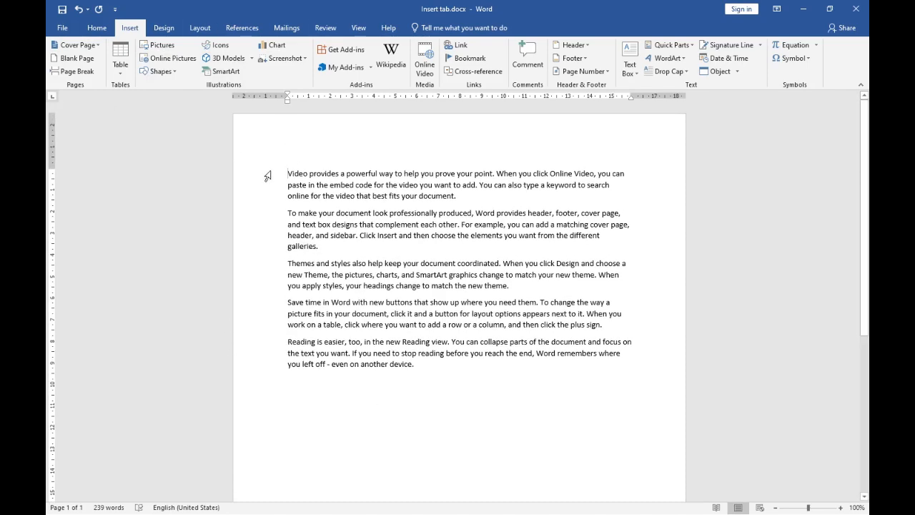
Step: Look through the built-in cover page designs down to Whisp, leaving the gallery without inserting one
{"action": "left_click", "coordinate": [75, 44]}
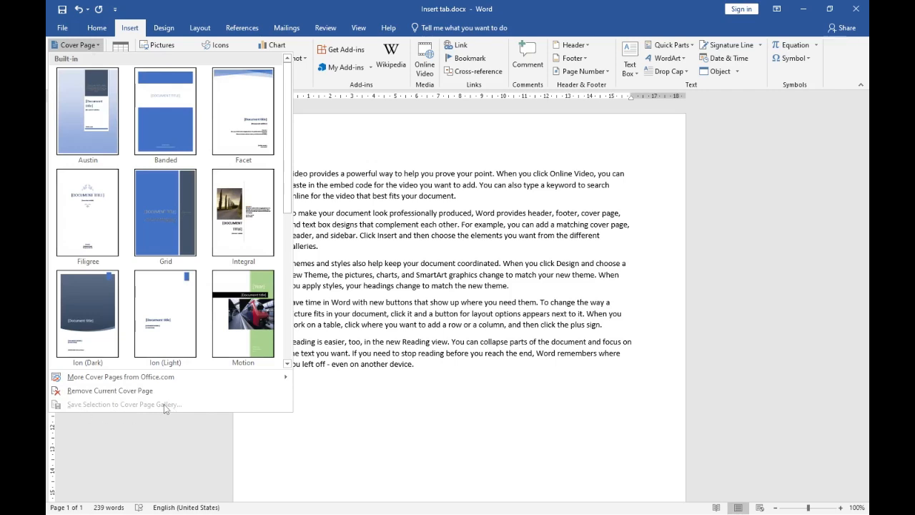
{"action": "left_click", "coordinate": [402, 166]}
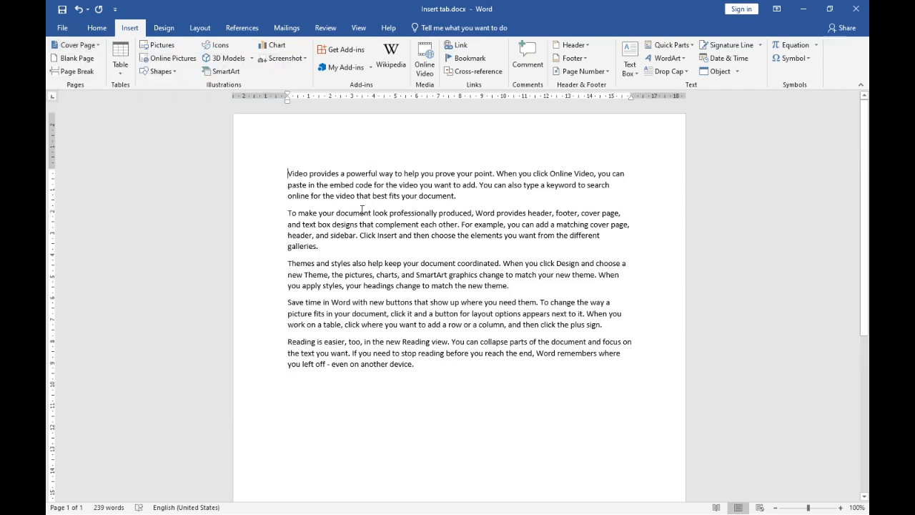
{"action": "left_click", "coordinate": [77, 45]}
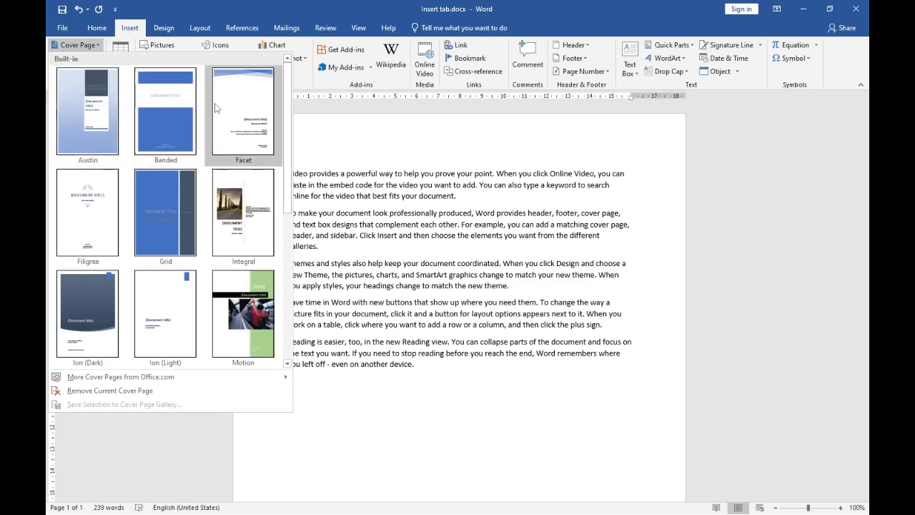
{"action": "left_click_drag", "start_coordinate": [286, 165], "coordinate": [283, 310]}
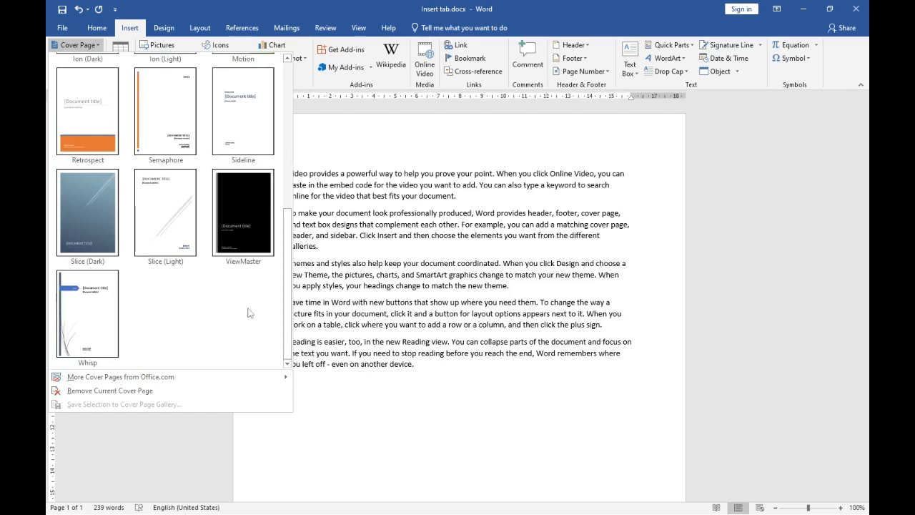
{"action": "left_click", "coordinate": [405, 148]}
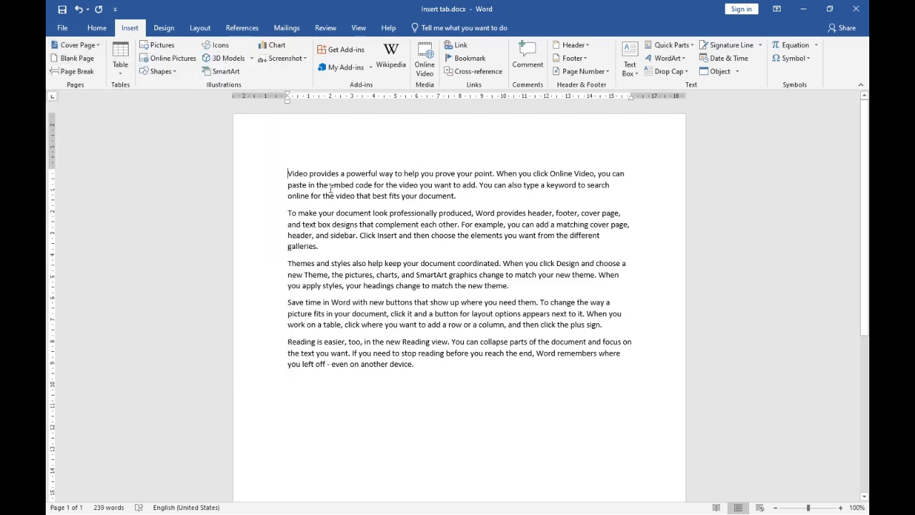
Step: Insert a blank page ahead of the sample text and check the resulting pages
{"action": "scroll", "coordinate": [326, 236], "scroll_direction": "down", "scroll_amount": 3}
{"action": "scroll", "coordinate": [315, 286], "scroll_direction": "down", "scroll_amount": 5}
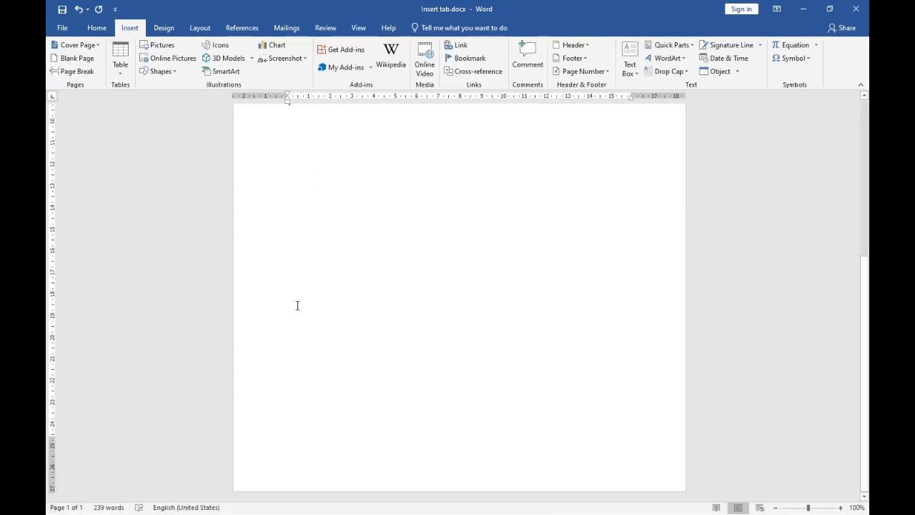
{"action": "scroll", "coordinate": [297, 305], "scroll_direction": "up", "scroll_amount": 6}
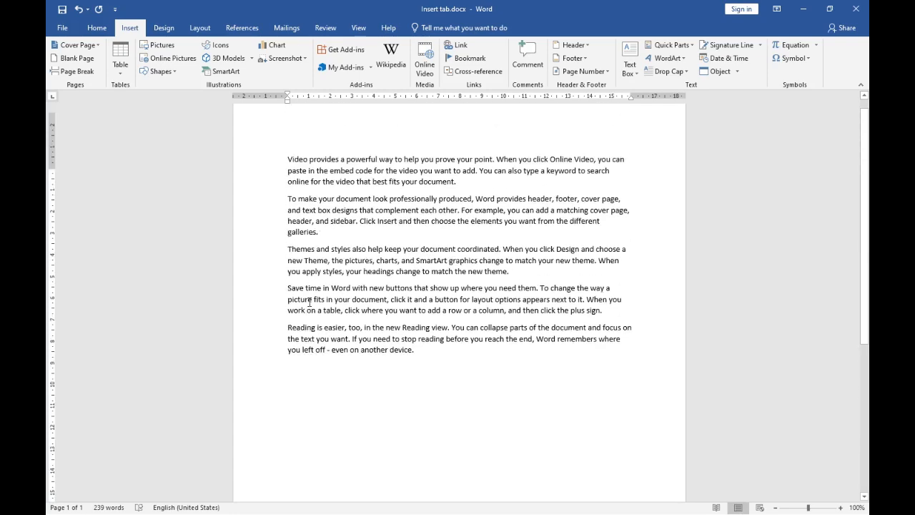
{"action": "scroll", "coordinate": [310, 309], "scroll_direction": "down", "scroll_amount": 2}
{"action": "scroll", "coordinate": [310, 309], "scroll_direction": "down", "scroll_amount": 5}
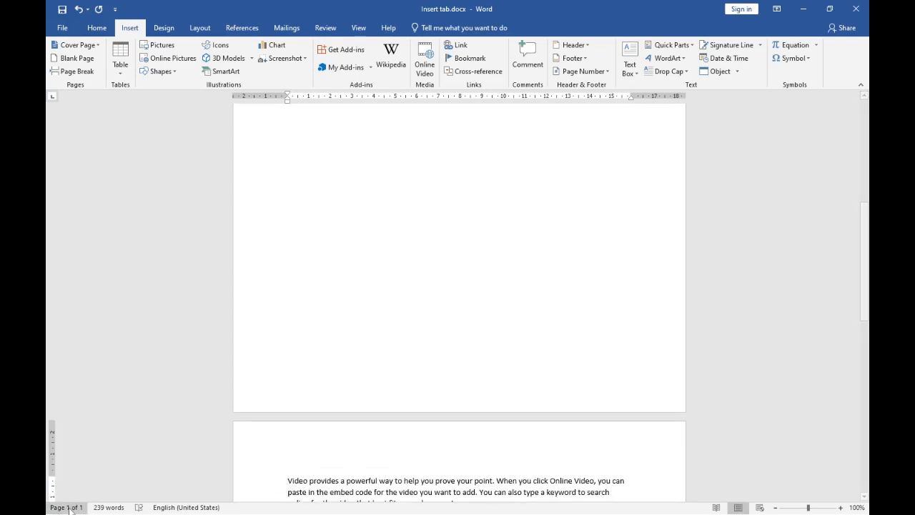
{"action": "left_click", "coordinate": [433, 259]}
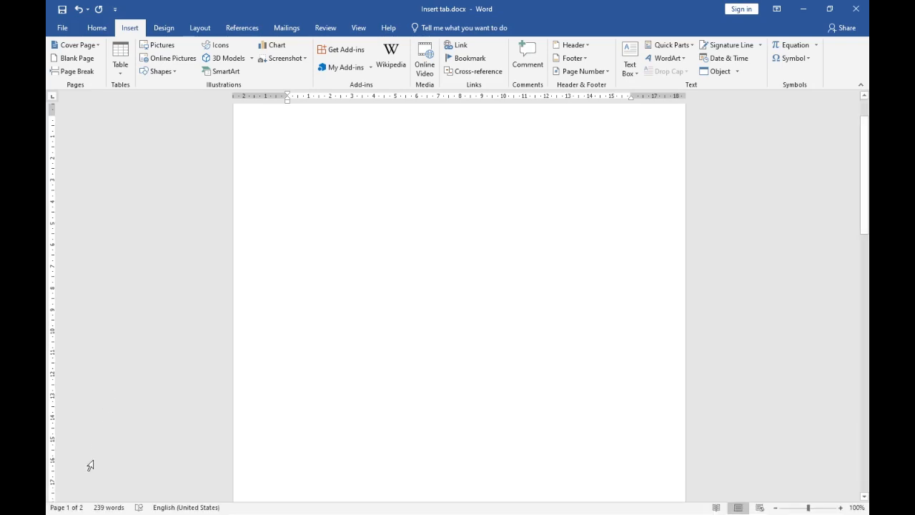
{"action": "scroll", "coordinate": [348, 359], "scroll_direction": "down", "scroll_amount": 10}
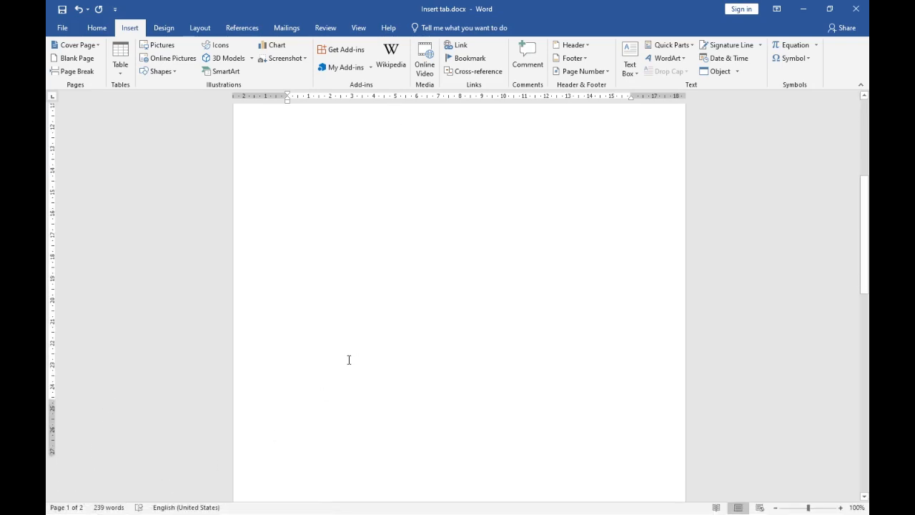
Step: Insert two more blank pages at the cursor position within the text and look through them
{"action": "left_click", "coordinate": [368, 316]}
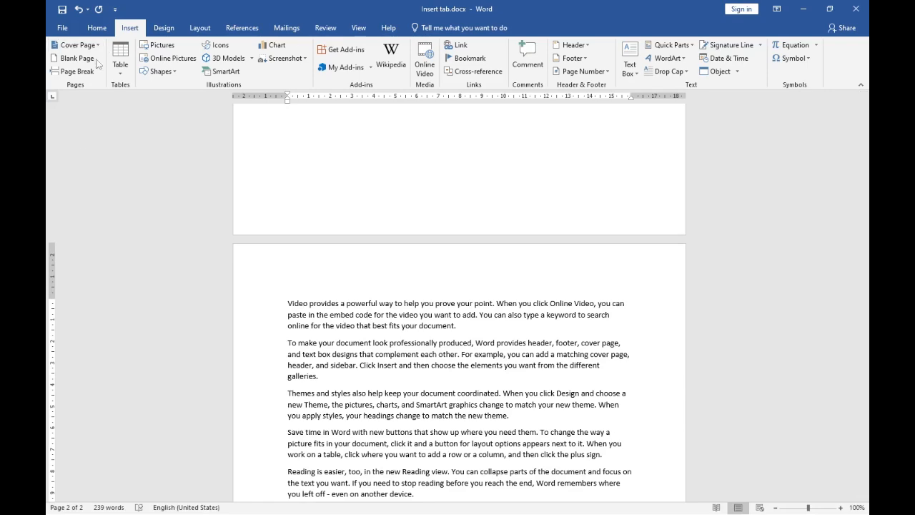
{"action": "scroll", "coordinate": [476, 229], "scroll_direction": "down", "scroll_amount": 6}
{"action": "scroll", "coordinate": [479, 254], "scroll_direction": "down", "scroll_amount": 1}
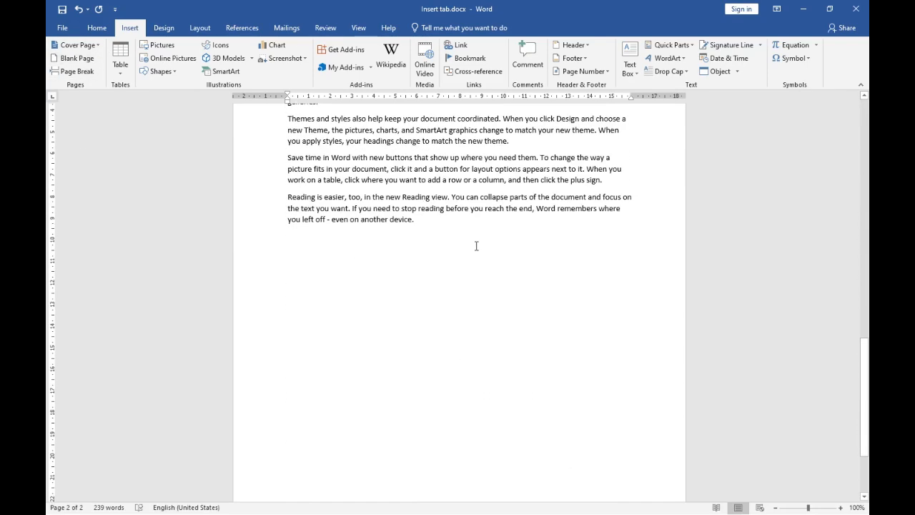
{"action": "left_click", "coordinate": [80, 59]}
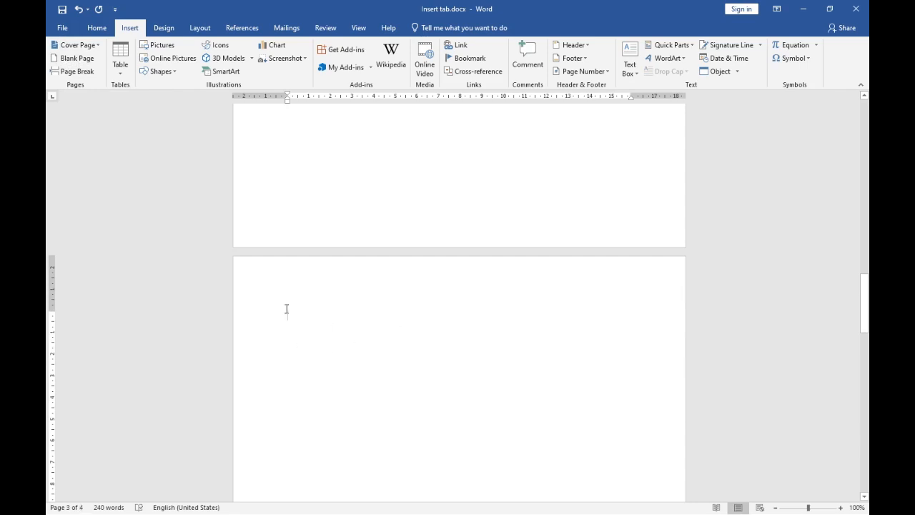
{"action": "left_click", "coordinate": [77, 59]}
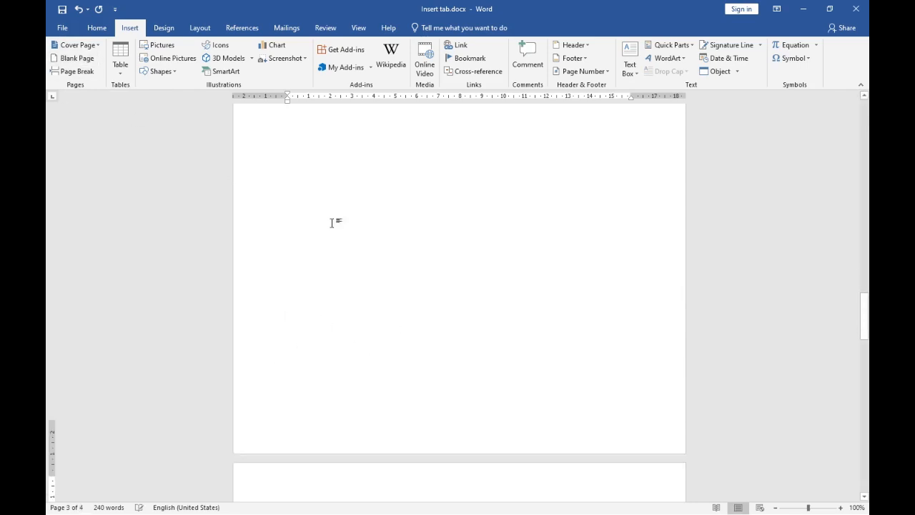
{"action": "scroll", "coordinate": [264, 366], "scroll_direction": "down", "scroll_amount": 10}
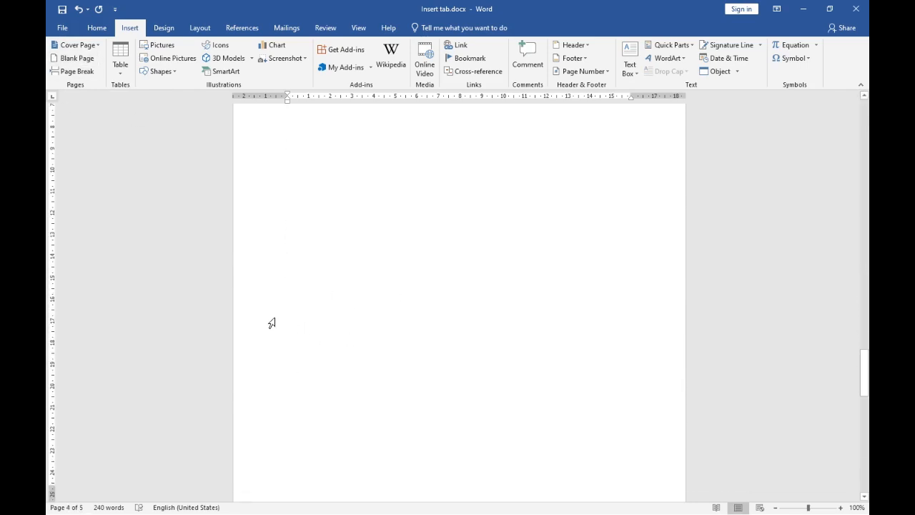
Step: Undo back to an empty document and generate fresh sample text with =rand()
{"action": "key", "text": "ctrl+z"}
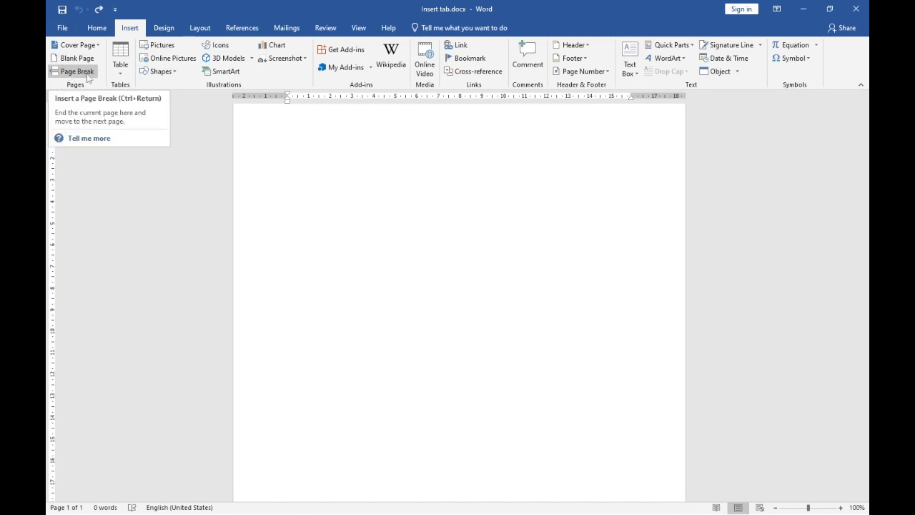
{"action": "type", "text": "rand("}
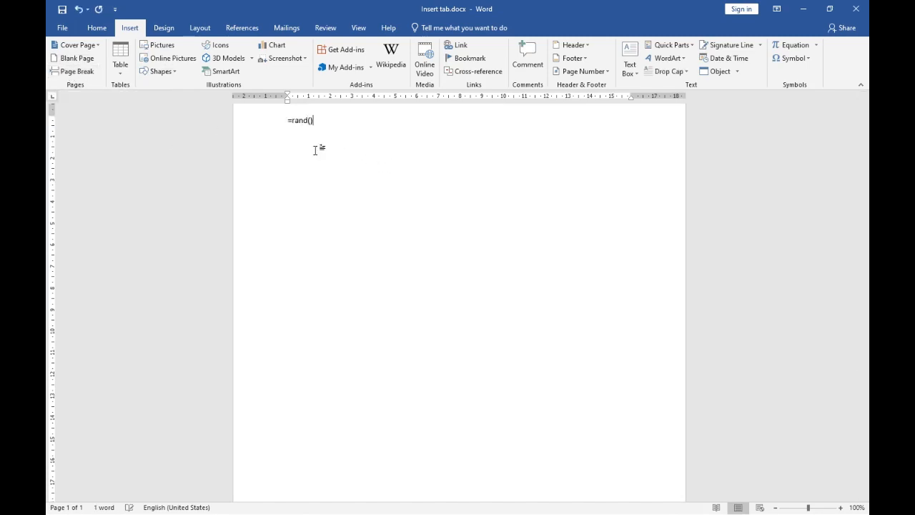
{"action": "key", "text": "Return"}
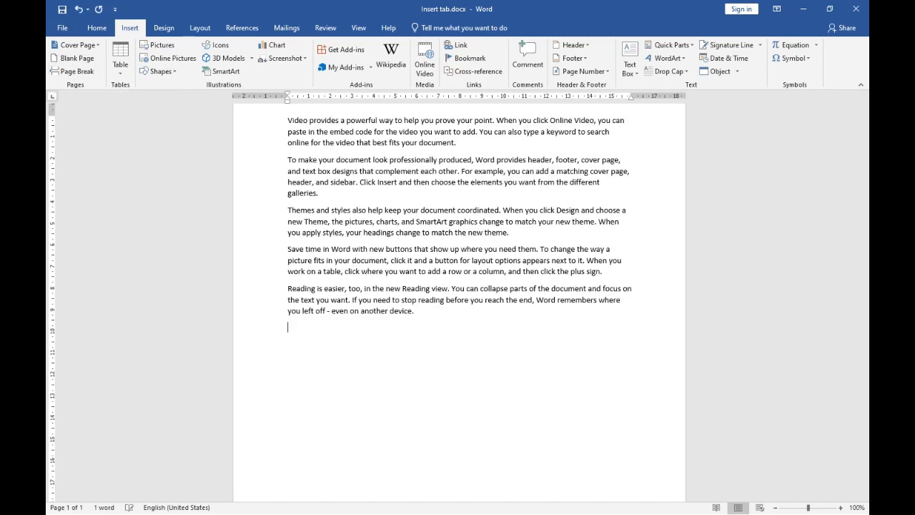
Step: Highlight the first two paragraphs of the sample text, and separately the remaining three paragraphs
{"action": "left_click_drag", "start_coordinate": [288, 120], "coordinate": [469, 200]}
{"action": "left_click", "coordinate": [288, 120]}
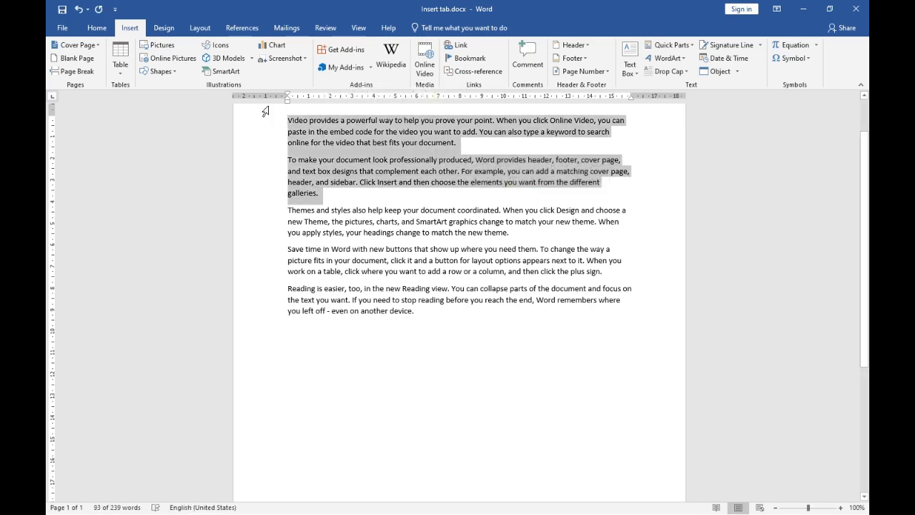
{"action": "left_click_drag", "start_coordinate": [286, 210], "coordinate": [469, 327]}
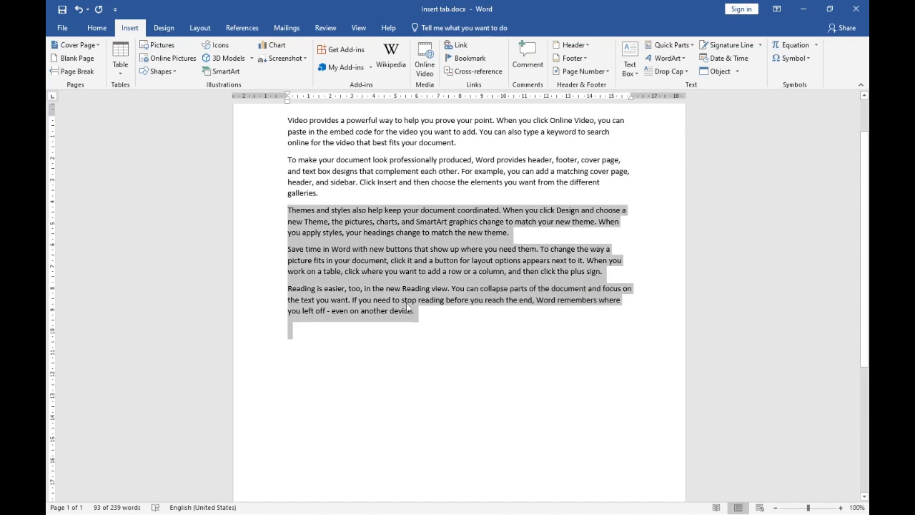
Step: Insert a page break after the second paragraph, which ends in "galleries.", and view both pages side by side
{"action": "left_click", "coordinate": [320, 192]}
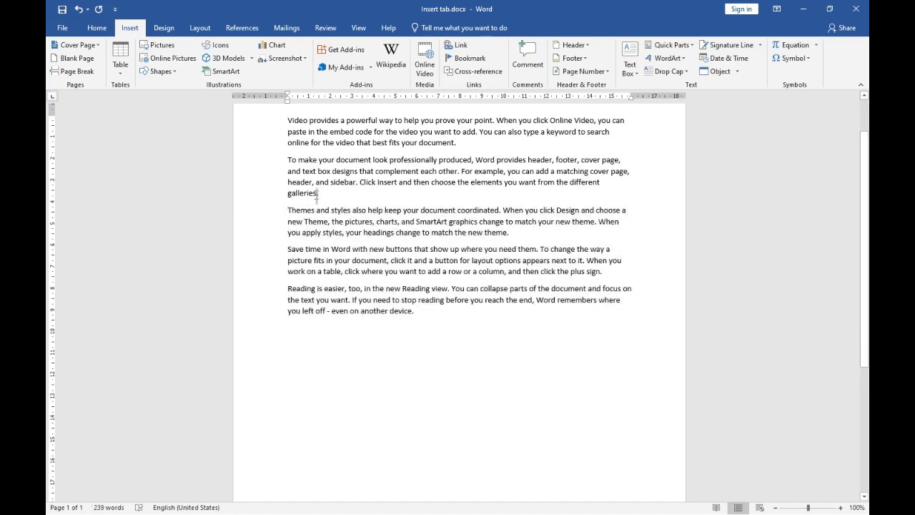
{"action": "double_click", "coordinate": [316, 193]}
{"action": "scroll", "coordinate": [326, 236], "scroll_direction": "up", "scroll_amount": 2}
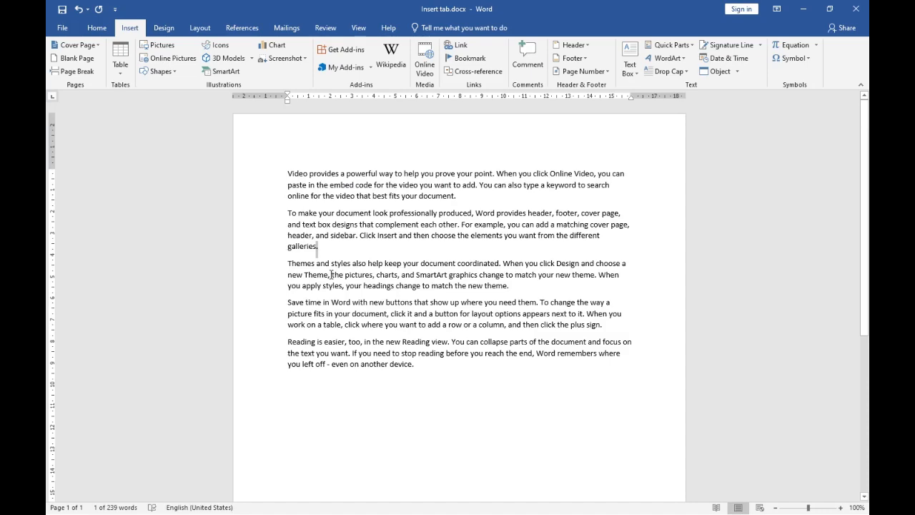
{"action": "scroll", "coordinate": [331, 274], "scroll_direction": "up", "scroll_amount": 8}
{"action": "left_click", "coordinate": [238, 253]}
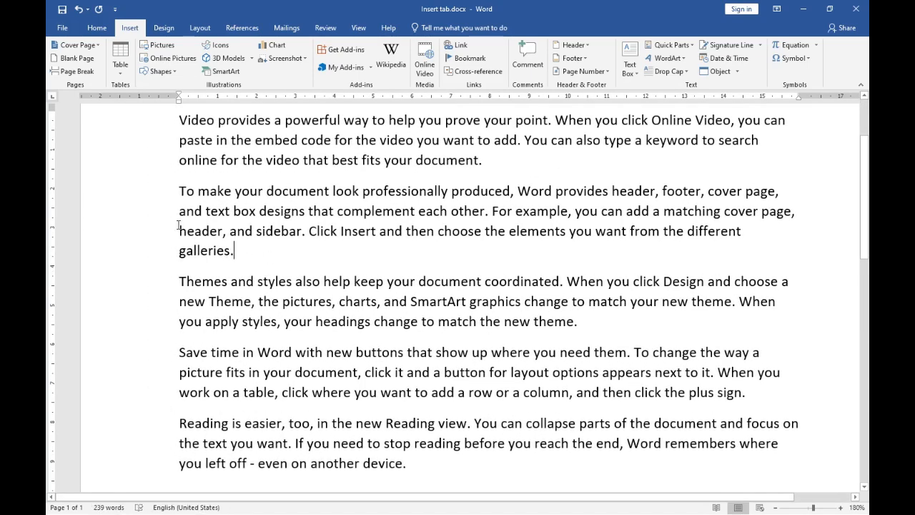
{"action": "left_click", "coordinate": [60, 74]}
{"action": "scroll", "coordinate": [333, 247], "scroll_direction": "up", "scroll_amount": 4}
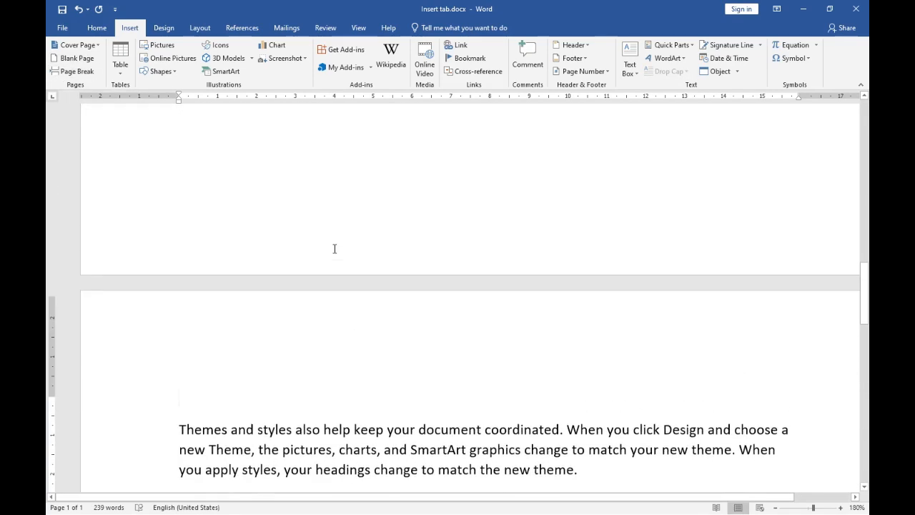
{"action": "scroll", "coordinate": [334, 247], "scroll_direction": "down", "scroll_amount": 9, "text": "ctrl"}
{"action": "scroll", "coordinate": [333, 248], "scroll_direction": "down", "scroll_amount": 3, "text": "ctrl"}
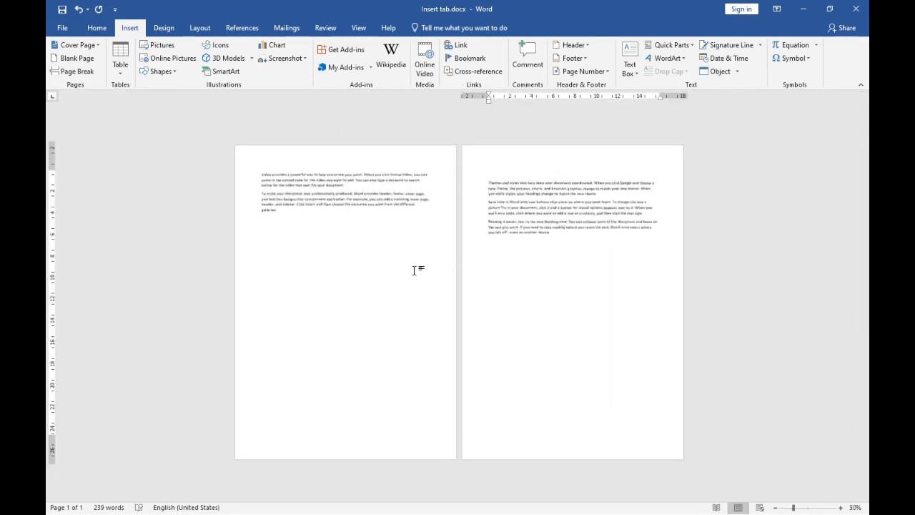
Step: Insert another page break after the first paragraph, which ends in "fits your document."
{"action": "left_click_drag", "start_coordinate": [216, 146], "coordinate": [262, 196]}
{"action": "left_click", "coordinate": [250, 196]}
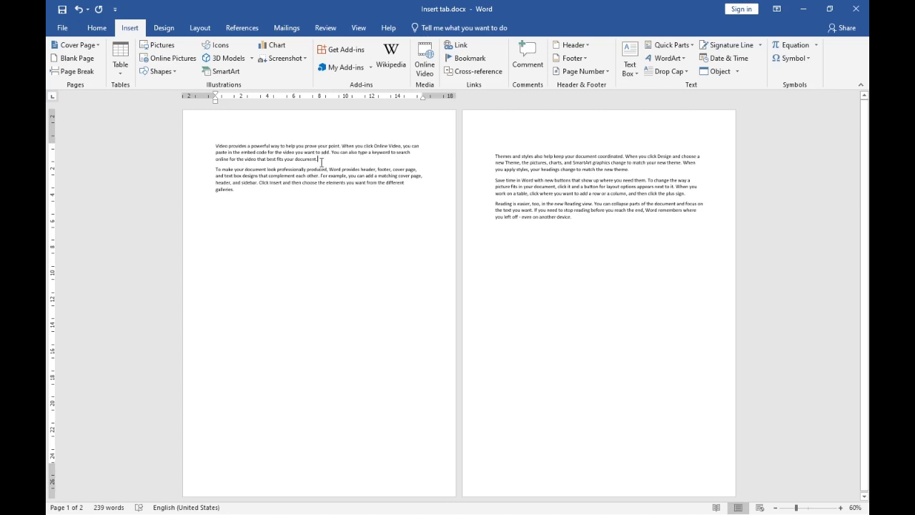
{"action": "left_click", "coordinate": [67, 75]}
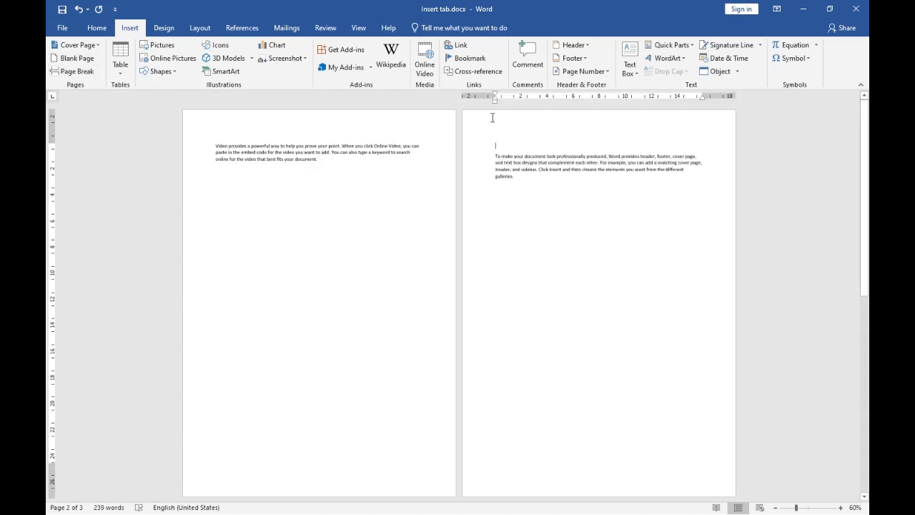
Step: Check the pages and undo both page breaks
{"action": "scroll", "coordinate": [533, 208], "scroll_direction": "down", "scroll_amount": 5}
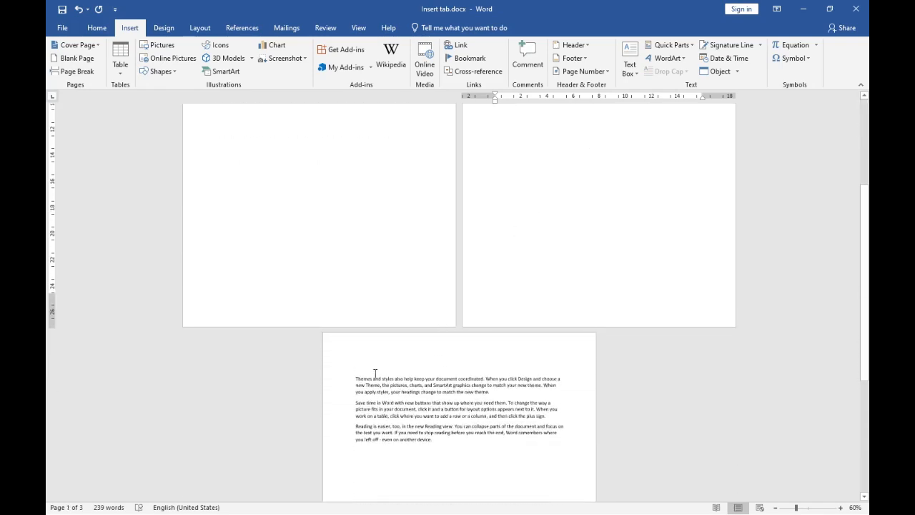
{"action": "key", "text": "ctrl+z"}
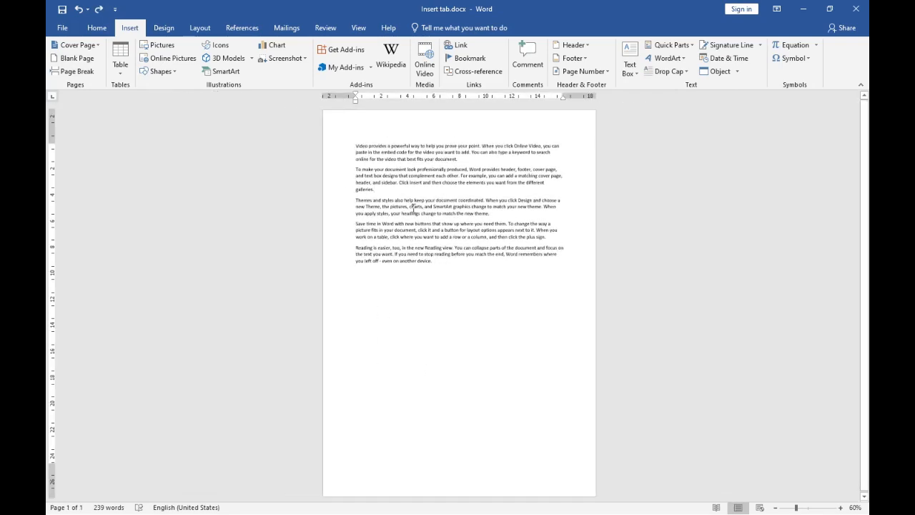
Step: Insert a page break inside the word "complement" in the second paragraph, check both pages, and remove the break
{"action": "scroll", "coordinate": [415, 211], "scroll_direction": "up", "scroll_amount": 8}
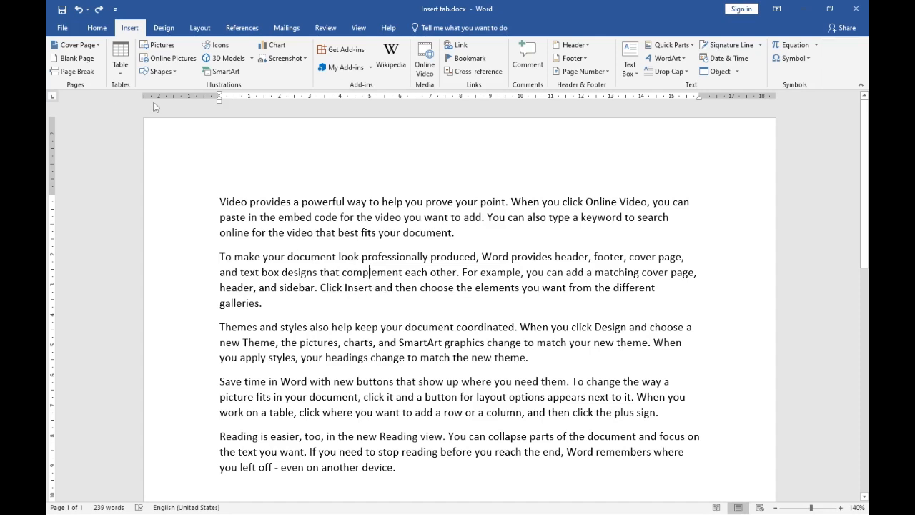
{"action": "left_click", "coordinate": [73, 72]}
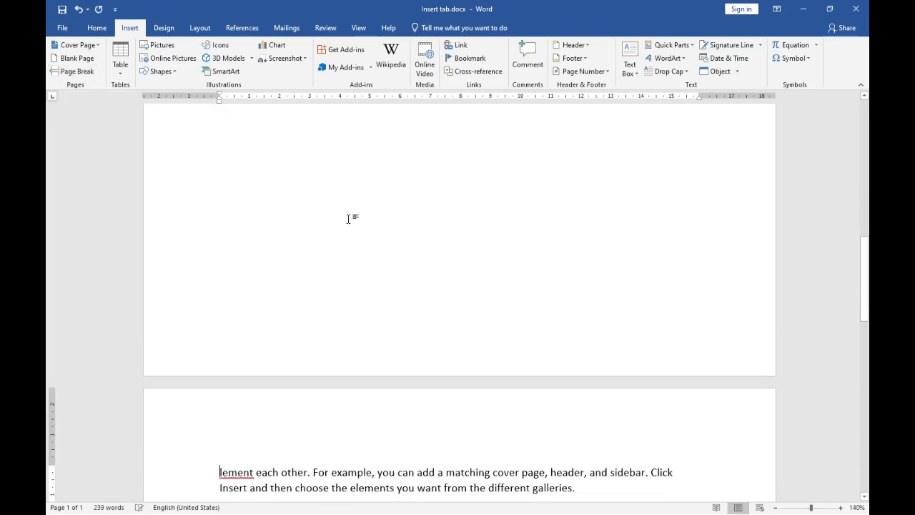
{"action": "scroll", "coordinate": [255, 285], "scroll_direction": "up", "scroll_amount": 8}
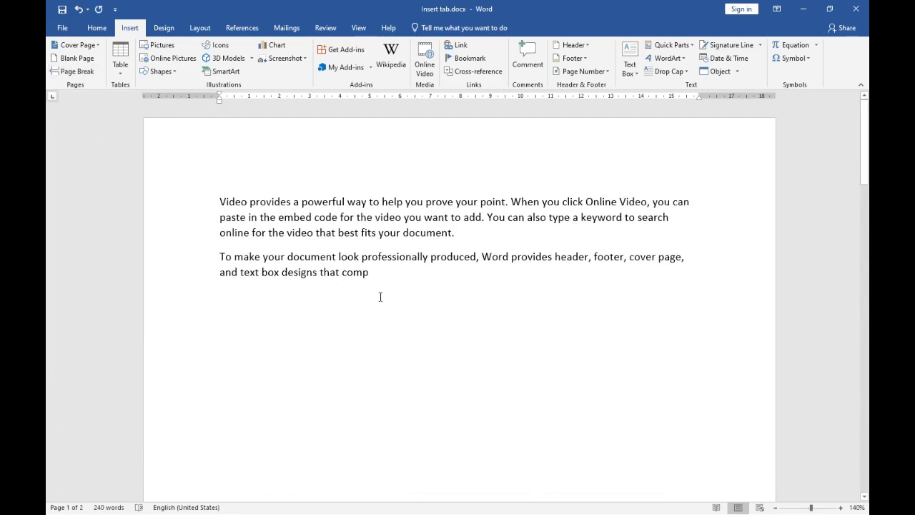
{"action": "scroll", "coordinate": [380, 296], "scroll_direction": "down", "scroll_amount": 10}
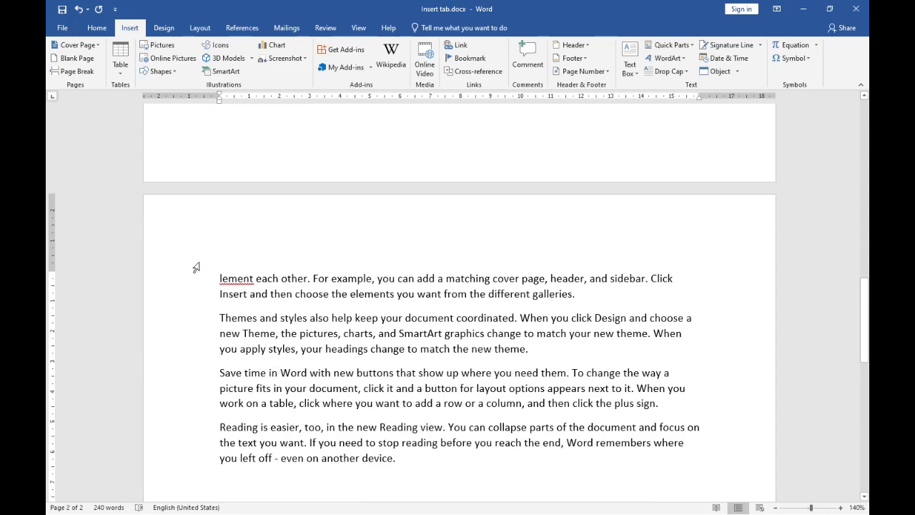
{"action": "key", "text": "BackSpace"}
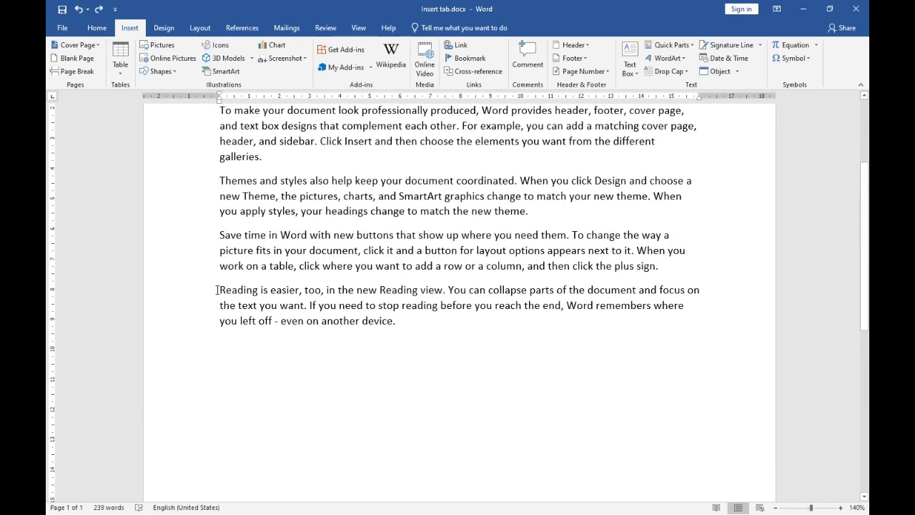
Step: Select all the sample text and delete it from the document
{"action": "scroll", "coordinate": [216, 289], "scroll_direction": "down", "scroll_amount": 3, "text": "ctrl"}
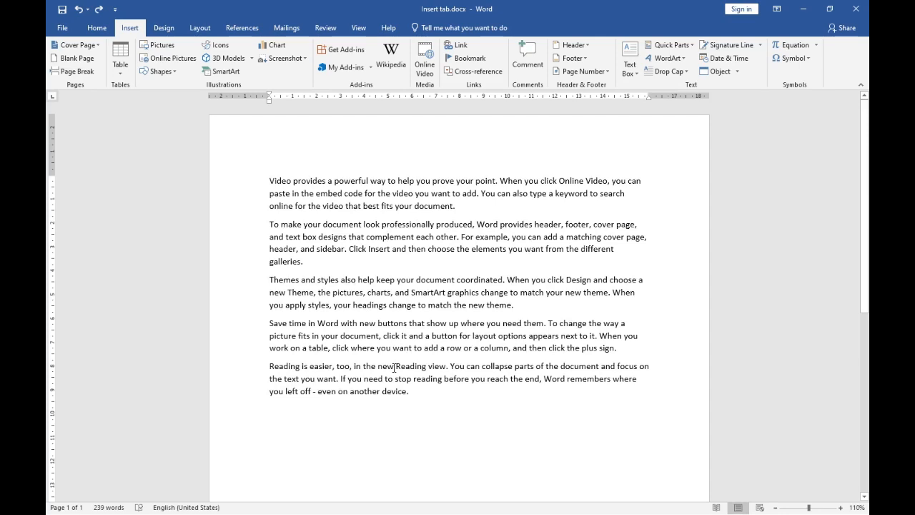
{"action": "key", "text": "ctrl+a"}
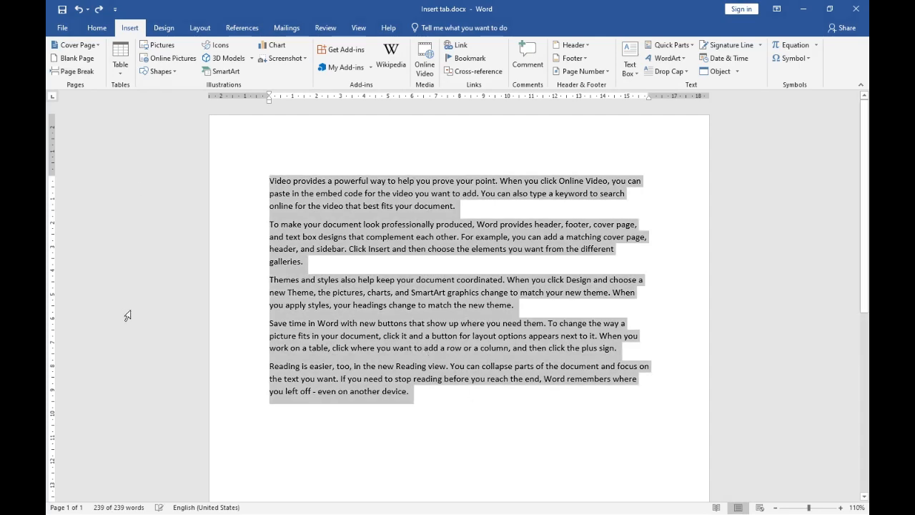
{"action": "key", "text": "Delete"}
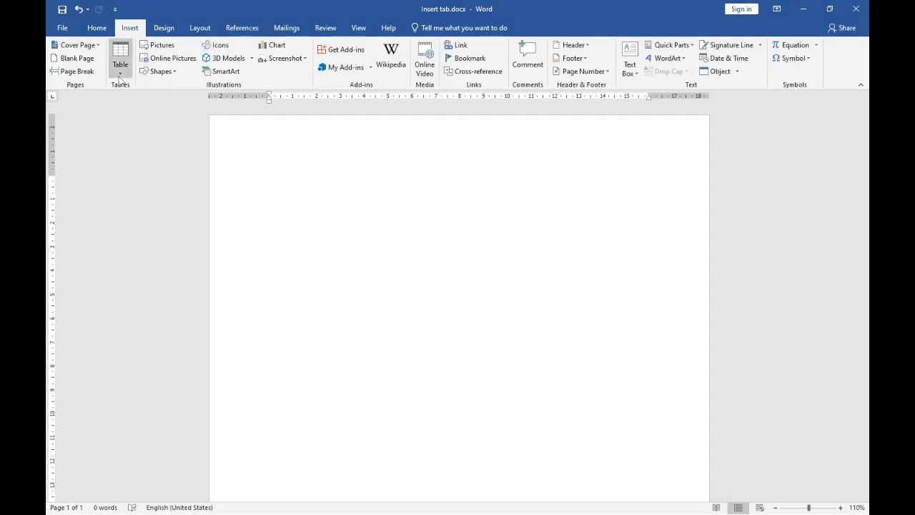
Step: Insert a 10x8 table, with ten columns and eight rows, in the empty document
{"action": "left_click", "coordinate": [119, 75]}
{"action": "left_click", "coordinate": [318, 194]}
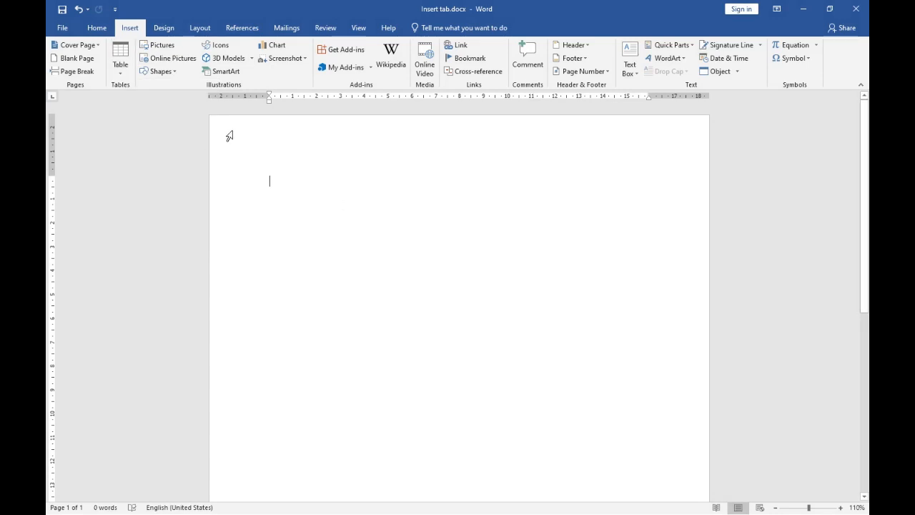
{"action": "left_click", "coordinate": [120, 67]}
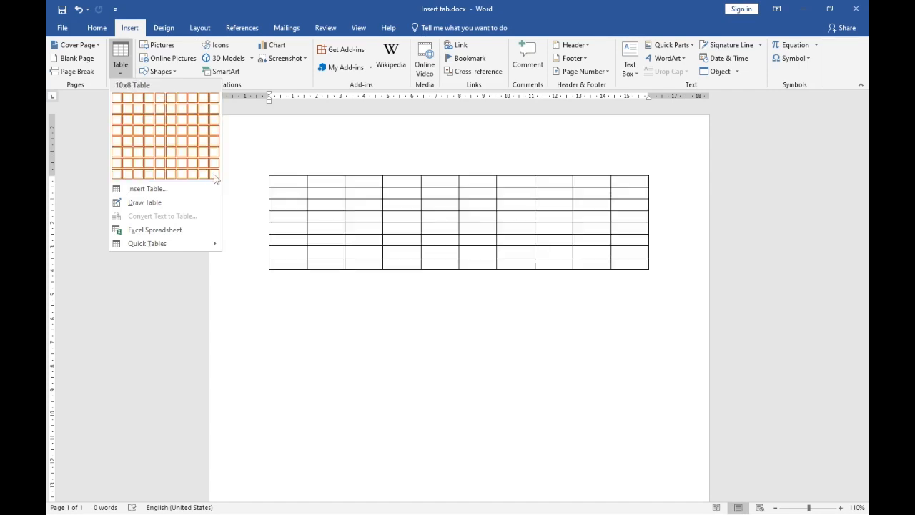
{"action": "left_click", "coordinate": [215, 177]}
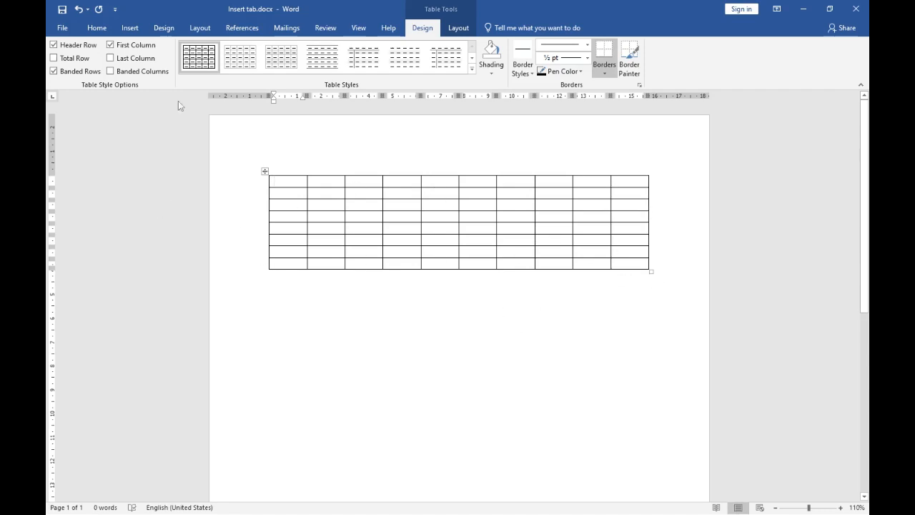
Step: Open the Insert Table dialog, close it without inserting anything, and undo the existing 10x8 table
{"action": "left_click", "coordinate": [127, 28]}
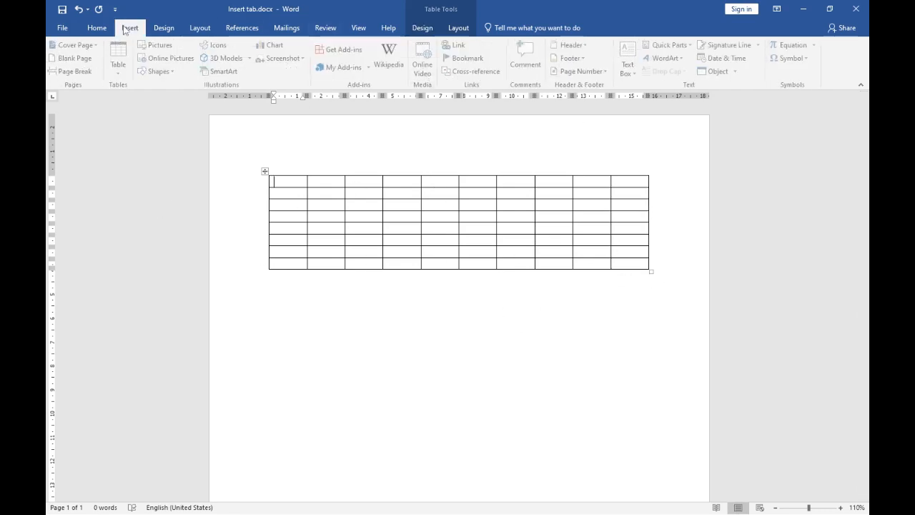
{"action": "left_click", "coordinate": [120, 63]}
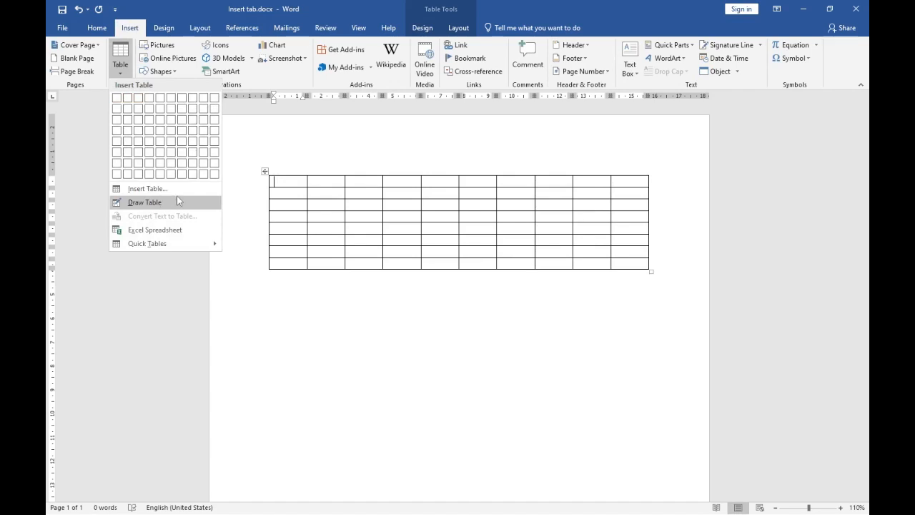
{"action": "left_click", "coordinate": [146, 189]}
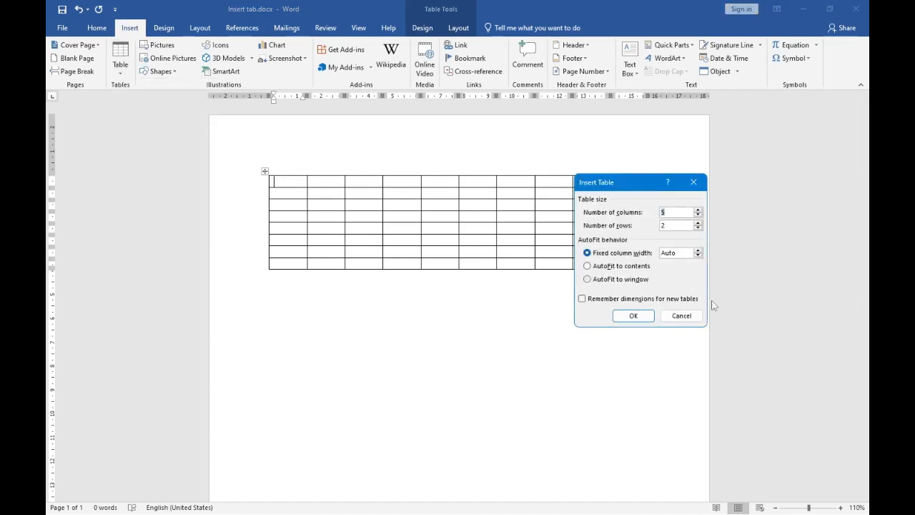
{"action": "left_click", "coordinate": [681, 316]}
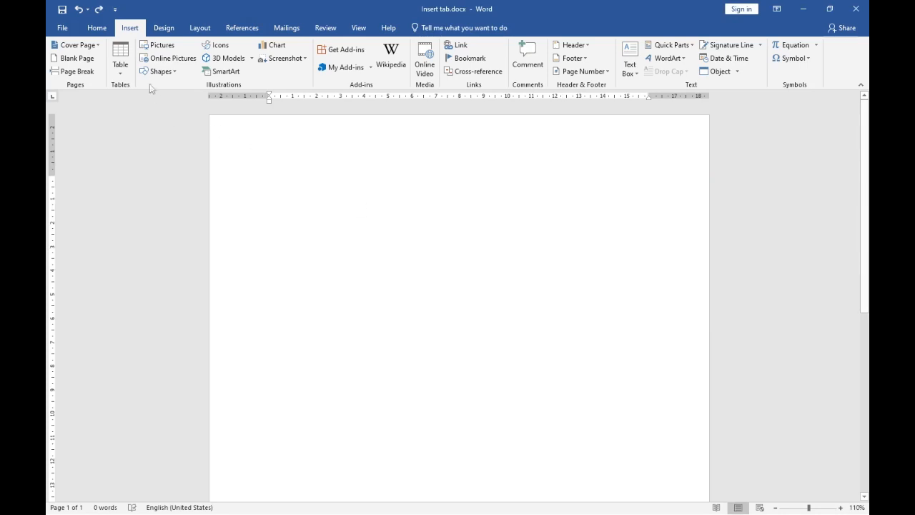
Step: Insert a table with 12 columns and 12 rows in the empty document, keeping the fixed Auto column width
{"action": "left_click", "coordinate": [118, 67]}
{"action": "left_click", "coordinate": [149, 190]}
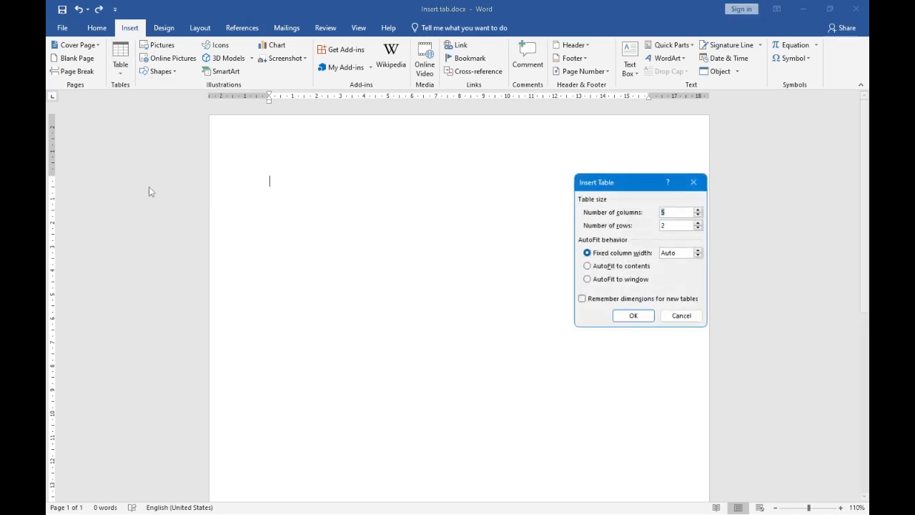
{"action": "left_click_drag", "start_coordinate": [621, 179], "coordinate": [489, 169]}
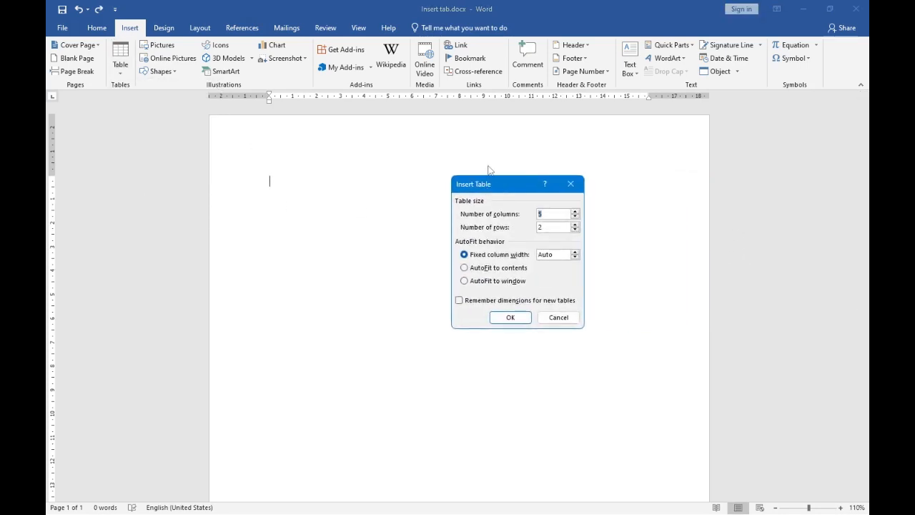
{"action": "type", "text": "12"}
{"action": "left_click_drag", "start_coordinate": [554, 228], "coordinate": [455, 226]}
{"action": "type", "text": "12"}
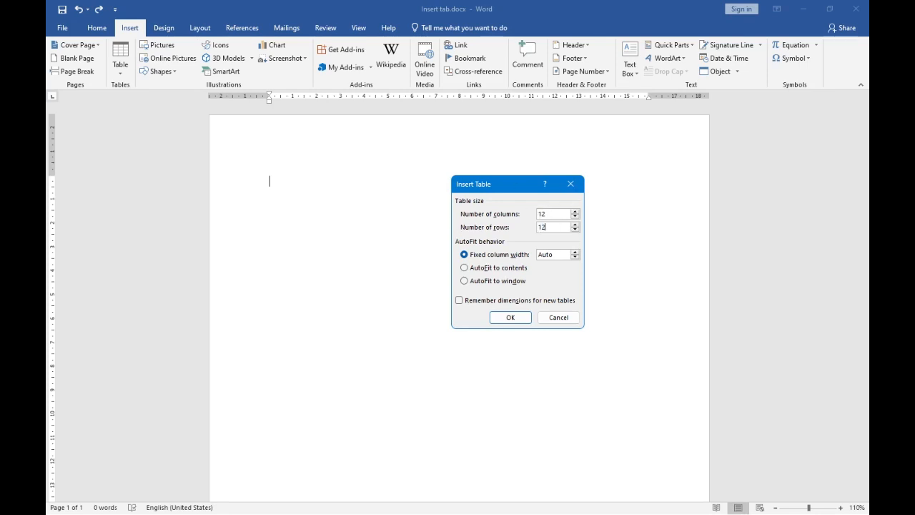
{"action": "left_click", "coordinate": [510, 317]}
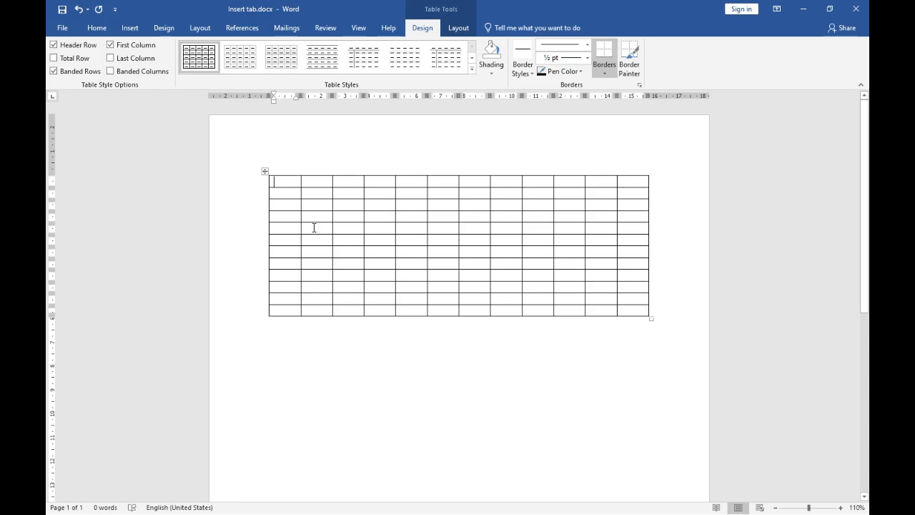
Step: Enter "sadasd" in the first cell of the 12x12 table and clear the cell again
{"action": "scroll", "coordinate": [312, 225], "scroll_direction": "up", "scroll_amount": 3, "text": "ctrl"}
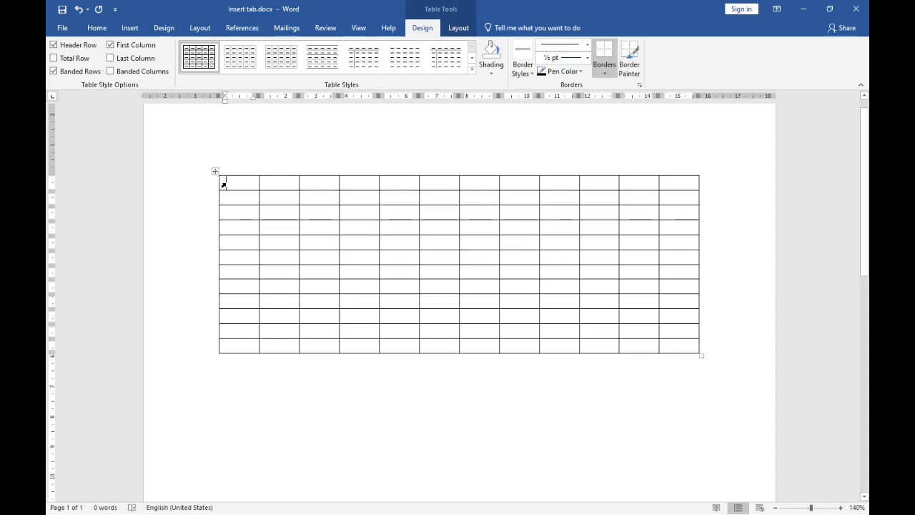
{"action": "type", "text": "sadasd"}
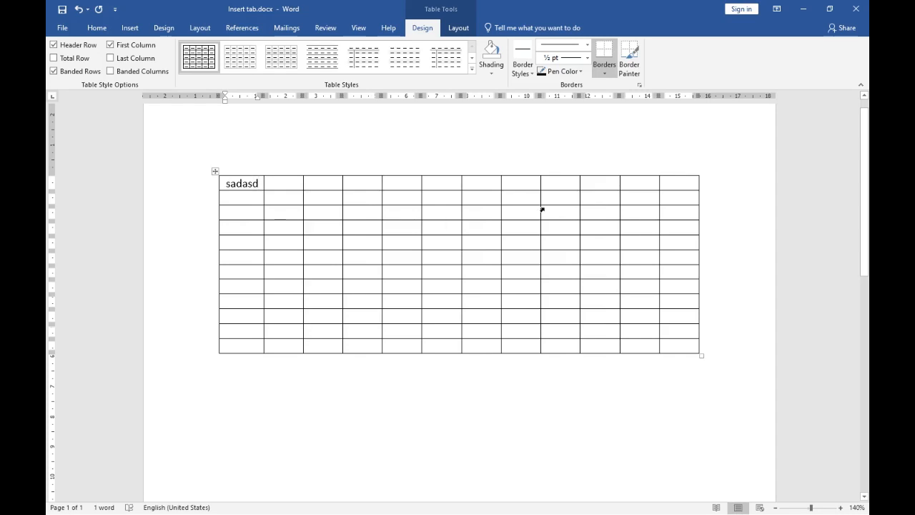
{"action": "key", "text": "BackSpace"}
{"action": "key", "text": "BackSpace"}
{"action": "key", "text": "BackSpace"}
{"action": "key", "text": "BackSpace"}
{"action": "key", "text": "BackSpace"}
{"action": "key", "text": "BackSpace"}
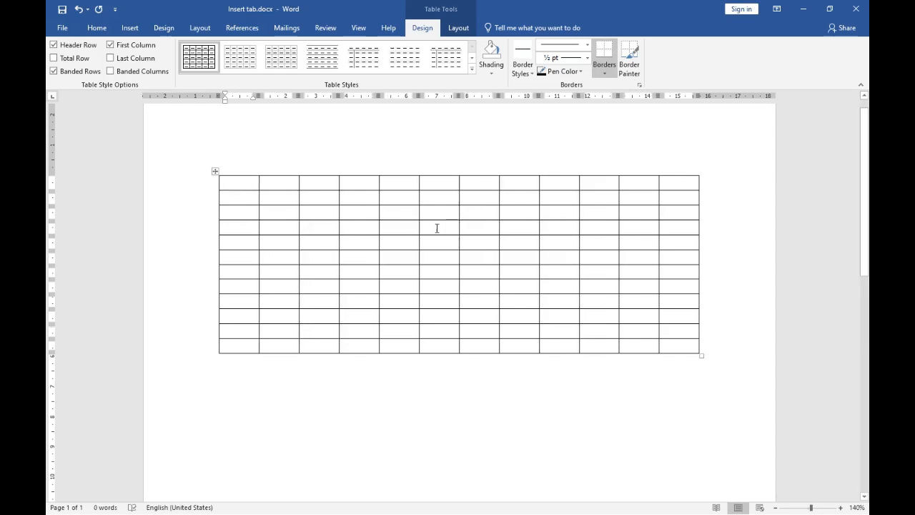
Step: Fill the first row's first cell with "ddddddddddd" and its second cell with "dddddddddddddddd"
{"action": "type", "text": "ddddddddddd"}
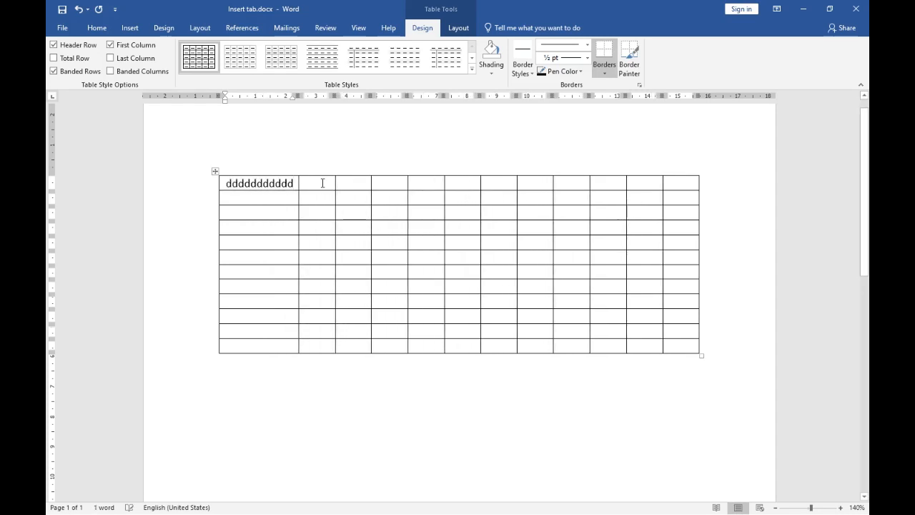
{"action": "left_click", "coordinate": [322, 183]}
{"action": "type", "text": "dddddddddddddddd"}
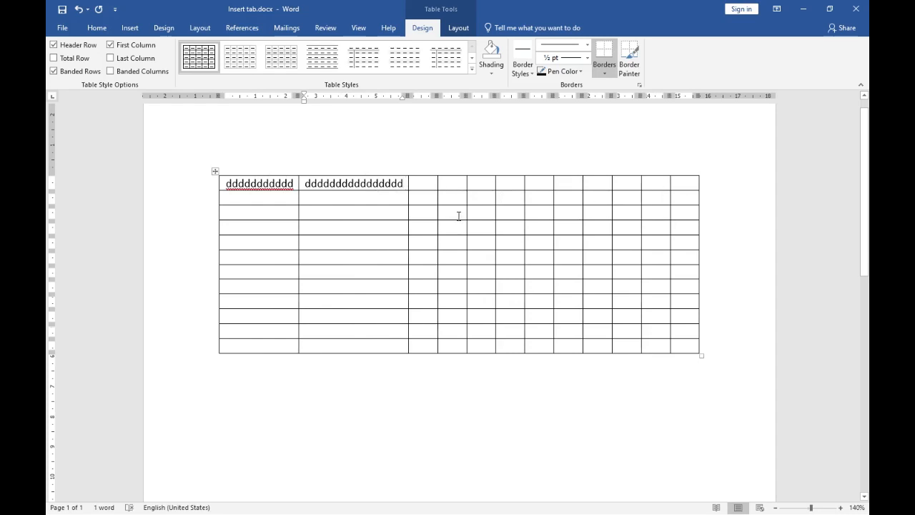
Step: Delete the sample text from both filled cells in the first row, leaving the whole table empty
{"action": "key", "text": "BackSpace"}
{"action": "key", "text": "BackSpace"}
{"action": "key", "text": "BackSpace"}
{"action": "key", "text": "BackSpace"}
{"action": "key", "text": "BackSpace"}
{"action": "key", "text": "BackSpace"}
{"action": "key", "text": "BackSpace"}
{"action": "key", "text": "BackSpace"}
{"action": "key", "text": "BackSpace"}
{"action": "key", "text": "BackSpace"}
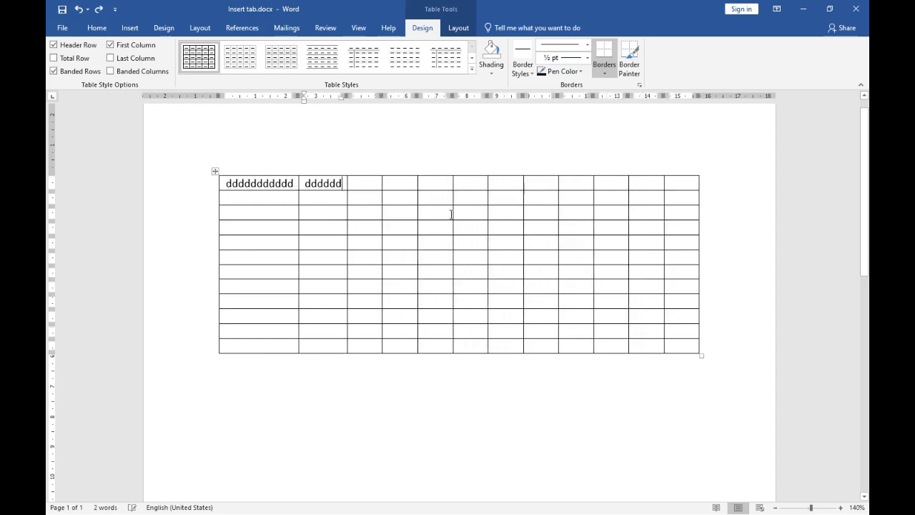
{"action": "key", "text": "BackSpace"}
{"action": "key", "text": "BackSpace"}
{"action": "key", "text": "BackSpace"}
{"action": "key", "text": "BackSpace"}
{"action": "key", "text": "BackSpace"}
{"action": "key", "text": "BackSpace"}
{"action": "key", "text": "BackSpace"}
{"action": "key", "text": "BackSpace"}
{"action": "key", "text": "BackSpace"}
{"action": "key", "text": "BackSpace"}
{"action": "key", "text": "BackSpace"}
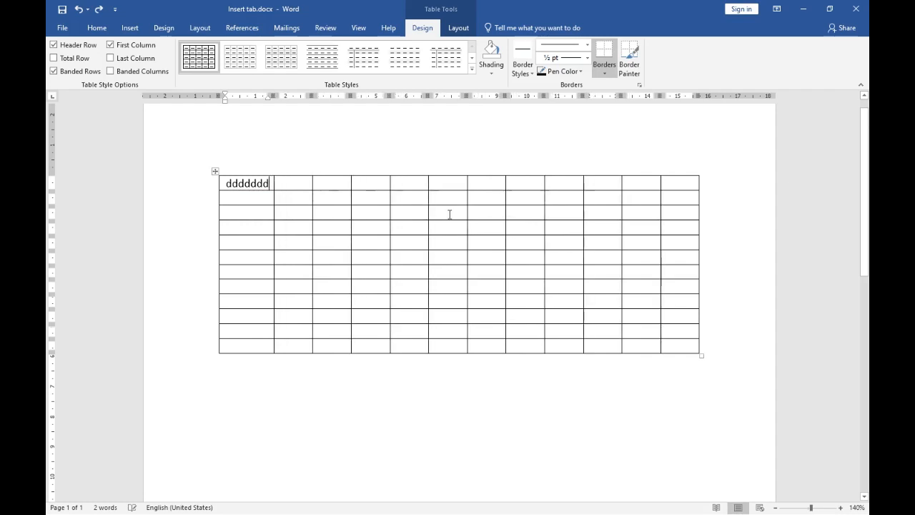
{"action": "key", "text": "BackSpace"}
{"action": "key", "text": "BackSpace"}
{"action": "key", "text": "BackSpace"}
{"action": "key", "text": "BackSpace"}
{"action": "key", "text": "BackSpace"}
{"action": "key", "text": "BackSpace"}
{"action": "key", "text": "BackSpace"}
{"action": "type", "text": "s"}
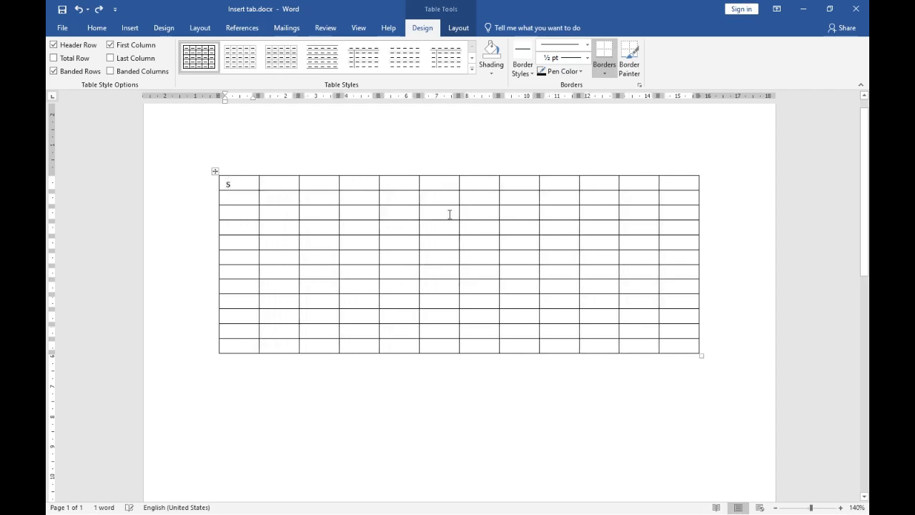
{"action": "key", "text": "BackSpace"}
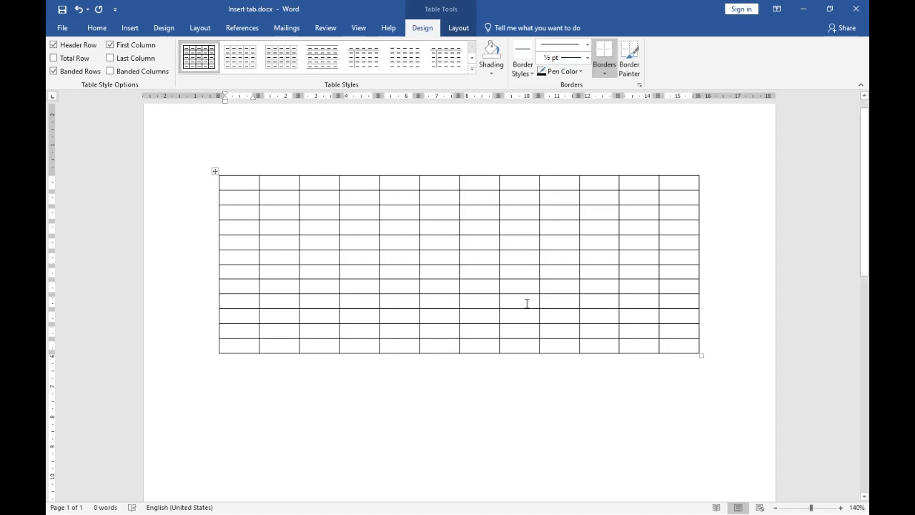
Step: Enter "sada" in the first cell and undo both the text and the 12x12 table
{"action": "type", "text": "sada"}
{"action": "key", "text": "ctrl+z"}
{"action": "key", "text": "ctrl+z"}
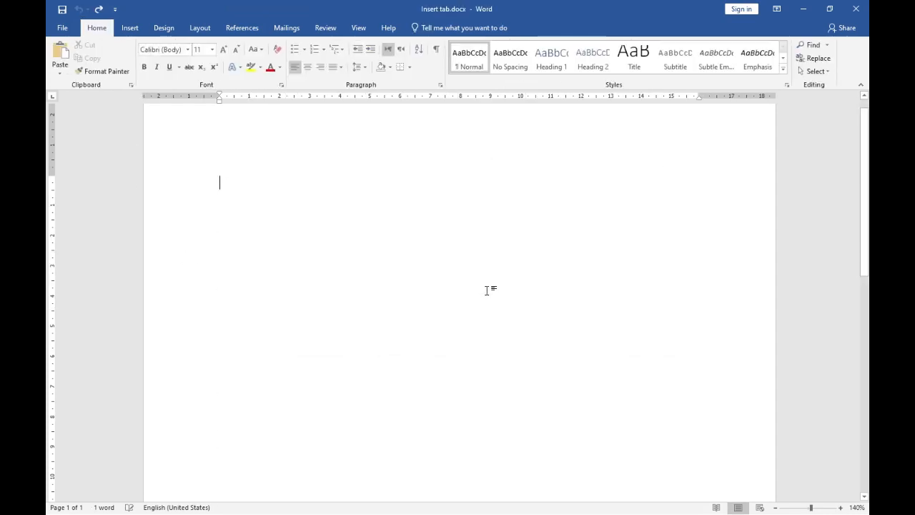
Step: Insert a 2x2 table and enlarge it to about 14.7 cm wide and 6.5 cm high
{"action": "left_click", "coordinate": [136, 28]}
{"action": "left_click", "coordinate": [120, 59]}
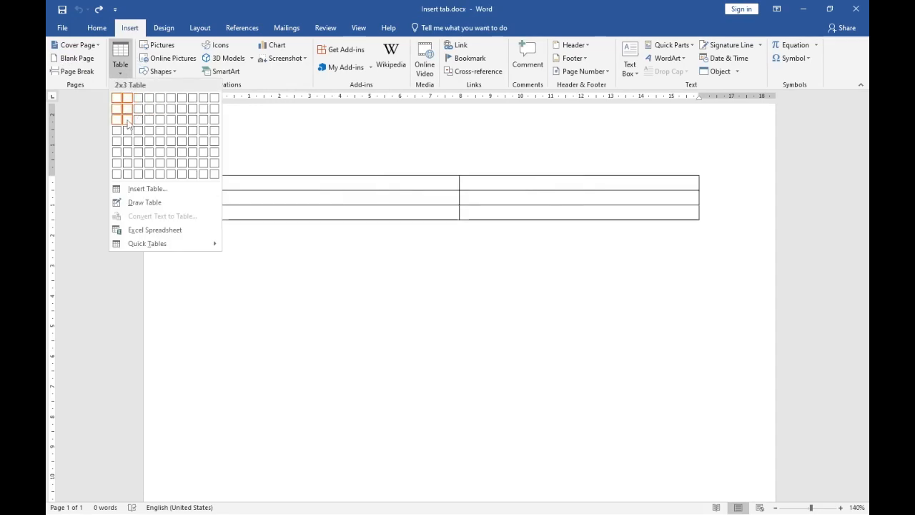
{"action": "left_click", "coordinate": [131, 113]}
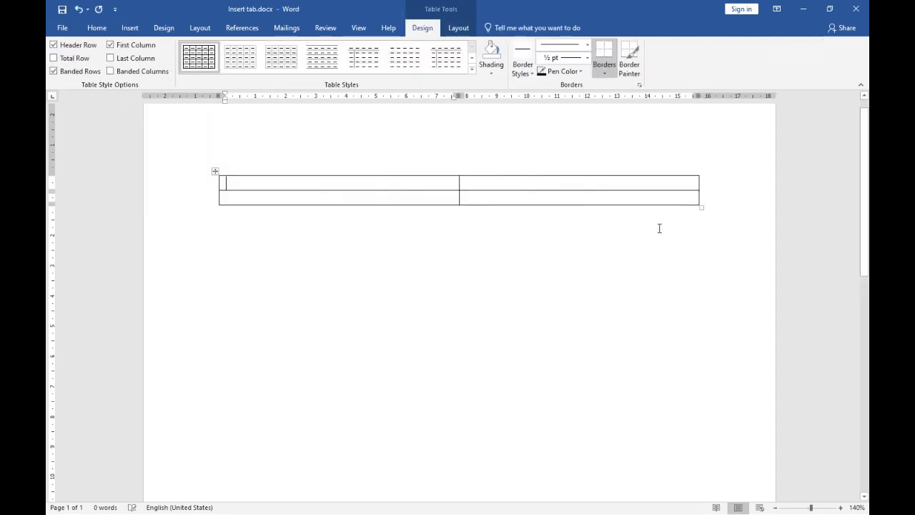
{"action": "left_click_drag", "start_coordinate": [701, 208], "coordinate": [663, 378]}
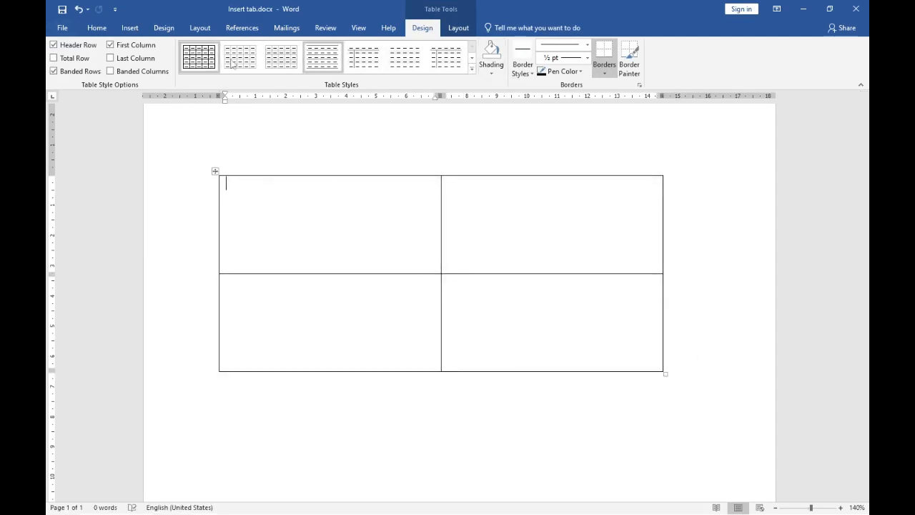
Step: Apply the blue Grid Tables style with a solid header row to the 2x2 table, and undo back to the empty page
{"action": "left_click", "coordinate": [472, 69]}
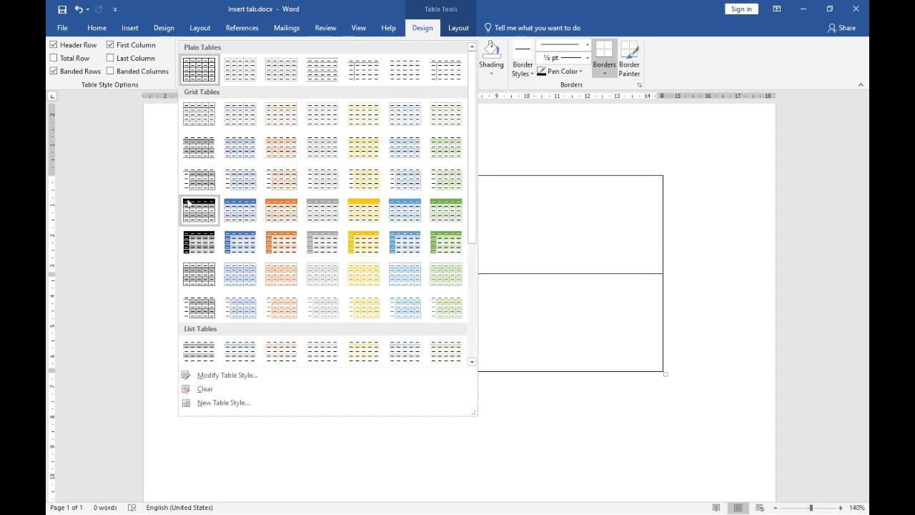
{"action": "left_click", "coordinate": [253, 211]}
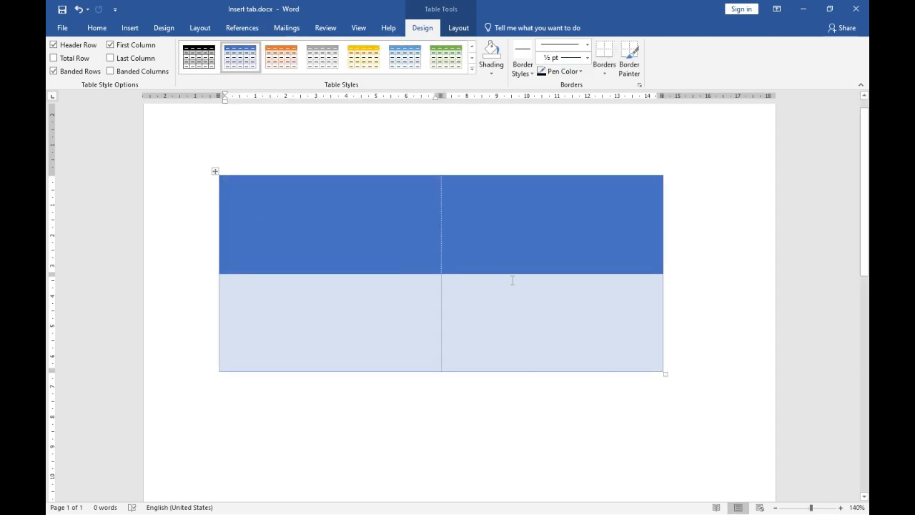
{"action": "key", "text": "ctrl+z"}
{"action": "key", "text": "ctrl+z"}
{"action": "key", "text": "ctrl+z"}
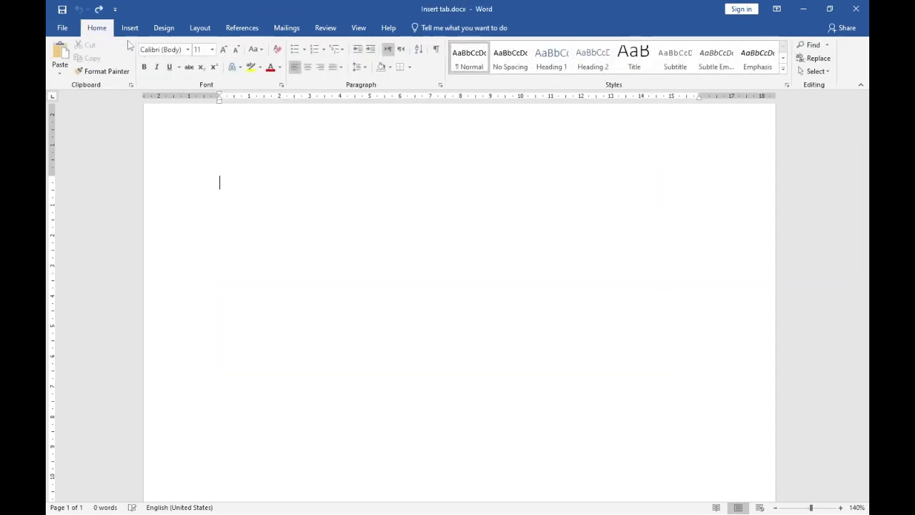
Step: Insert a table with two columns and three rows and enlarge it to about 14.4 cm wide and 6 cm high
{"action": "left_click", "coordinate": [129, 27]}
{"action": "left_click", "coordinate": [121, 63]}
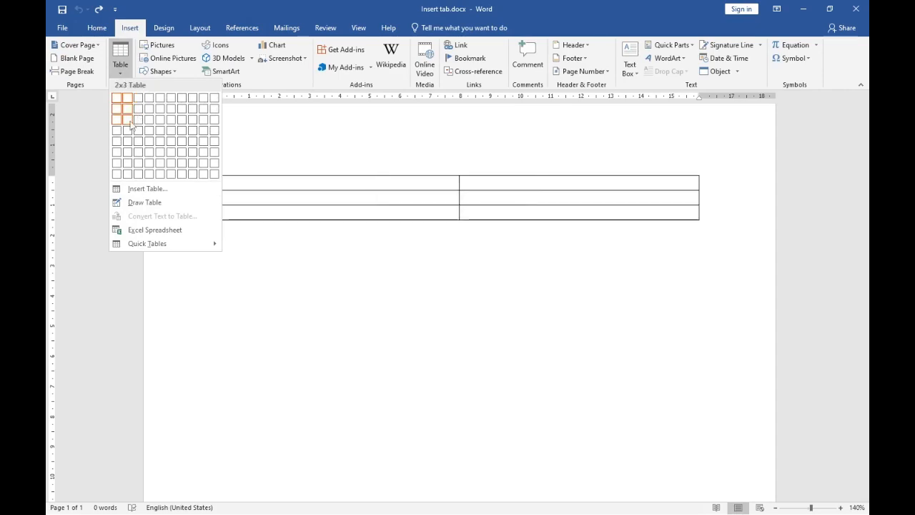
{"action": "left_click", "coordinate": [128, 119]}
{"action": "left_click_drag", "start_coordinate": [701, 222], "coordinate": [654, 356]}
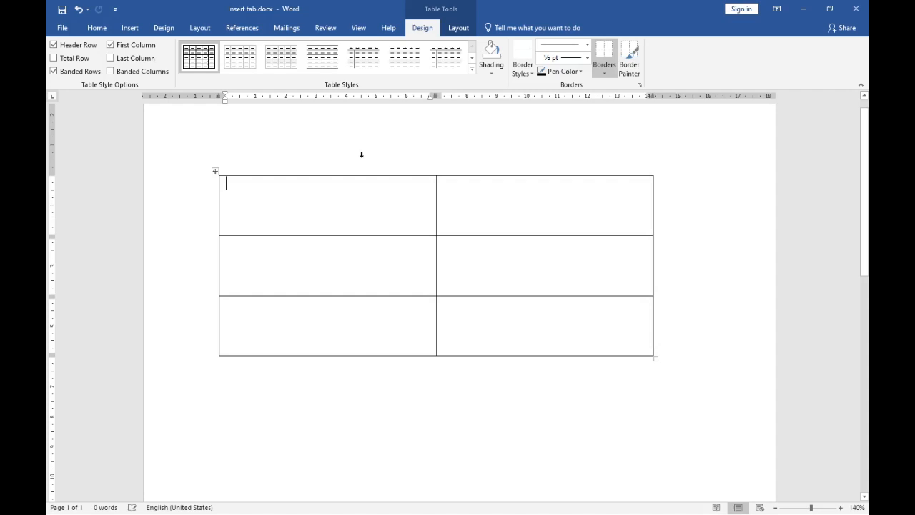
Step: Apply the blue Grid Tables style with a solid header row and banded rows to the three-row table
{"action": "left_click", "coordinate": [472, 68]}
{"action": "left_click", "coordinate": [239, 213]}
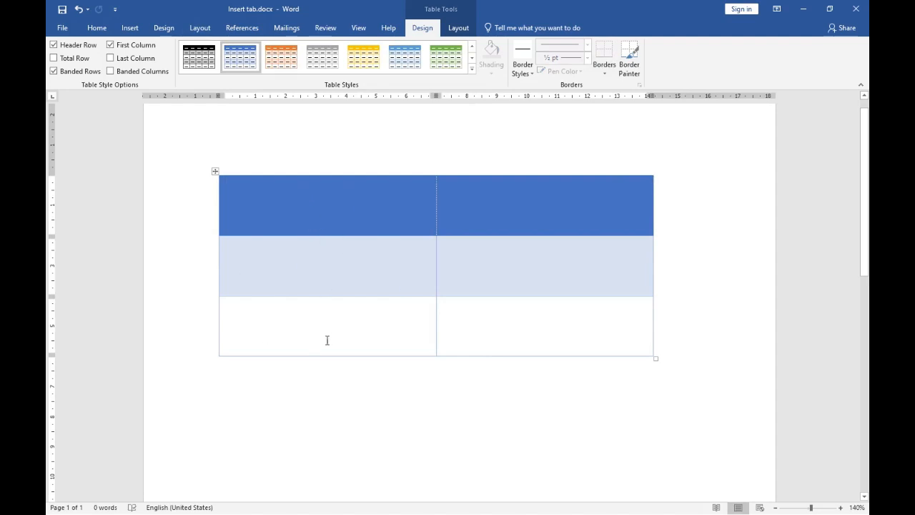
Step: Switch the table's Header Row and Banded Rows options off and back on
{"action": "left_click", "coordinate": [54, 45]}
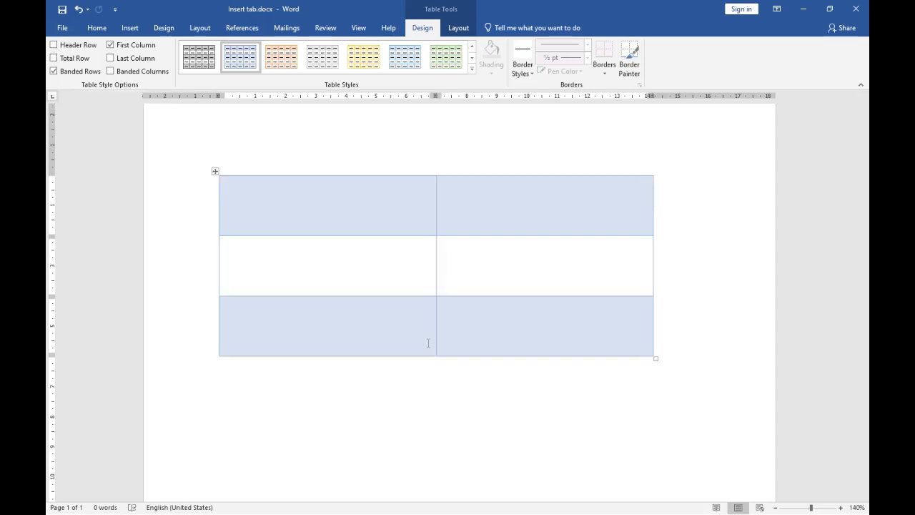
{"action": "left_click", "coordinate": [302, 200]}
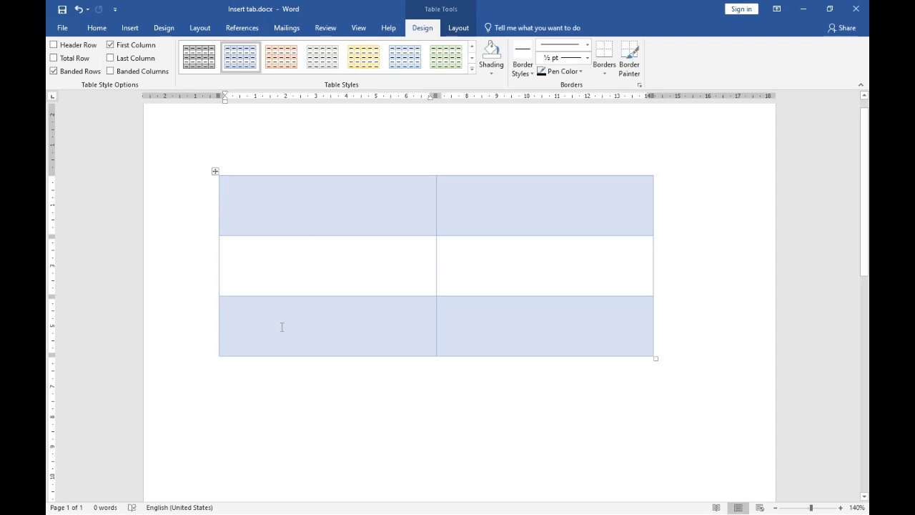
{"action": "left_click", "coordinate": [54, 72]}
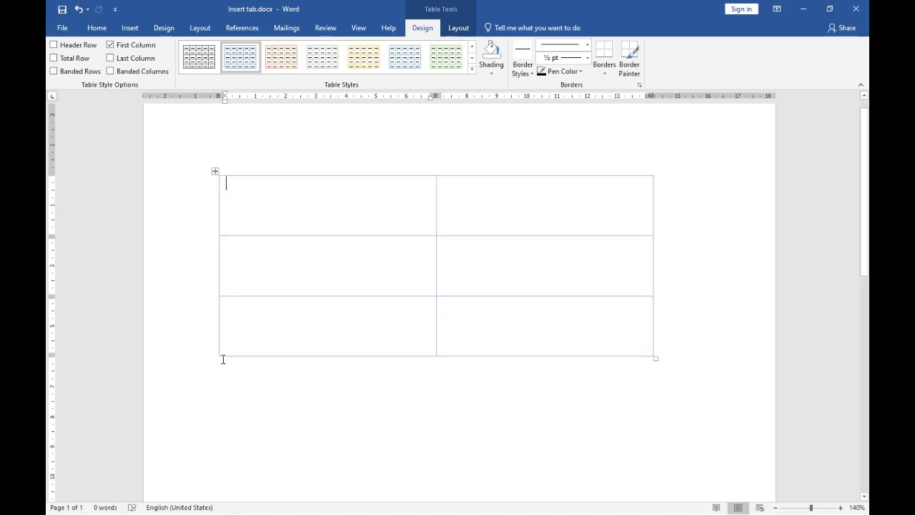
{"action": "left_click", "coordinate": [54, 45]}
{"action": "left_click", "coordinate": [54, 71]}
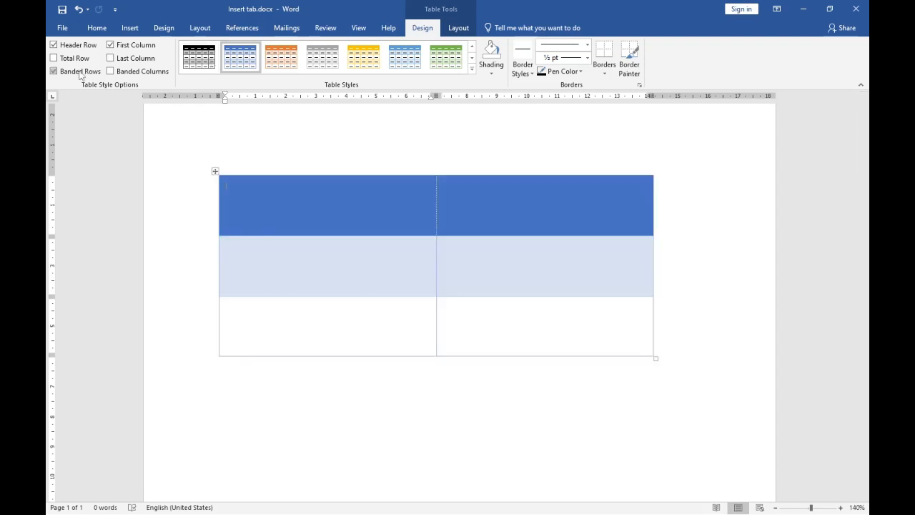
Step: Turn off the table's Header Row and First Column options and apply the green banded style
{"action": "left_click", "coordinate": [57, 45]}
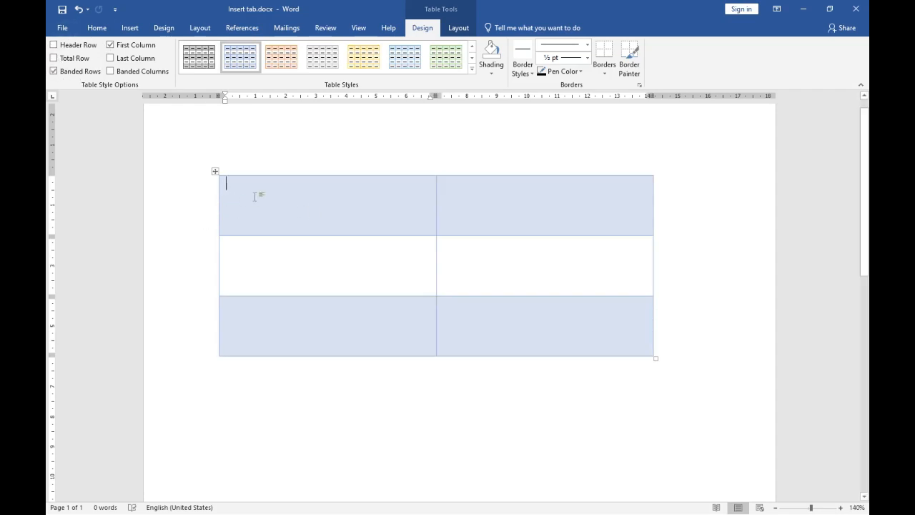
{"action": "left_click", "coordinate": [472, 70]}
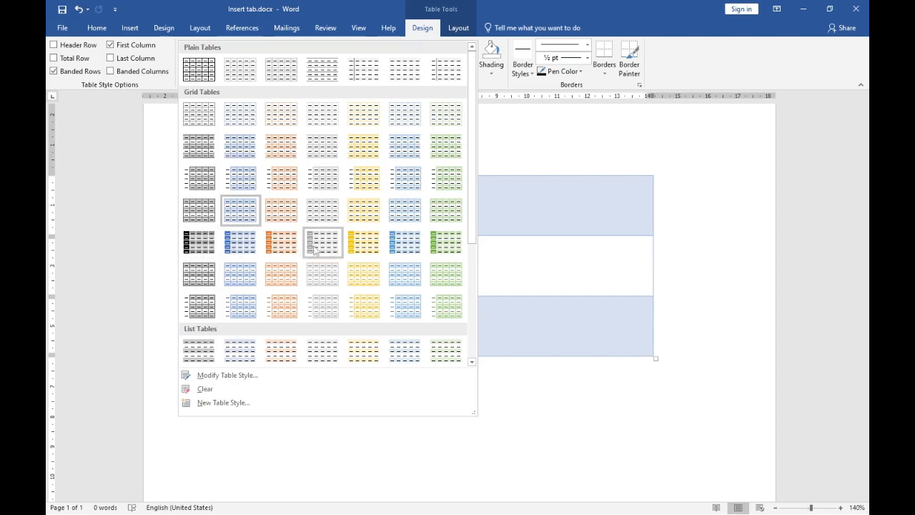
{"action": "left_click", "coordinate": [110, 45]}
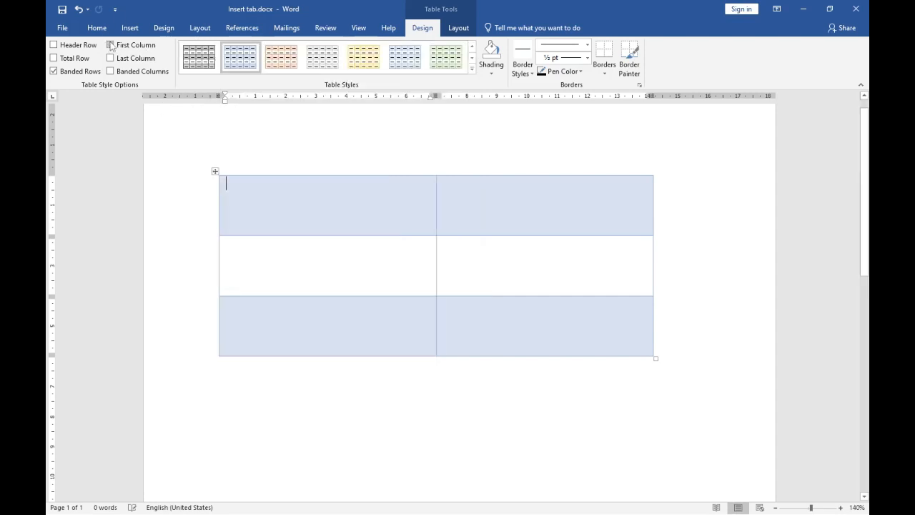
{"action": "left_click", "coordinate": [454, 61]}
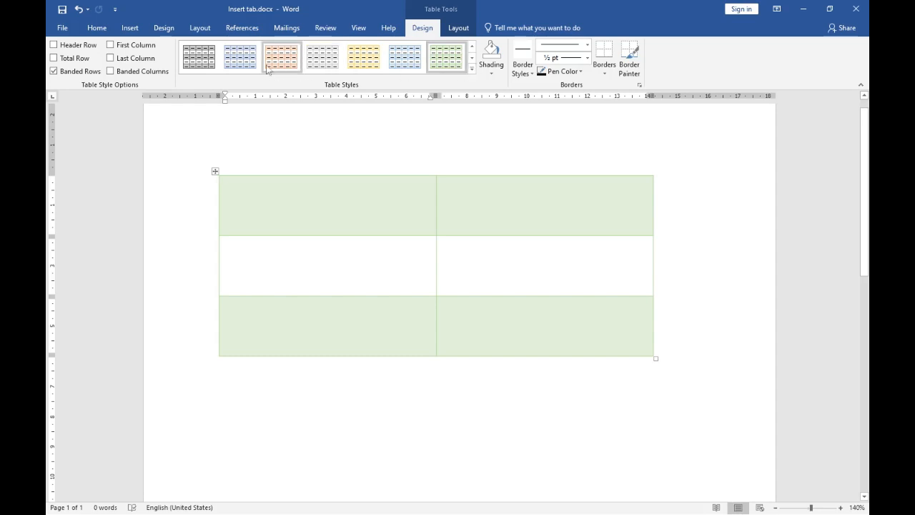
Step: Apply the blue banded Grid Tables style to the table and switch its Header Row option on and off again
{"action": "left_click", "coordinate": [246, 60]}
{"action": "left_click", "coordinate": [472, 68]}
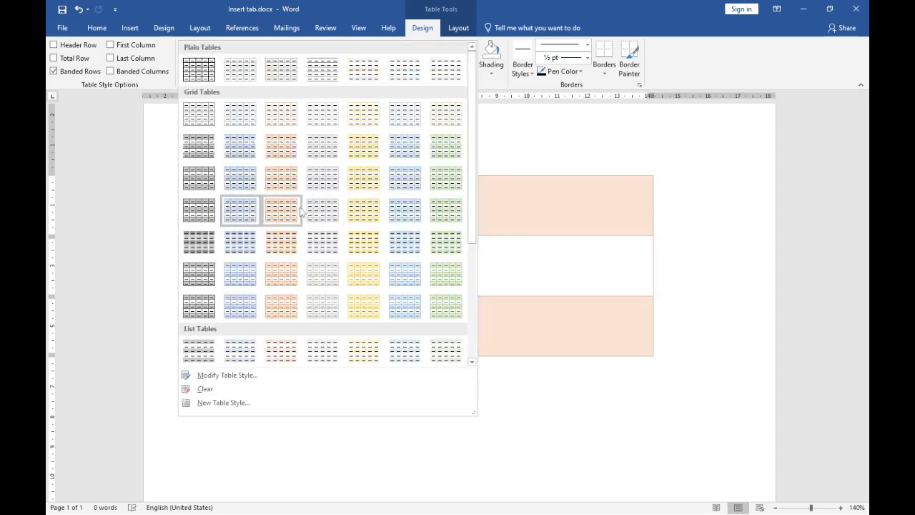
{"action": "left_click", "coordinate": [55, 45]}
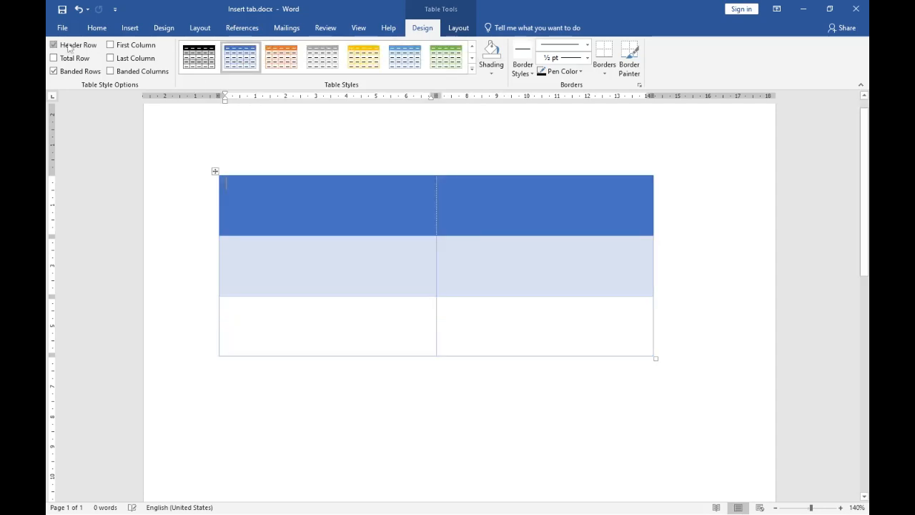
{"action": "left_click", "coordinate": [472, 69]}
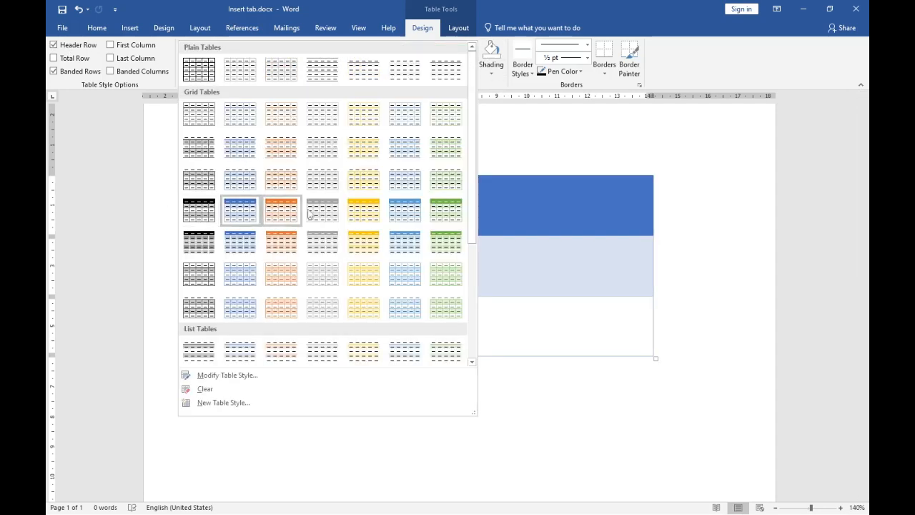
{"action": "left_click", "coordinate": [71, 46]}
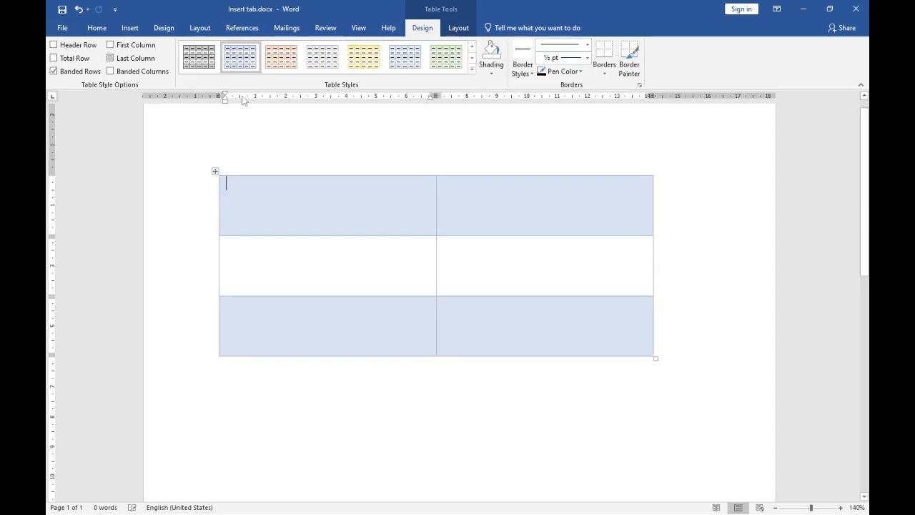
Step: Apply the orange Grid Table 5 Dark - Accent 2 style and replace Banded Rows with Banded Columns
{"action": "left_click", "coordinate": [471, 68]}
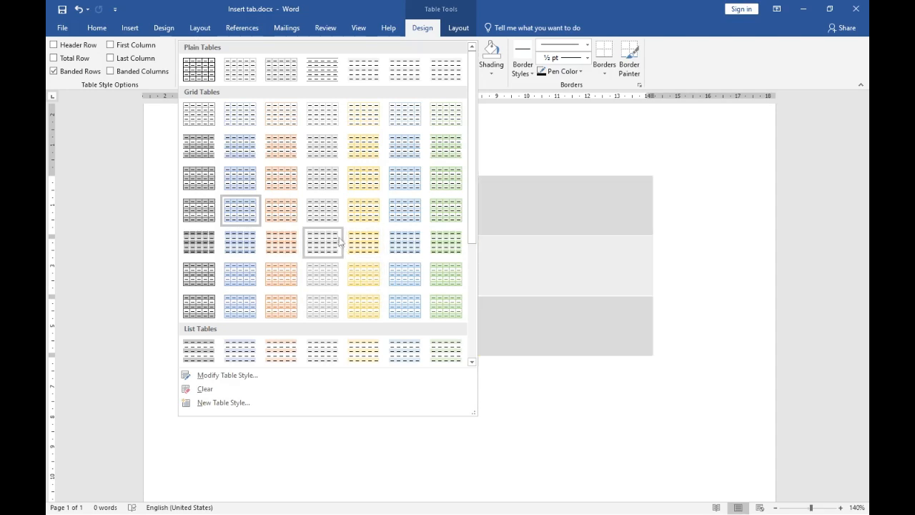
{"action": "left_click", "coordinate": [293, 246]}
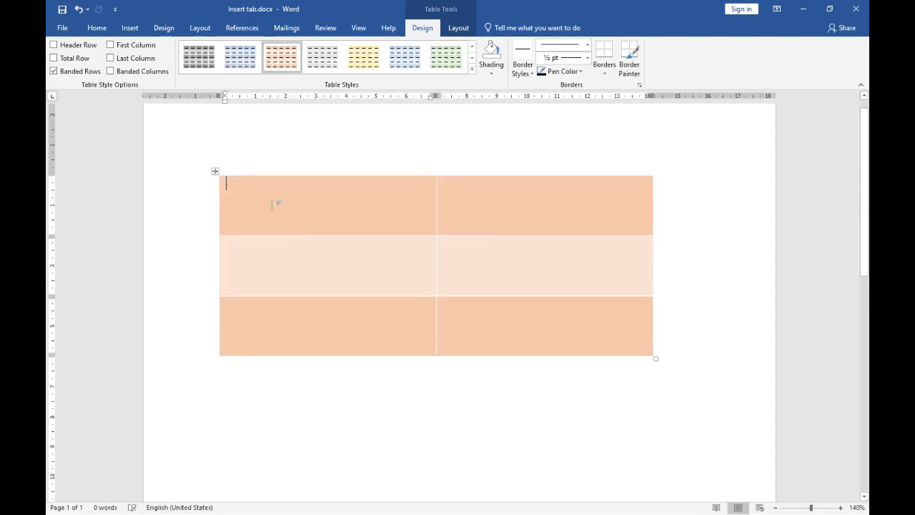
{"action": "left_click", "coordinate": [79, 74]}
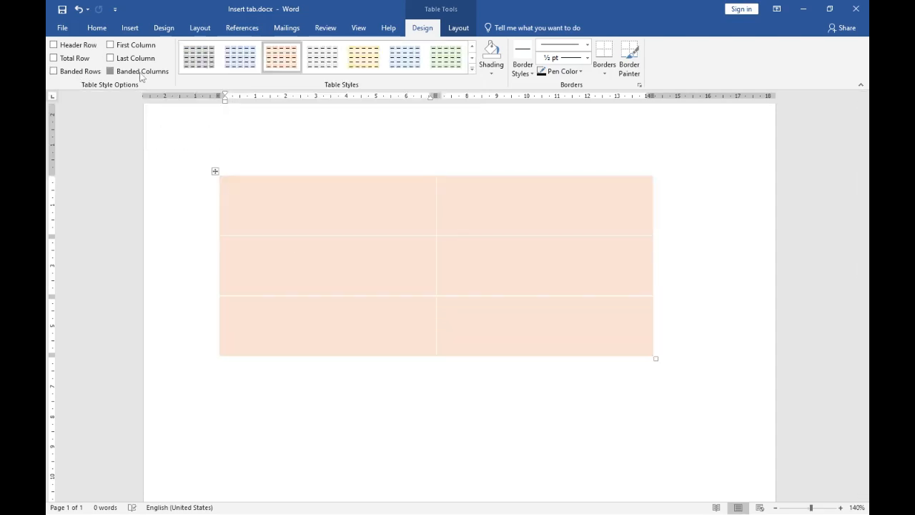
{"action": "left_click", "coordinate": [140, 71]}
{"action": "scroll", "coordinate": [294, 233], "scroll_direction": "up", "scroll_amount": 1}
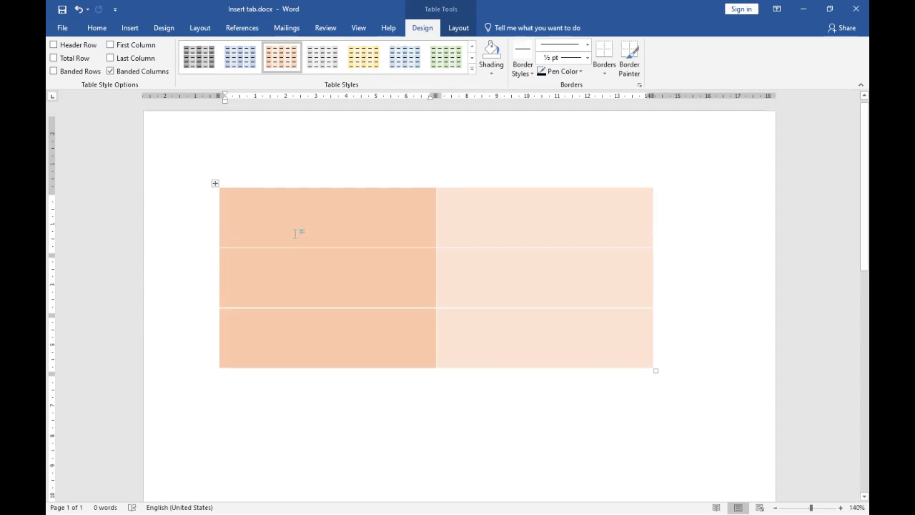
Step: Resize the table to about 14.6 cm wide and 5.6 cm high
{"action": "mouse_move", "coordinate": [654, 374]}
{"action": "left_mouse_down"}
{"action": "mouse_move", "coordinate": [703, 373]}
{"action": "mouse_move", "coordinate": [418, 374]}
{"action": "mouse_move", "coordinate": [528, 362]}
{"action": "mouse_move", "coordinate": [708, 378]}
{"action": "mouse_move", "coordinate": [660, 367]}
{"action": "left_mouse_up"}
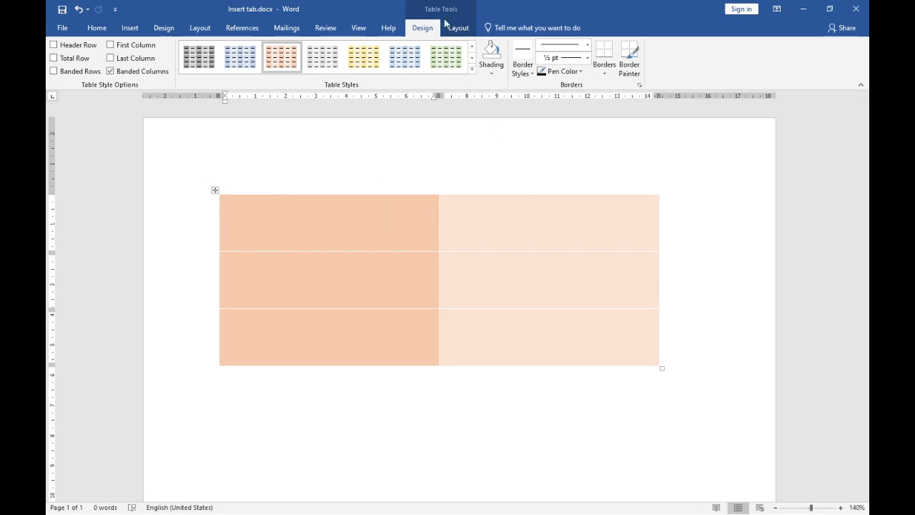
Step: Check the Modify Table Style settings without changing them, and clear the table's style
{"action": "left_click", "coordinate": [471, 69]}
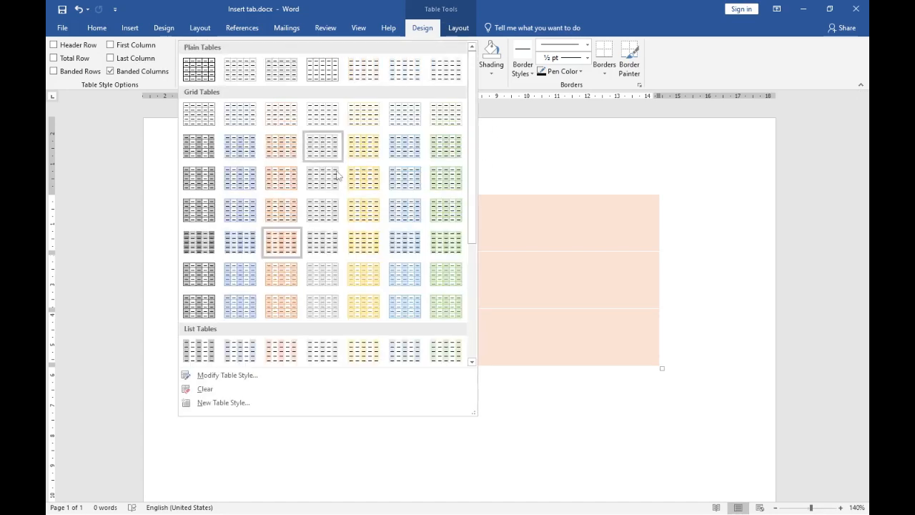
{"action": "left_click", "coordinate": [246, 375]}
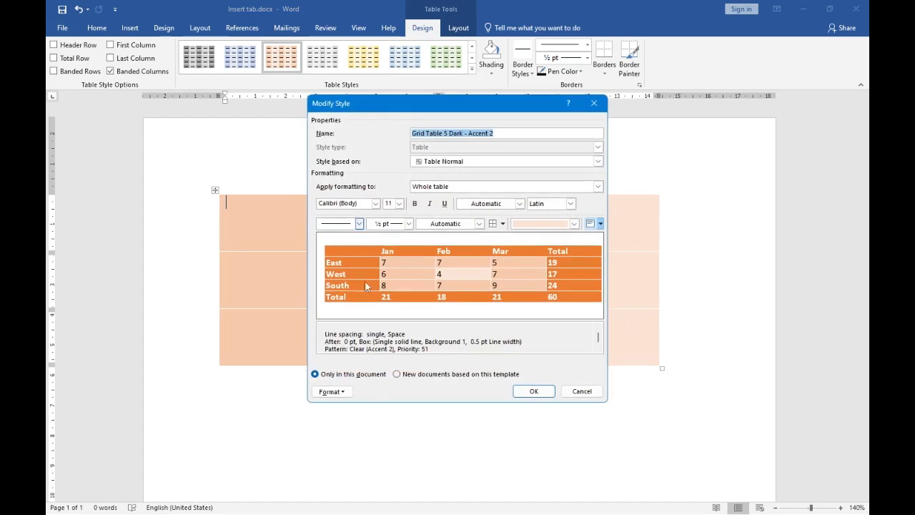
{"action": "left_click", "coordinate": [578, 385]}
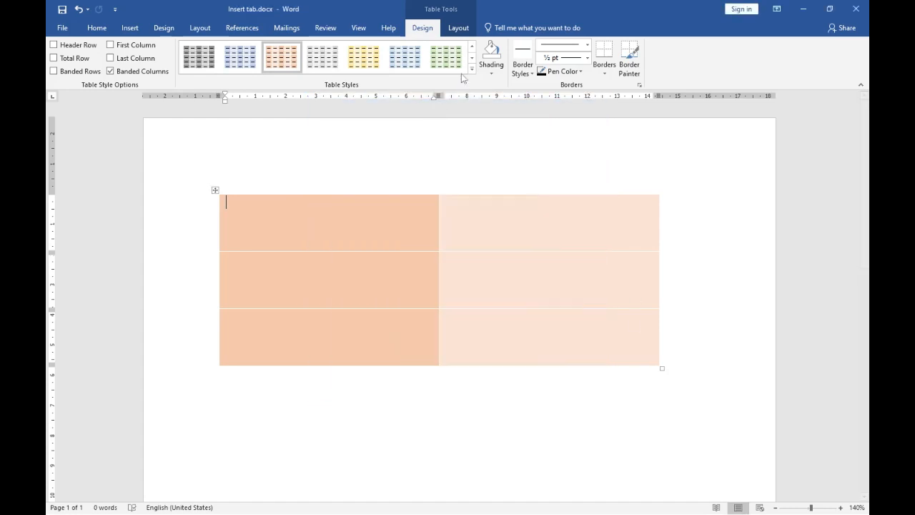
{"action": "left_click", "coordinate": [472, 69]}
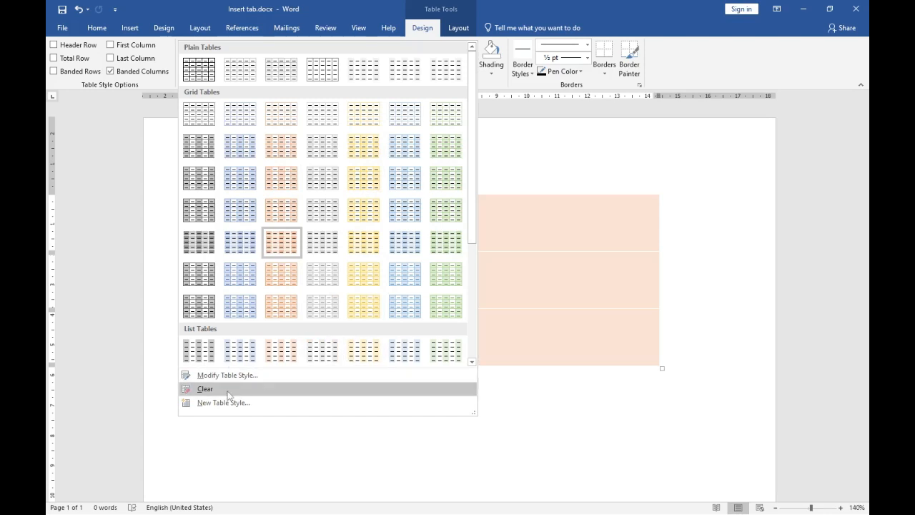
{"action": "left_click", "coordinate": [205, 388]}
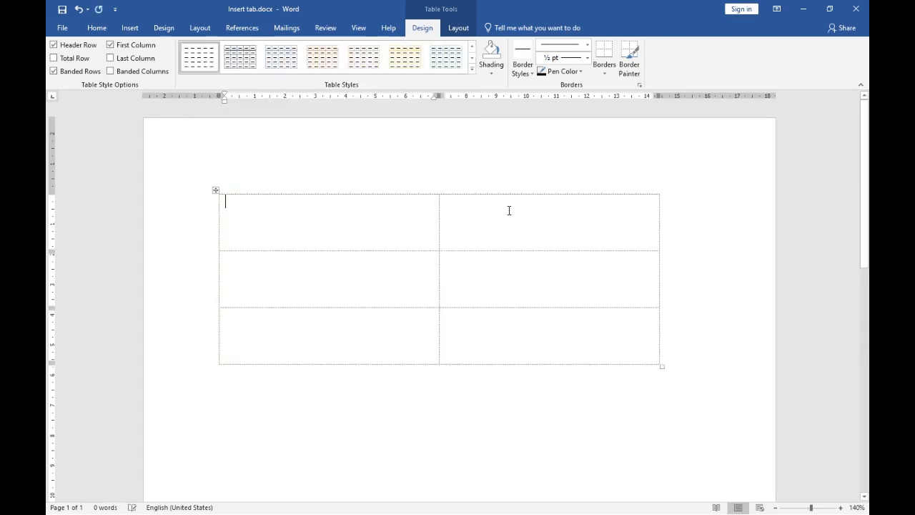
Step: View the settings for creating a new table style and dismiss them without creating one
{"action": "left_click", "coordinate": [472, 69]}
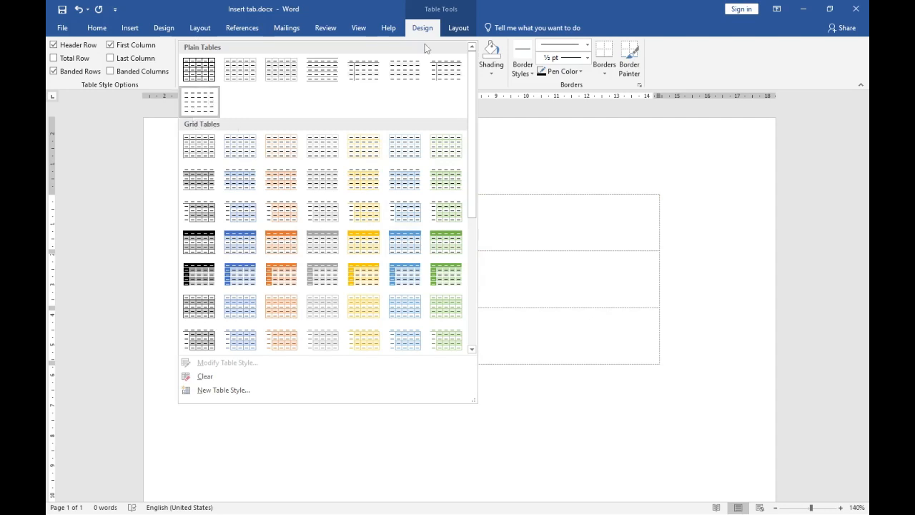
{"action": "left_click", "coordinate": [483, 84]}
{"action": "left_click", "coordinate": [471, 70]}
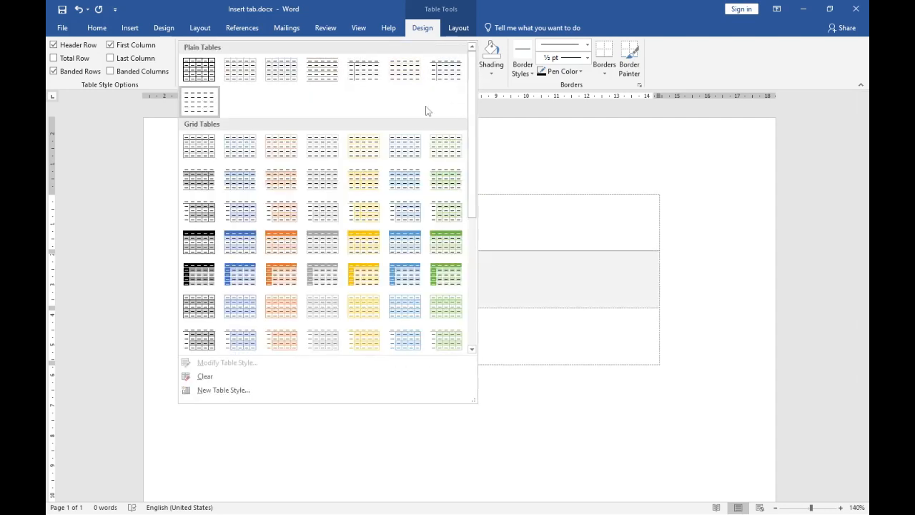
{"action": "left_click", "coordinate": [219, 393]}
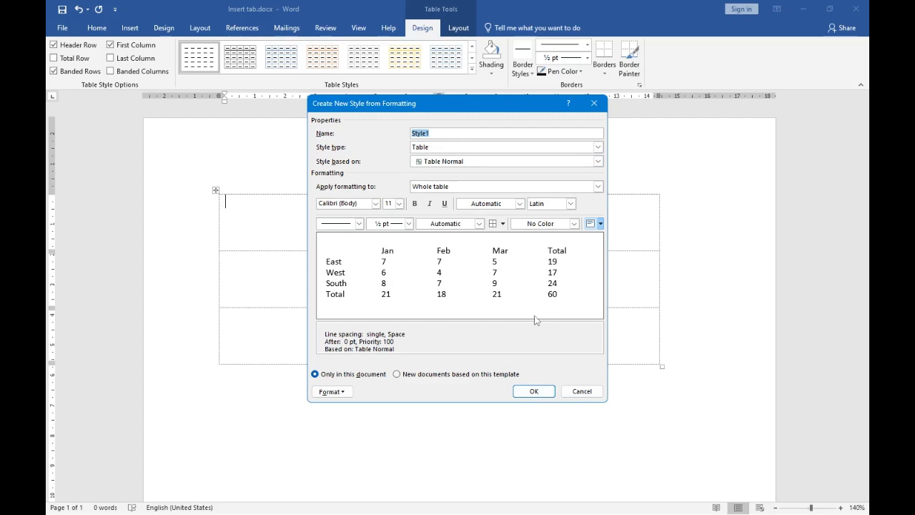
{"action": "left_click", "coordinate": [582, 390]}
Step: Enter "Warning" in the first cell of the top row and "Don't do this" in the second cell
{"action": "left_click", "coordinate": [497, 72]}
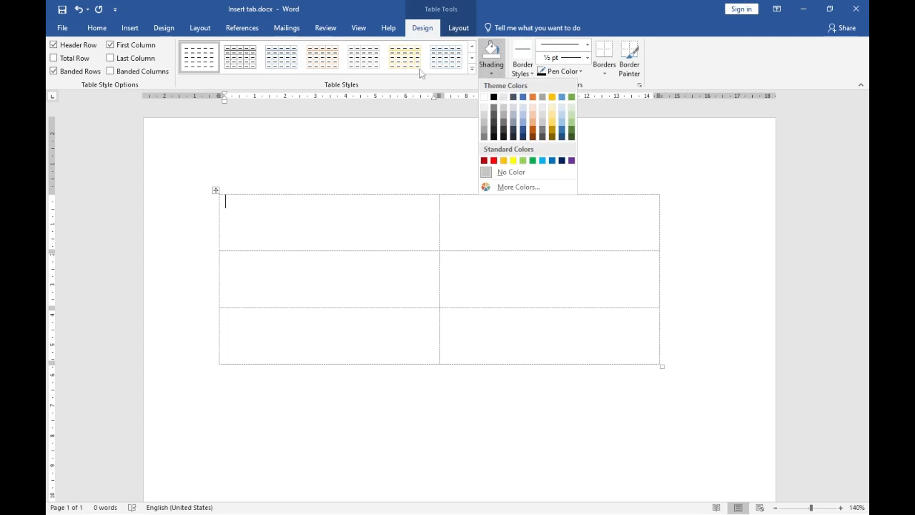
{"action": "left_click", "coordinate": [295, 230]}
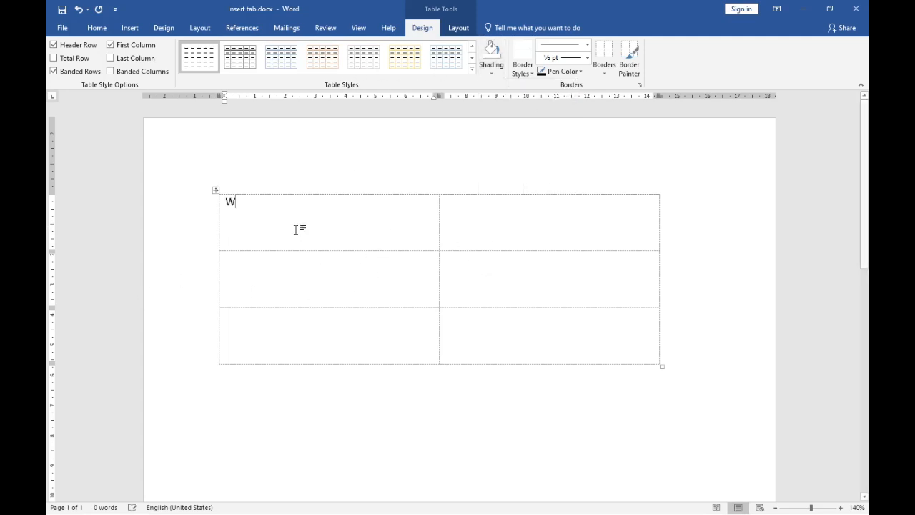
{"action": "type", "text": "Warning"}
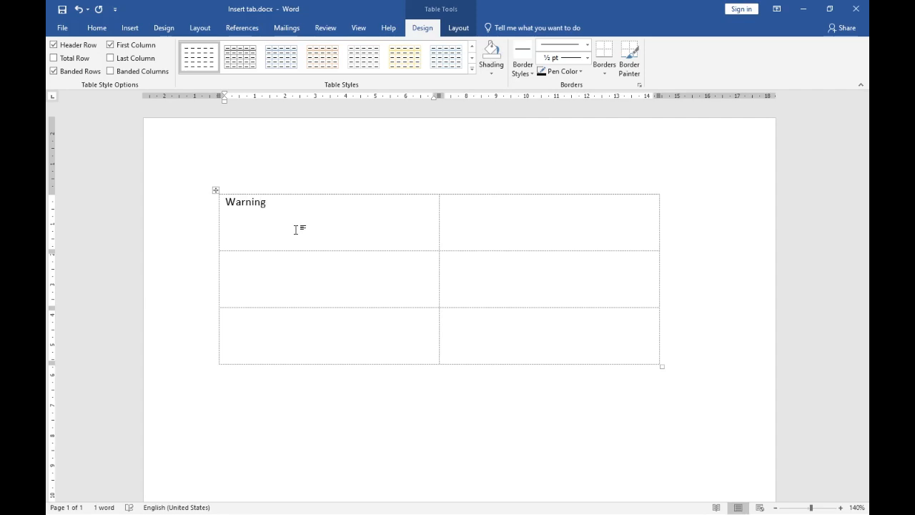
{"action": "left_click", "coordinate": [467, 218]}
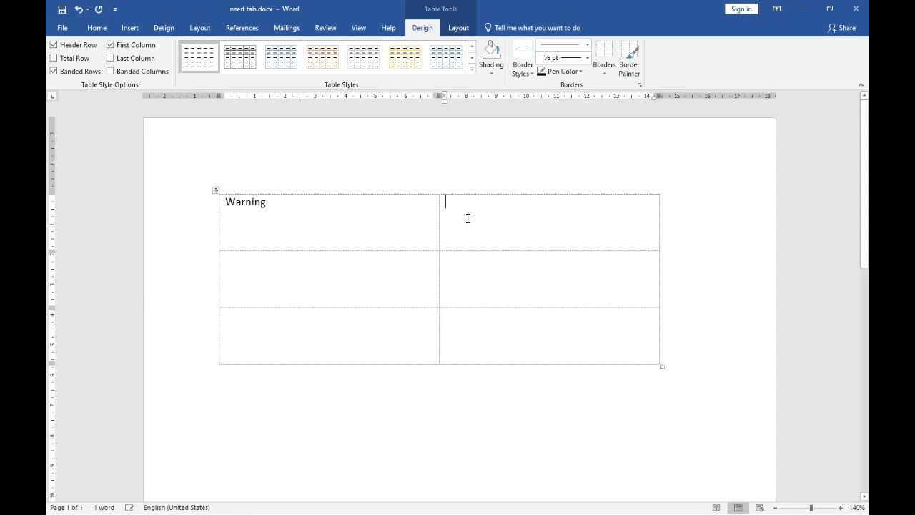
{"action": "type", "text": "DOnt"}
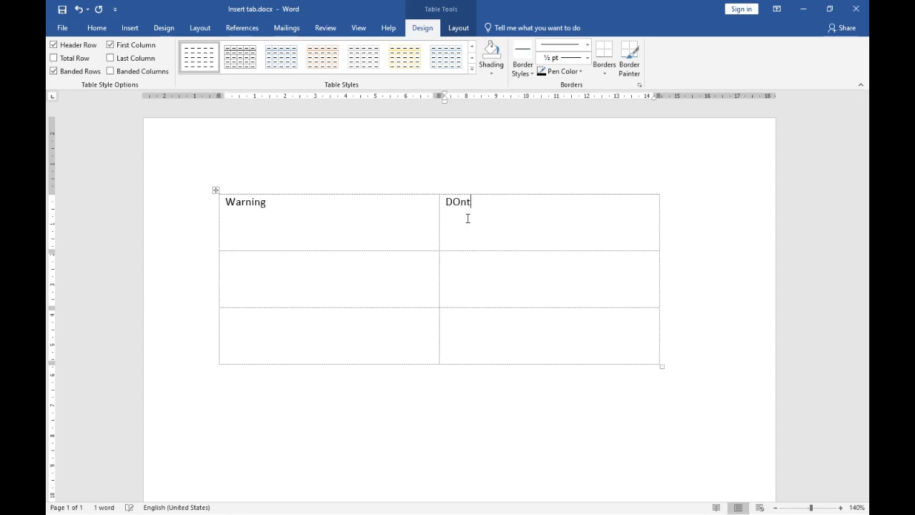
{"action": "type", "text": "on't do this"}
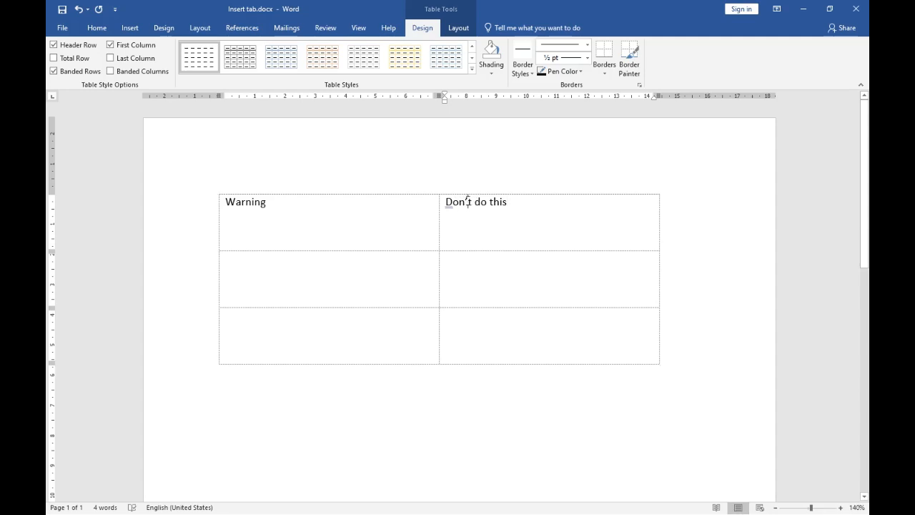
Step: Shade the "Don't do this" cell with a dark orange theme color
{"action": "left_click", "coordinate": [548, 206]}
{"action": "left_click", "coordinate": [473, 73]}
{"action": "left_click", "coordinate": [485, 86]}
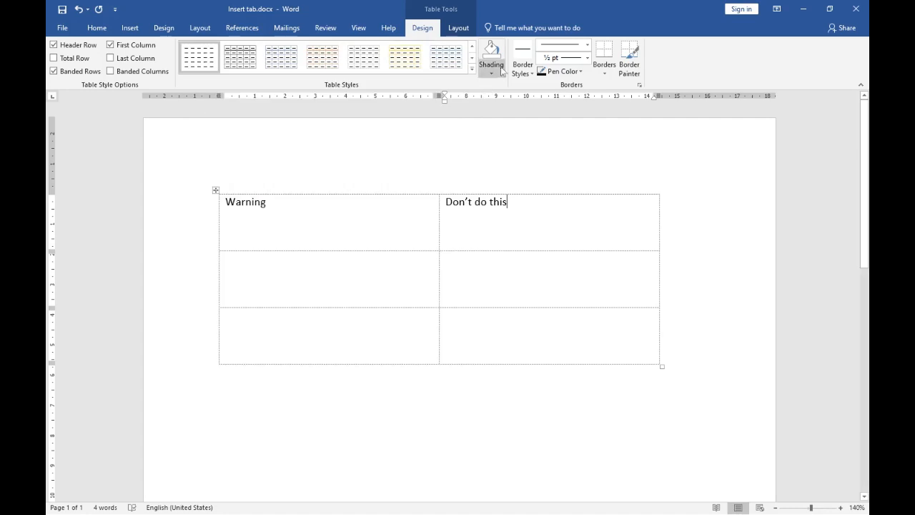
{"action": "left_click", "coordinate": [499, 73]}
{"action": "left_click", "coordinate": [328, 203]}
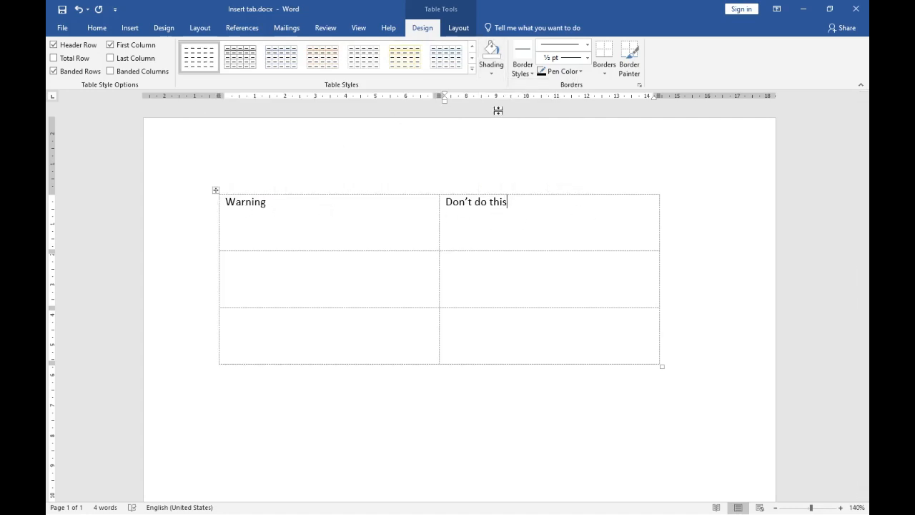
{"action": "left_click", "coordinate": [493, 74]}
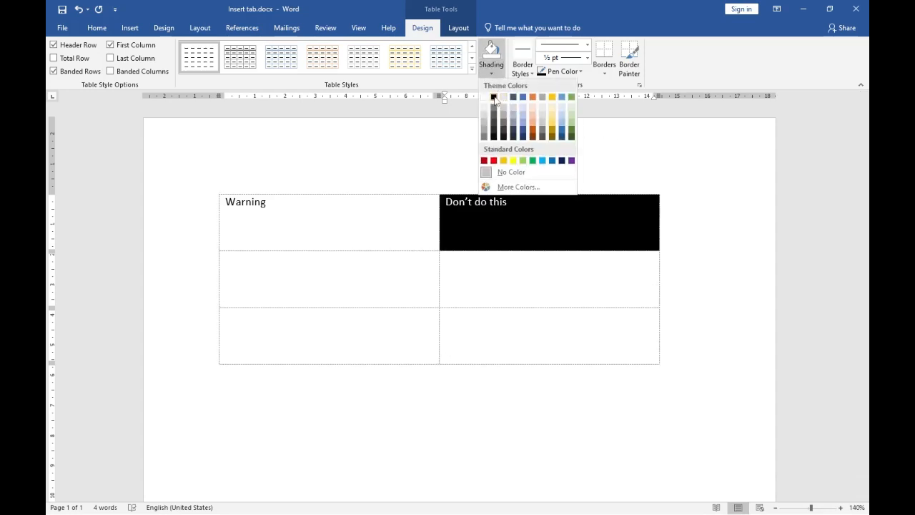
{"action": "left_click", "coordinate": [531, 128]}
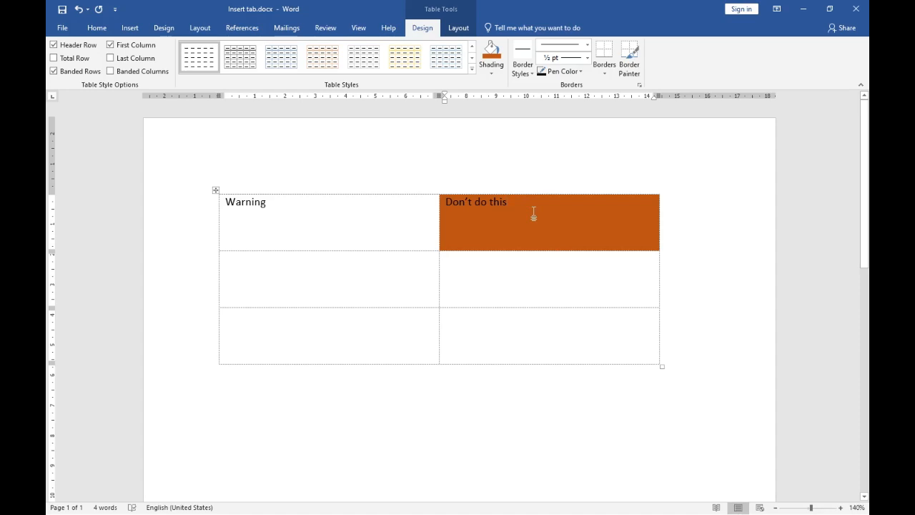
Step: Shade the first cell of the table's second row with a light blue theme color
{"action": "mouse_move", "coordinate": [531, 213]}
{"action": "left_mouse_down"}
{"action": "mouse_move", "coordinate": [448, 213]}
{"action": "mouse_move", "coordinate": [544, 215]}
{"action": "left_mouse_up"}
{"action": "left_click", "coordinate": [279, 299]}
{"action": "left_click", "coordinate": [491, 72]}
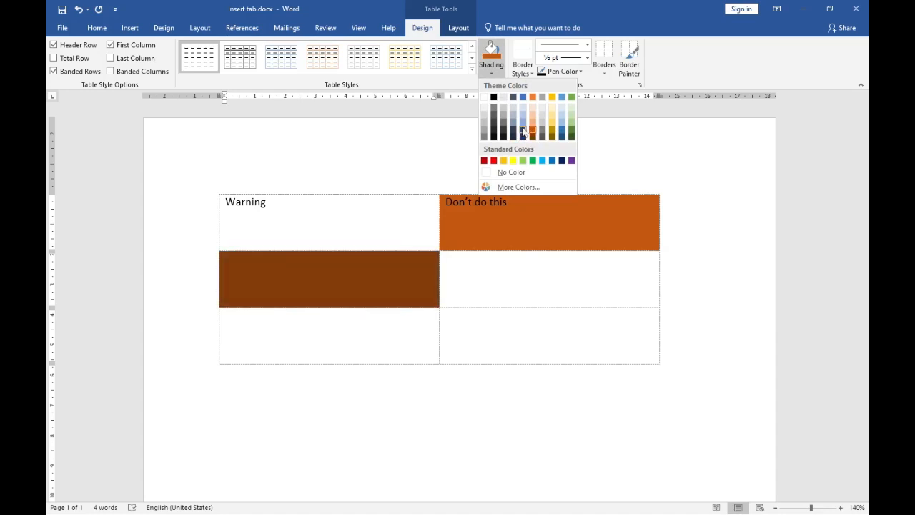
{"action": "left_click", "coordinate": [523, 119]}
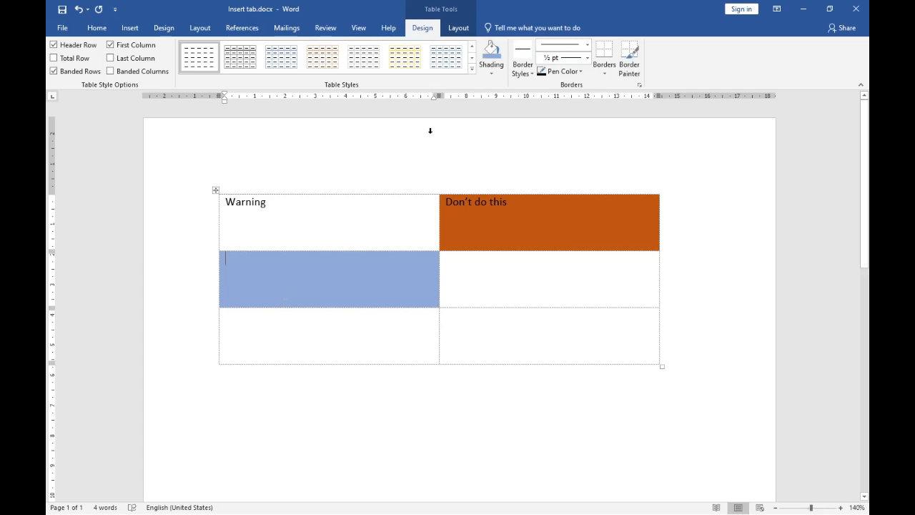
Step: Shade all cells of the table black
{"action": "left_click_drag", "start_coordinate": [293, 209], "coordinate": [641, 340]}
{"action": "left_click", "coordinate": [491, 72]}
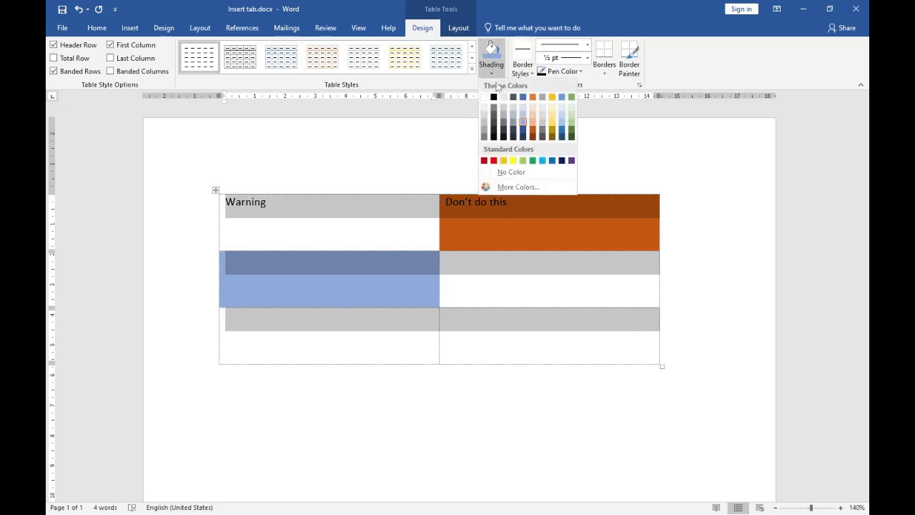
{"action": "left_click", "coordinate": [494, 98]}
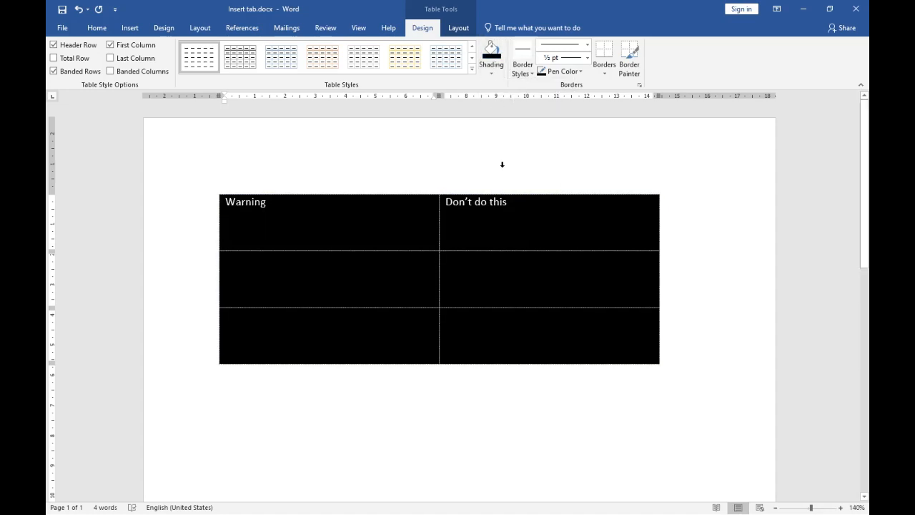
Step: Shade the "Warning" cell with a light gold theme color
{"action": "left_click", "coordinate": [381, 221]}
{"action": "left_click", "coordinate": [491, 72]}
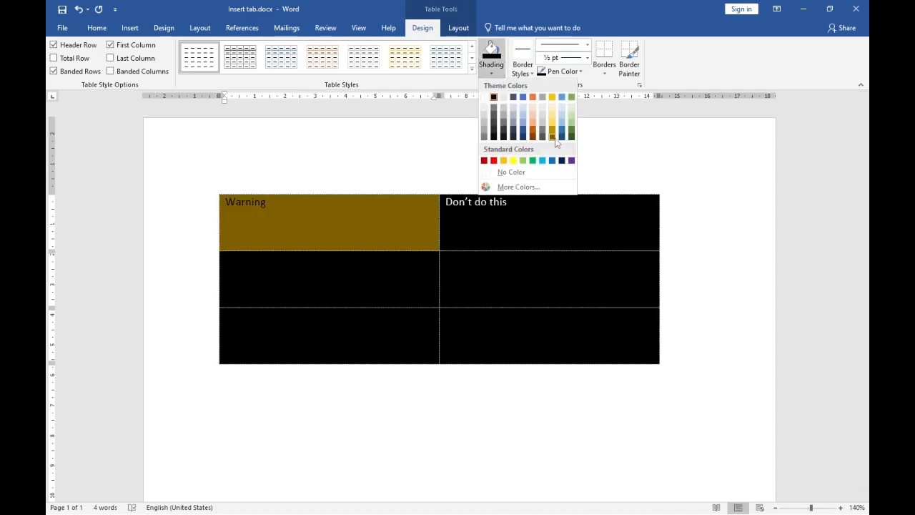
{"action": "left_click", "coordinate": [551, 114]}
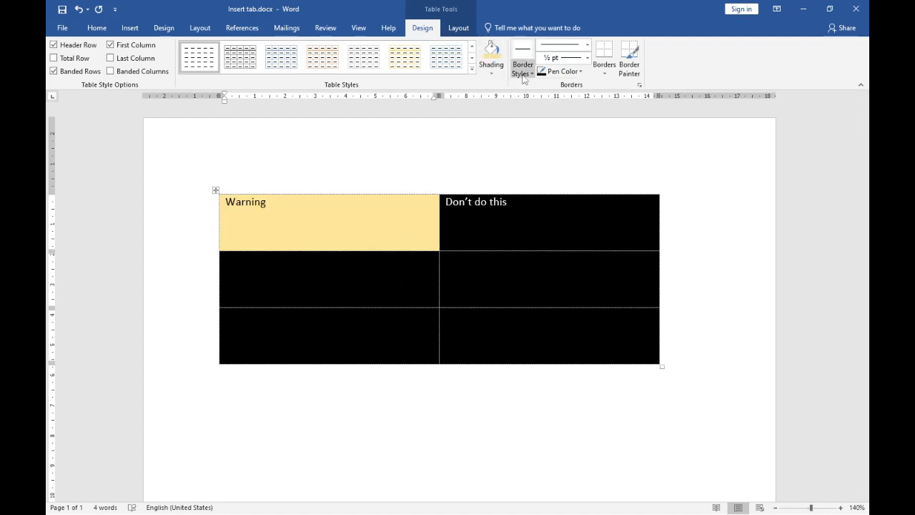
Step: Apply the blue Grid Tables style with bold blue header text, thin blue borders and light banded rows to the table
{"action": "left_click", "coordinate": [472, 68]}
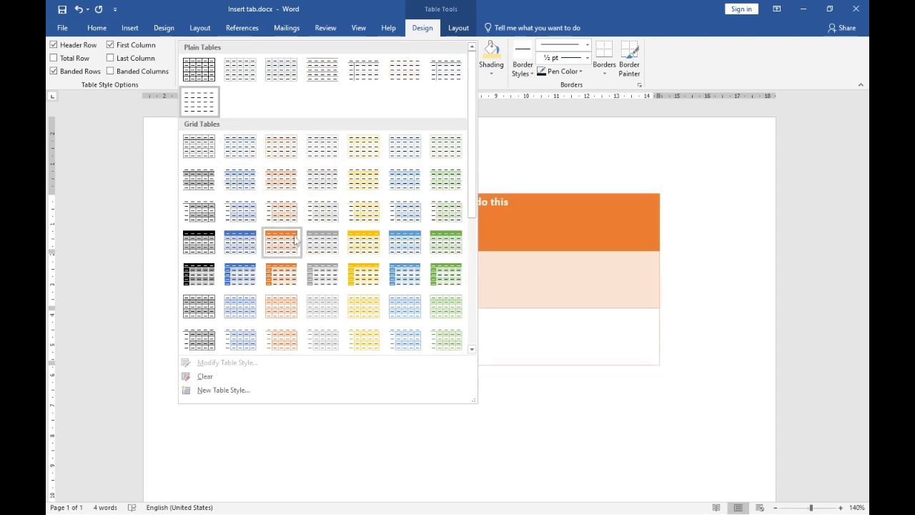
{"action": "left_click", "coordinate": [240, 307]}
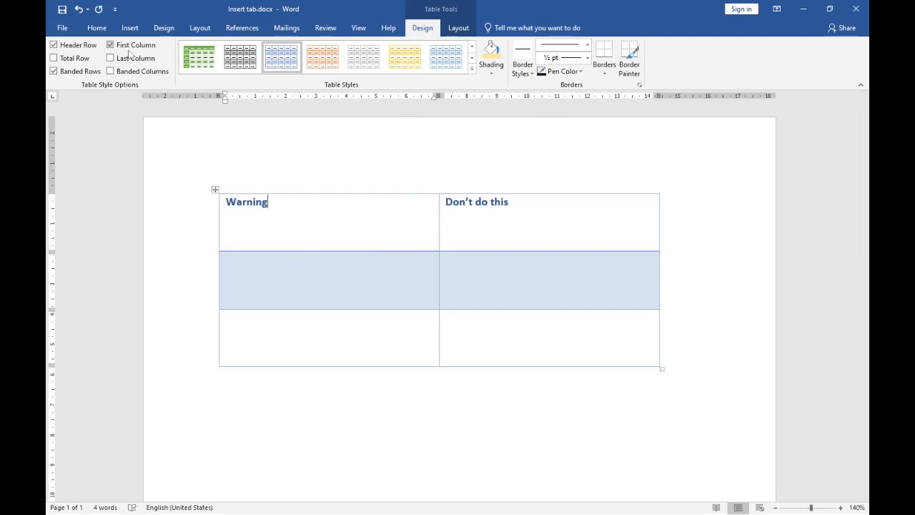
Step: Turn off the table's First Column and Header Row style options, and toggle Banded Rows off and back on
{"action": "left_click", "coordinate": [110, 44]}
{"action": "left_click", "coordinate": [53, 44]}
{"action": "left_click", "coordinate": [71, 71]}
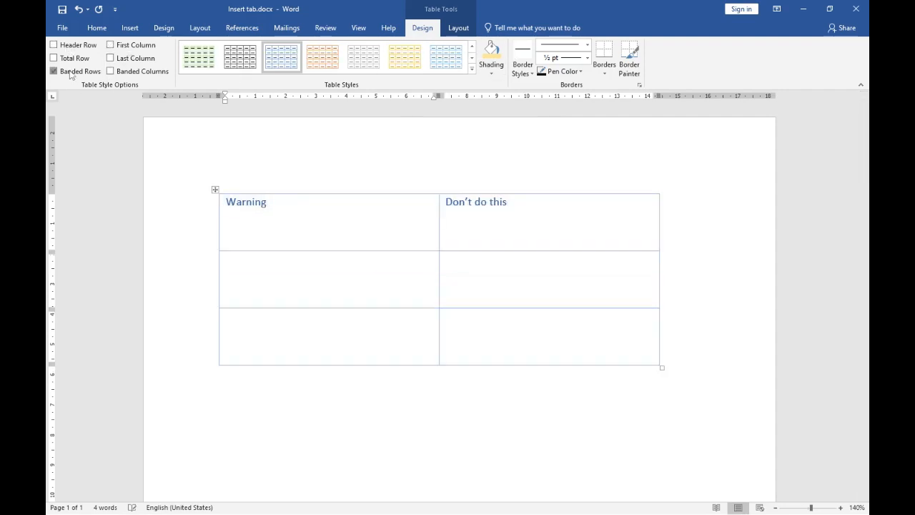
Step: Paint the table's four outer borders with the black ½ pt double-line border style
{"action": "left_click", "coordinate": [524, 72]}
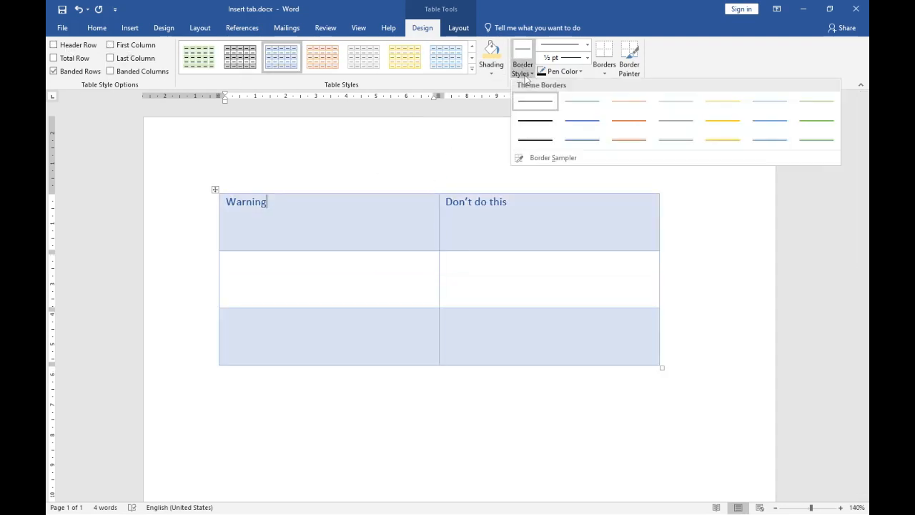
{"action": "left_click", "coordinate": [534, 121]}
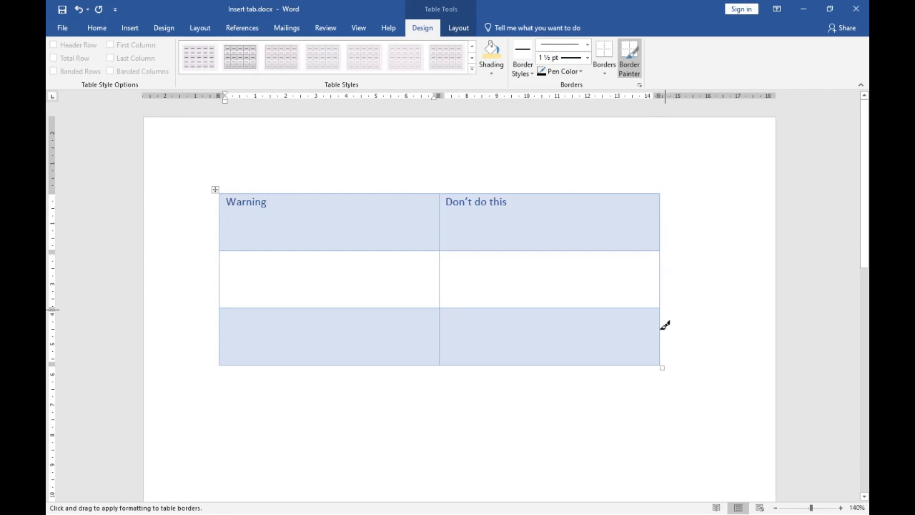
{"action": "left_click", "coordinate": [521, 73]}
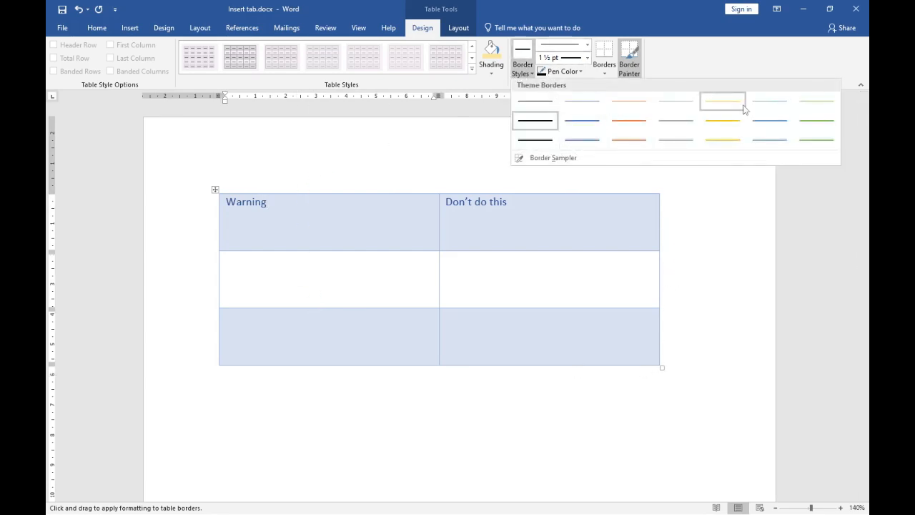
{"action": "left_click", "coordinate": [540, 139]}
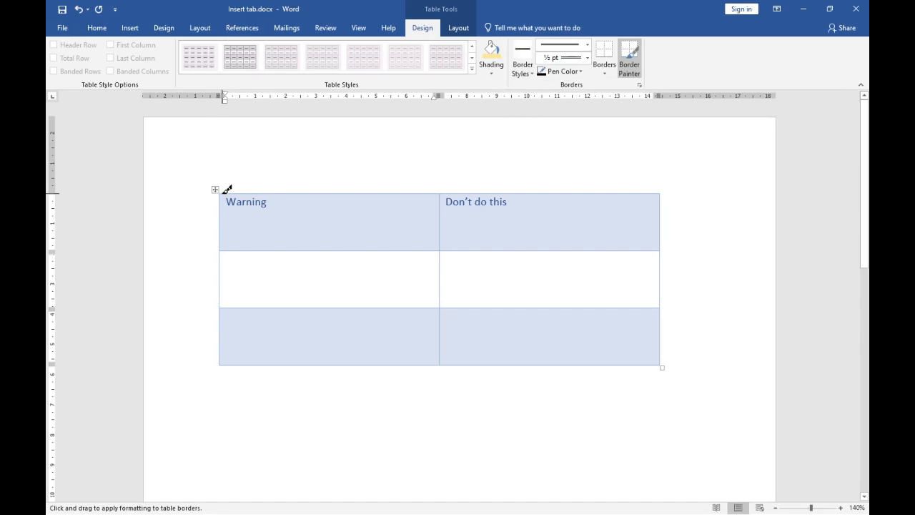
{"action": "left_click", "coordinate": [227, 193]}
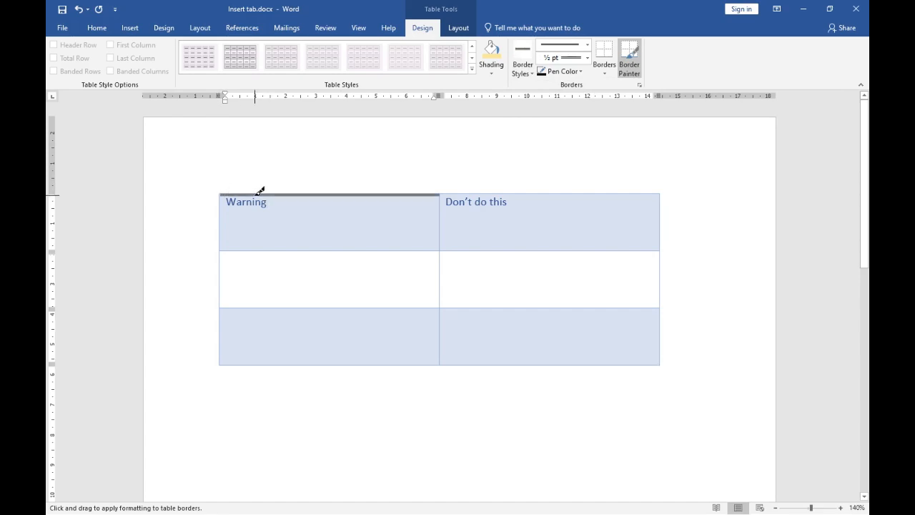
{"action": "mouse_move", "coordinate": [256, 194]}
{"action": "left_mouse_down"}
{"action": "mouse_move", "coordinate": [590, 200]}
{"action": "mouse_move", "coordinate": [420, 215]}
{"action": "mouse_move", "coordinate": [656, 189]}
{"action": "mouse_move", "coordinate": [117, 217]}
{"action": "mouse_move", "coordinate": [698, 190]}
{"action": "mouse_move", "coordinate": [600, 198]}
{"action": "mouse_move", "coordinate": [659, 189]}
{"action": "mouse_move", "coordinate": [353, 269]}
{"action": "mouse_move", "coordinate": [219, 336]}
{"action": "mouse_move", "coordinate": [224, 329]}
{"action": "mouse_move", "coordinate": [214, 361]}
{"action": "mouse_move", "coordinate": [231, 359]}
{"action": "mouse_move", "coordinate": [594, 231]}
{"action": "mouse_move", "coordinate": [640, 187]}
{"action": "mouse_move", "coordinate": [150, 318]}
{"action": "mouse_move", "coordinate": [224, 336]}
{"action": "mouse_move", "coordinate": [486, 347]}
{"action": "mouse_move", "coordinate": [441, 357]}
{"action": "mouse_move", "coordinate": [235, 338]}
{"action": "mouse_move", "coordinate": [223, 355]}
{"action": "left_mouse_up"}
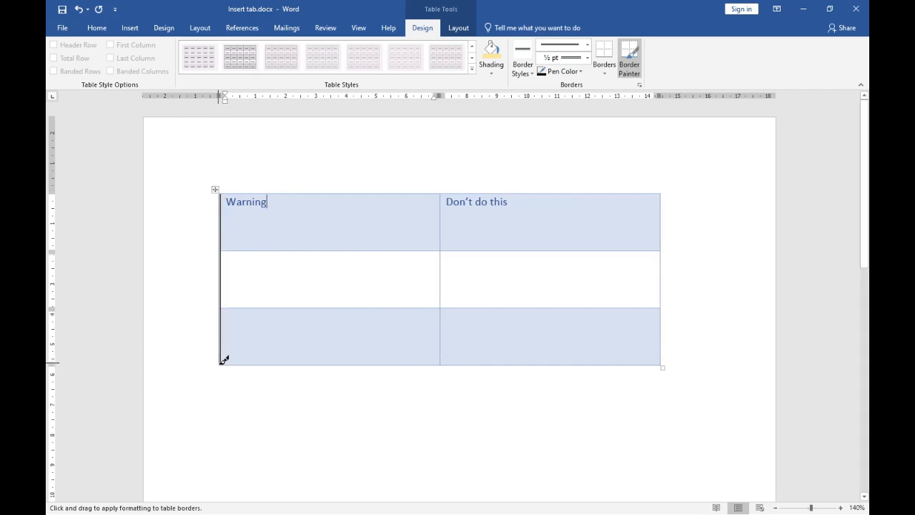
{"action": "left_click_drag", "start_coordinate": [220, 192], "coordinate": [656, 190]}
{"action": "mouse_move", "coordinate": [225, 358]}
{"action": "left_mouse_down"}
{"action": "mouse_move", "coordinate": [607, 343]}
{"action": "mouse_move", "coordinate": [611, 369]}
{"action": "mouse_move", "coordinate": [668, 249]}
{"action": "mouse_move", "coordinate": [672, 194]}
{"action": "left_mouse_up"}
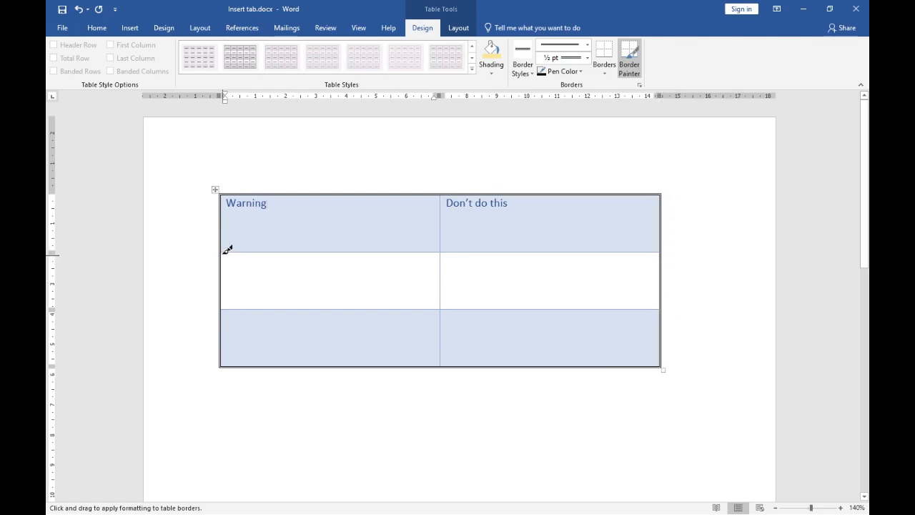
Step: Paint the table's inner horizontal and vertical borders with the same double line
{"action": "mouse_move", "coordinate": [229, 250]}
{"action": "left_mouse_down"}
{"action": "mouse_move", "coordinate": [619, 235]}
{"action": "mouse_move", "coordinate": [639, 247]}
{"action": "left_mouse_up"}
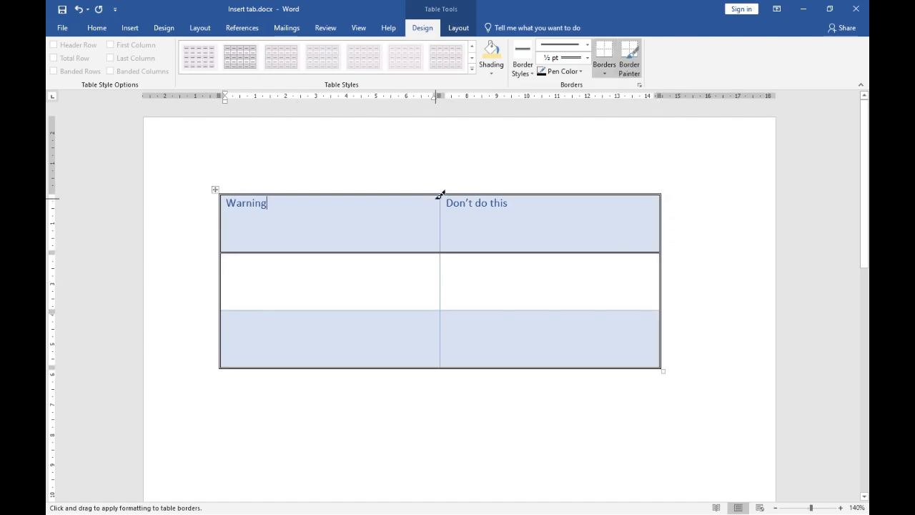
{"action": "mouse_move", "coordinate": [441, 192]}
{"action": "left_mouse_down"}
{"action": "mouse_move", "coordinate": [446, 363]}
{"action": "mouse_move", "coordinate": [459, 198]}
{"action": "mouse_move", "coordinate": [437, 198]}
{"action": "left_mouse_up"}
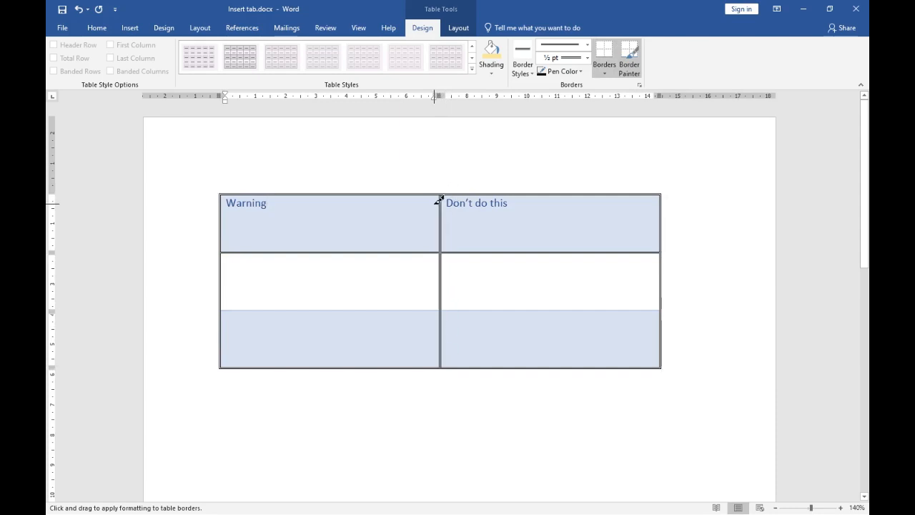
{"action": "left_click", "coordinate": [290, 311]}
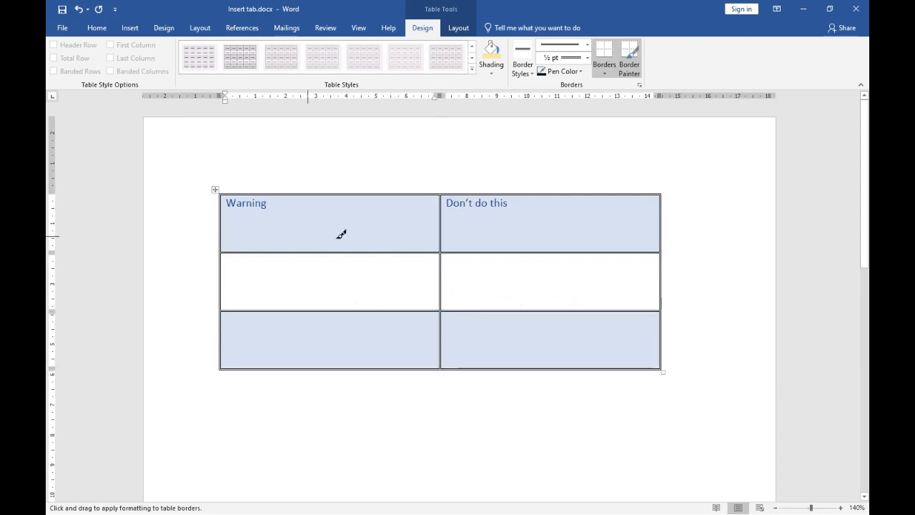
Step: Switch the border style to the black 1½ pt single line
{"action": "left_click", "coordinate": [586, 45]}
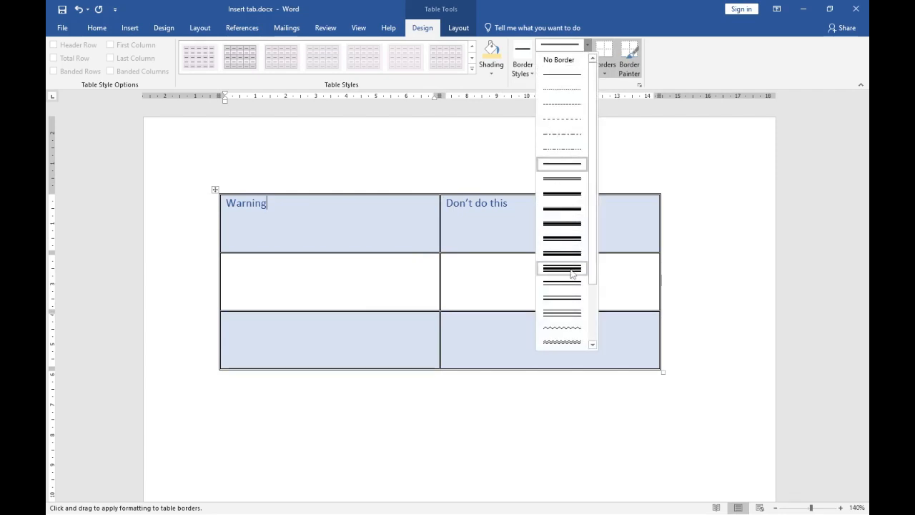
{"action": "left_click", "coordinate": [521, 75]}
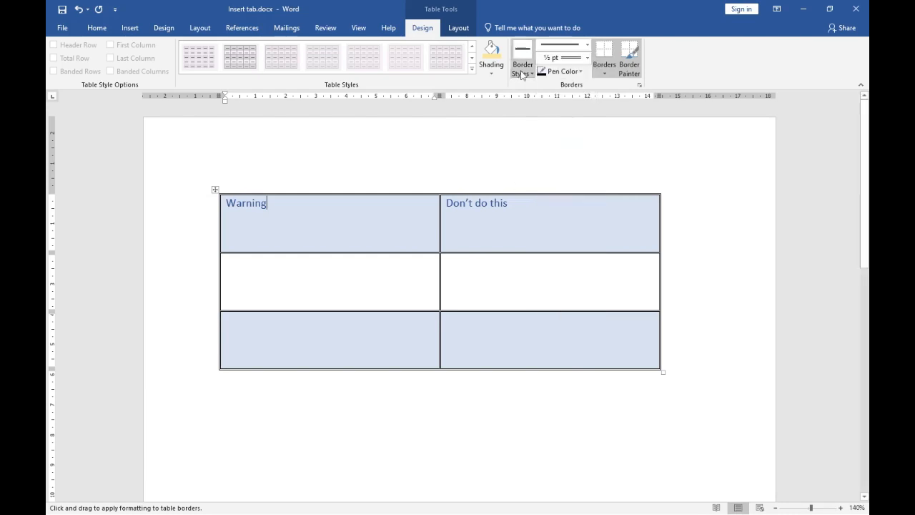
{"action": "left_click", "coordinate": [521, 75]}
{"action": "left_click", "coordinate": [534, 119]}
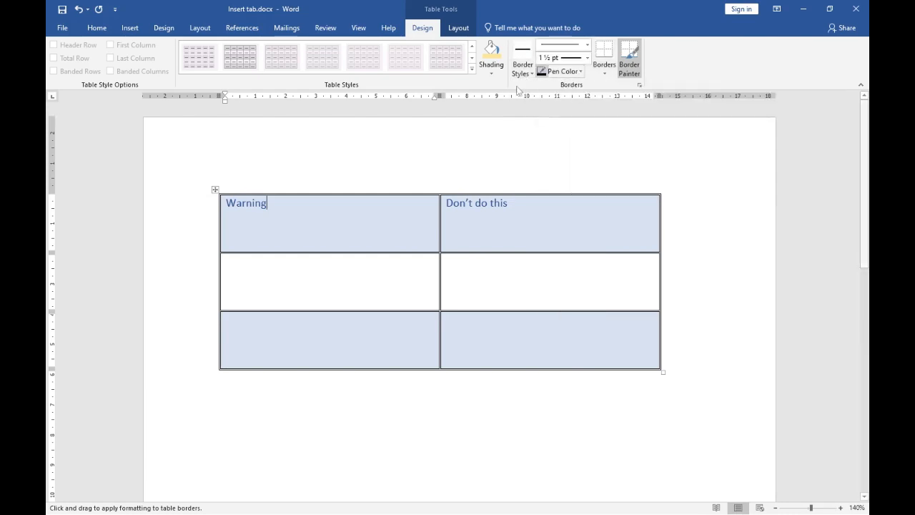
Step: Paint the table's top and left borders with a 6 pt solid black line
{"action": "left_click", "coordinate": [587, 45]}
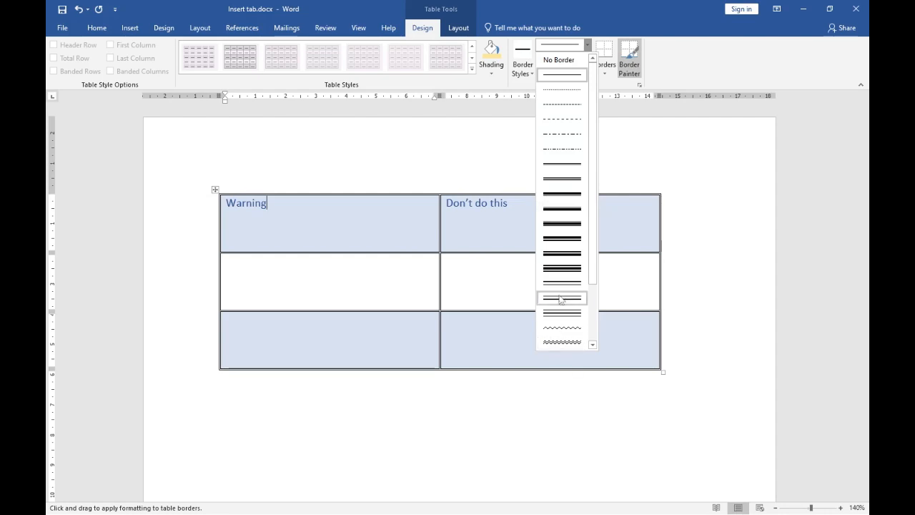
{"action": "scroll", "coordinate": [562, 300], "scroll_direction": "down", "scroll_amount": 1}
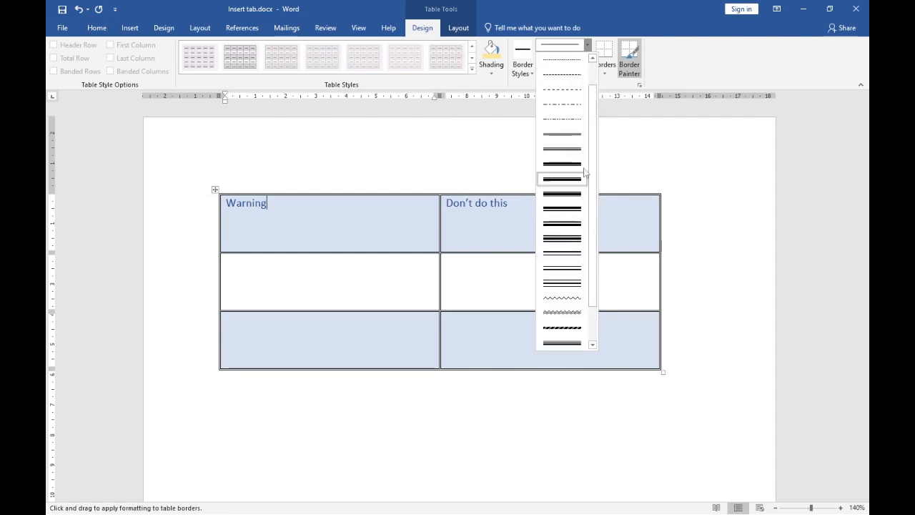
{"action": "left_click", "coordinate": [678, 47]}
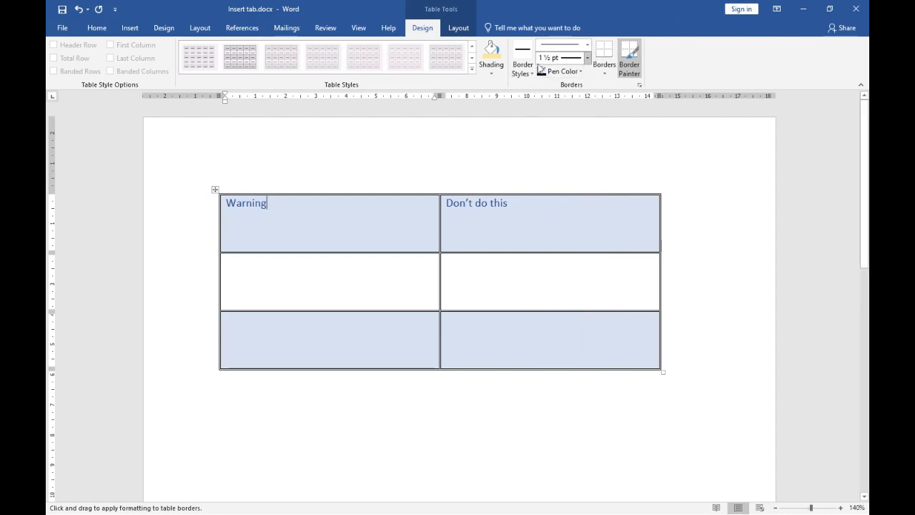
{"action": "left_click", "coordinate": [587, 58]}
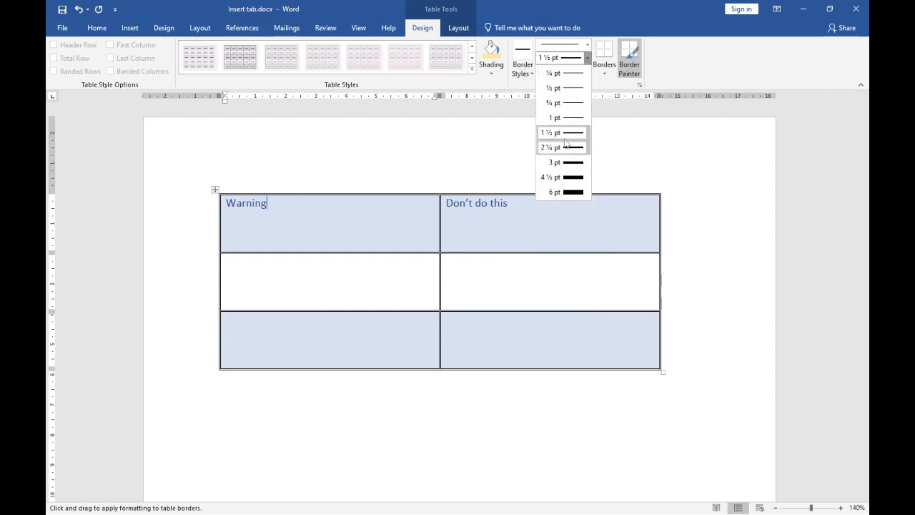
{"action": "left_click", "coordinate": [584, 193]}
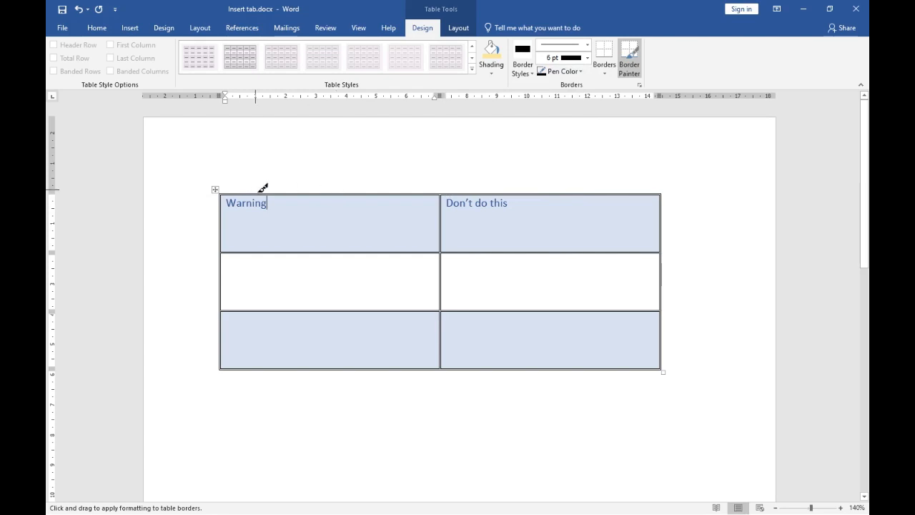
{"action": "left_click_drag", "start_coordinate": [231, 189], "coordinate": [475, 192]}
{"action": "left_click_drag", "start_coordinate": [229, 191], "coordinate": [226, 361]}
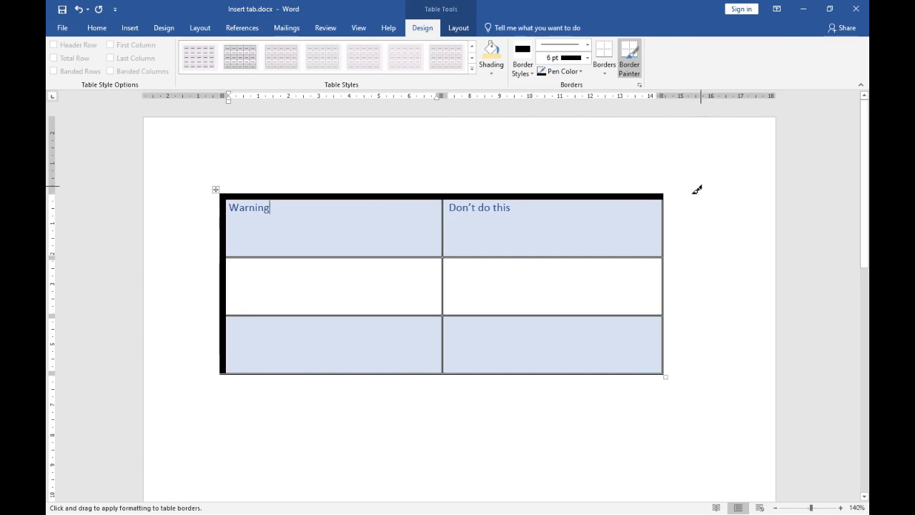
Step: Review the border options offered in the table design tools and in the paragraph formatting tools
{"action": "left_click", "coordinate": [606, 74]}
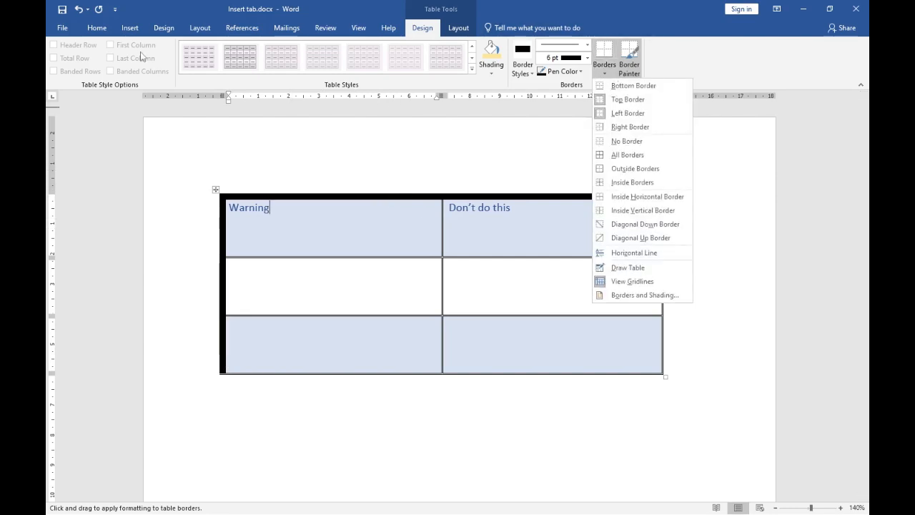
{"action": "left_click", "coordinate": [97, 30]}
{"action": "left_click", "coordinate": [409, 67]}
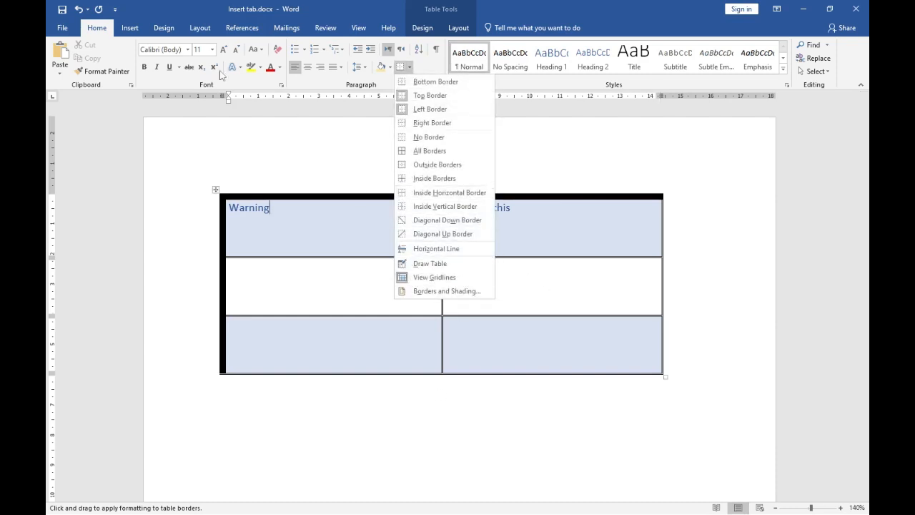
{"action": "left_click", "coordinate": [120, 30]}
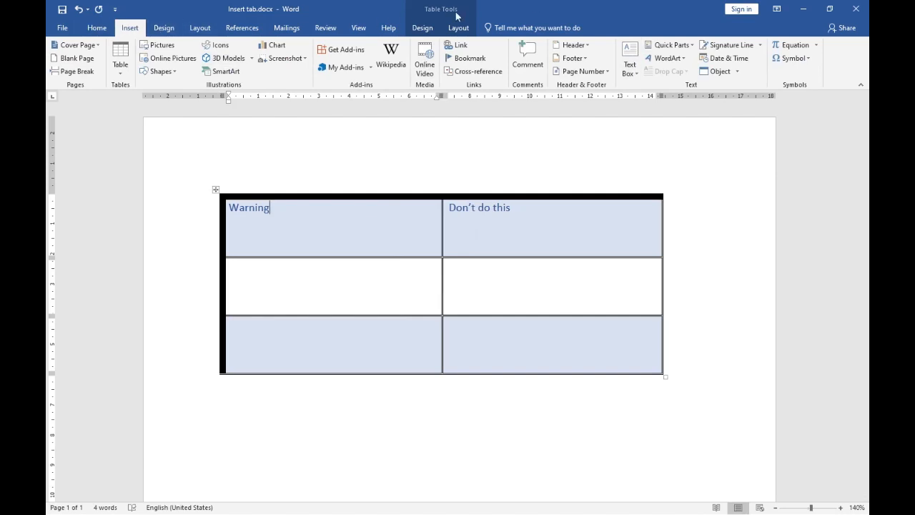
{"action": "left_click", "coordinate": [421, 28]}
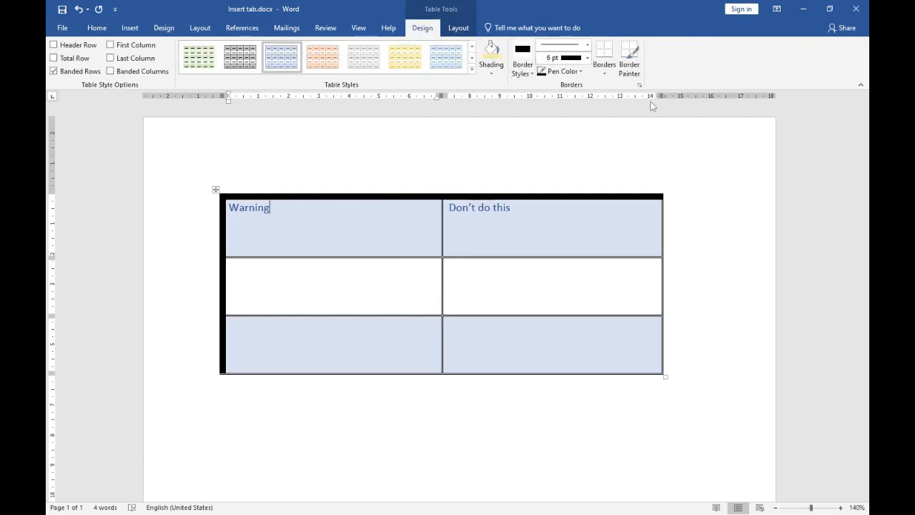
Step: Retrace the table's top border with the Border Painter and switch the painter off
{"action": "left_click", "coordinate": [629, 61]}
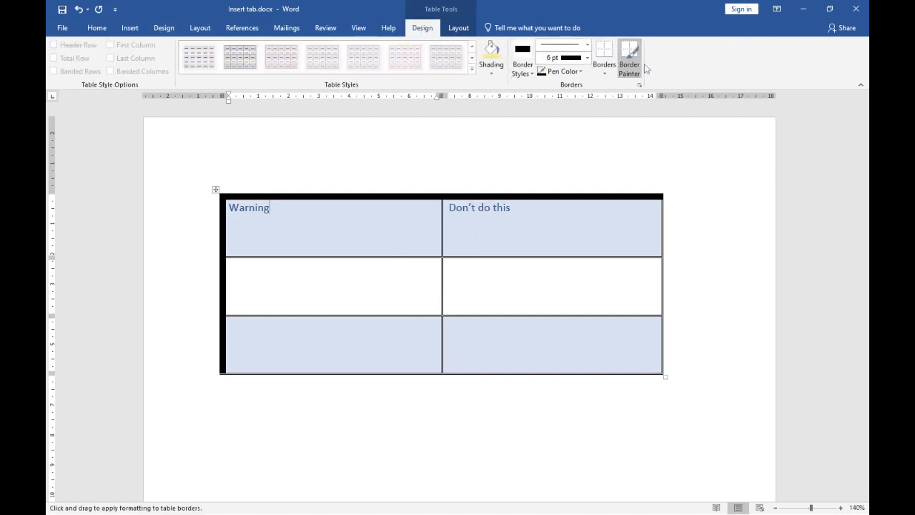
{"action": "left_click_drag", "start_coordinate": [377, 197], "coordinate": [664, 196]}
{"action": "left_click", "coordinate": [627, 63]}
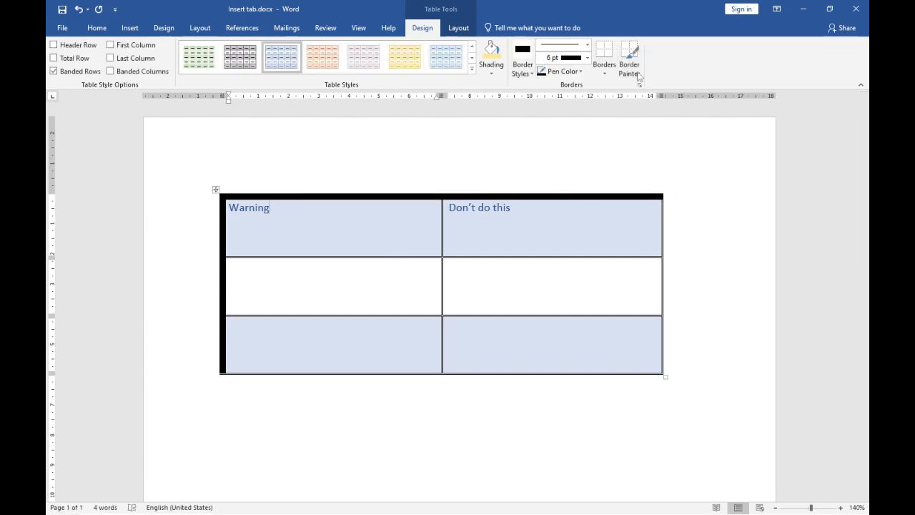
{"action": "left_click", "coordinate": [628, 64]}
{"action": "left_click", "coordinate": [627, 65]}
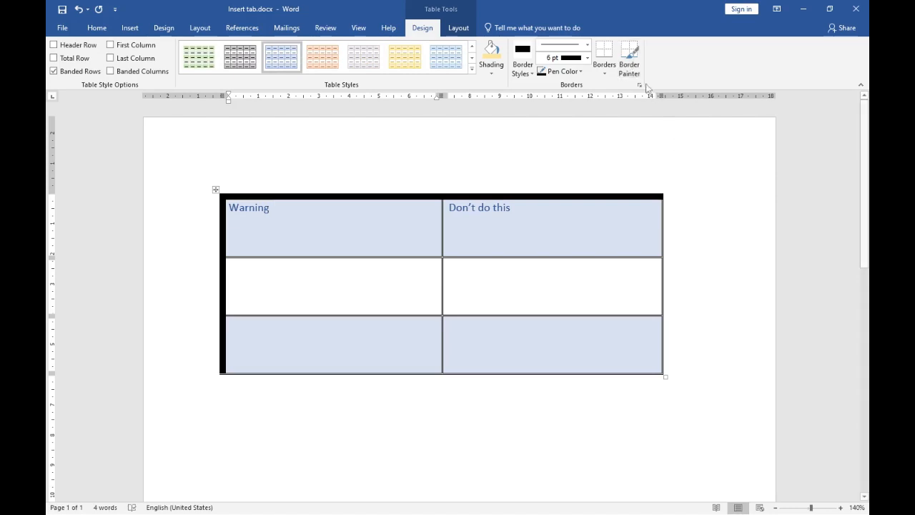
{"action": "left_click", "coordinate": [629, 64]}
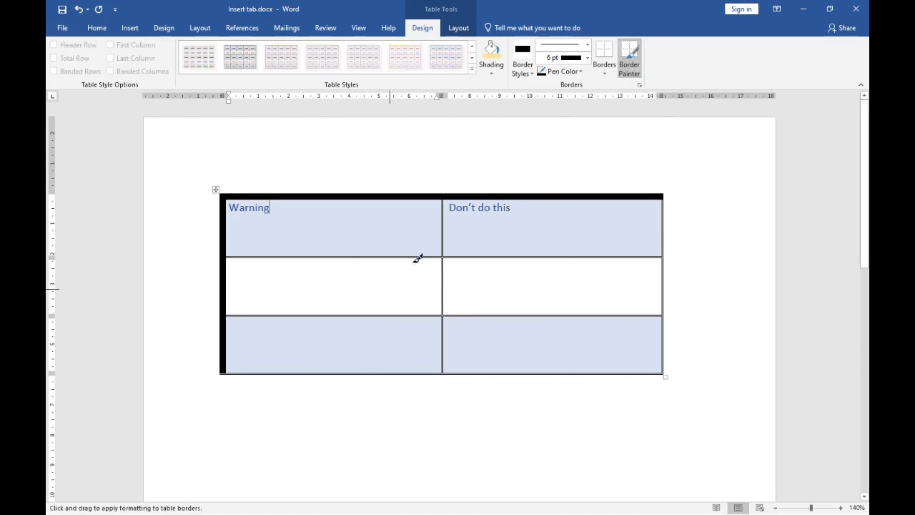
{"action": "left_click", "coordinate": [629, 65]}
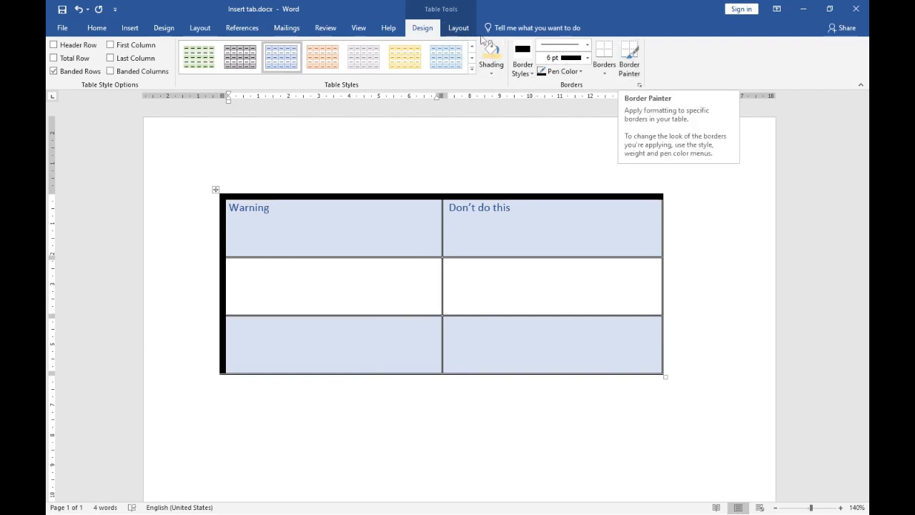
Step: Select the "Warning" cell with the Select Cell command and review the column, row and table selection options
{"action": "left_click", "coordinate": [458, 28]}
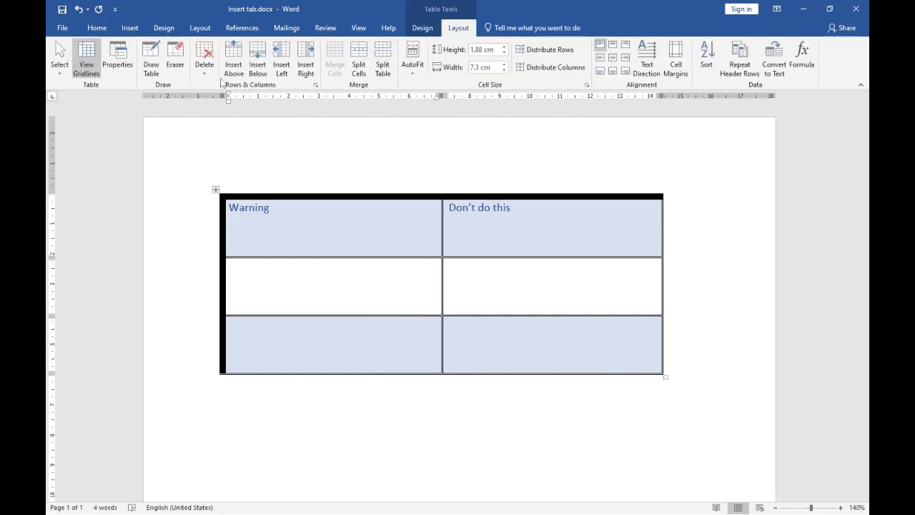
{"action": "left_click", "coordinate": [57, 51]}
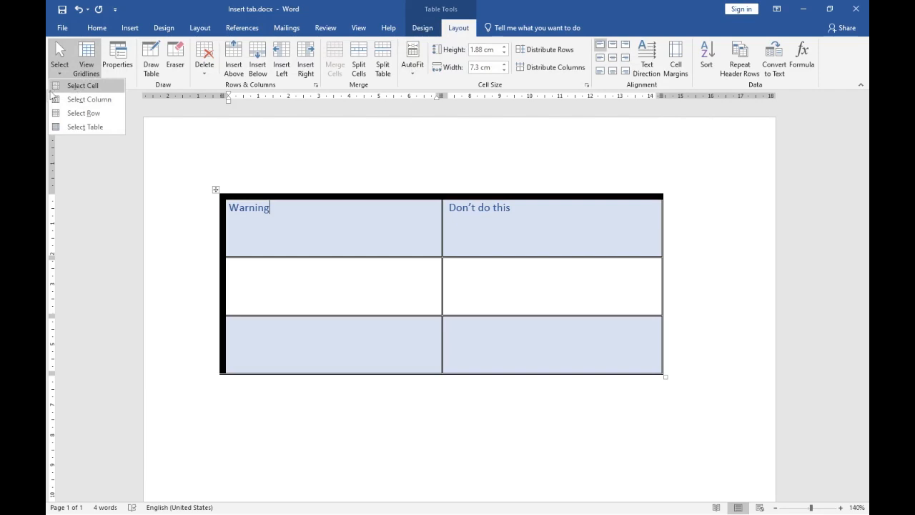
{"action": "left_click", "coordinate": [270, 213]}
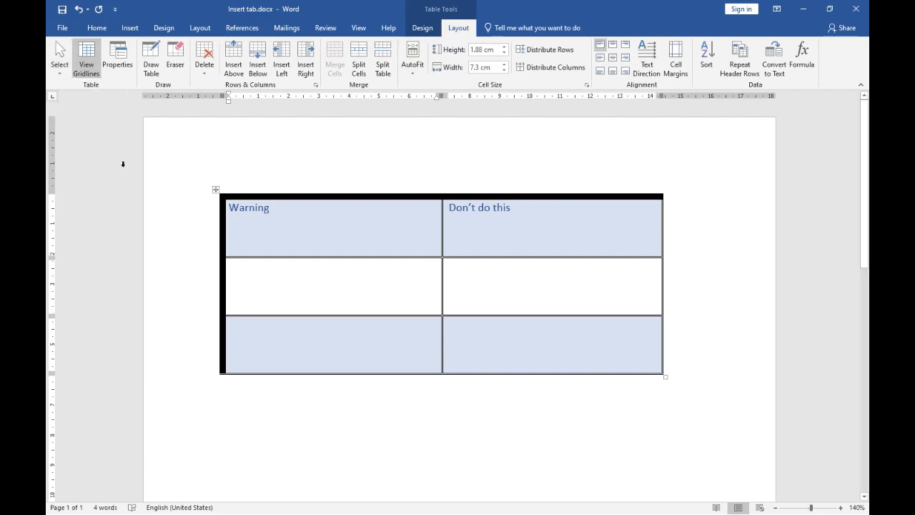
{"action": "left_click", "coordinate": [57, 54]}
{"action": "left_click", "coordinate": [80, 87]}
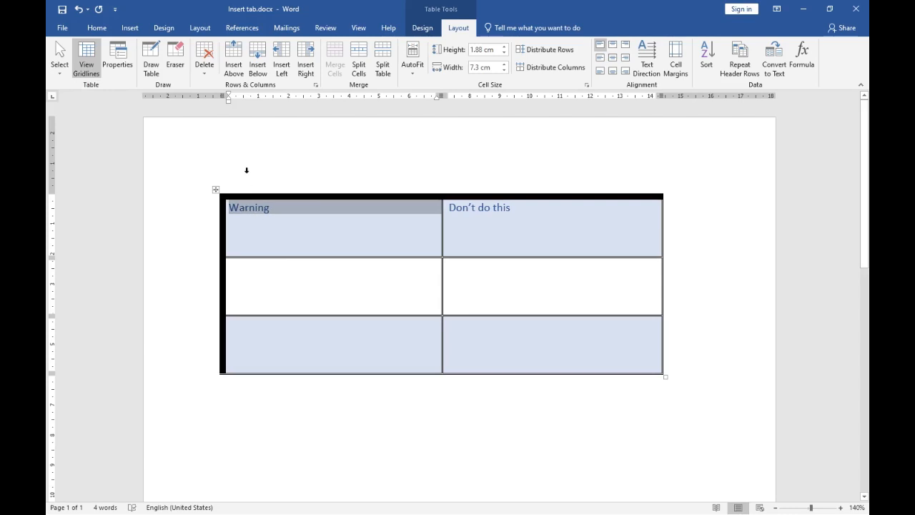
{"action": "left_click", "coordinate": [59, 56]}
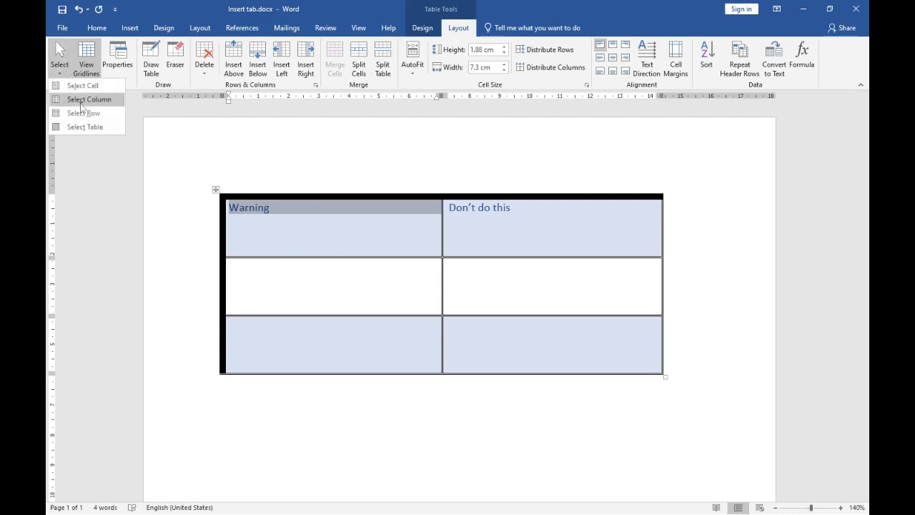
{"action": "left_click", "coordinate": [368, 237]}
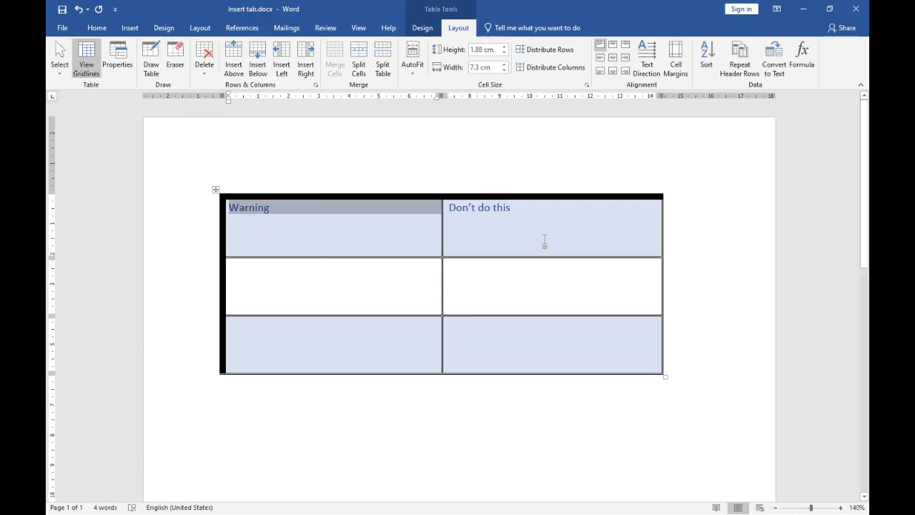
Step: Clear all text from the bordered Warning table and delete the entire table
{"action": "left_click", "coordinate": [215, 189]}
{"action": "key", "text": "Delete"}
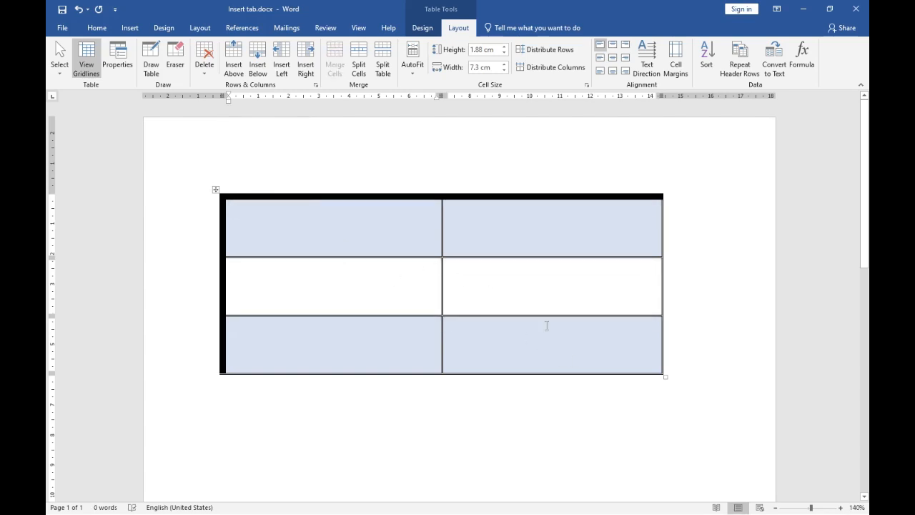
{"action": "left_click", "coordinate": [204, 59]}
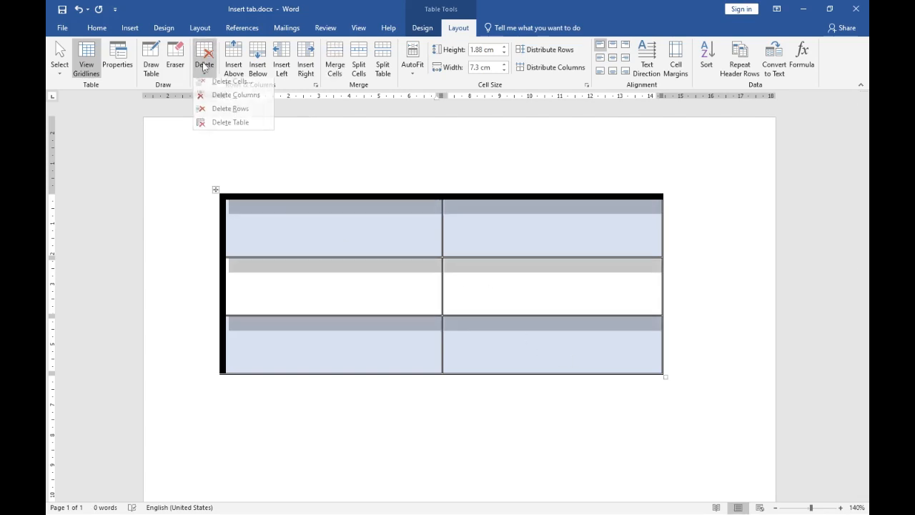
{"action": "left_click", "coordinate": [231, 127]}
Step: Insert a table with five columns and five rows and enlarge it to rows about 1.54 cm high and columns about 3.23 cm wide
{"action": "left_click", "coordinate": [129, 27]}
{"action": "left_click", "coordinate": [119, 63]}
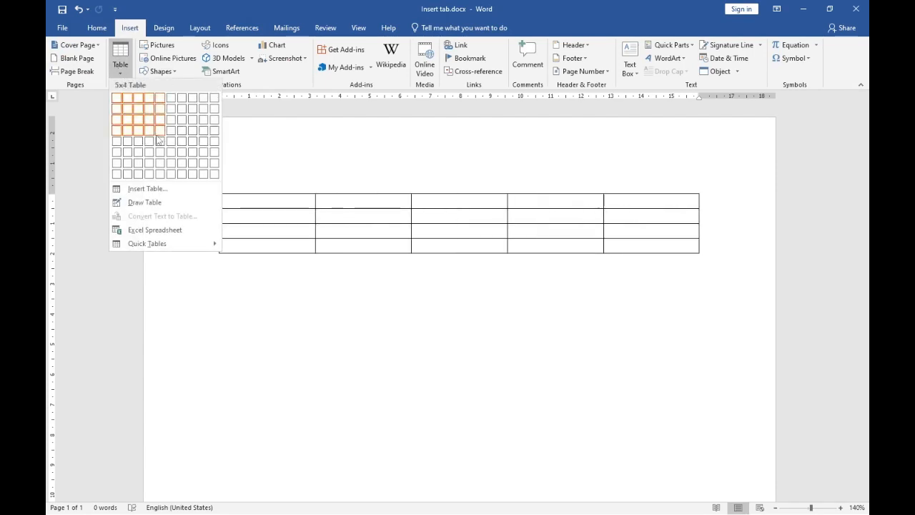
{"action": "left_click", "coordinate": [158, 143]}
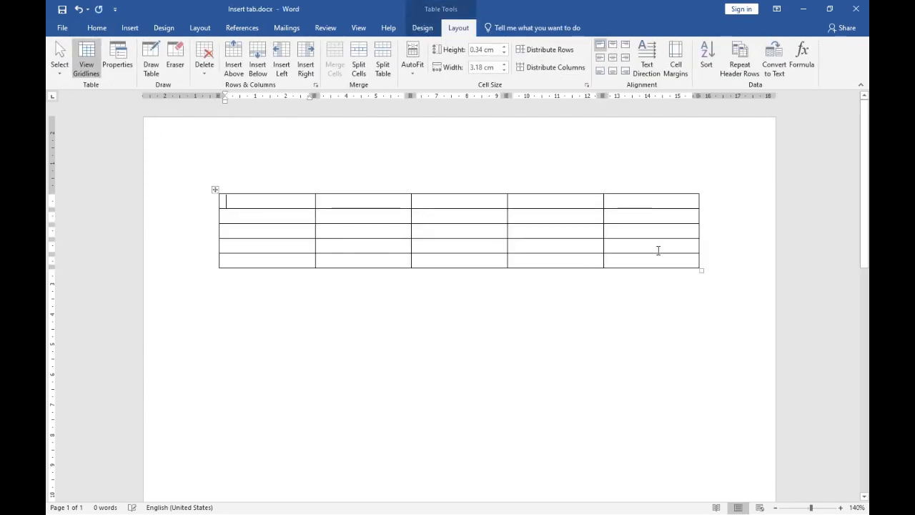
{"action": "left_click_drag", "start_coordinate": [701, 269], "coordinate": [707, 430]}
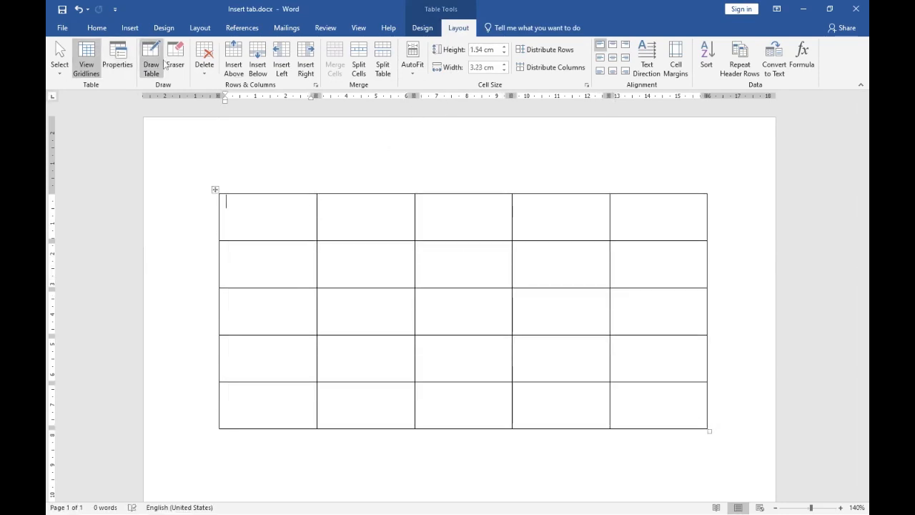
Step: Apply the blue list table style with a solid header row and thin blue lines between the rows
{"action": "left_click", "coordinate": [421, 28]}
{"action": "left_click", "coordinate": [472, 68]}
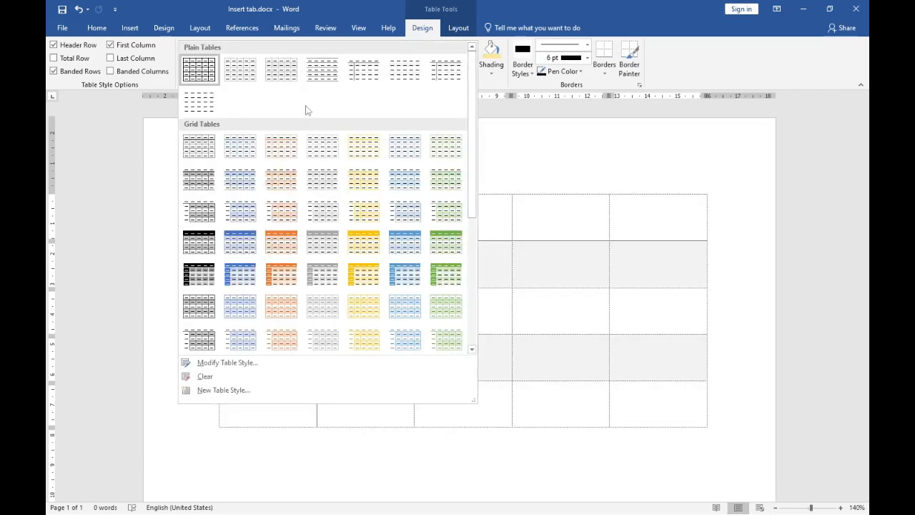
{"action": "scroll", "coordinate": [286, 236], "scroll_direction": "down", "scroll_amount": 3}
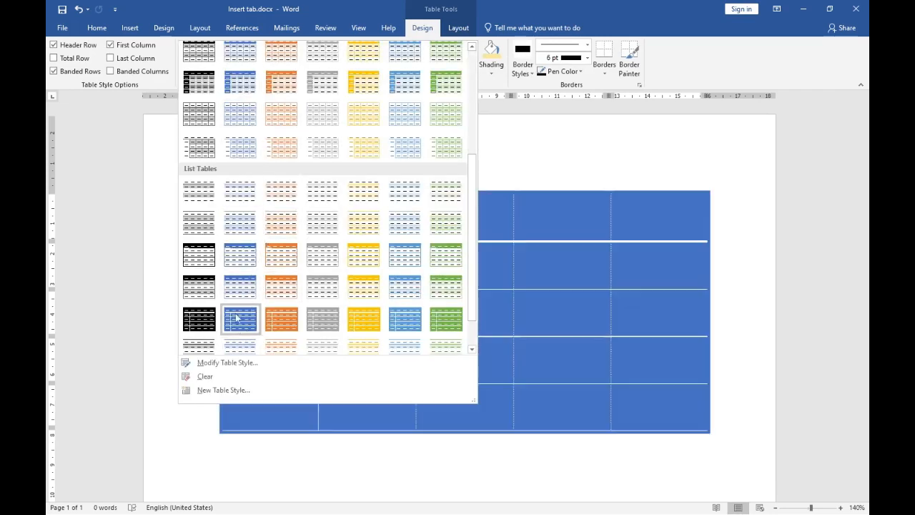
{"action": "left_click", "coordinate": [240, 256]}
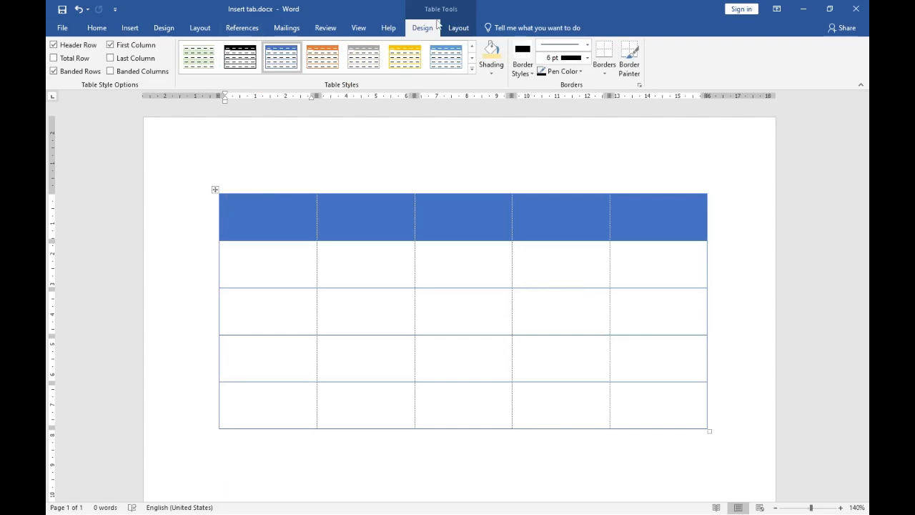
Step: Select the table's first cell, its first column and the whole table in turn, and clear the selection
{"action": "left_click", "coordinate": [458, 28]}
{"action": "left_click", "coordinate": [60, 65]}
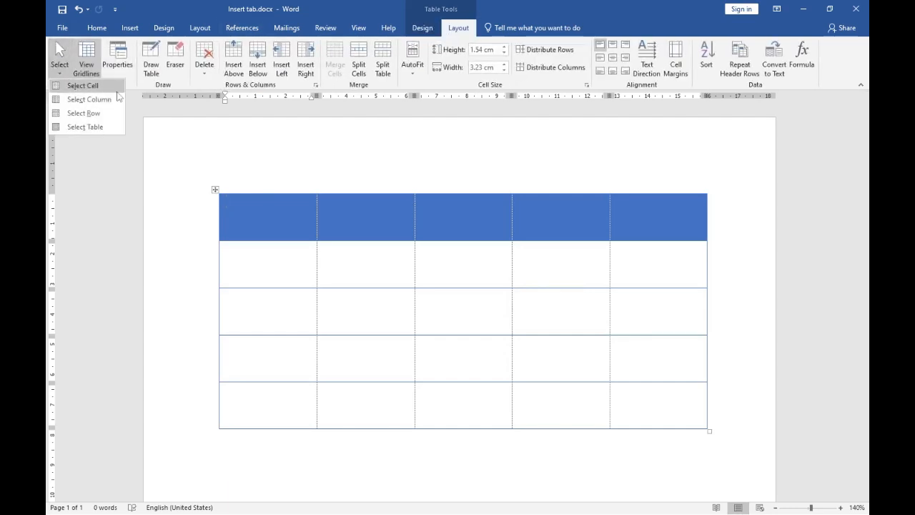
{"action": "left_click", "coordinate": [83, 85]}
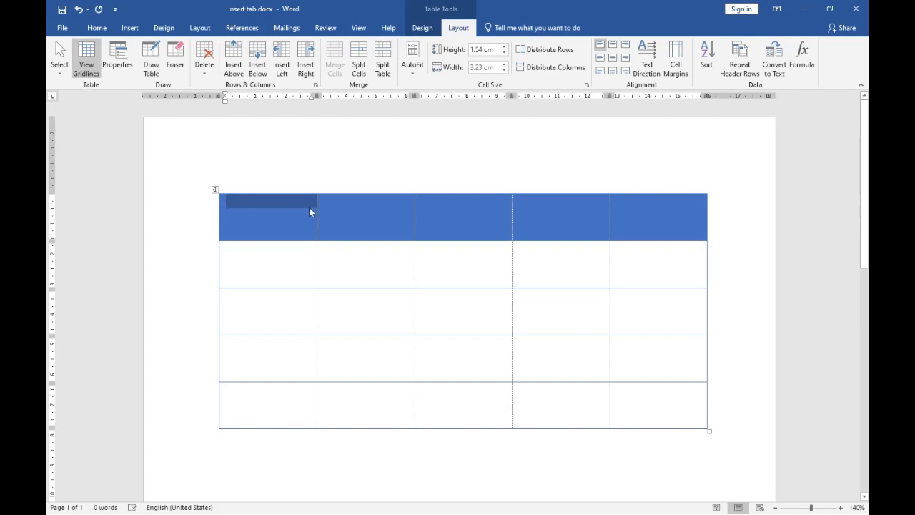
{"action": "left_click", "coordinate": [57, 51]}
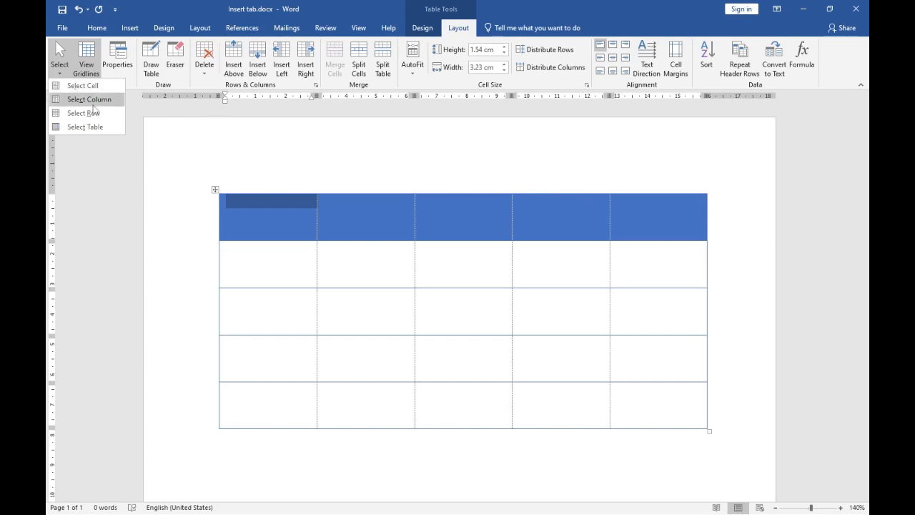
{"action": "left_click", "coordinate": [89, 99]}
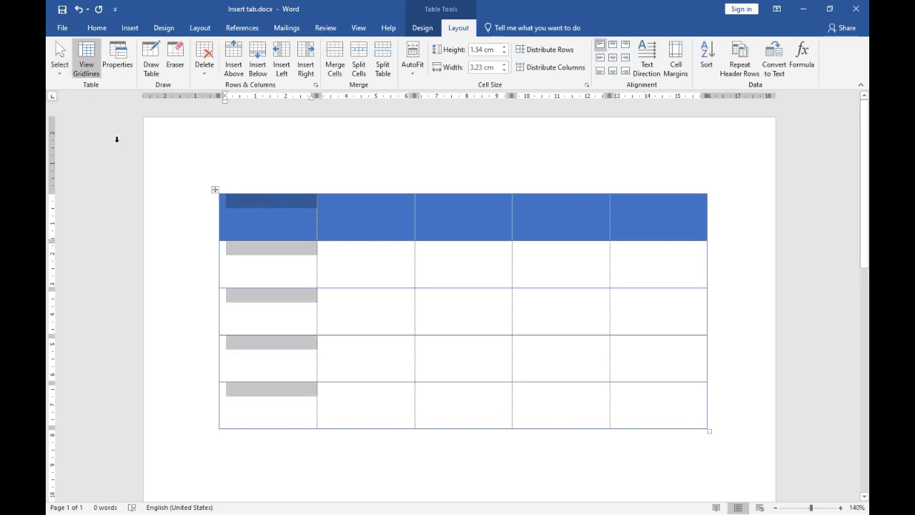
{"action": "left_click", "coordinate": [59, 61]}
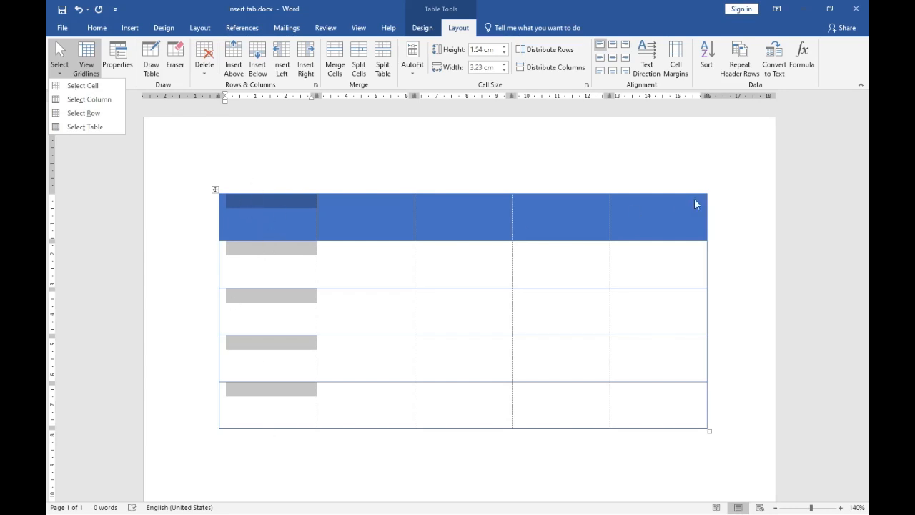
{"action": "left_click", "coordinate": [85, 127]}
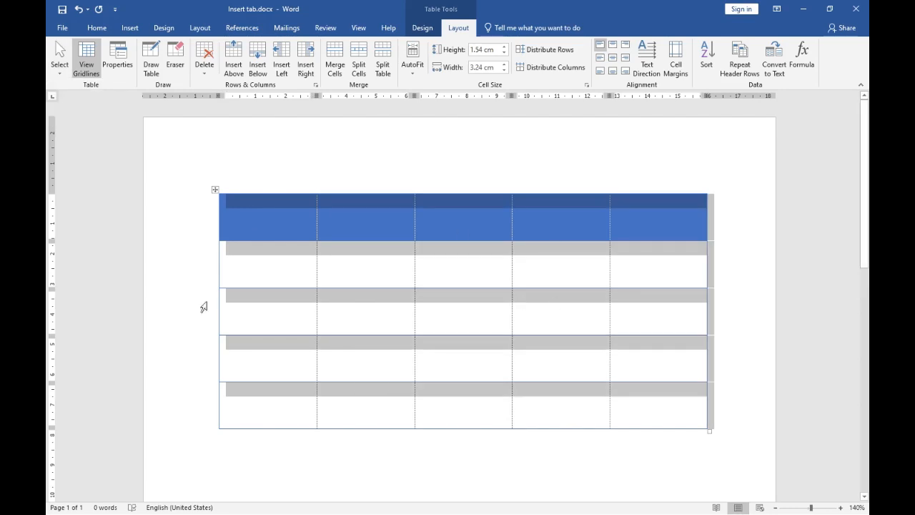
{"action": "left_click", "coordinate": [741, 348]}
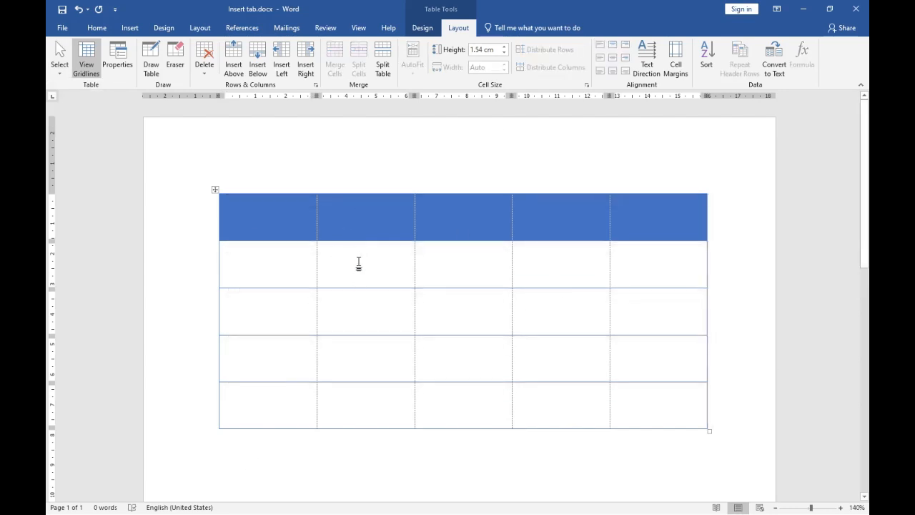
Step: Select the table's entire second row with the Select Row command
{"action": "left_click", "coordinate": [346, 268]}
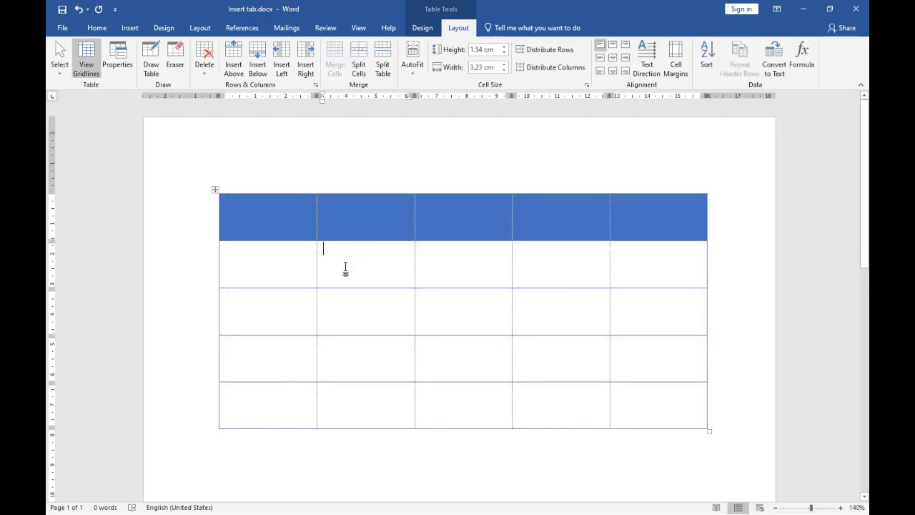
{"action": "left_click", "coordinate": [63, 71]}
{"action": "left_click", "coordinate": [81, 105]}
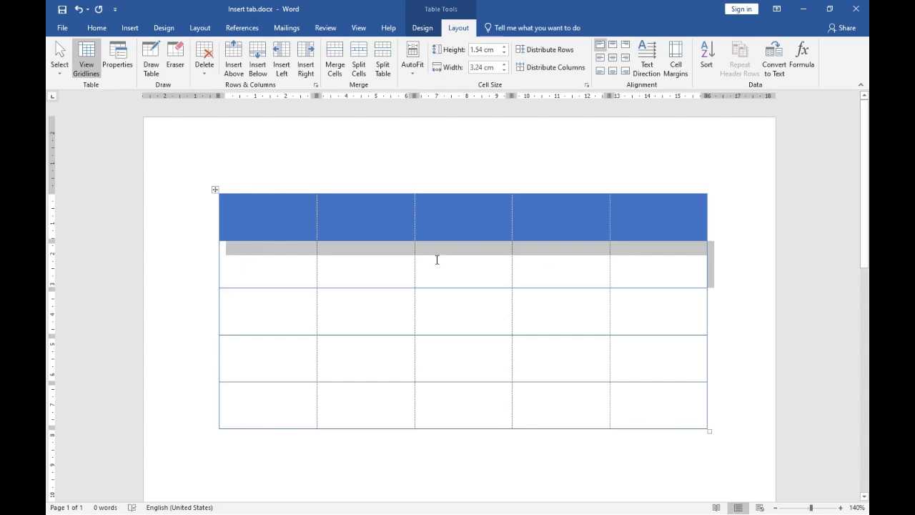
{"action": "left_click", "coordinate": [57, 53]}
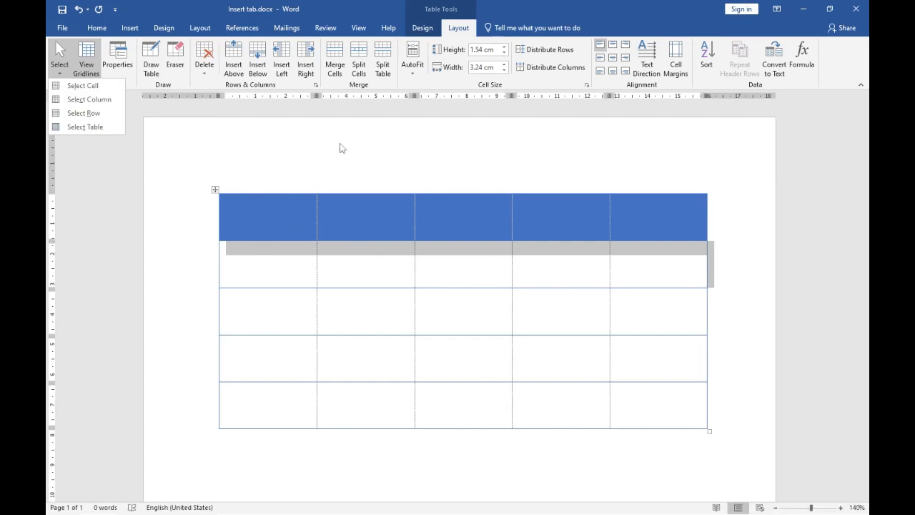
{"action": "left_click", "coordinate": [277, 151]}
Step: Toggle the table's gridlines off and on repeatedly, leaving them displayed
{"action": "left_click", "coordinate": [85, 76]}
{"action": "left_click", "coordinate": [85, 76]}
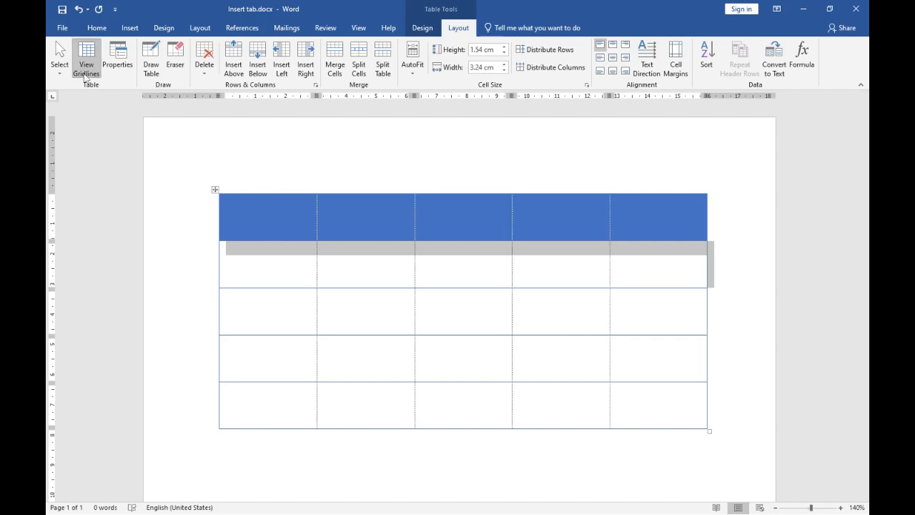
{"action": "left_click", "coordinate": [85, 75]}
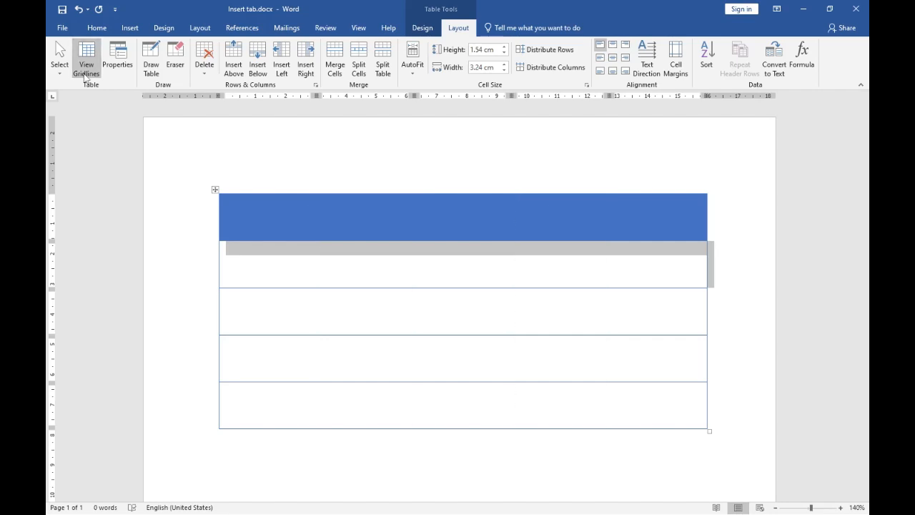
{"action": "left_click", "coordinate": [85, 75]}
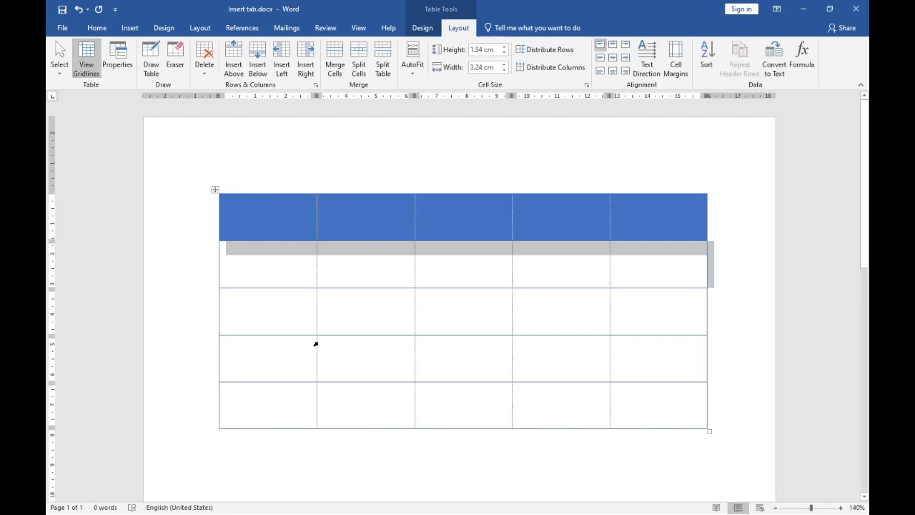
{"action": "left_click", "coordinate": [85, 76]}
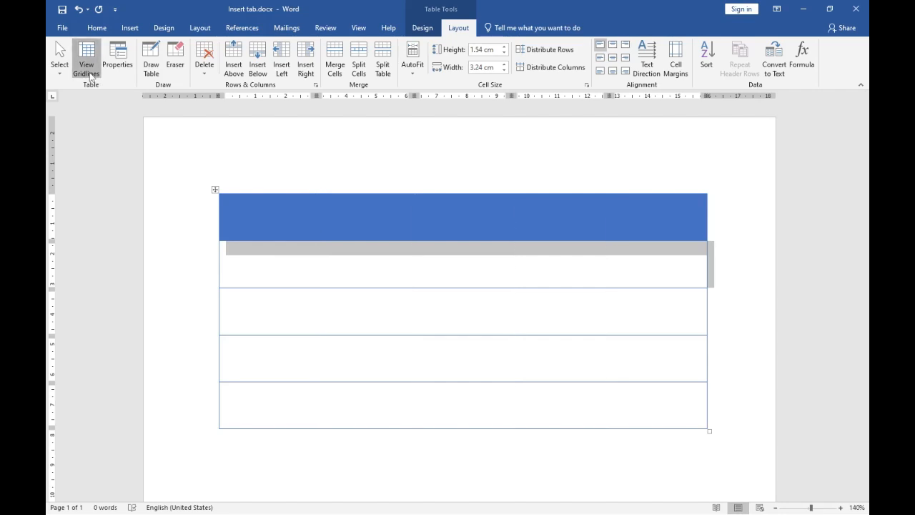
{"action": "left_click", "coordinate": [85, 76]}
Step: Enter a long run of "a" characters in the first header cell and undo back to the earlier Warning table
{"action": "type", "text": "aaaaaaa"}
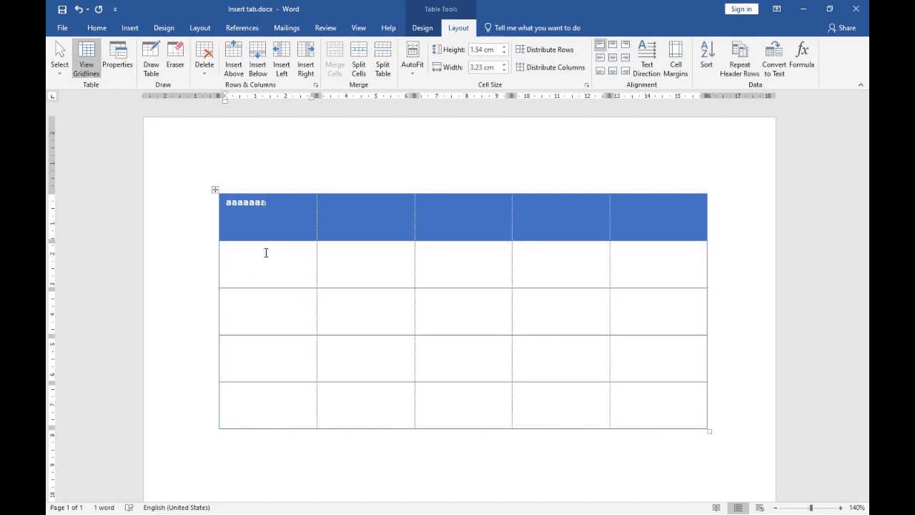
{"action": "type", "text": "aaaaaaaaaaaaaaaaaaaaaaaaaaaaaaaaaaaaaaaaaaaaaaaaaa"}
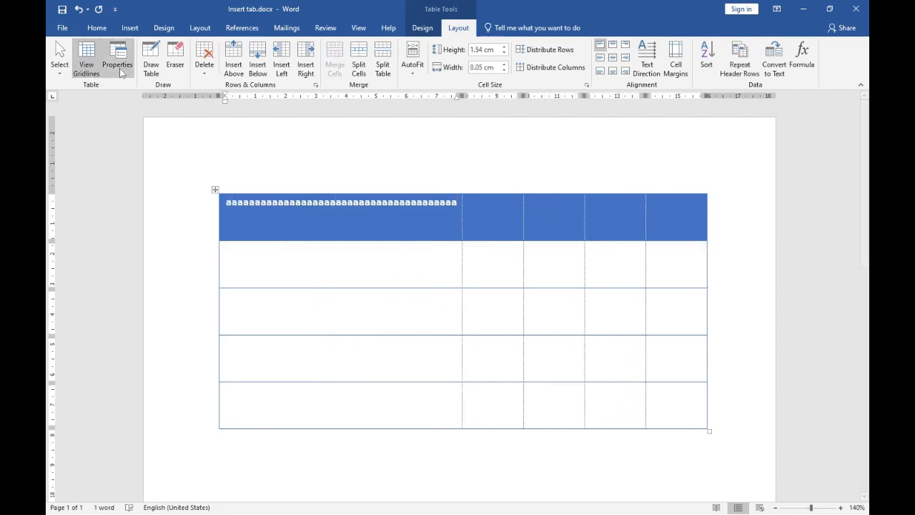
{"action": "key", "text": "BackSpace"}
{"action": "key", "text": "BackSpace"}
{"action": "key", "text": "BackSpace"}
{"action": "key", "text": "BackSpace"}
{"action": "key", "text": "BackSpace"}
{"action": "key", "text": "BackSpace"}
{"action": "key", "text": "BackSpace"}
{"action": "key", "text": "BackSpace"}
{"action": "key", "text": "BackSpace"}
{"action": "key", "text": "BackSpace"}
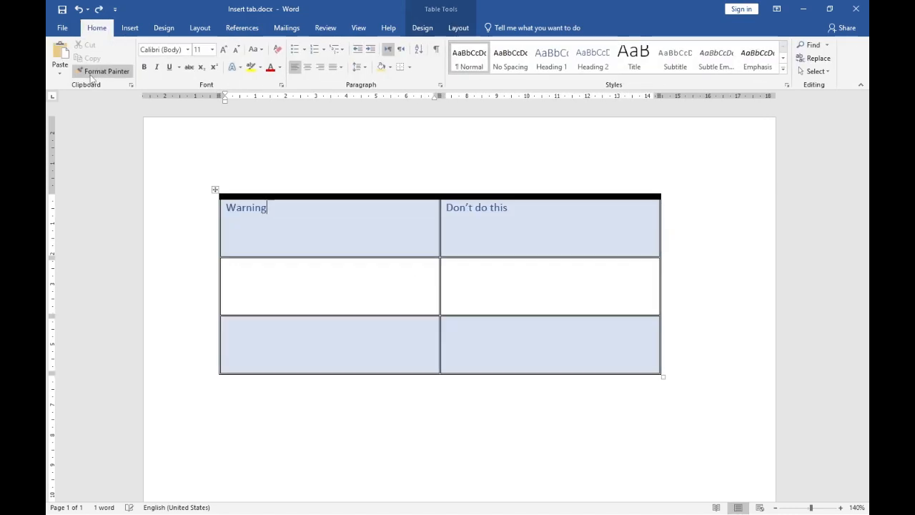
Step: Redo the changes up to the blue-styled five-column table and undo the repeated "a" text in its header
{"action": "left_click", "coordinate": [97, 12]}
{"action": "left_click", "coordinate": [97, 12]}
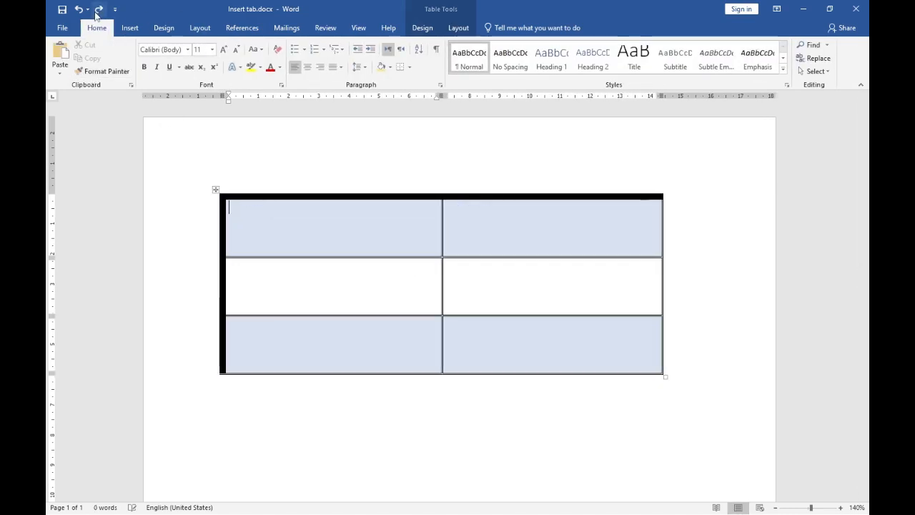
{"action": "left_click", "coordinate": [95, 13]}
{"action": "left_click", "coordinate": [97, 12]}
{"action": "left_click", "coordinate": [97, 12]}
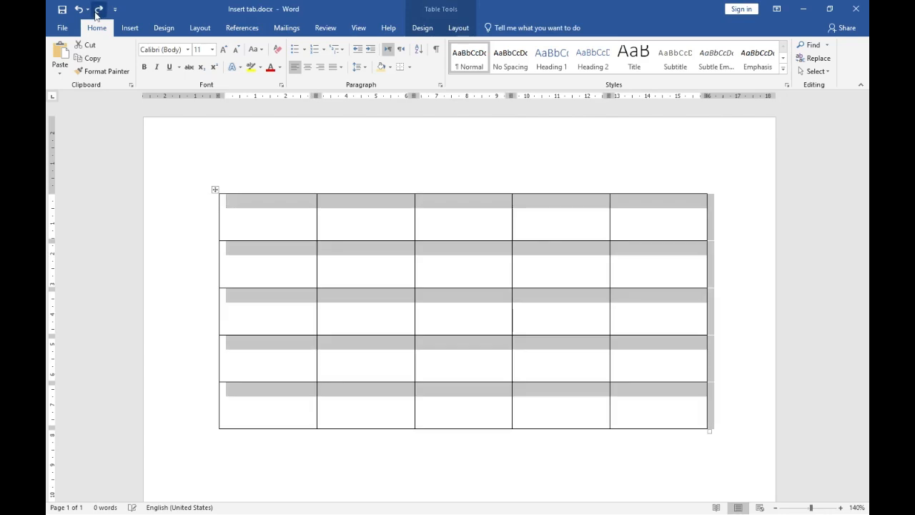
{"action": "left_click", "coordinate": [97, 12]}
{"action": "left_click", "coordinate": [98, 12]}
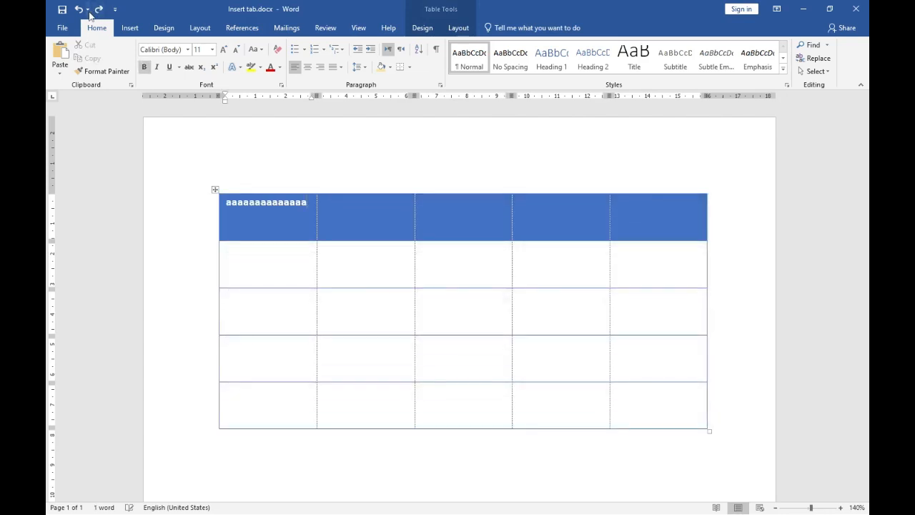
{"action": "left_click", "coordinate": [79, 9]}
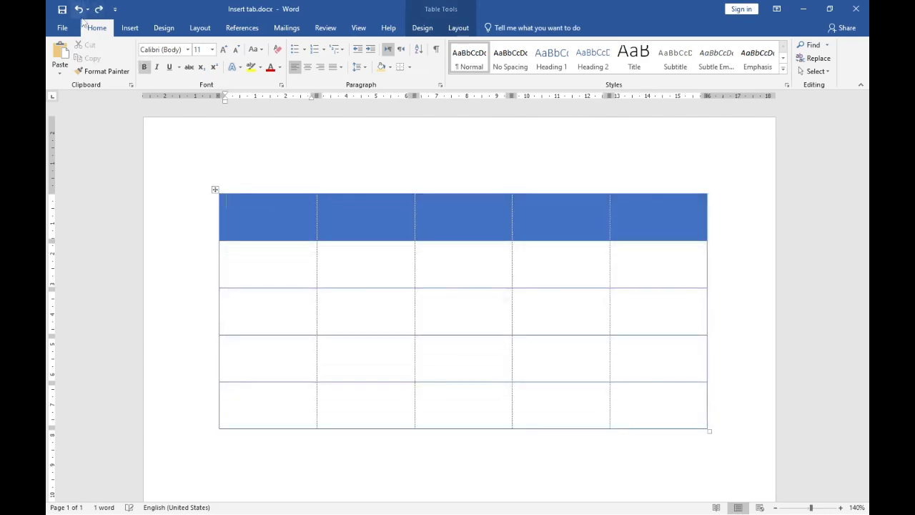
Step: Hide the gridlines of the restored blue table and show them again
{"action": "left_click", "coordinate": [458, 28]}
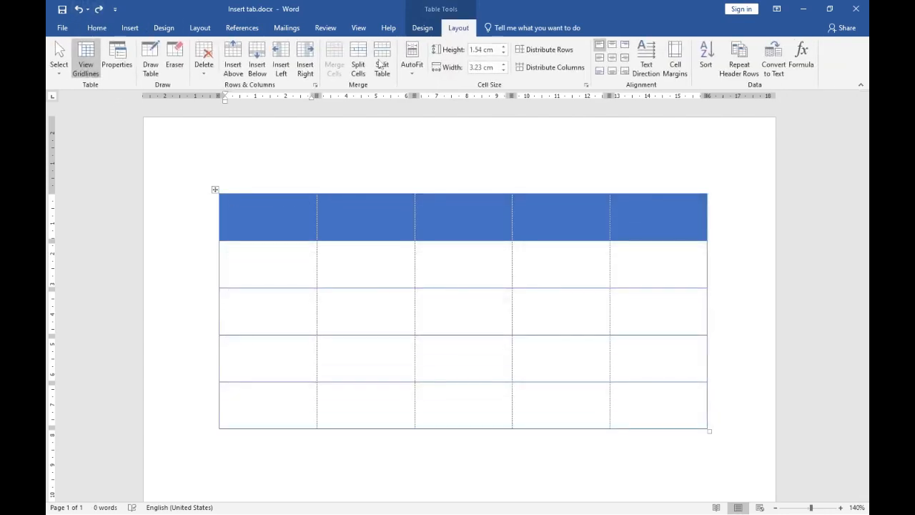
{"action": "left_click", "coordinate": [84, 77]}
{"action": "left_click", "coordinate": [85, 76]}
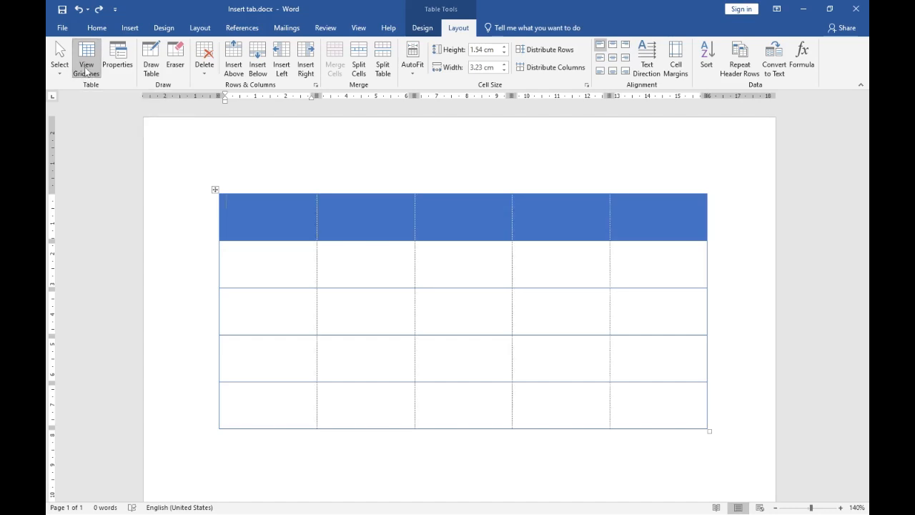
Step: Review the size, alignment, text wrapping and direction options in the Table Properties dialog and cancel it
{"action": "left_click", "coordinate": [129, 69]}
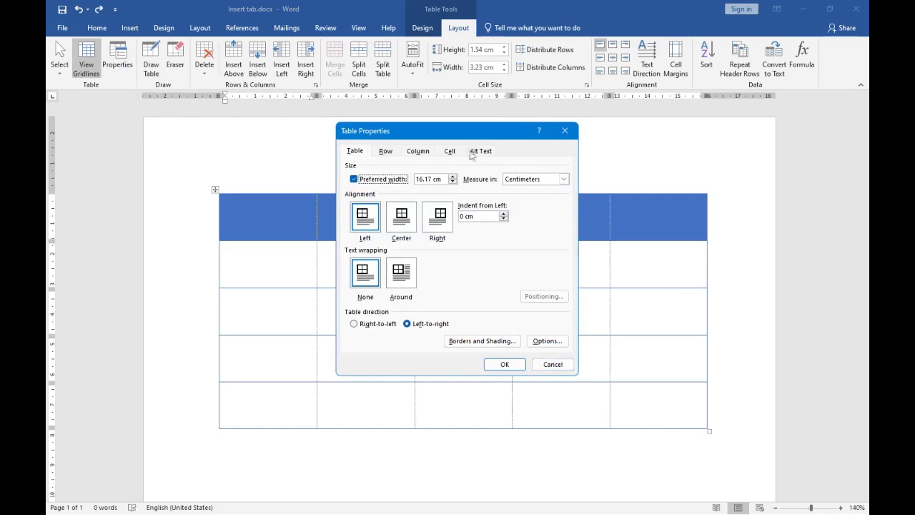
{"action": "left_click_drag", "start_coordinate": [464, 132], "coordinate": [682, 97]}
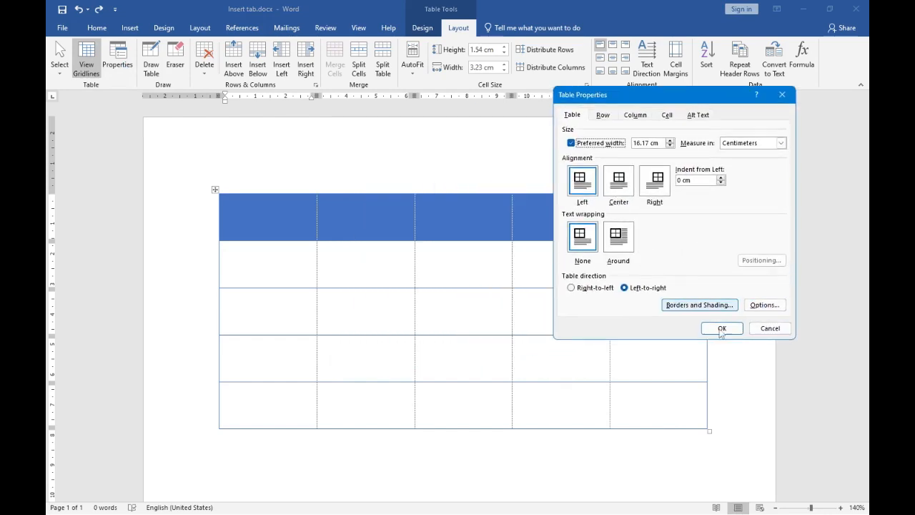
{"action": "left_click", "coordinate": [783, 328]}
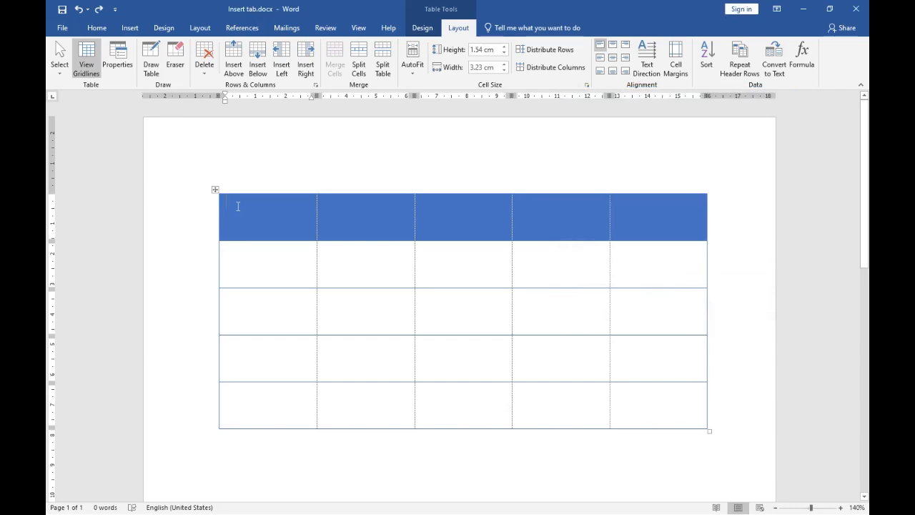
Step: Enter "google" in the first header cell and select that cell's text
{"action": "type", "text": "google"}
{"action": "left_click", "coordinate": [189, 208]}
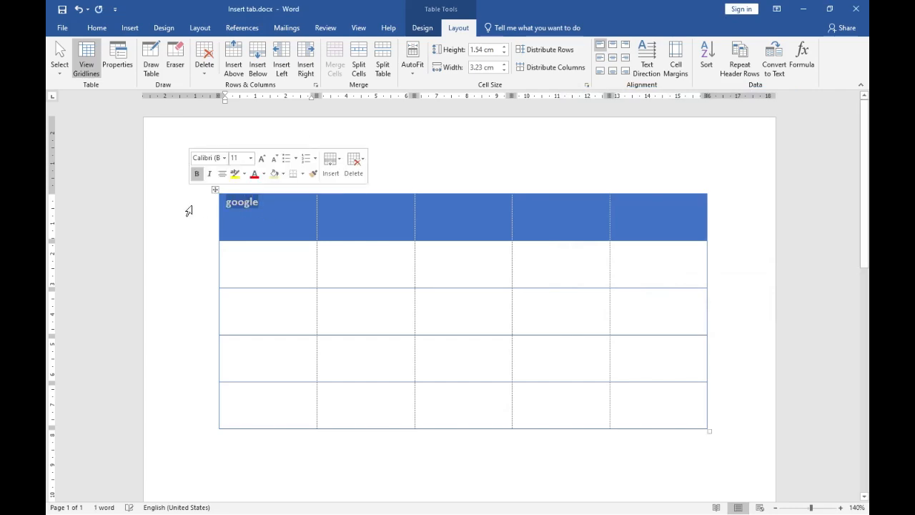
Step: Try the center, right and left table alignments in the Table Properties dialog and cancel it
{"action": "left_click", "coordinate": [117, 59]}
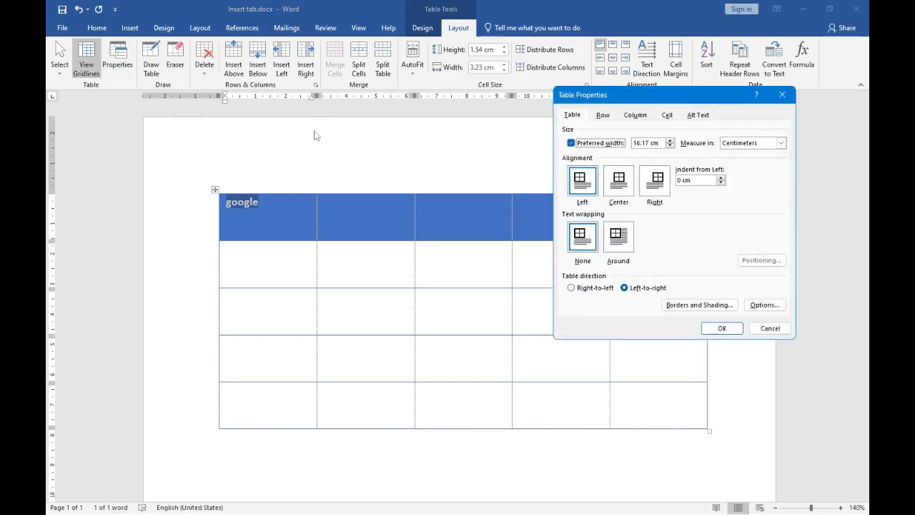
{"action": "left_click", "coordinate": [624, 187]}
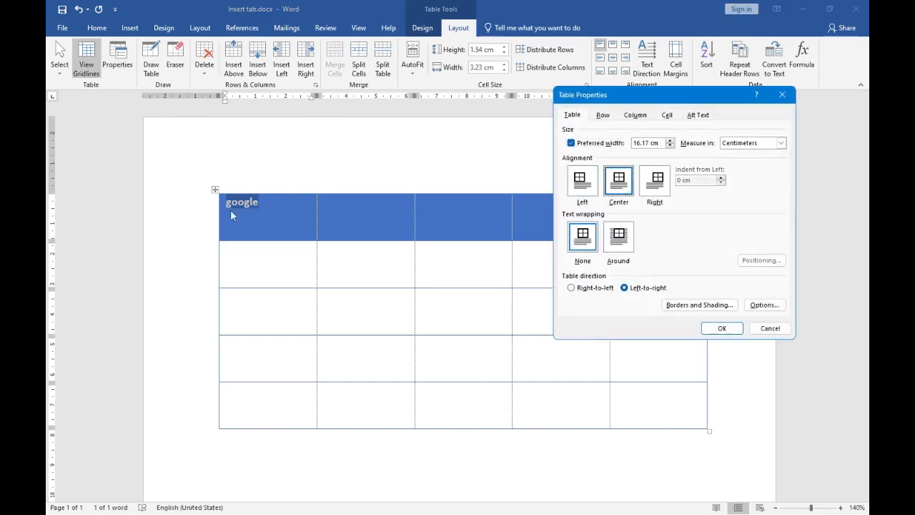
{"action": "left_click", "coordinate": [654, 181]}
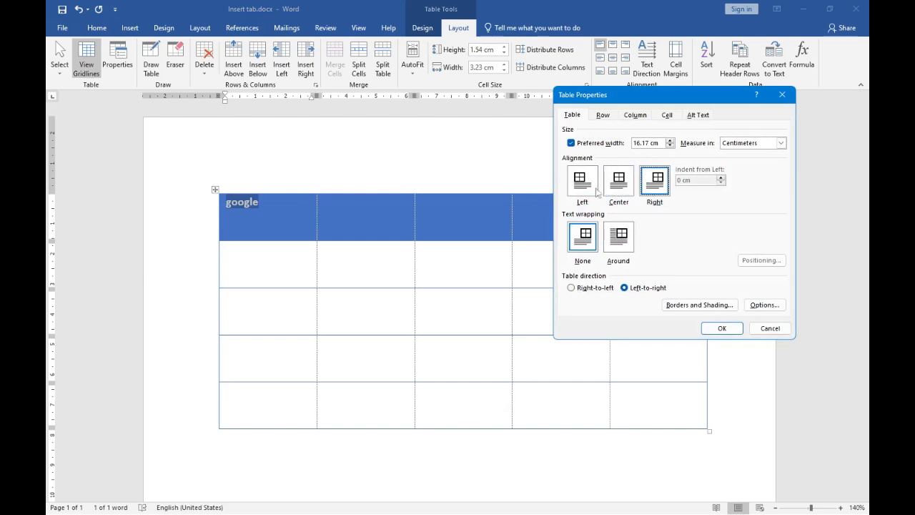
{"action": "left_click", "coordinate": [583, 181]}
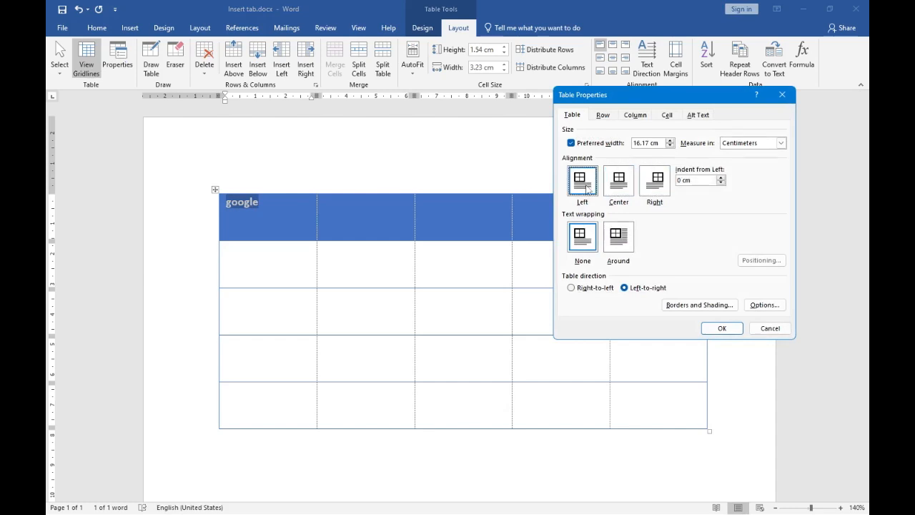
{"action": "left_click", "coordinate": [765, 327]}
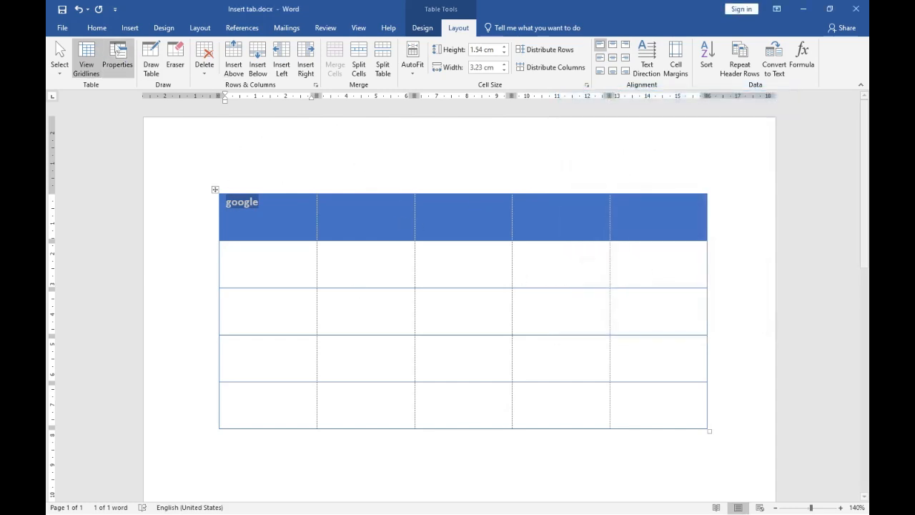
Step: Review the row, column and cell settings in the Table Properties dialog and cancel it
{"action": "left_click", "coordinate": [117, 59]}
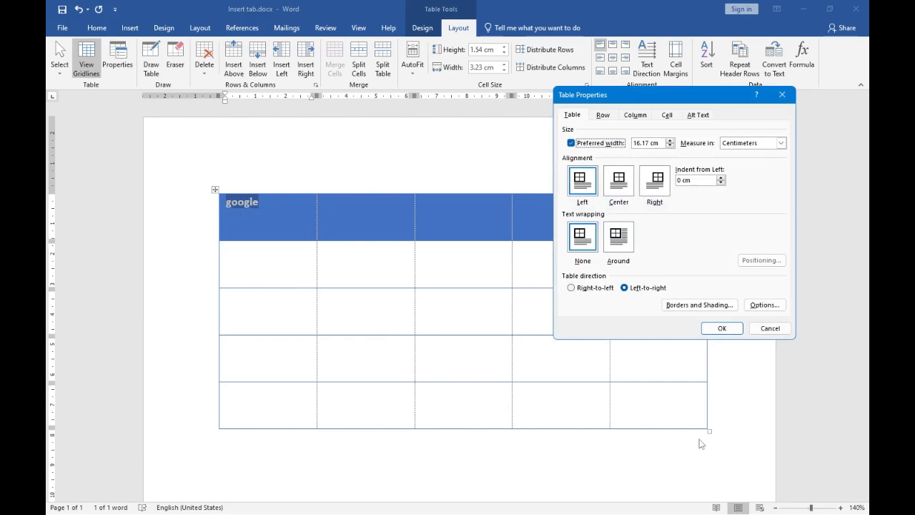
{"action": "left_click", "coordinate": [602, 116]}
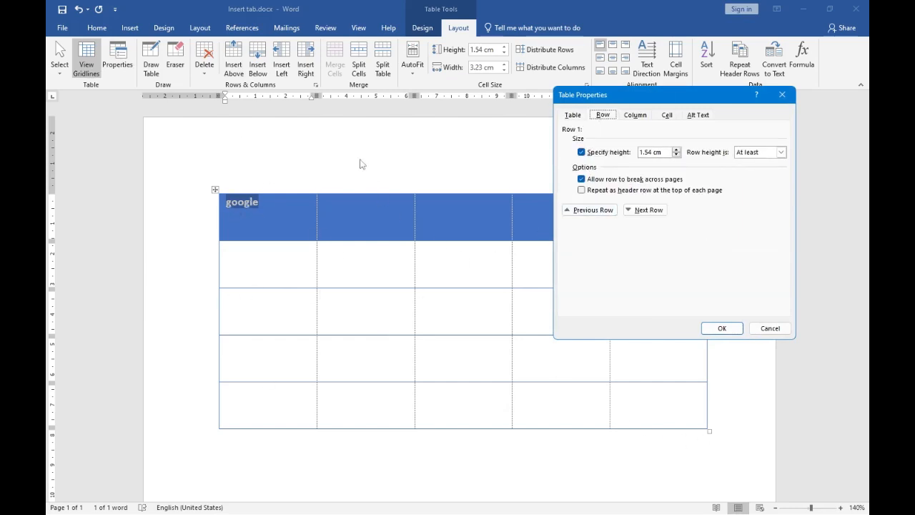
{"action": "left_click", "coordinate": [628, 116]}
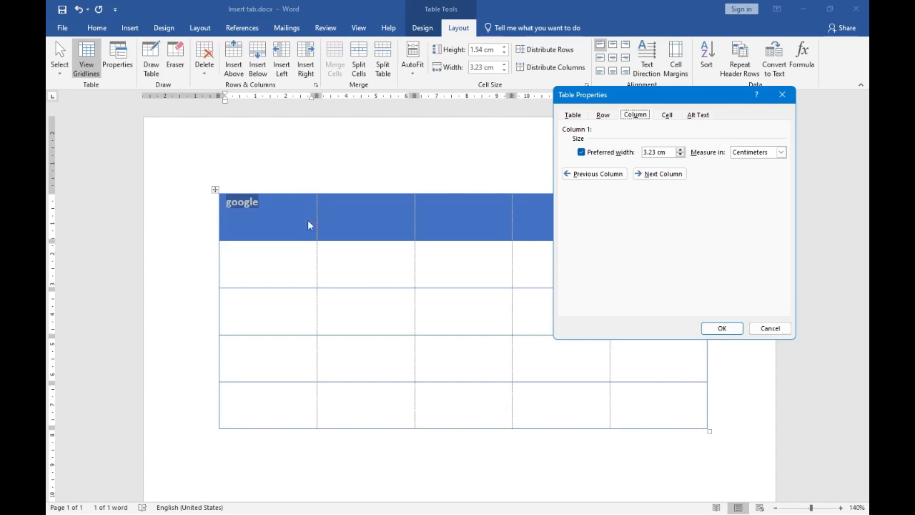
{"action": "left_click", "coordinate": [664, 116]}
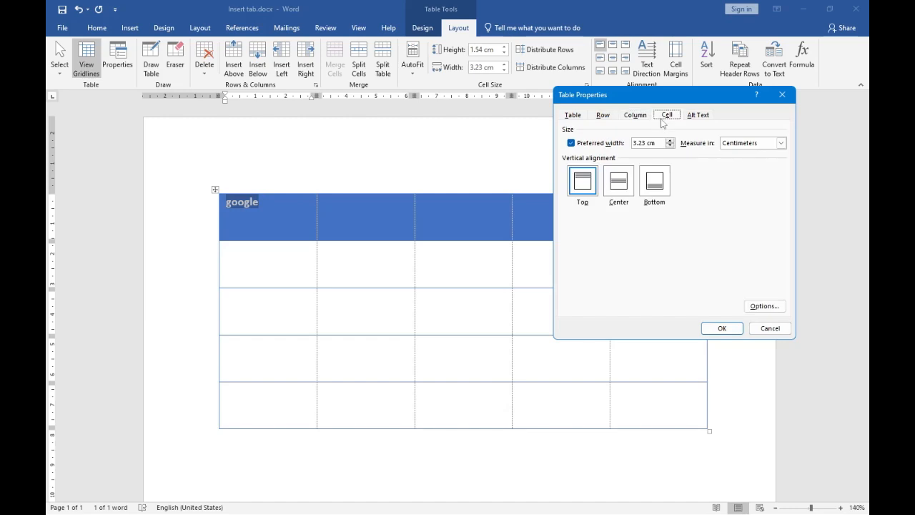
{"action": "left_click", "coordinate": [603, 118]}
{"action": "left_click", "coordinate": [575, 116]}
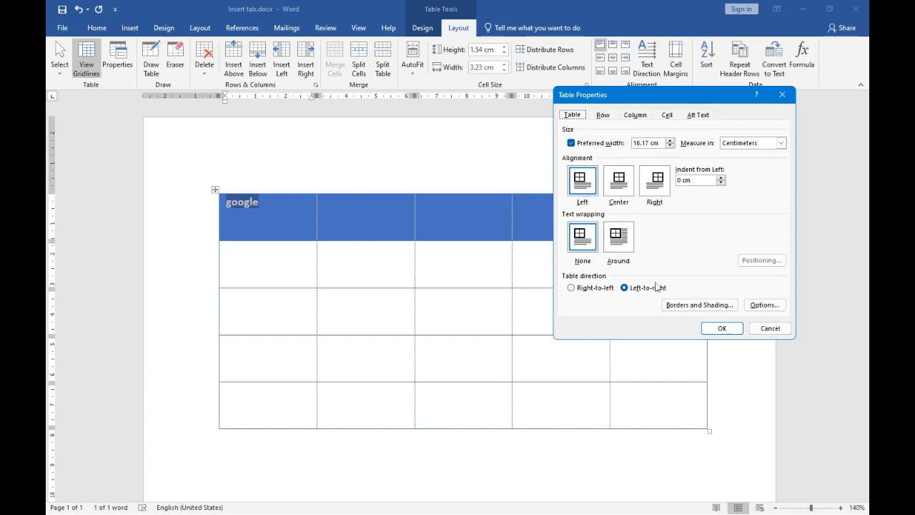
{"action": "left_click", "coordinate": [769, 328]}
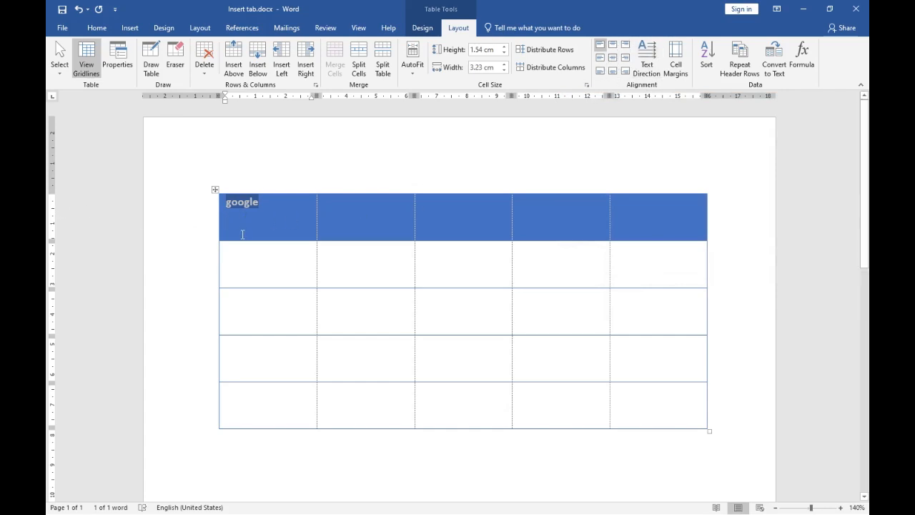
Step: Deselect the "google" text and look through the available paragraph border options without applying any
{"action": "left_click", "coordinate": [280, 230]}
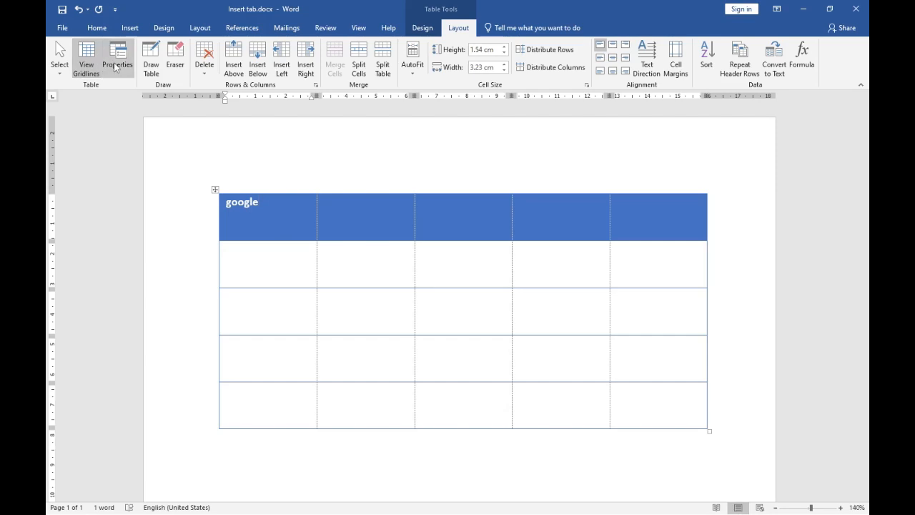
{"action": "left_click", "coordinate": [96, 27]}
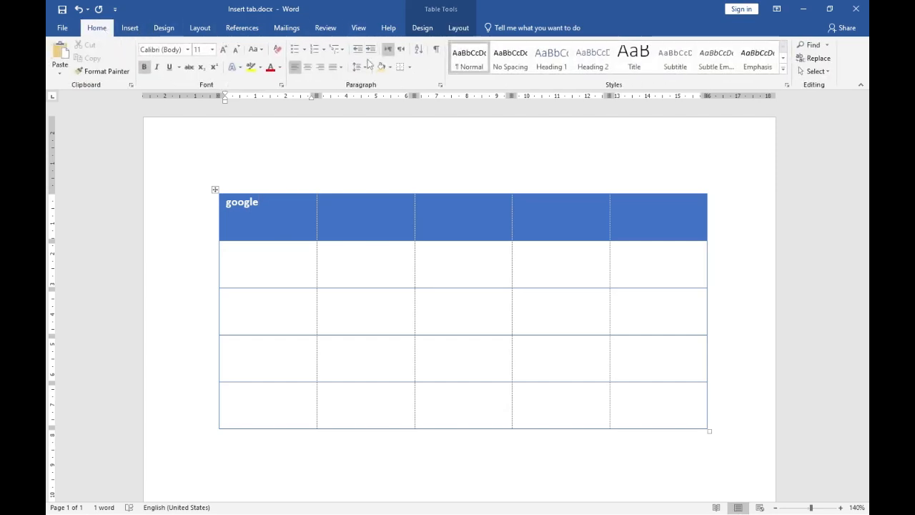
{"action": "left_click", "coordinate": [409, 68]}
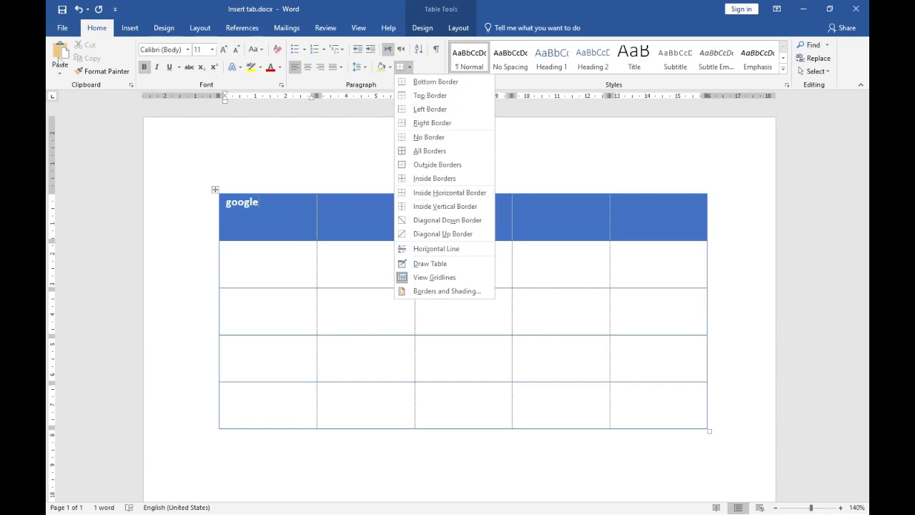
{"action": "left_click", "coordinate": [258, 142]}
Step: Select the whole table and clear the "google" text from it, keeping the table itself
{"action": "left_click_drag", "start_coordinate": [237, 189], "coordinate": [641, 467]}
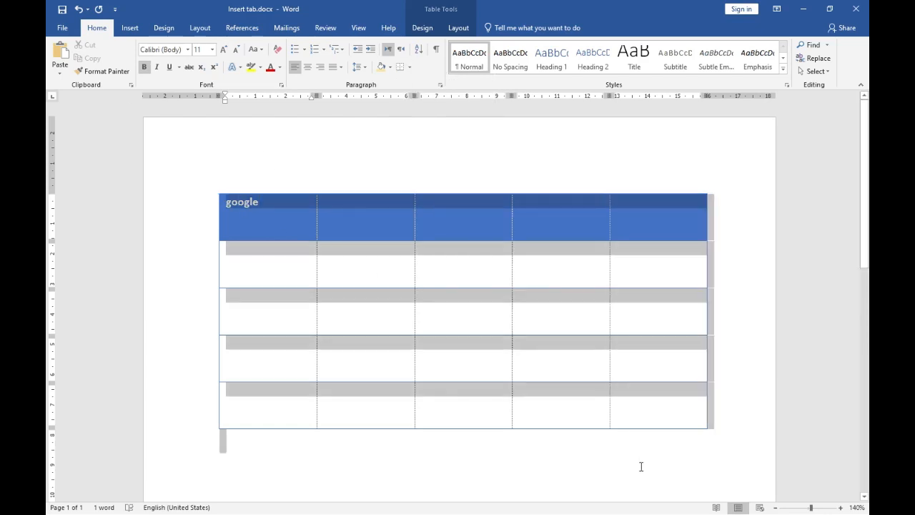
{"action": "left_click", "coordinate": [614, 401]}
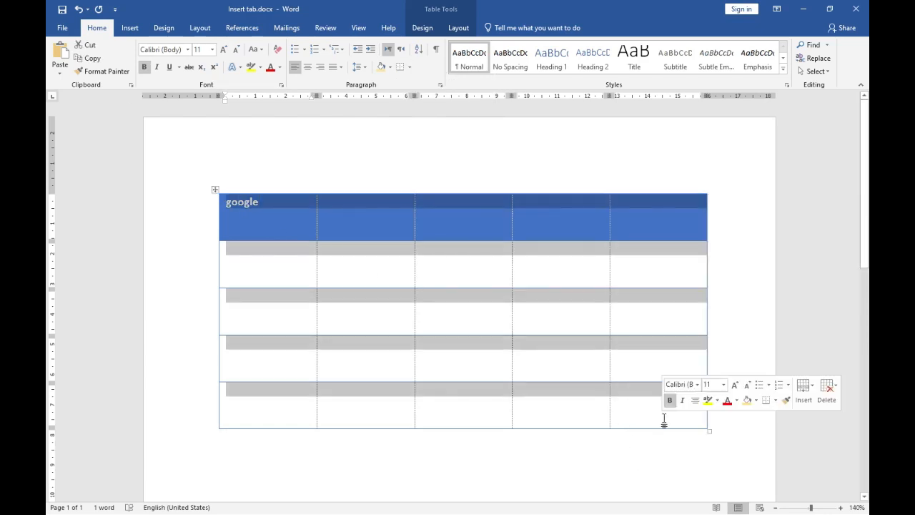
{"action": "key", "text": "Delete"}
{"action": "left_click", "coordinate": [458, 28]}
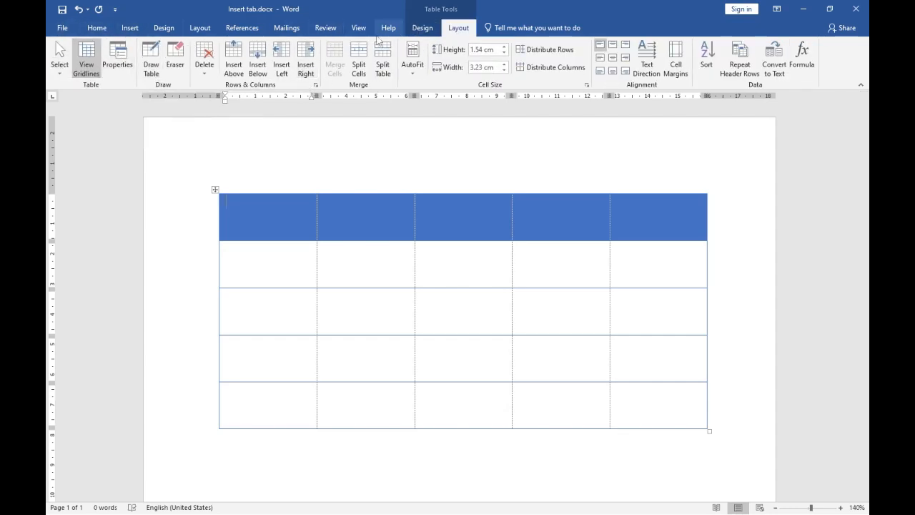
{"action": "left_click", "coordinate": [129, 28]}
{"action": "left_click", "coordinate": [120, 66]}
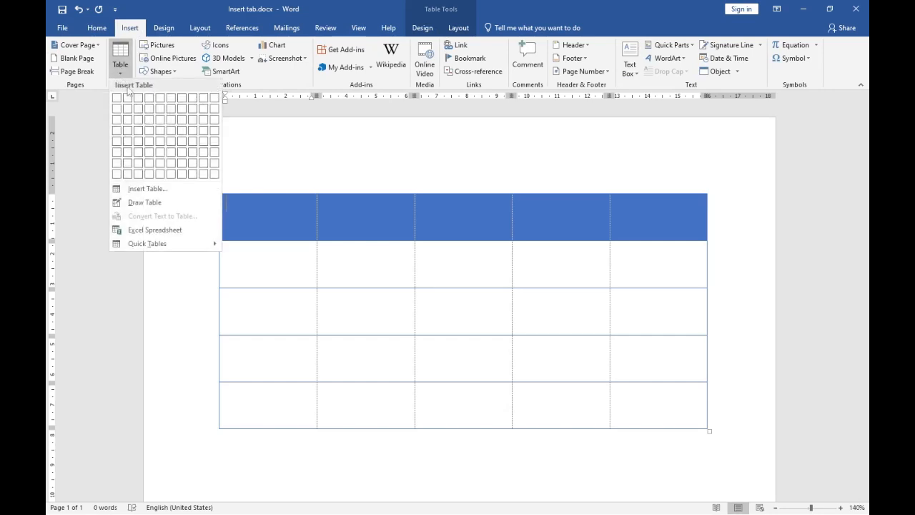
Step: Erase all inner cell borders of the blue table with the Eraser, merging it into a single cell
{"action": "left_click", "coordinate": [458, 28]}
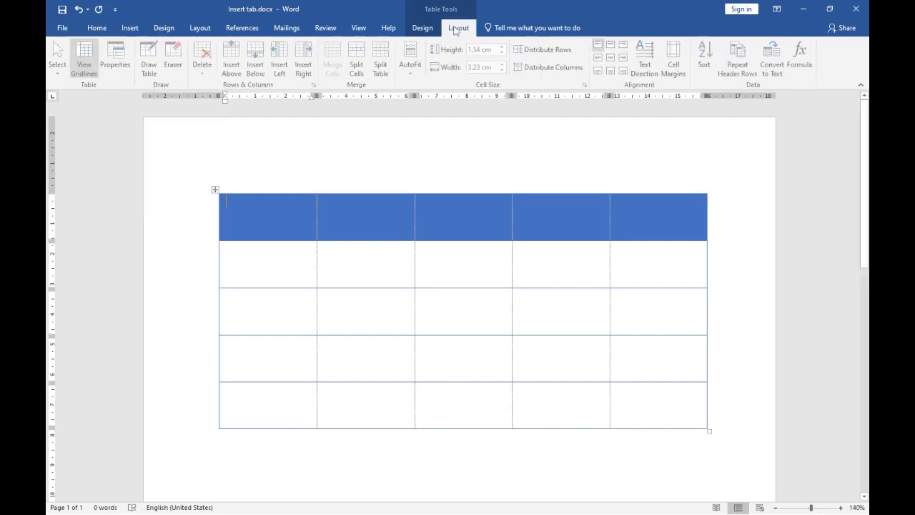
{"action": "left_click", "coordinate": [175, 60]}
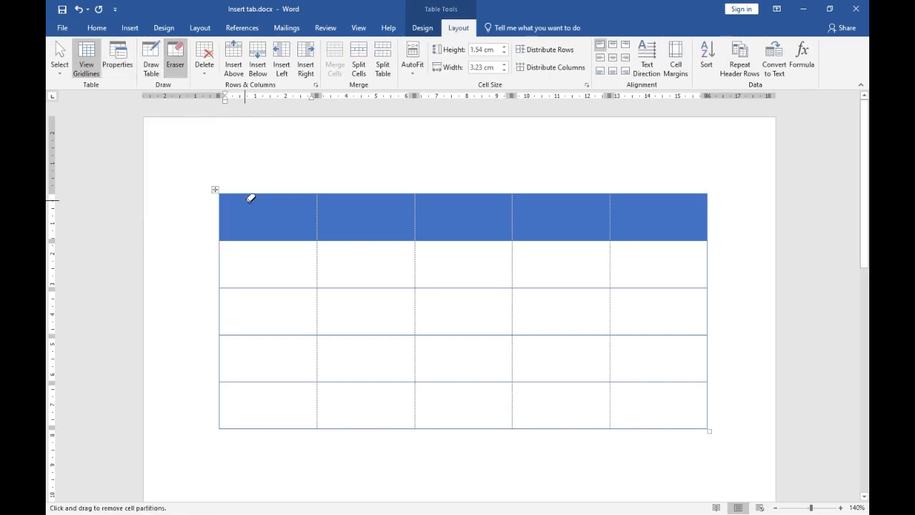
{"action": "left_click_drag", "start_coordinate": [251, 198], "coordinate": [536, 371]}
{"action": "left_click_drag", "start_coordinate": [274, 213], "coordinate": [662, 408]}
Step: Draw two horizontal row lines across the single-cell table with the Draw Table tool
{"action": "left_click", "coordinate": [151, 61]}
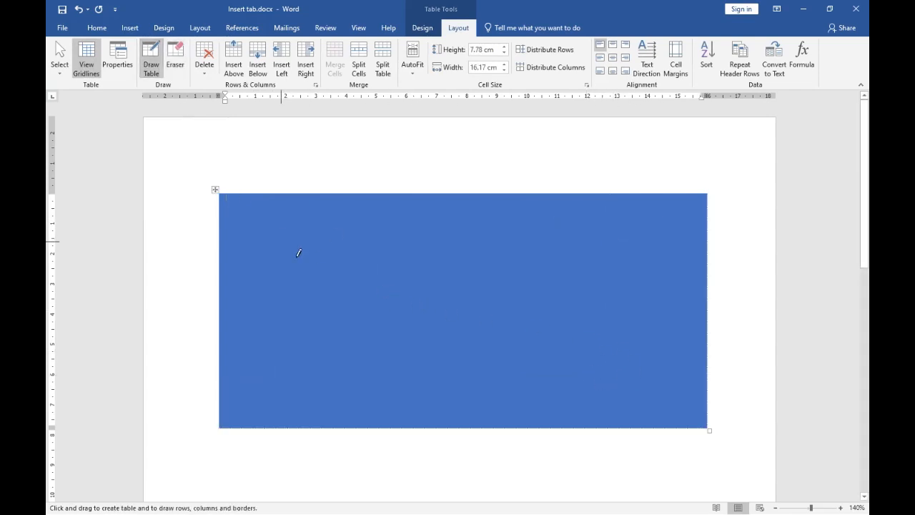
{"action": "mouse_move", "coordinate": [224, 239]}
{"action": "left_mouse_down"}
{"action": "mouse_move", "coordinate": [704, 247]}
{"action": "mouse_move", "coordinate": [602, 247]}
{"action": "mouse_move", "coordinate": [293, 218]}
{"action": "mouse_move", "coordinate": [264, 241]}
{"action": "mouse_move", "coordinate": [643, 239]}
{"action": "left_mouse_up"}
{"action": "left_click_drag", "start_coordinate": [223, 280], "coordinate": [706, 284]}
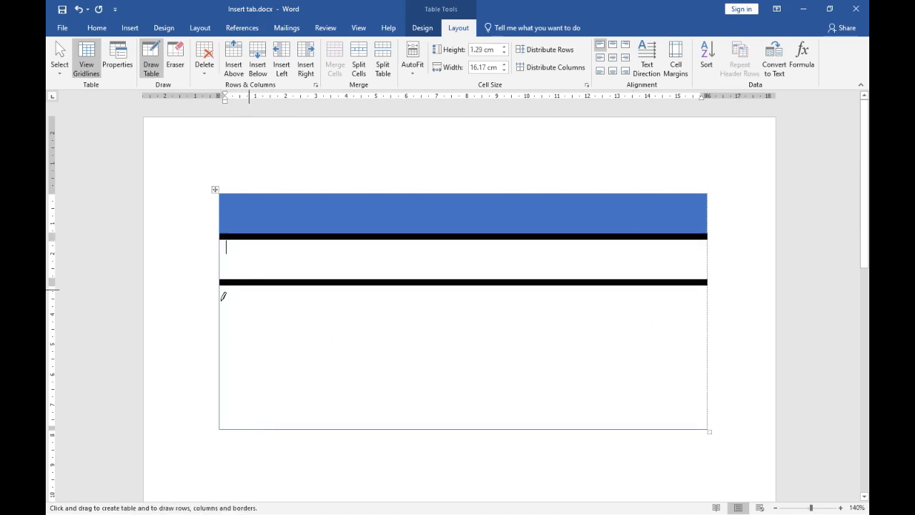
Step: Erase the two drawn row lines and look at the table's Delete options without using one
{"action": "left_click", "coordinate": [175, 58]}
{"action": "left_click_drag", "start_coordinate": [241, 353], "coordinate": [493, 214]}
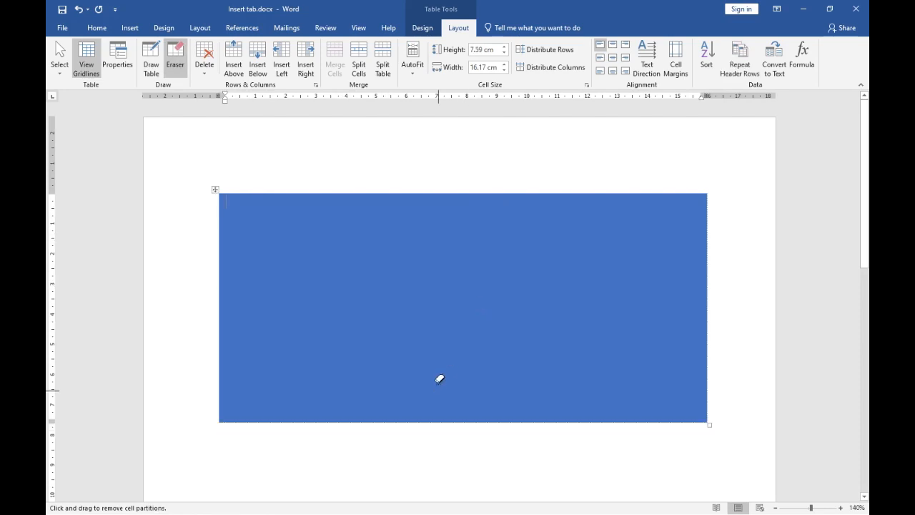
{"action": "left_click", "coordinate": [205, 76]}
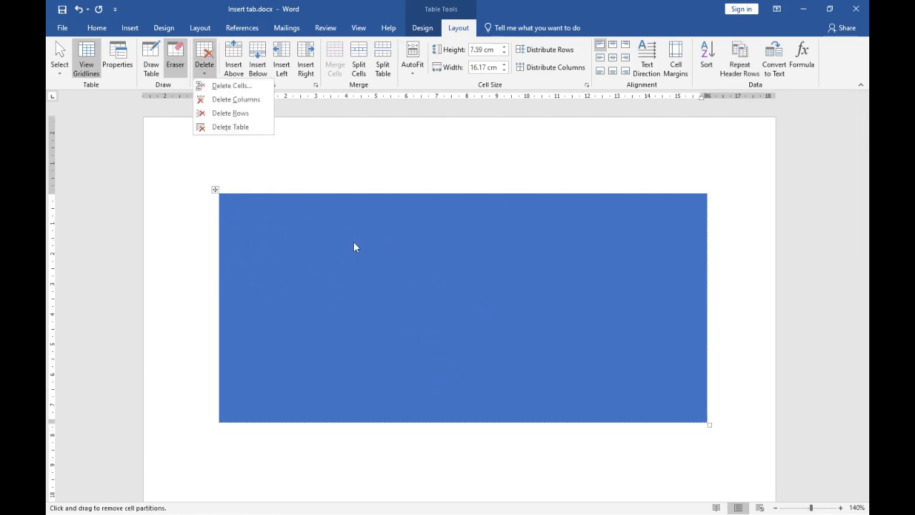
{"action": "left_click", "coordinate": [276, 251]}
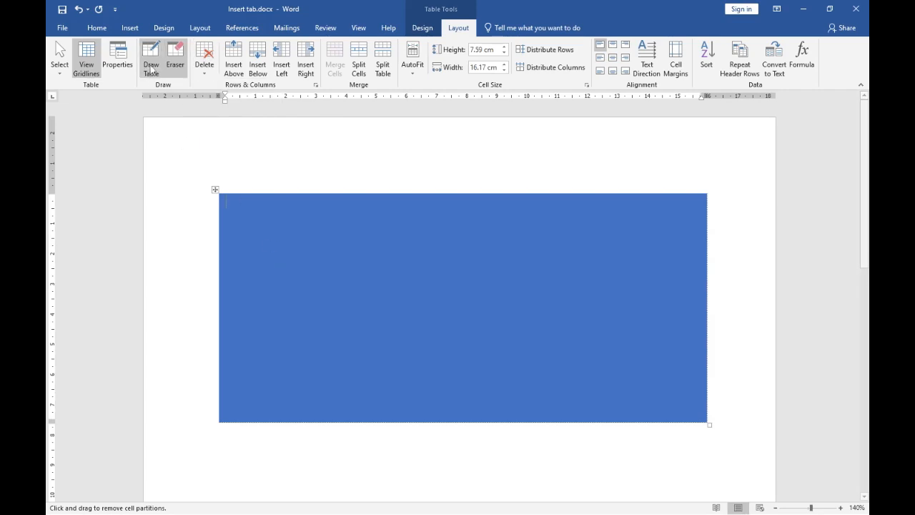
Step: Draw a horizontal line below the header area and three vertical column lines across the table with Draw Table
{"action": "left_click", "coordinate": [152, 65]}
{"action": "left_click_drag", "start_coordinate": [221, 224], "coordinate": [604, 225]}
{"action": "left_click_drag", "start_coordinate": [315, 347], "coordinate": [314, 412]}
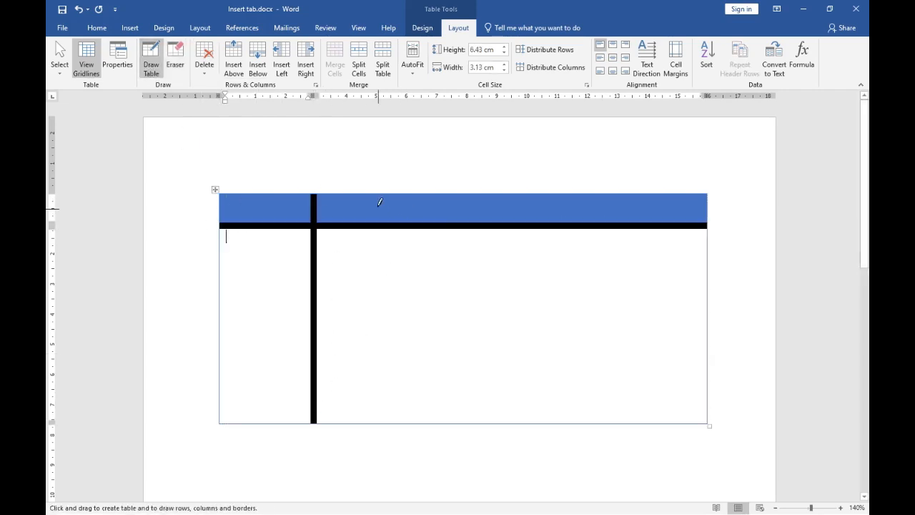
{"action": "left_click_drag", "start_coordinate": [382, 194], "coordinate": [389, 389]}
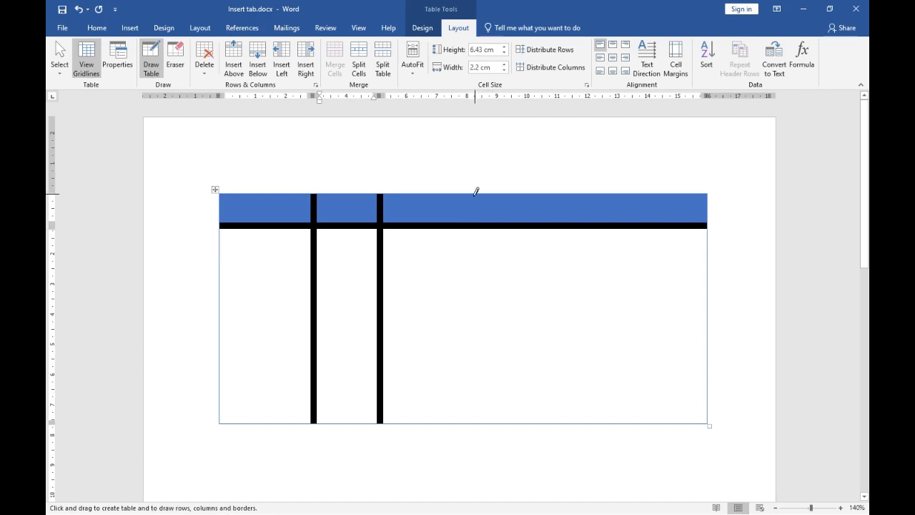
{"action": "left_click_drag", "start_coordinate": [476, 193], "coordinate": [484, 391]}
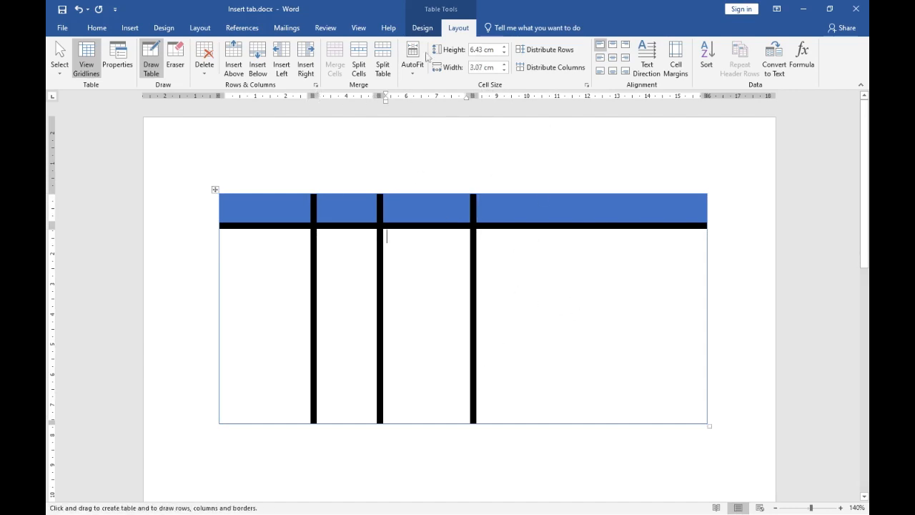
Step: Look through the pen weights without changing the 6 pt setting and draw a second horizontal row line below the header
{"action": "left_click", "coordinate": [422, 28]}
{"action": "left_click", "coordinate": [586, 58]}
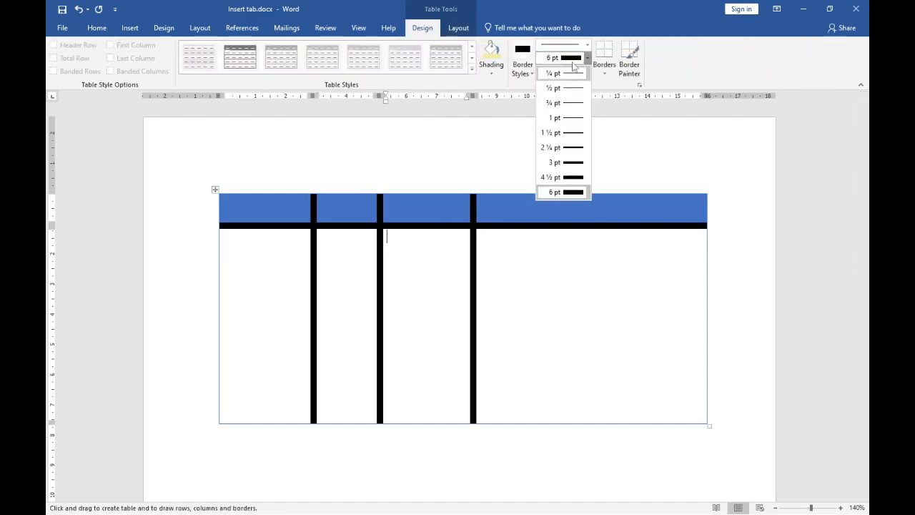
{"action": "left_click", "coordinate": [459, 28]}
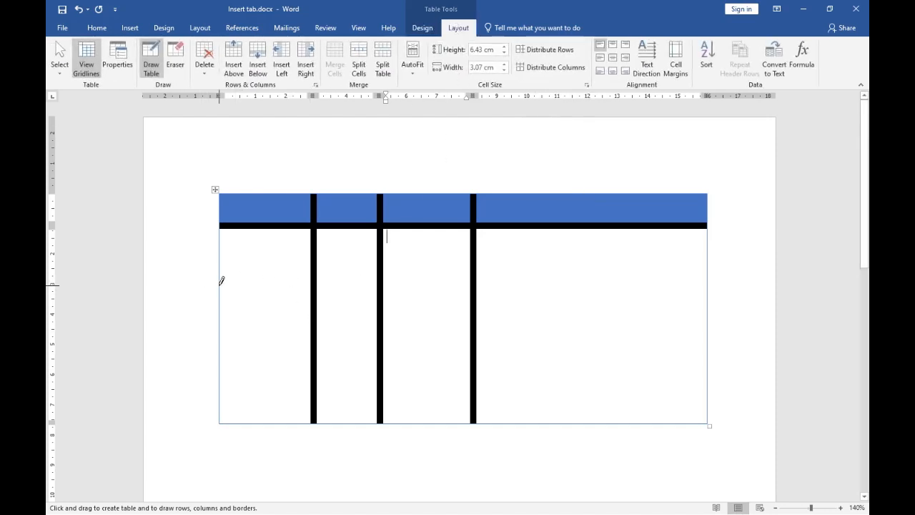
{"action": "mouse_move", "coordinate": [220, 280]}
{"action": "left_mouse_down"}
{"action": "mouse_move", "coordinate": [623, 260]}
{"action": "mouse_move", "coordinate": [698, 292]}
{"action": "mouse_move", "coordinate": [606, 277]}
{"action": "left_mouse_up"}
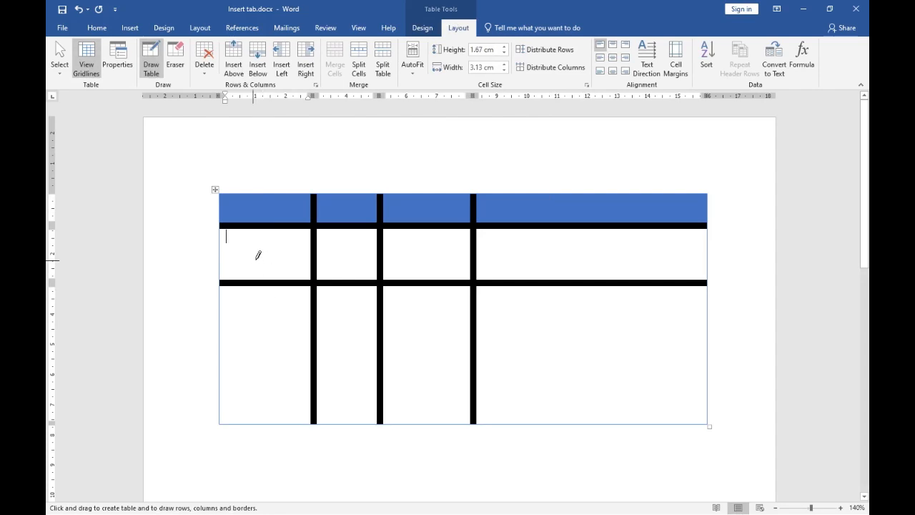
Step: Review the shift, row and column options in the Delete Cells dialog and cancel it
{"action": "left_click", "coordinate": [198, 72]}
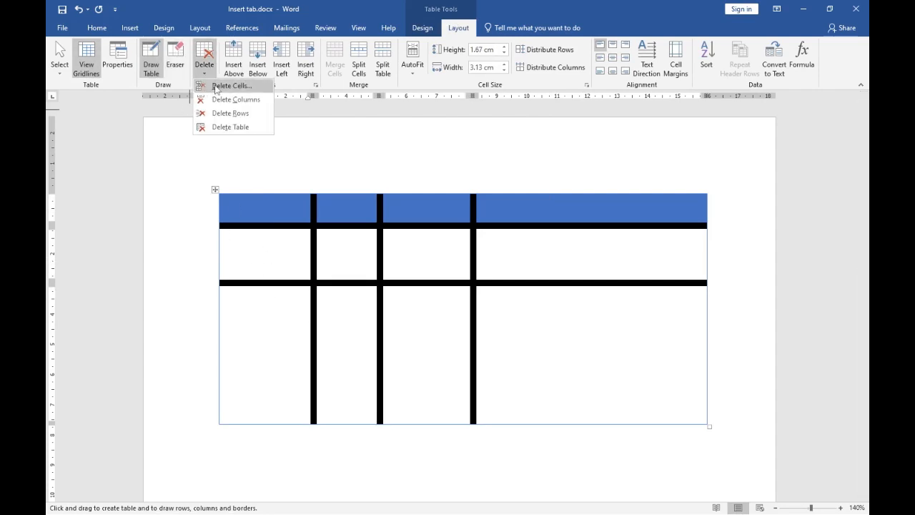
{"action": "left_click", "coordinate": [221, 83]}
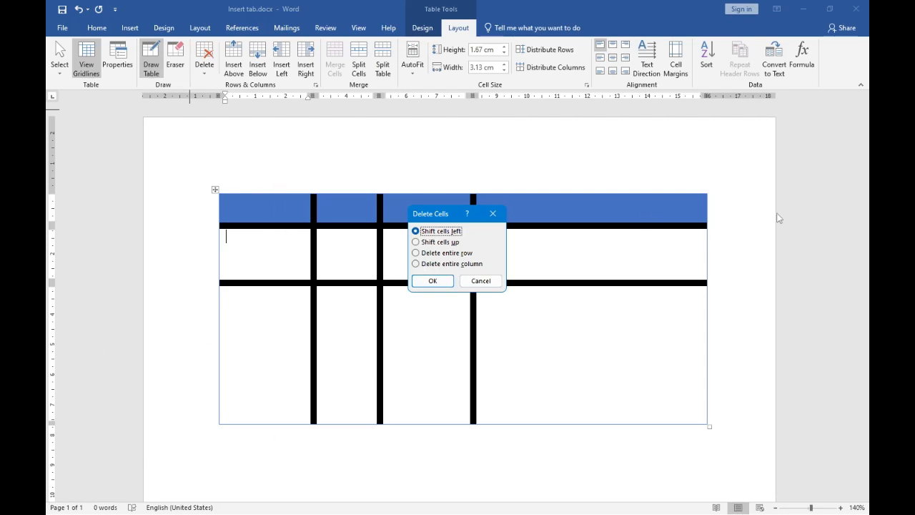
{"action": "left_click", "coordinate": [478, 284]}
Step: Select all cells of the table and delete all its rows, leaving the page empty
{"action": "left_click_drag", "start_coordinate": [551, 349], "coordinate": [68, 150]}
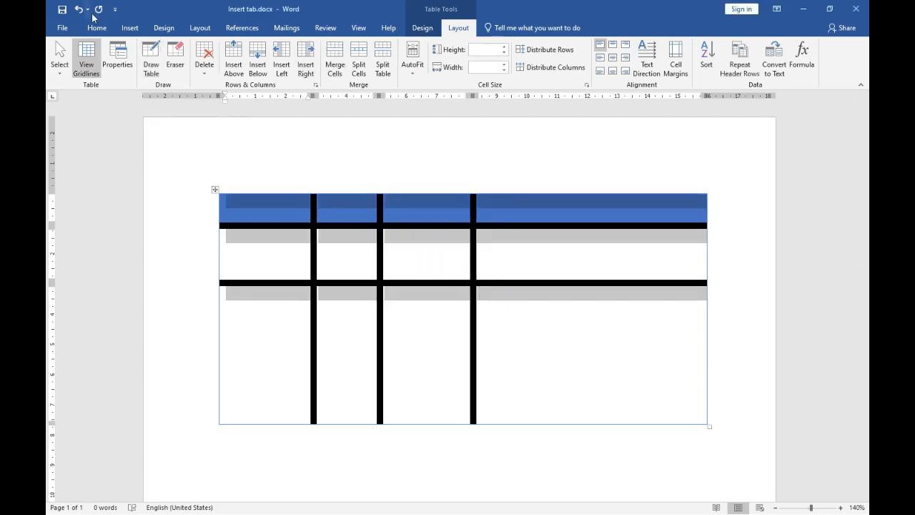
{"action": "left_click", "coordinate": [204, 63]}
{"action": "left_click", "coordinate": [221, 115]}
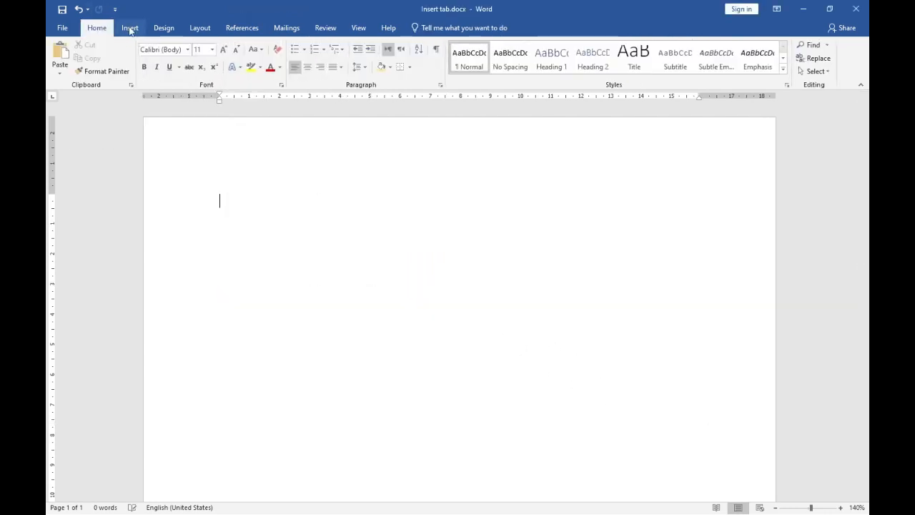
Step: Insert a 3x3 table and enlarge it so its cells are about 2.45 cm high and 5.18 cm wide
{"action": "left_click", "coordinate": [129, 27]}
{"action": "left_click", "coordinate": [123, 69]}
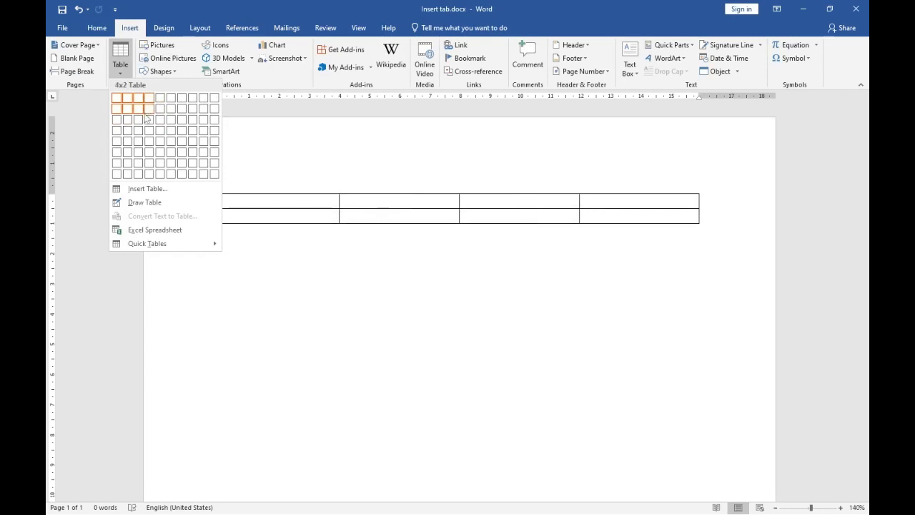
{"action": "left_click", "coordinate": [138, 117]}
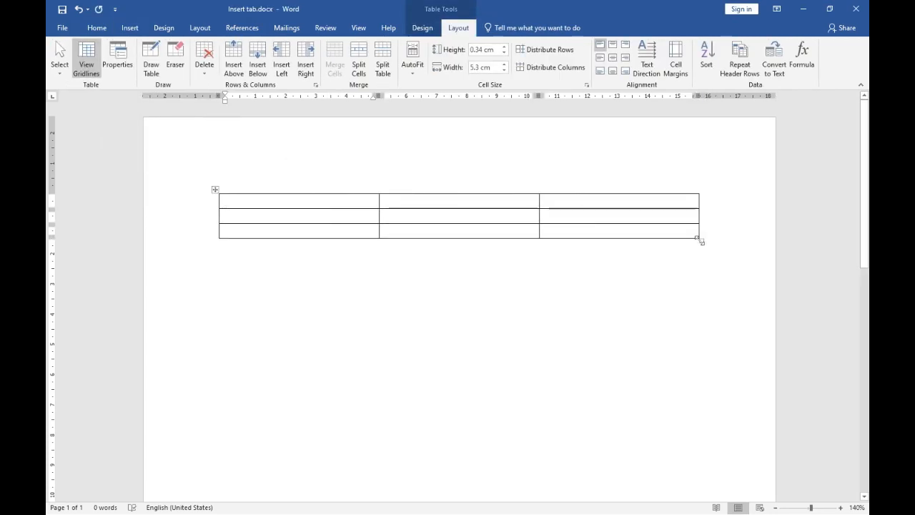
{"action": "left_click_drag", "start_coordinate": [701, 240], "coordinate": [688, 422]}
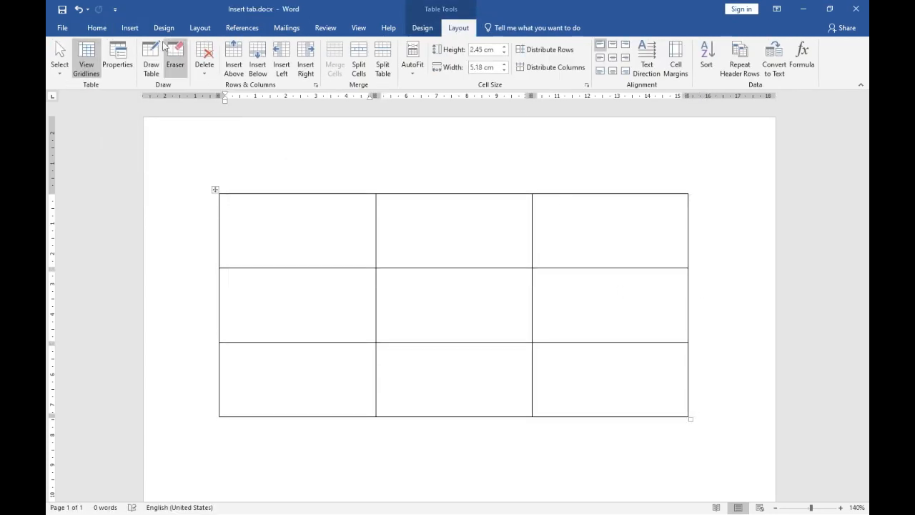
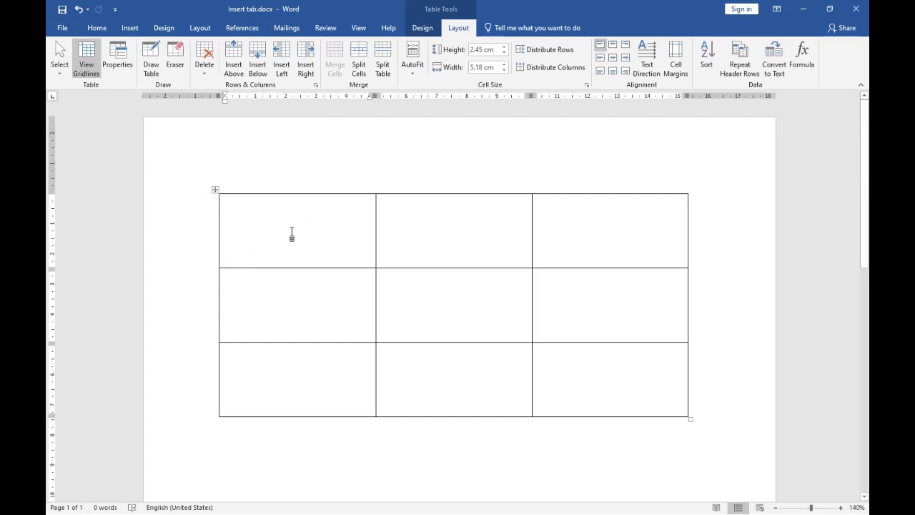
Step: Add one row above the table's first row and one column to the left of its first column
{"action": "left_click", "coordinate": [240, 74]}
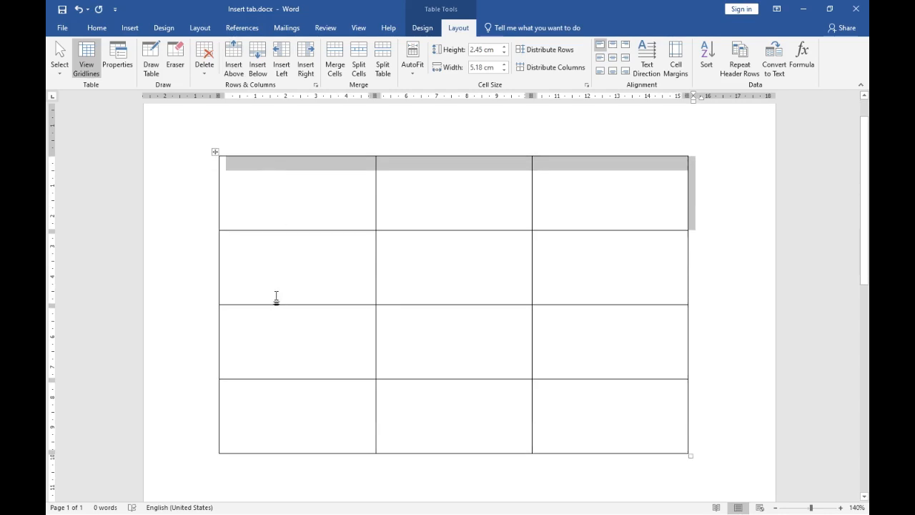
{"action": "left_click", "coordinate": [285, 75]}
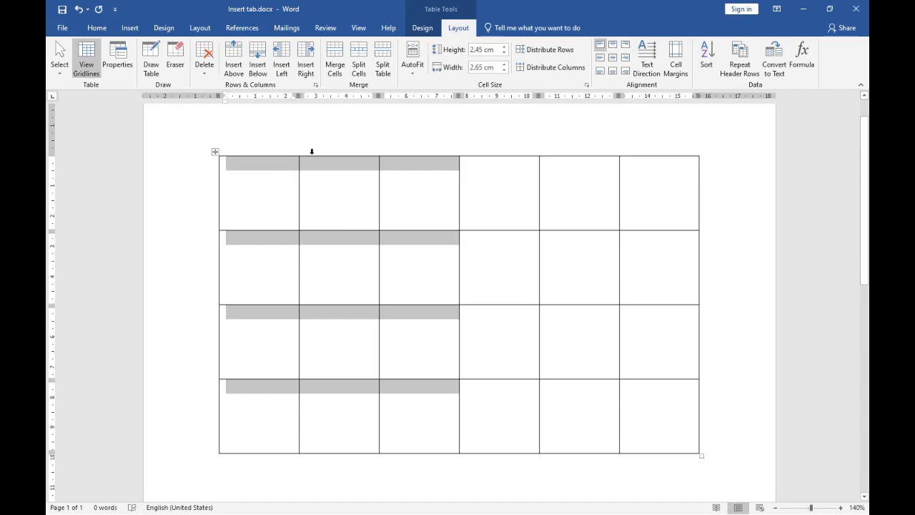
{"action": "key", "text": "ctrl+z"}
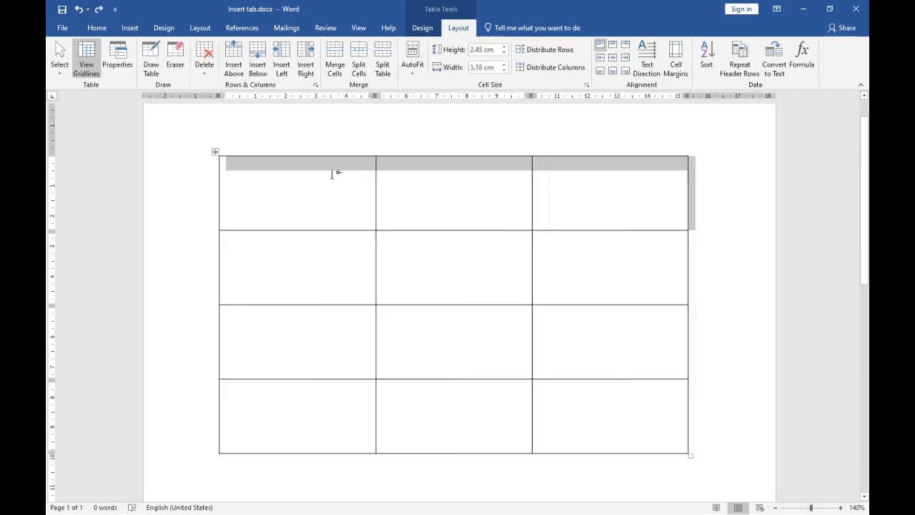
{"action": "left_click", "coordinate": [312, 200]}
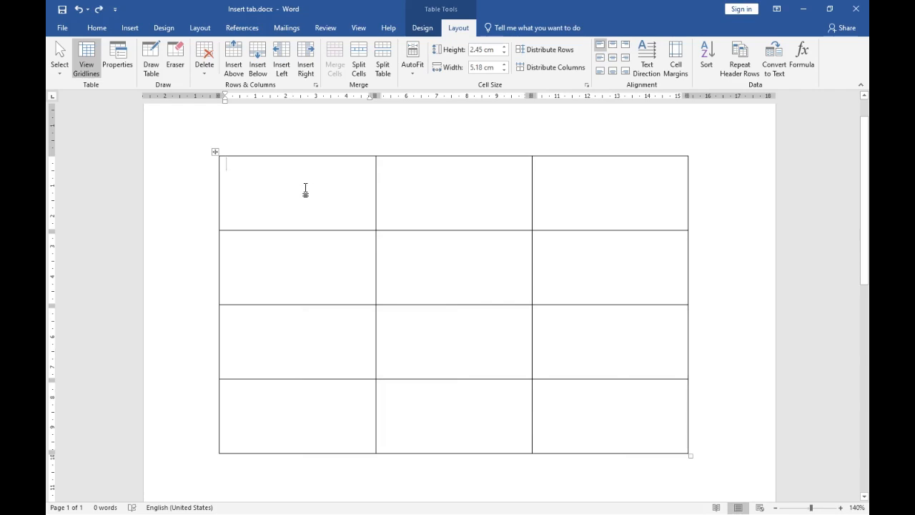
{"action": "left_click", "coordinate": [288, 77]}
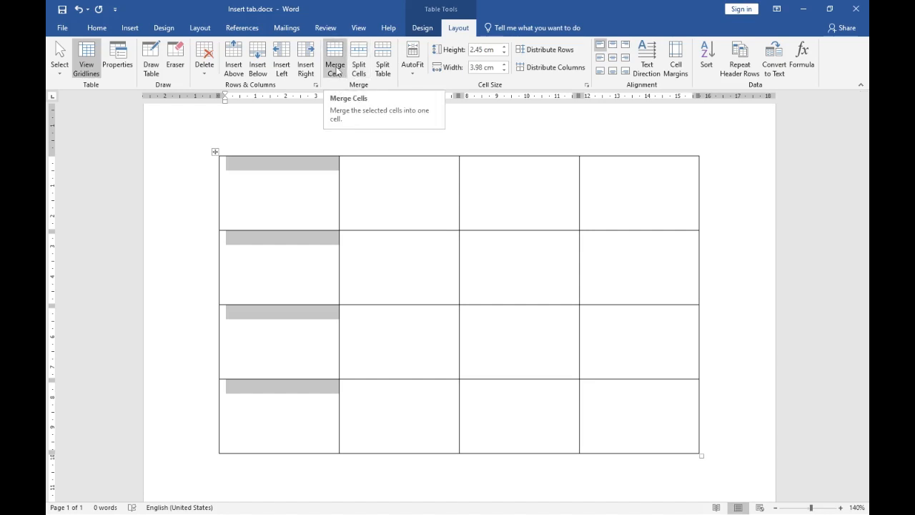
Step: Merge the four cells of the table's first row into one cell
{"action": "left_click", "coordinate": [280, 188]}
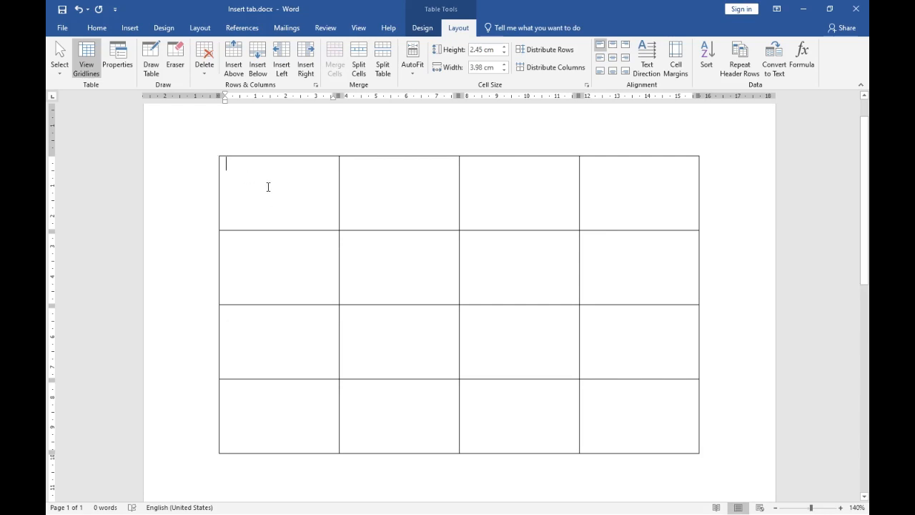
{"action": "left_click_drag", "start_coordinate": [268, 186], "coordinate": [660, 188]}
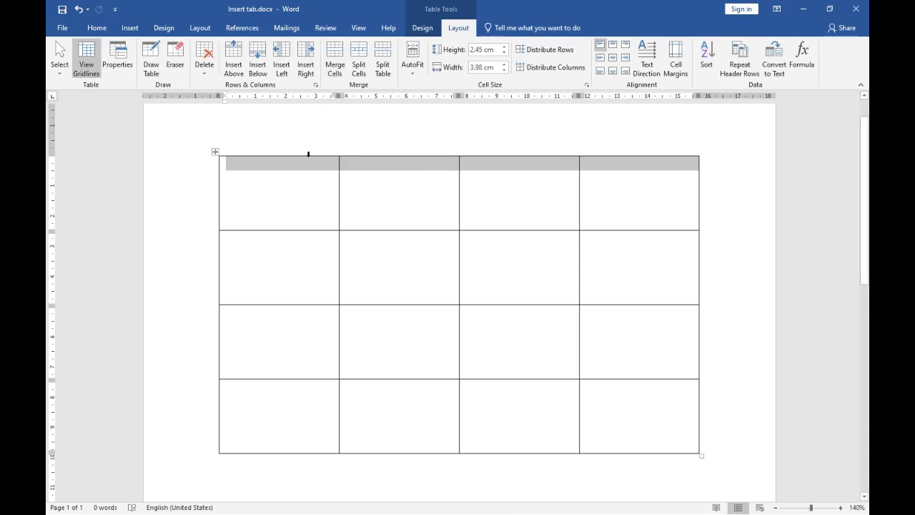
{"action": "left_click", "coordinate": [334, 57]}
{"action": "left_click", "coordinate": [414, 172]}
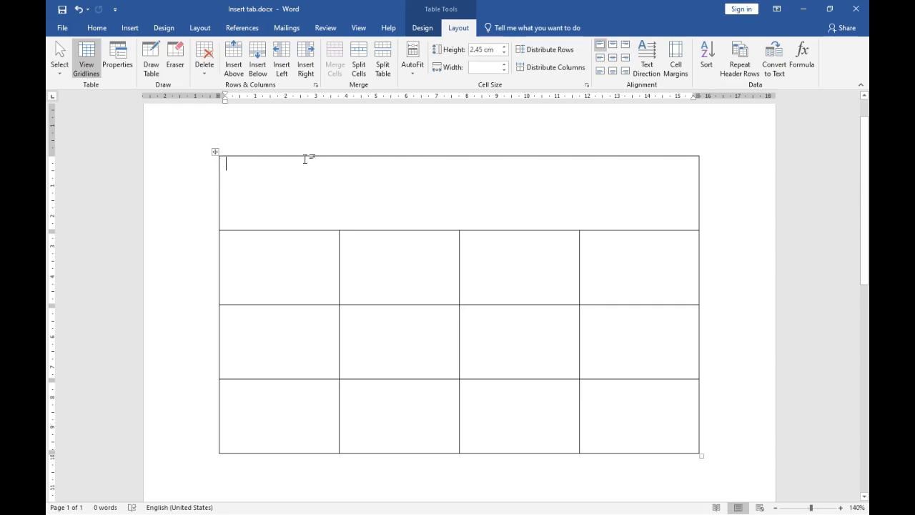
Step: Split the merged cell in the first row into 4 columns and 1 row
{"action": "left_click", "coordinate": [358, 63]}
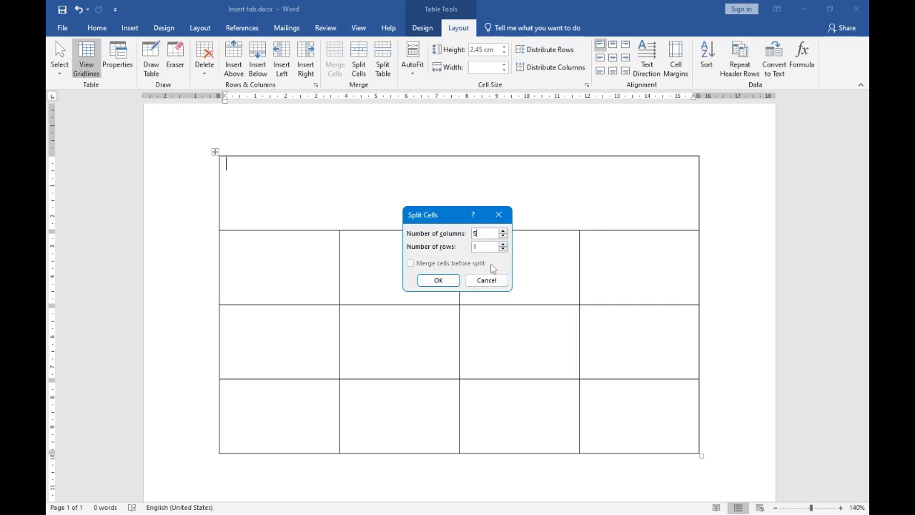
{"action": "type", "text": "4"}
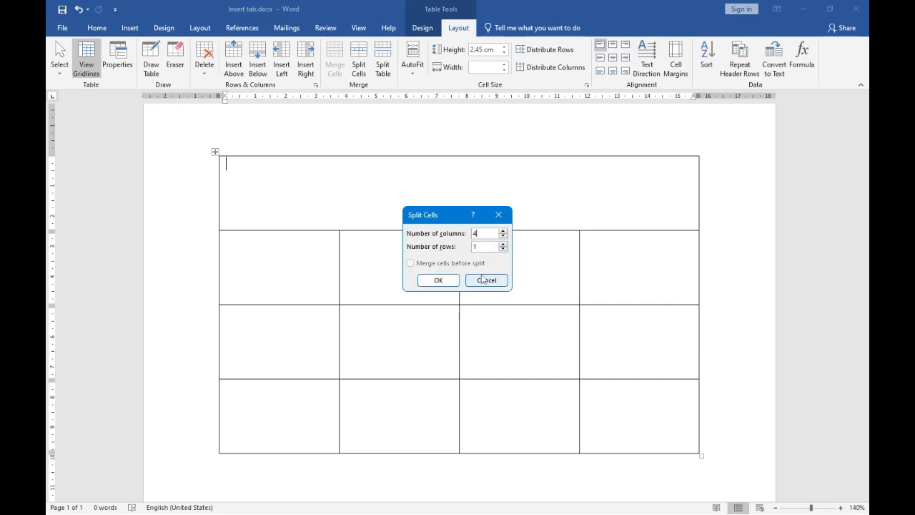
{"action": "left_click", "coordinate": [438, 280]}
{"action": "left_click", "coordinate": [281, 218]}
{"action": "left_click", "coordinate": [364, 206]}
{"action": "left_click", "coordinate": [506, 191]}
{"action": "left_click", "coordinate": [586, 209]}
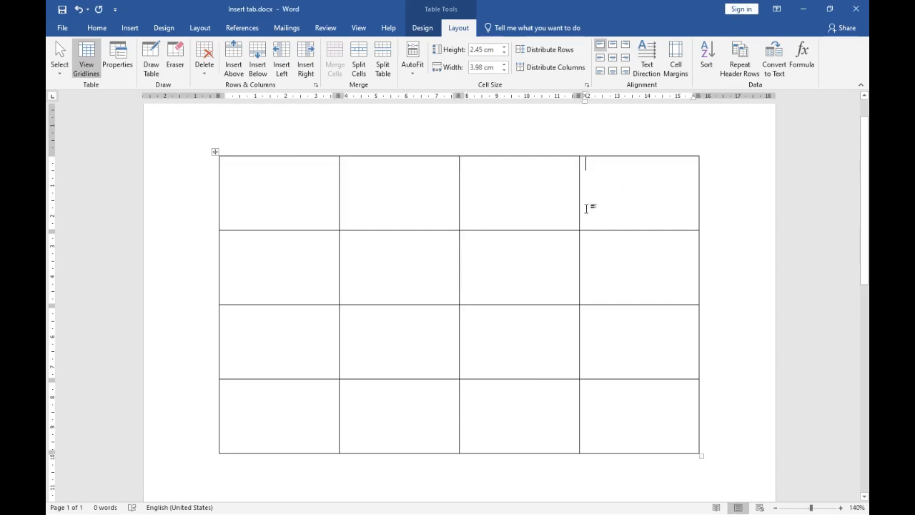
{"action": "left_click_drag", "start_coordinate": [691, 397], "coordinate": [366, 252]}
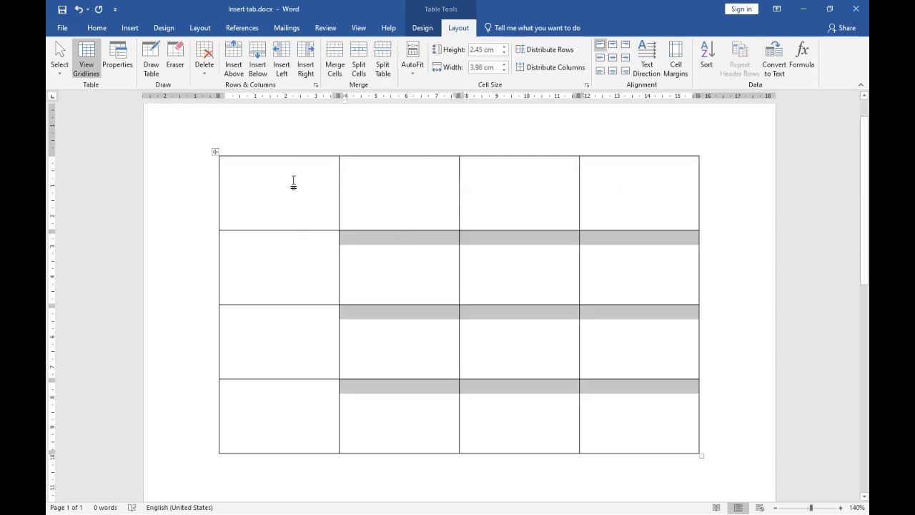
{"action": "left_click_drag", "start_coordinate": [293, 182], "coordinate": [607, 294]}
{"action": "left_click_drag", "start_coordinate": [308, 350], "coordinate": [554, 509]}
{"action": "scroll", "coordinate": [306, 253], "scroll_direction": "up", "scroll_amount": 2}
{"action": "left_click_drag", "start_coordinate": [268, 227], "coordinate": [537, 416]}
{"action": "scroll", "coordinate": [303, 259], "scroll_direction": "up", "scroll_amount": 2}
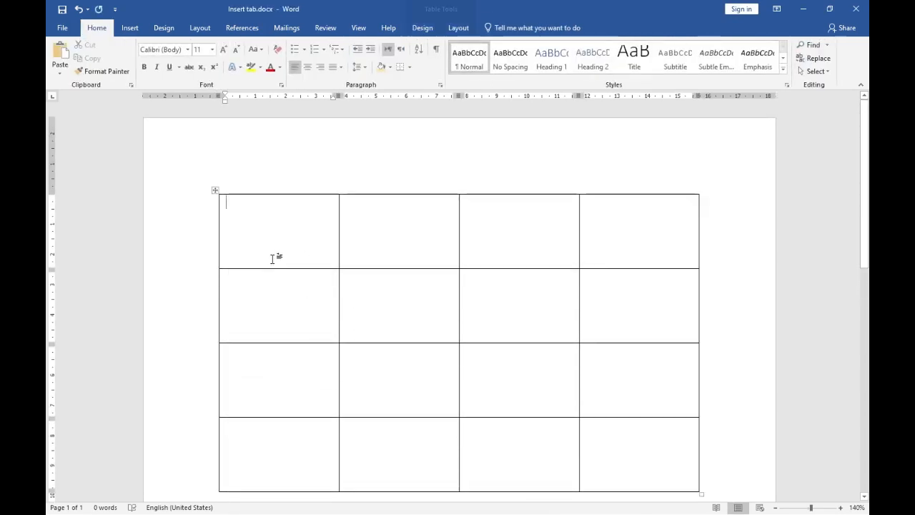
Step: Try to split the table at its first two rows and undo the split
{"action": "left_click_drag", "start_coordinate": [272, 257], "coordinate": [712, 319]}
{"action": "left_click", "coordinate": [458, 27]}
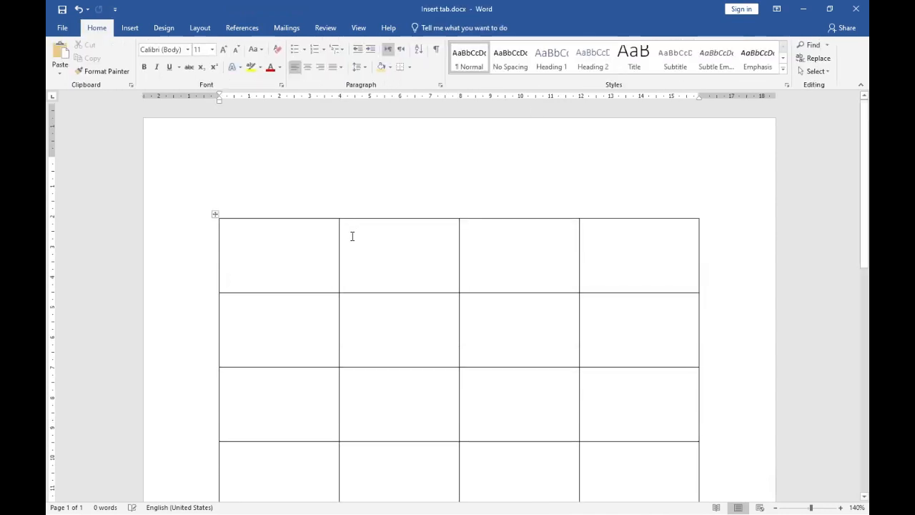
{"action": "scroll", "coordinate": [352, 236], "scroll_direction": "down", "scroll_amount": 3}
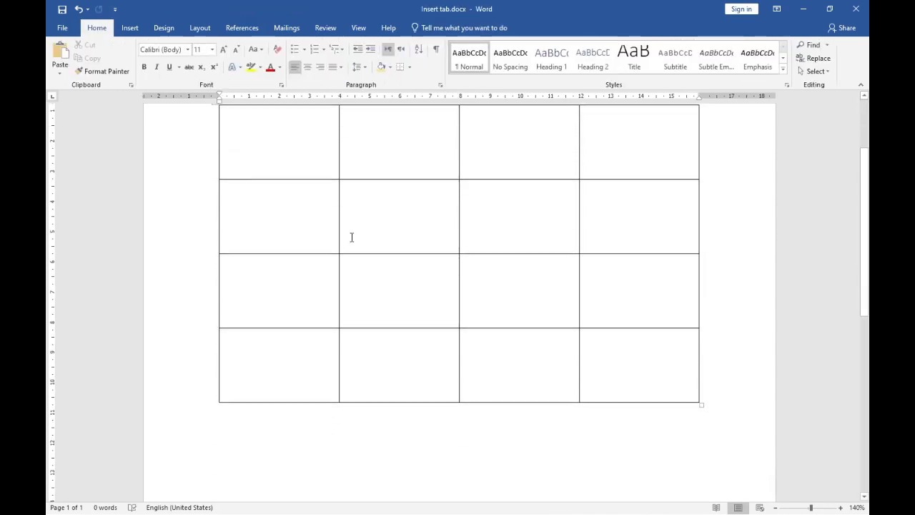
{"action": "scroll", "coordinate": [367, 253], "scroll_direction": "up", "scroll_amount": 3}
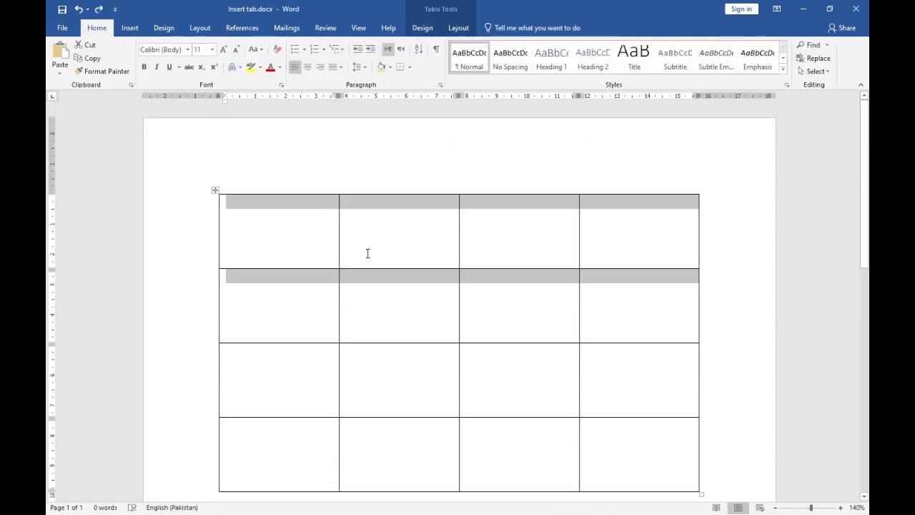
Step: Try AutoFit Contents on the table's columns and undo it
{"action": "left_click", "coordinate": [459, 27]}
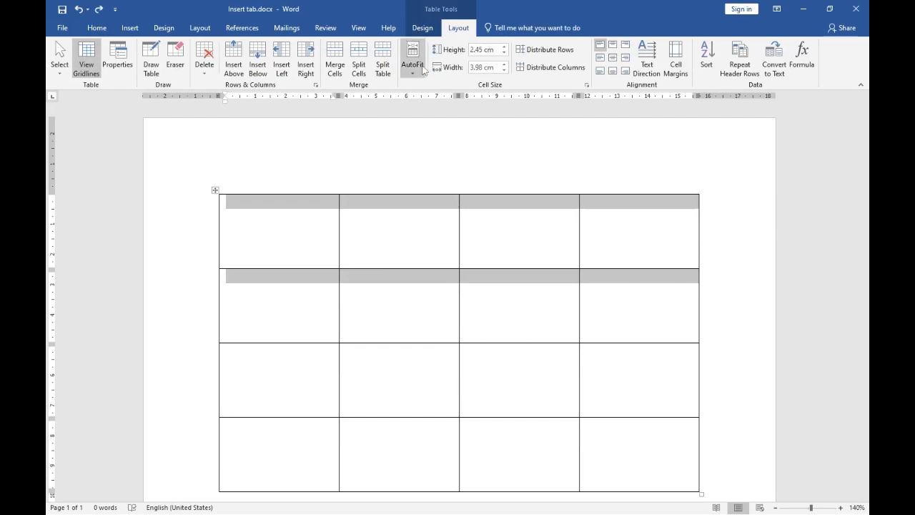
{"action": "left_click", "coordinate": [413, 72]}
{"action": "left_click", "coordinate": [437, 87]}
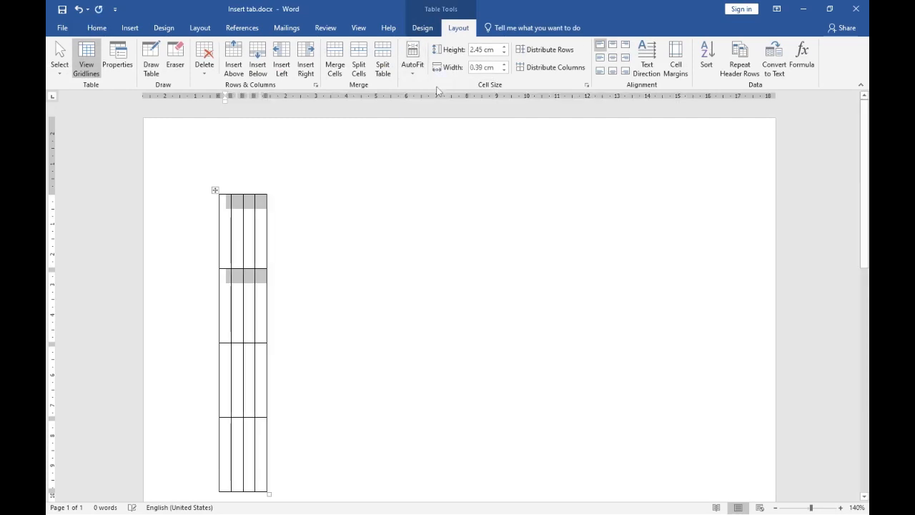
{"action": "key", "text": "ctrl+z"}
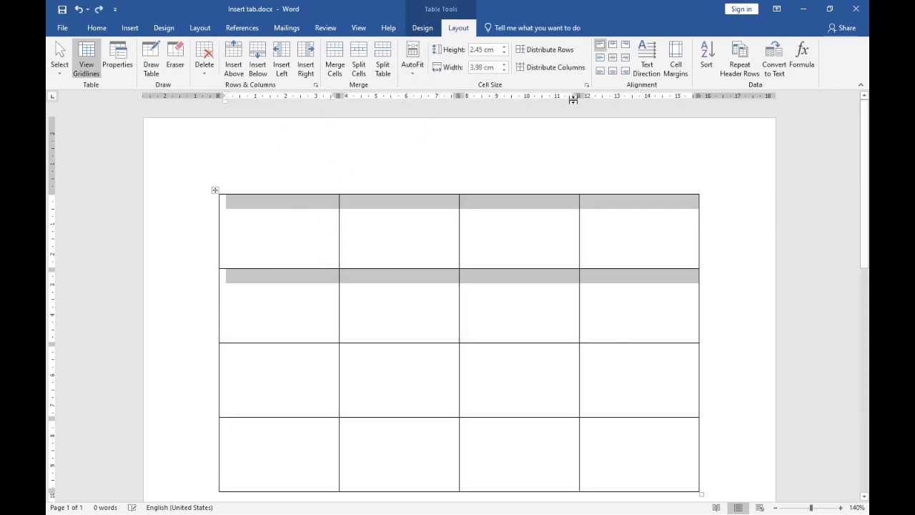
{"action": "scroll", "coordinate": [684, 179], "scroll_direction": "down", "scroll_amount": 3}
{"action": "scroll", "coordinate": [316, 221], "scroll_direction": "up", "scroll_amount": 3}
{"action": "scroll", "coordinate": [347, 280], "scroll_direction": "down", "scroll_amount": 10}
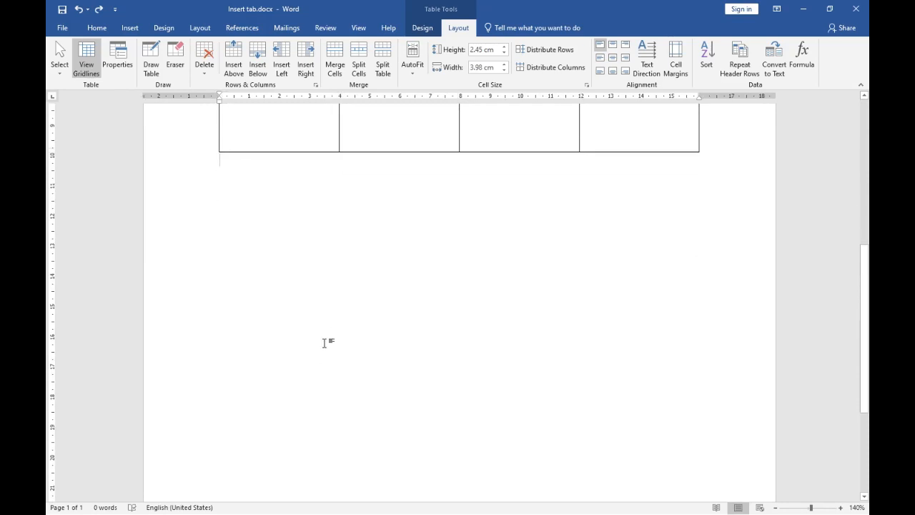
{"action": "left_click", "coordinate": [323, 343]}
{"action": "scroll", "coordinate": [325, 326], "scroll_direction": "up", "scroll_amount": 5}
Step: Review the table's AutoFit options for contents, window and fixed column width without applying any
{"action": "left_click", "coordinate": [388, 262]}
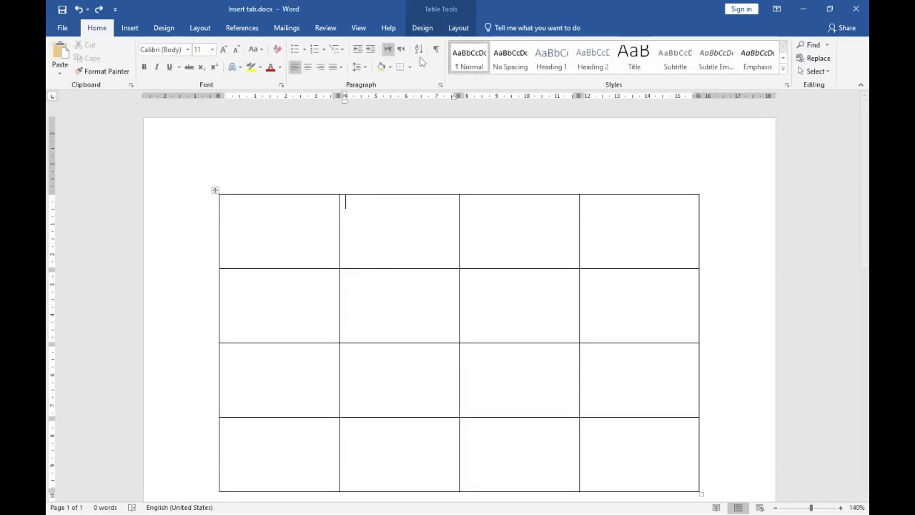
{"action": "left_click", "coordinate": [458, 27]}
{"action": "scroll", "coordinate": [415, 243], "scroll_direction": "down", "scroll_amount": 2}
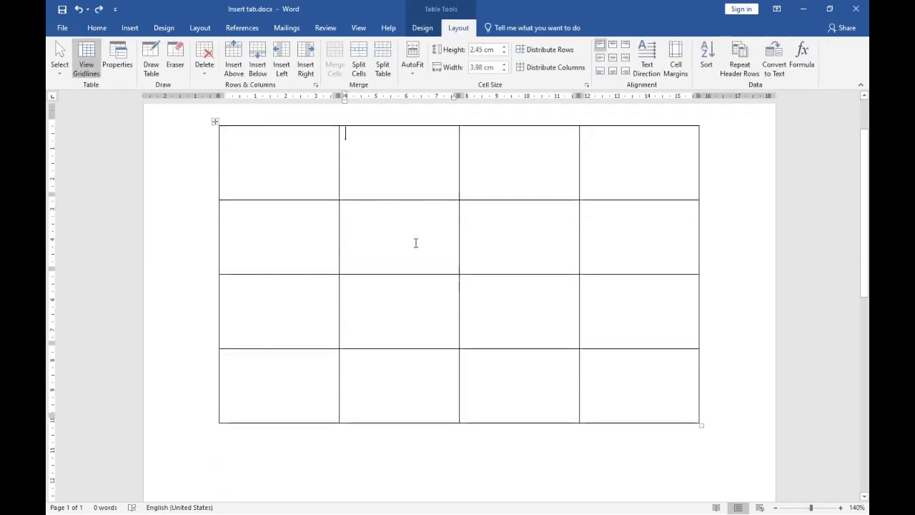
{"action": "scroll", "coordinate": [416, 243], "scroll_direction": "down", "scroll_amount": 1}
{"action": "scroll", "coordinate": [531, 198], "scroll_direction": "up", "scroll_amount": 3}
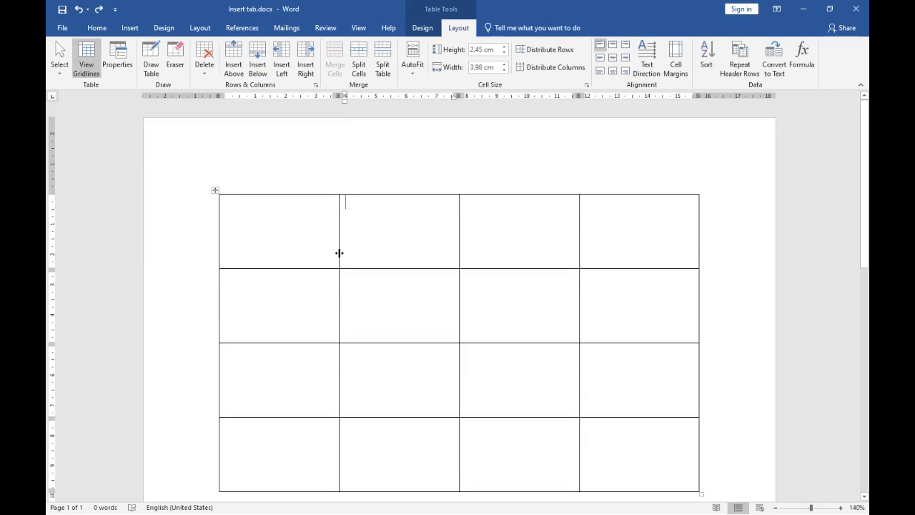
{"action": "left_click", "coordinate": [412, 64]}
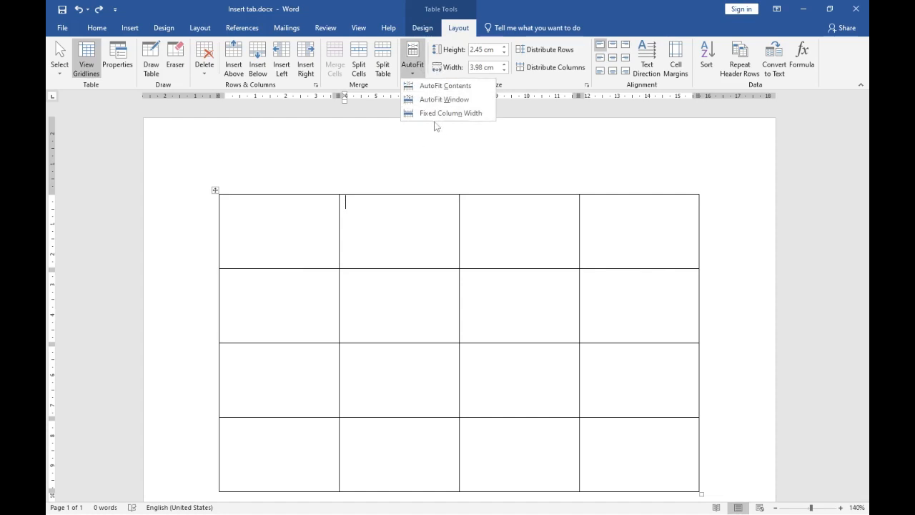
{"action": "left_click", "coordinate": [700, 197]}
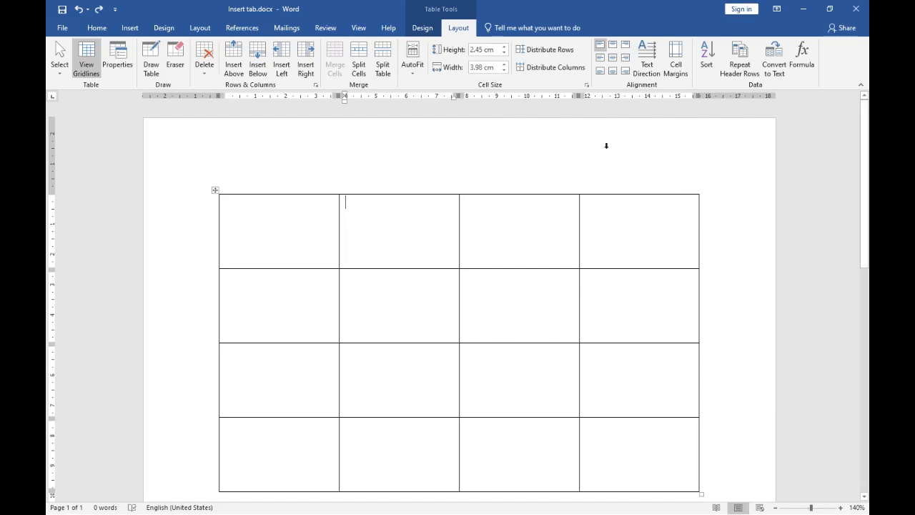
{"action": "left_click", "coordinate": [411, 76]}
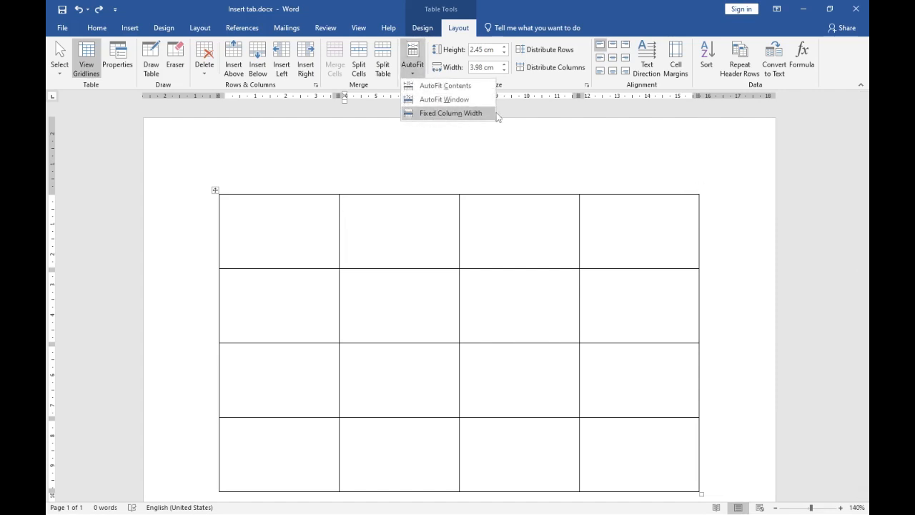
{"action": "left_click", "coordinate": [403, 77]}
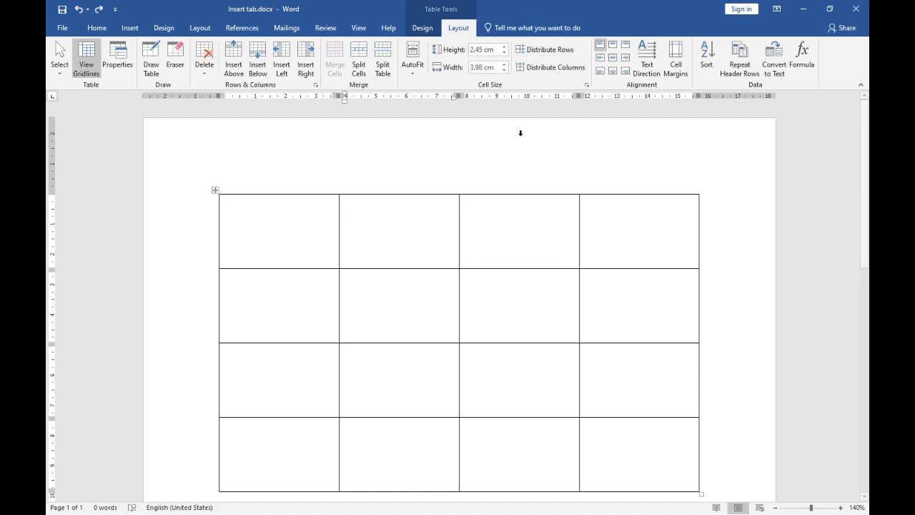
Step: Enter "google" in the table's first cell and align the text top center
{"action": "left_click", "coordinate": [280, 205]}
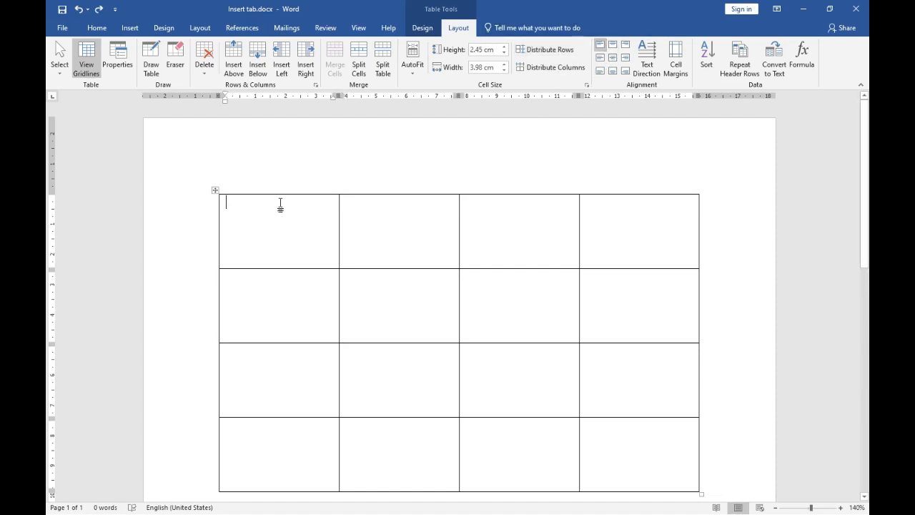
{"action": "type", "text": "google"}
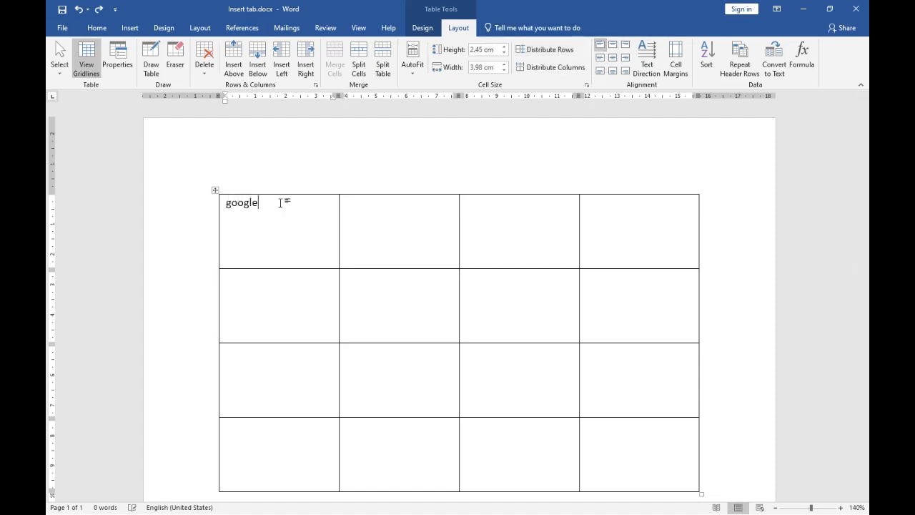
{"action": "double_click", "coordinate": [280, 203]}
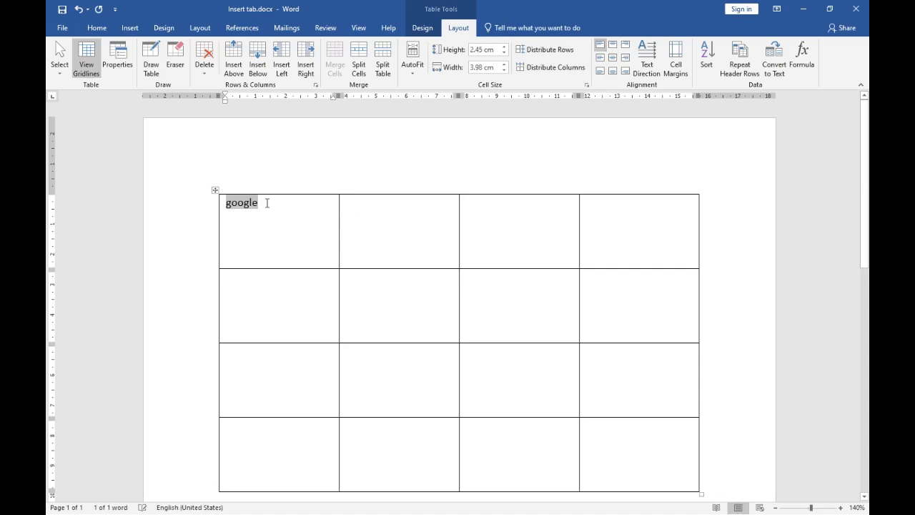
{"action": "left_click", "coordinate": [612, 44]}
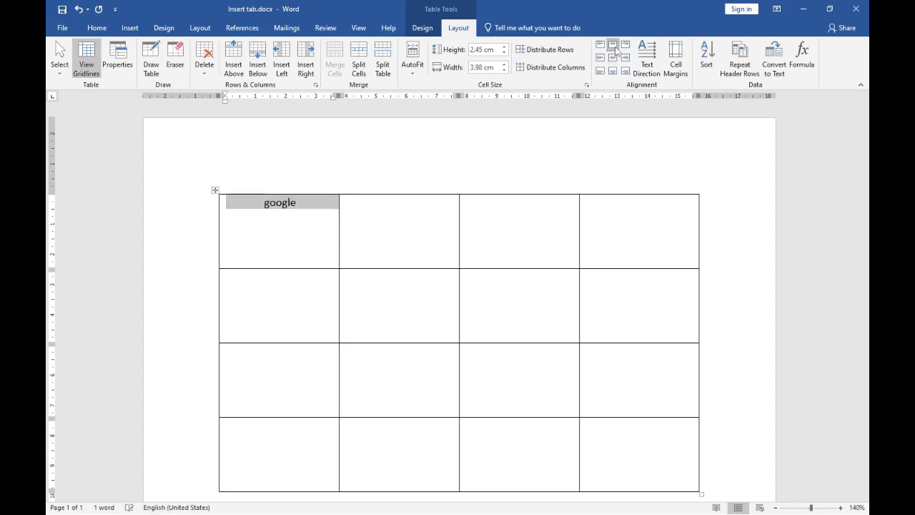
Step: Try the various top, center and bottom cell alignments on "google", finishing with Align Center Right
{"action": "left_click", "coordinate": [625, 45]}
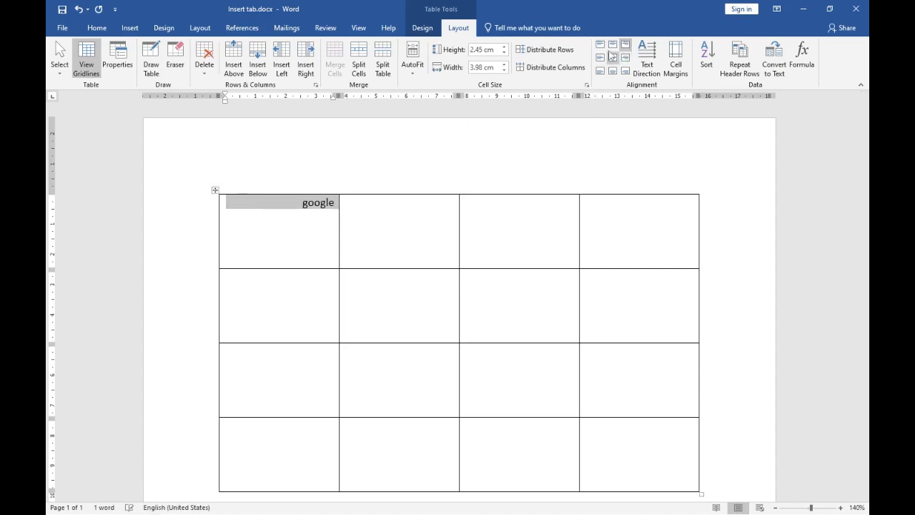
{"action": "left_click", "coordinate": [601, 59]}
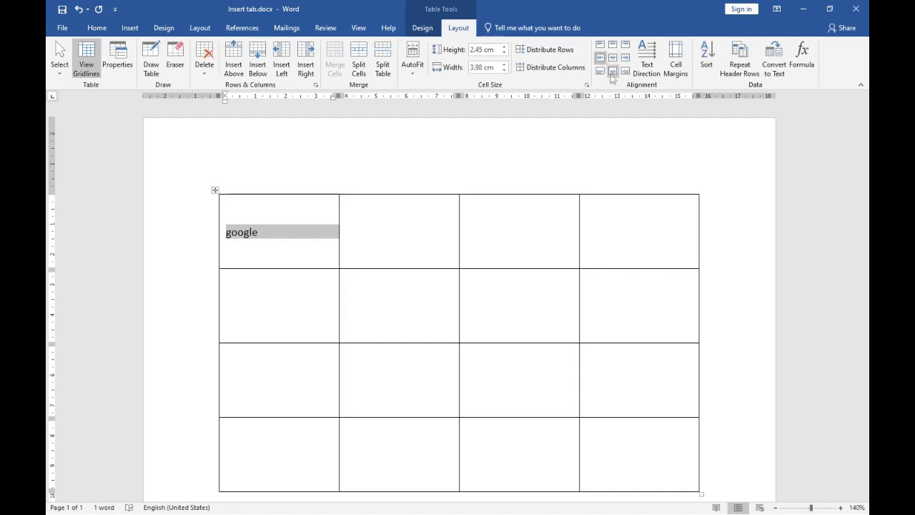
{"action": "left_click", "coordinate": [600, 71]}
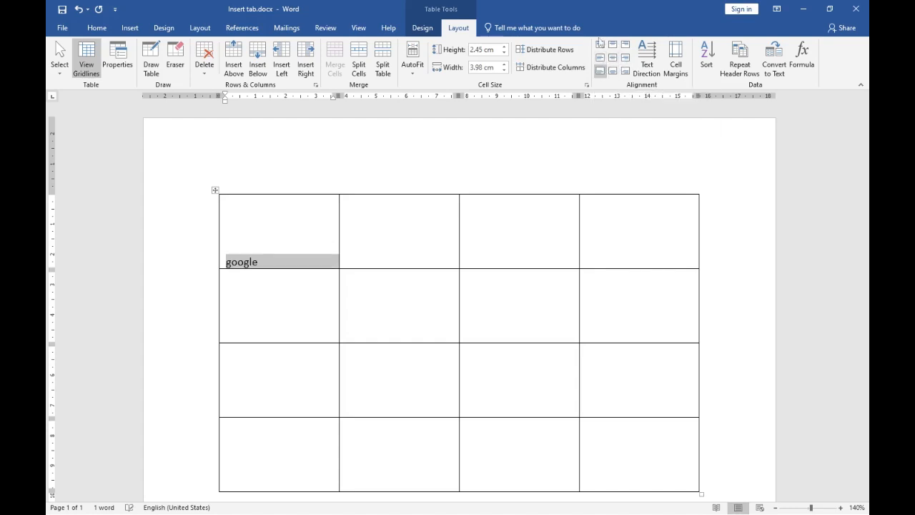
{"action": "left_click", "coordinate": [601, 57]}
{"action": "left_click", "coordinate": [612, 71]}
{"action": "left_click", "coordinate": [600, 58]}
{"action": "left_click", "coordinate": [601, 44]}
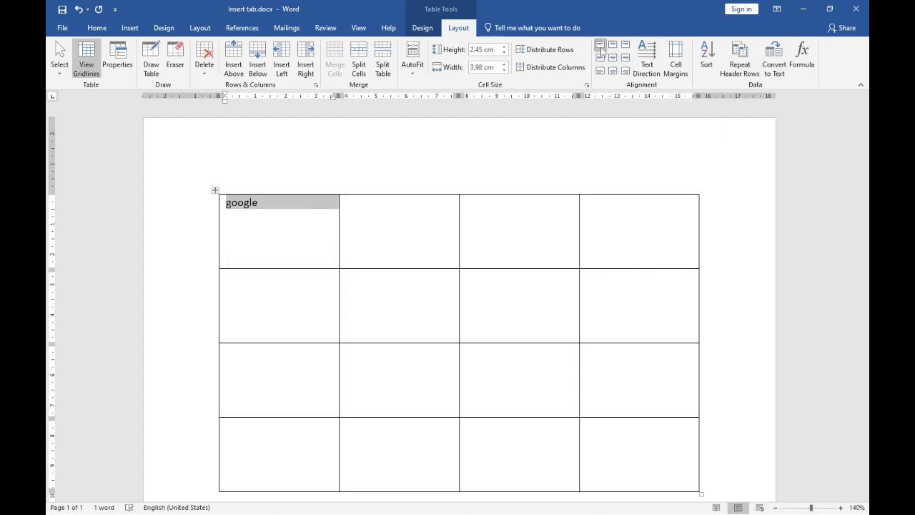
{"action": "left_click", "coordinate": [612, 57]}
{"action": "left_click", "coordinate": [626, 71]}
{"action": "left_click", "coordinate": [625, 57]}
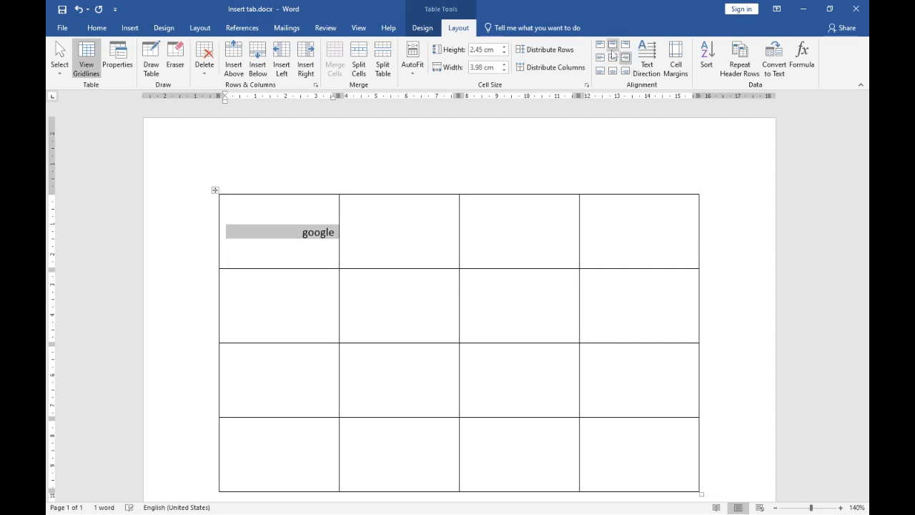
{"action": "left_click", "coordinate": [600, 57]}
{"action": "left_click", "coordinate": [626, 70]}
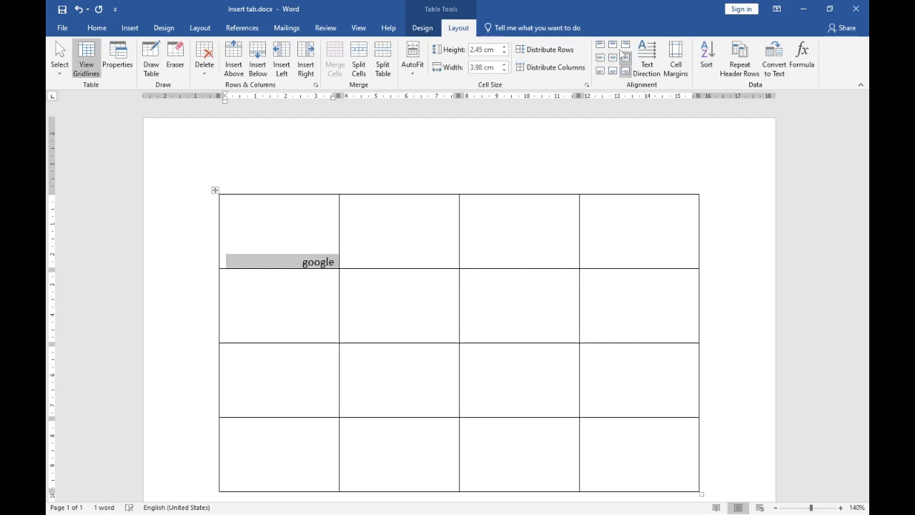
{"action": "left_click", "coordinate": [625, 57]}
Step: Cycle the text direction of the "google" cell through its vertical orientations and back to horizontal
{"action": "left_click", "coordinate": [652, 75]}
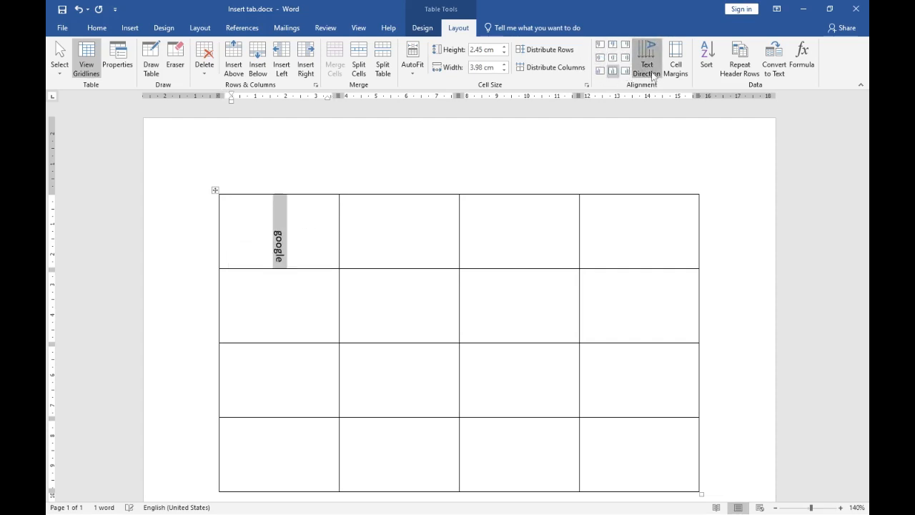
{"action": "left_click", "coordinate": [652, 75]}
{"action": "left_click", "coordinate": [651, 75]}
{"action": "left_click", "coordinate": [652, 75]}
{"action": "left_click", "coordinate": [652, 75]}
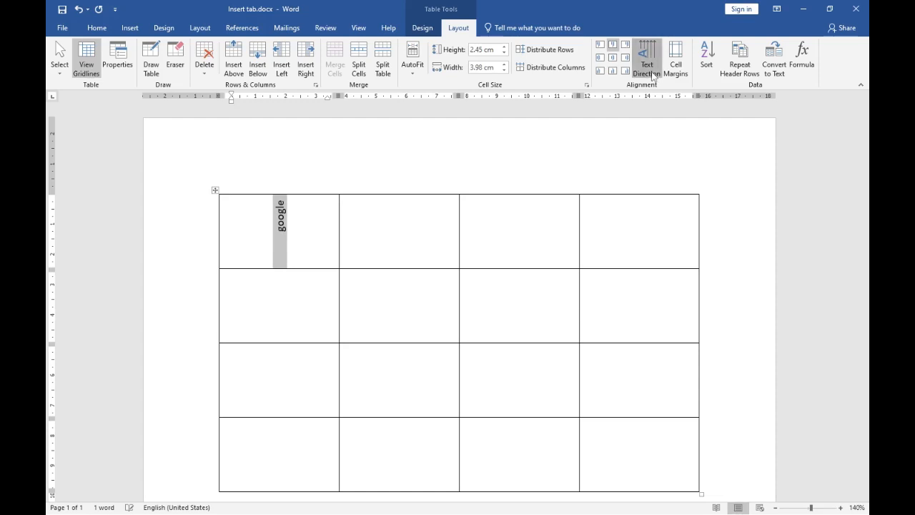
{"action": "left_click", "coordinate": [651, 75]}
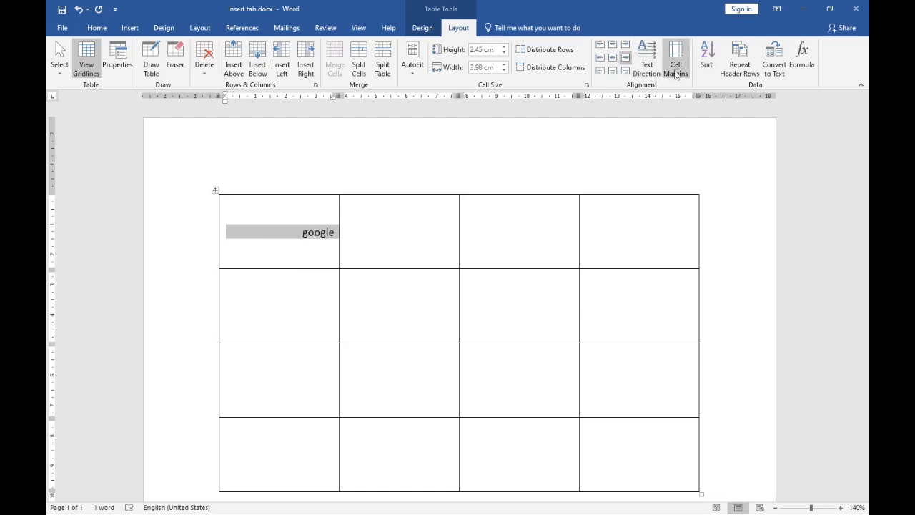
Step: View the table's cell margin settings and close them without changes
{"action": "left_click", "coordinate": [677, 68]}
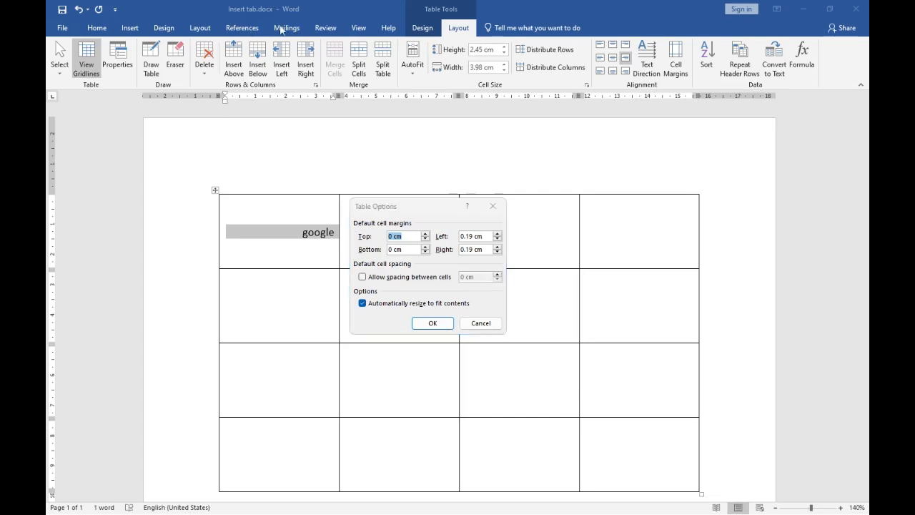
{"action": "left_click", "coordinate": [480, 322]}
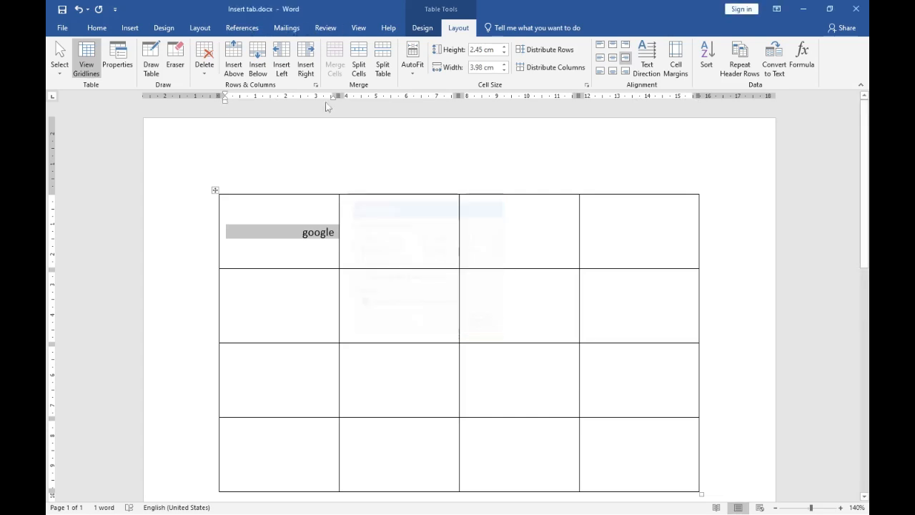
Step: Hide the document ruler and show it again
{"action": "left_click", "coordinate": [327, 32]}
{"action": "left_click", "coordinate": [356, 33]}
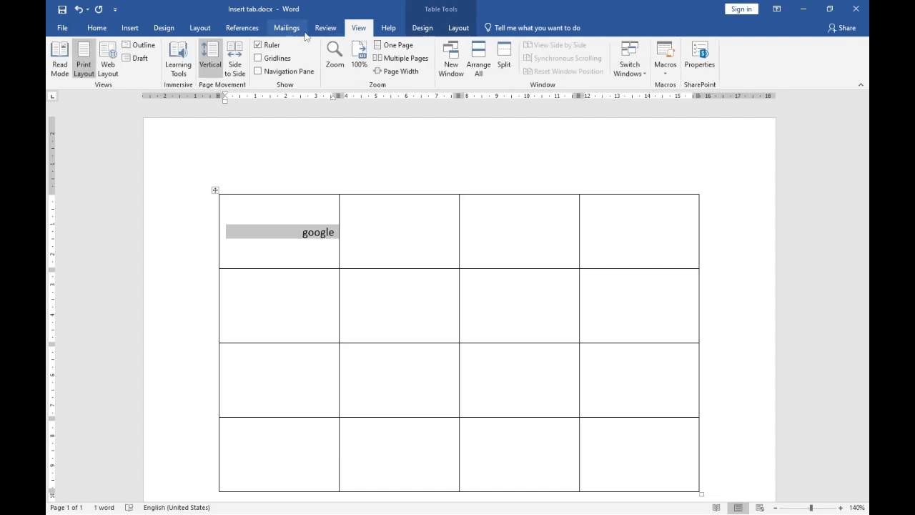
{"action": "left_click", "coordinate": [266, 47]}
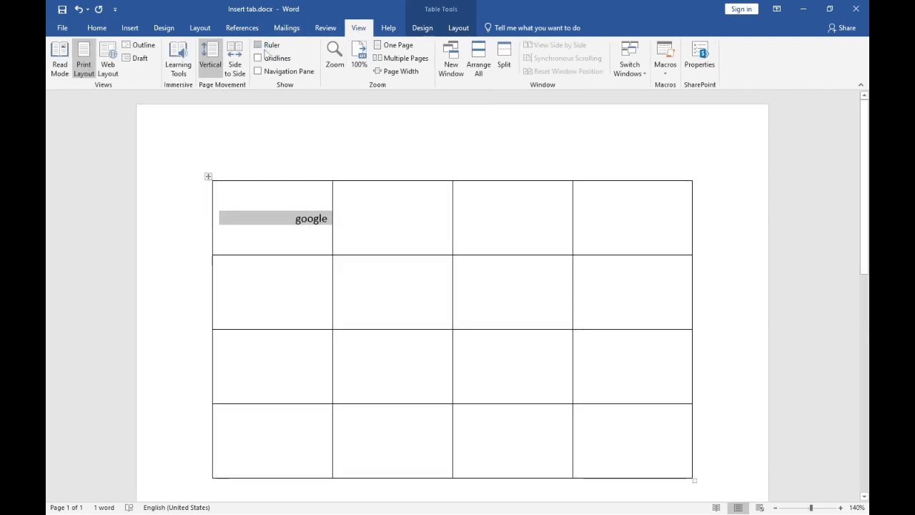
{"action": "left_click", "coordinate": [265, 45]}
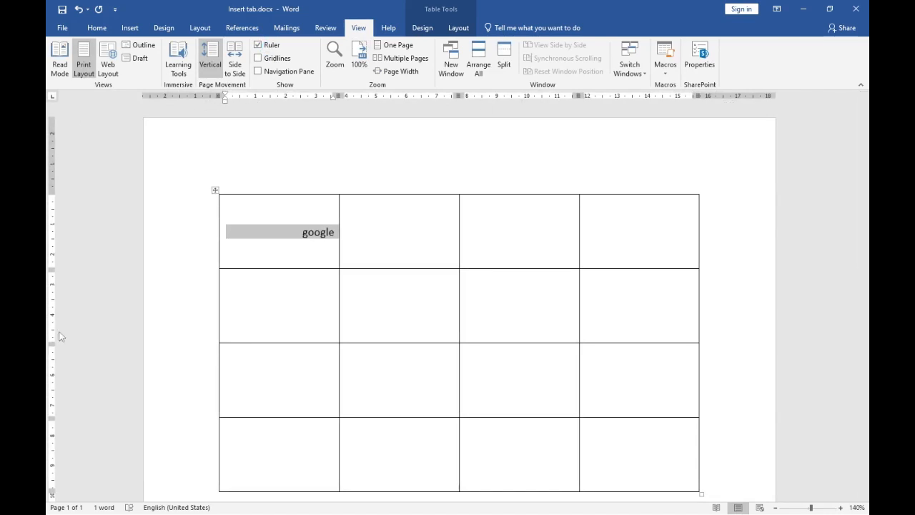
Step: Review the default cell margins, cell spacing and automatic resizing options of the table without changing any
{"action": "left_click", "coordinate": [463, 31]}
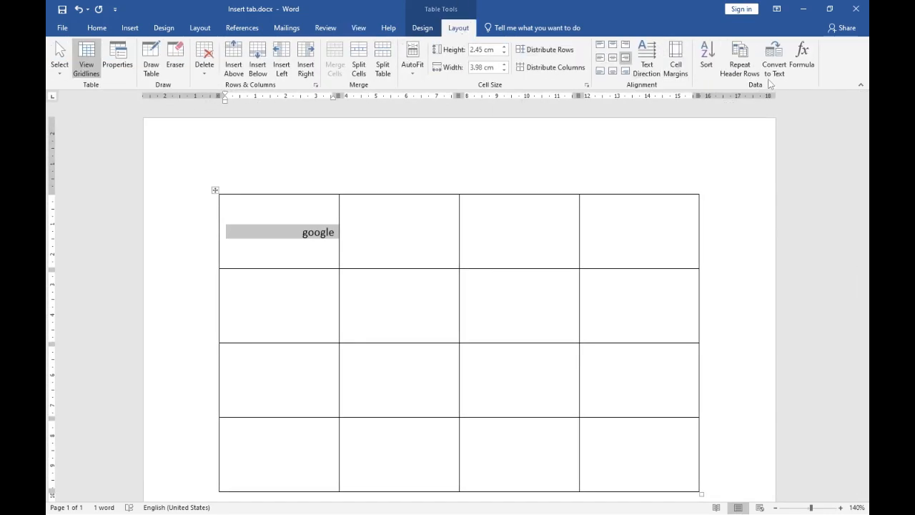
{"action": "left_click", "coordinate": [675, 63]}
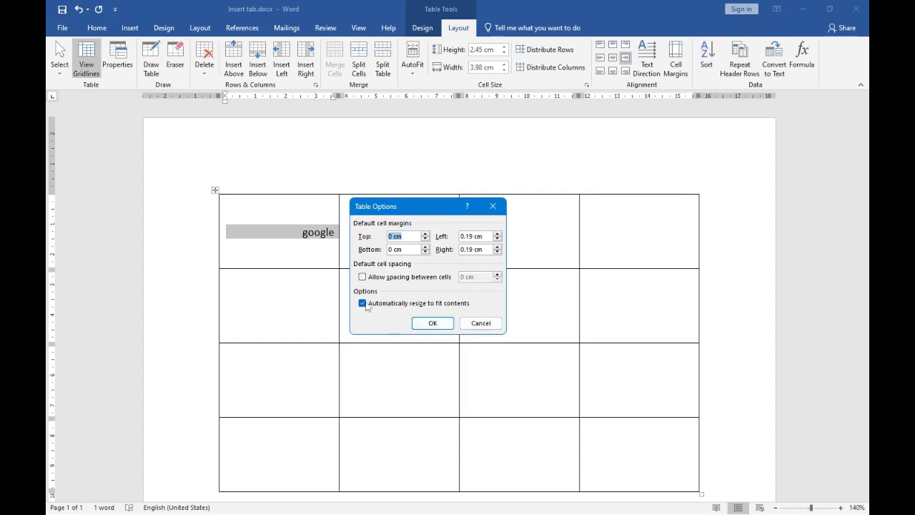
{"action": "left_click", "coordinate": [481, 323]}
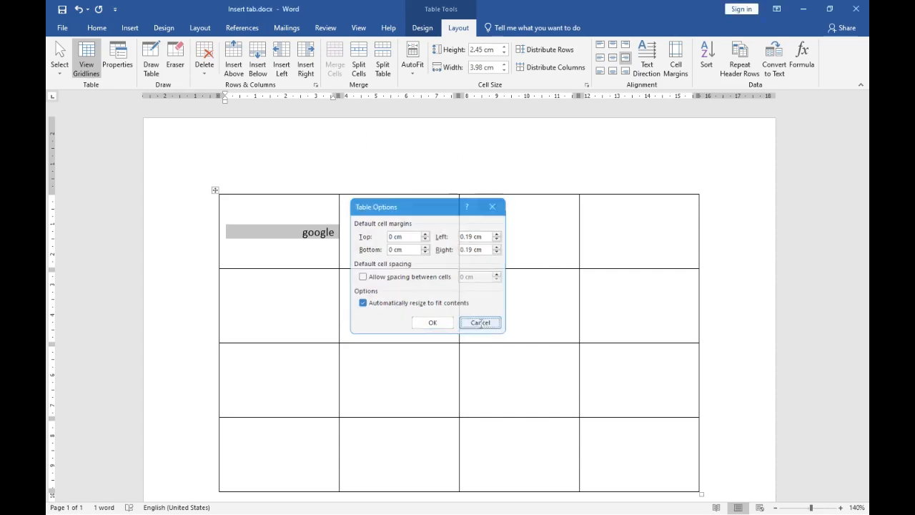
{"action": "left_click", "coordinate": [675, 61]}
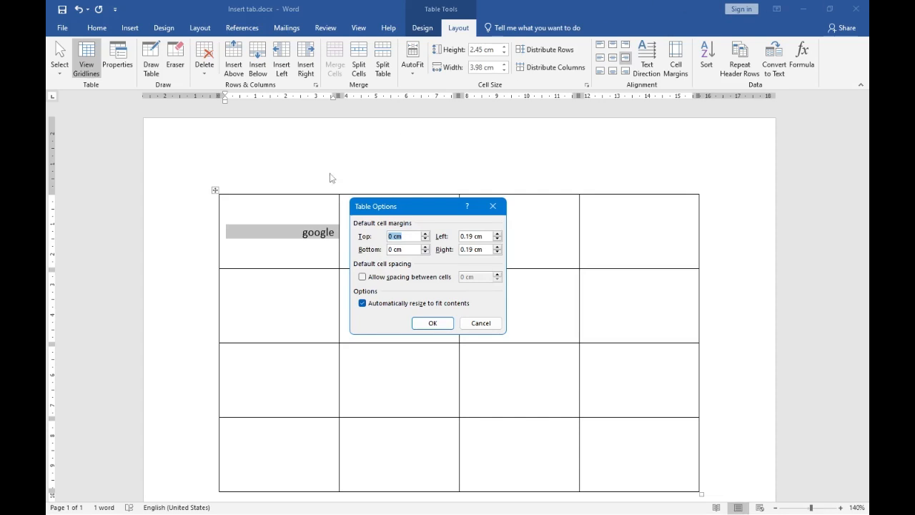
{"action": "left_click", "coordinate": [480, 326]}
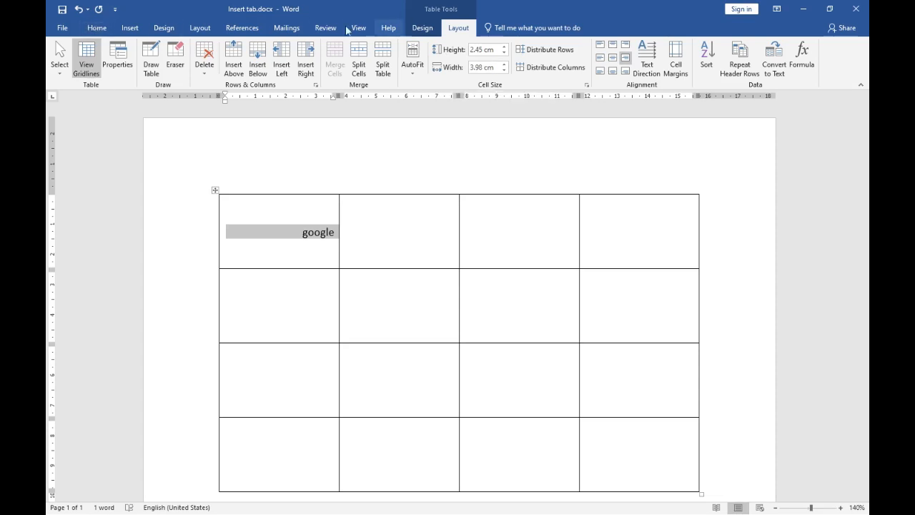
Step: Review the border types and the additional underline settings in the Font dialog without applying any
{"action": "left_click", "coordinate": [88, 28]}
{"action": "left_click", "coordinate": [409, 66]}
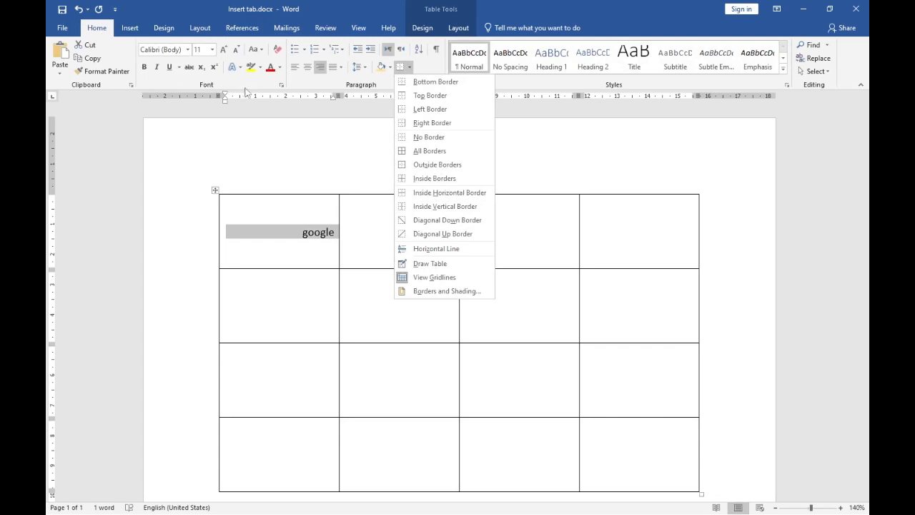
{"action": "left_click", "coordinate": [245, 91]}
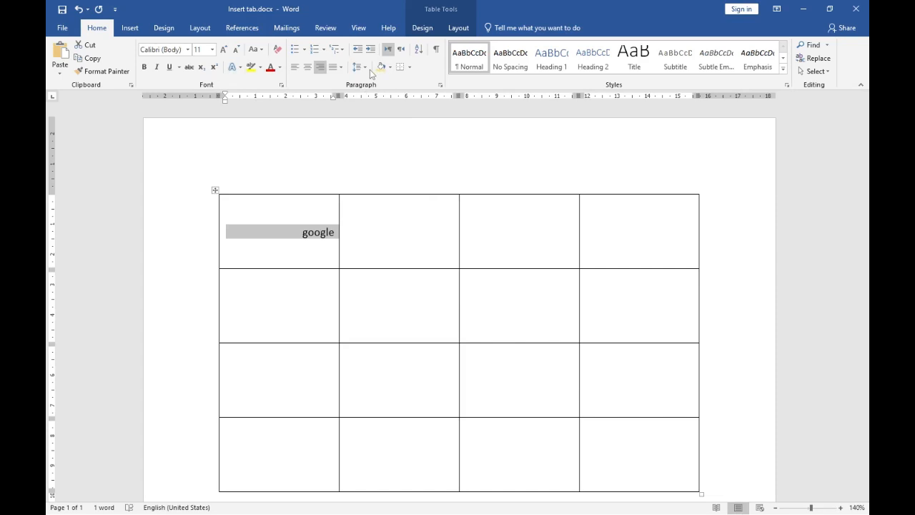
{"action": "left_click", "coordinate": [180, 67]}
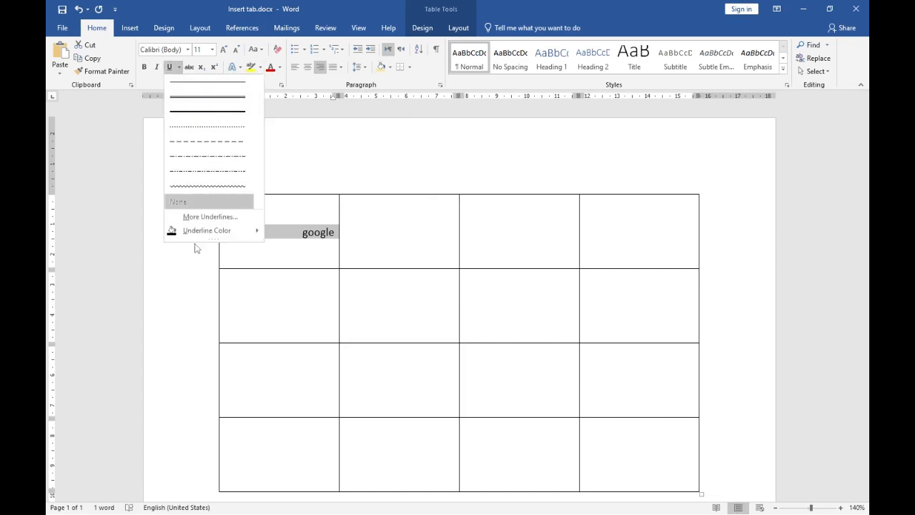
{"action": "left_click", "coordinate": [203, 218]}
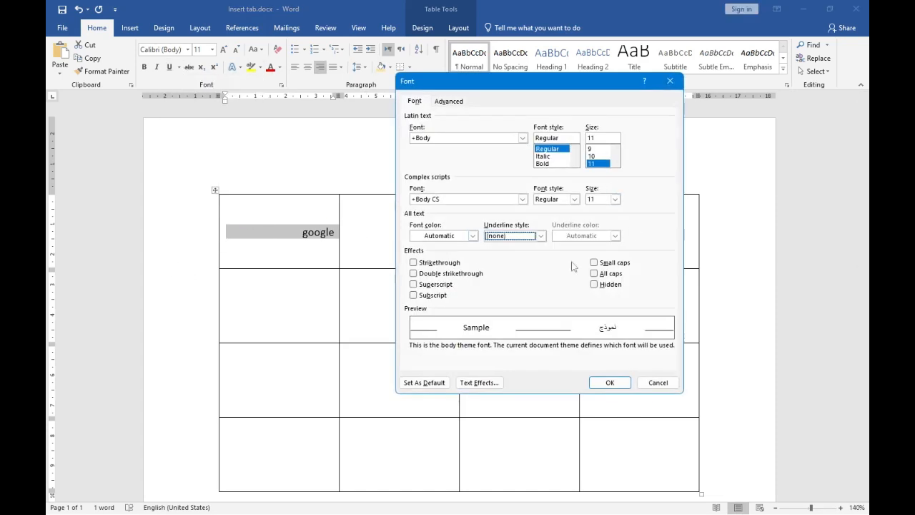
{"action": "left_click", "coordinate": [657, 383]}
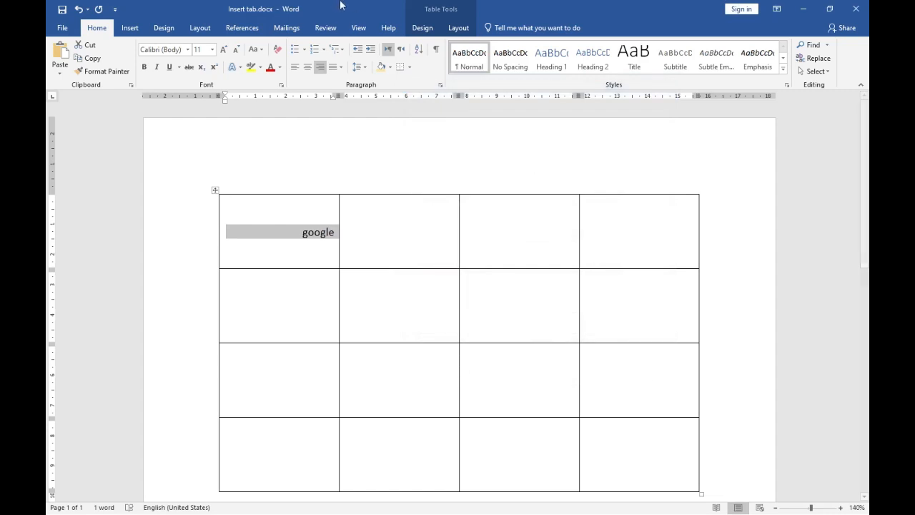
Step: Review the table's Sort options for sort column, type and ascending or descending order without sorting
{"action": "left_click", "coordinate": [458, 27]}
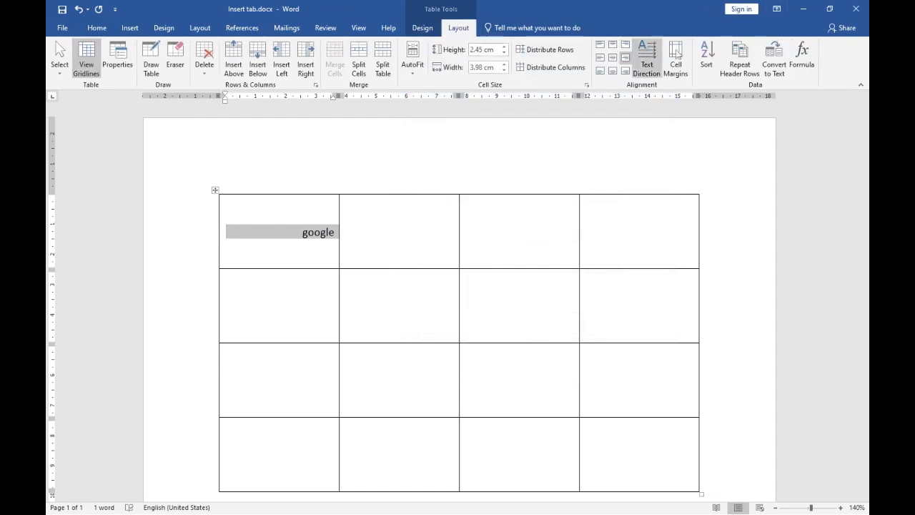
{"action": "left_click", "coordinate": [710, 74]}
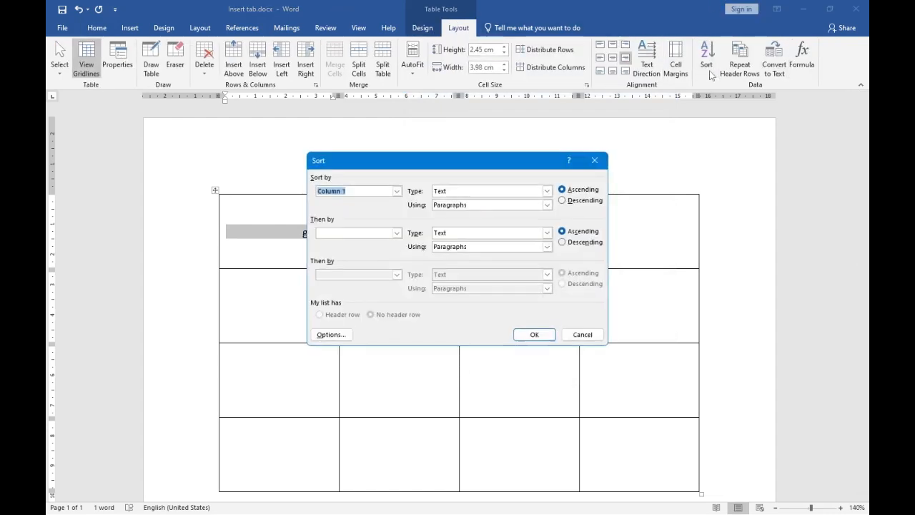
{"action": "left_click", "coordinate": [578, 334]}
{"action": "left_click", "coordinate": [96, 27]}
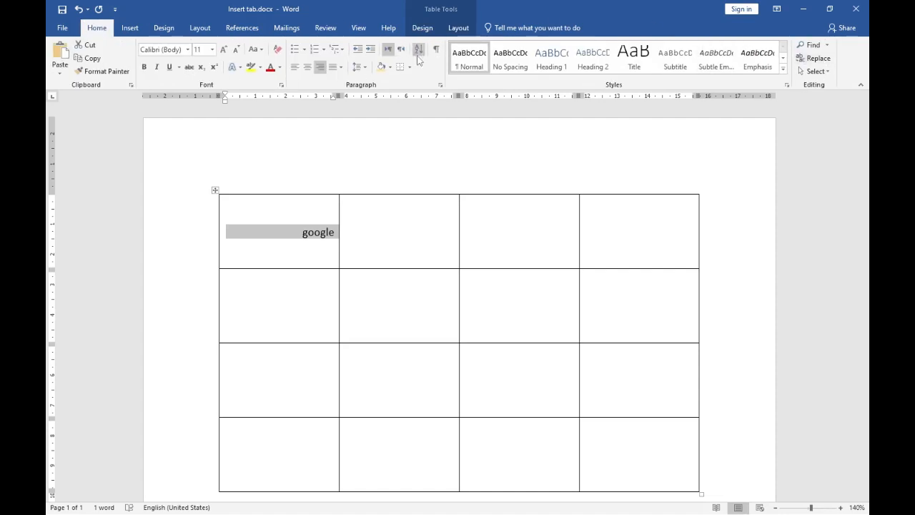
{"action": "left_click", "coordinate": [458, 28]}
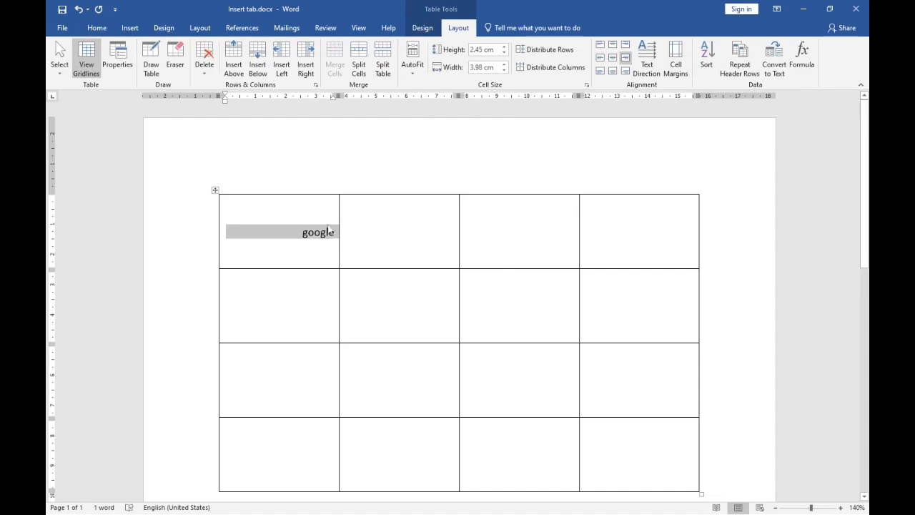
{"action": "left_click", "coordinate": [706, 63]}
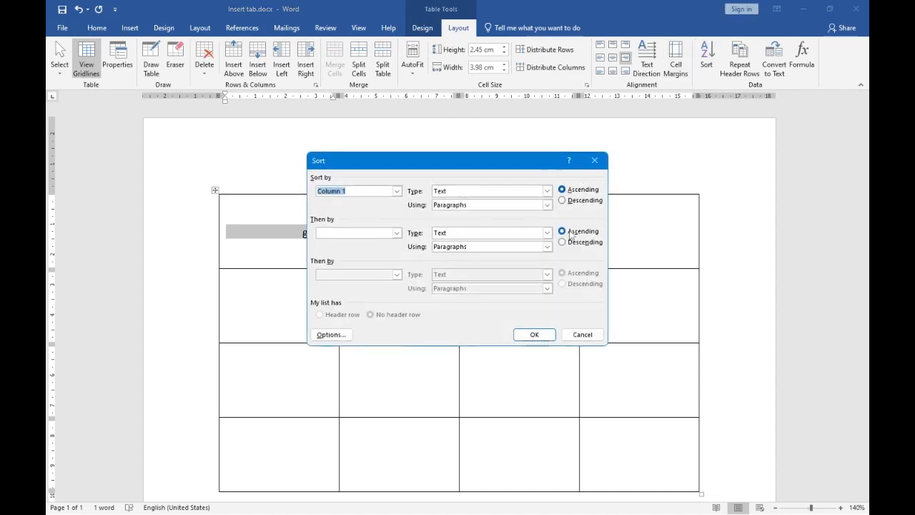
{"action": "left_click", "coordinate": [577, 339]}
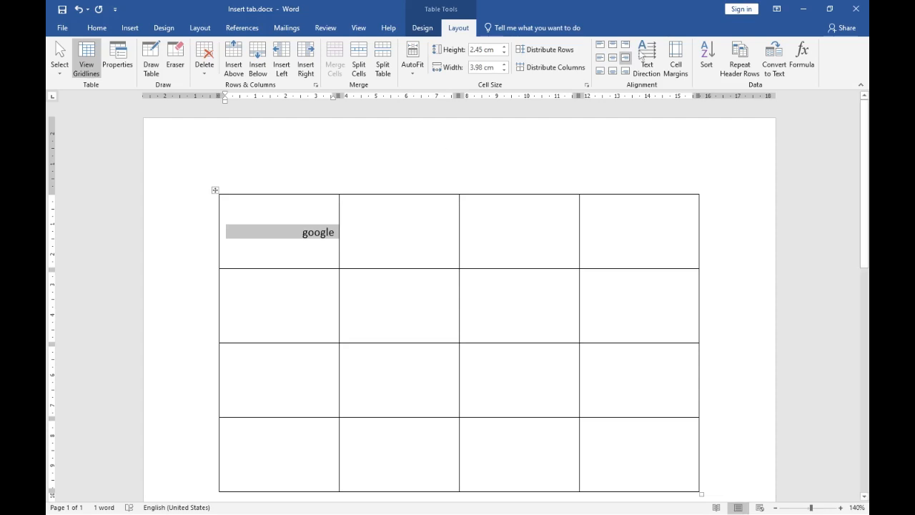
Step: Turn on Repeat Header Rows for the first row and move "google" to the third cell of the second row
{"action": "left_click", "coordinate": [741, 68]}
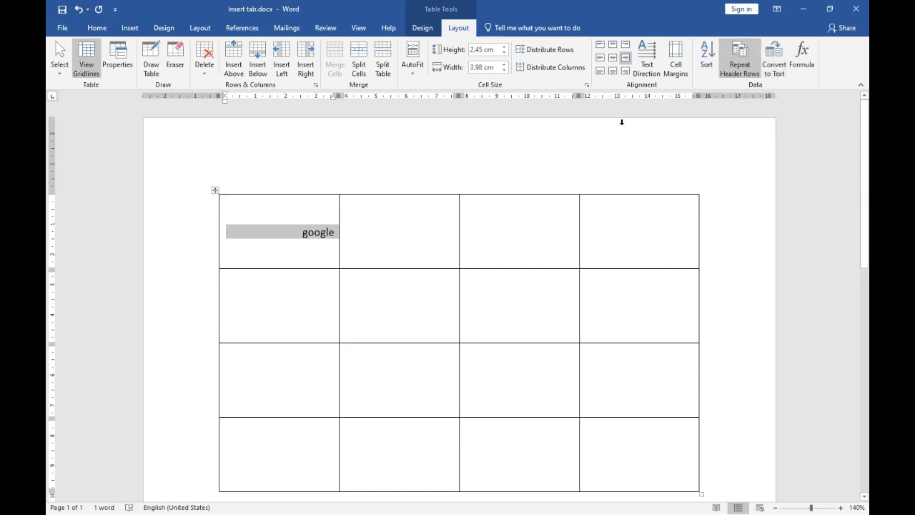
{"action": "left_click_drag", "start_coordinate": [258, 232], "coordinate": [662, 367]}
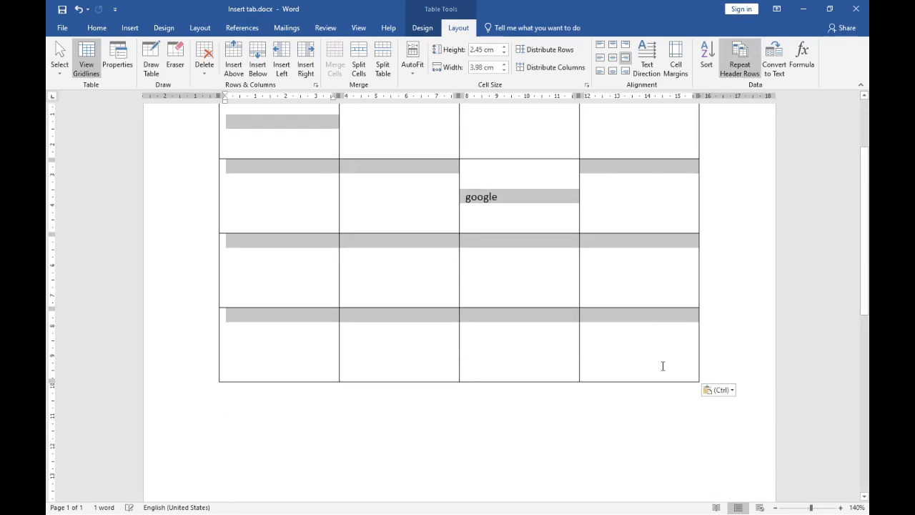
Step: Try to convert the whole table to text separated with tabs and undo the conversion
{"action": "scroll", "coordinate": [469, 235], "scroll_direction": "up", "scroll_amount": 2}
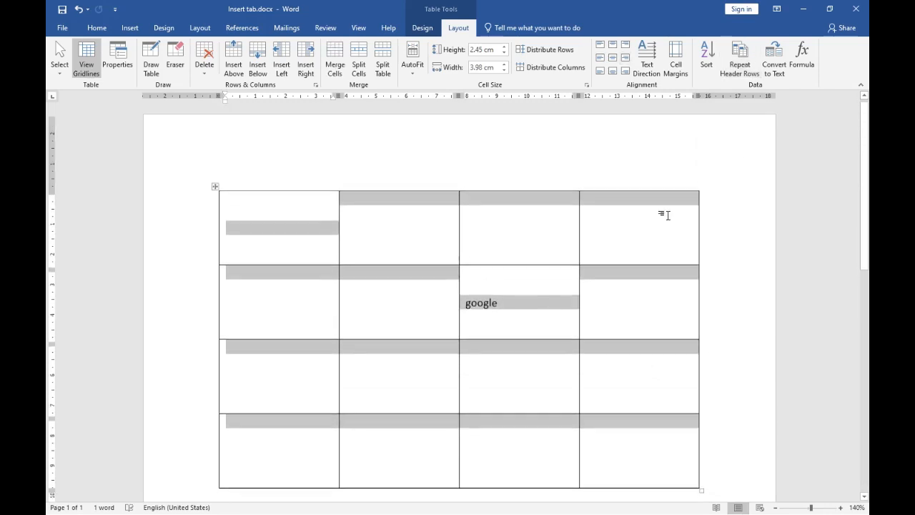
{"action": "left_click", "coordinate": [774, 65]}
{"action": "left_click", "coordinate": [446, 296]}
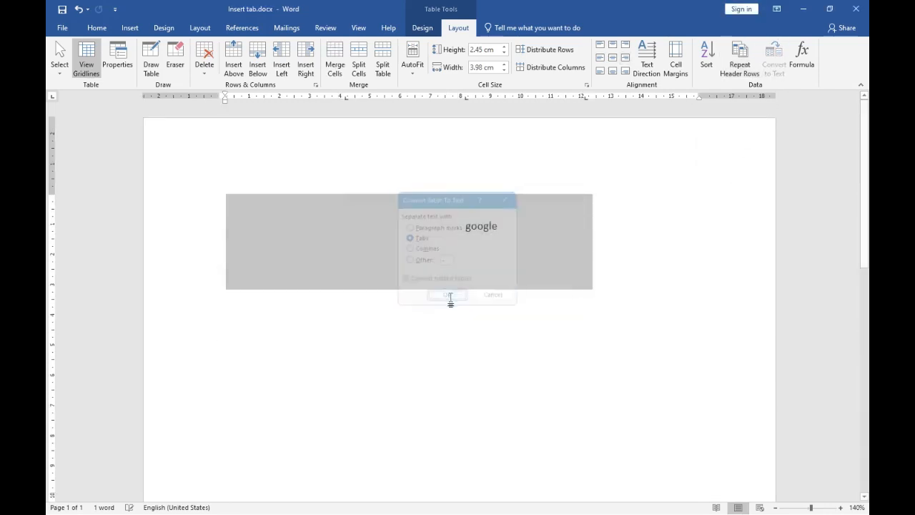
{"action": "key", "text": "ctrl+z"}
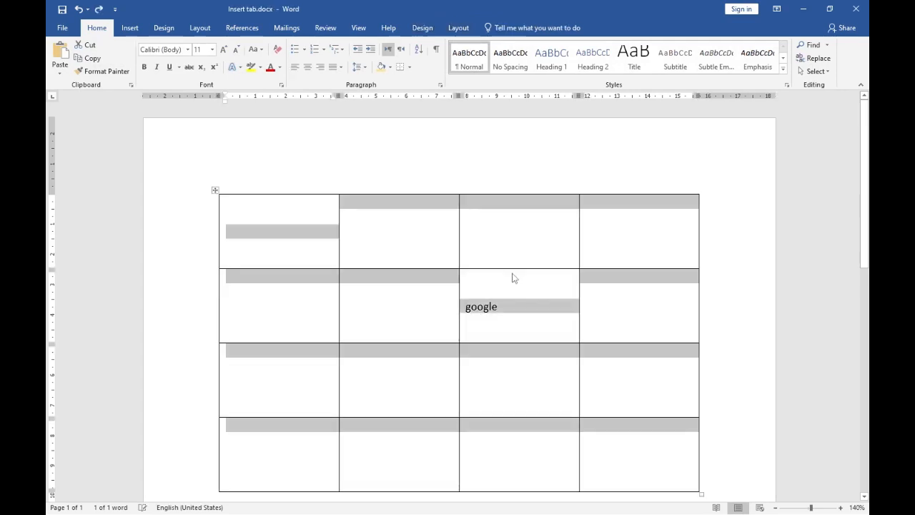
Step: Undo the move of "google" to the second row and clear the contents of all the table's cells
{"action": "left_click", "coordinate": [250, 215]}
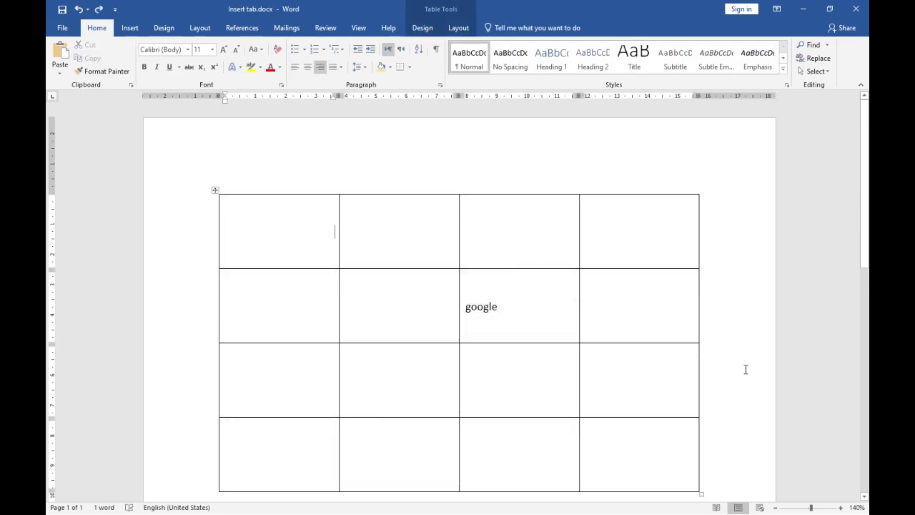
{"action": "key", "text": "ctrl+z"}
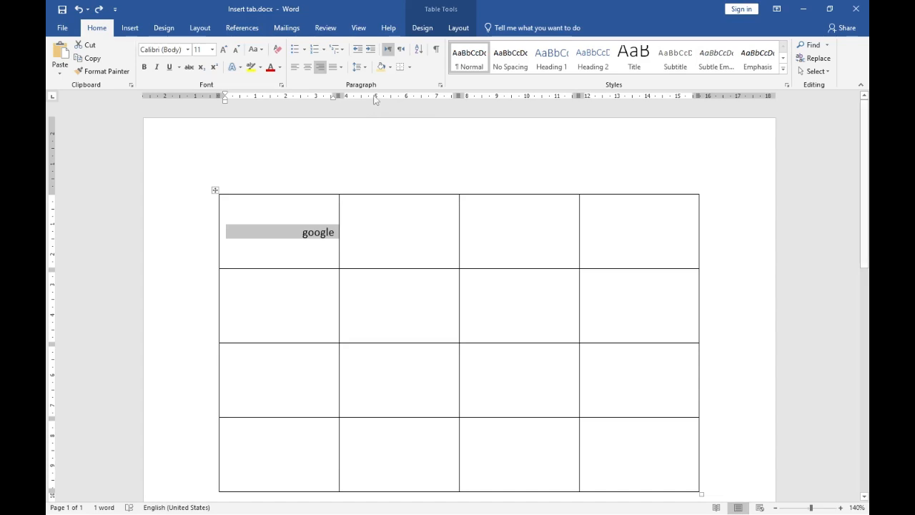
{"action": "left_click", "coordinate": [458, 28]}
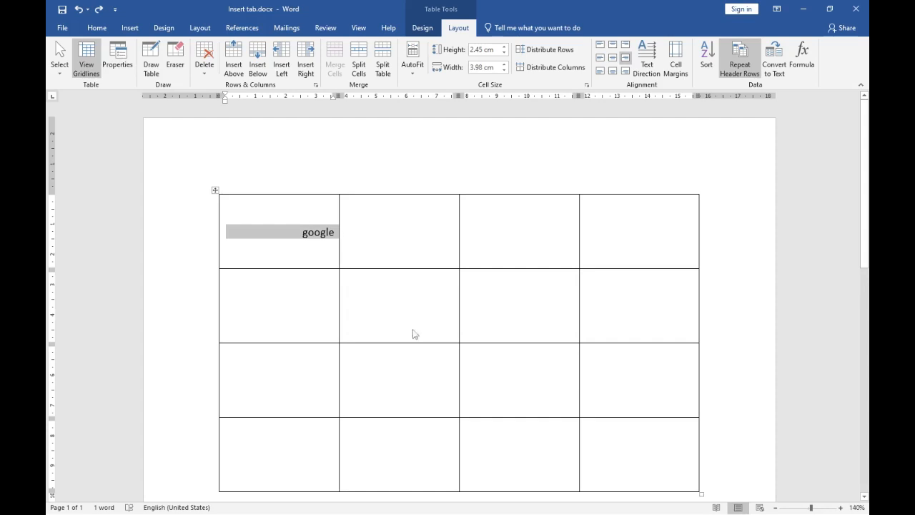
{"action": "left_click_drag", "start_coordinate": [290, 228], "coordinate": [619, 476]}
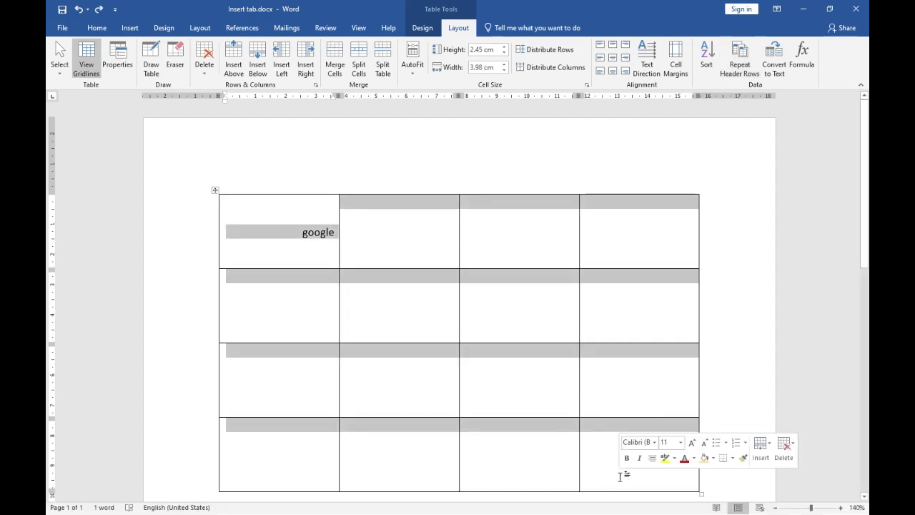
{"action": "key", "text": "Delete"}
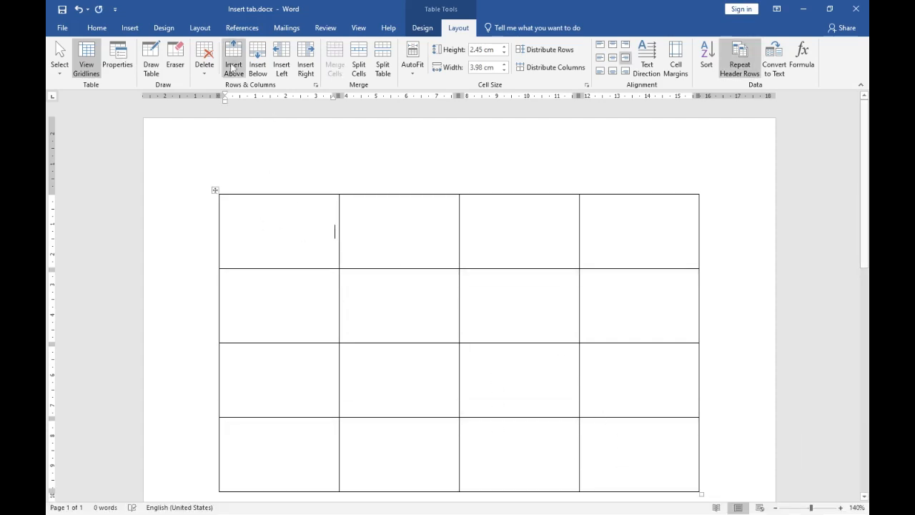
Step: Delete the whole table from the document
{"action": "left_click_drag", "start_coordinate": [245, 227], "coordinate": [680, 418]}
{"action": "left_click", "coordinate": [204, 65]}
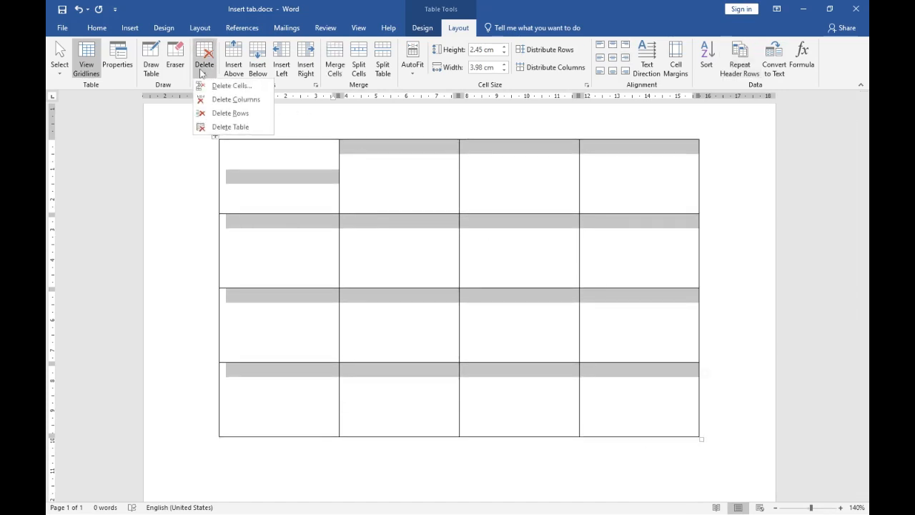
{"action": "left_click", "coordinate": [221, 127]}
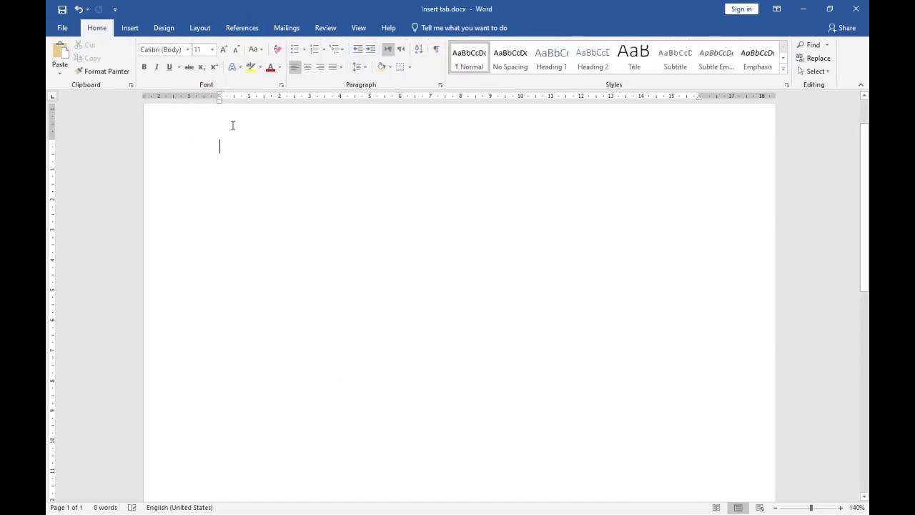
Step: Insert the picture Screenshot (19).png from the Screenshots folder inside Pictures
{"action": "left_click", "coordinate": [142, 29]}
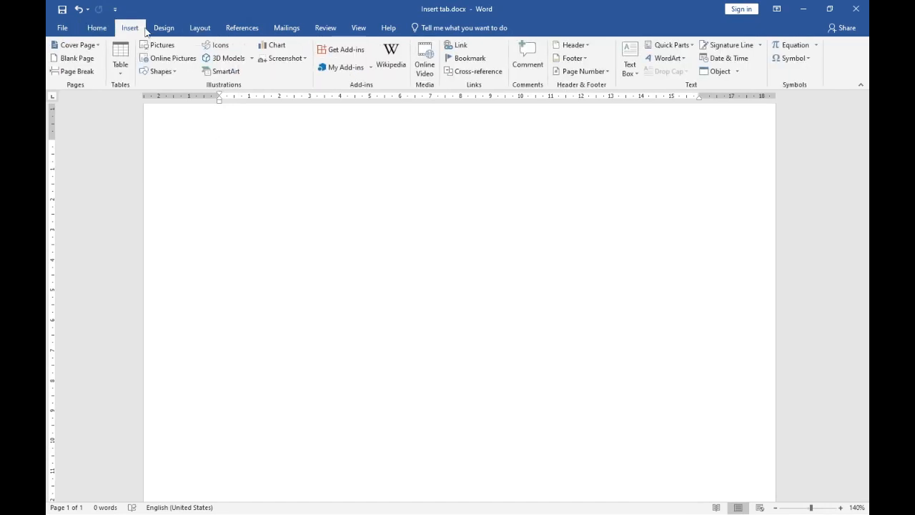
{"action": "left_click", "coordinate": [163, 47]}
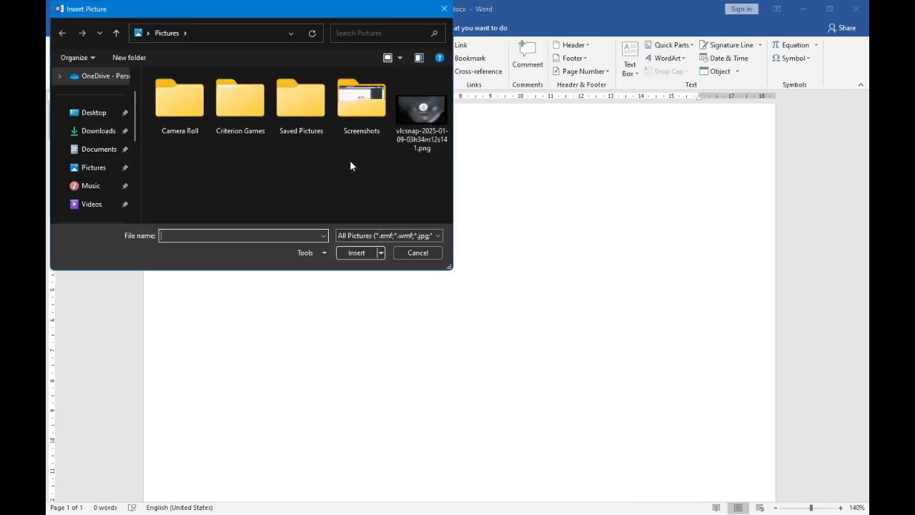
{"action": "double_click", "coordinate": [371, 130]}
{"action": "scroll", "coordinate": [307, 153], "scroll_direction": "down", "scroll_amount": 3}
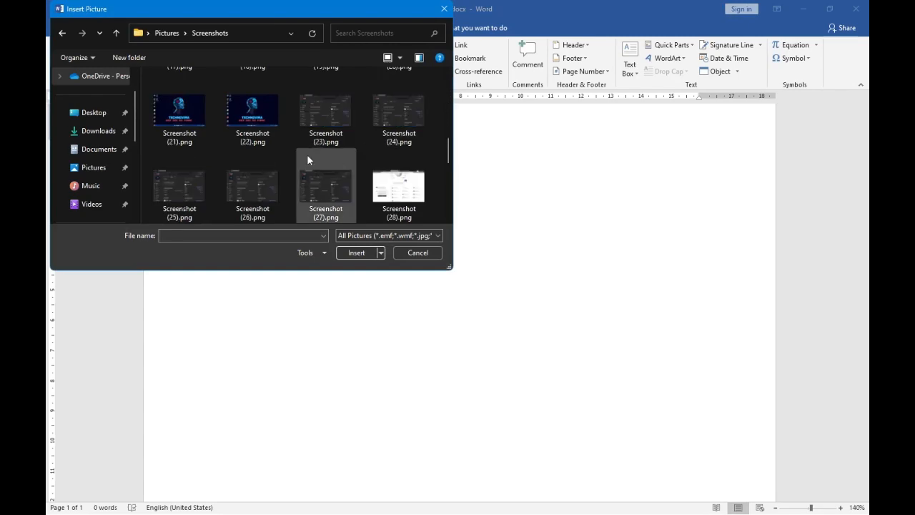
{"action": "left_click", "coordinate": [342, 172]}
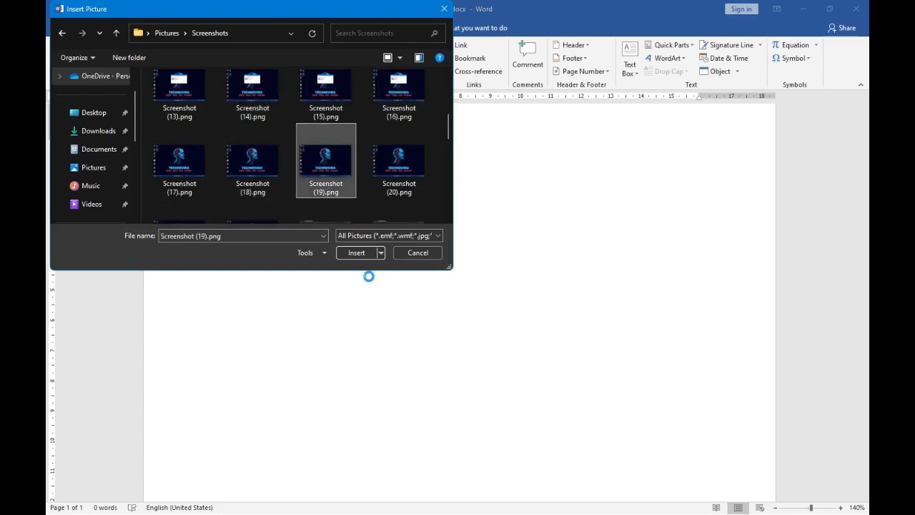
{"action": "left_click", "coordinate": [369, 255]}
{"action": "scroll", "coordinate": [336, 272], "scroll_direction": "up", "scroll_amount": 1}
{"action": "scroll", "coordinate": [327, 284], "scroll_direction": "down", "scroll_amount": 1}
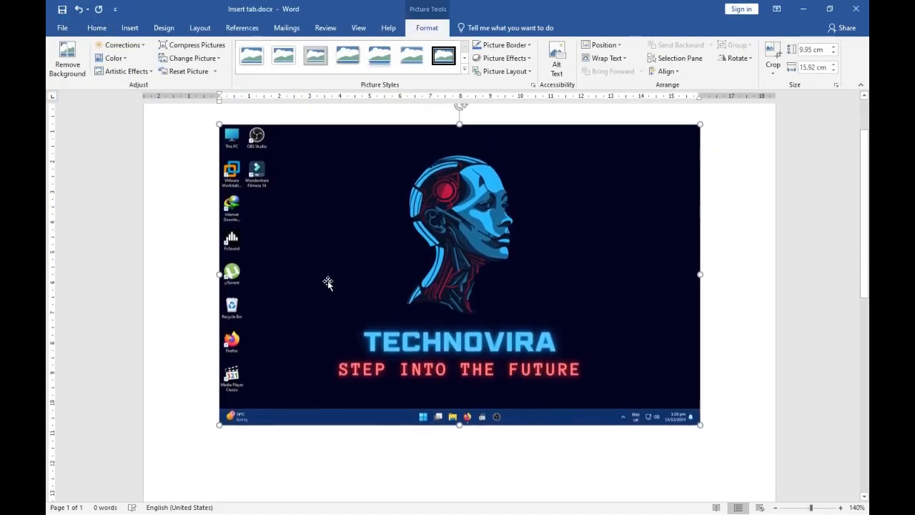
{"action": "scroll", "coordinate": [328, 286], "scroll_direction": "up", "scroll_amount": 2}
{"action": "scroll", "coordinate": [329, 291], "scroll_direction": "down", "scroll_amount": 1}
{"action": "scroll", "coordinate": [328, 290], "scroll_direction": "up", "scroll_amount": 2}
{"action": "scroll", "coordinate": [329, 290], "scroll_direction": "down", "scroll_amount": 4}
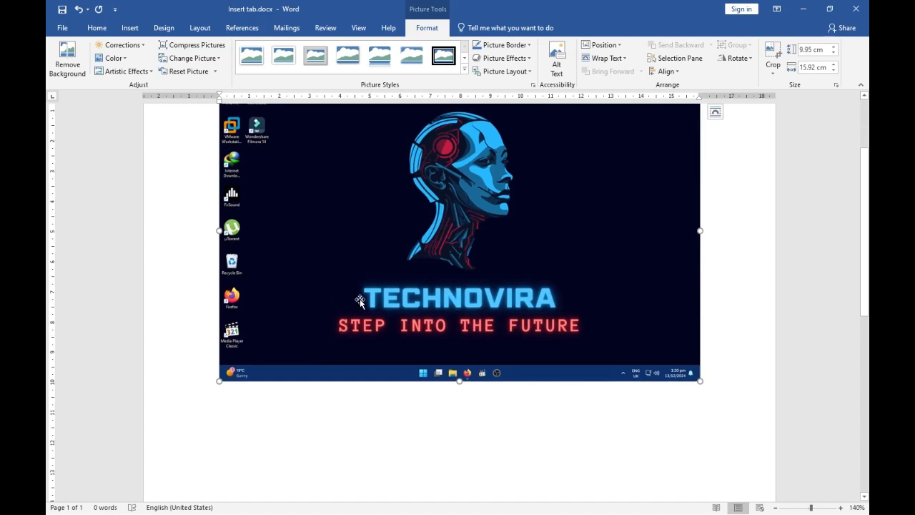
{"action": "scroll", "coordinate": [366, 293], "scroll_direction": "up", "scroll_amount": 3}
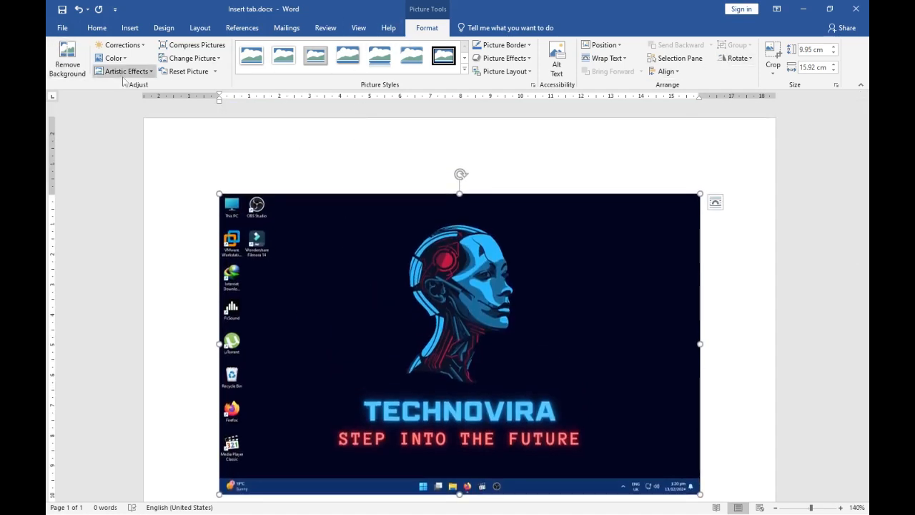
Step: Start removing the picture's background and mark the TECHNOVIRA title, the tagline and an outline around the head and text as areas to keep
{"action": "left_click", "coordinate": [83, 78]}
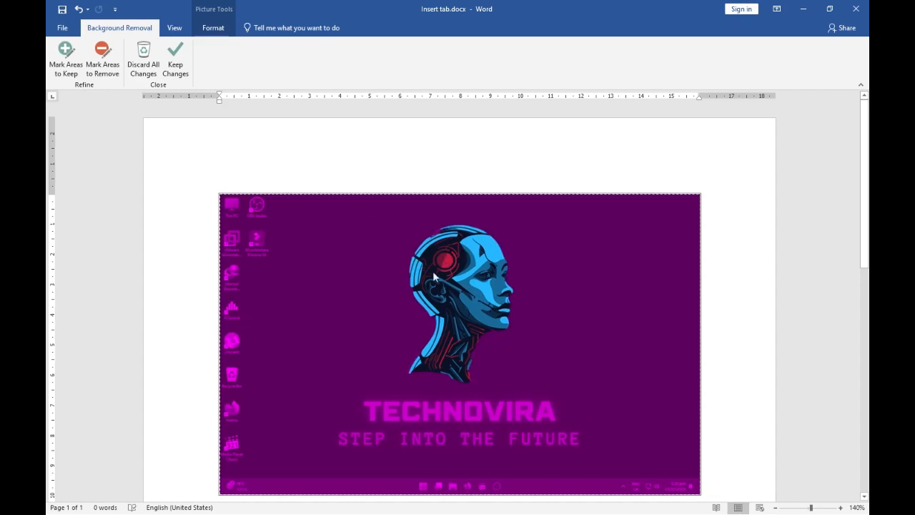
{"action": "left_click", "coordinate": [62, 71]}
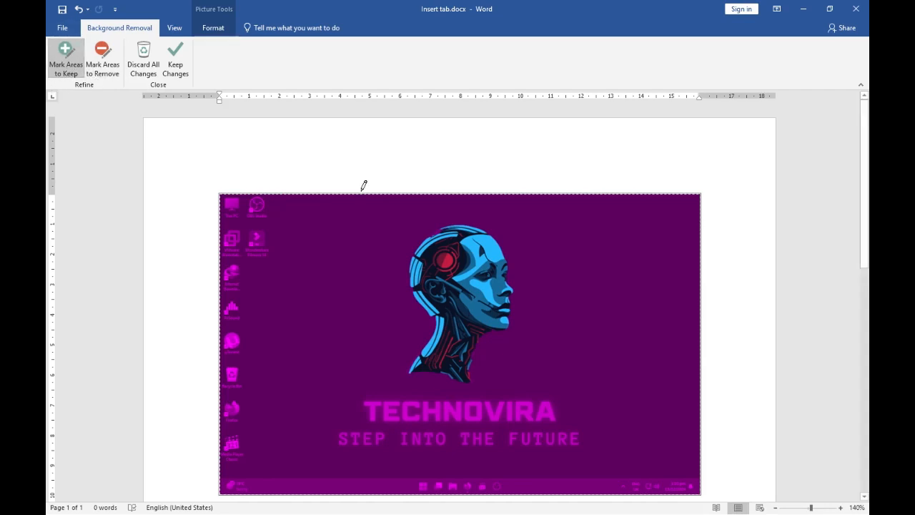
{"action": "scroll", "coordinate": [333, 210], "scroll_direction": "down", "scroll_amount": 3}
{"action": "mouse_move", "coordinate": [365, 288]}
{"action": "left_mouse_down"}
{"action": "mouse_move", "coordinate": [421, 301]}
{"action": "mouse_move", "coordinate": [535, 294]}
{"action": "left_mouse_up"}
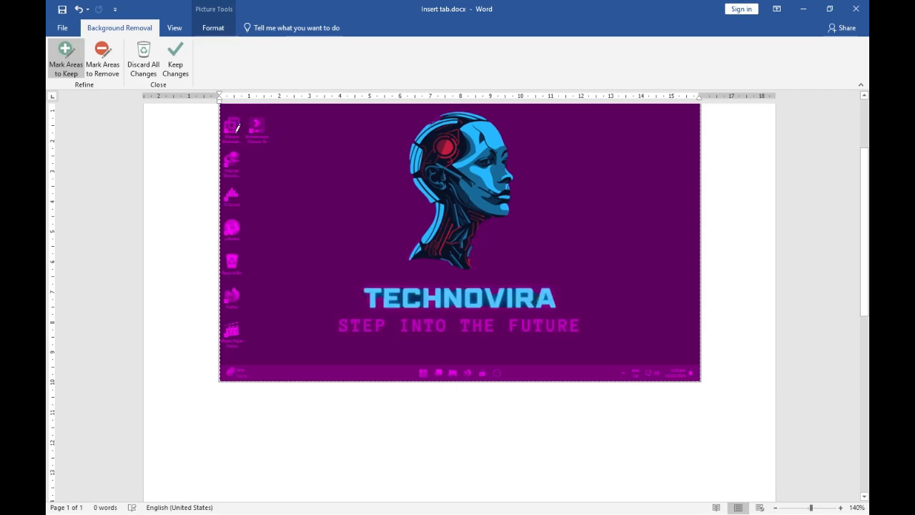
{"action": "left_click_drag", "start_coordinate": [344, 323], "coordinate": [594, 321]}
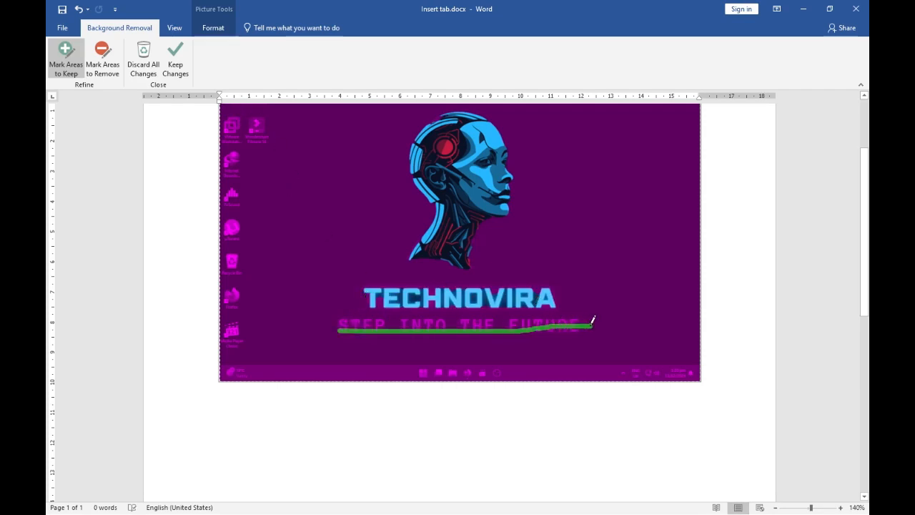
{"action": "mouse_move", "coordinate": [366, 270]}
{"action": "left_mouse_down"}
{"action": "mouse_move", "coordinate": [345, 286]}
{"action": "mouse_move", "coordinate": [334, 330]}
{"action": "mouse_move", "coordinate": [520, 346]}
{"action": "mouse_move", "coordinate": [619, 304]}
{"action": "mouse_move", "coordinate": [386, 266]}
{"action": "left_mouse_up"}
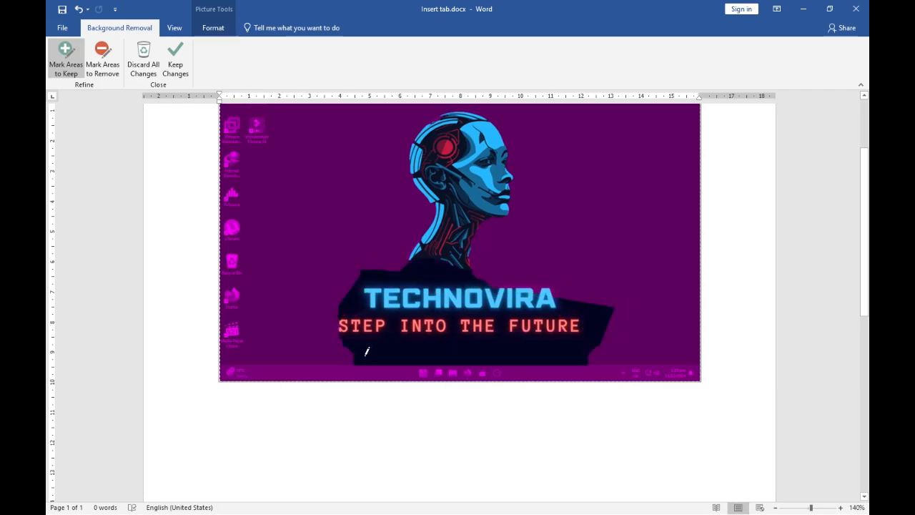
{"action": "mouse_move", "coordinate": [366, 351]}
{"action": "left_mouse_down"}
{"action": "mouse_move", "coordinate": [364, 180]}
{"action": "mouse_move", "coordinate": [422, 118]}
{"action": "left_mouse_up"}
{"action": "mouse_move", "coordinate": [509, 122]}
{"action": "left_mouse_down"}
{"action": "mouse_move", "coordinate": [617, 302]}
{"action": "mouse_move", "coordinate": [550, 394]}
{"action": "left_mouse_up"}
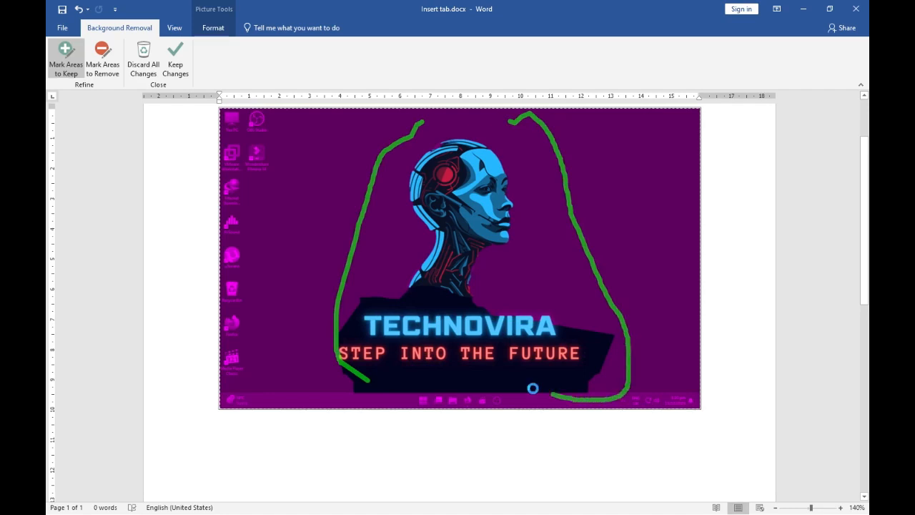
Step: Try to mark the areas above the head and on both sides of it as areas to keep, and apply the background removal
{"action": "left_click_drag", "start_coordinate": [539, 126], "coordinate": [447, 109]}
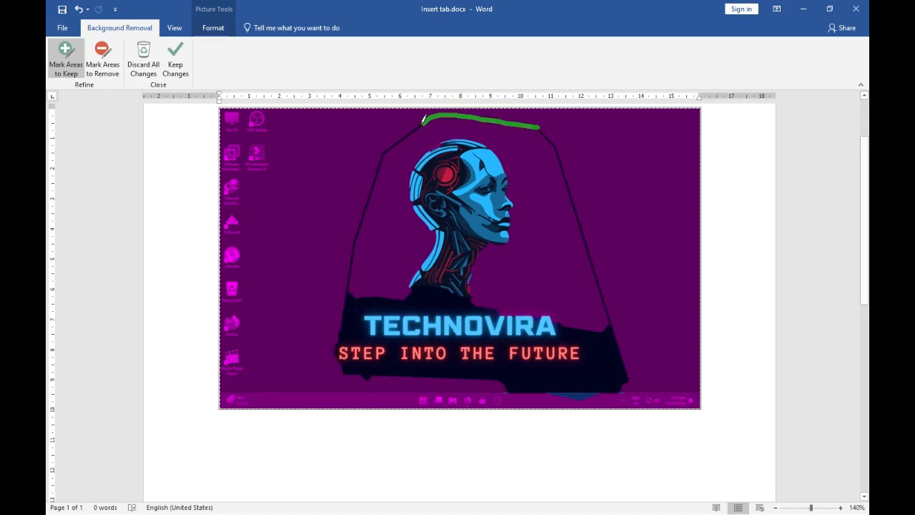
{"action": "mouse_move", "coordinate": [425, 138]}
{"action": "left_mouse_down"}
{"action": "mouse_move", "coordinate": [380, 245]}
{"action": "mouse_move", "coordinate": [513, 254]}
{"action": "left_mouse_up"}
{"action": "left_click_drag", "start_coordinate": [471, 147], "coordinate": [377, 286]}
{"action": "mouse_move", "coordinate": [461, 166]}
{"action": "left_mouse_down"}
{"action": "mouse_move", "coordinate": [409, 309]}
{"action": "mouse_move", "coordinate": [436, 284]}
{"action": "mouse_move", "coordinate": [395, 326]}
{"action": "mouse_move", "coordinate": [423, 343]}
{"action": "mouse_move", "coordinate": [481, 337]}
{"action": "left_mouse_up"}
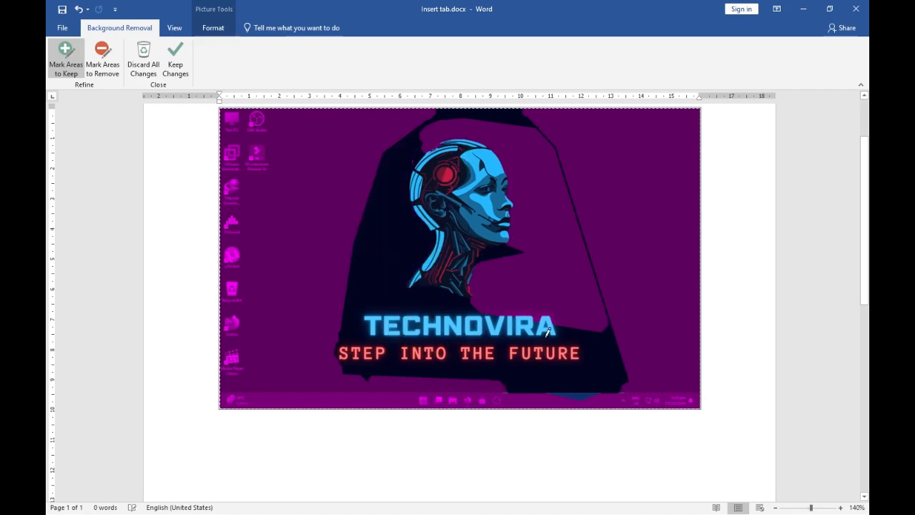
{"action": "left_click_drag", "start_coordinate": [589, 333], "coordinate": [482, 60]}
{"action": "left_click_drag", "start_coordinate": [560, 286], "coordinate": [466, 71]}
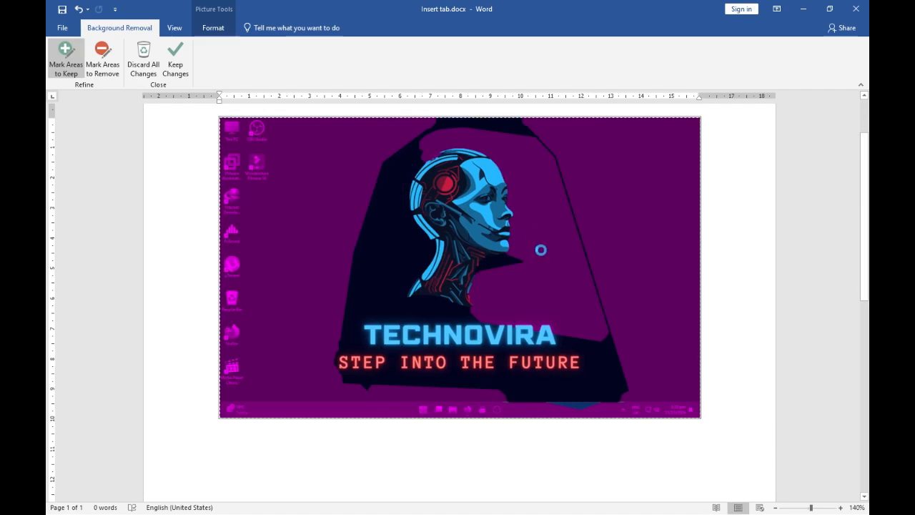
{"action": "left_click_drag", "start_coordinate": [519, 186], "coordinate": [529, 261]}
{"action": "left_click_drag", "start_coordinate": [572, 296], "coordinate": [500, 159]}
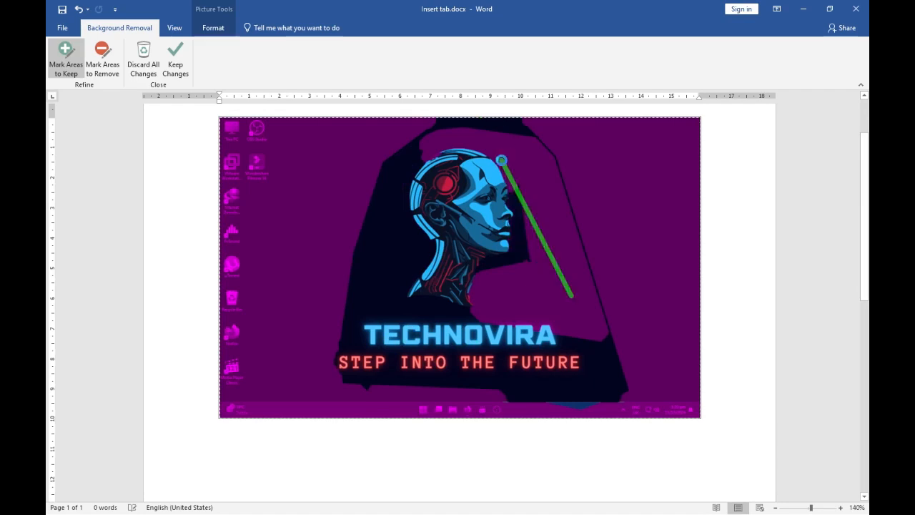
{"action": "left_click_drag", "start_coordinate": [575, 272], "coordinate": [520, 157]}
{"action": "left_click_drag", "start_coordinate": [563, 253], "coordinate": [538, 173]}
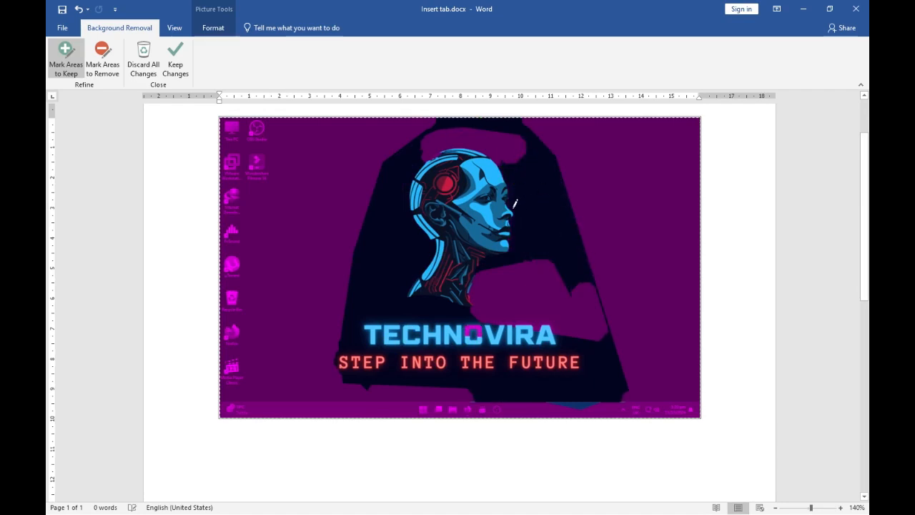
{"action": "left_click", "coordinate": [176, 61]}
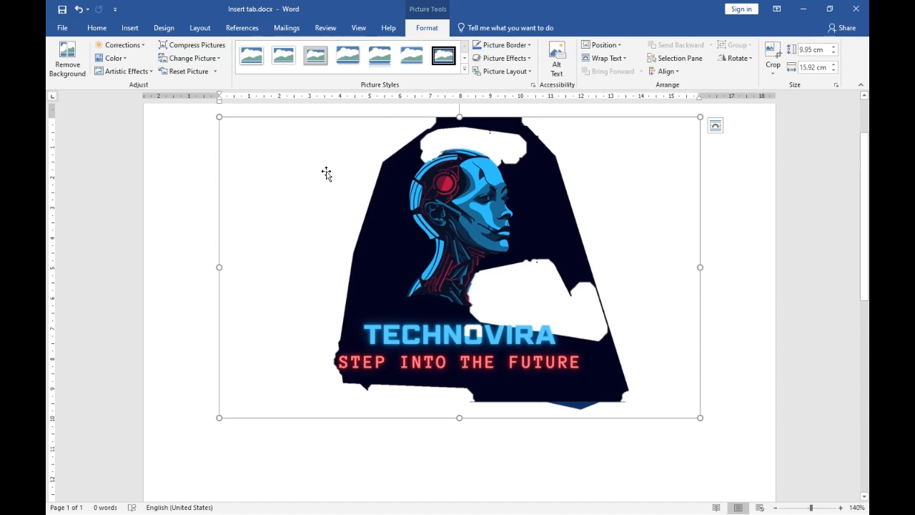
Step: Undo the keep markings above and beside the head, back to the outline around the head and text
{"action": "key", "text": "ctrl+z"}
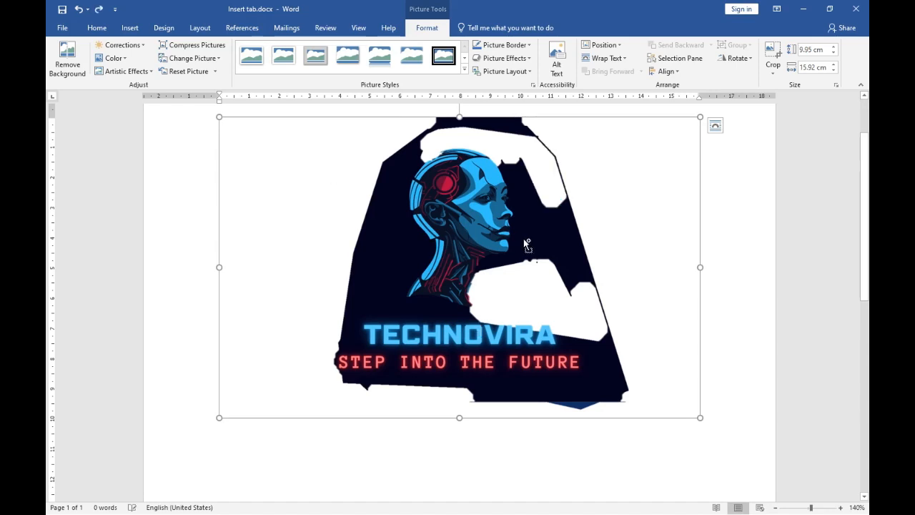
{"action": "key", "text": "ctrl+z"}
{"action": "key", "text": "ctrl+z"}
{"action": "key", "text": "ctrl+z"}
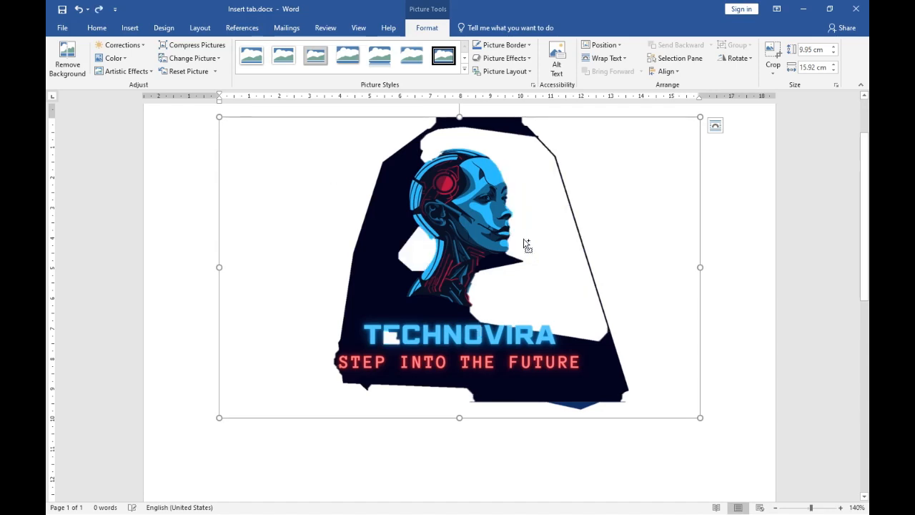
{"action": "key", "text": "ctrl+z"}
{"action": "key", "text": "ctrl+z"}
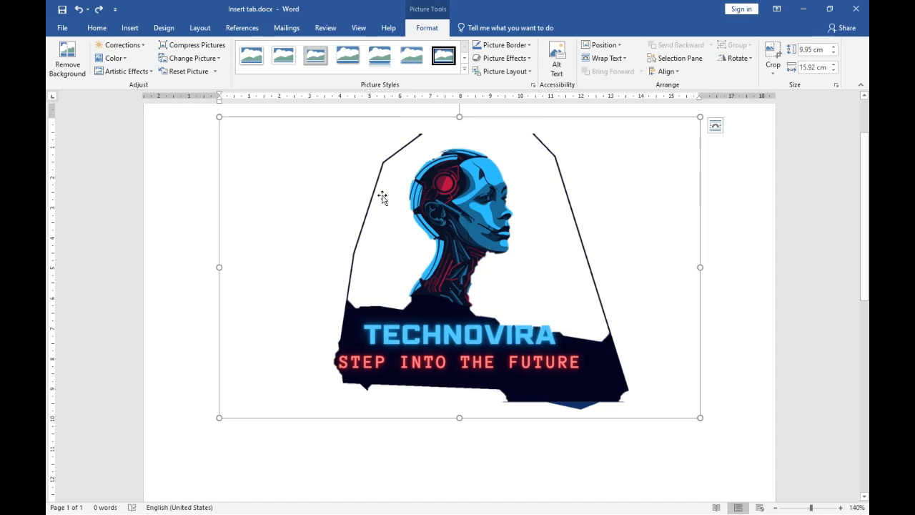
Step: Reopen the picture's background removal and mark the robot's face and head as areas to remove
{"action": "left_click", "coordinate": [68, 59]}
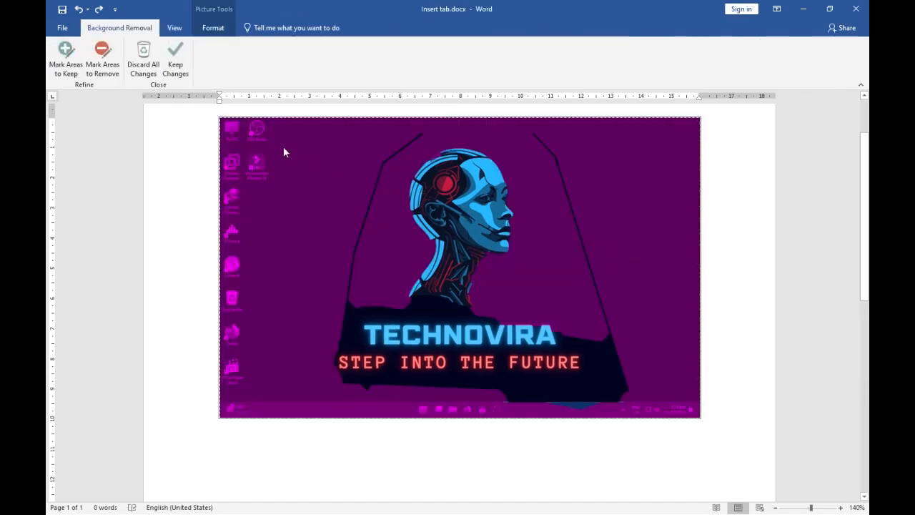
{"action": "double_click", "coordinate": [371, 12]}
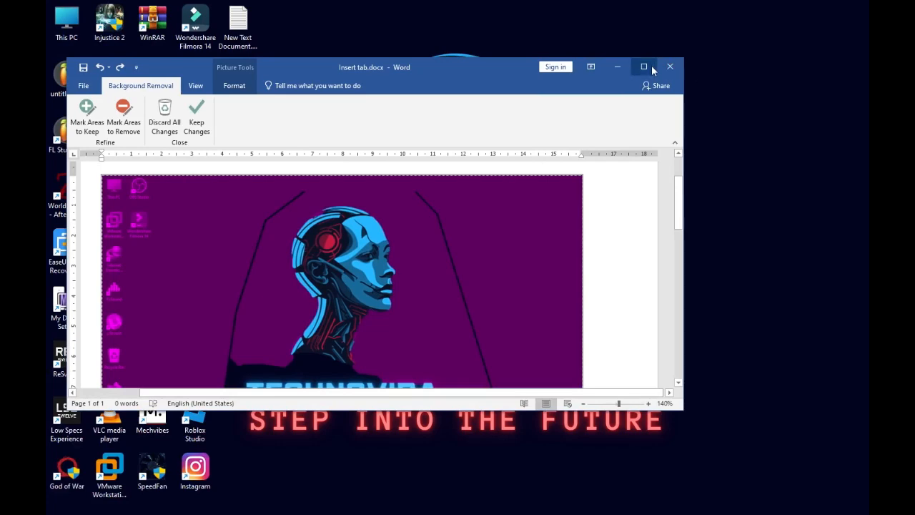
{"action": "left_click", "coordinate": [644, 67]}
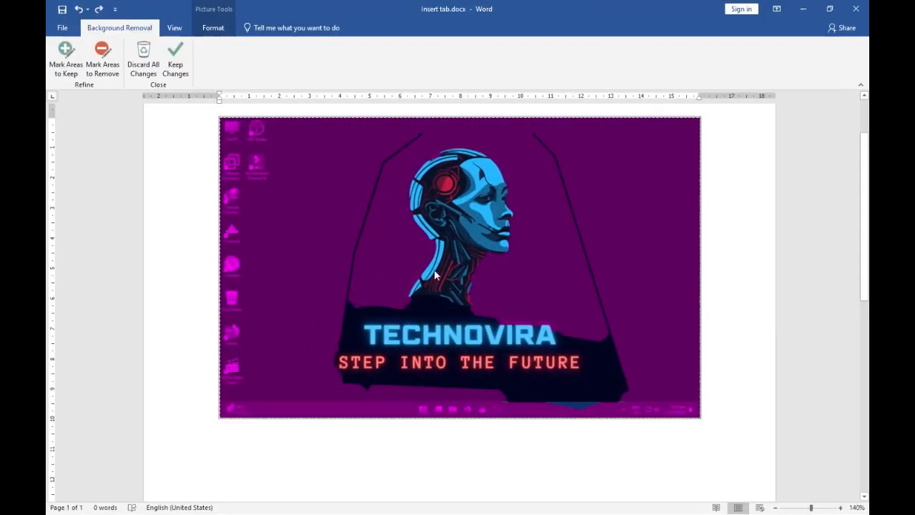
{"action": "left_click", "coordinate": [105, 64]}
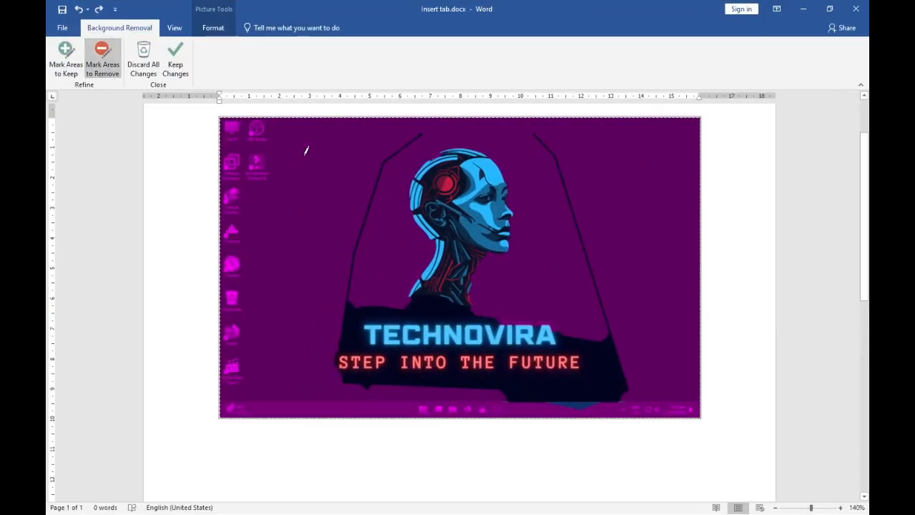
{"action": "left_click_drag", "start_coordinate": [472, 191], "coordinate": [433, 233]}
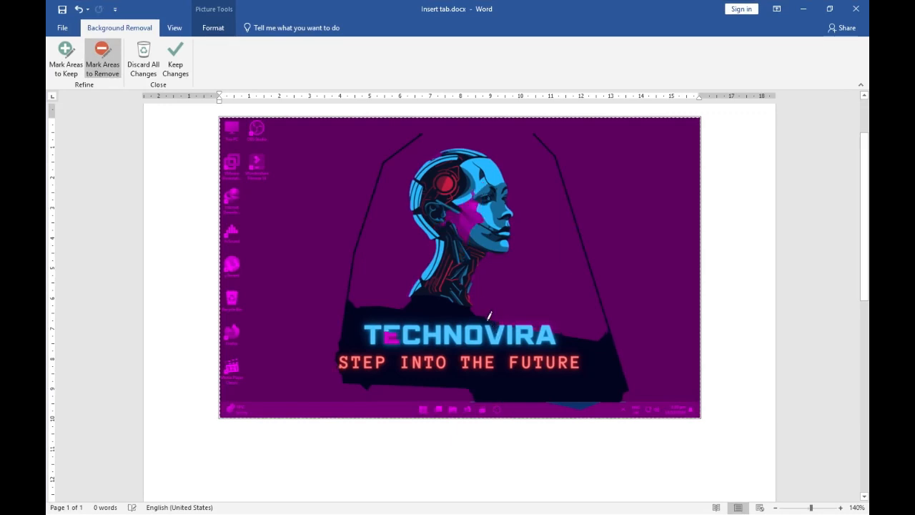
{"action": "mouse_move", "coordinate": [453, 196]}
{"action": "left_mouse_down"}
{"action": "mouse_move", "coordinate": [520, 210]}
{"action": "mouse_move", "coordinate": [464, 209]}
{"action": "mouse_move", "coordinate": [500, 207]}
{"action": "mouse_move", "coordinate": [463, 172]}
{"action": "mouse_move", "coordinate": [450, 232]}
{"action": "mouse_move", "coordinate": [415, 203]}
{"action": "mouse_move", "coordinate": [471, 157]}
{"action": "mouse_move", "coordinate": [443, 184]}
{"action": "mouse_move", "coordinate": [500, 165]}
{"action": "left_mouse_up"}
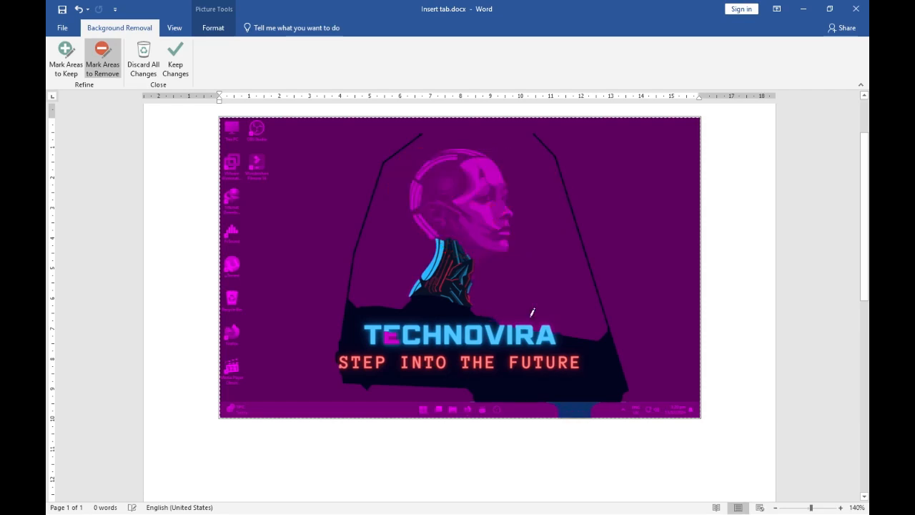
Step: Mark the TECHNOVIRA title, the tagline and the dark patches around them as areas to remove
{"action": "mouse_move", "coordinate": [373, 319]}
{"action": "left_mouse_down"}
{"action": "mouse_move", "coordinate": [307, 344]}
{"action": "mouse_move", "coordinate": [419, 371]}
{"action": "mouse_move", "coordinate": [457, 361]}
{"action": "mouse_move", "coordinate": [540, 372]}
{"action": "left_mouse_up"}
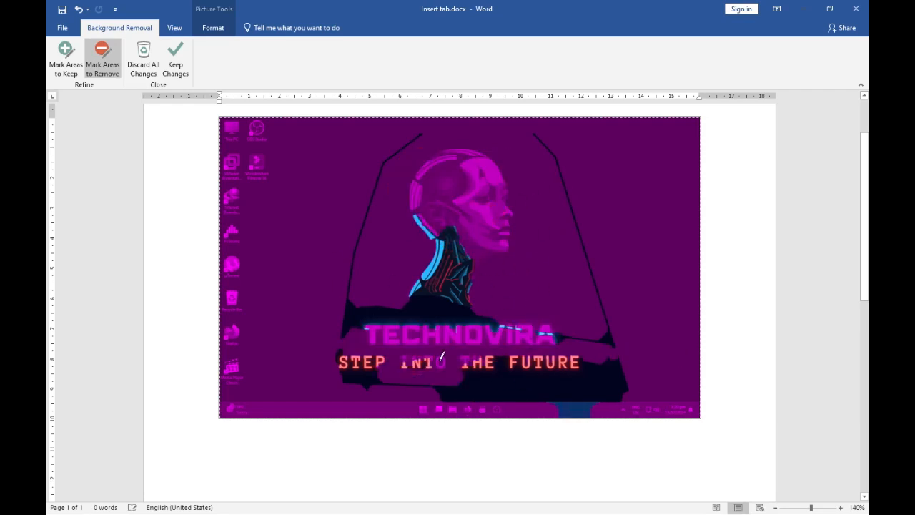
{"action": "mouse_move", "coordinate": [454, 348]}
{"action": "left_mouse_down"}
{"action": "mouse_move", "coordinate": [404, 371]}
{"action": "mouse_move", "coordinate": [550, 358]}
{"action": "mouse_move", "coordinate": [465, 384]}
{"action": "mouse_move", "coordinate": [417, 374]}
{"action": "left_mouse_up"}
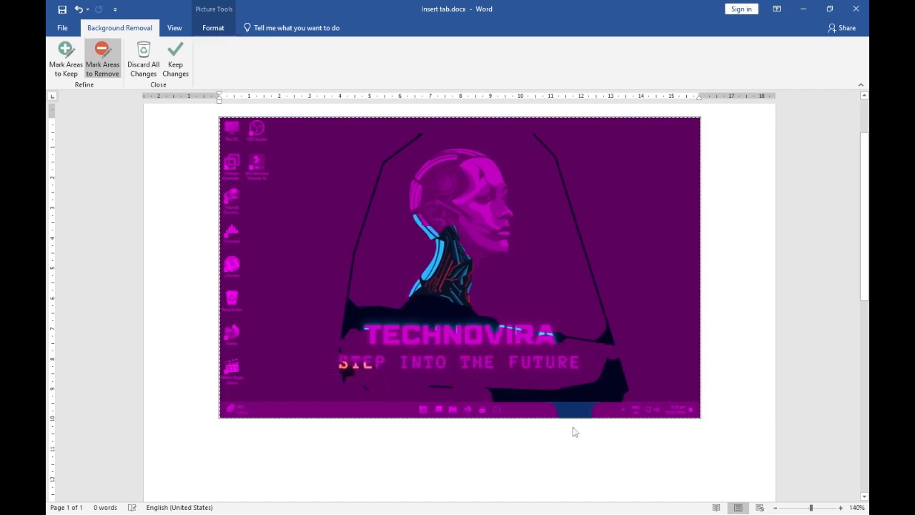
{"action": "mouse_move", "coordinate": [575, 398]}
{"action": "left_mouse_down"}
{"action": "mouse_move", "coordinate": [531, 397]}
{"action": "mouse_move", "coordinate": [513, 409]}
{"action": "left_mouse_up"}
{"action": "mouse_move", "coordinate": [403, 330]}
{"action": "left_mouse_down"}
{"action": "mouse_move", "coordinate": [463, 268]}
{"action": "mouse_move", "coordinate": [459, 304]}
{"action": "left_mouse_up"}
{"action": "mouse_move", "coordinate": [674, 329]}
{"action": "left_mouse_down"}
{"action": "mouse_move", "coordinate": [431, 317]}
{"action": "mouse_move", "coordinate": [400, 368]}
{"action": "left_mouse_up"}
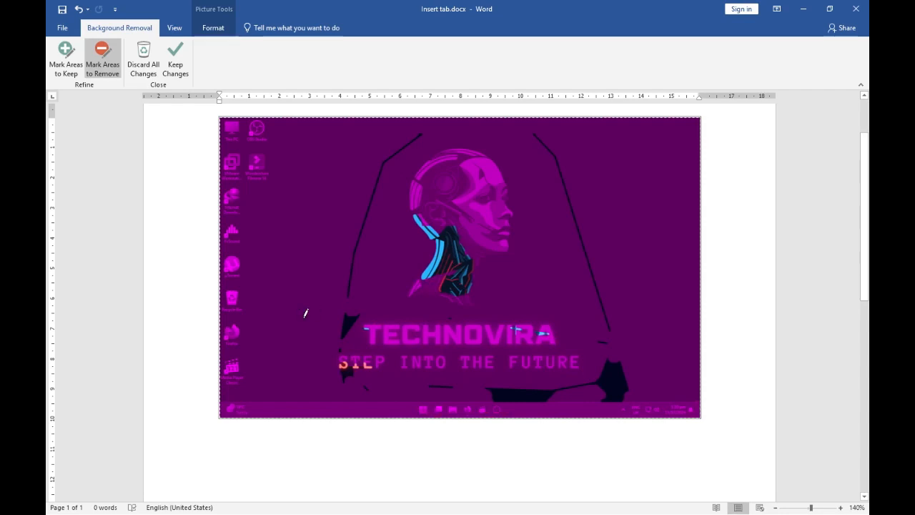
Step: Mark the leftover dark areas around the picture's tagline for removal, and discard all background removal changes
{"action": "mouse_move", "coordinate": [355, 314]}
{"action": "left_mouse_down"}
{"action": "mouse_move", "coordinate": [349, 321]}
{"action": "mouse_move", "coordinate": [353, 296]}
{"action": "left_mouse_up"}
{"action": "mouse_move", "coordinate": [362, 359]}
{"action": "left_mouse_down"}
{"action": "mouse_move", "coordinate": [354, 370]}
{"action": "mouse_move", "coordinate": [343, 318]}
{"action": "mouse_move", "coordinate": [379, 315]}
{"action": "left_mouse_up"}
{"action": "mouse_move", "coordinate": [475, 390]}
{"action": "left_mouse_down"}
{"action": "mouse_move", "coordinate": [529, 383]}
{"action": "mouse_move", "coordinate": [604, 392]}
{"action": "mouse_move", "coordinate": [617, 317]}
{"action": "mouse_move", "coordinate": [601, 355]}
{"action": "mouse_move", "coordinate": [606, 364]}
{"action": "left_mouse_up"}
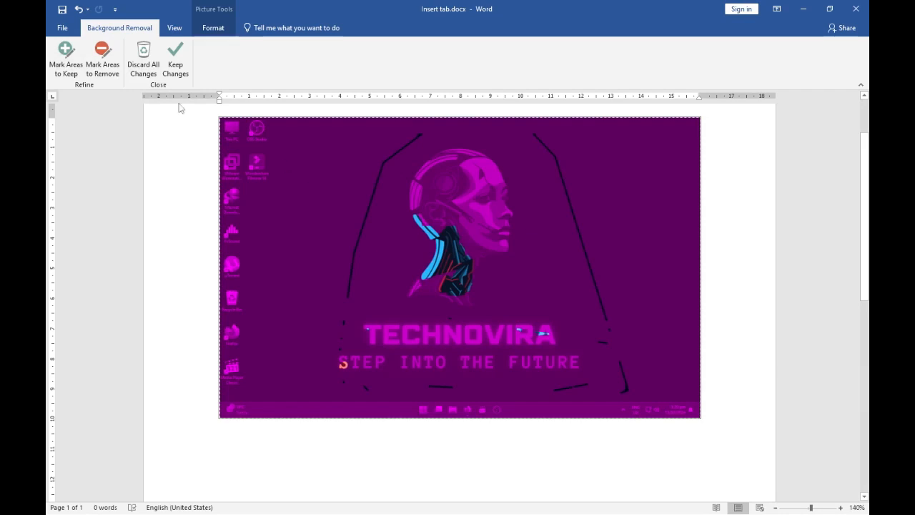
{"action": "left_click", "coordinate": [143, 64]}
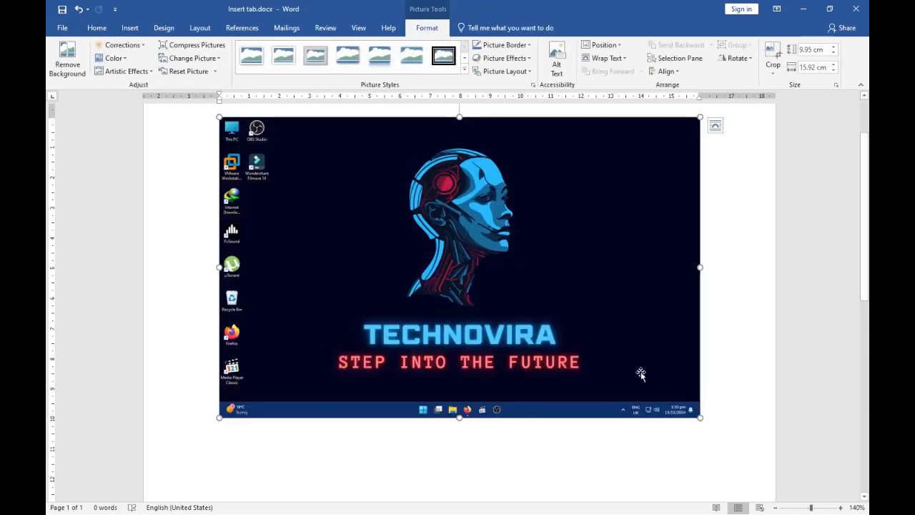
Step: Try the automatic background removal on the picture, keeping only the robot head, and undo it
{"action": "left_click", "coordinate": [67, 59]}
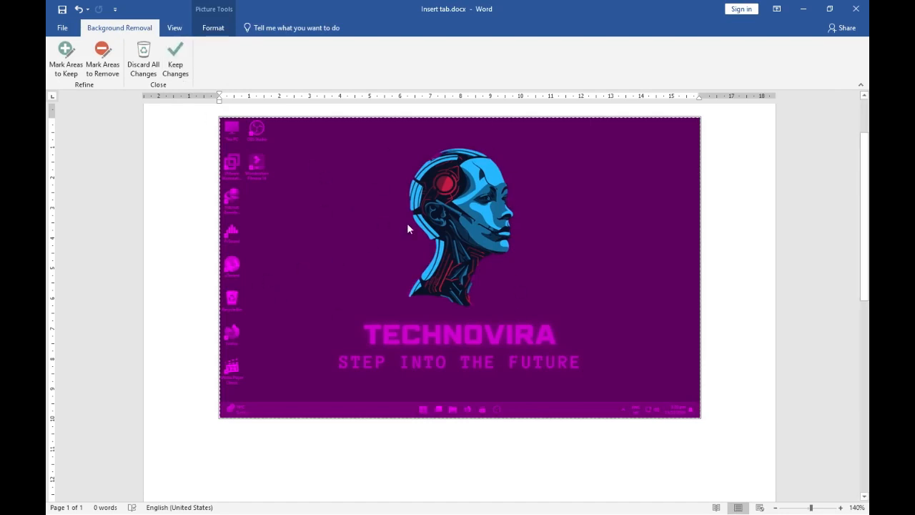
{"action": "left_click", "coordinate": [175, 61]}
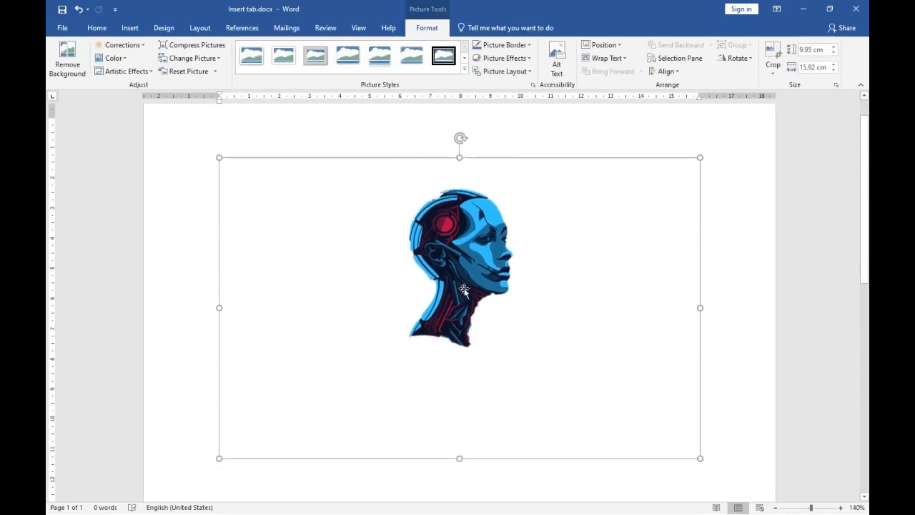
{"action": "left_click", "coordinate": [79, 9]}
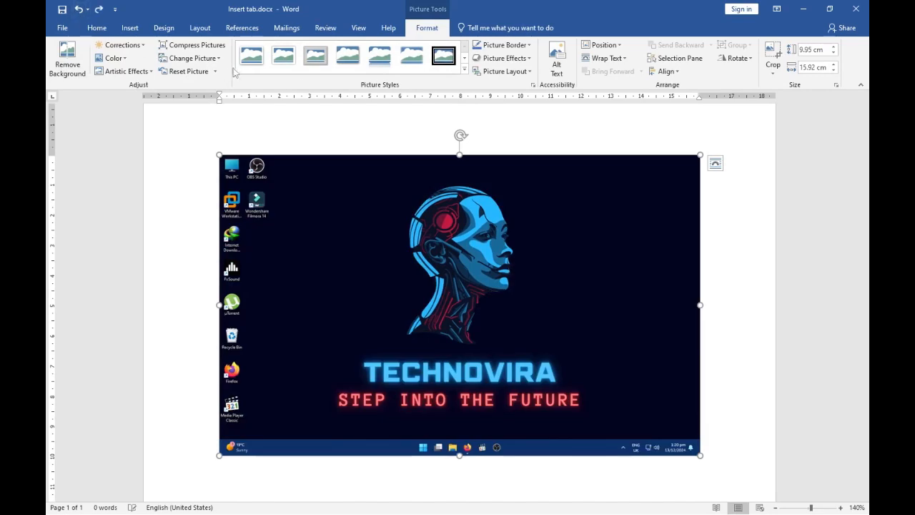
Step: Apply the picture correction preset with 40% brightness and 40% contrast
{"action": "left_click", "coordinate": [122, 45]}
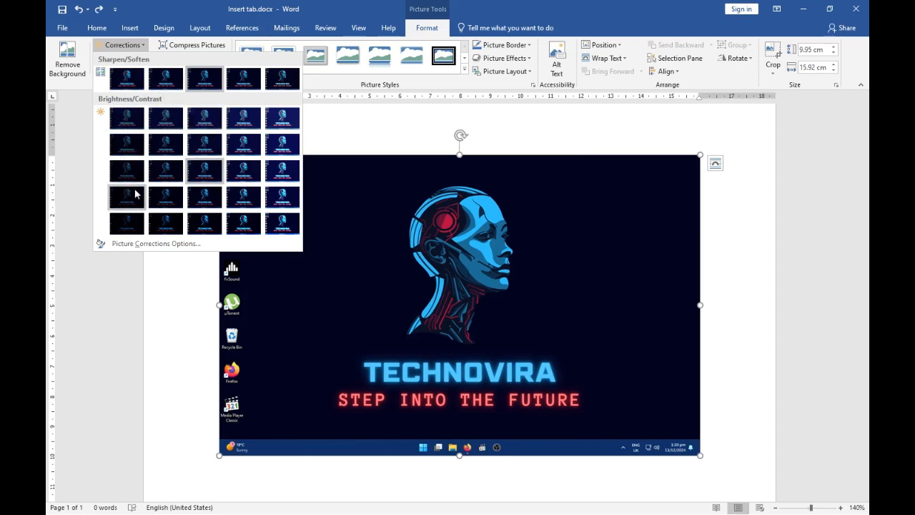
{"action": "left_click", "coordinate": [283, 124]}
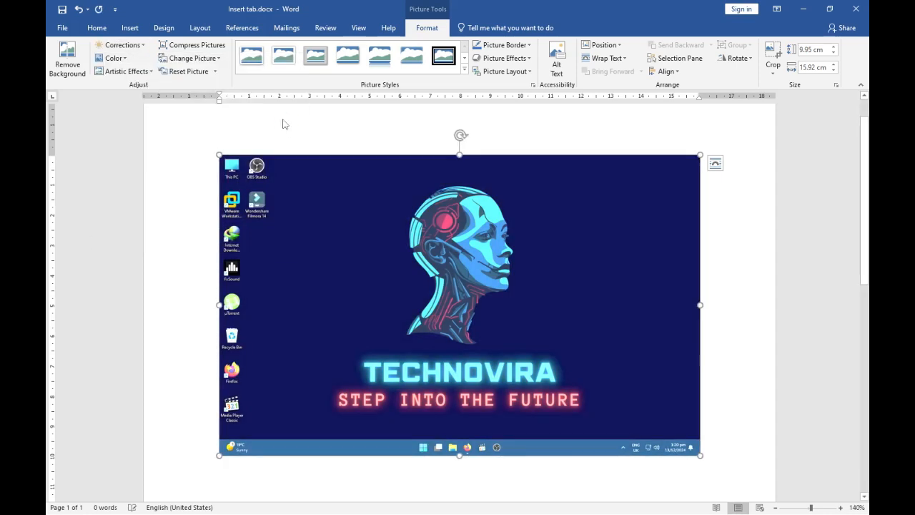
{"action": "left_click", "coordinate": [120, 44]}
{"action": "left_click", "coordinate": [289, 206]}
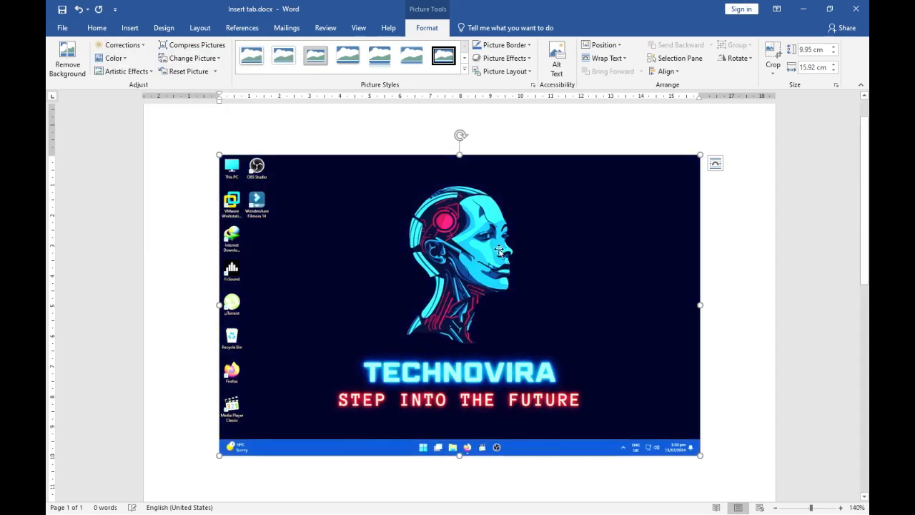
Step: Review the picture's detailed correction, color, crop and shadow settings without changing any values
{"action": "left_click", "coordinate": [123, 45]}
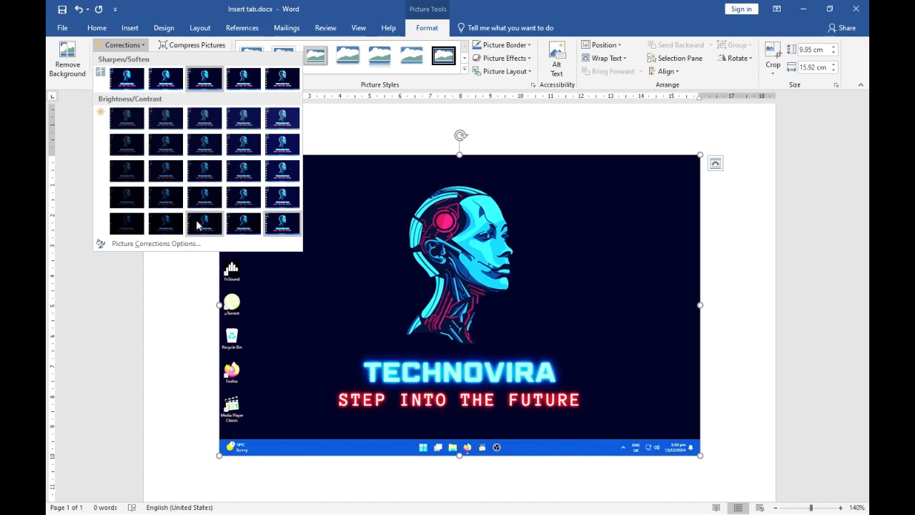
{"action": "left_click", "coordinate": [136, 245]}
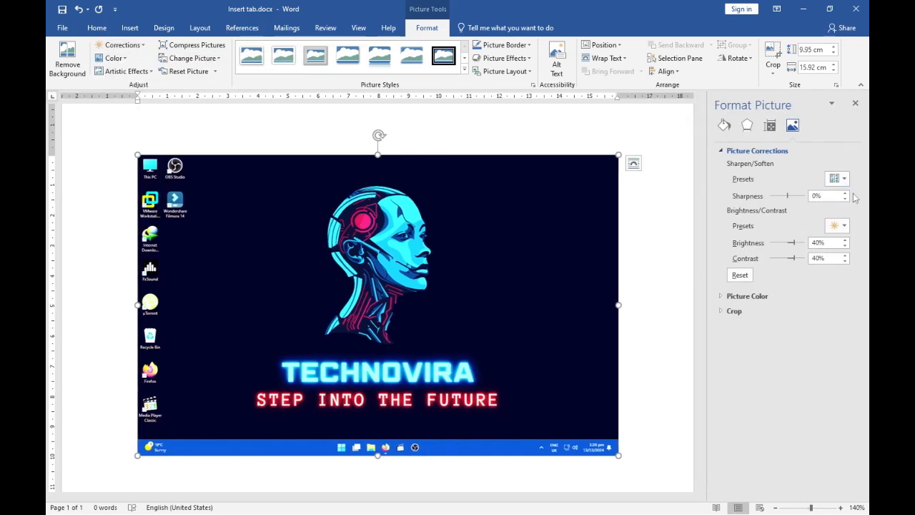
{"action": "left_click", "coordinate": [822, 199]}
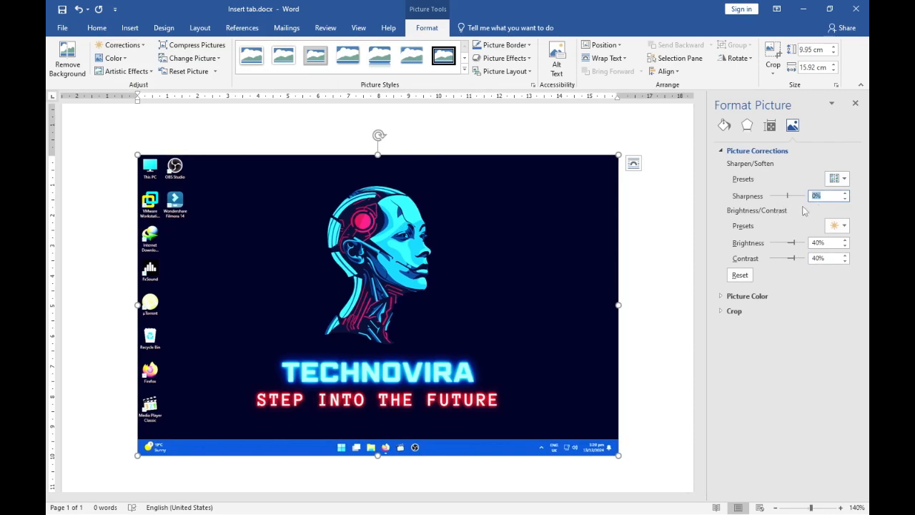
{"action": "left_click", "coordinate": [747, 295]}
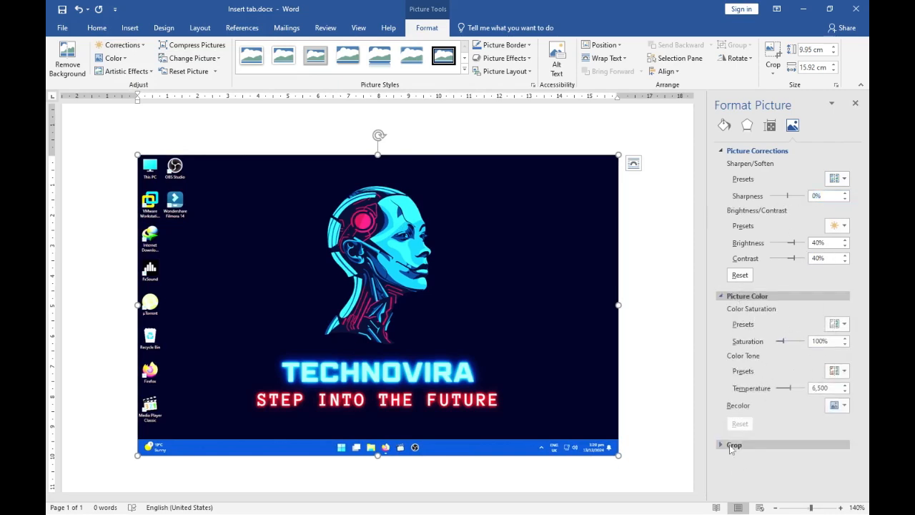
{"action": "left_click", "coordinate": [759, 444]}
{"action": "scroll", "coordinate": [588, 172], "scroll_direction": "down", "scroll_amount": 1}
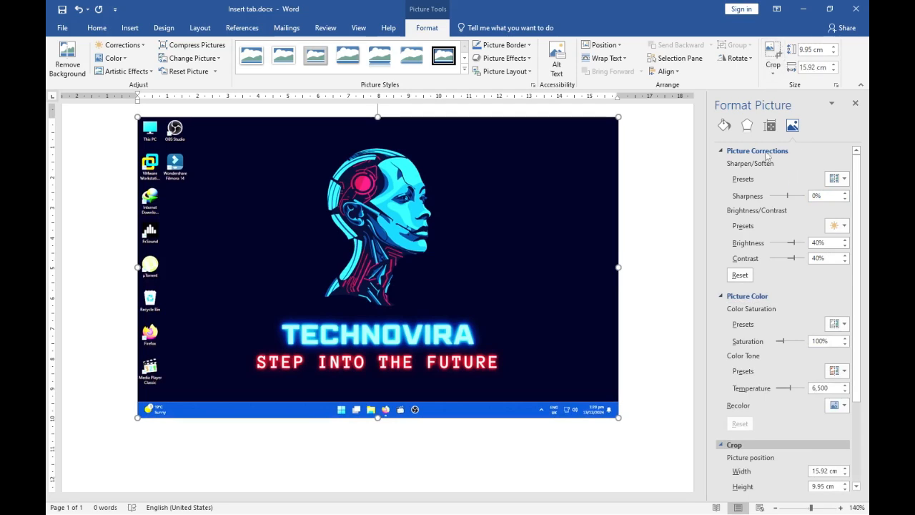
{"action": "left_click", "coordinate": [724, 125]}
{"action": "left_click", "coordinate": [748, 127]}
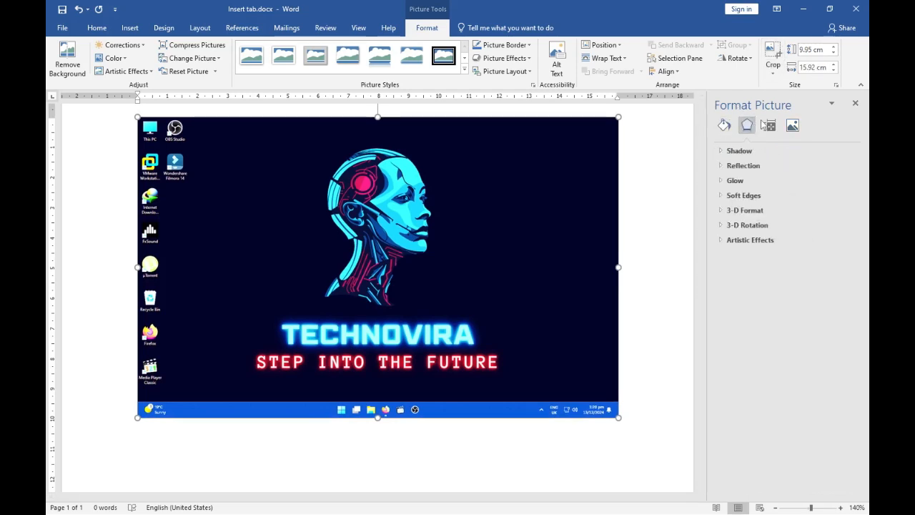
{"action": "left_click", "coordinate": [743, 151]}
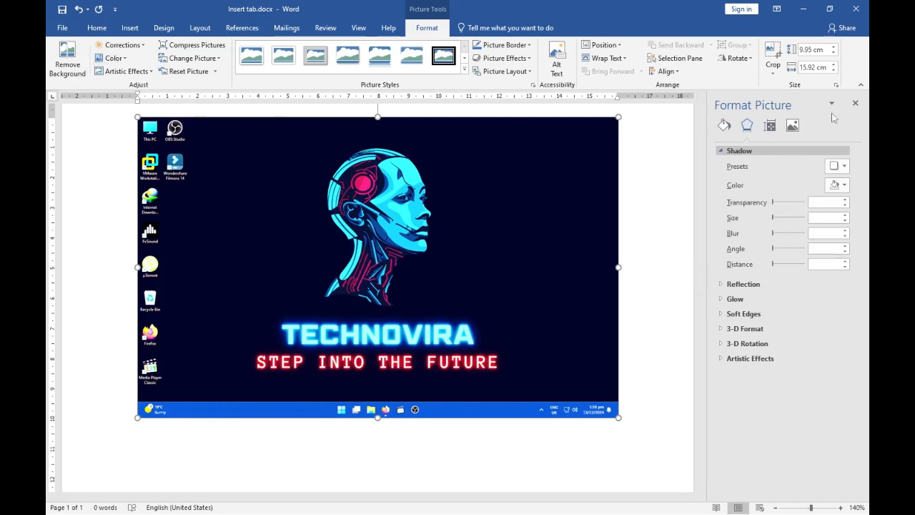
{"action": "left_click", "coordinate": [855, 104]}
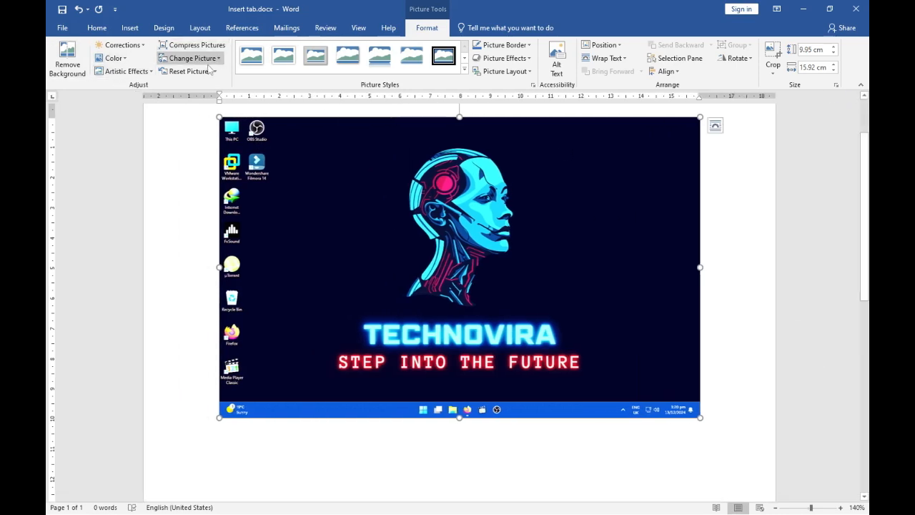
Step: Look over the picture's color presets and its effects, layout, fill and line formatting options
{"action": "left_click", "coordinate": [124, 60]}
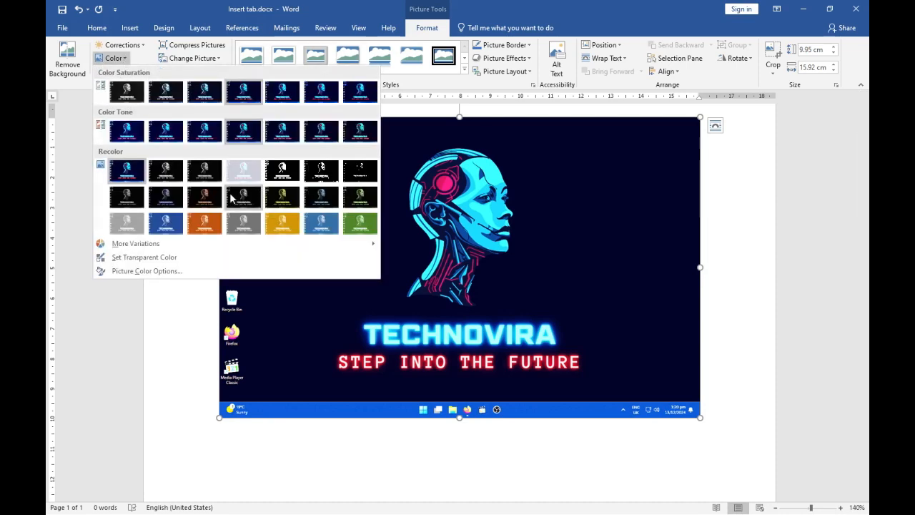
{"action": "left_click", "coordinate": [122, 45]}
{"action": "left_click", "coordinate": [154, 242]}
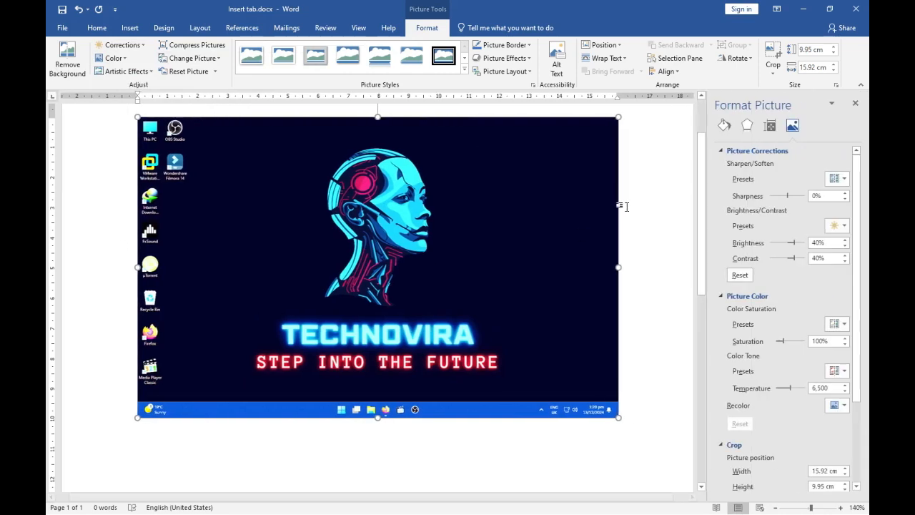
{"action": "left_click", "coordinate": [753, 130]}
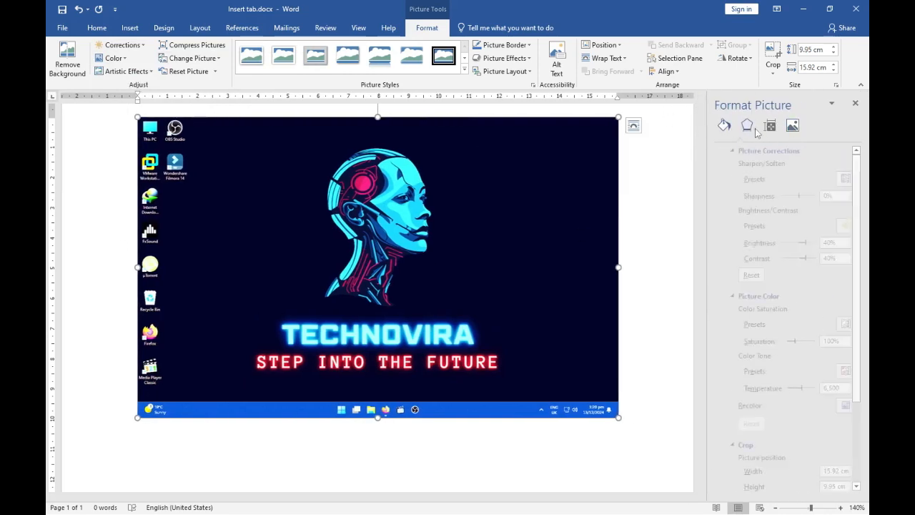
{"action": "left_click", "coordinate": [748, 129]}
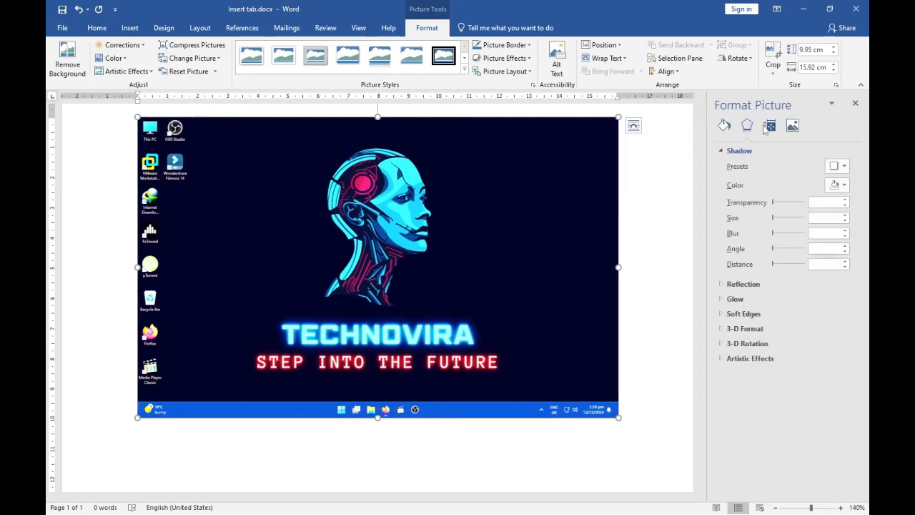
{"action": "left_click", "coordinate": [766, 127]}
{"action": "left_click", "coordinate": [724, 126]}
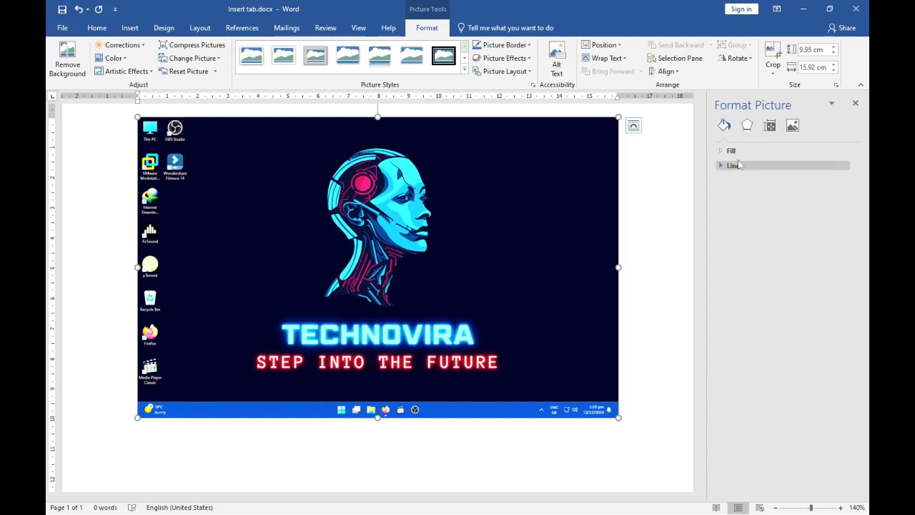
{"action": "left_click", "coordinate": [729, 151]}
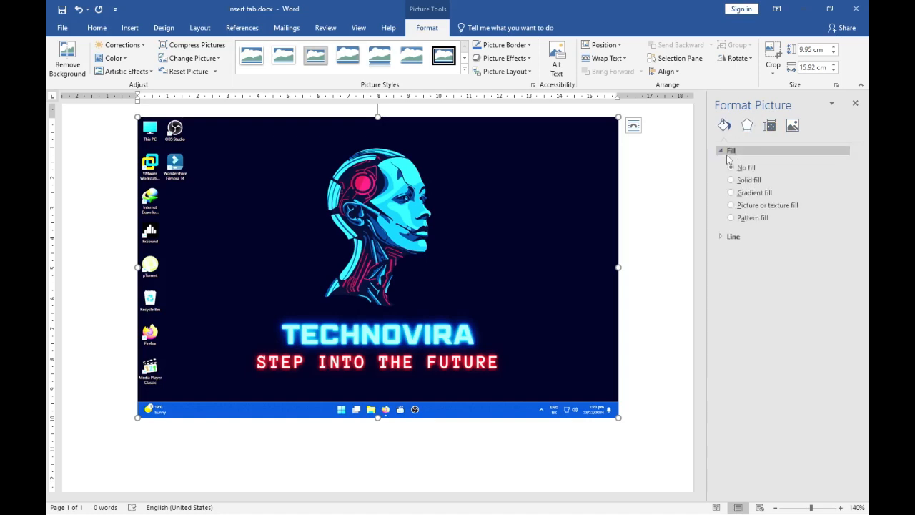
{"action": "left_click", "coordinate": [733, 236]}
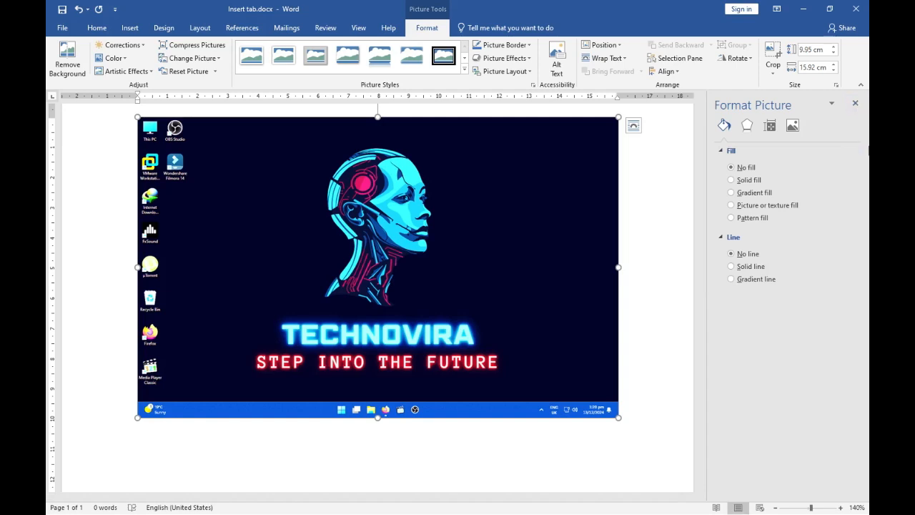
{"action": "left_click", "coordinate": [855, 105]}
Step: Recolor the picture with a light gray theme color variation
{"action": "left_click", "coordinate": [113, 58]}
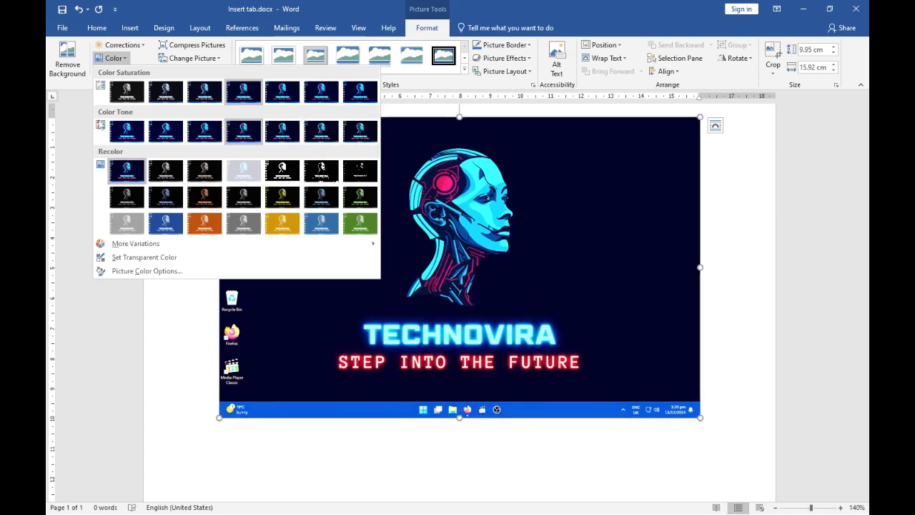
{"action": "mouse_move", "coordinate": [249, 246]}
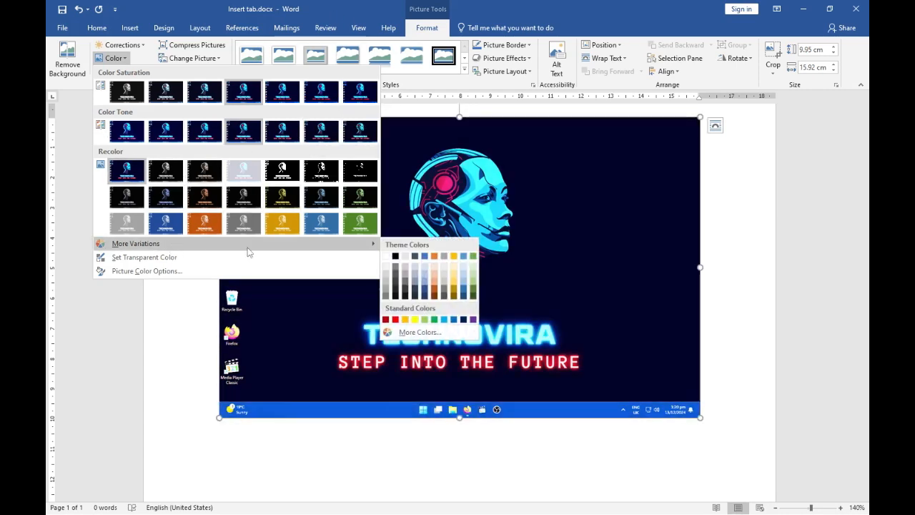
{"action": "left_click", "coordinate": [407, 275]}
Step: Set the dark color inside the robot head as the picture's transparent color
{"action": "left_click", "coordinate": [111, 57]}
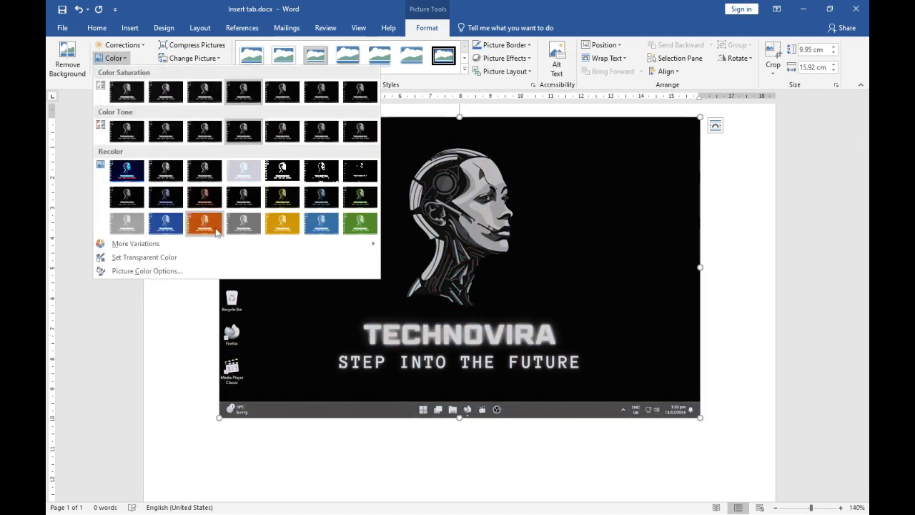
{"action": "left_click", "coordinate": [135, 258]}
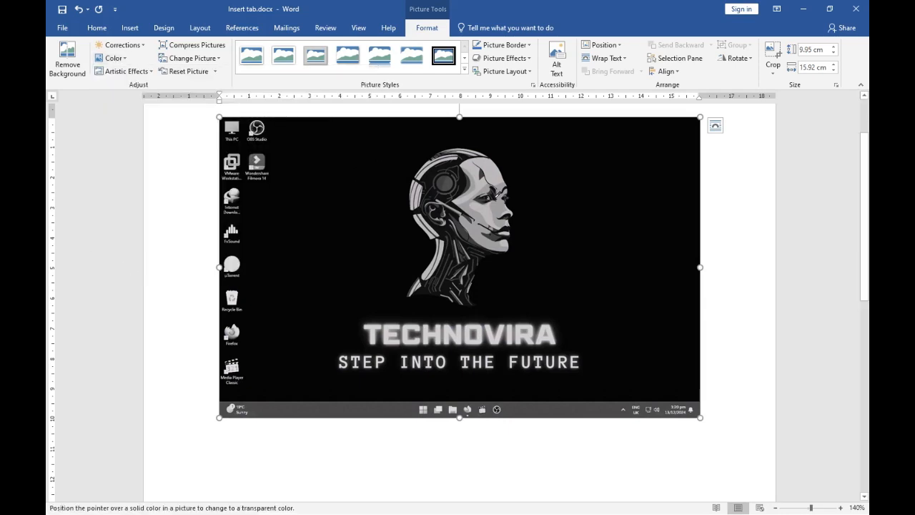
{"action": "left_click", "coordinate": [491, 181]}
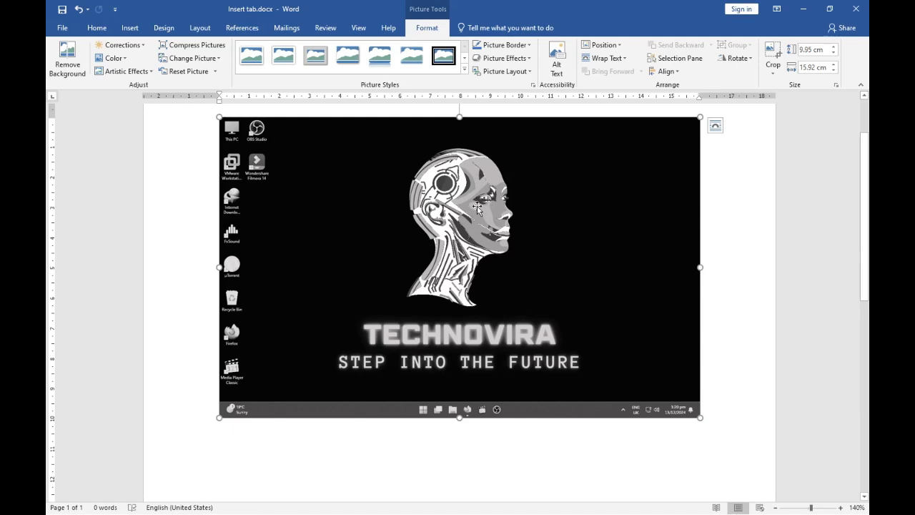
Step: Restore the picture's original colors with the No Recolor option
{"action": "left_click", "coordinate": [133, 50]}
{"action": "left_click", "coordinate": [113, 58]}
{"action": "left_click", "coordinate": [112, 58]}
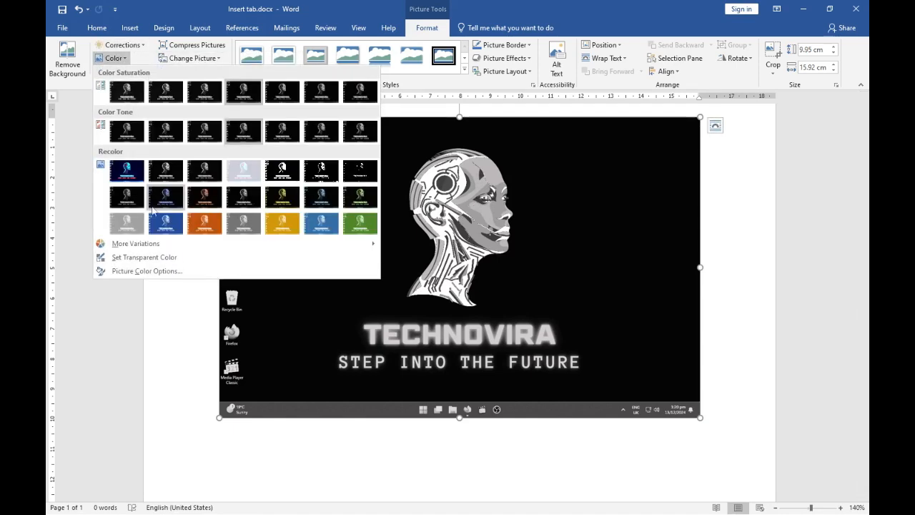
{"action": "left_click", "coordinate": [130, 173]}
{"action": "left_click_drag", "start_coordinate": [481, 201], "coordinate": [436, 212]}
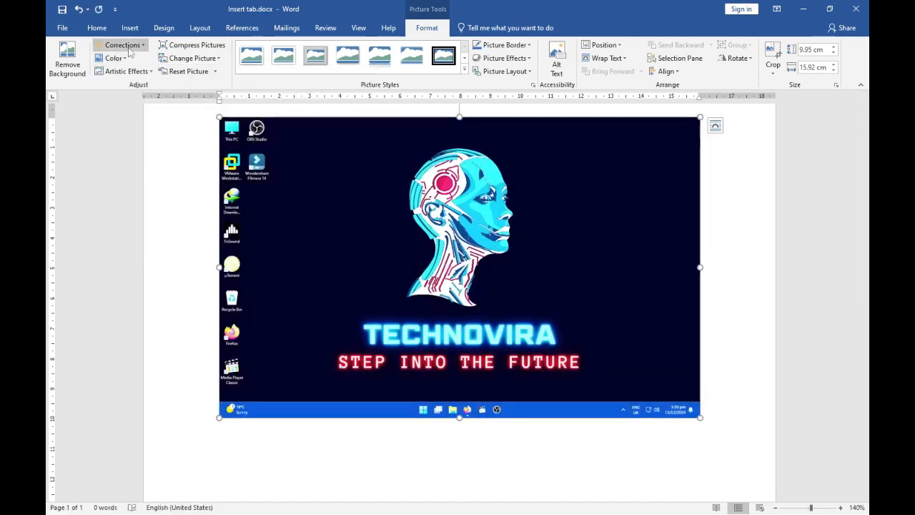
Step: Try the Pastels Smooth artistic effect on the picture and switch to Glow Edges
{"action": "left_click", "coordinate": [126, 71]}
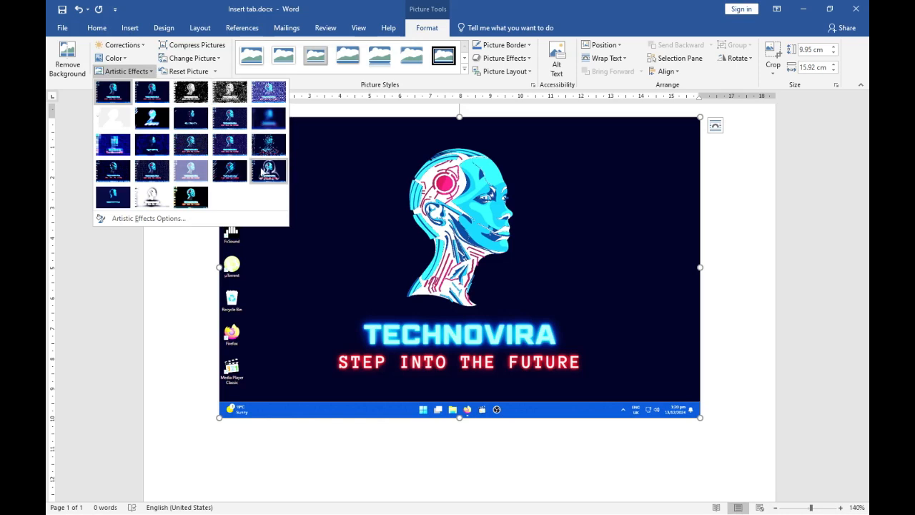
{"action": "left_click", "coordinate": [226, 169]}
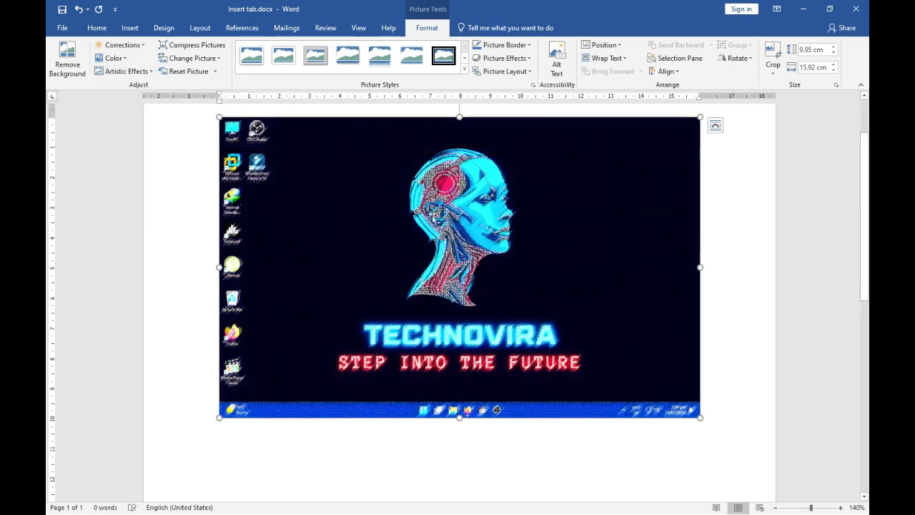
{"action": "left_click", "coordinate": [122, 70]}
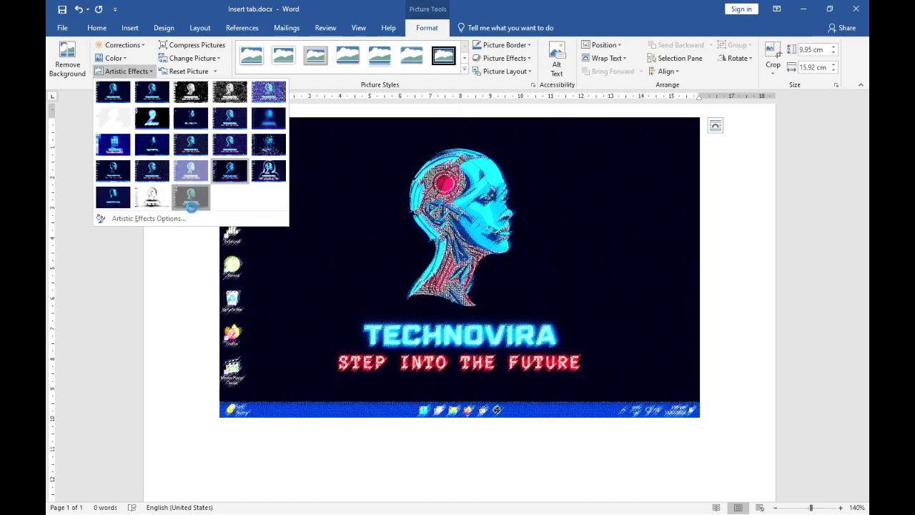
{"action": "left_click", "coordinate": [191, 200]}
{"action": "scroll", "coordinate": [425, 261], "scroll_direction": "down", "scroll_amount": 3}
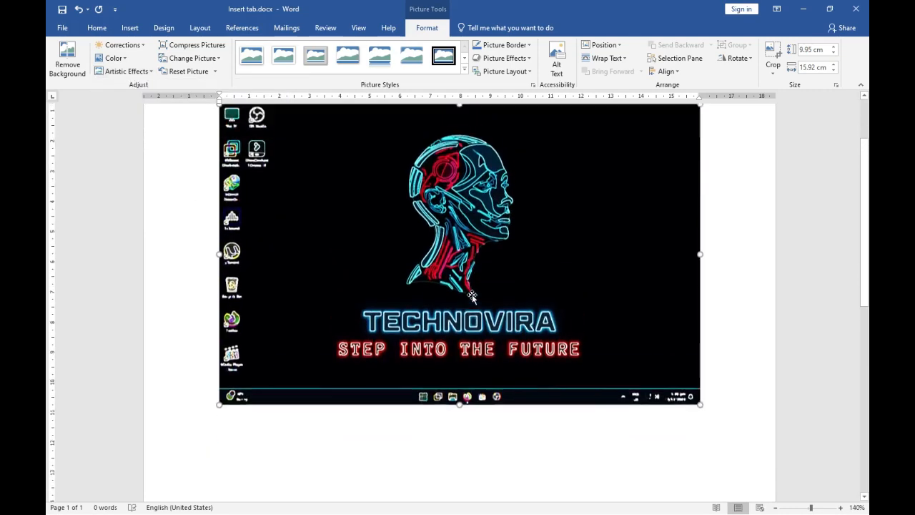
{"action": "scroll", "coordinate": [425, 261], "scroll_direction": "up", "scroll_amount": 6}
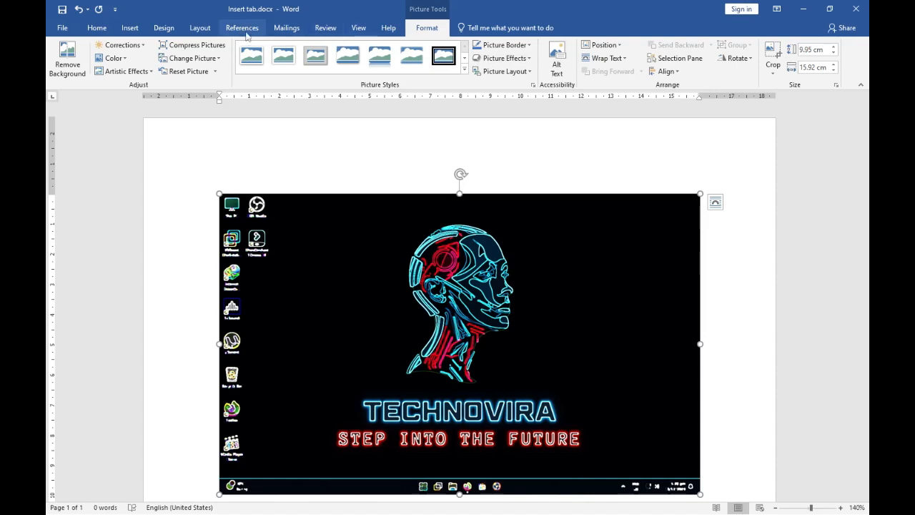
Step: Review the compression options and target resolutions available for the picture, leaving them unapplied
{"action": "left_click", "coordinate": [195, 46]}
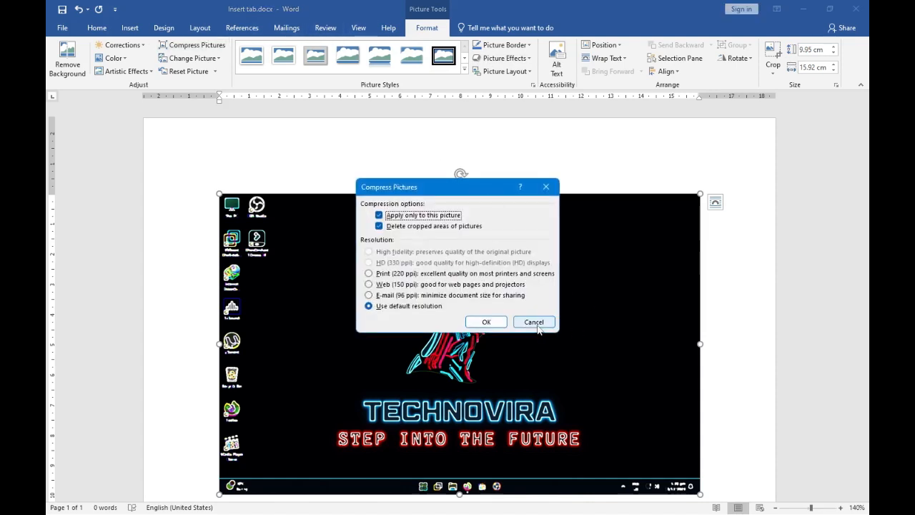
{"action": "left_click", "coordinate": [534, 323]}
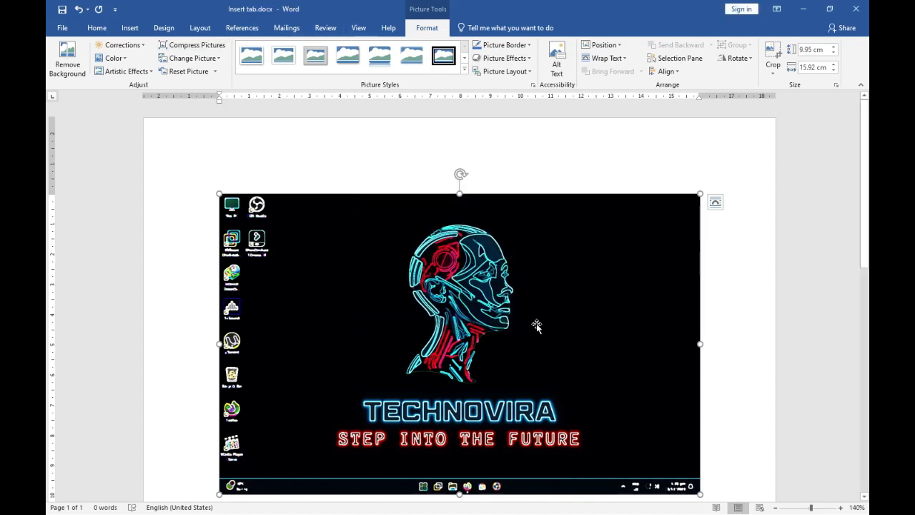
{"action": "left_click", "coordinate": [193, 45]}
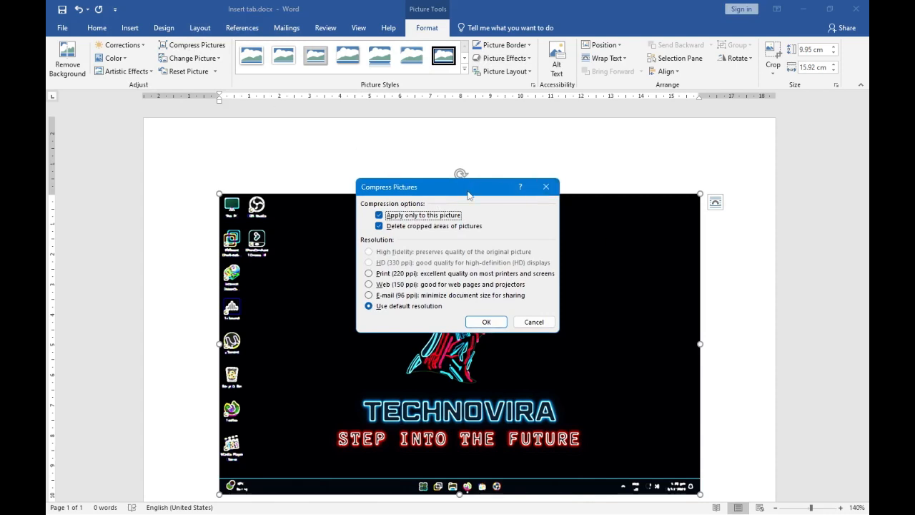
{"action": "left_click_drag", "start_coordinate": [468, 195], "coordinate": [400, 130]}
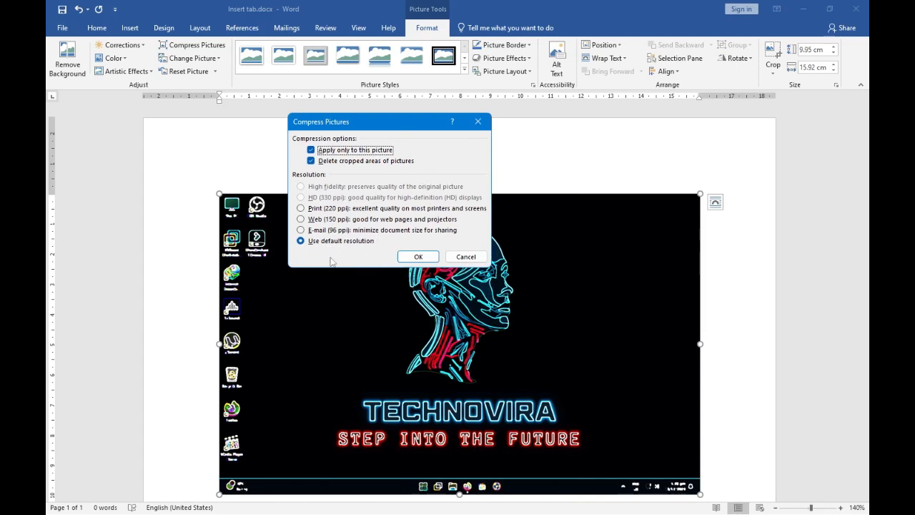
{"action": "left_click", "coordinate": [473, 259]}
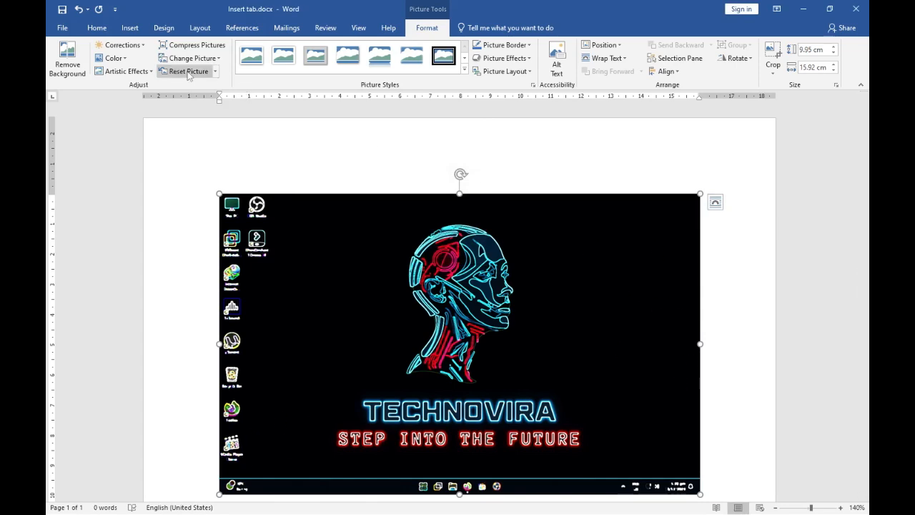
Step: Compress the picture to the Print (220 ppi) resolution
{"action": "left_click", "coordinate": [191, 45]}
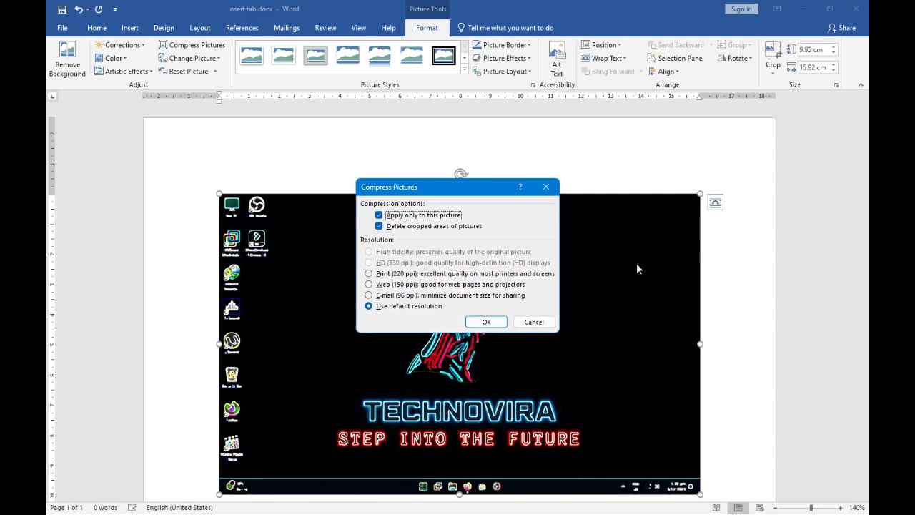
{"action": "left_click", "coordinate": [382, 275]}
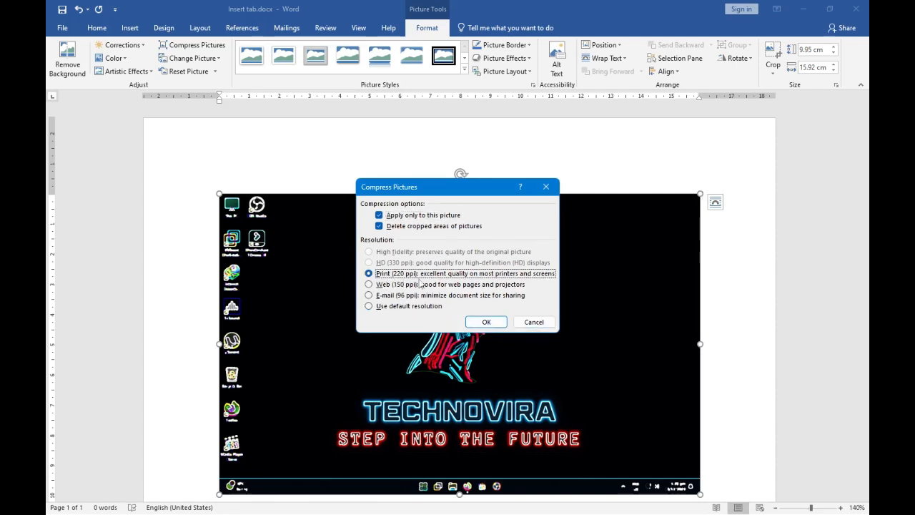
{"action": "left_click", "coordinate": [486, 321]}
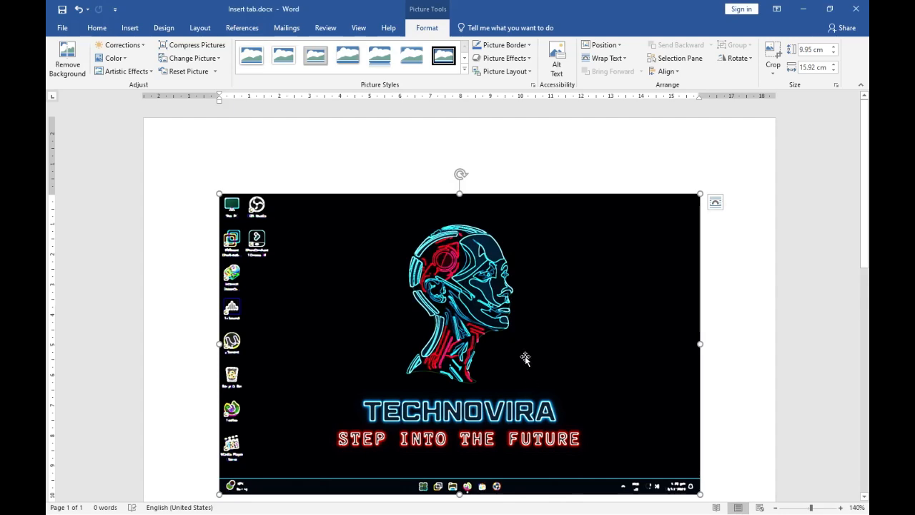
{"action": "scroll", "coordinate": [511, 371], "scroll_direction": "down", "scroll_amount": 2}
{"action": "scroll", "coordinate": [511, 370], "scroll_direction": "up", "scroll_amount": 2}
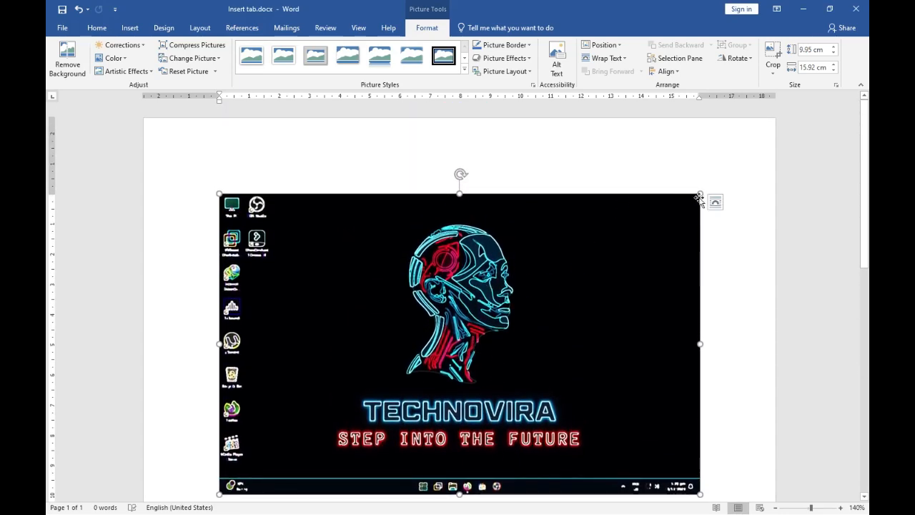
Step: Shrink the picture proportionally to about 4.87 cm high and 7.79 cm wide
{"action": "left_click_drag", "start_coordinate": [692, 198], "coordinate": [449, 294]}
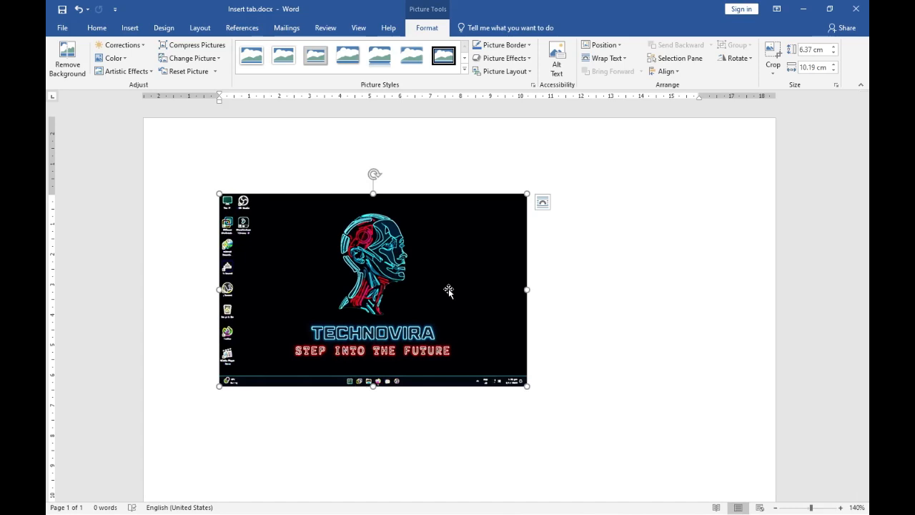
{"action": "left_click_drag", "start_coordinate": [528, 193], "coordinate": [335, 239]}
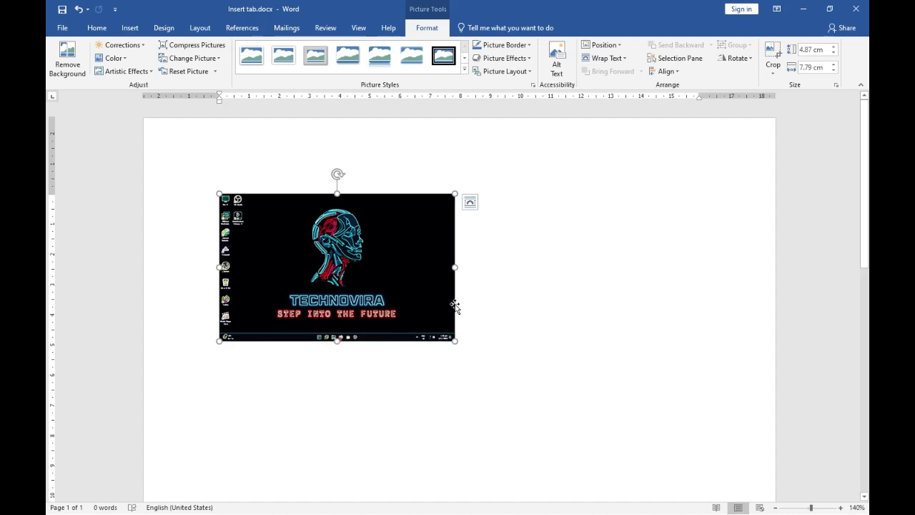
Step: Browse the Screenshots folder for a replacement picture file and cancel without choosing one
{"action": "left_click", "coordinate": [193, 60]}
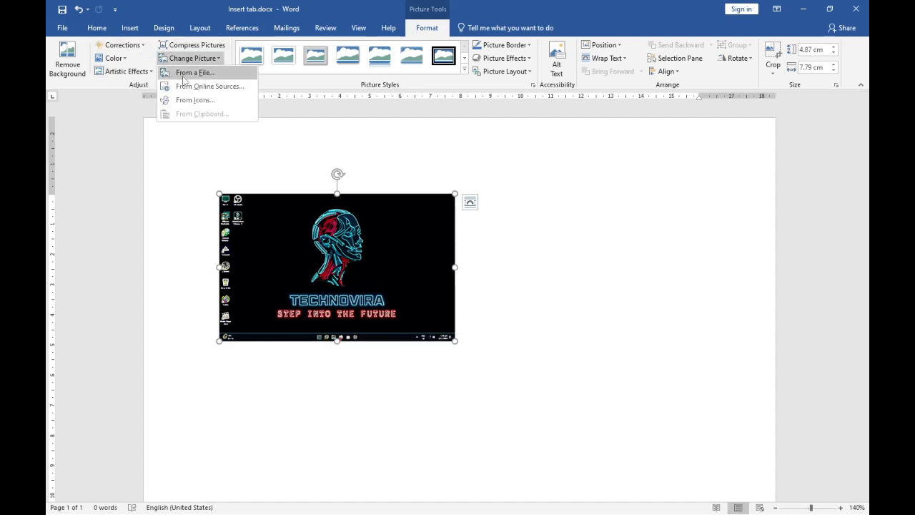
{"action": "left_click", "coordinate": [187, 74]}
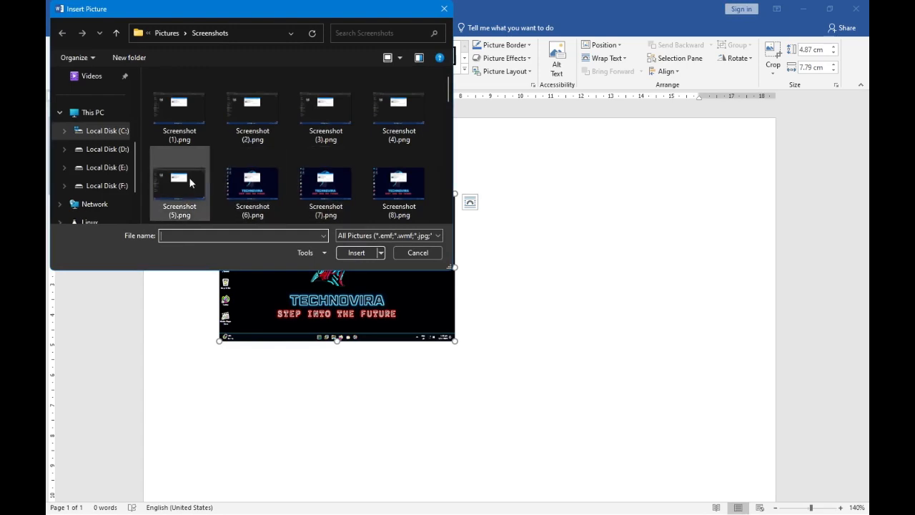
{"action": "scroll", "coordinate": [202, 171], "scroll_direction": "down", "scroll_amount": 7}
{"action": "left_click", "coordinate": [418, 252]}
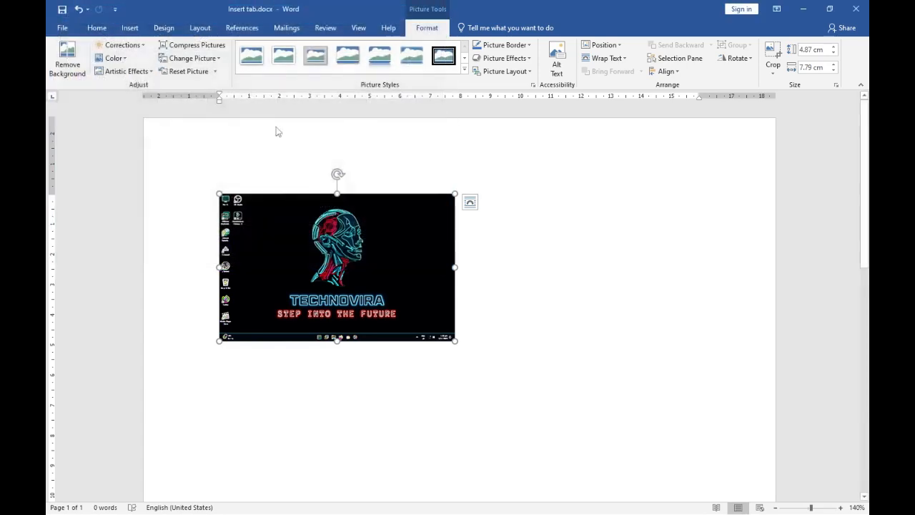
Step: Try to replace the picture with one from online sources, retry once and close the picture window
{"action": "left_click", "coordinate": [209, 59]}
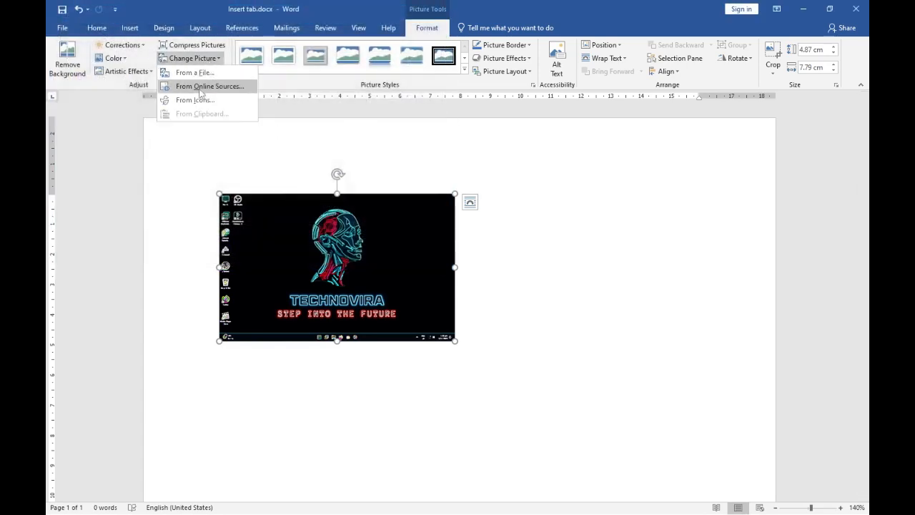
{"action": "left_click", "coordinate": [208, 87]}
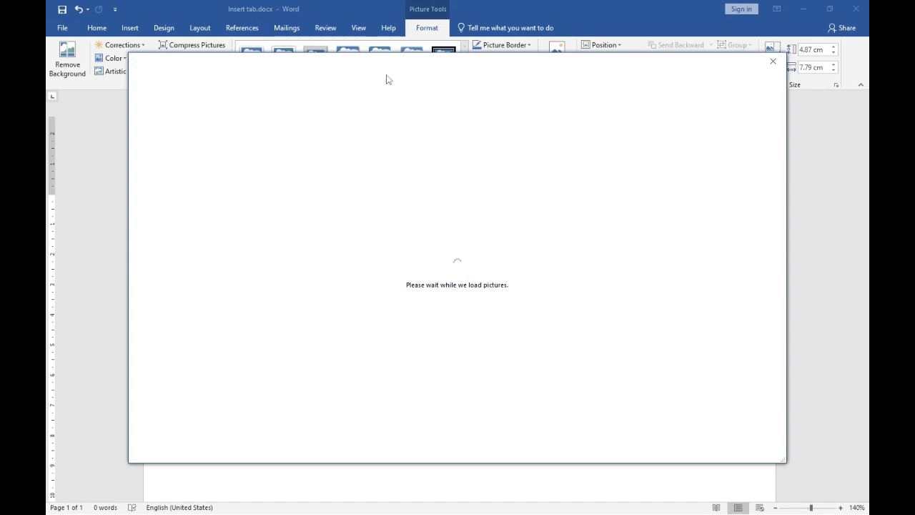
{"action": "left_click_drag", "start_coordinate": [375, 65], "coordinate": [441, 12]}
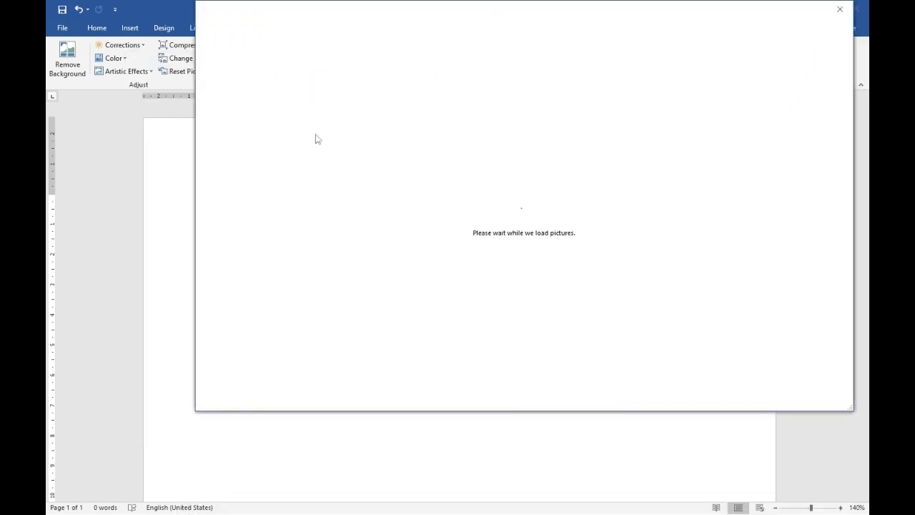
{"action": "left_click_drag", "start_coordinate": [331, 2], "coordinate": [318, 160]}
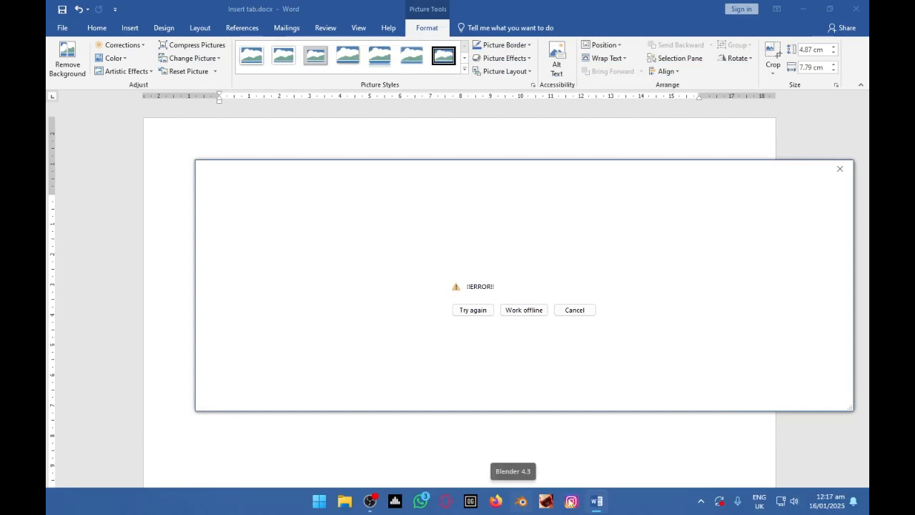
{"action": "left_click", "coordinate": [468, 310]}
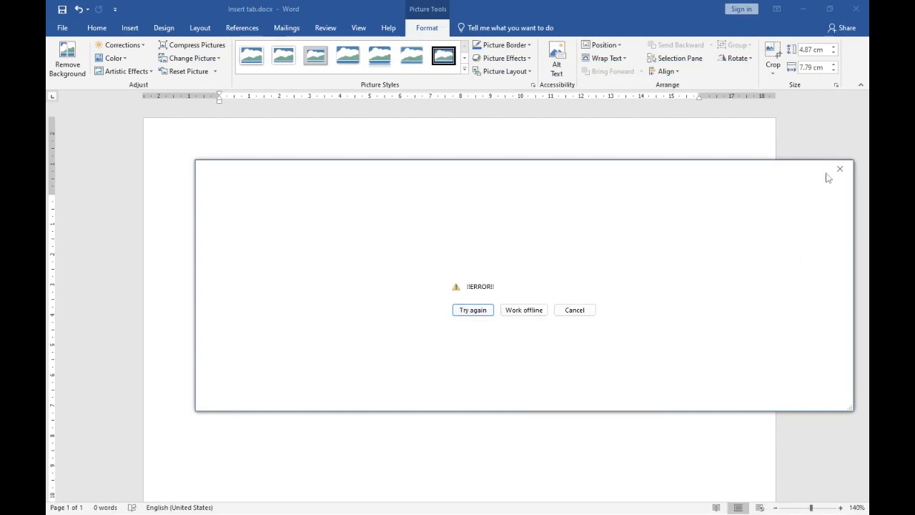
{"action": "left_click", "coordinate": [839, 169]}
{"action": "left_click", "coordinate": [192, 44]}
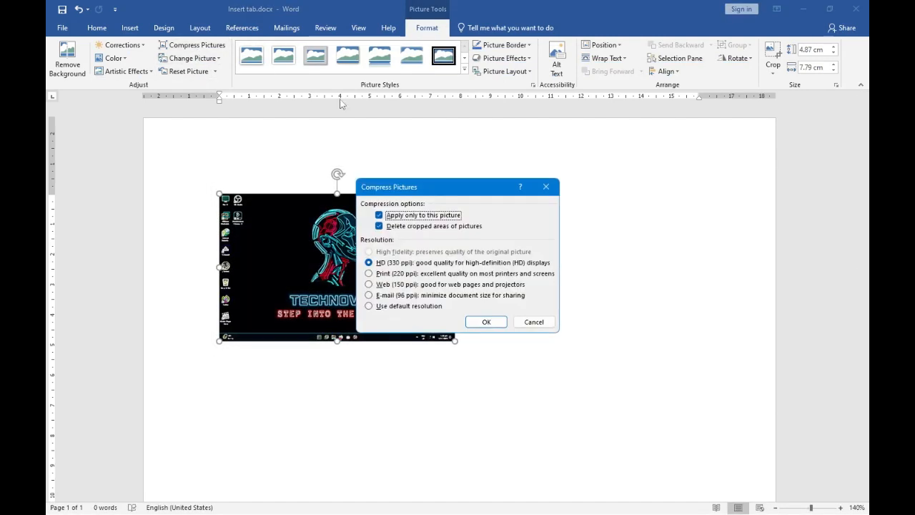
{"action": "left_click", "coordinate": [542, 325]}
{"action": "left_click", "coordinate": [97, 28]}
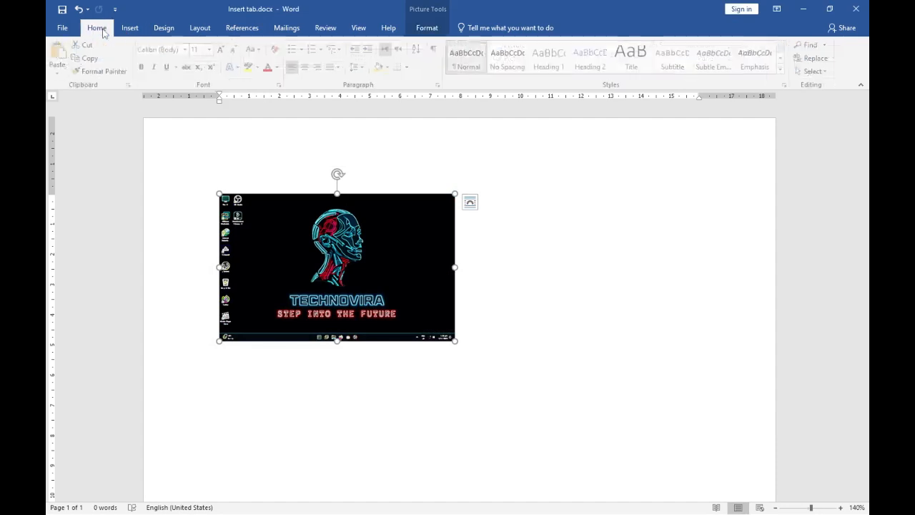
{"action": "left_click", "coordinate": [128, 28]}
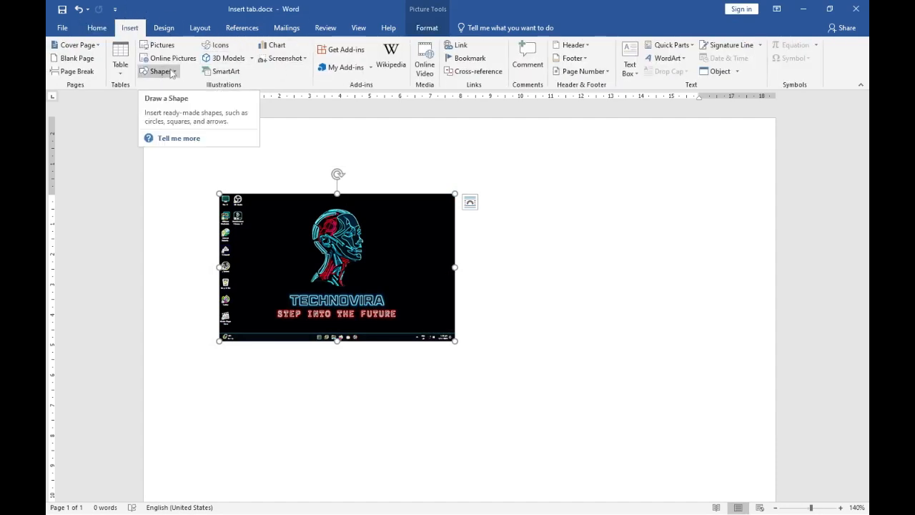
{"action": "left_click", "coordinate": [423, 27]}
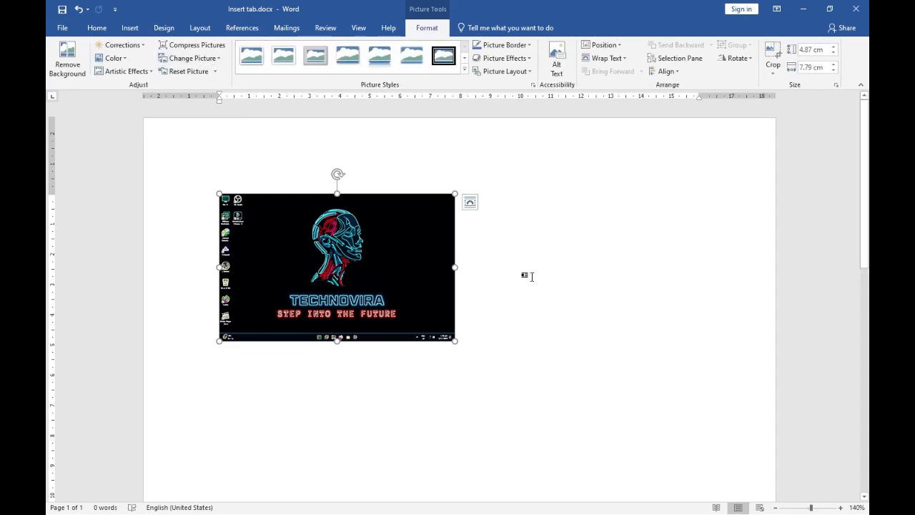
Step: Reset the picture's formatting and enlarge it to about 8.24 cm high and 16.18 cm wide
{"action": "left_click", "coordinate": [179, 72]}
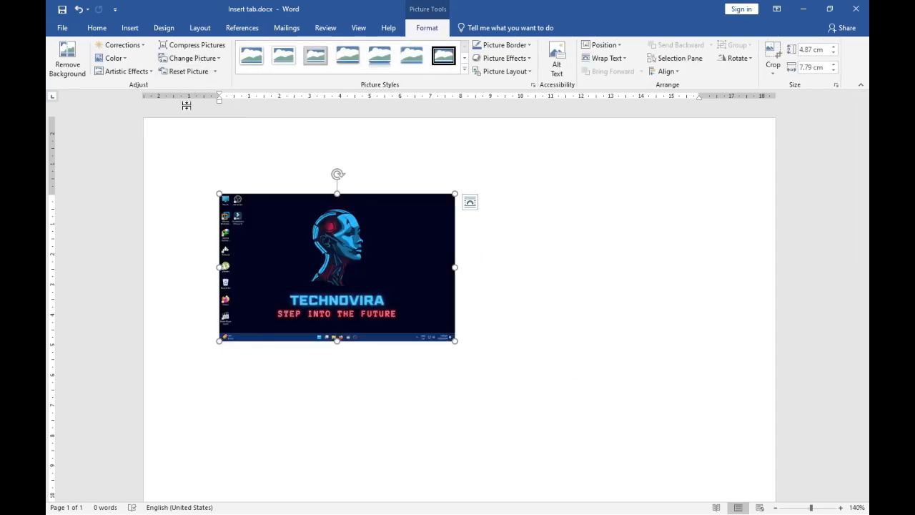
{"action": "left_click_drag", "start_coordinate": [289, 245], "coordinate": [508, 267]}
{"action": "left_click_drag", "start_coordinate": [513, 344], "coordinate": [629, 443]}
{"action": "left_click", "coordinate": [402, 241]}
Step: Try the tilted perspective picture style with rounded corners and a shadow on the picture
{"action": "left_click", "coordinate": [464, 69]}
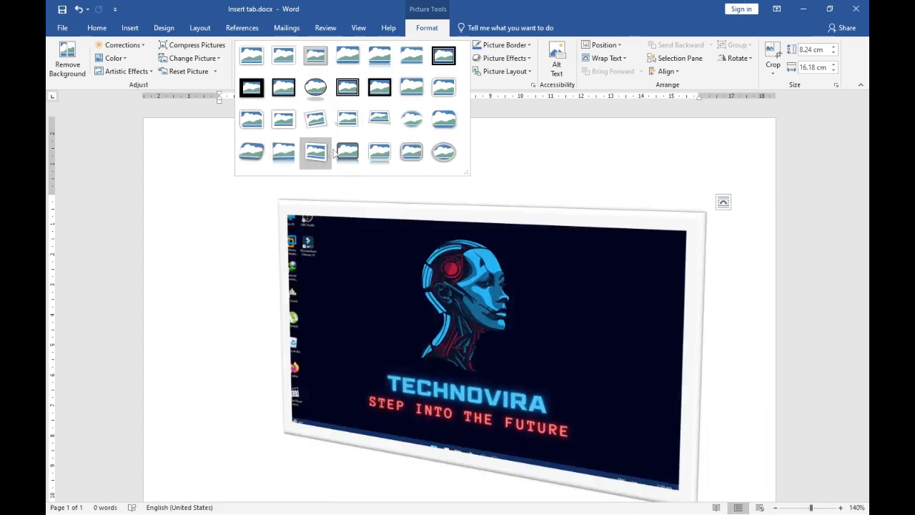
{"action": "left_click", "coordinate": [243, 148]}
{"action": "scroll", "coordinate": [431, 300], "scroll_direction": "down", "scroll_amount": 5}
{"action": "scroll", "coordinate": [380, 418], "scroll_direction": "up", "scroll_amount": 3}
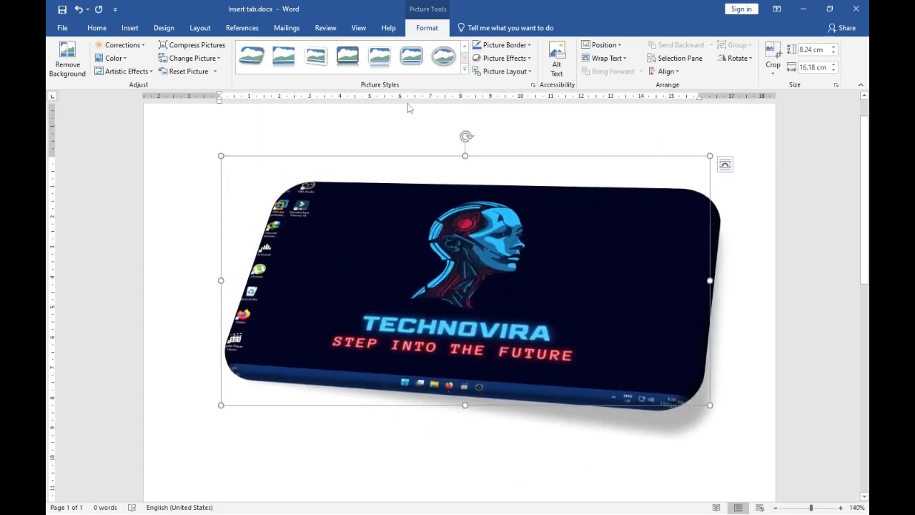
Step: Apply the single thick black frame picture style with a slight shadow and change the border to standard red
{"action": "left_click", "coordinate": [501, 45]}
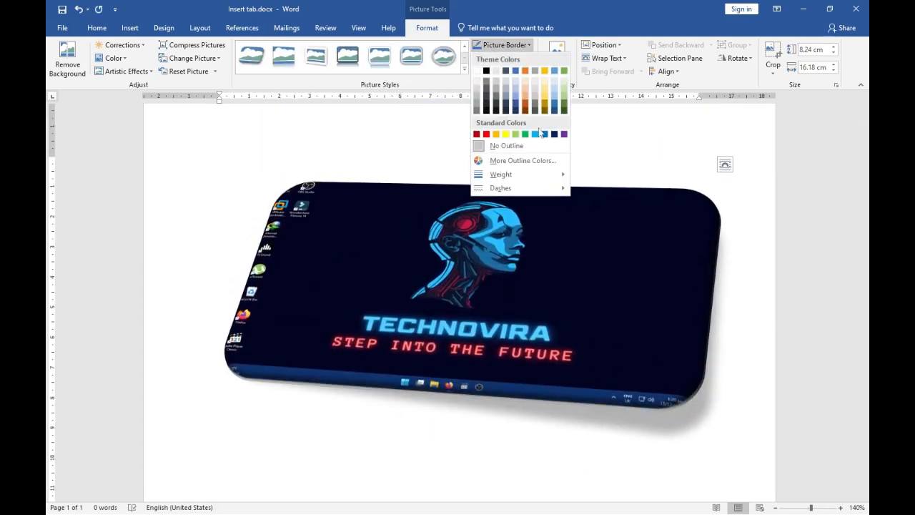
{"action": "left_click", "coordinate": [465, 71]}
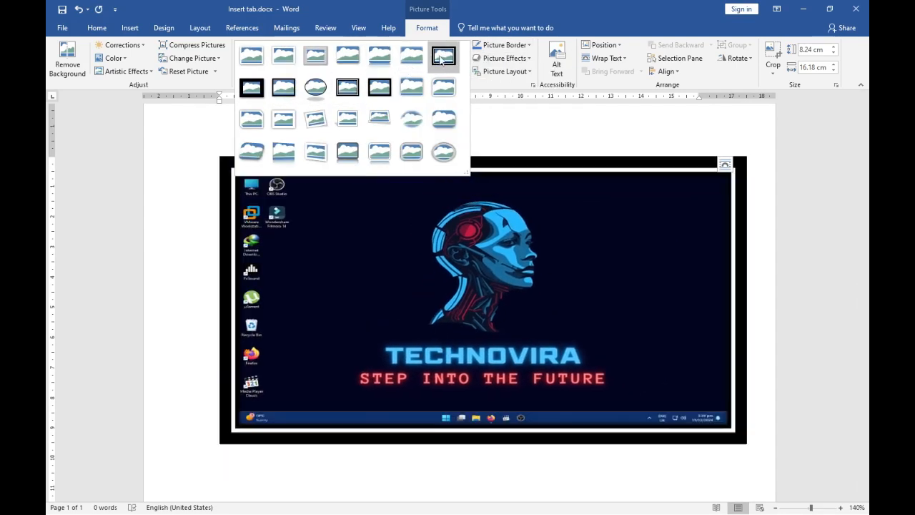
{"action": "left_click", "coordinate": [380, 87]}
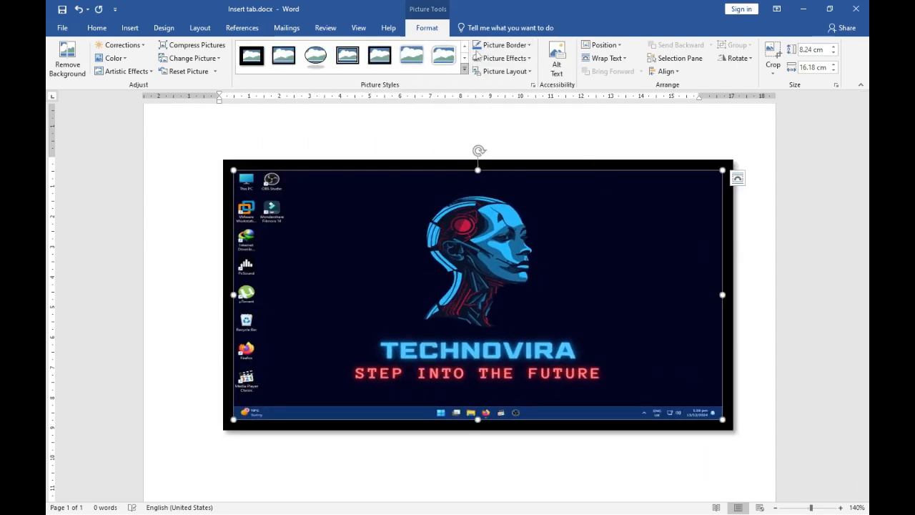
{"action": "left_click", "coordinate": [508, 44]}
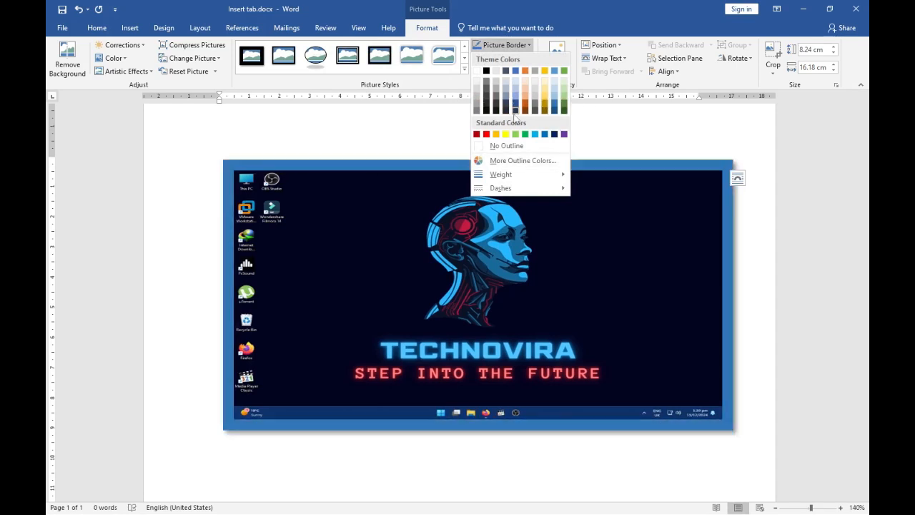
{"action": "left_click", "coordinate": [486, 133]}
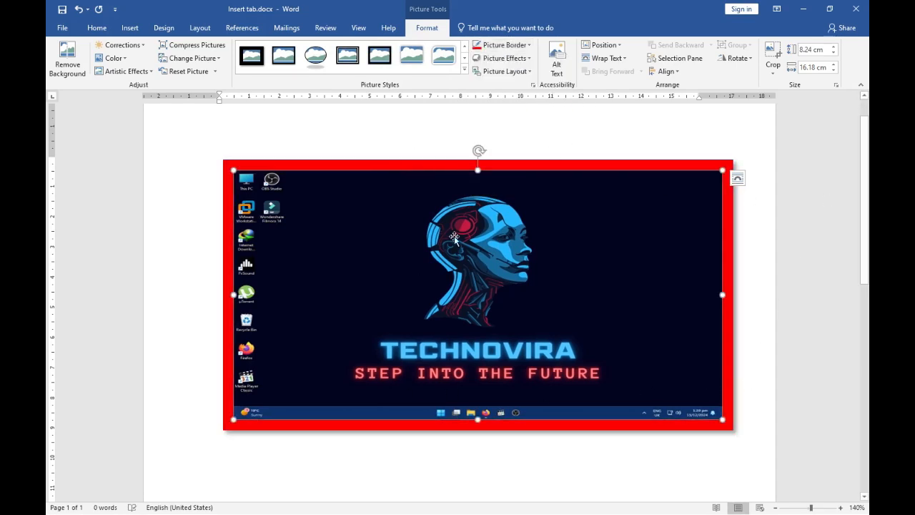
Step: Apply the first perspective shadow, which falls to the picture's upper left, to the picture
{"action": "left_click", "coordinate": [503, 58]}
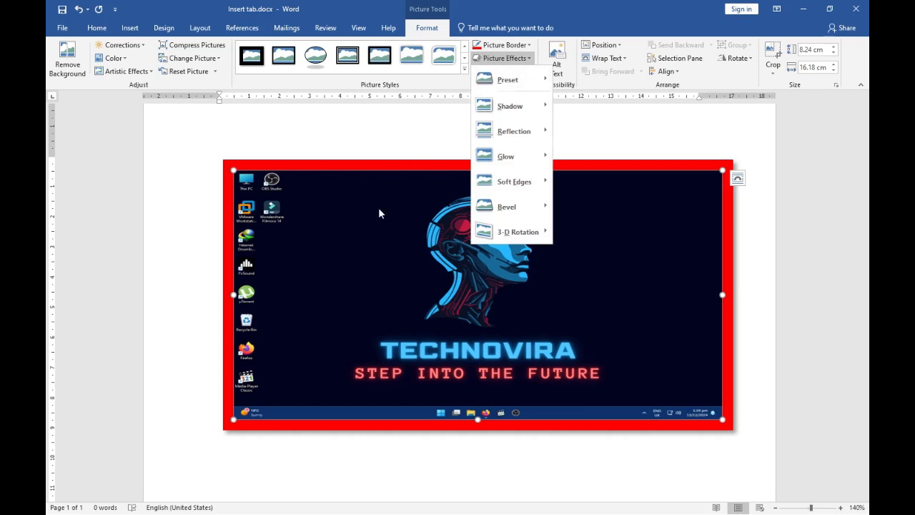
{"action": "left_click", "coordinate": [100, 29]}
{"action": "left_click", "coordinate": [89, 29]}
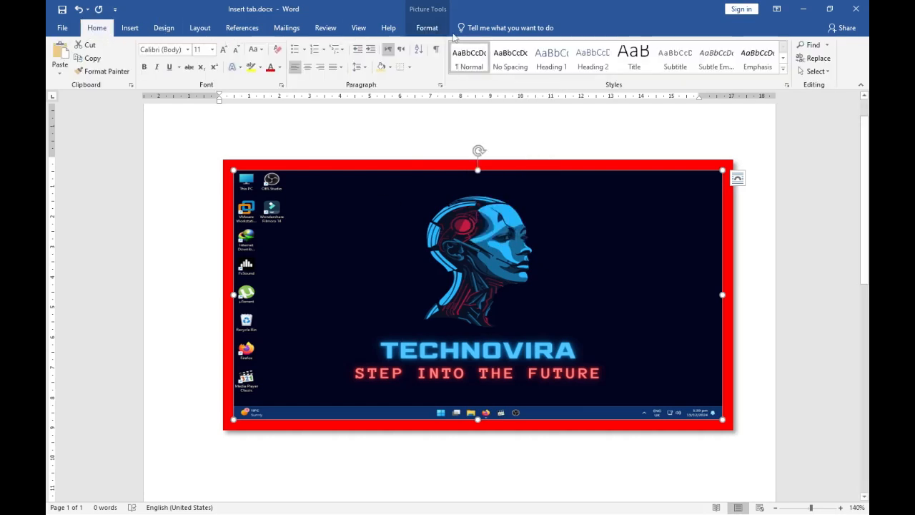
{"action": "left_click", "coordinate": [423, 30]}
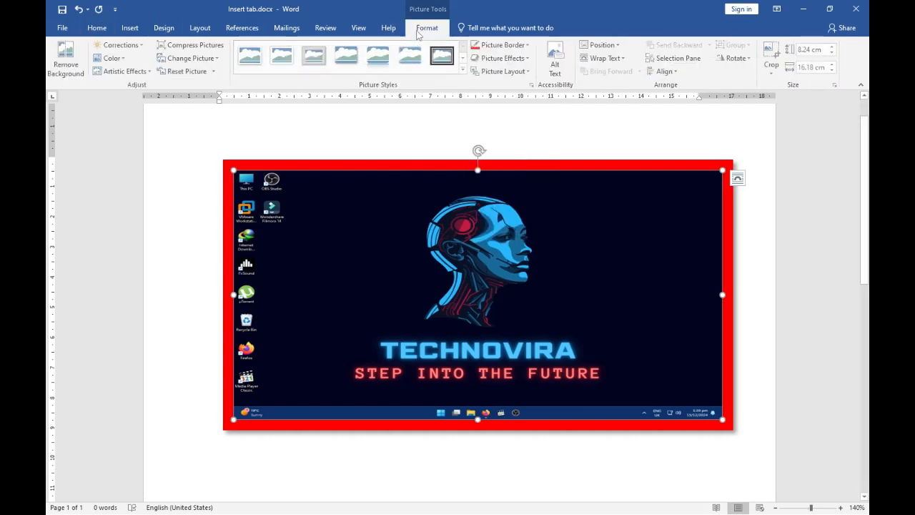
{"action": "left_click", "coordinate": [515, 62]}
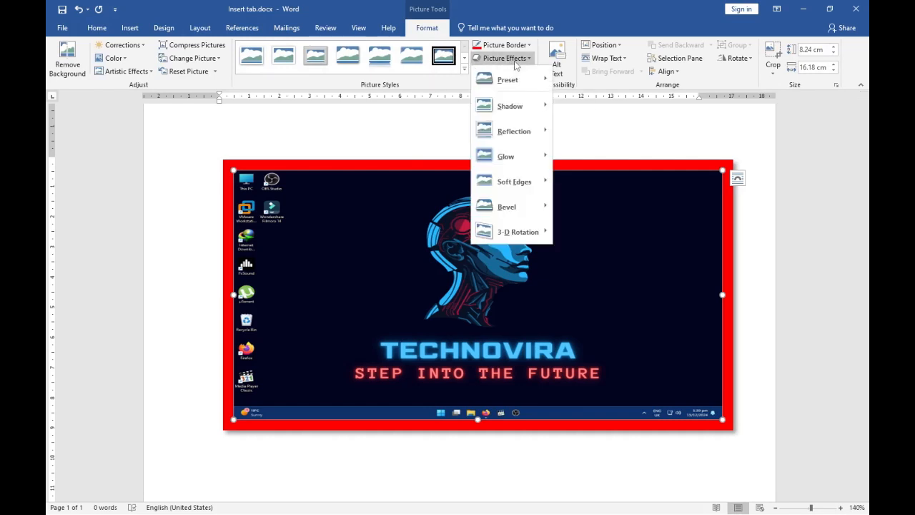
{"action": "mouse_move", "coordinate": [539, 82]}
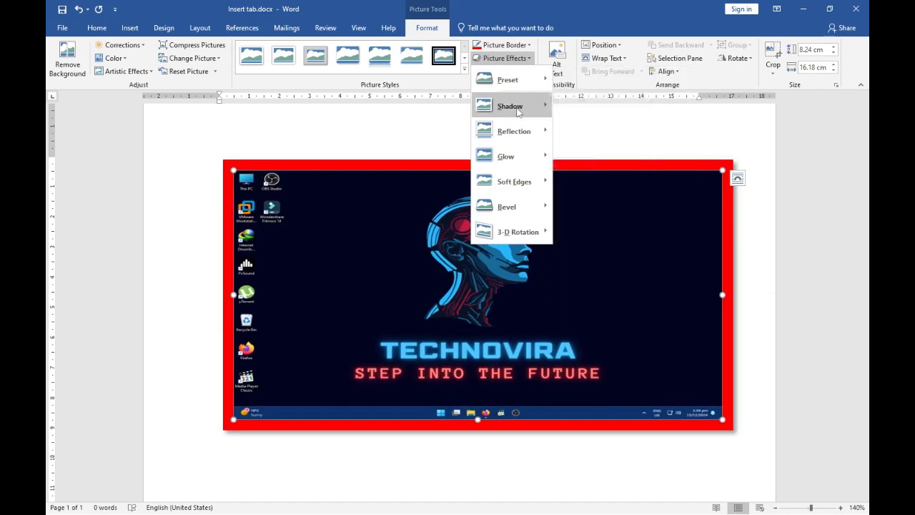
{"action": "scroll", "coordinate": [532, 288], "scroll_direction": "down", "scroll_amount": 4}
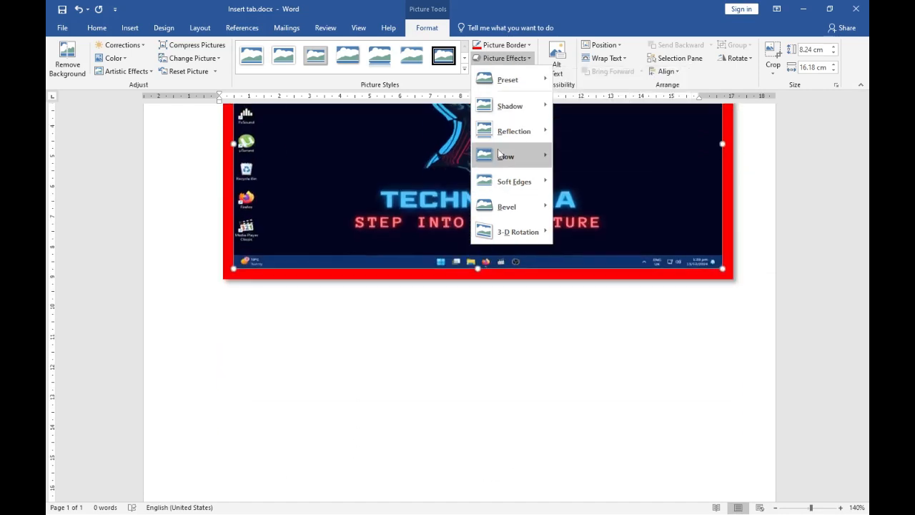
{"action": "mouse_move", "coordinate": [510, 105]}
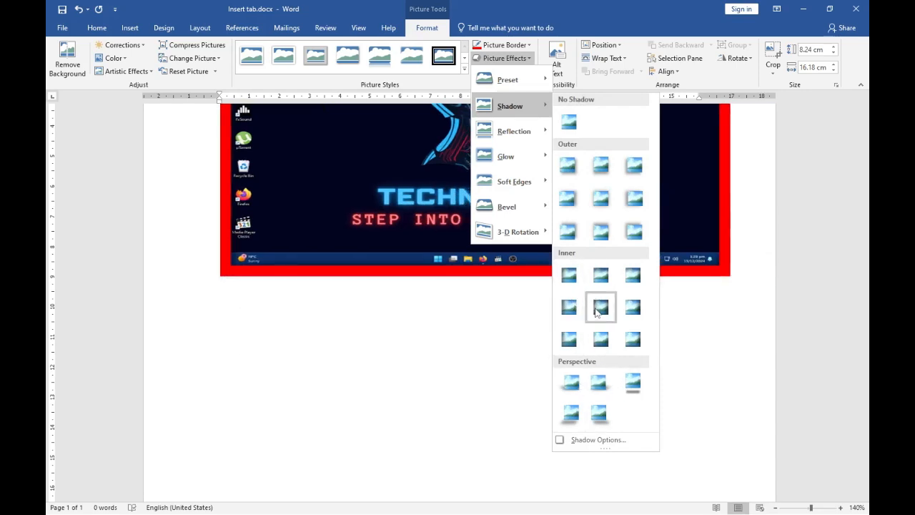
{"action": "left_click", "coordinate": [568, 384]}
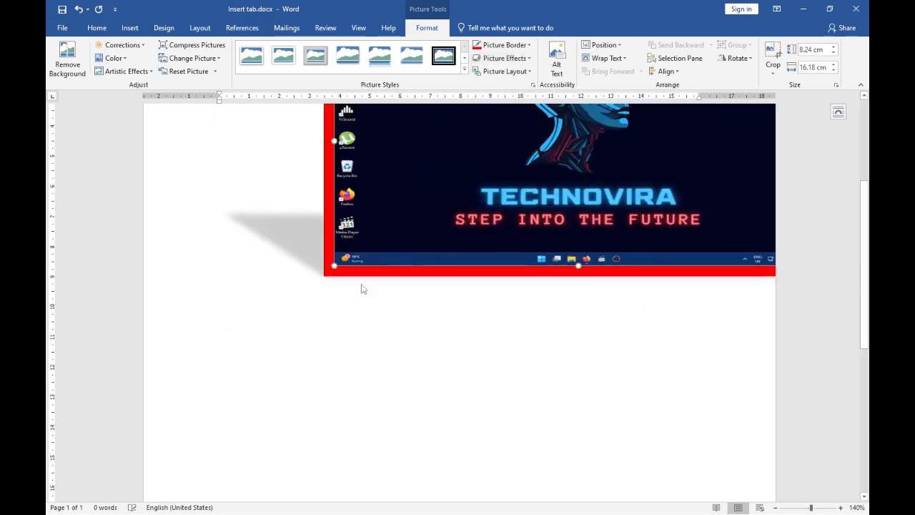
Step: Try the medium-length reflection variation that touches the picture's lower edge
{"action": "left_click", "coordinate": [504, 58]}
{"action": "mouse_move", "coordinate": [514, 131]}
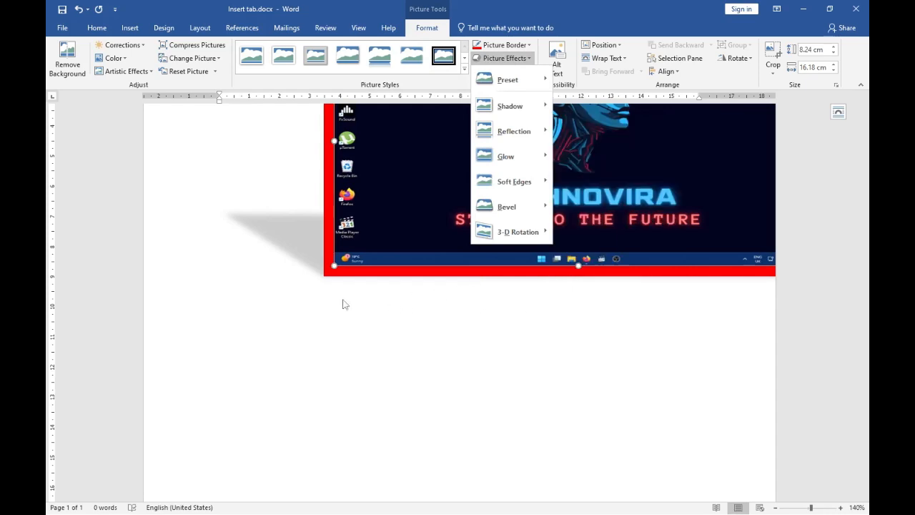
{"action": "mouse_move", "coordinate": [511, 147]}
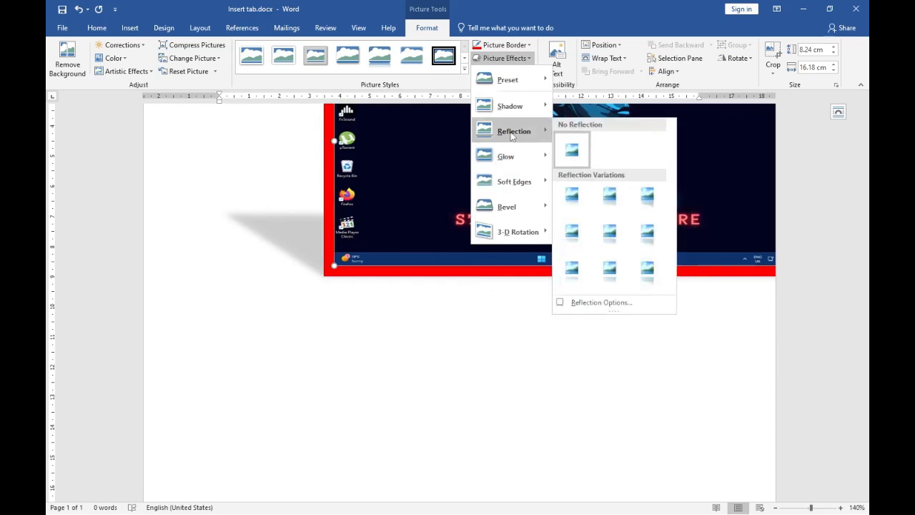
{"action": "left_click", "coordinate": [606, 197]}
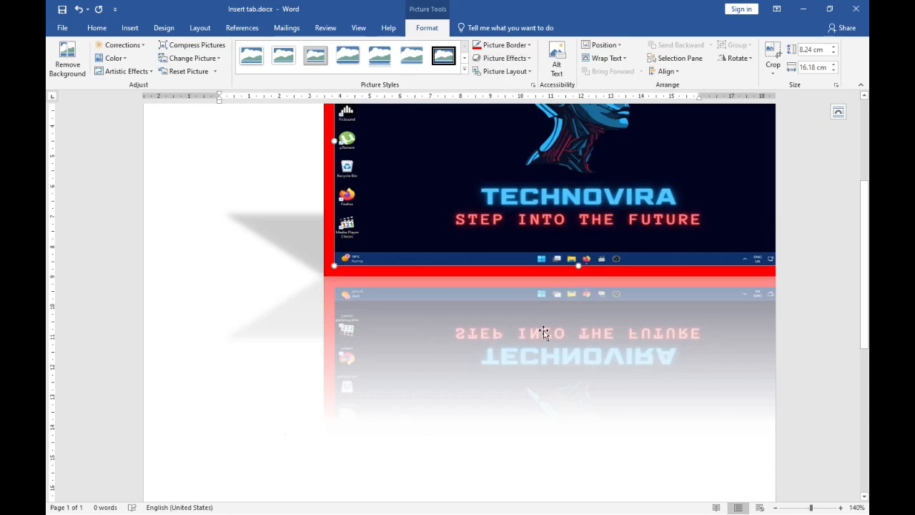
Step: Try the longest reflection on the picture, first with the widest gap and again touching the lower edge
{"action": "left_click", "coordinate": [504, 58]}
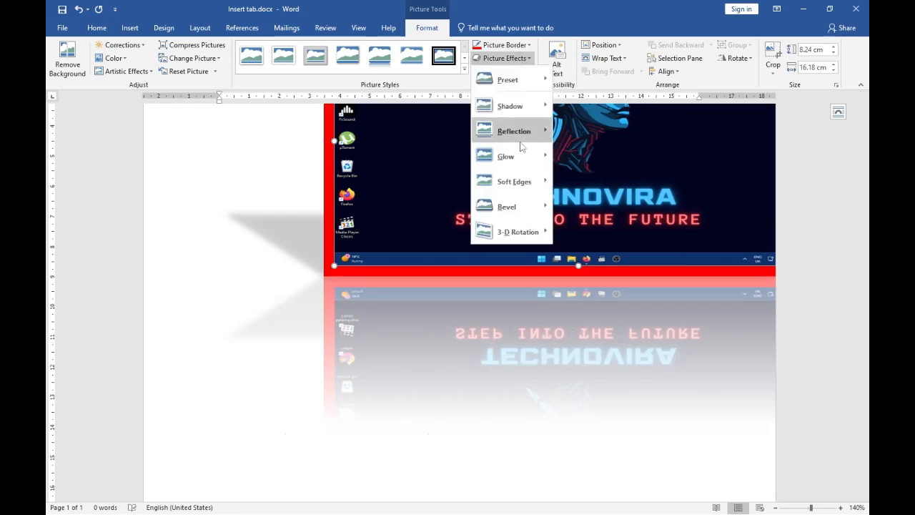
{"action": "mouse_move", "coordinate": [514, 130]}
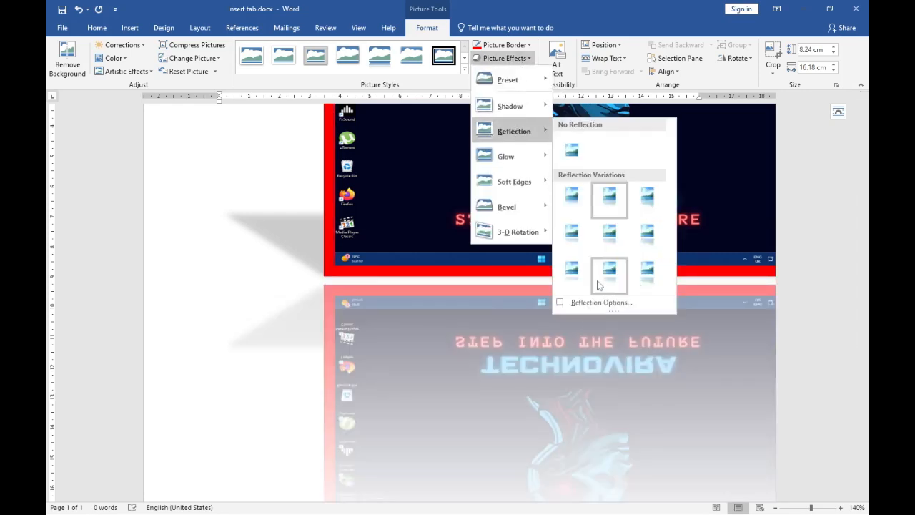
{"action": "left_click", "coordinate": [642, 283]}
{"action": "scroll", "coordinate": [594, 404], "scroll_direction": "down", "scroll_amount": 2}
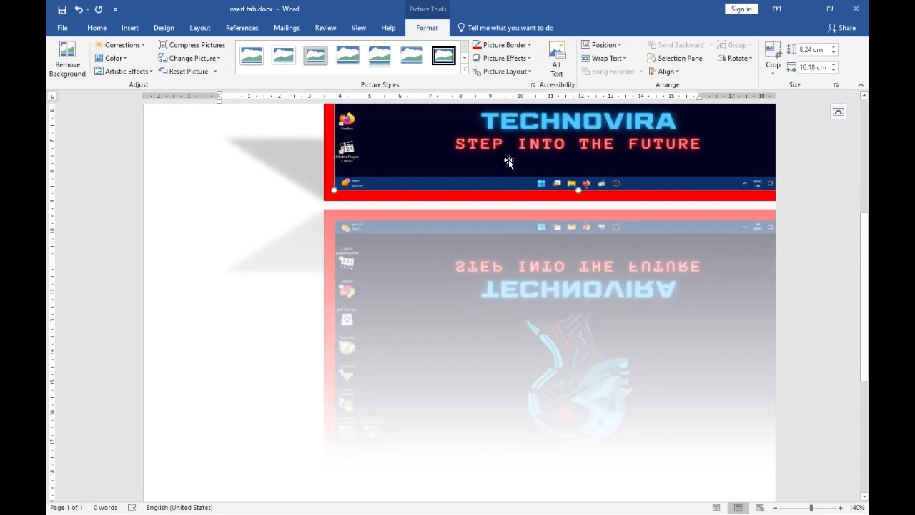
{"action": "left_click", "coordinate": [503, 58]}
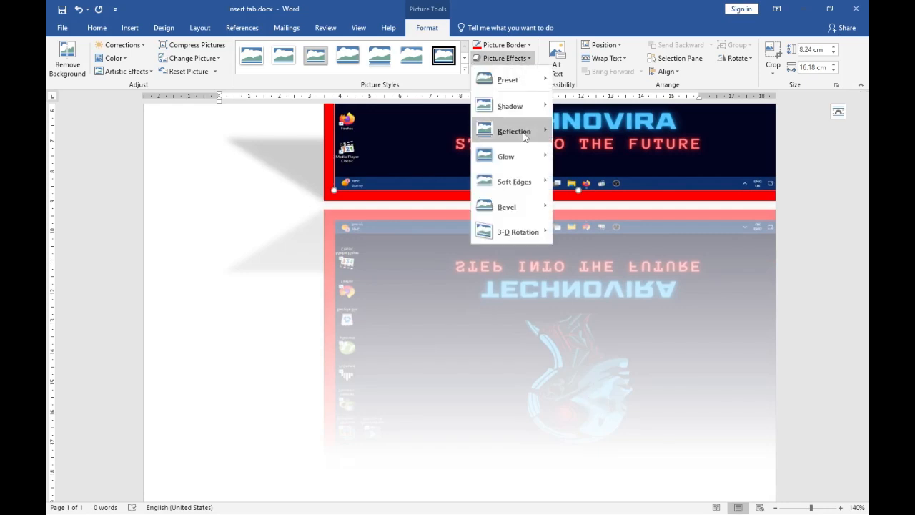
{"action": "mouse_move", "coordinate": [524, 135]}
{"action": "left_click", "coordinate": [652, 200]}
{"action": "scroll", "coordinate": [629, 254], "scroll_direction": "down", "scroll_amount": 2}
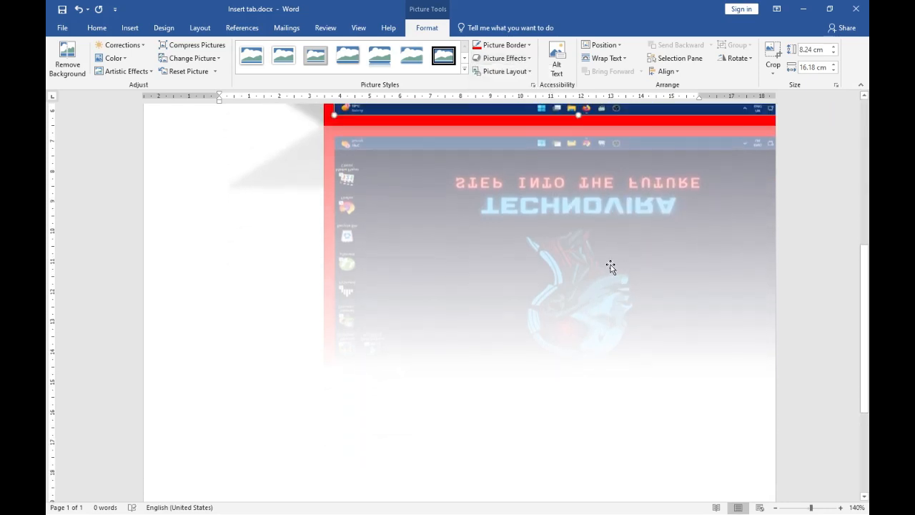
{"action": "scroll", "coordinate": [611, 264], "scroll_direction": "up", "scroll_amount": 3}
Step: Set the picture's reflection to the shortest variation that touches the lower edge
{"action": "left_click", "coordinate": [504, 57]}
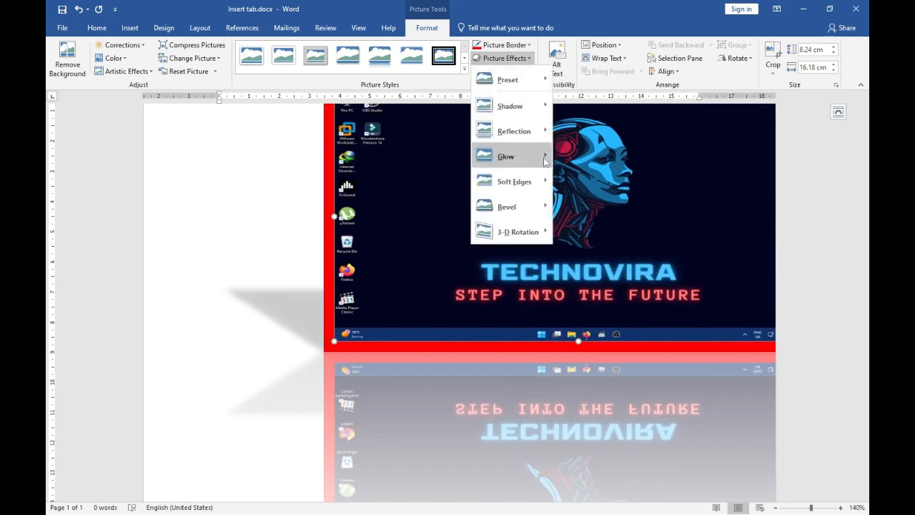
{"action": "mouse_move", "coordinate": [526, 133]}
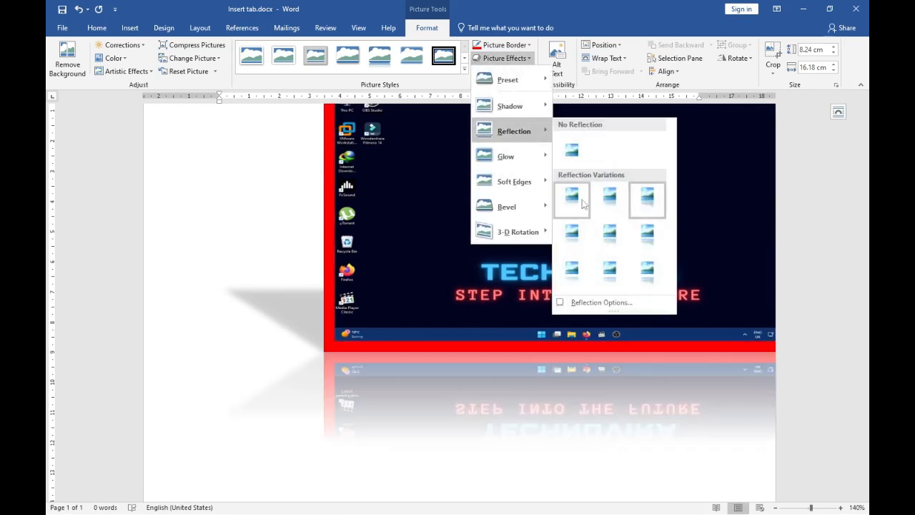
{"action": "left_click", "coordinate": [583, 205]}
{"action": "scroll", "coordinate": [513, 318], "scroll_direction": "down", "scroll_amount": 3}
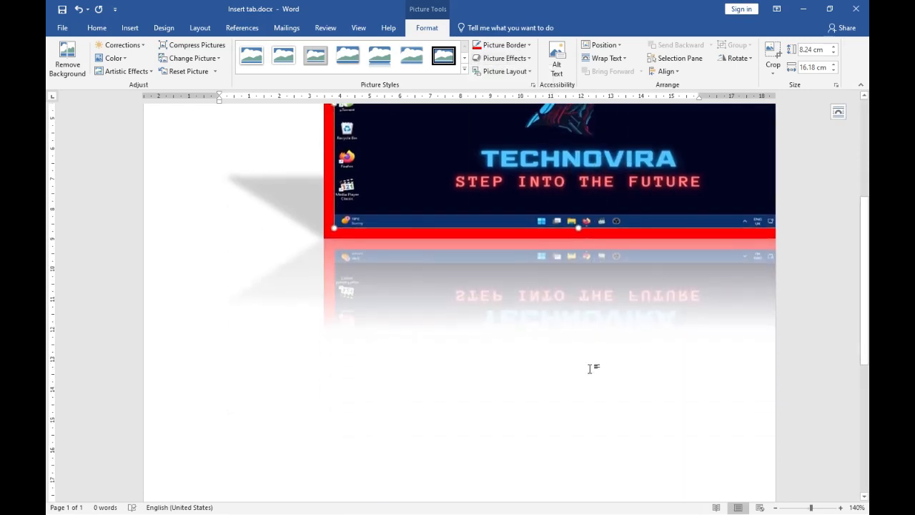
Step: Try the narrowest blue glow variation around the picture and check its edges
{"action": "left_click", "coordinate": [504, 58]}
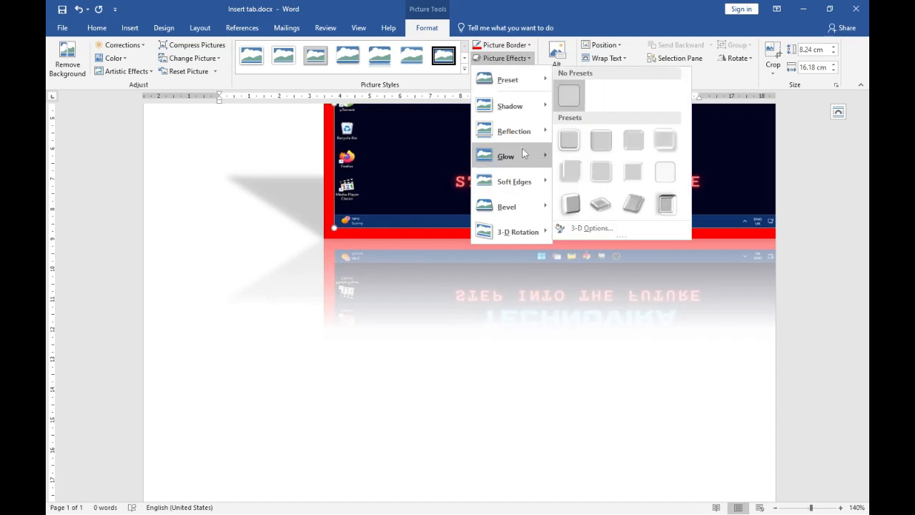
{"action": "mouse_move", "coordinate": [523, 154]}
{"action": "scroll", "coordinate": [335, 165], "scroll_direction": "up", "scroll_amount": 5}
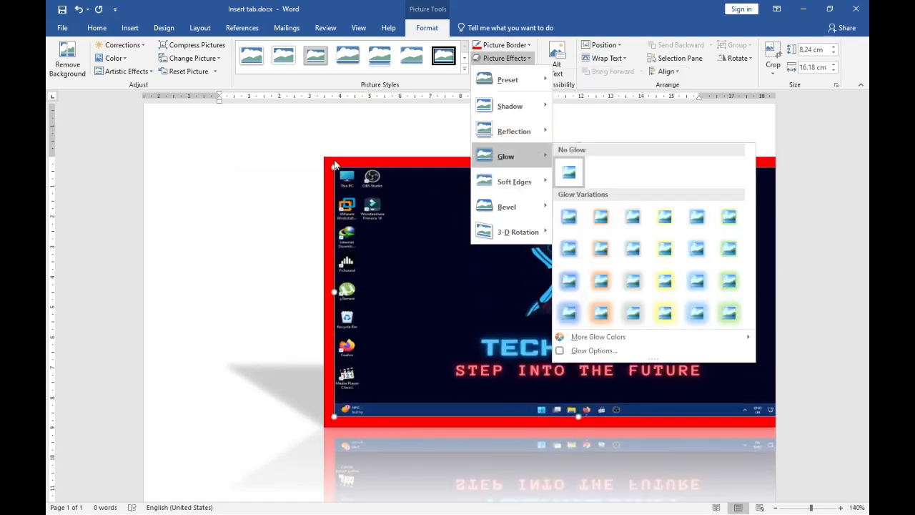
{"action": "left_click", "coordinate": [584, 226]}
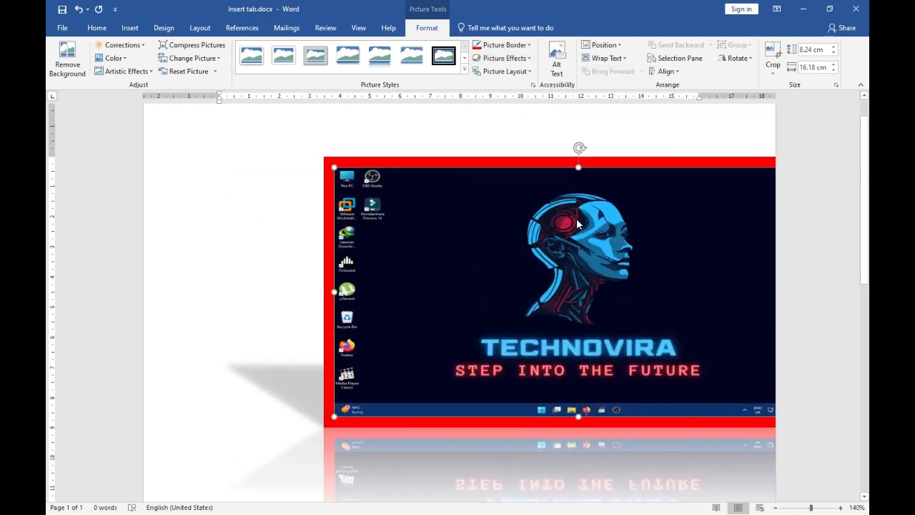
{"action": "scroll", "coordinate": [476, 298], "scroll_direction": "down", "scroll_amount": 2}
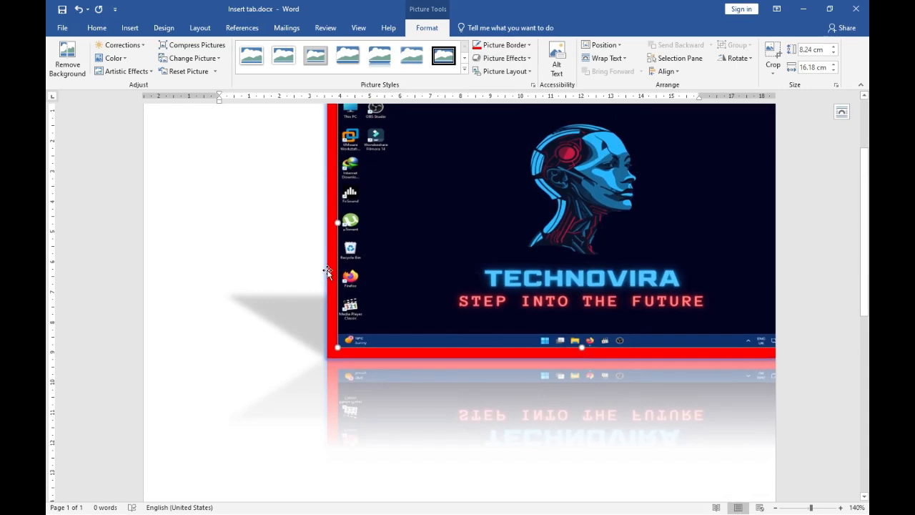
{"action": "scroll", "coordinate": [331, 245], "scroll_direction": "up", "scroll_amount": 2}
Step: Set the picture's glow to the widest blue variation in the first glow colour
{"action": "left_click", "coordinate": [504, 58]}
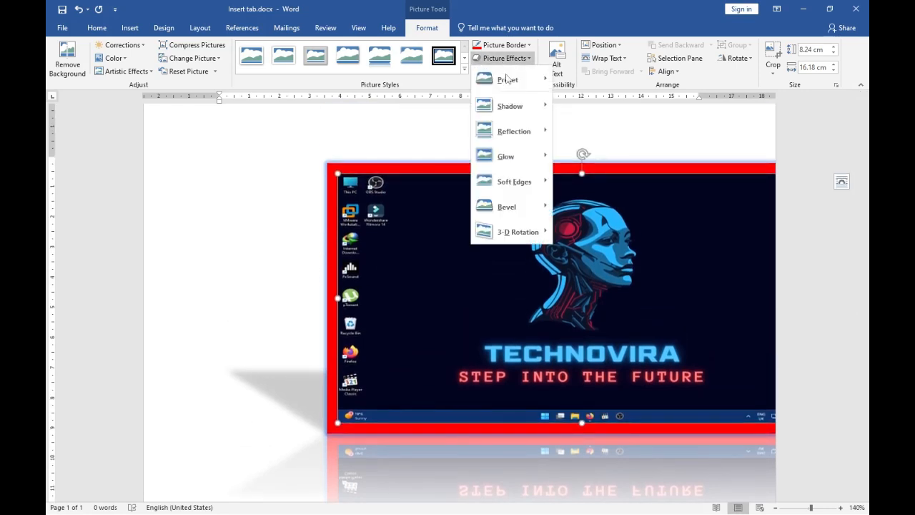
{"action": "mouse_move", "coordinate": [512, 157]}
{"action": "left_click", "coordinate": [568, 314]}
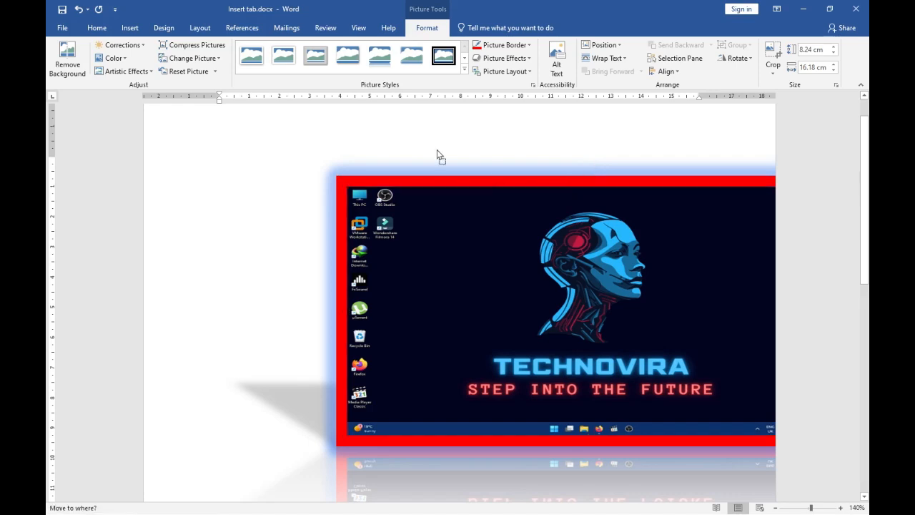
{"action": "scroll", "coordinate": [502, 229], "scroll_direction": "down", "scroll_amount": 1}
Step: Apply the first, slightest soft edge variation to the picture
{"action": "left_click", "coordinate": [492, 58]}
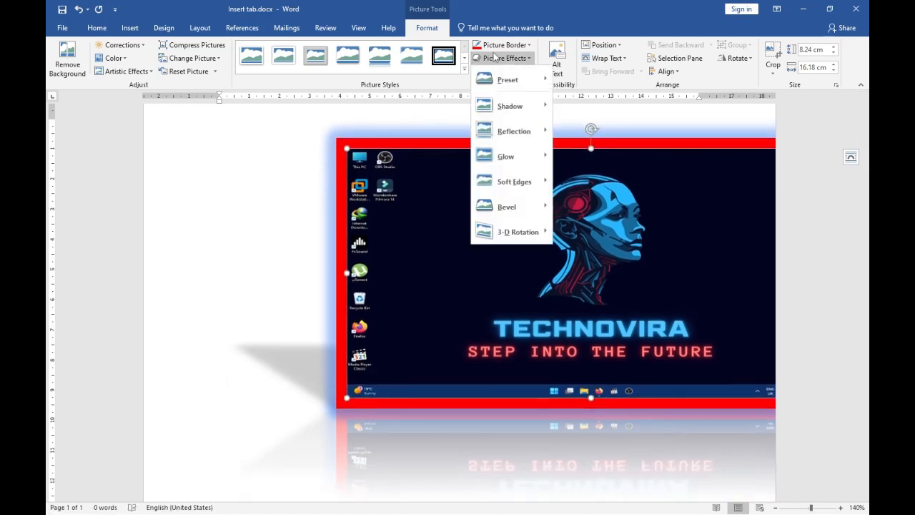
{"action": "mouse_move", "coordinate": [531, 183]}
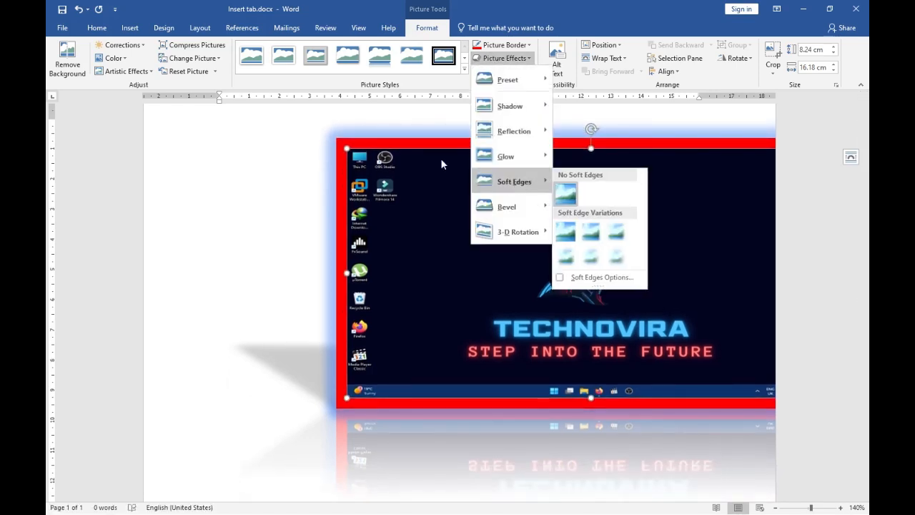
{"action": "scroll", "coordinate": [339, 166], "scroll_direction": "up", "scroll_amount": 2}
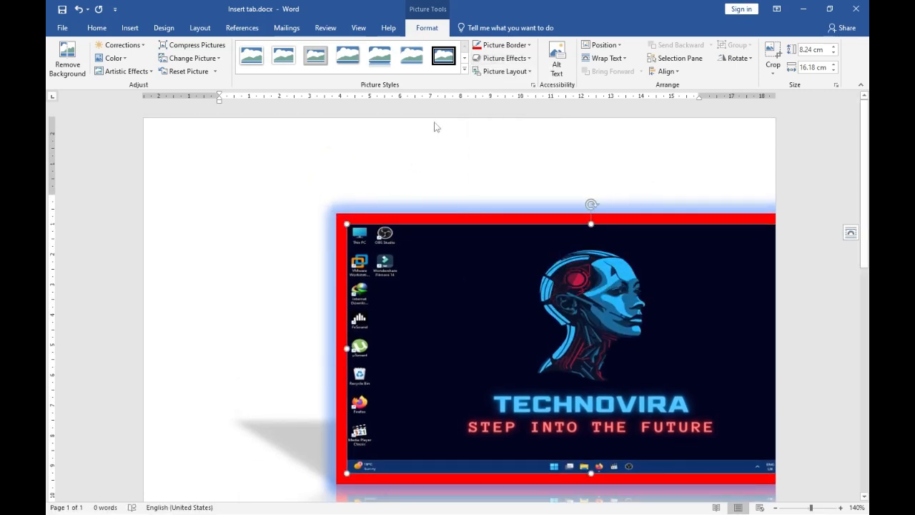
{"action": "left_click", "coordinate": [517, 60]}
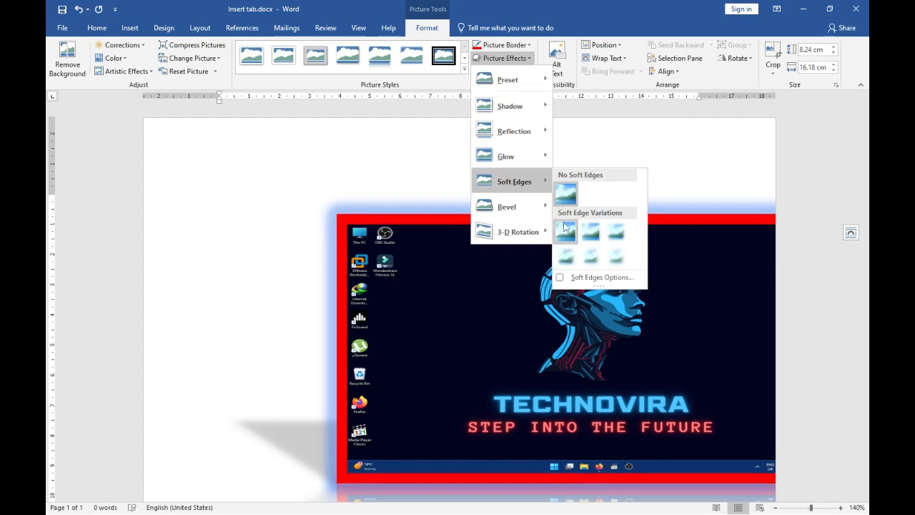
{"action": "left_click", "coordinate": [565, 228]}
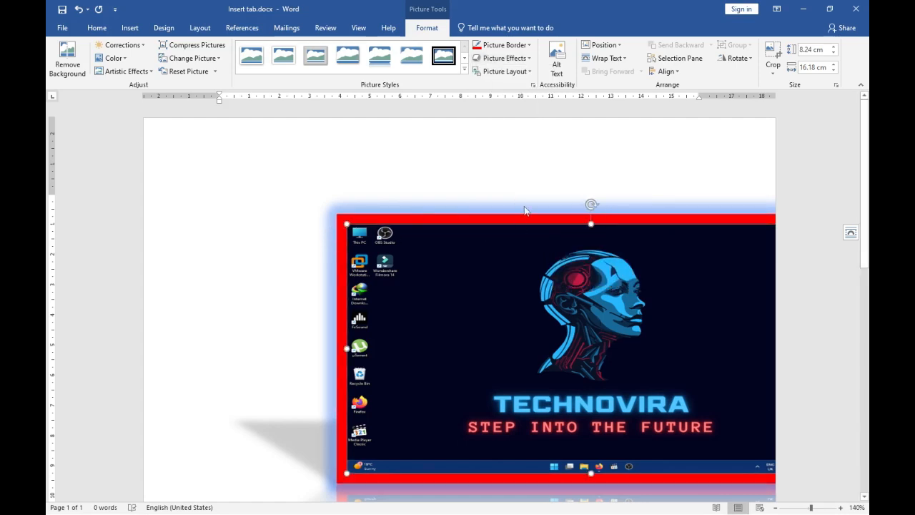
Step: Apply the second bevel of the first bevel row to the picture and shrink it to about 7.87 by 15.43 cm
{"action": "left_click", "coordinate": [504, 58]}
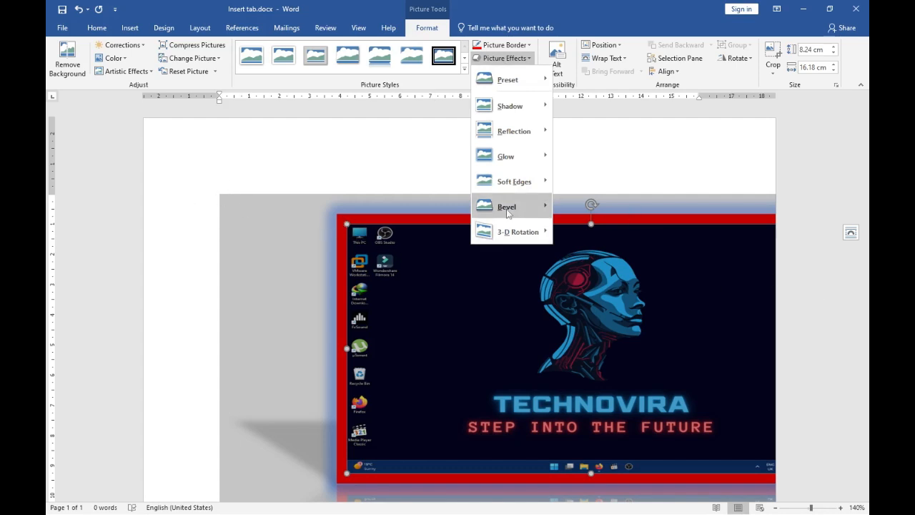
{"action": "mouse_move", "coordinate": [506, 207]}
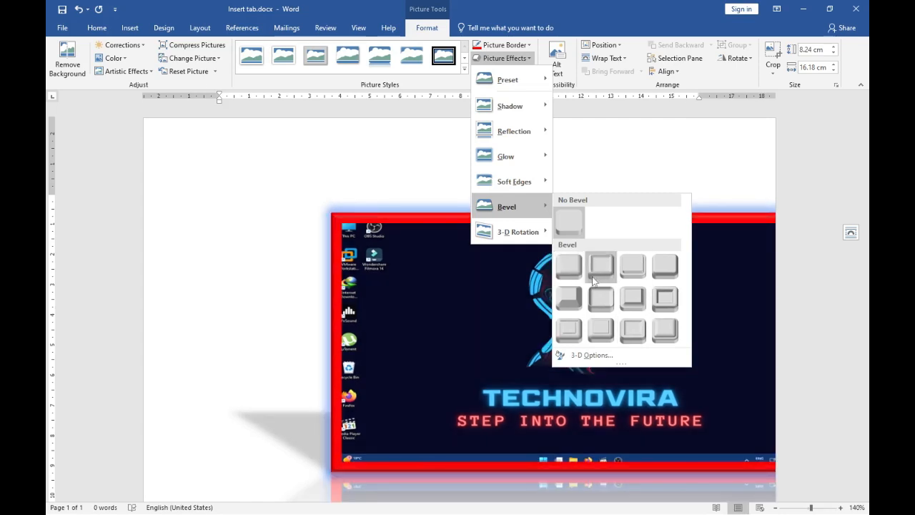
{"action": "left_click", "coordinate": [592, 275]}
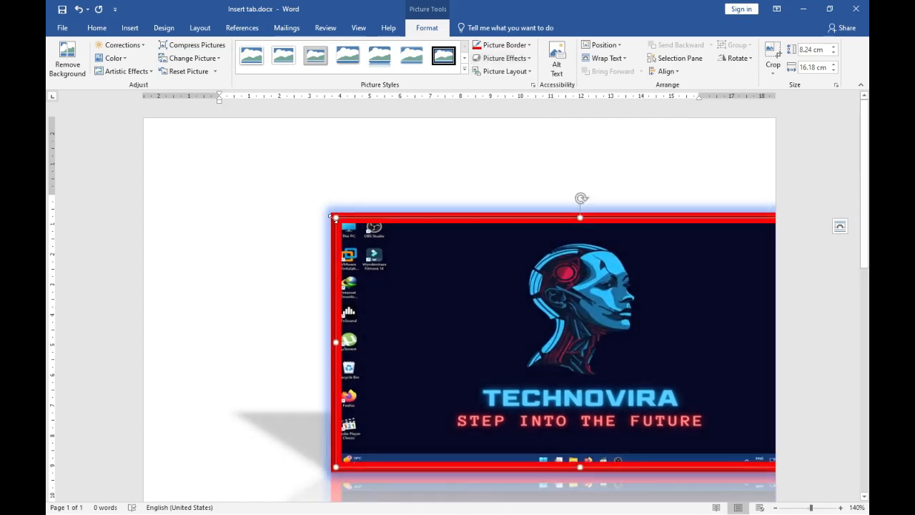
{"action": "mouse_move", "coordinate": [334, 217]}
{"action": "left_mouse_down"}
{"action": "mouse_move", "coordinate": [296, 198]}
{"action": "mouse_move", "coordinate": [330, 218]}
{"action": "left_mouse_up"}
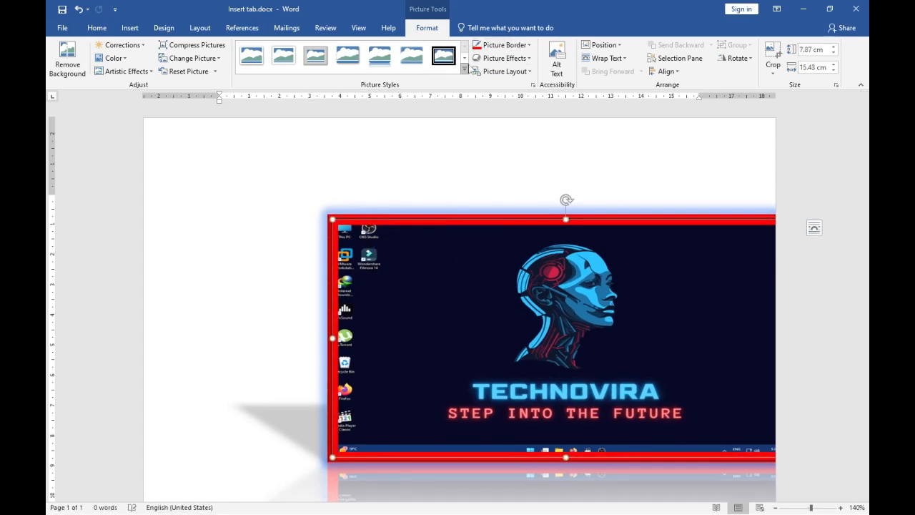
Step: Try a white-framed picture style on the picture, and replace it with the rounded, bevelled rectangle style
{"action": "left_click", "coordinate": [464, 69]}
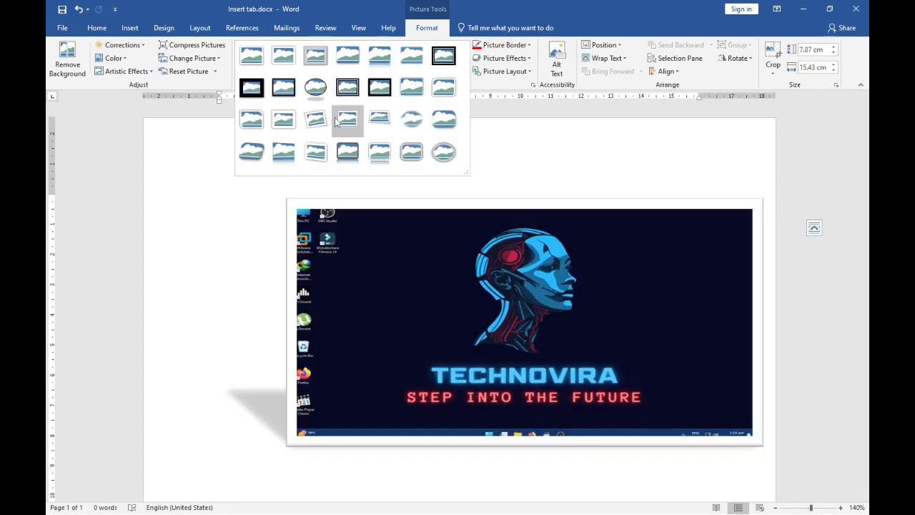
{"action": "left_click", "coordinate": [335, 122]}
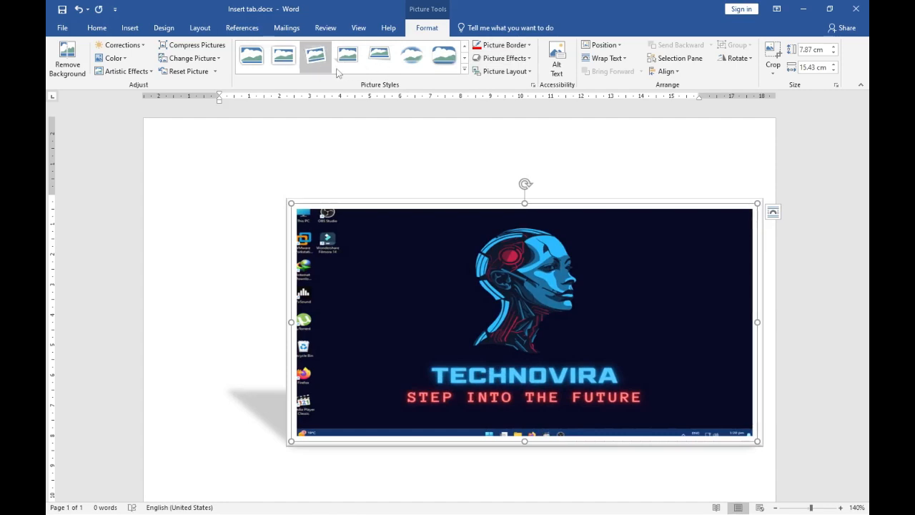
{"action": "left_click", "coordinate": [454, 63]}
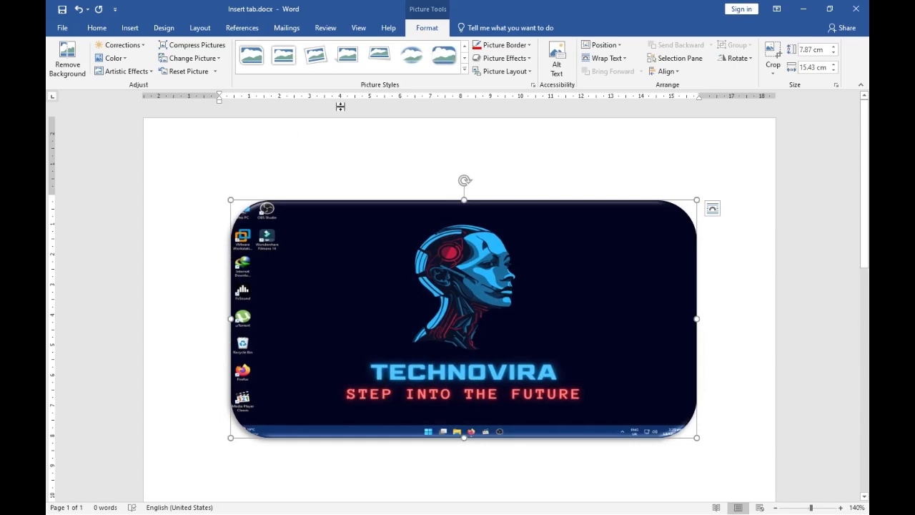
Step: Apply the second Parallel 3-D rotation preset to the picture
{"action": "left_click", "coordinate": [504, 58]}
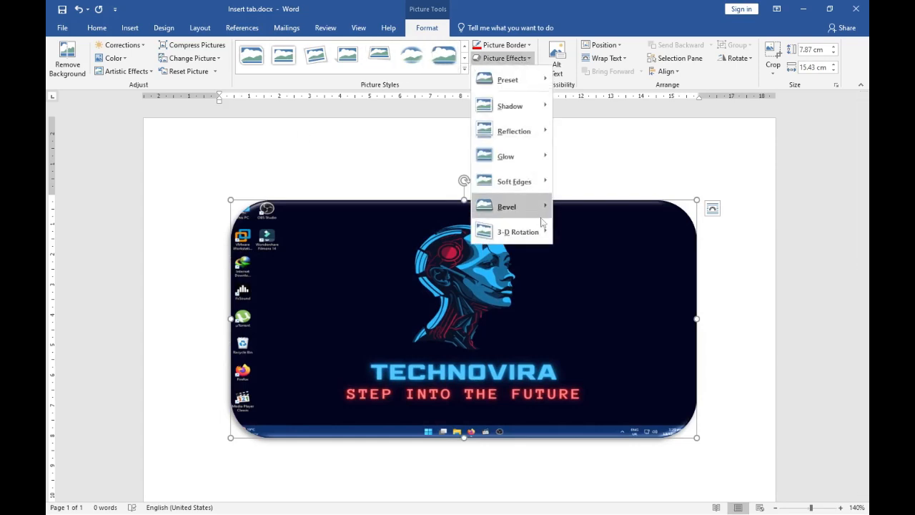
{"action": "mouse_move", "coordinate": [529, 232]}
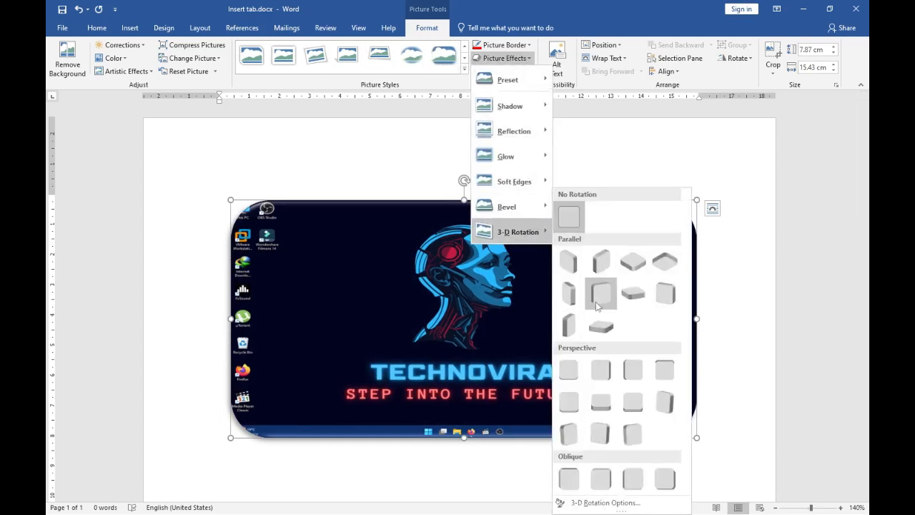
{"action": "left_click", "coordinate": [603, 259]}
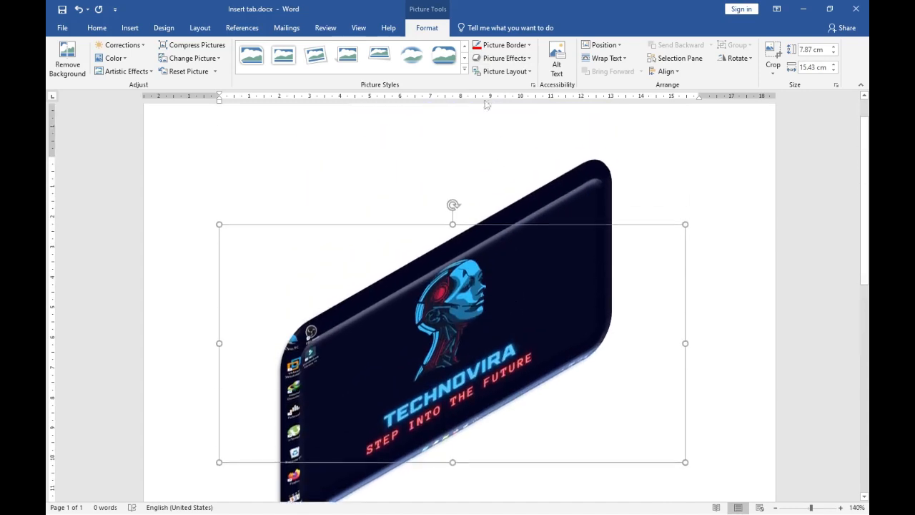
Step: Try inserting an Alternating Hexagons SmartArt graphic from the full list of graphics, and undo the insertion
{"action": "left_click", "coordinate": [520, 73]}
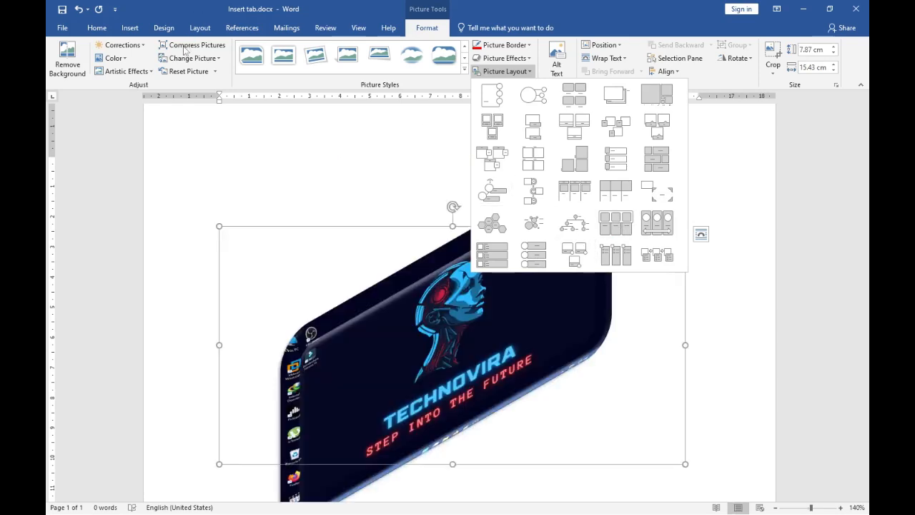
{"action": "left_click", "coordinate": [127, 29]}
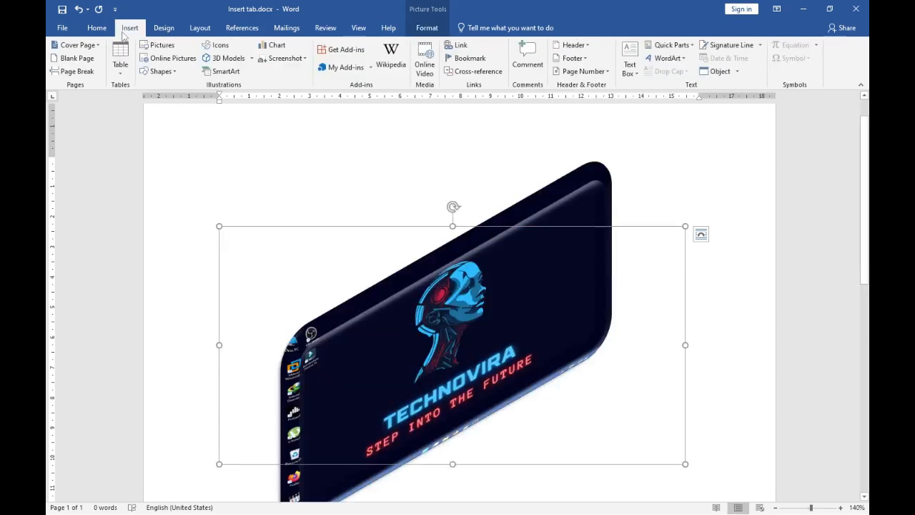
{"action": "left_click", "coordinate": [226, 74]}
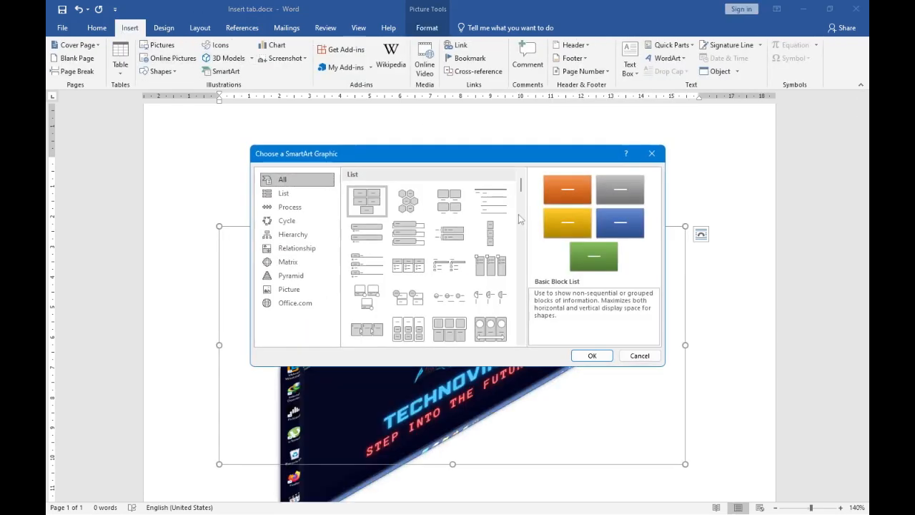
{"action": "scroll", "coordinate": [422, 255], "scroll_direction": "down", "scroll_amount": 1}
{"action": "scroll", "coordinate": [422, 255], "scroll_direction": "up", "scroll_amount": 1}
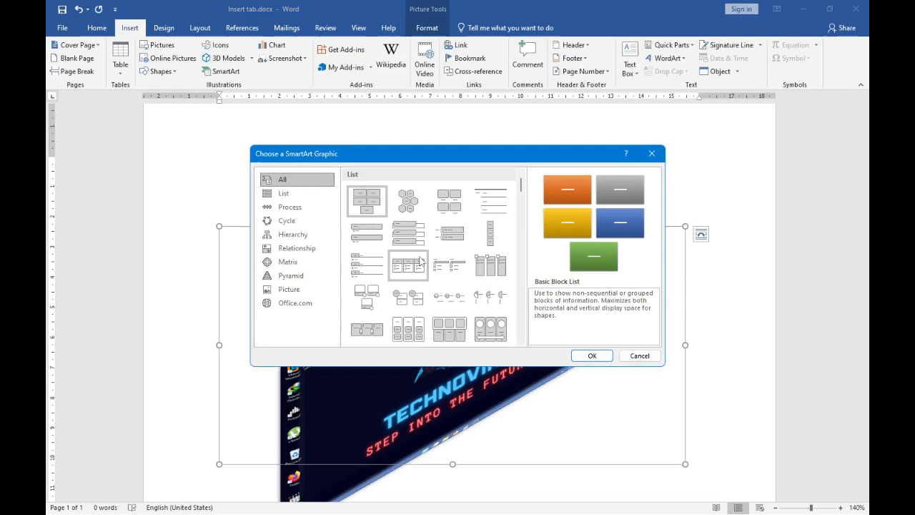
{"action": "left_click", "coordinate": [418, 208]}
{"action": "left_click", "coordinate": [590, 356]}
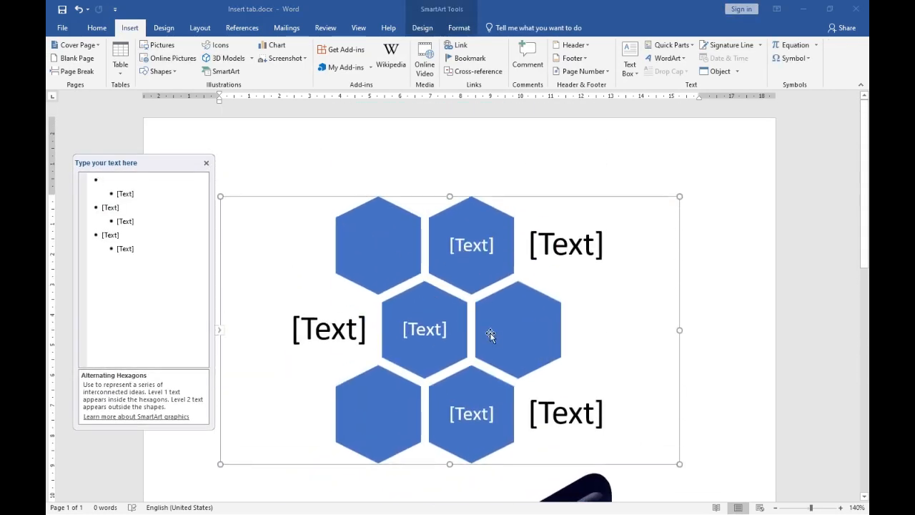
{"action": "left_click", "coordinate": [205, 163]}
{"action": "key", "text": "ctrl+z"}
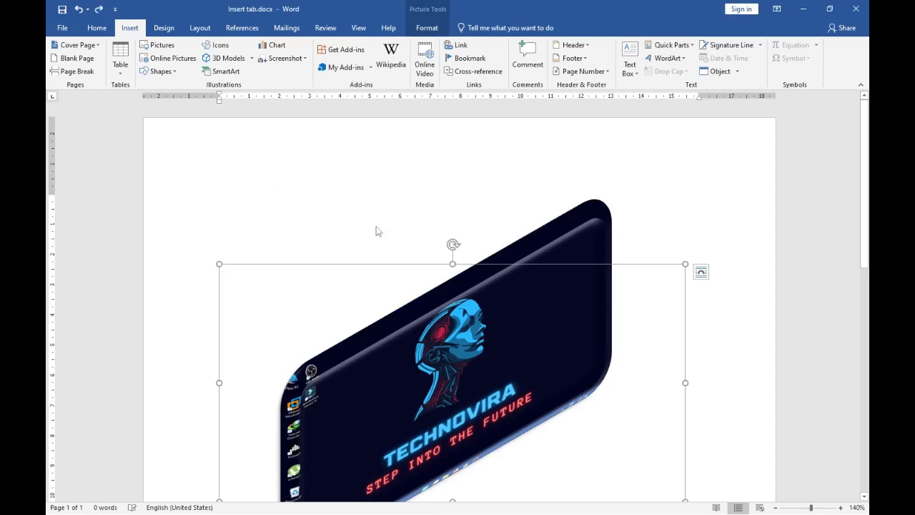
Step: Convert the picture to the layout with a circular picture and a rounded text bar, and shift the bar slightly
{"action": "scroll", "coordinate": [424, 246], "scroll_direction": "down", "scroll_amount": 1}
{"action": "left_click", "coordinate": [427, 28]}
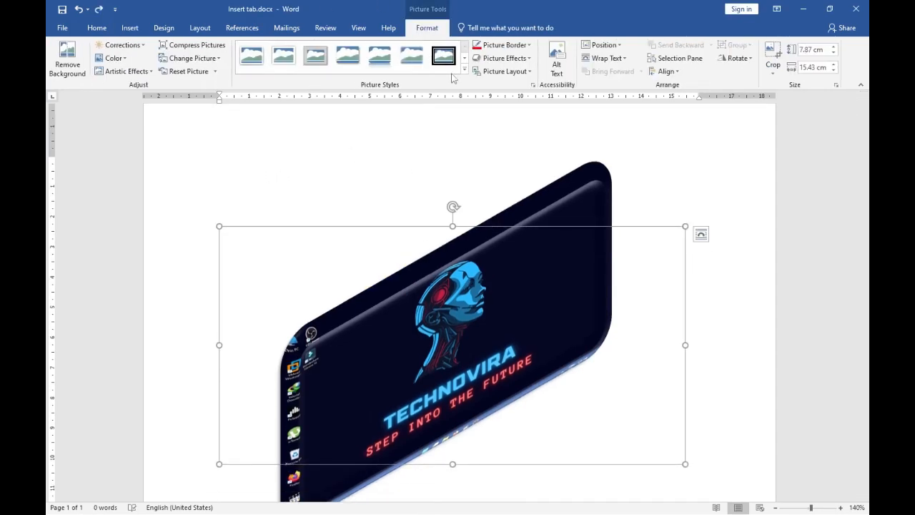
{"action": "left_click", "coordinate": [493, 72]}
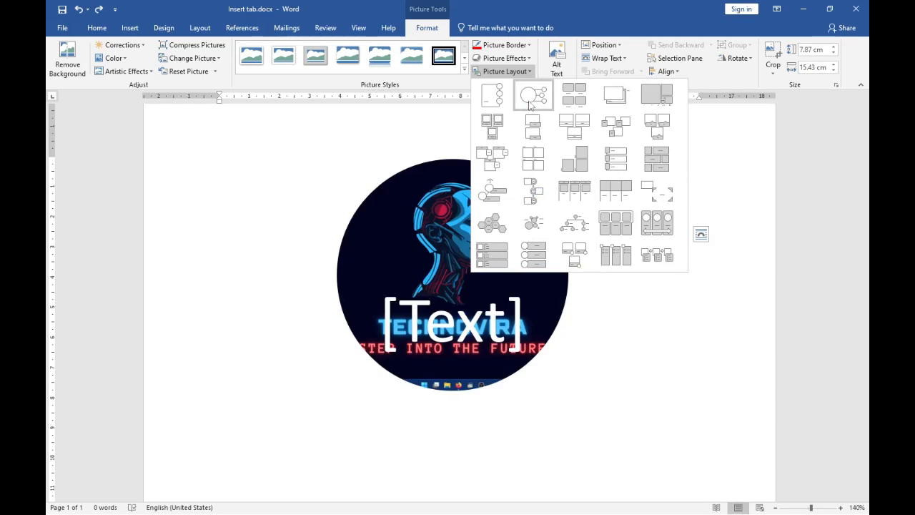
{"action": "left_click", "coordinate": [492, 191]}
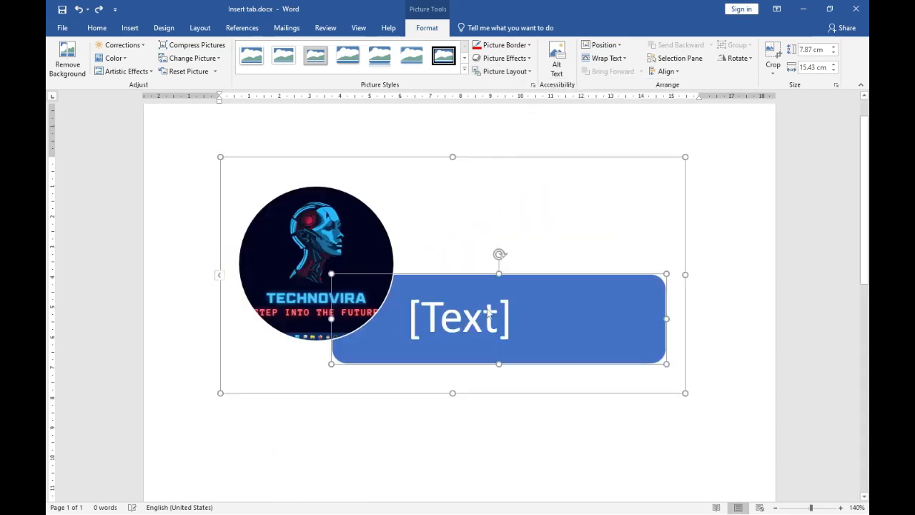
{"action": "left_click_drag", "start_coordinate": [524, 231], "coordinate": [570, 211]}
{"action": "left_click_drag", "start_coordinate": [567, 213], "coordinate": [562, 222]}
{"action": "scroll", "coordinate": [518, 206], "scroll_direction": "up", "scroll_amount": 3}
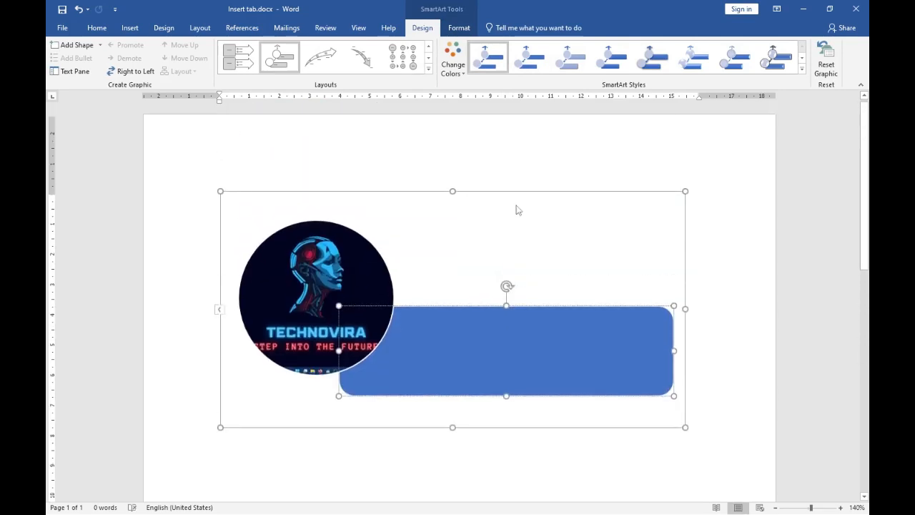
Step: Enter YOUTUBE as the text of the blue bar beside the circular picture
{"action": "left_click", "coordinate": [504, 350]}
{"action": "type", "text": "YOUT"}
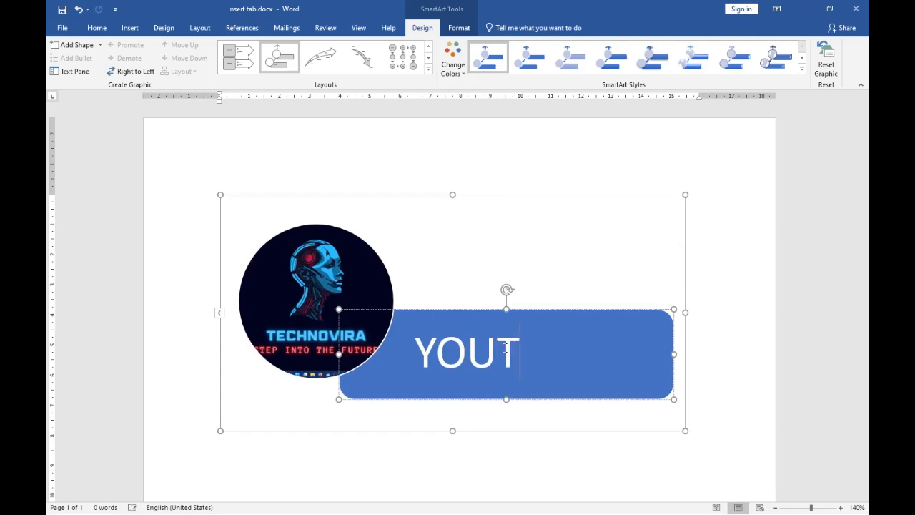
{"action": "type", "text": "UBE"}
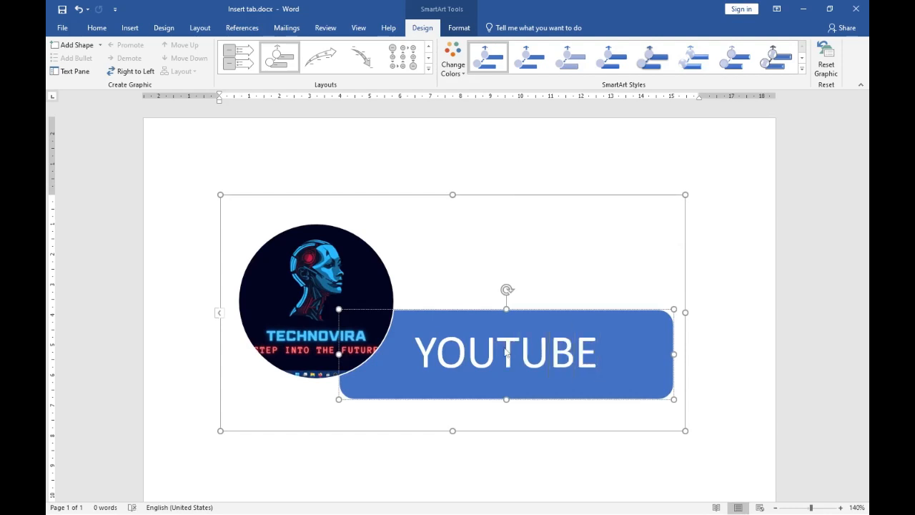
{"action": "left_click", "coordinate": [801, 68]}
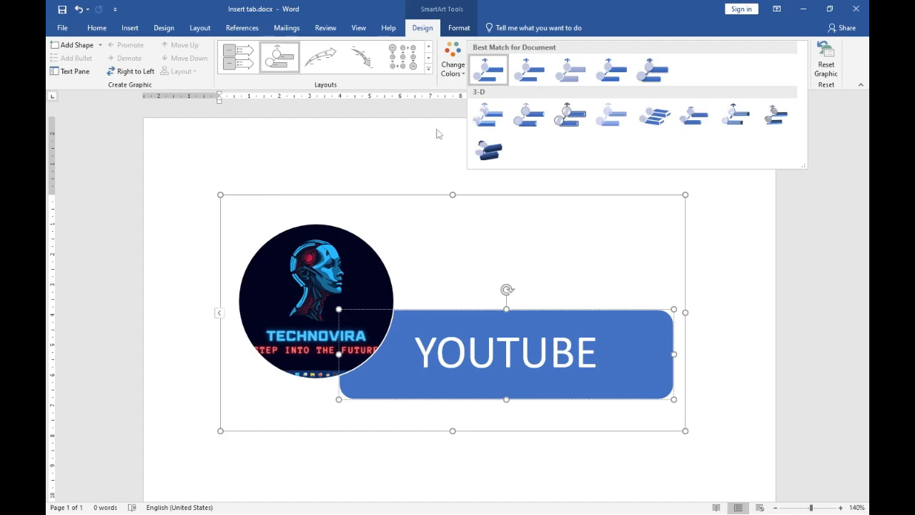
{"action": "left_click", "coordinate": [420, 31]}
{"action": "left_click", "coordinate": [459, 28]}
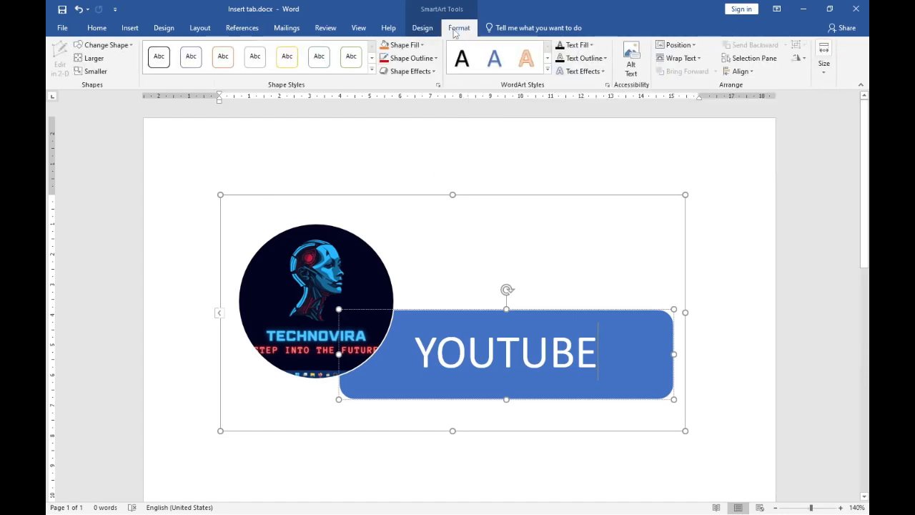
{"action": "left_click", "coordinate": [421, 28]}
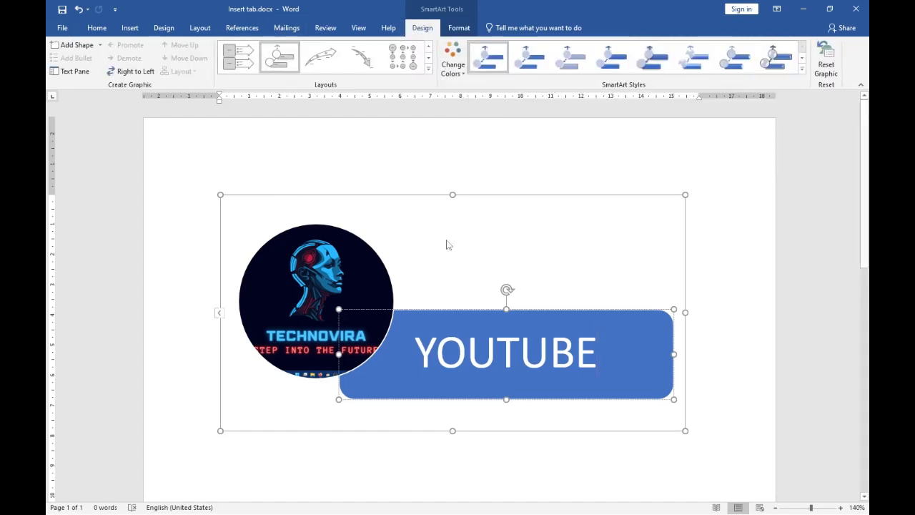
Step: Undo the bar's text, its repositioning and the picture layout conversion
{"action": "left_click", "coordinate": [302, 235]}
{"action": "key", "text": "ctrl+z"}
{"action": "key", "text": "ctrl+z"}
{"action": "key", "text": "ctrl+z"}
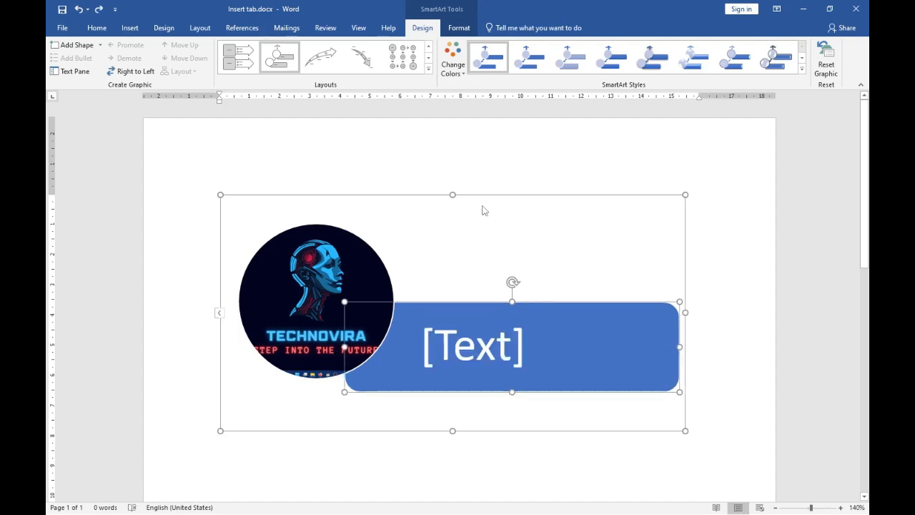
{"action": "key", "text": "ctrl+z"}
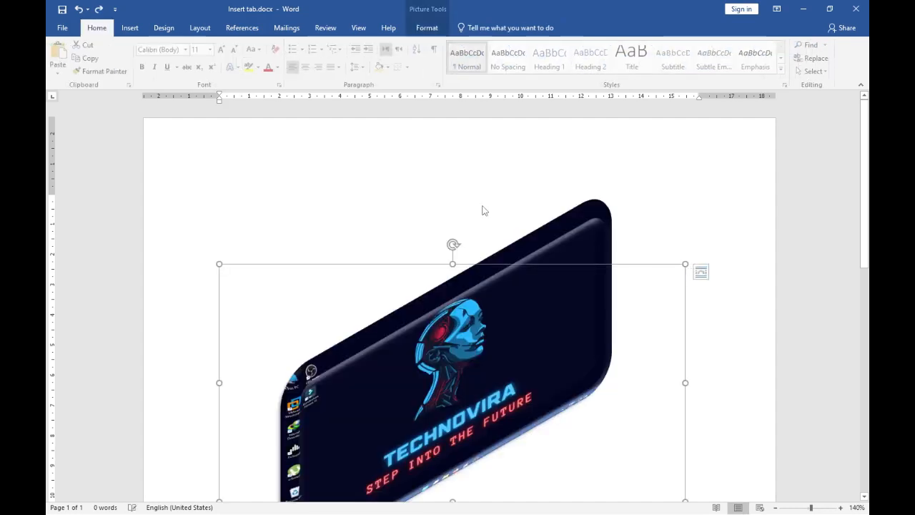
Step: Open the picture's alt text description for editing and look over the picture on the page
{"action": "left_click", "coordinate": [426, 27]}
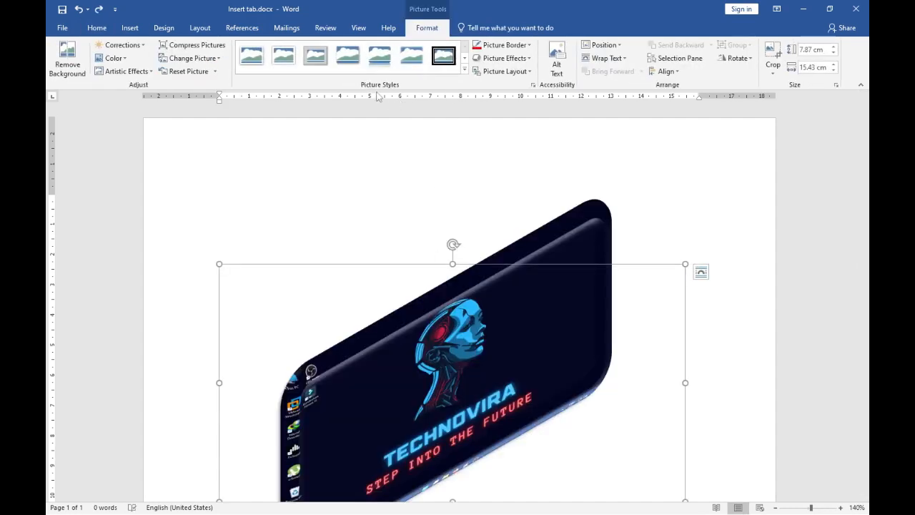
{"action": "left_click", "coordinate": [561, 70]}
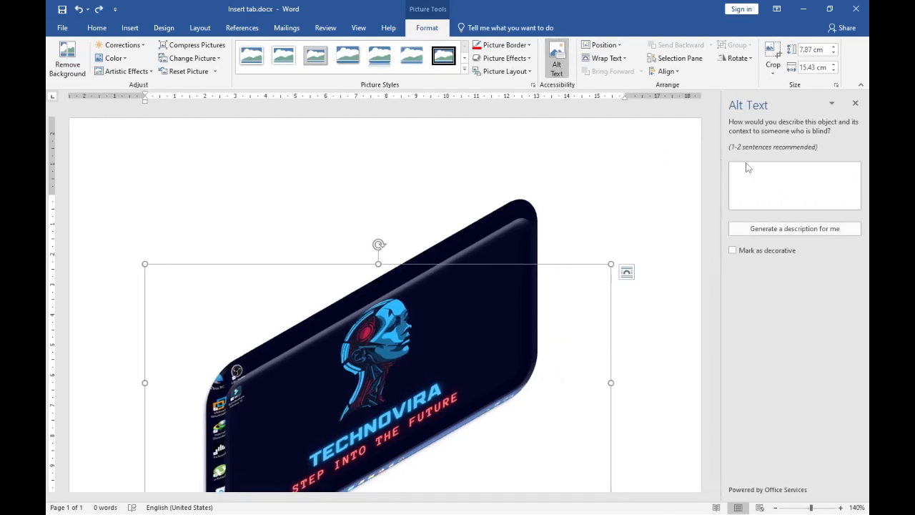
{"action": "left_click", "coordinate": [752, 182]}
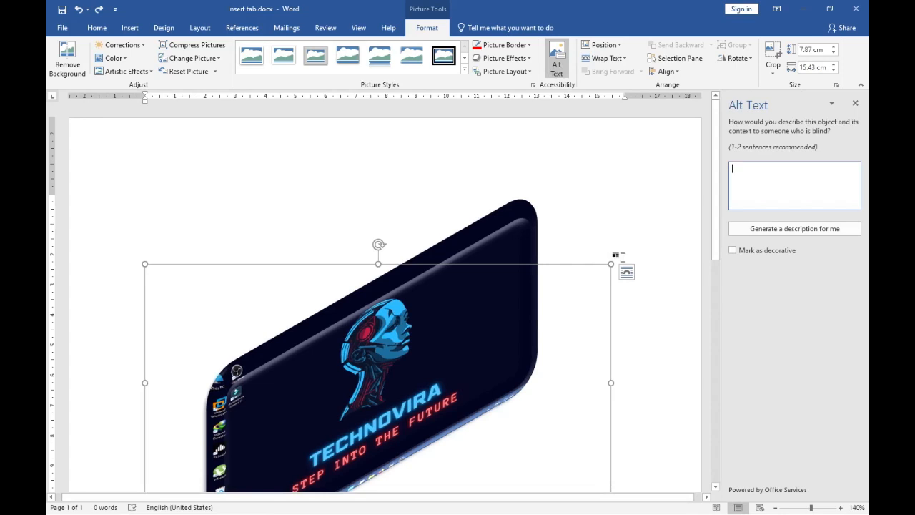
{"action": "scroll", "coordinate": [443, 259], "scroll_direction": "down", "scroll_amount": 6}
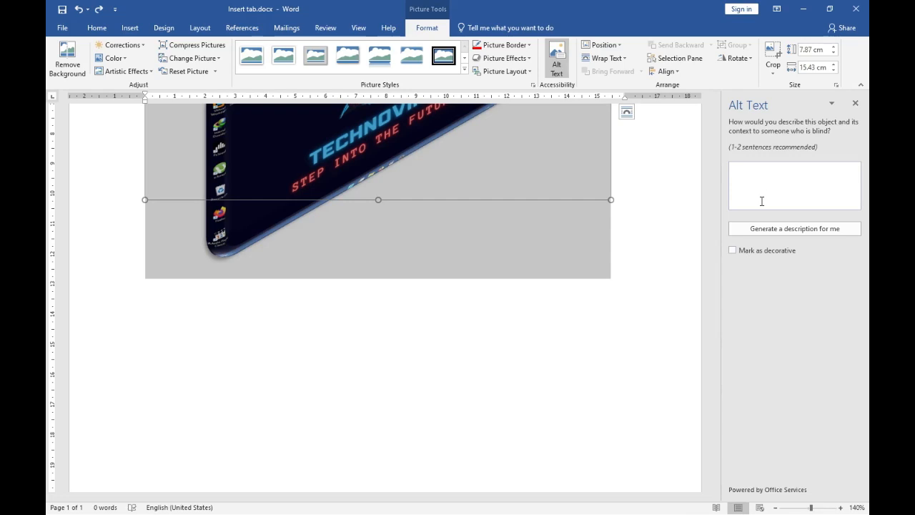
{"action": "scroll", "coordinate": [465, 380], "scroll_direction": "up", "scroll_amount": 5}
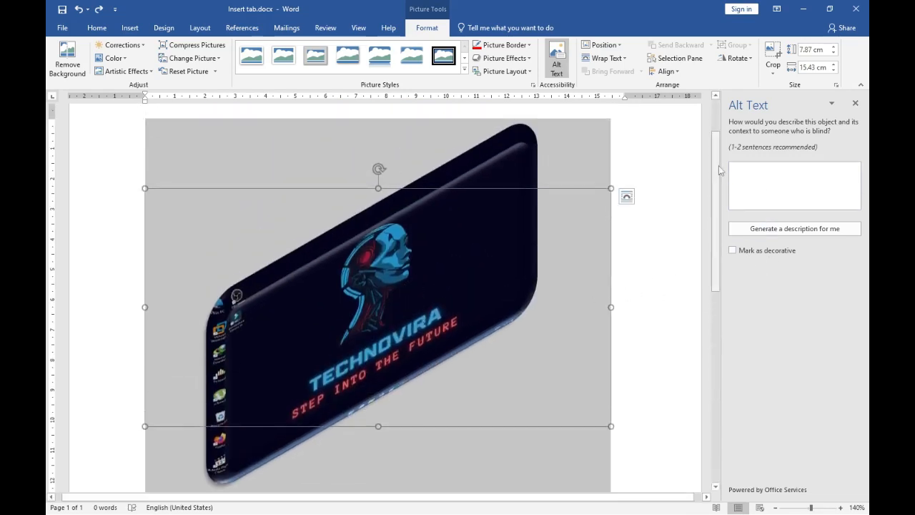
Step: Shrink the picture to about 2.99 by 5.86 cm, with the whole page in view
{"action": "left_click", "coordinate": [602, 45]}
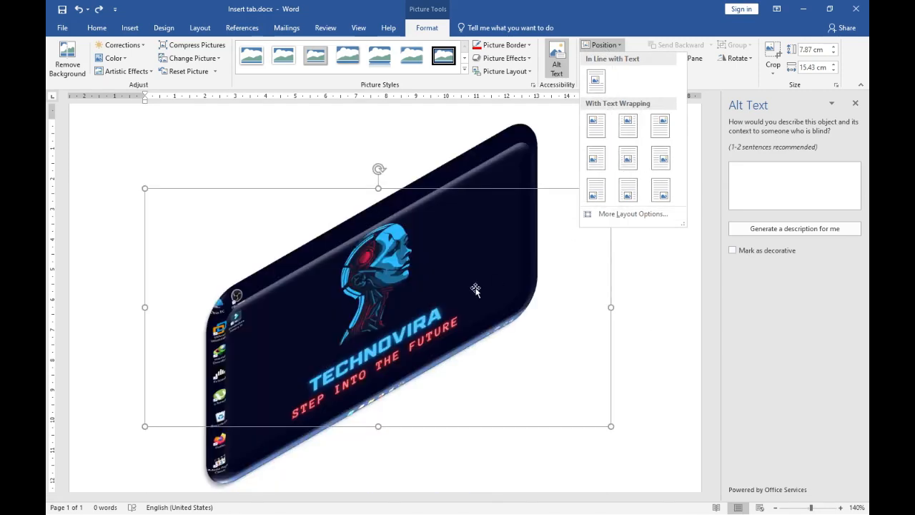
{"action": "scroll", "coordinate": [476, 283], "scroll_direction": "down", "scroll_amount": 10}
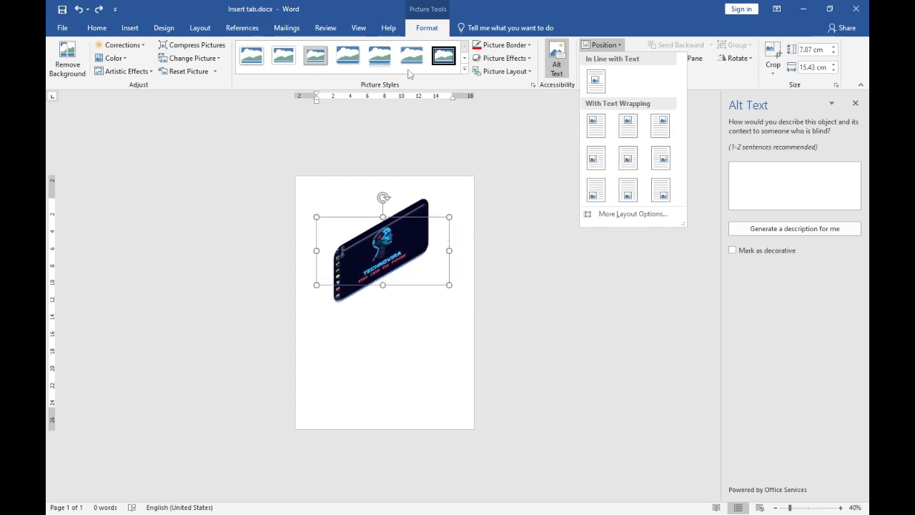
{"action": "left_click", "coordinate": [452, 218]}
{"action": "left_click_drag", "start_coordinate": [450, 218], "coordinate": [356, 261]}
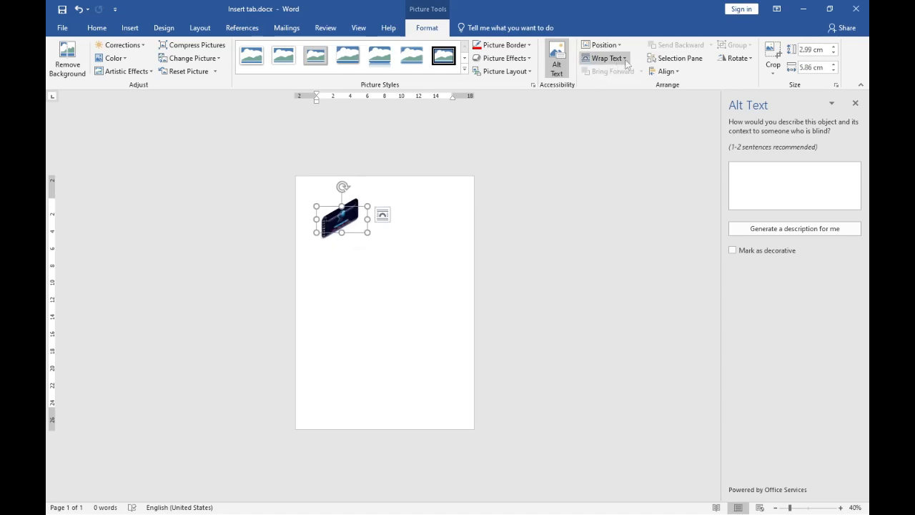
Step: Position the picture with text wrapping at the top centre of the page, and move it to the top right
{"action": "left_click", "coordinate": [603, 44]}
{"action": "left_click", "coordinate": [621, 127]}
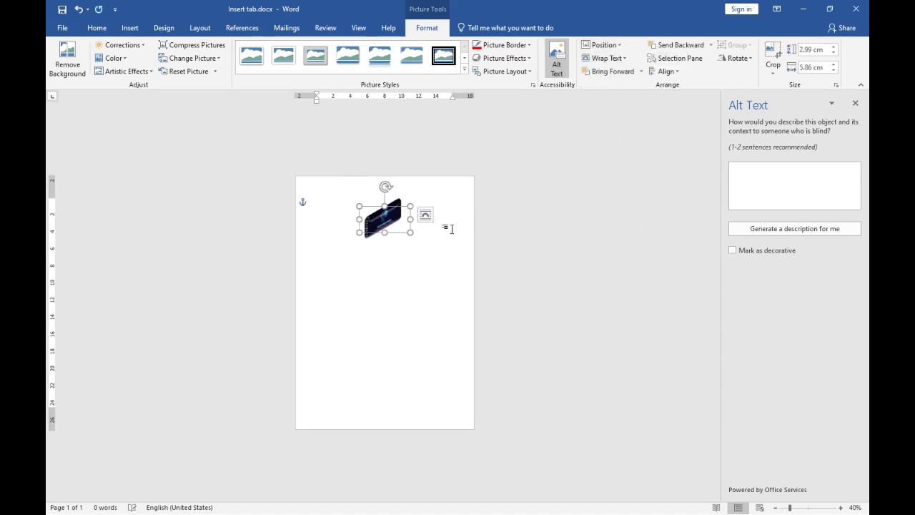
{"action": "left_click", "coordinate": [602, 44]}
{"action": "left_click", "coordinate": [654, 124]}
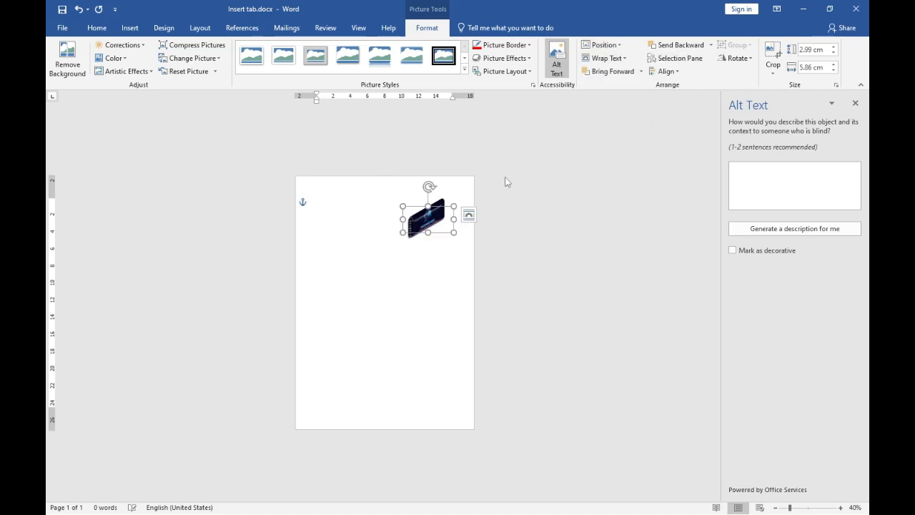
{"action": "left_click", "coordinate": [602, 45]}
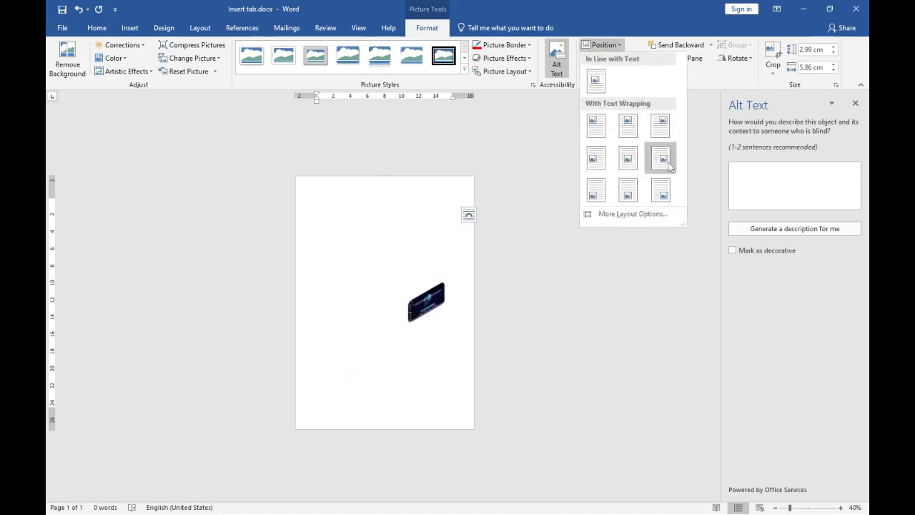
{"action": "left_click", "coordinate": [599, 271]}
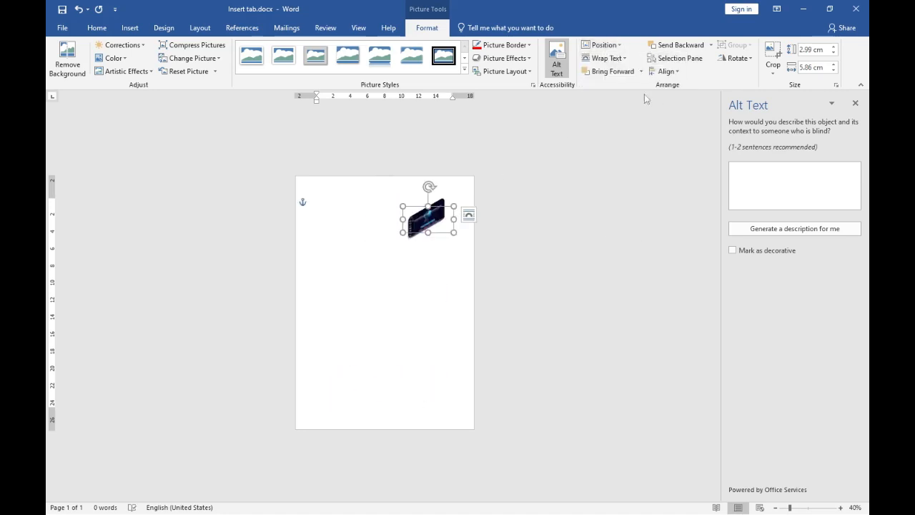
Step: Fill the page with random sample paragraphs generated by =rand(), starting at the first line beside the picture
{"action": "left_click", "coordinate": [606, 58]}
{"action": "left_click", "coordinate": [351, 224]}
{"action": "left_click", "coordinate": [349, 227]}
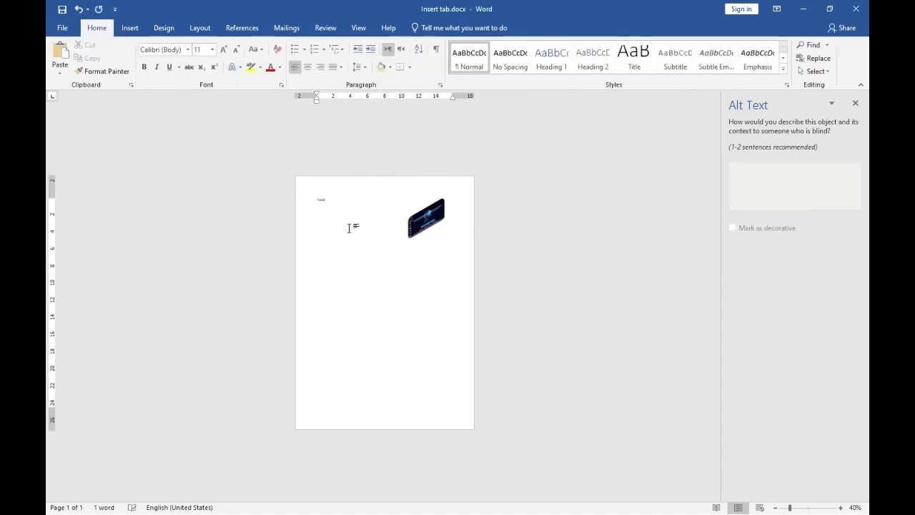
{"action": "type", "text": "=rand()"}
{"action": "key", "text": "Return"}
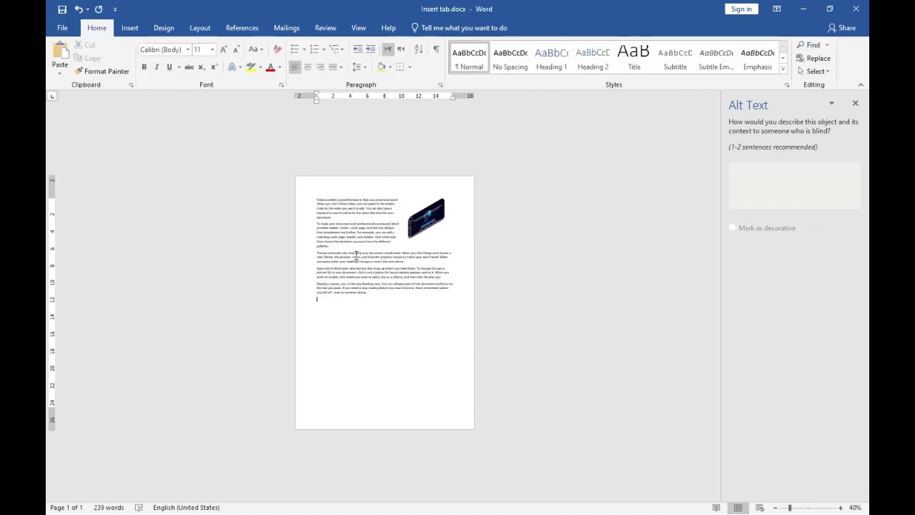
Step: Move the picture sideways to the middle of the first two paragraphs, so that text runs on both sides
{"action": "scroll", "coordinate": [356, 255], "scroll_direction": "up", "scroll_amount": 7}
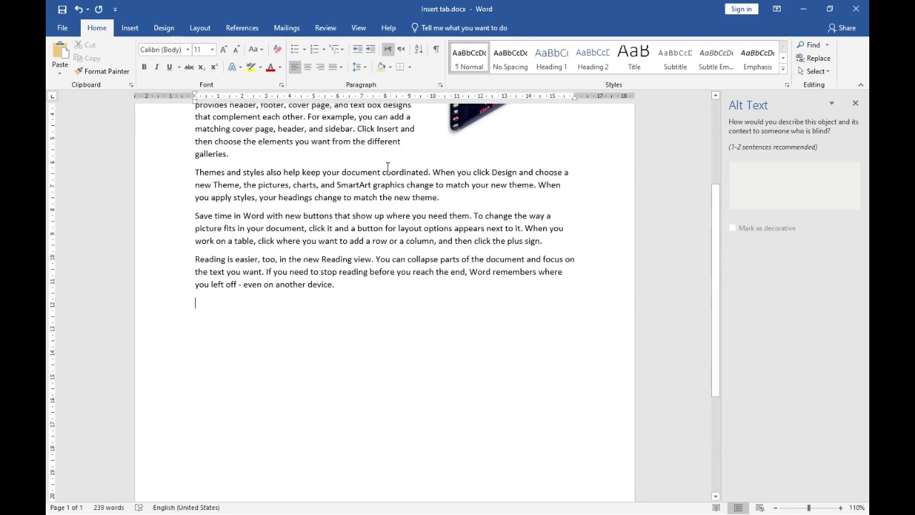
{"action": "scroll", "coordinate": [388, 166], "scroll_direction": "up", "scroll_amount": 3}
{"action": "left_click_drag", "start_coordinate": [490, 183], "coordinate": [370, 183]}
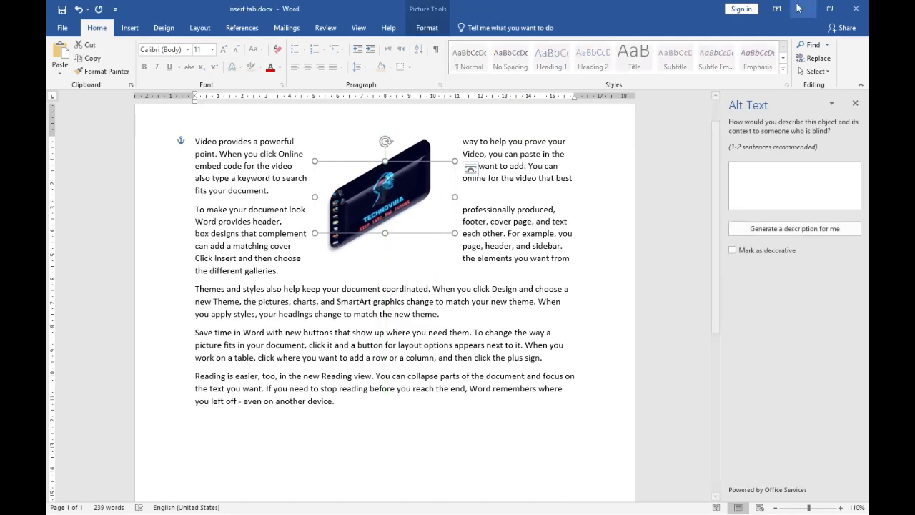
Step: Set the picture's text wrapping to Behind Text and reposition it under the first two paragraphs
{"action": "left_click", "coordinate": [426, 28]}
{"action": "left_click", "coordinate": [604, 58]}
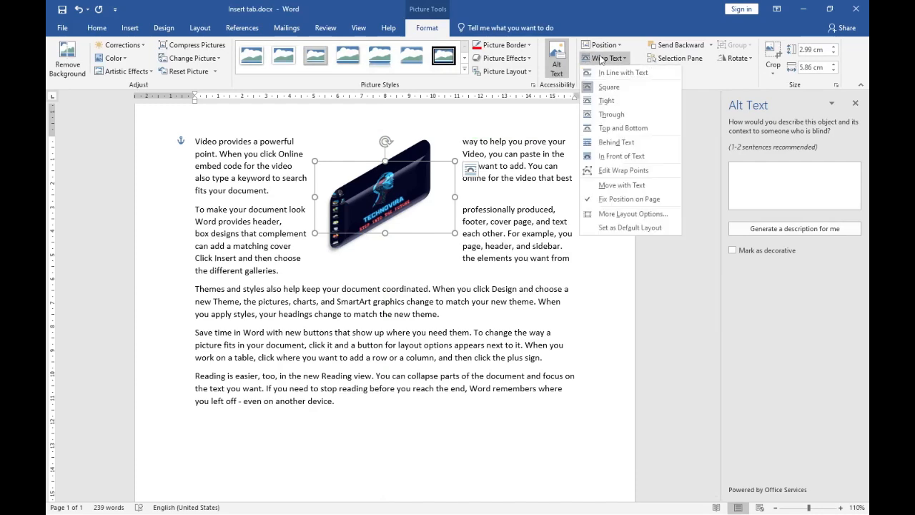
{"action": "left_click", "coordinate": [607, 145]}
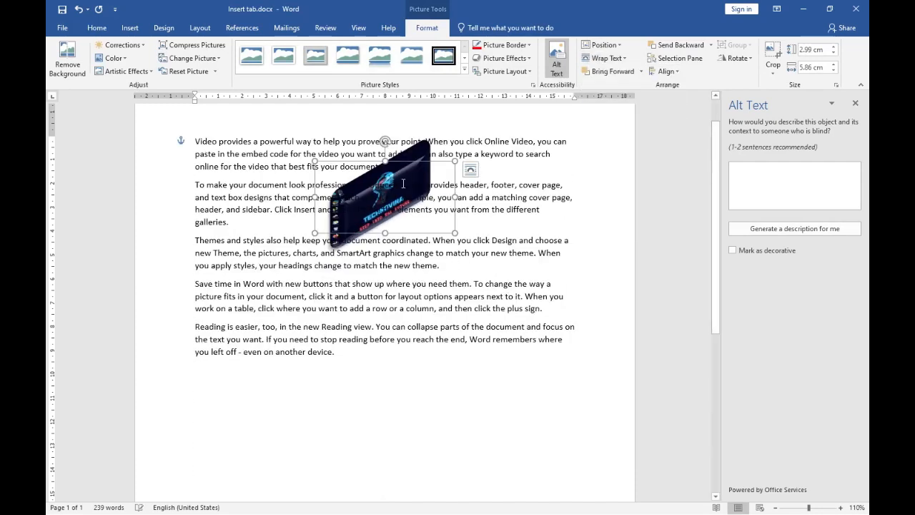
{"action": "left_click_drag", "start_coordinate": [403, 183], "coordinate": [393, 203]}
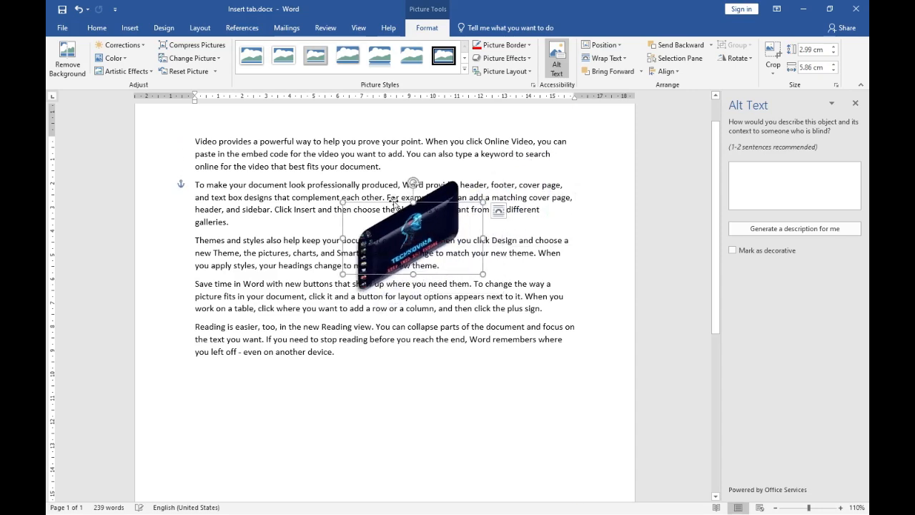
{"action": "left_click_drag", "start_coordinate": [427, 238], "coordinate": [403, 178]}
{"action": "left_click", "coordinate": [448, 229]}
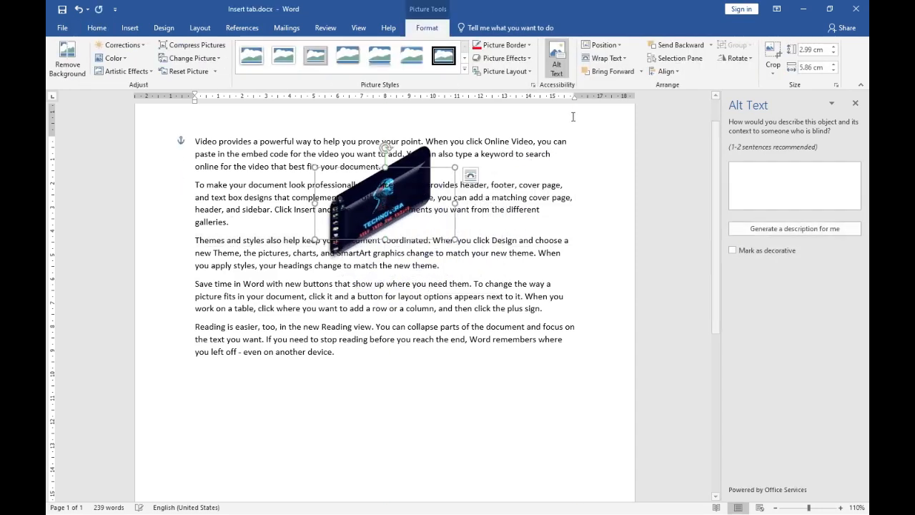
Step: Set the picture's text wrapping to In Front of Text and move it slightly lower over the paragraphs
{"action": "left_click", "coordinate": [605, 58]}
{"action": "left_click", "coordinate": [635, 159]}
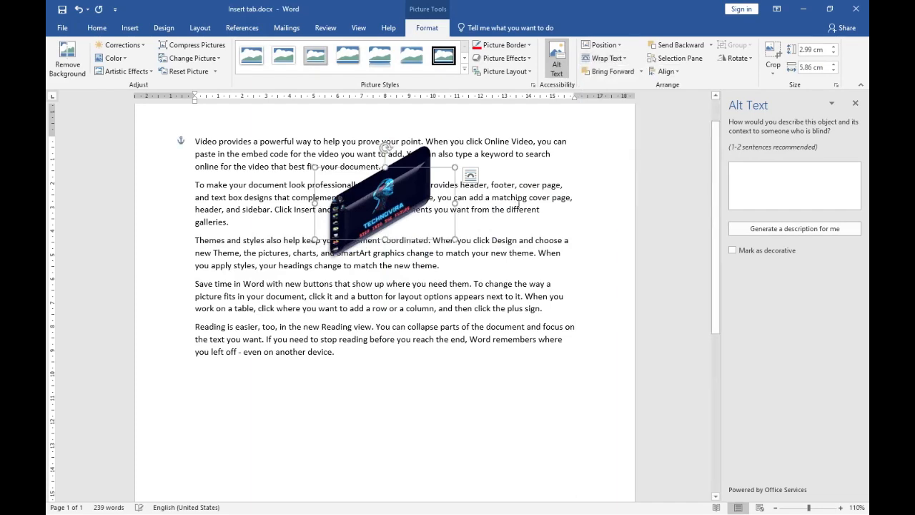
{"action": "left_click_drag", "start_coordinate": [395, 191], "coordinate": [385, 203]}
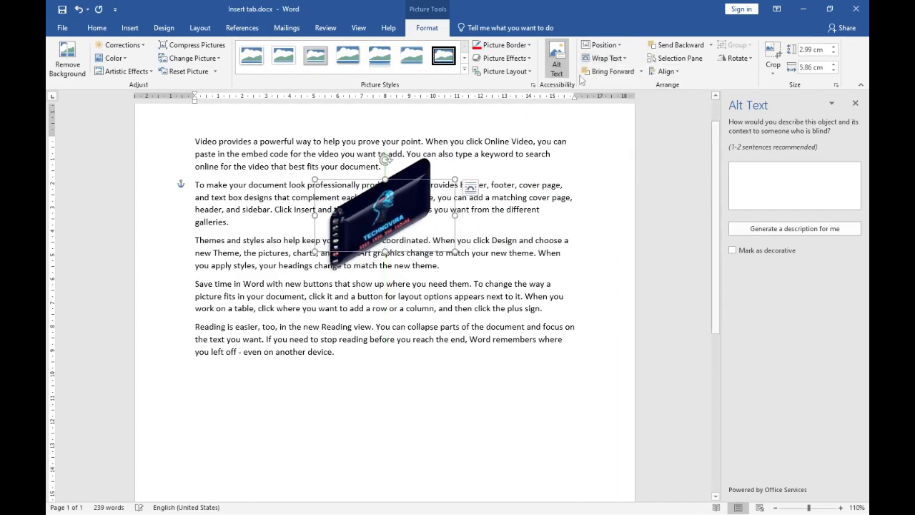
Step: Change the picture's text wrapping to Tight, and switch it to Square
{"action": "left_click", "coordinate": [604, 58]}
{"action": "left_click", "coordinate": [623, 105]}
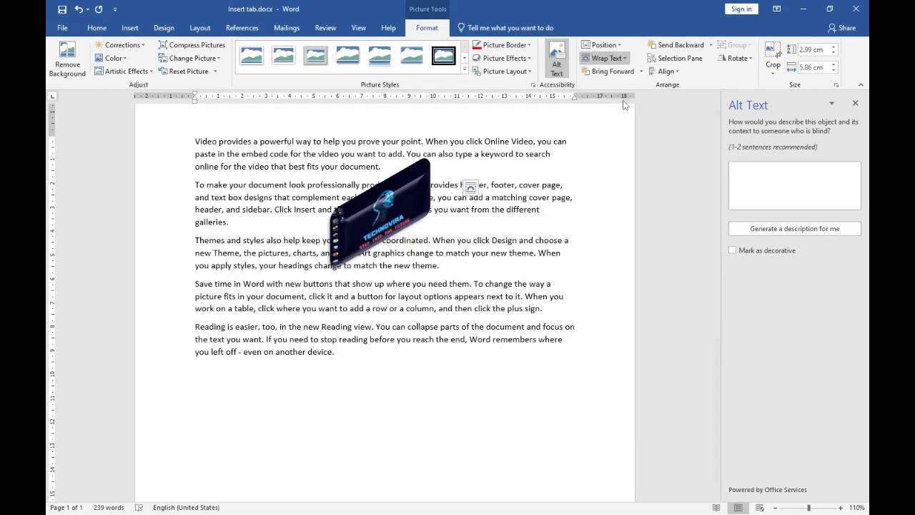
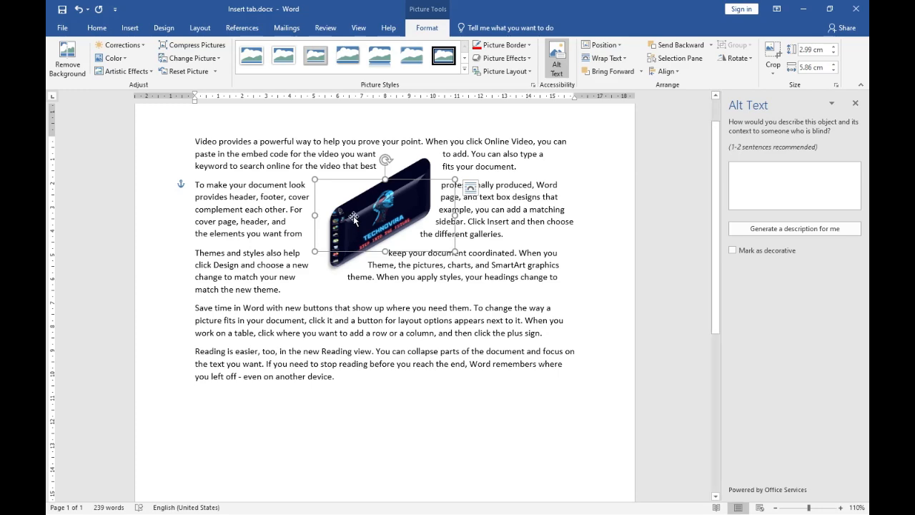
{"action": "left_click", "coordinate": [604, 57]}
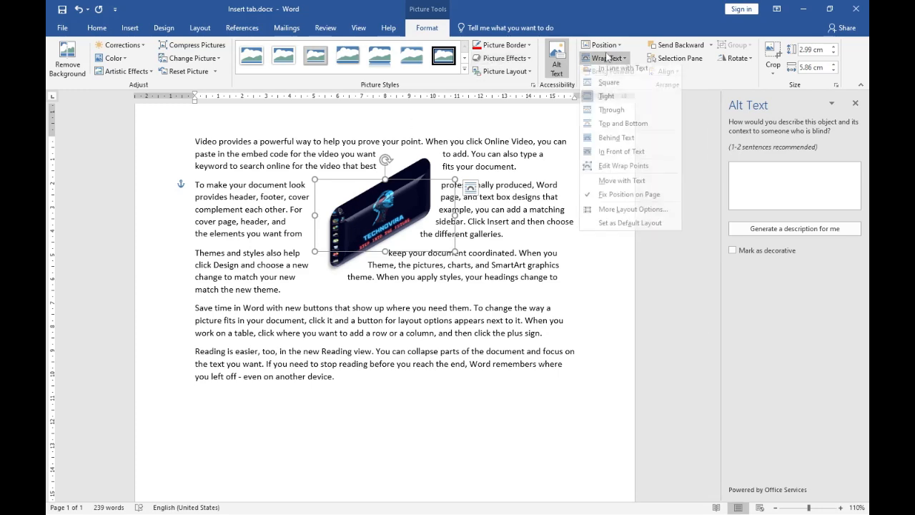
{"action": "left_click", "coordinate": [632, 88]}
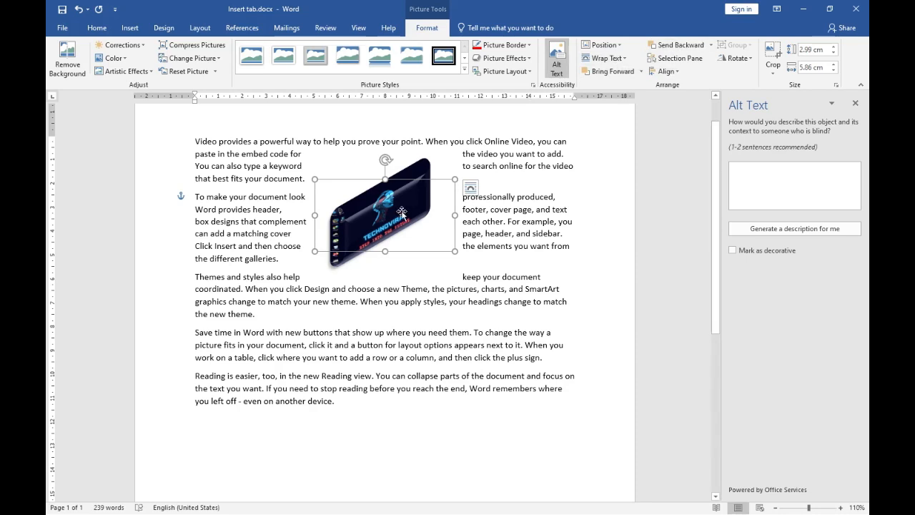
Step: Display the Selection Pane that lists the objects on the page
{"action": "left_click", "coordinate": [98, 30]}
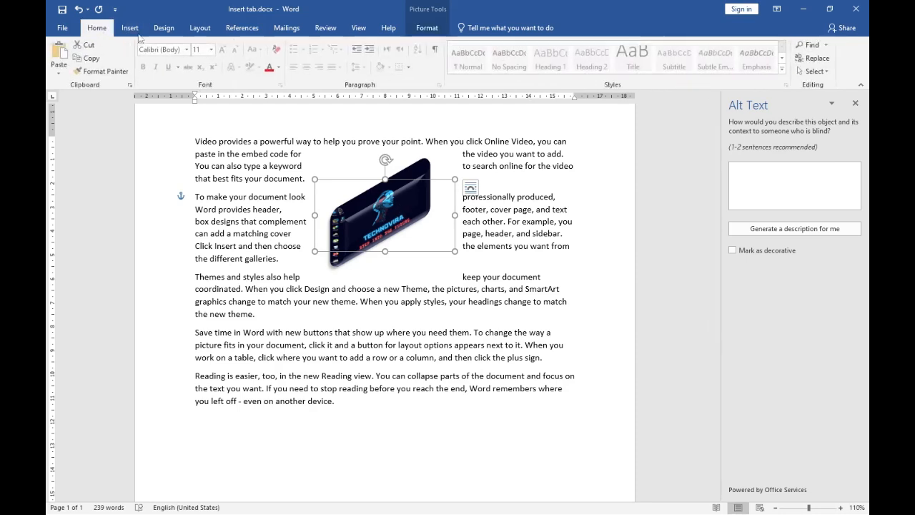
{"action": "left_click", "coordinate": [815, 71]}
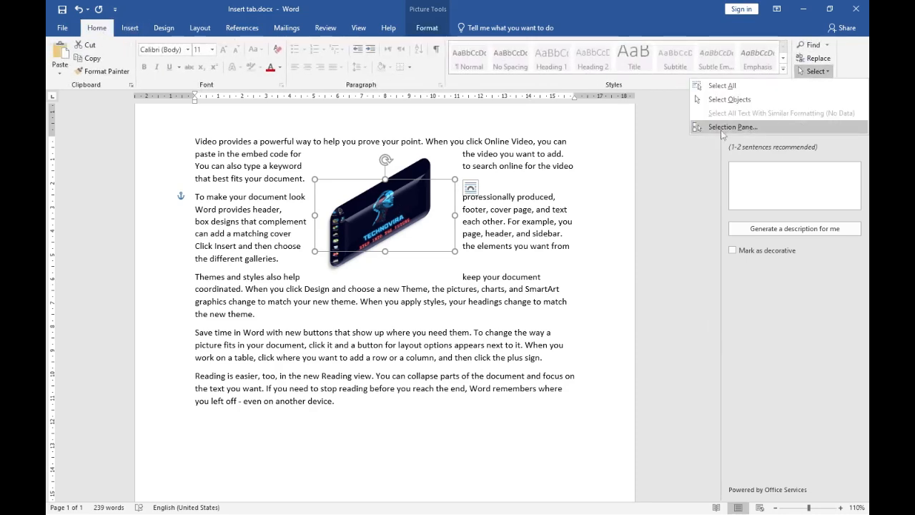
{"action": "left_click", "coordinate": [427, 28]}
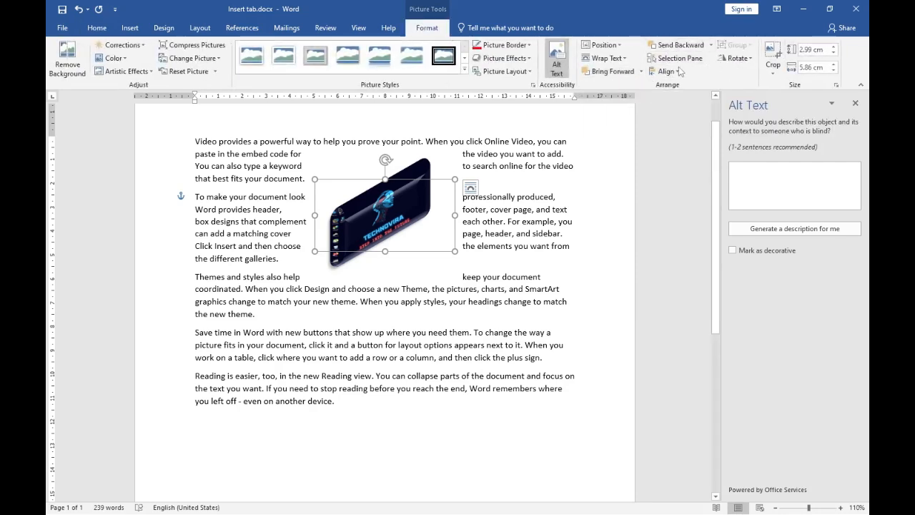
{"action": "left_click", "coordinate": [675, 58]}
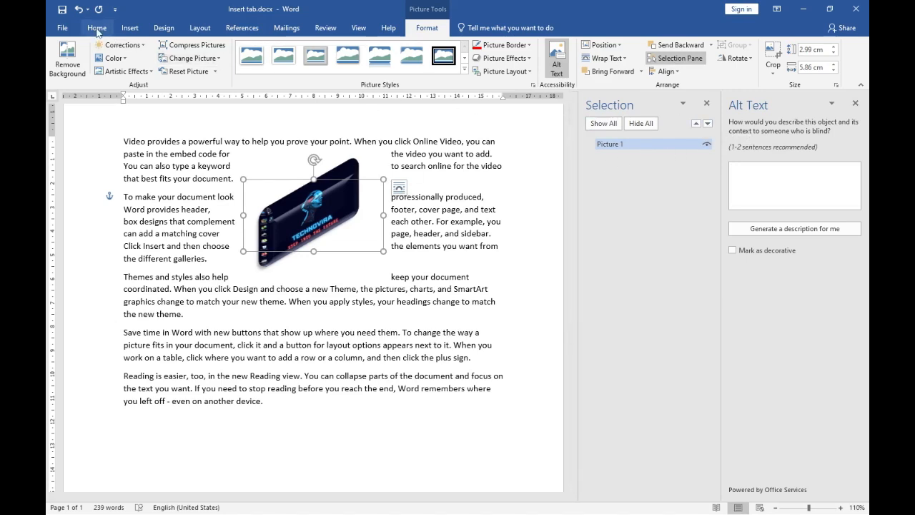
Step: Draw an oval about 4.82 by 6.85 cm and a rectangle about 4.96 by 8.15 cm overlapping the picture
{"action": "left_click", "coordinate": [130, 28]}
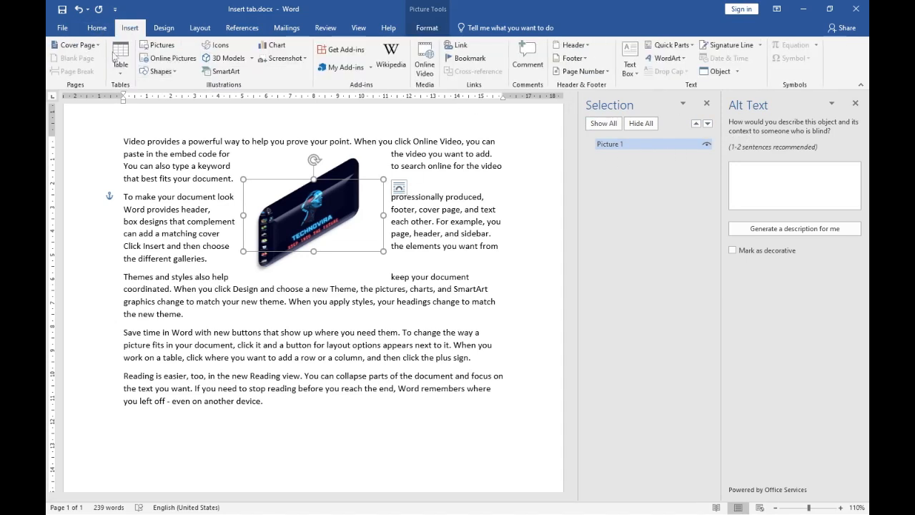
{"action": "left_click", "coordinate": [159, 71]}
{"action": "left_click", "coordinate": [190, 98]}
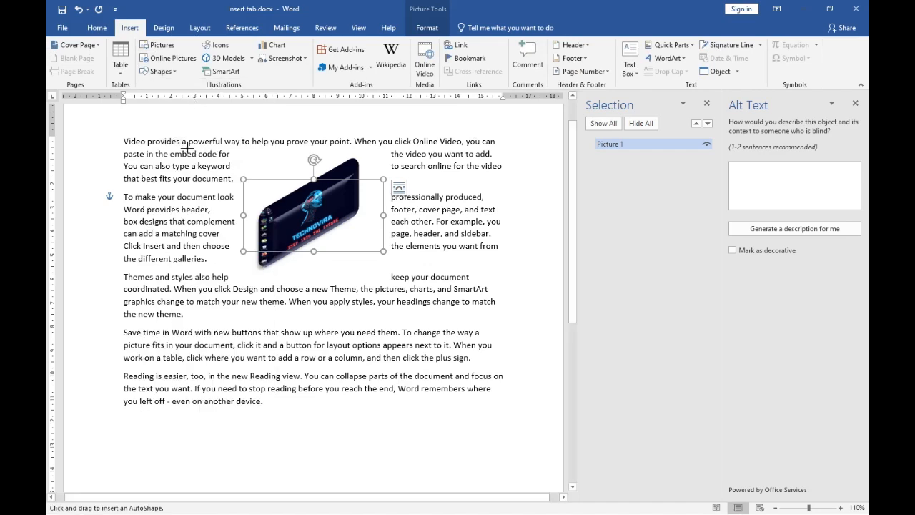
{"action": "left_click_drag", "start_coordinate": [188, 148], "coordinate": [345, 253]}
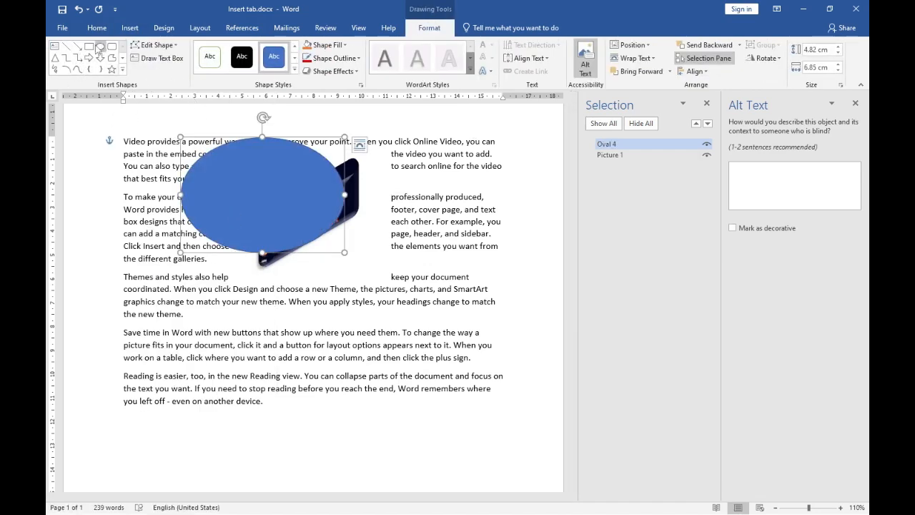
{"action": "left_click", "coordinate": [89, 46]}
{"action": "left_click_drag", "start_coordinate": [133, 140], "coordinate": [328, 260]}
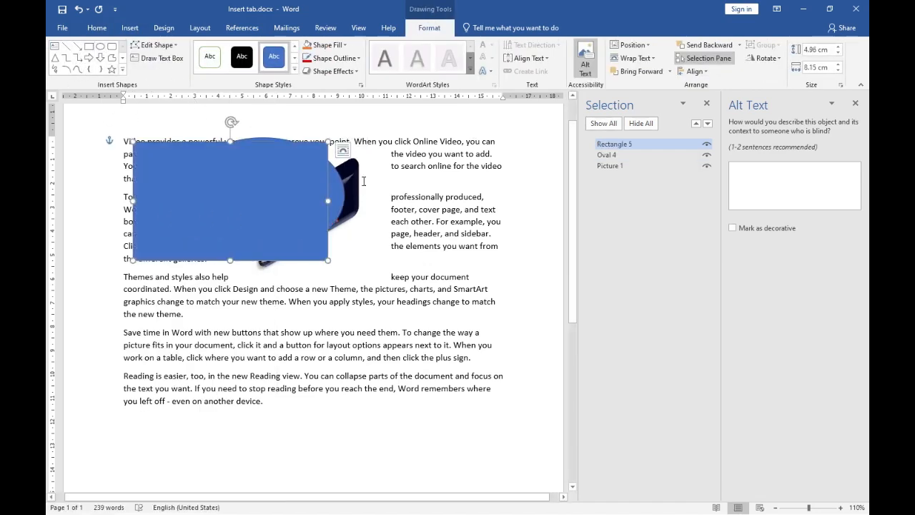
Step: Select the covered objects by name in the Selection Pane, and reposition the oval and rectangle over the picture
{"action": "left_click", "coordinate": [609, 168]}
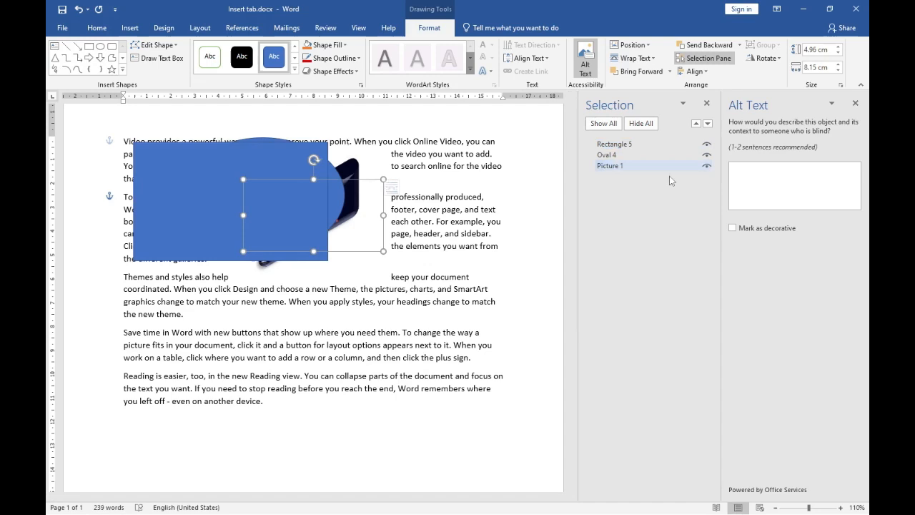
{"action": "left_click", "coordinate": [608, 154]}
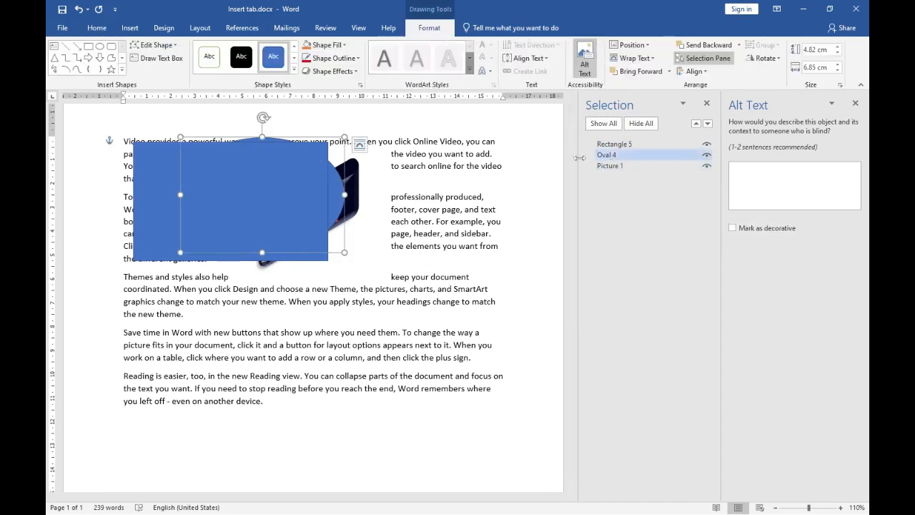
{"action": "left_click_drag", "start_coordinate": [334, 193], "coordinate": [545, 214]}
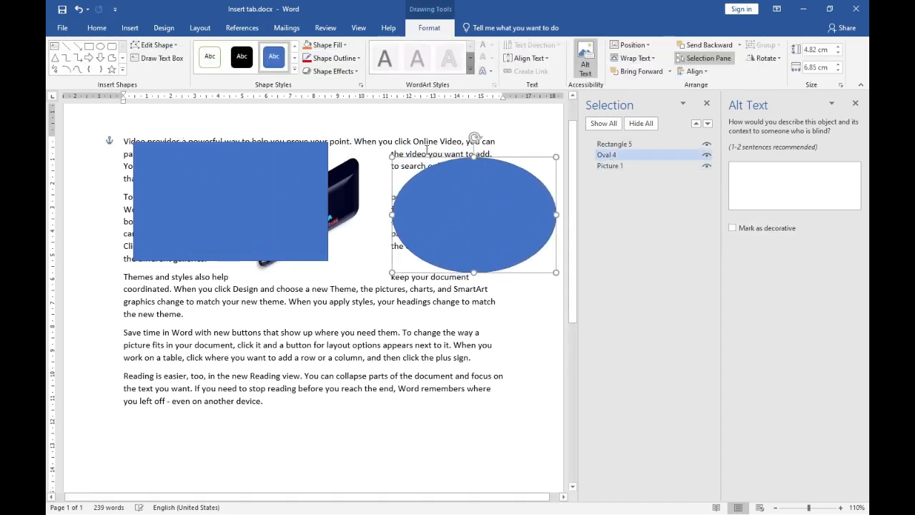
{"action": "left_click_drag", "start_coordinate": [483, 233], "coordinate": [302, 211]}
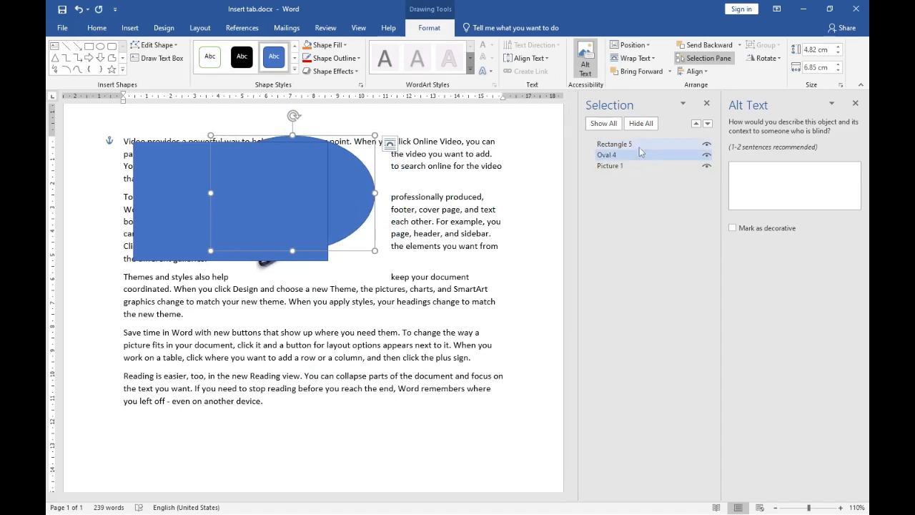
{"action": "left_click", "coordinate": [615, 144]}
{"action": "left_click_drag", "start_coordinate": [235, 175], "coordinate": [328, 167]}
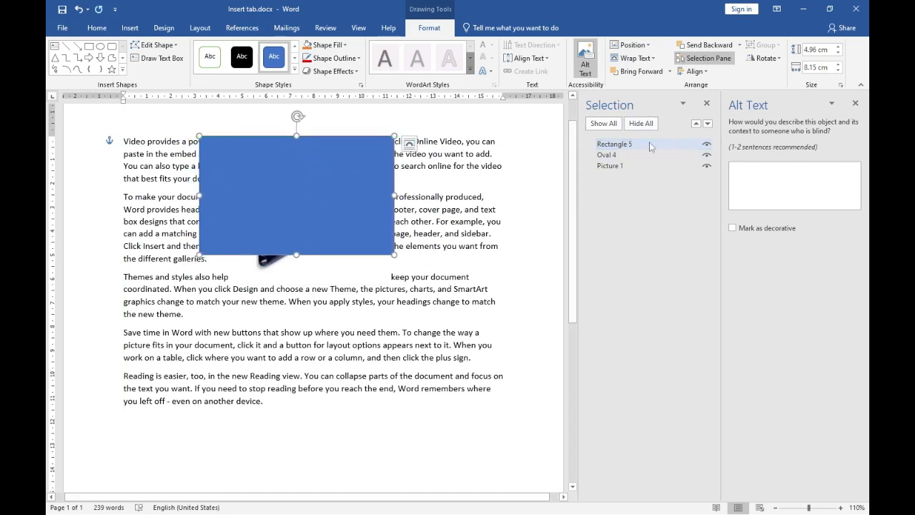
Step: Restack the overlapping shapes by sending the rectangle behind the oval and the oval back behind the rectangle
{"action": "left_click", "coordinate": [707, 123]}
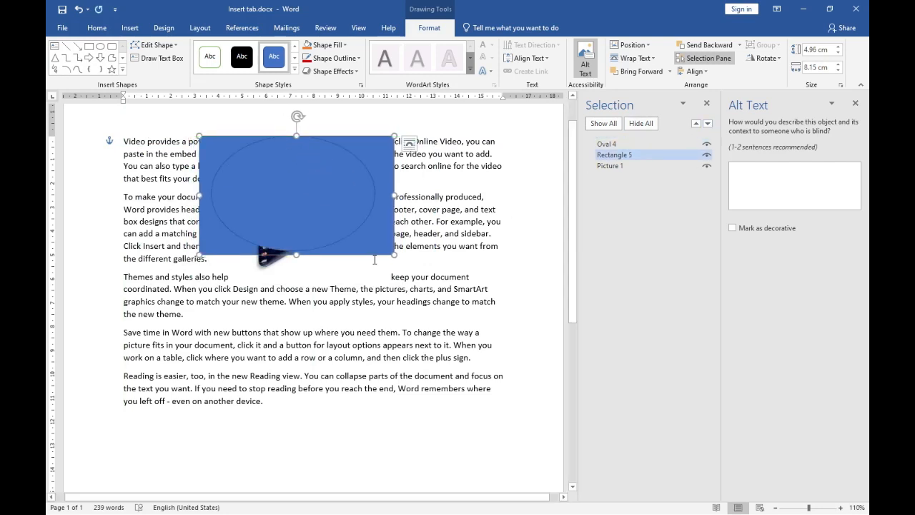
{"action": "left_click_drag", "start_coordinate": [318, 198], "coordinate": [280, 184]}
{"action": "left_click", "coordinate": [294, 198]}
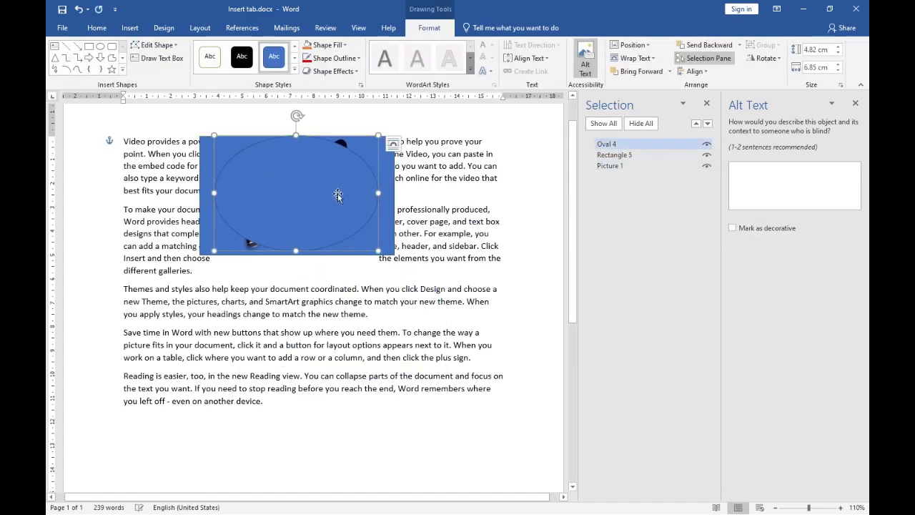
{"action": "left_click", "coordinate": [707, 123]}
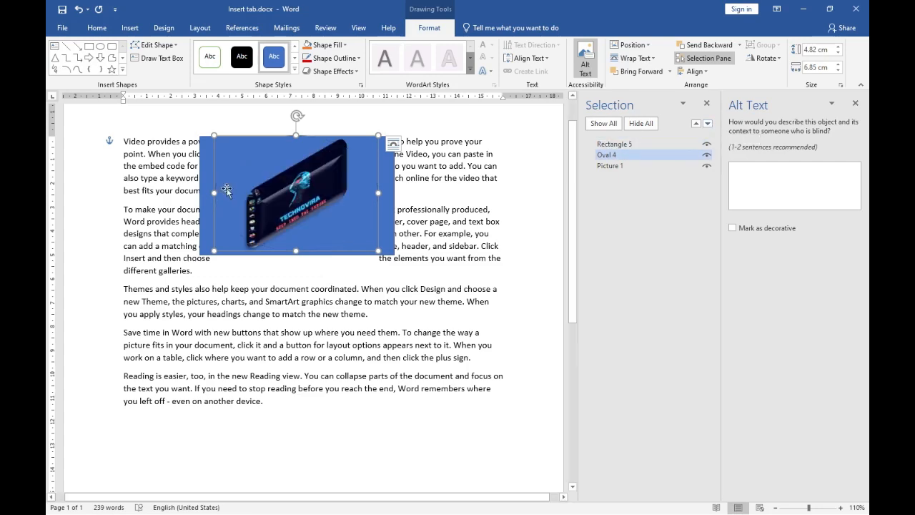
{"action": "left_click_drag", "start_coordinate": [318, 199], "coordinate": [304, 203]}
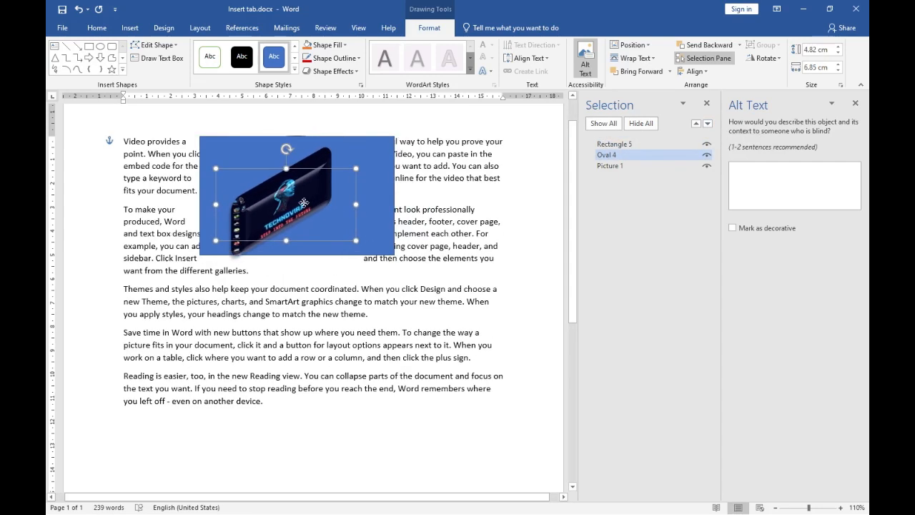
{"action": "left_click", "coordinate": [707, 125]}
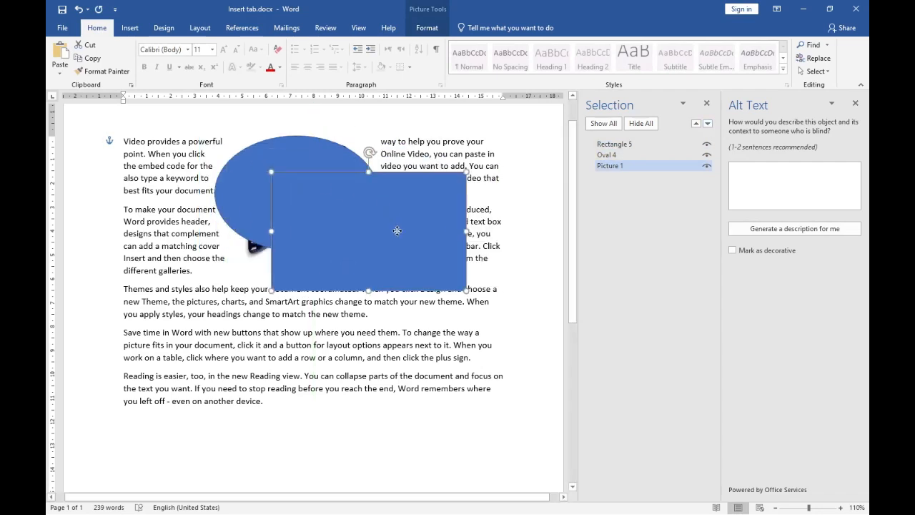
Step: Spread the rectangle and oval apart, and delete both shapes together with the picture
{"action": "key", "text": "Tab"}
{"action": "key", "text": "Tab"}
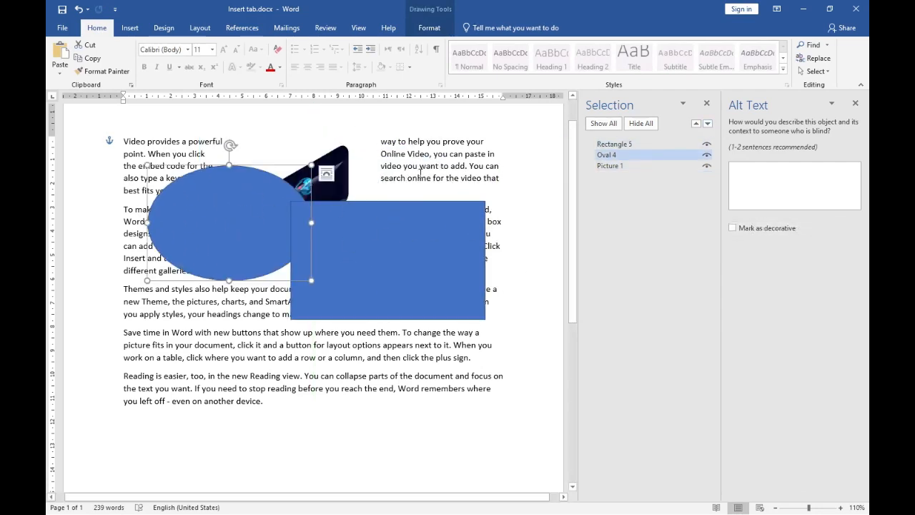
{"action": "left_click", "coordinate": [462, 235]}
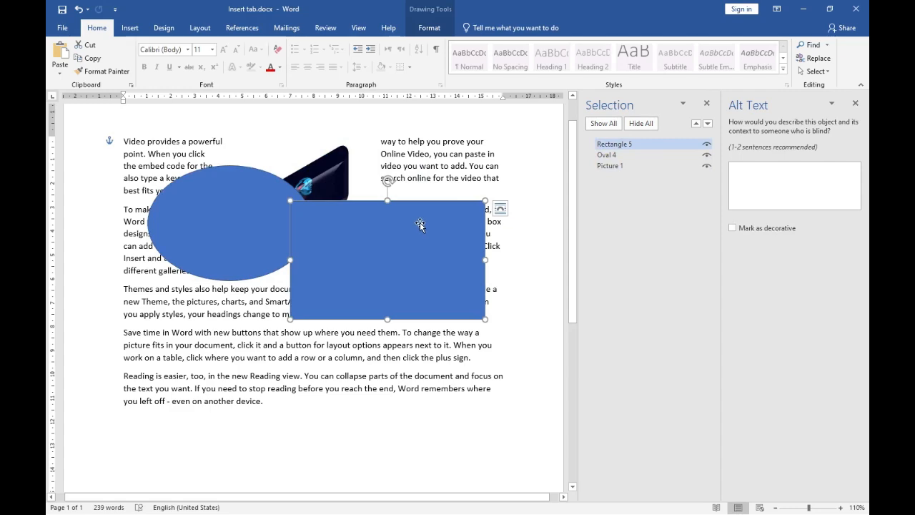
{"action": "key", "text": "Delete"}
{"action": "left_click", "coordinate": [262, 201]}
{"action": "key", "text": "Delete"}
{"action": "left_click", "coordinate": [337, 192]}
{"action": "key", "text": "Delete"}
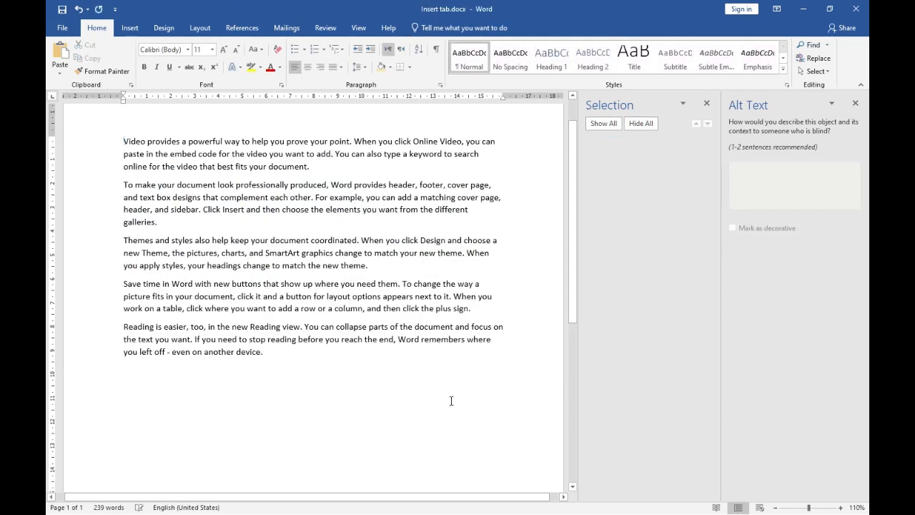
Step: Close the Alt Text and Selection panes
{"action": "scroll", "coordinate": [451, 400], "scroll_direction": "up", "scroll_amount": 1}
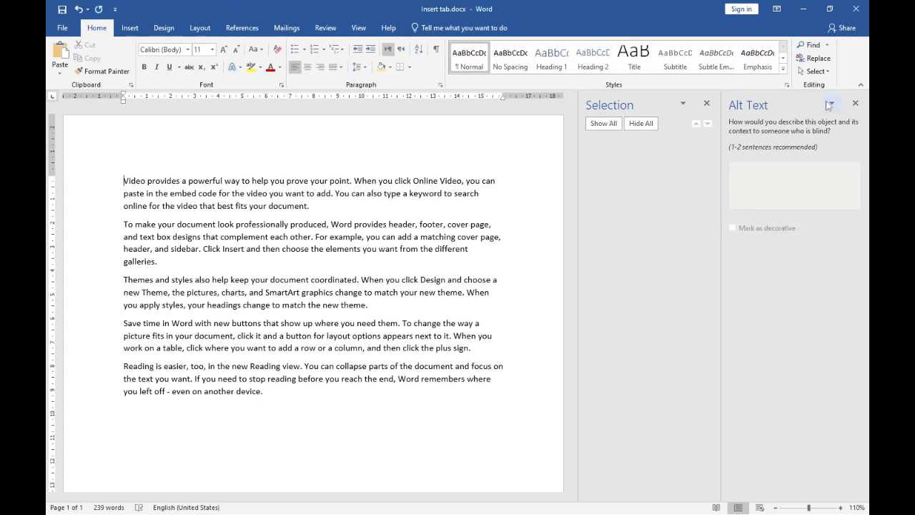
{"action": "left_click", "coordinate": [855, 105]}
{"action": "left_click", "coordinate": [856, 104]}
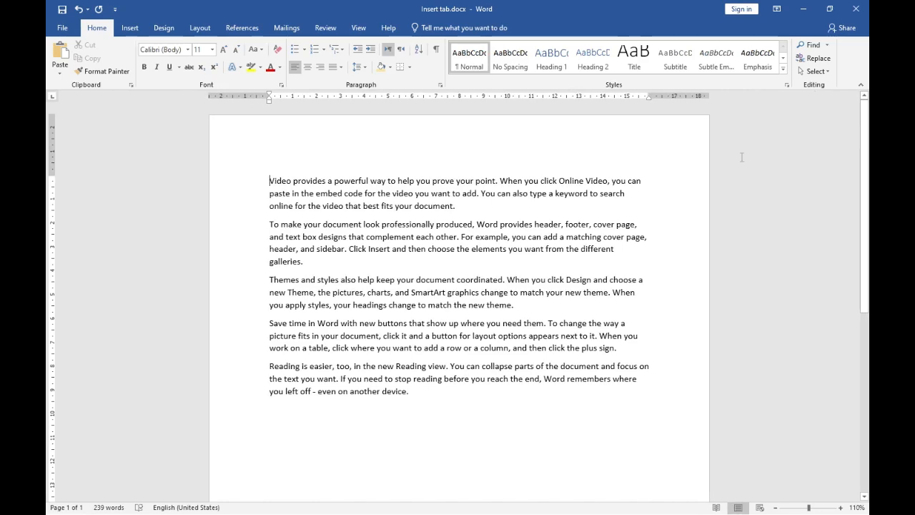
Step: Insert the picture Screenshot (2).png at the start of the document, and briefly show and hide the Selection Pane
{"action": "left_click", "coordinate": [164, 27]}
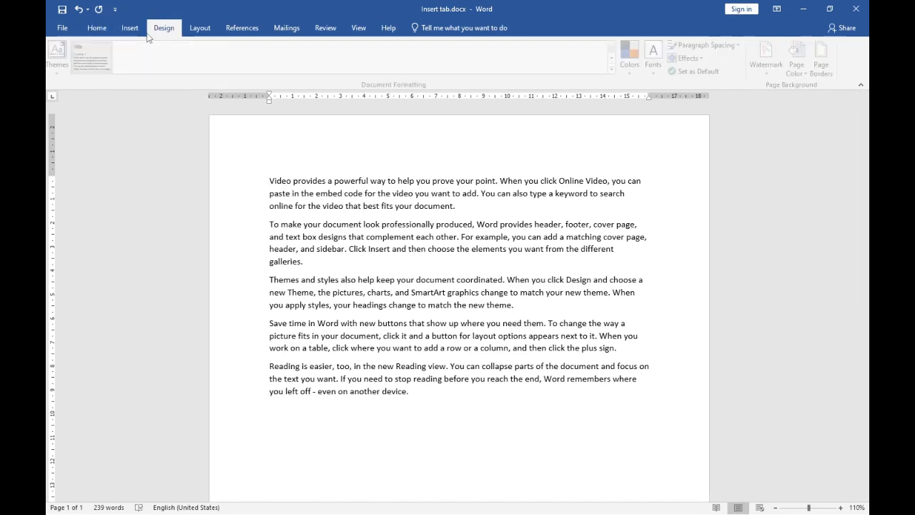
{"action": "left_click", "coordinate": [129, 27]}
{"action": "left_click", "coordinate": [162, 45]}
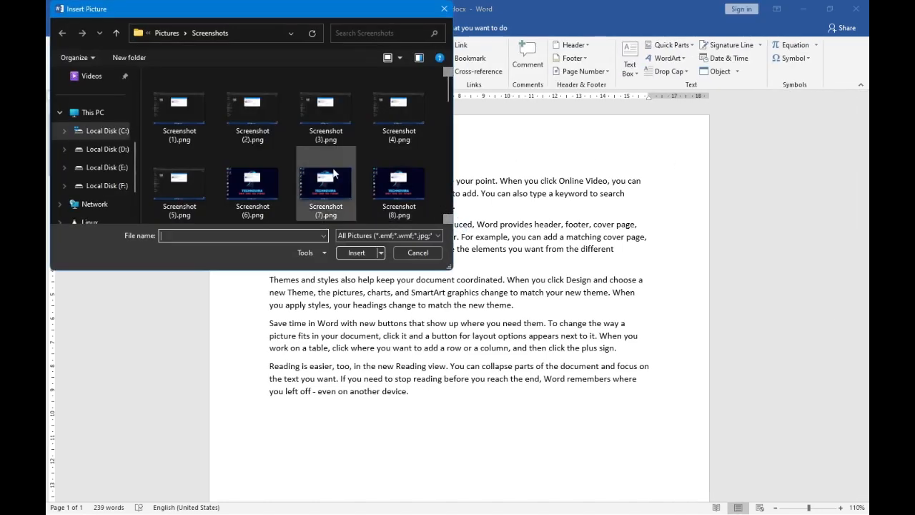
{"action": "left_click", "coordinate": [252, 113]}
{"action": "left_click", "coordinate": [357, 250]}
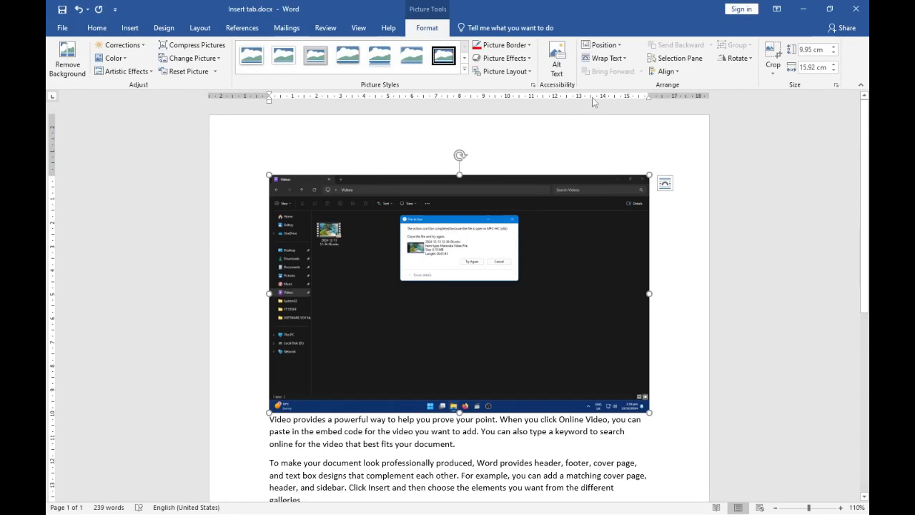
{"action": "left_click", "coordinate": [677, 58]}
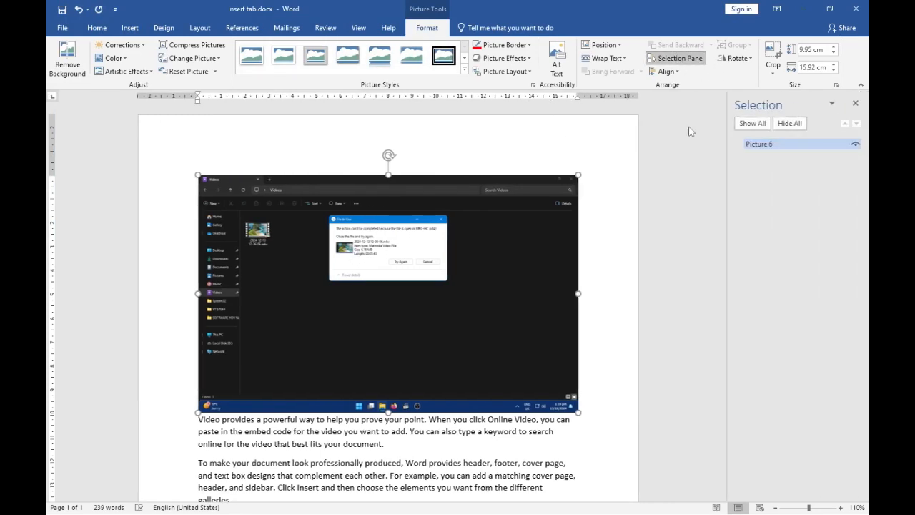
{"action": "left_click", "coordinate": [677, 58]}
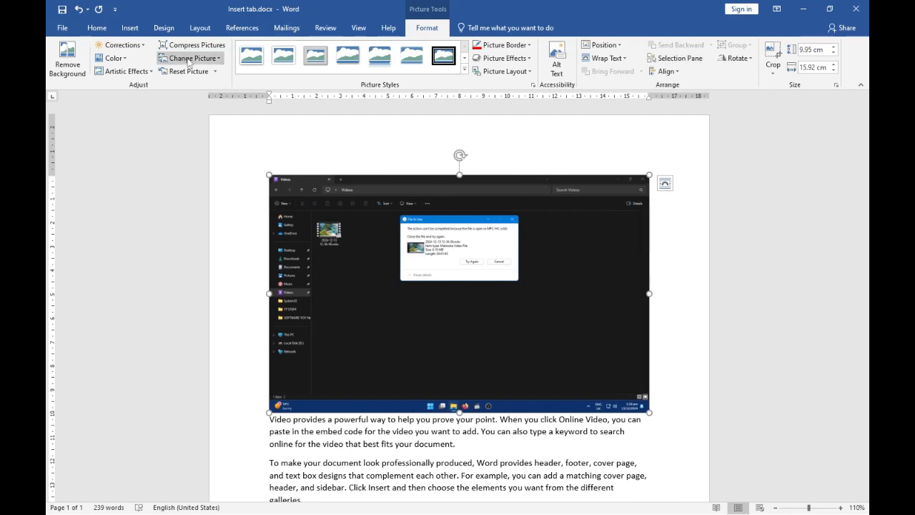
Step: Insert Screenshot (8).png in place of the selected picture
{"action": "left_click", "coordinate": [130, 27]}
{"action": "left_click", "coordinate": [154, 48]}
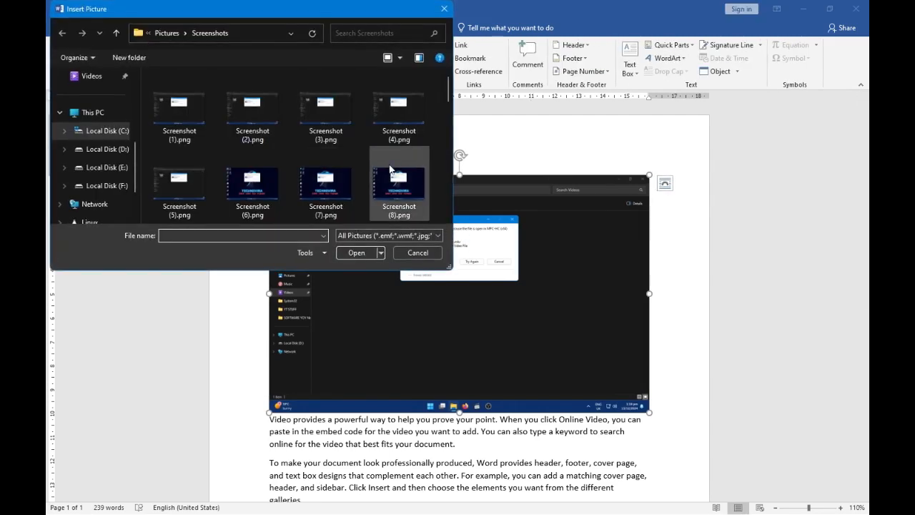
{"action": "left_click", "coordinate": [398, 185]}
{"action": "left_click", "coordinate": [356, 252]}
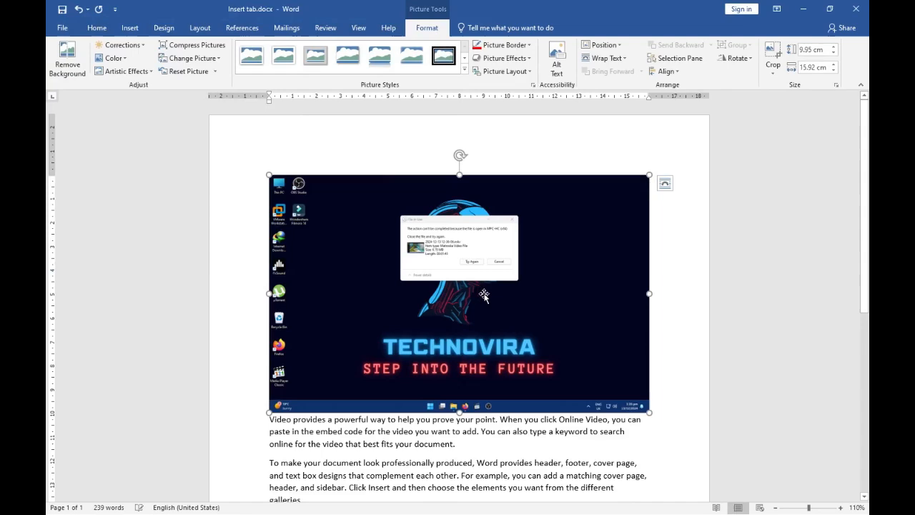
Step: Set the text wrapping of the TECHNOVIRA picture to Behind Text
{"action": "scroll", "coordinate": [510, 326], "scroll_direction": "down", "scroll_amount": 6}
{"action": "left_click", "coordinate": [515, 338]}
{"action": "scroll", "coordinate": [477, 308], "scroll_direction": "down", "scroll_amount": 3}
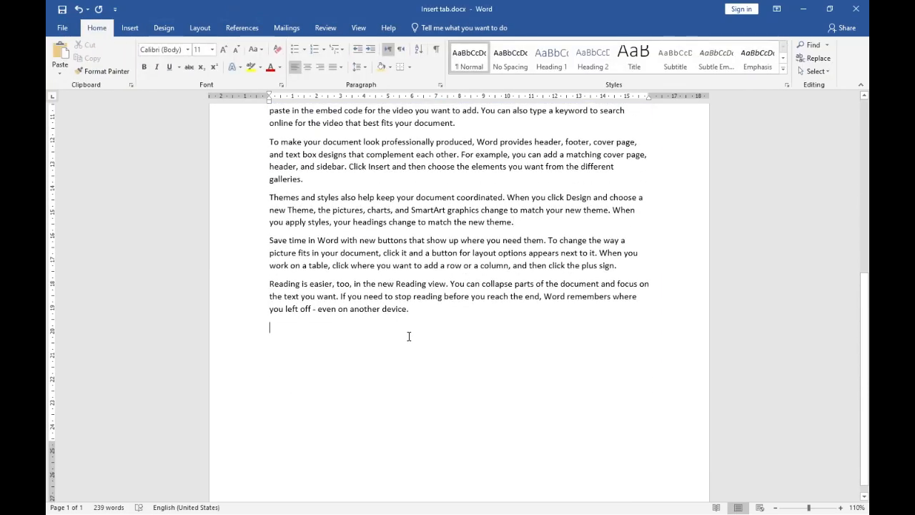
{"action": "scroll", "coordinate": [409, 332], "scroll_direction": "up", "scroll_amount": 4}
{"action": "left_click", "coordinate": [130, 28]}
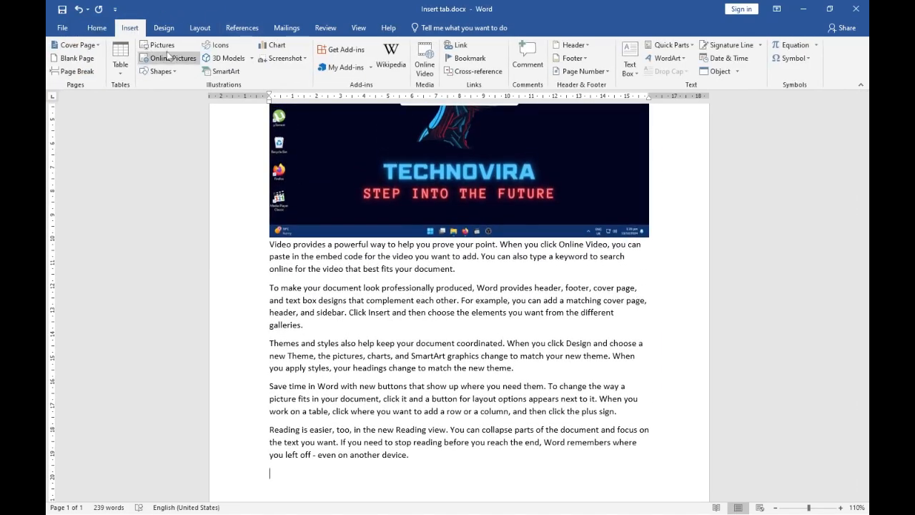
{"action": "left_click", "coordinate": [643, 139]}
{"action": "scroll", "coordinate": [645, 150], "scroll_direction": "up", "scroll_amount": 2}
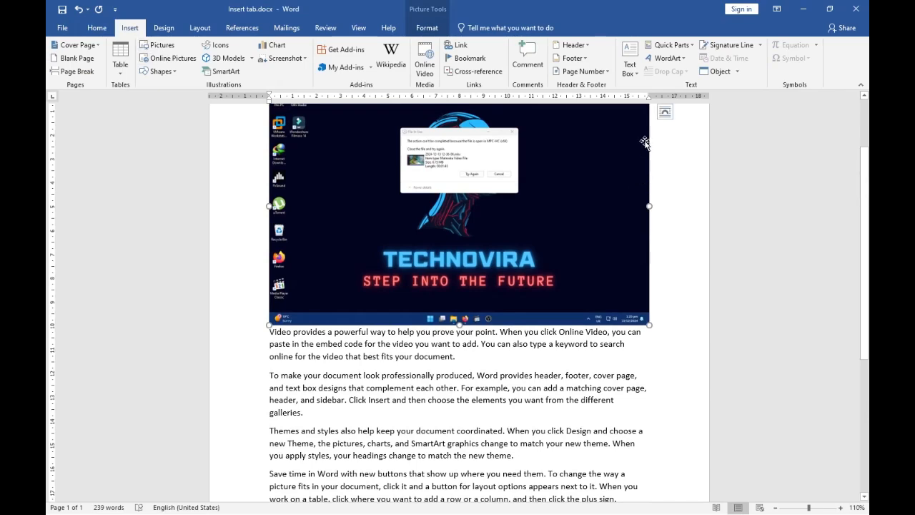
{"action": "left_click", "coordinate": [664, 113]}
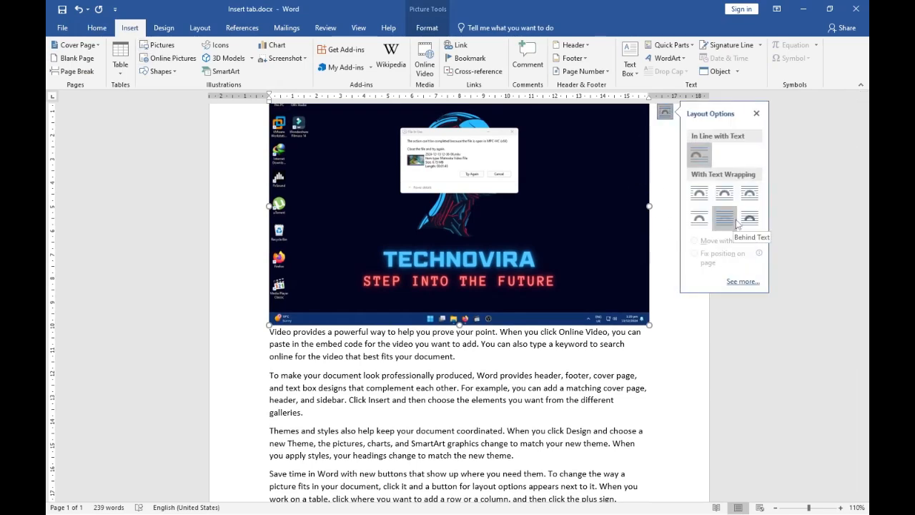
{"action": "left_click", "coordinate": [735, 223]}
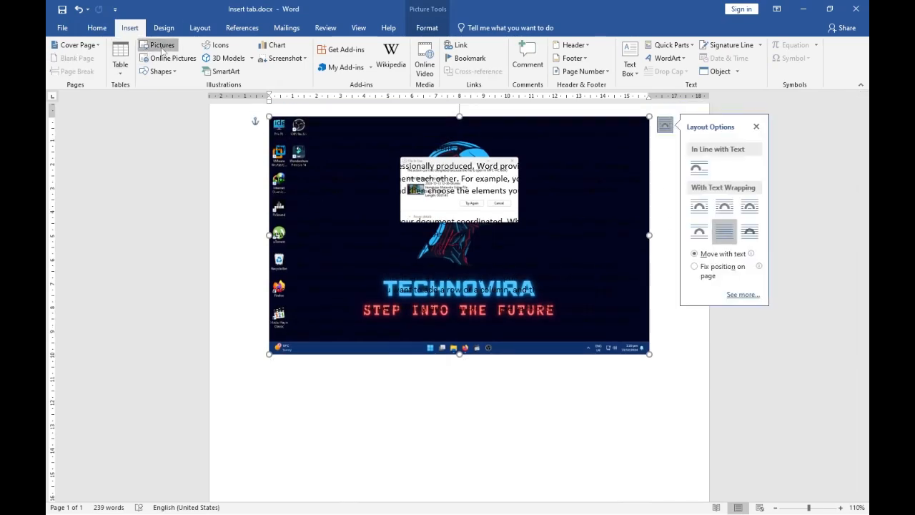
Step: Insert Screenshot (5).png as a second picture and set its text wrapping to Behind Text
{"action": "left_click", "coordinate": [162, 46]}
{"action": "left_click", "coordinate": [178, 184]}
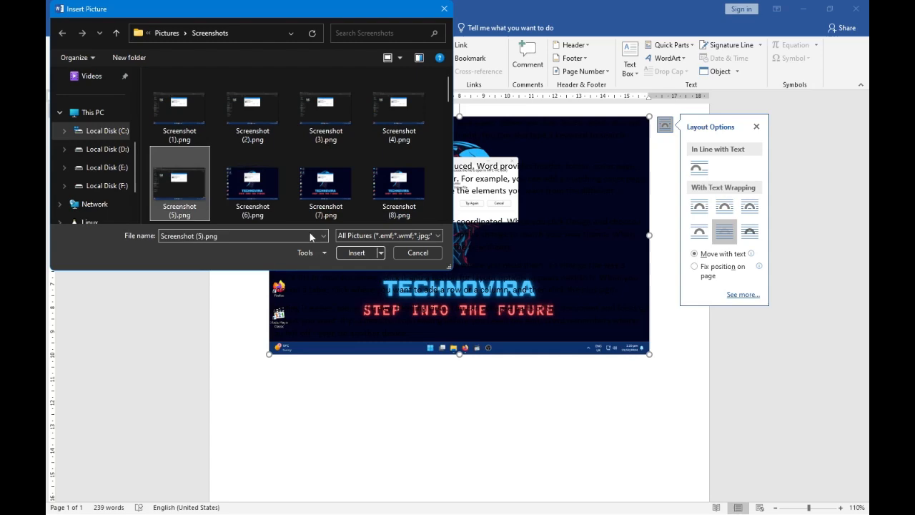
{"action": "left_click", "coordinate": [353, 252]}
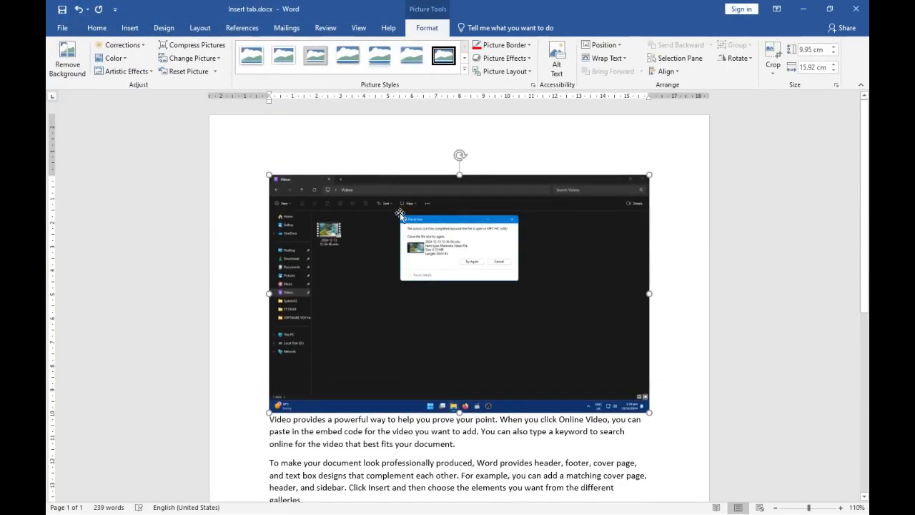
{"action": "left_click", "coordinate": [665, 183]}
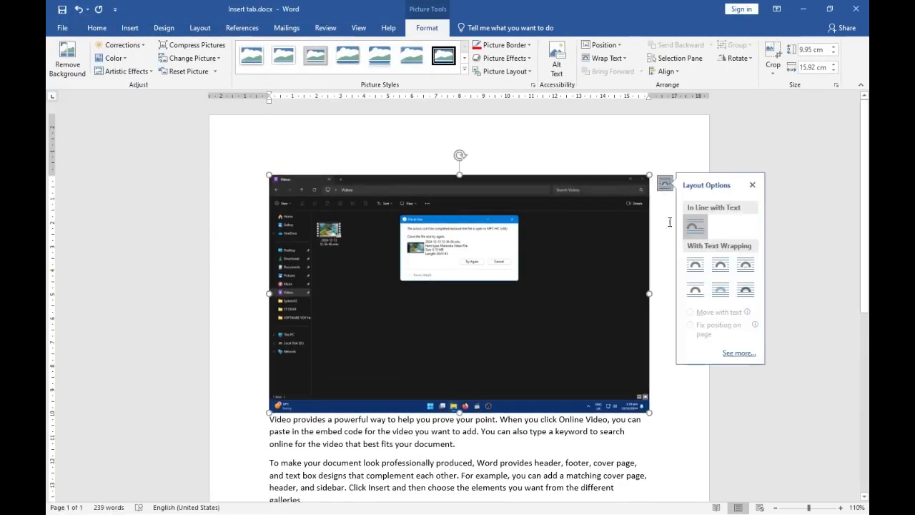
{"action": "left_click", "coordinate": [720, 288]}
Step: Move the second picture down the page until it is clear of the first picture and the body text
{"action": "left_click_drag", "start_coordinate": [552, 258], "coordinate": [568, 410]}
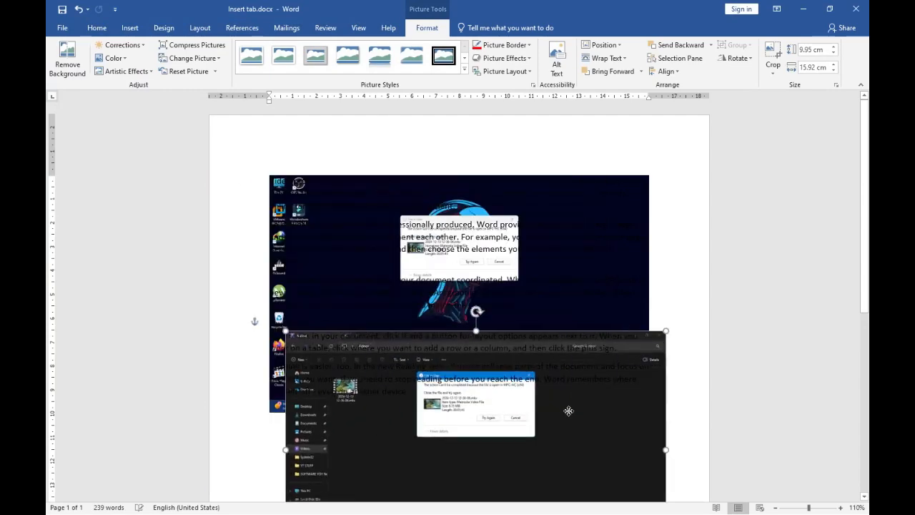
{"action": "left_click", "coordinate": [352, 220]}
{"action": "scroll", "coordinate": [513, 260], "scroll_direction": "down", "scroll_amount": 1}
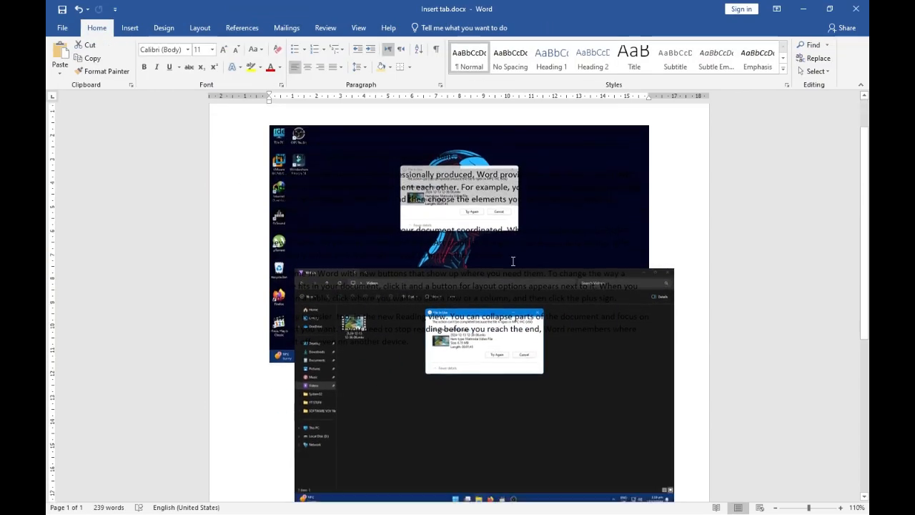
{"action": "scroll", "coordinate": [513, 261], "scroll_direction": "down", "scroll_amount": 1}
{"action": "left_click", "coordinate": [459, 313]}
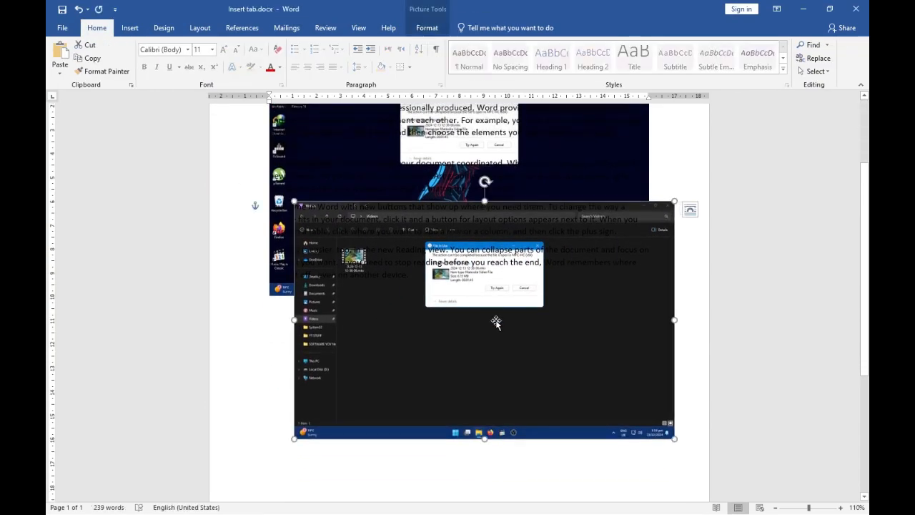
{"action": "left_click_drag", "start_coordinate": [496, 321], "coordinate": [494, 478]}
{"action": "scroll", "coordinate": [499, 429], "scroll_direction": "down", "scroll_amount": 3}
{"action": "scroll", "coordinate": [572, 222], "scroll_direction": "up", "scroll_amount": 3}
Step: Delete the TECHNOVIRA picture together with the body text, keeping the dark file-window picture
{"action": "left_click", "coordinate": [583, 229]}
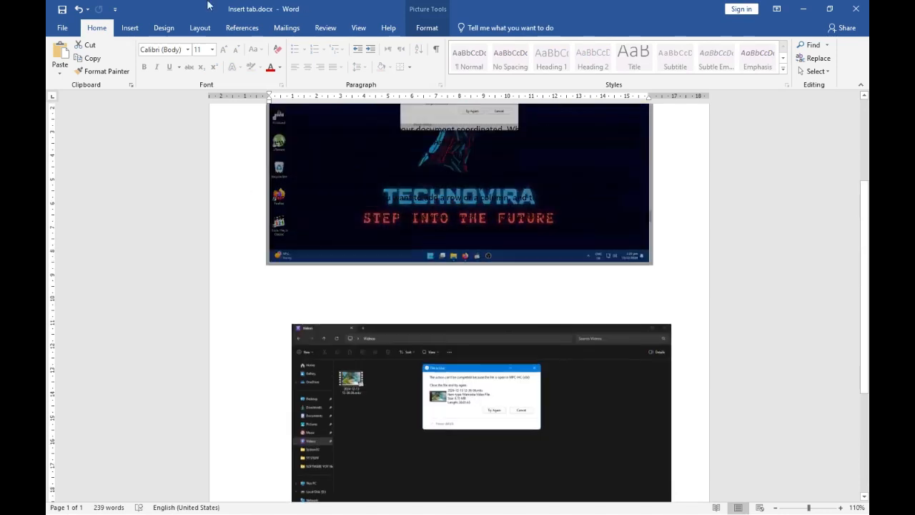
{"action": "scroll", "coordinate": [398, 350], "scroll_direction": "up", "scroll_amount": 3}
{"action": "key", "text": "Delete"}
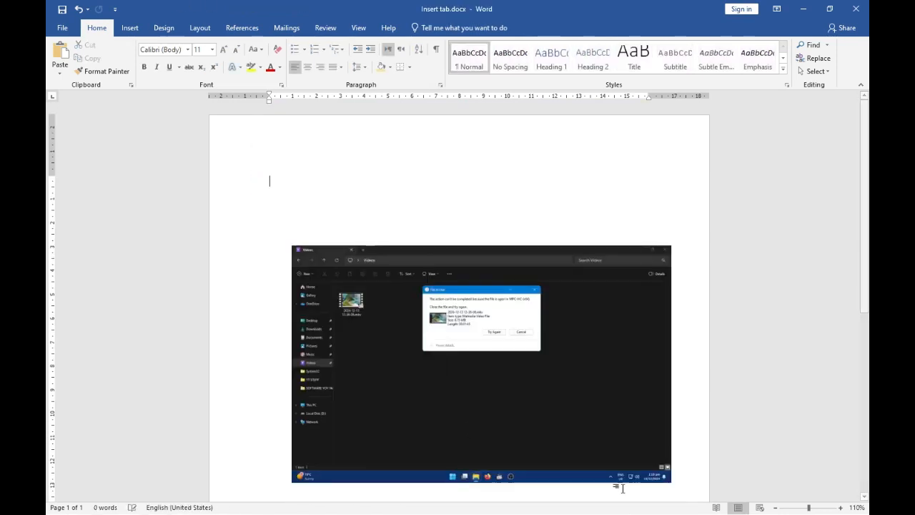
Step: Insert Screenshot (18).png on the empty first line and set its text wrapping to Behind Text
{"action": "scroll", "coordinate": [367, 312], "scroll_direction": "down", "scroll_amount": 3}
{"action": "scroll", "coordinate": [367, 312], "scroll_direction": "up", "scroll_amount": 2}
{"action": "left_click", "coordinate": [130, 28]}
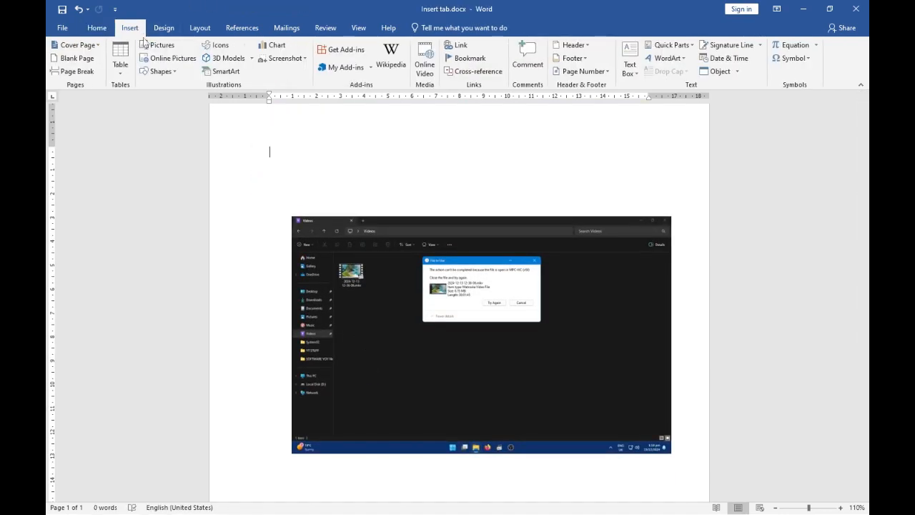
{"action": "left_click", "coordinate": [145, 43]}
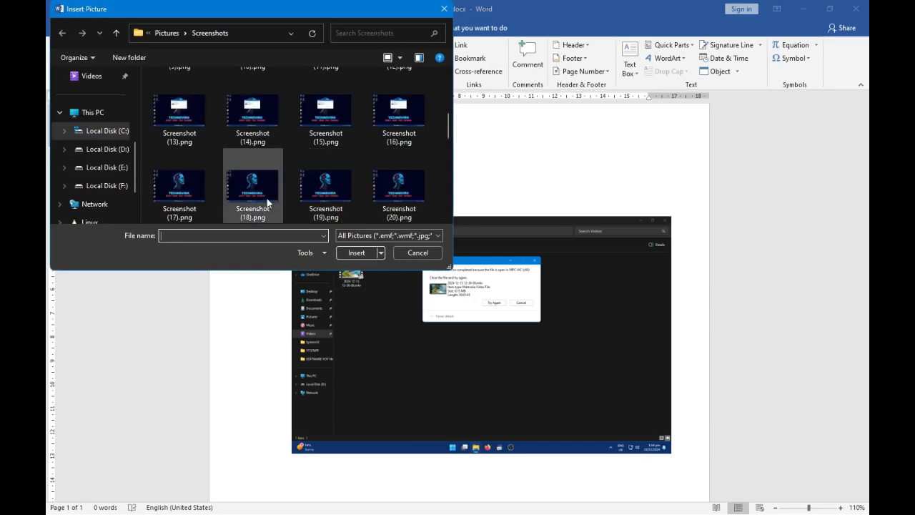
{"action": "left_click", "coordinate": [268, 196]}
{"action": "left_click", "coordinate": [358, 253]}
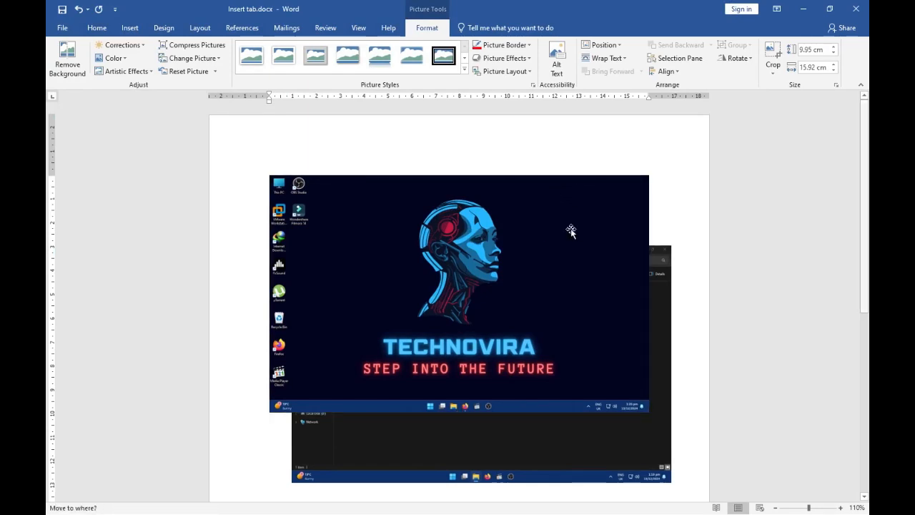
{"action": "left_click", "coordinate": [662, 189]}
{"action": "left_click", "coordinate": [724, 290]}
Step: Move the new TECHNOVIRA picture to the page's upper-left area, partly overlapping the dark picture
{"action": "left_click_drag", "start_coordinate": [442, 204], "coordinate": [359, 202]}
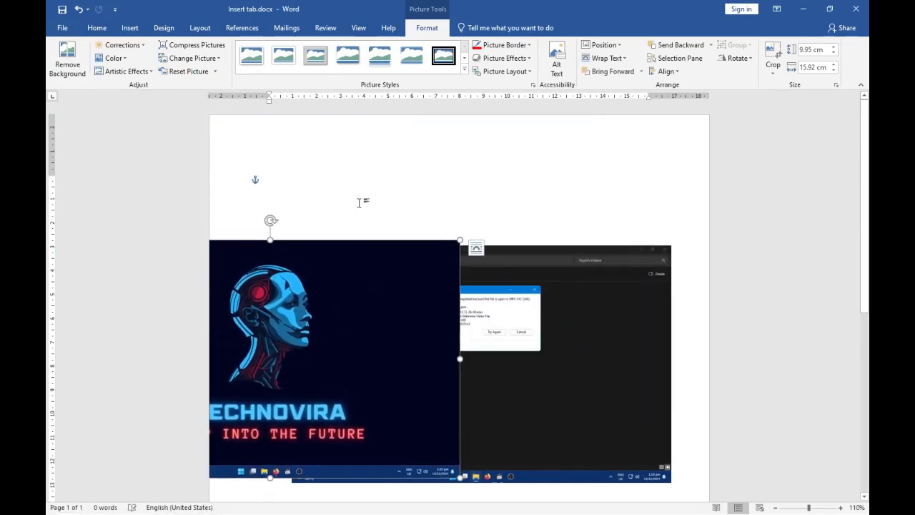
{"action": "left_click_drag", "start_coordinate": [361, 254], "coordinate": [321, 152]}
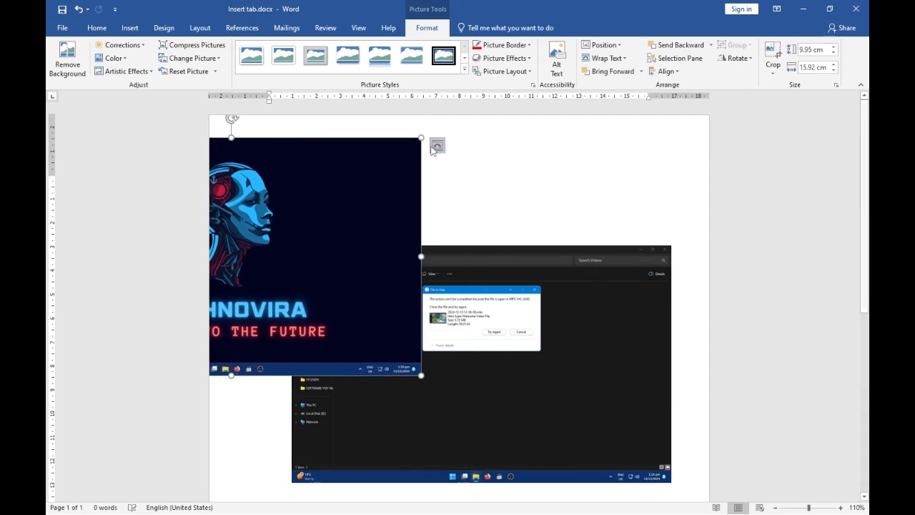
{"action": "left_click", "coordinate": [436, 145]}
{"action": "left_click_drag", "start_coordinate": [254, 150], "coordinate": [358, 157]}
Step: Shift the dark picture towards the page's right edge and group it with the TECHNOVIRA picture
{"action": "left_click", "coordinate": [582, 187]}
{"action": "left_click", "coordinate": [516, 263], "text": "shift"}
{"action": "left_click_drag", "start_coordinate": [516, 263], "coordinate": [553, 263]}
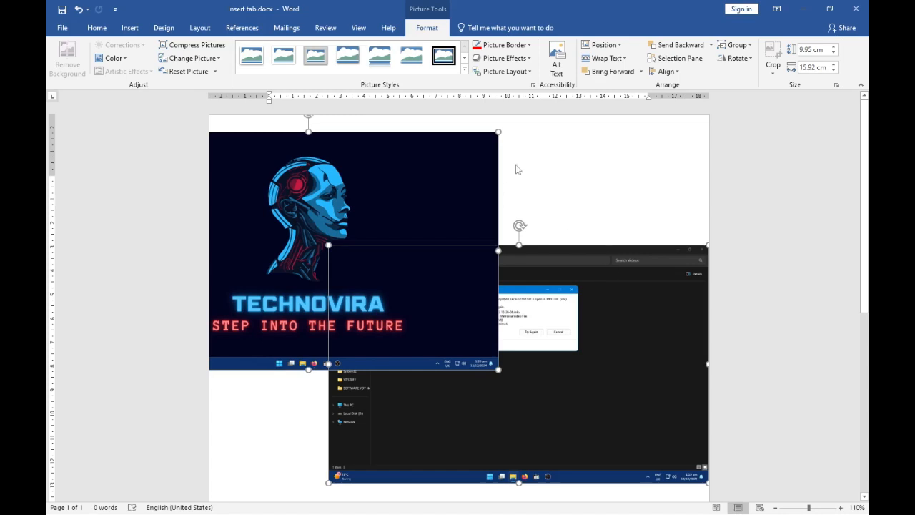
{"action": "left_click", "coordinate": [750, 49]}
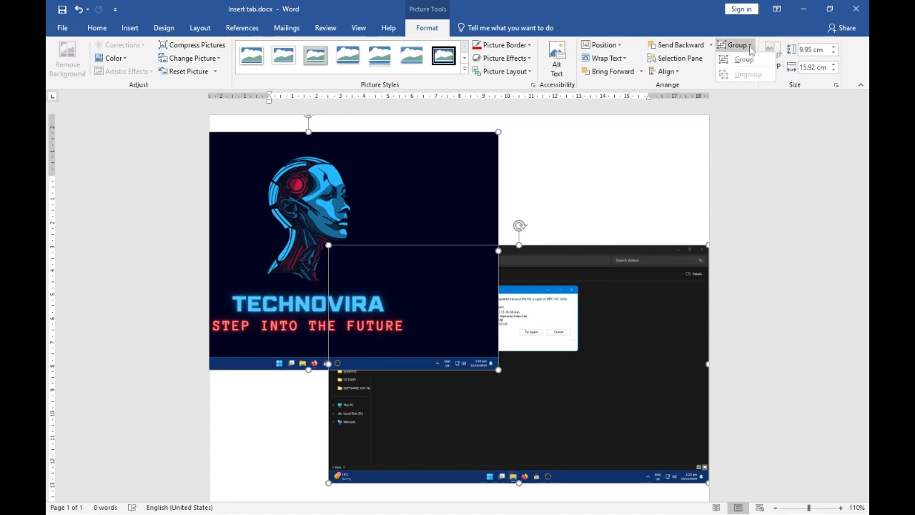
{"action": "left_click", "coordinate": [746, 59]}
Step: Shrink the picture group to about 6.62 by 15.1 cm and move it just below the first text line
{"action": "left_click_drag", "start_coordinate": [418, 191], "coordinate": [602, 265]}
{"action": "scroll", "coordinate": [500, 204], "scroll_direction": "down", "scroll_amount": 3}
{"action": "scroll", "coordinate": [498, 206], "scroll_direction": "up", "scroll_amount": 2}
{"action": "left_click", "coordinate": [545, 172]}
{"action": "left_click_drag", "start_coordinate": [340, 206], "coordinate": [314, 203]}
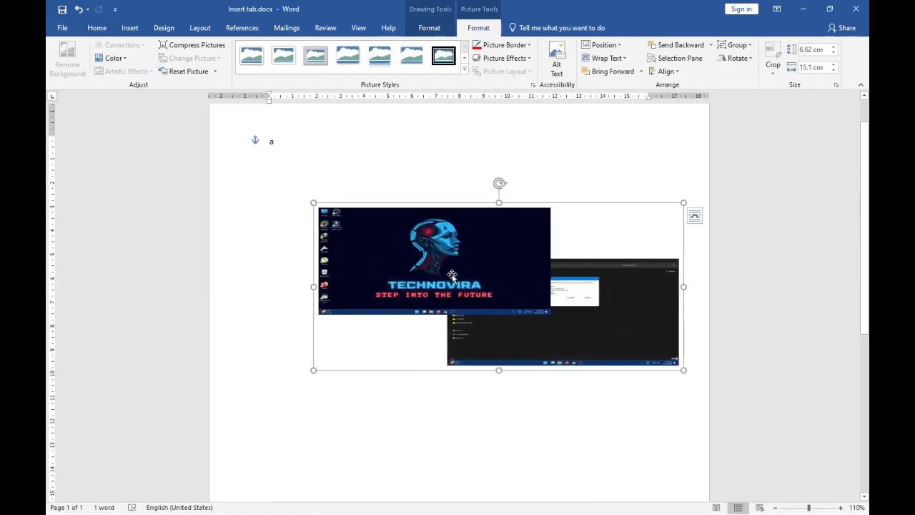
{"action": "left_click_drag", "start_coordinate": [452, 275], "coordinate": [400, 258]}
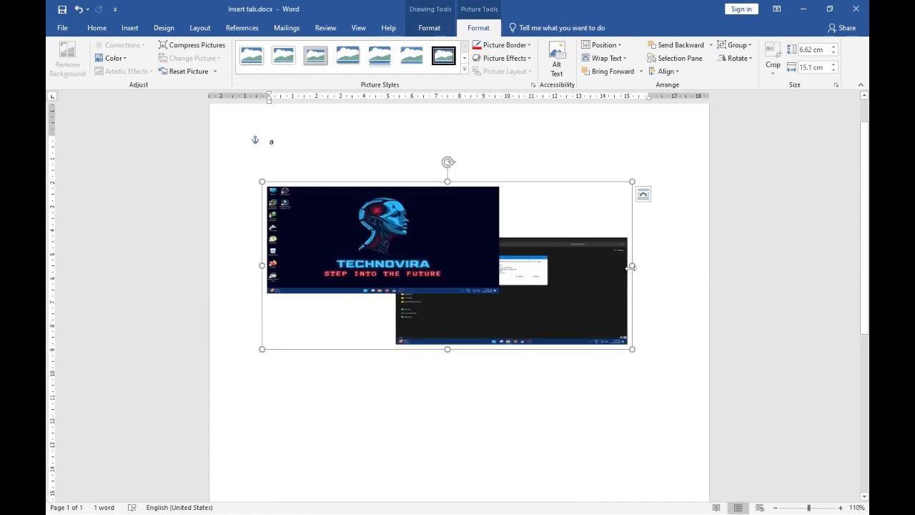
Step: Ungroup the two pictures, shift them together slightly up and left, and clear the selection
{"action": "left_click", "coordinate": [736, 45]}
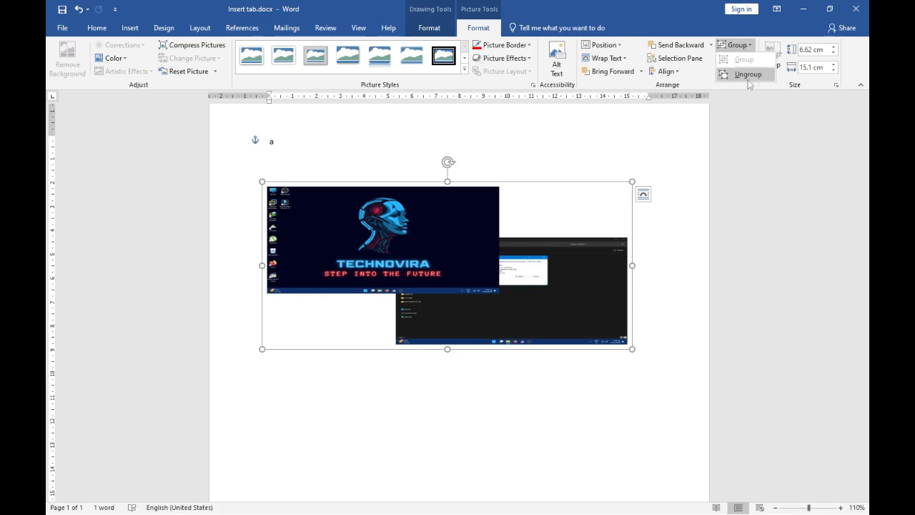
{"action": "left_click", "coordinate": [744, 76]}
{"action": "left_click_drag", "start_coordinate": [441, 198], "coordinate": [407, 181]}
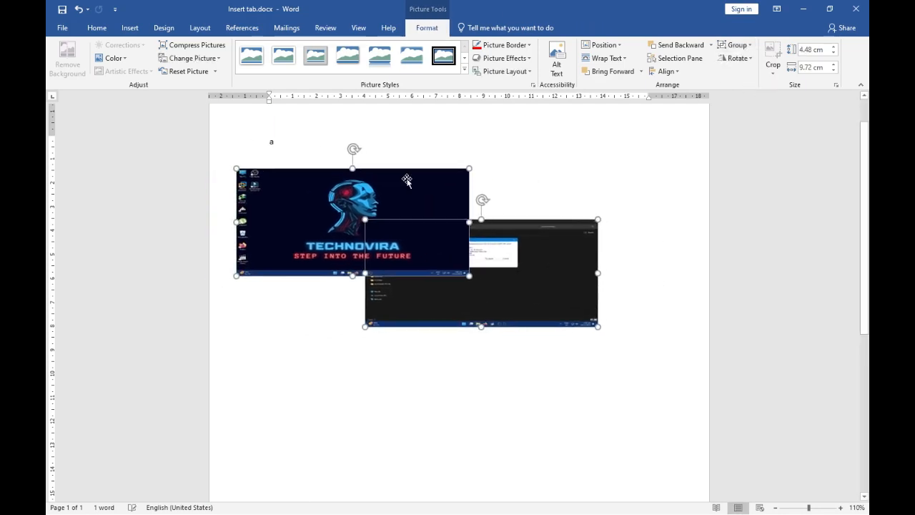
{"action": "left_click", "coordinate": [543, 179]}
Step: Move the two ungrouped pictures individually so they line up side by side with a slight overlap
{"action": "left_click_drag", "start_coordinate": [483, 255], "coordinate": [602, 298]}
{"action": "left_click_drag", "start_coordinate": [342, 244], "coordinate": [407, 250]}
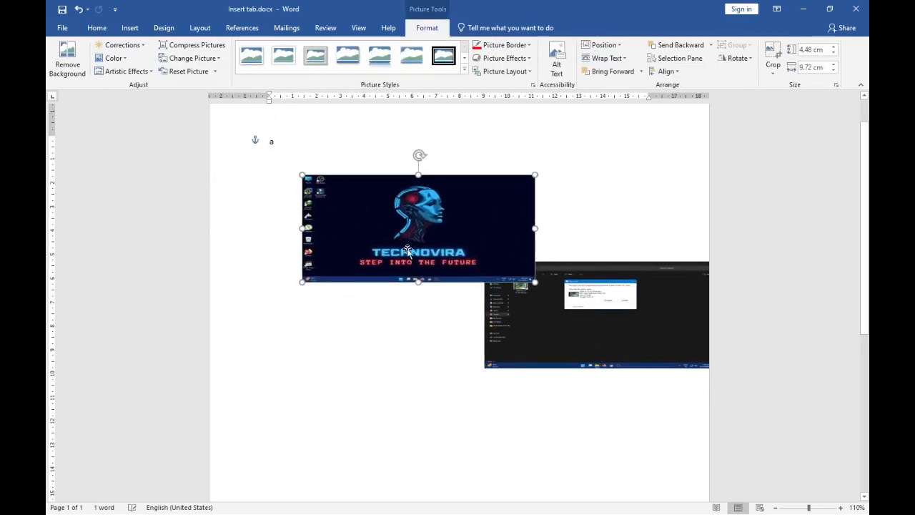
{"action": "left_click_drag", "start_coordinate": [634, 328], "coordinate": [592, 245]}
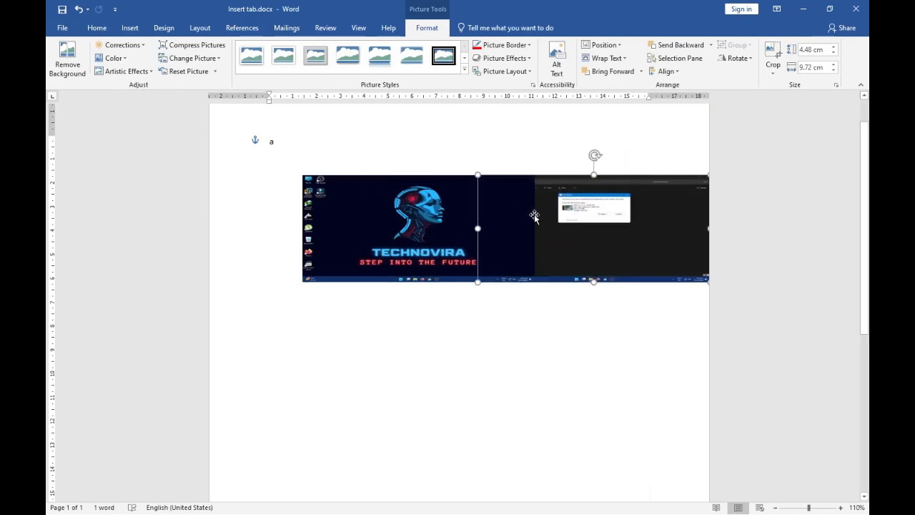
Step: Group the TECHNOVIRA picture with the dark picture and move the group up and left, just below the first text line
{"action": "left_click", "coordinate": [407, 212], "text": "ctrl"}
{"action": "left_click", "coordinate": [736, 45]}
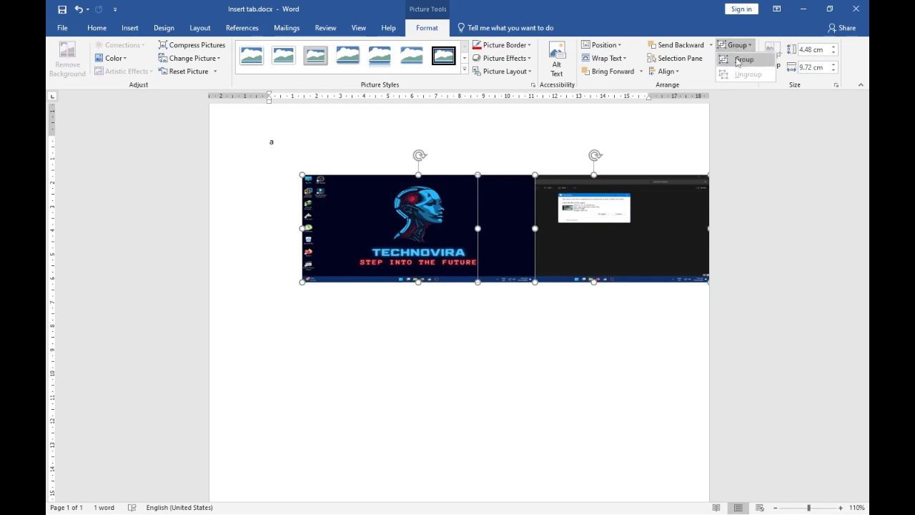
{"action": "left_click", "coordinate": [738, 60]}
{"action": "left_click_drag", "start_coordinate": [605, 238], "coordinate": [561, 225]}
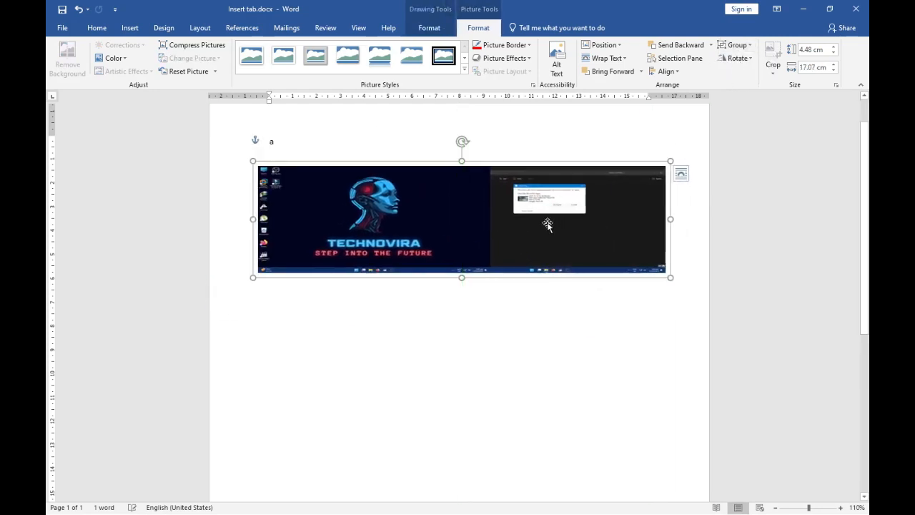
{"action": "left_click", "coordinate": [749, 60]}
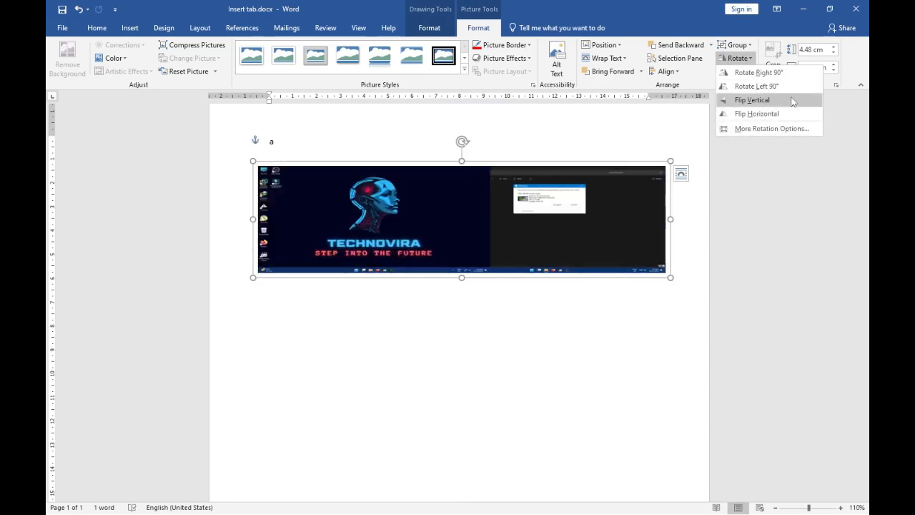
{"action": "left_click", "coordinate": [785, 207]}
Step: Crop the grouped pictures to a heart shape and shift the group slightly up and left
{"action": "left_click", "coordinate": [772, 67]}
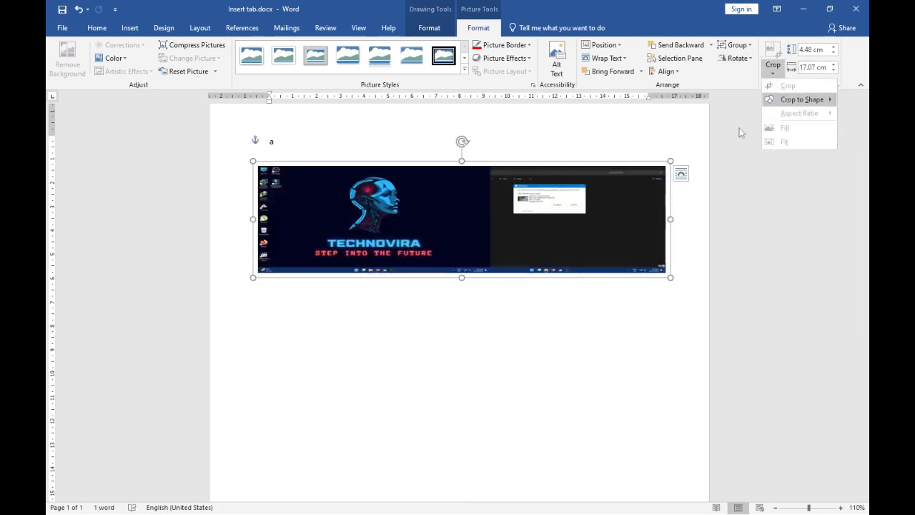
{"action": "mouse_move", "coordinate": [795, 100]}
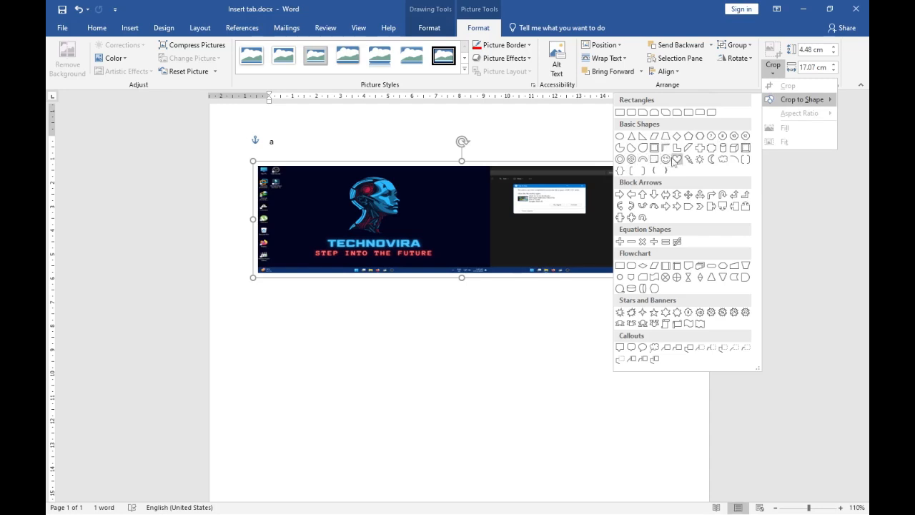
{"action": "left_click", "coordinate": [676, 159]}
{"action": "mouse_move", "coordinate": [456, 211]}
{"action": "left_mouse_down"}
{"action": "mouse_move", "coordinate": [468, 224]}
{"action": "mouse_move", "coordinate": [448, 201]}
{"action": "left_mouse_up"}
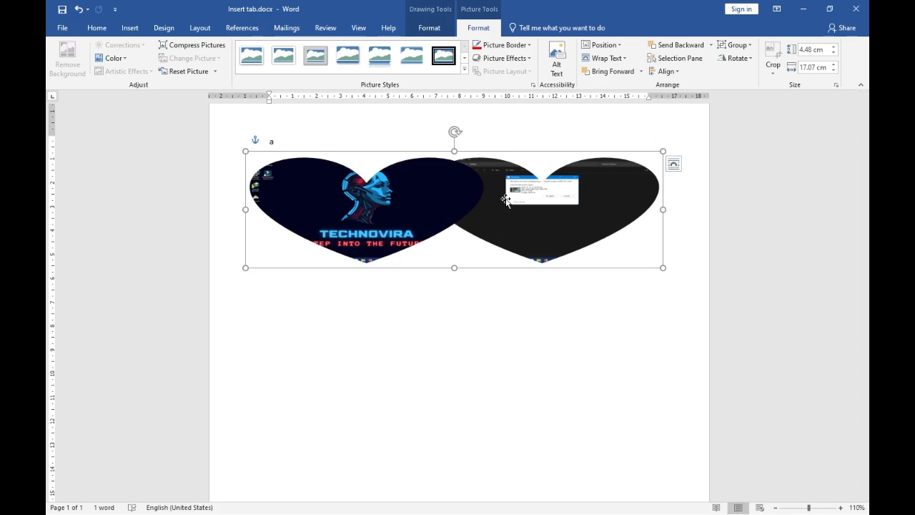
Step: Shrink the heart-shaped group to about 4.41 by 13.66 cm and set its height to 5 cm
{"action": "left_click_drag", "start_coordinate": [665, 150], "coordinate": [573, 156]}
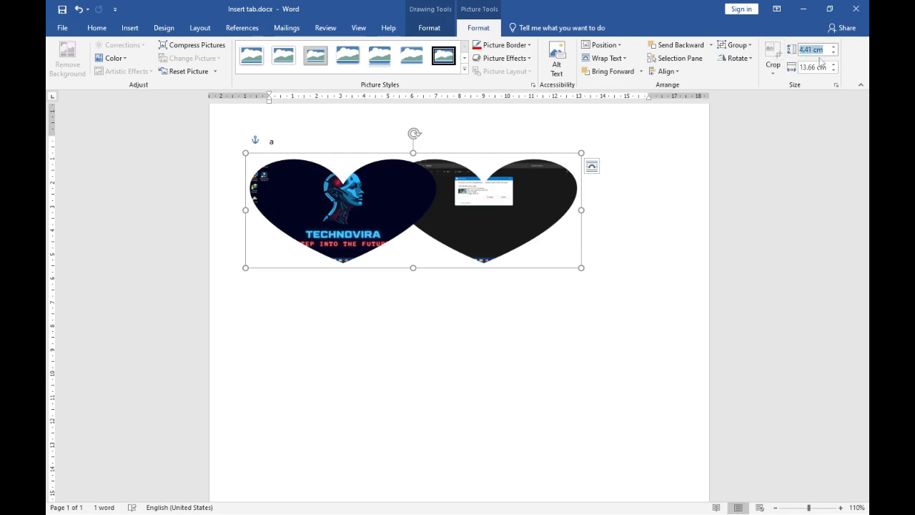
{"action": "type", "text": "5"}
{"action": "key", "text": "Return"}
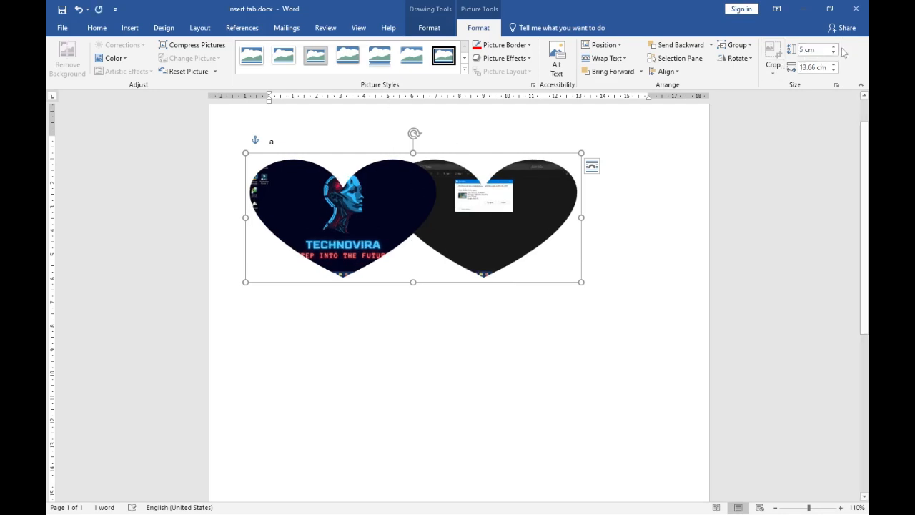
Step: Set the heart-shaped group's height to 10 cm and its width to 20 cm
{"action": "left_click", "coordinate": [804, 50]}
{"action": "type", "text": "10"}
{"action": "key", "text": "Return"}
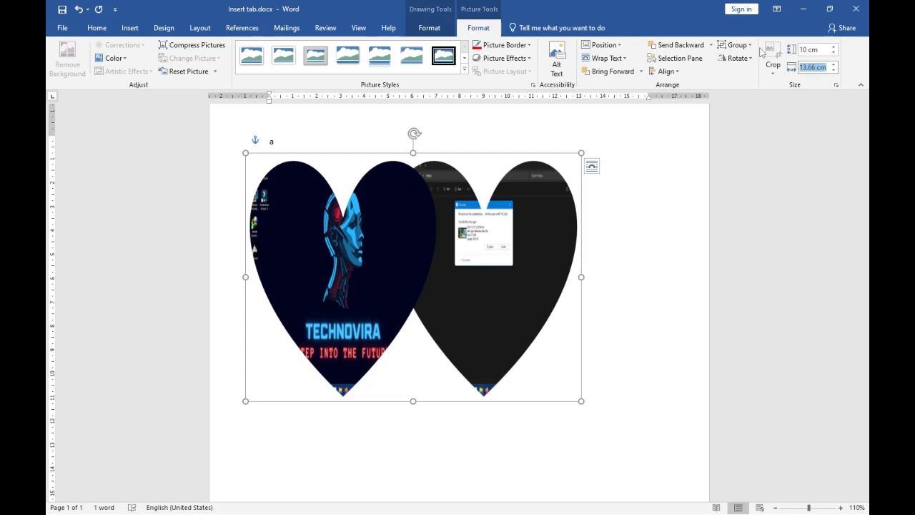
{"action": "type", "text": "20"}
{"action": "key", "text": "Return"}
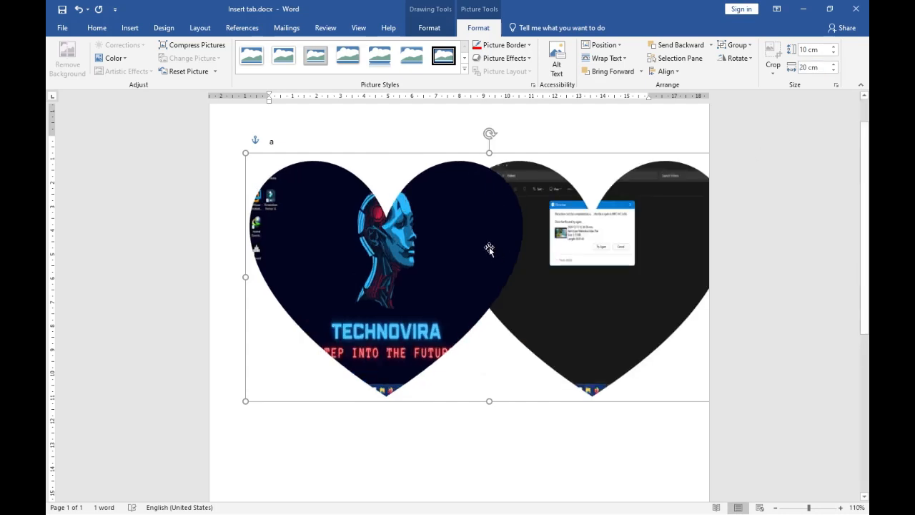
Step: Delete the heart-shaped picture group from the page
{"action": "left_click", "coordinate": [543, 291]}
{"action": "key", "text": "Delete"}
{"action": "key", "text": "Delete"}
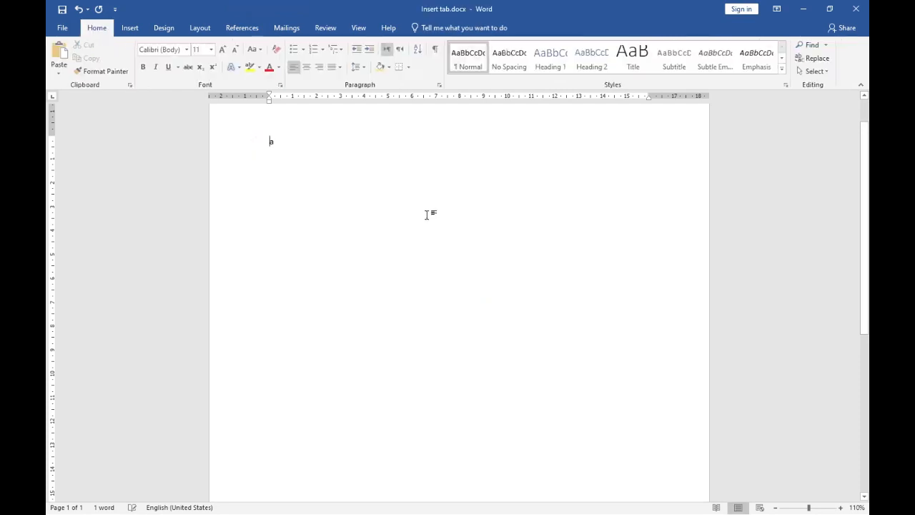
Step: Draw a rectangle about 9.01 cm high and 11.21 cm wide just below the first text line
{"action": "left_click", "coordinate": [129, 27]}
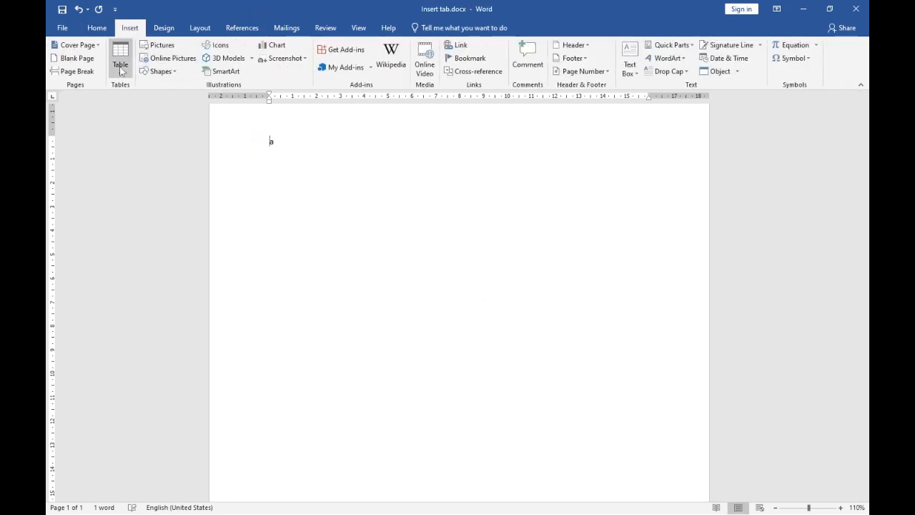
{"action": "left_click", "coordinate": [161, 72]}
{"action": "left_click", "coordinate": [178, 98]}
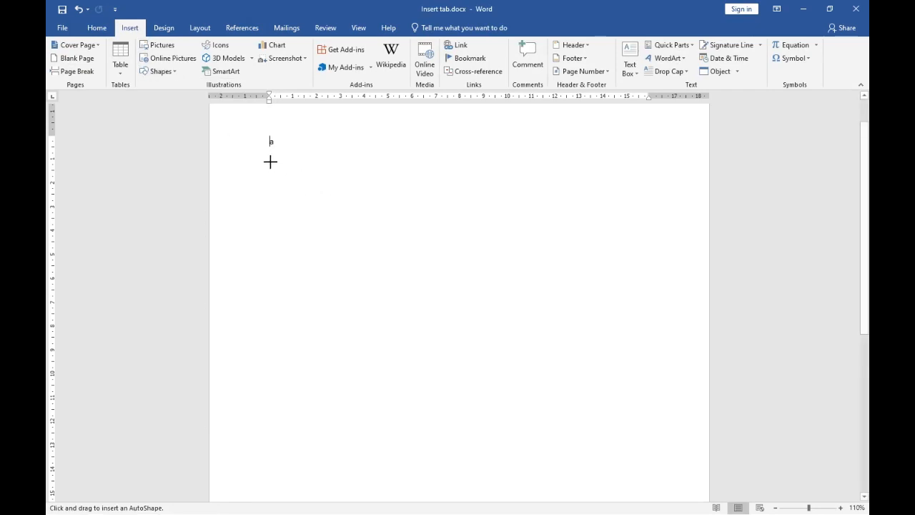
{"action": "left_click_drag", "start_coordinate": [270, 161], "coordinate": [538, 377]}
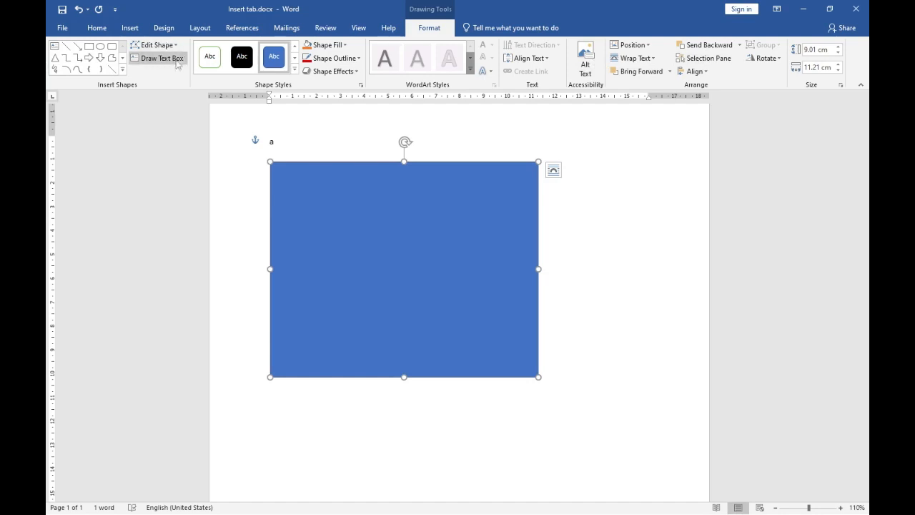
Step: Change the blue rectangle into a heart shape
{"action": "left_click", "coordinate": [154, 44]}
{"action": "mouse_move", "coordinate": [175, 59]}
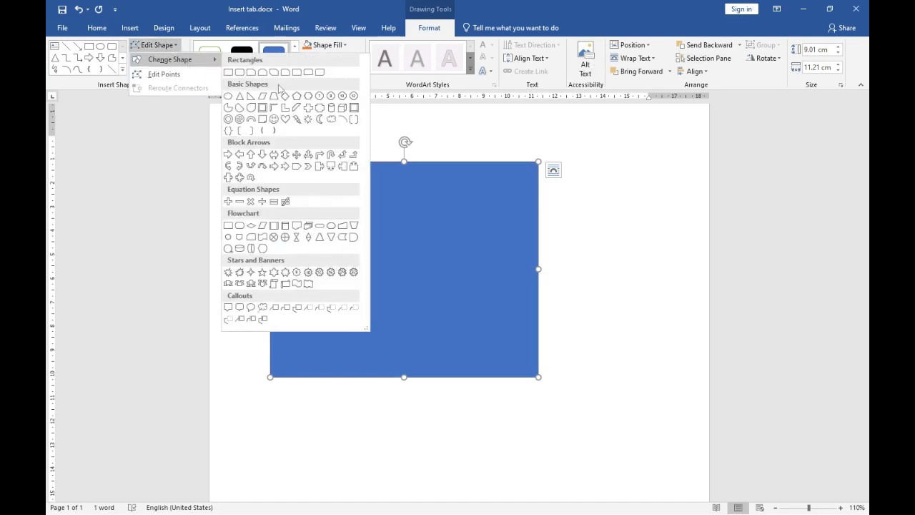
{"action": "left_click", "coordinate": [285, 120]}
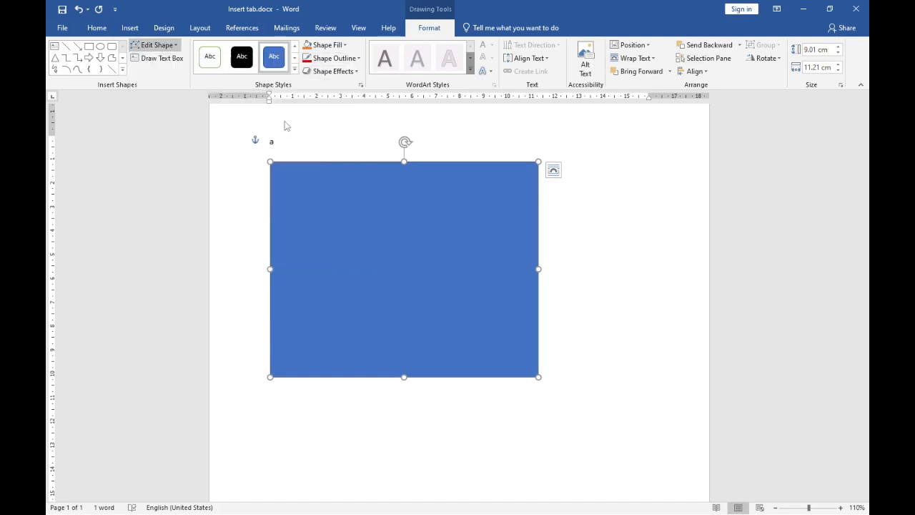
Step: Change the heart into a smiley face and shift it slightly right and up
{"action": "left_click", "coordinate": [140, 46]}
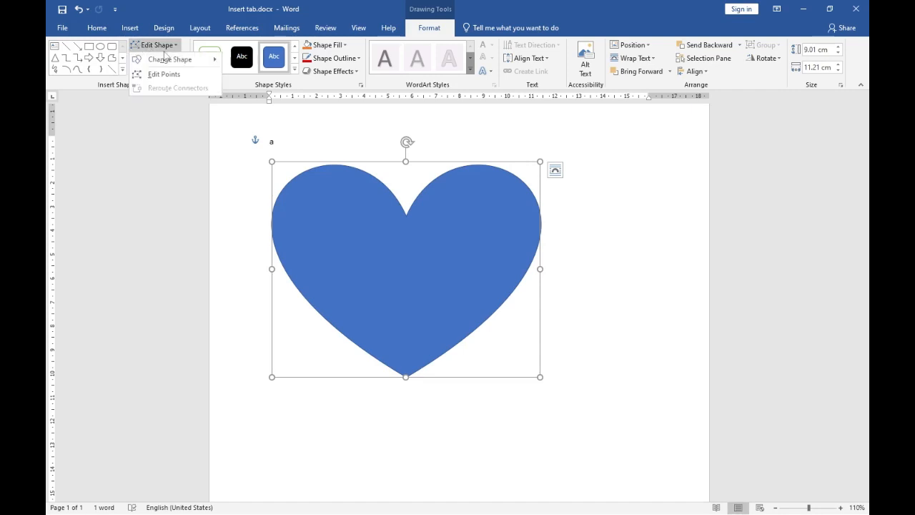
{"action": "mouse_move", "coordinate": [172, 60]}
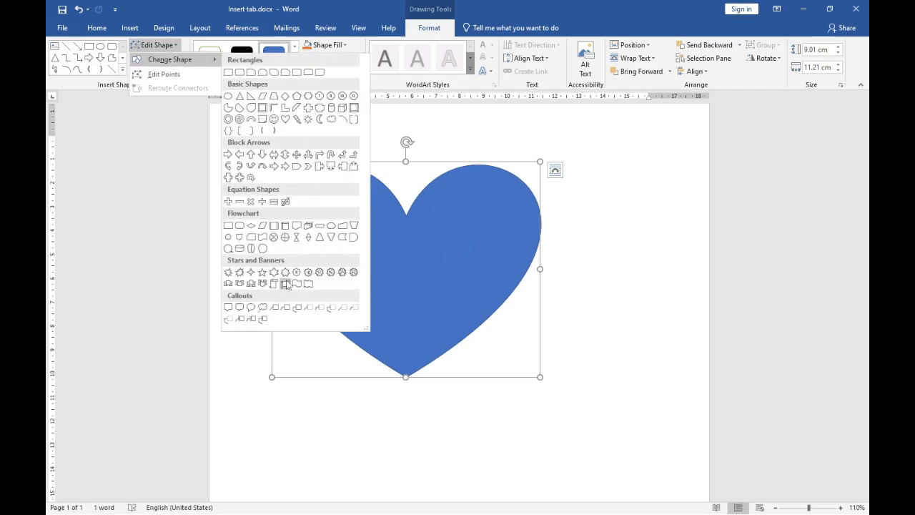
{"action": "left_click", "coordinate": [274, 119]}
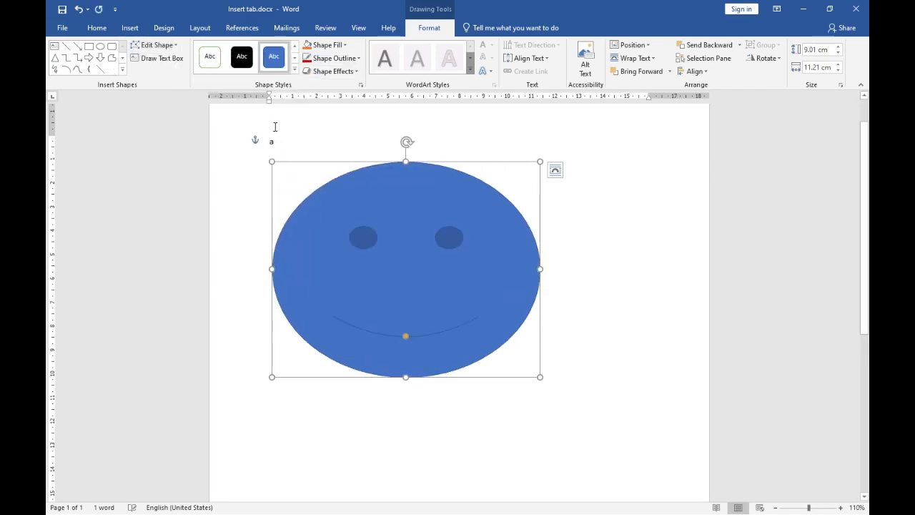
{"action": "mouse_move", "coordinate": [498, 228]}
{"action": "left_mouse_down"}
{"action": "mouse_move", "coordinate": [551, 222]}
{"action": "mouse_move", "coordinate": [511, 223]}
{"action": "left_mouse_up"}
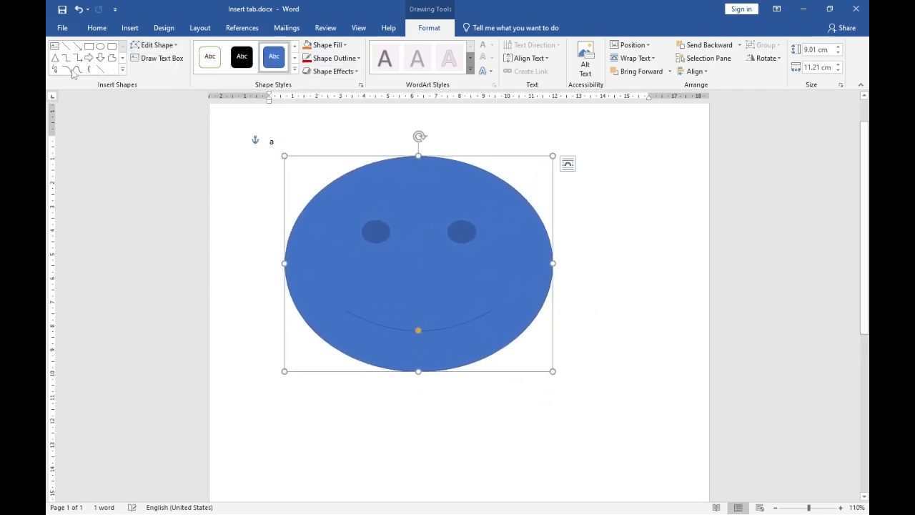
Step: Draw a lightning bolt about 6.83 by 11.38 cm over the smiley face and move it towards the page's upper right
{"action": "left_click", "coordinate": [122, 70]}
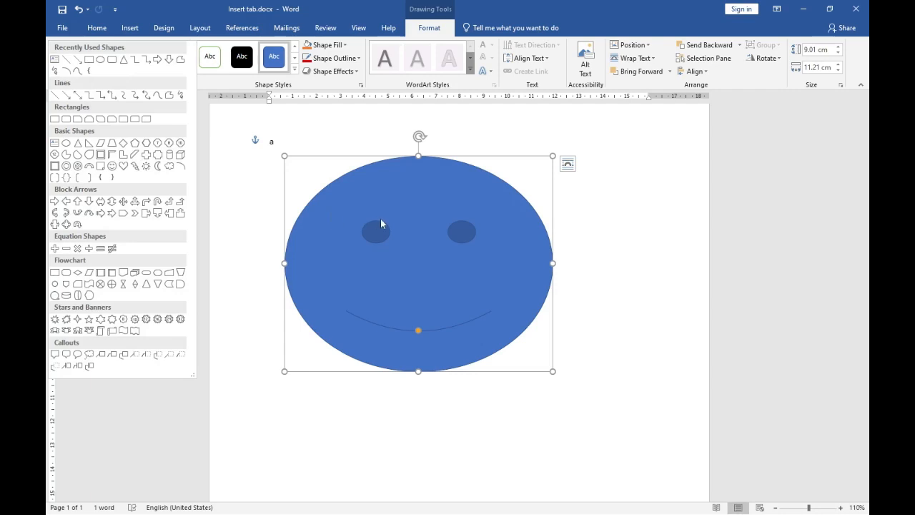
{"action": "left_click", "coordinate": [135, 166]}
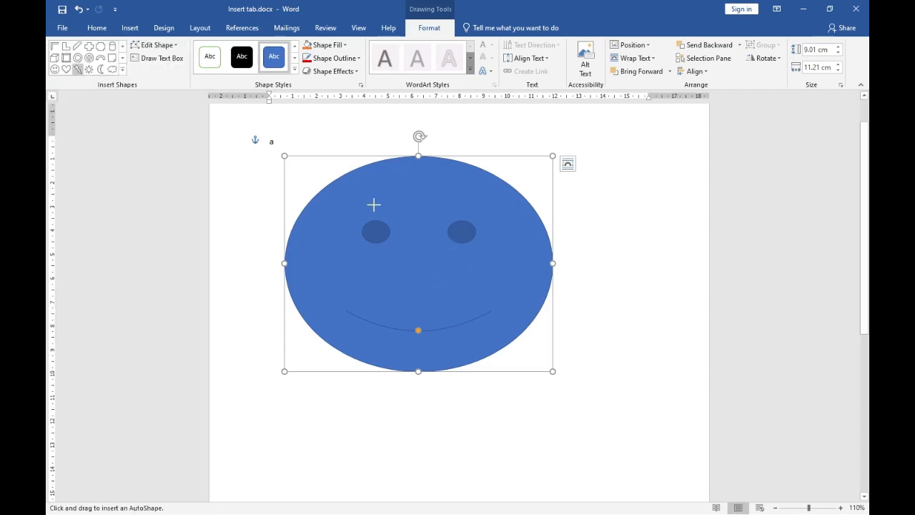
{"action": "left_click_drag", "start_coordinate": [373, 205], "coordinate": [633, 351]}
{"action": "left_click_drag", "start_coordinate": [505, 267], "coordinate": [577, 205]}
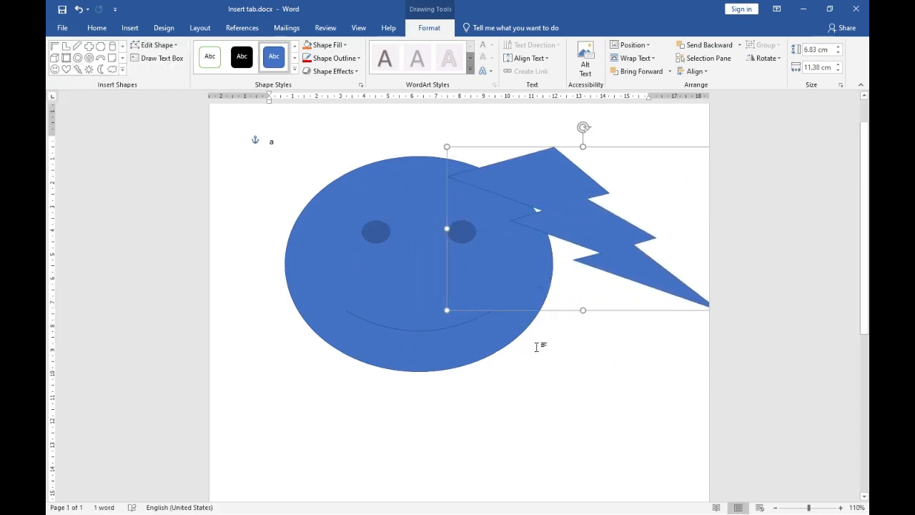
Step: Undo the moving and drawing of the lightning bolt
{"action": "key", "text": "ctrl+z"}
{"action": "key", "text": "ctrl+z"}
{"action": "left_click", "coordinate": [446, 229]}
Step: Edit the smiley face's points so its outline's top point sits at eye level, and shift the shape slightly right and down
{"action": "left_click", "coordinate": [174, 45]}
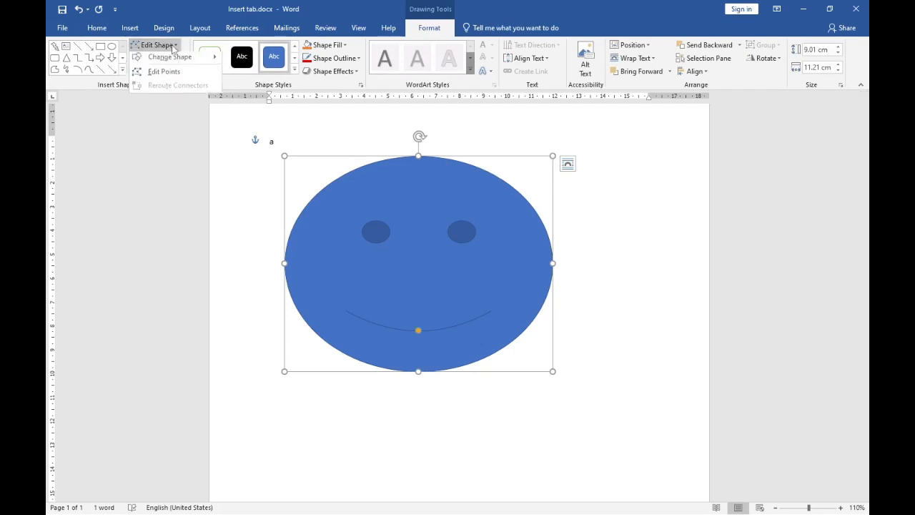
{"action": "left_click", "coordinate": [163, 72]}
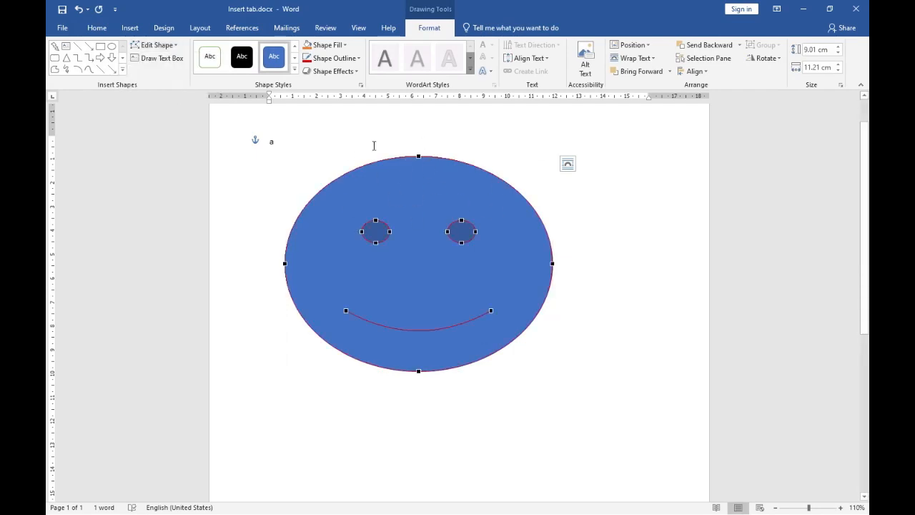
{"action": "mouse_move", "coordinate": [418, 157]}
{"action": "left_mouse_down"}
{"action": "mouse_move", "coordinate": [427, 223]}
{"action": "mouse_move", "coordinate": [507, 200]}
{"action": "mouse_move", "coordinate": [436, 155]}
{"action": "left_mouse_up"}
{"action": "left_click_drag", "start_coordinate": [416, 189], "coordinate": [428, 228]}
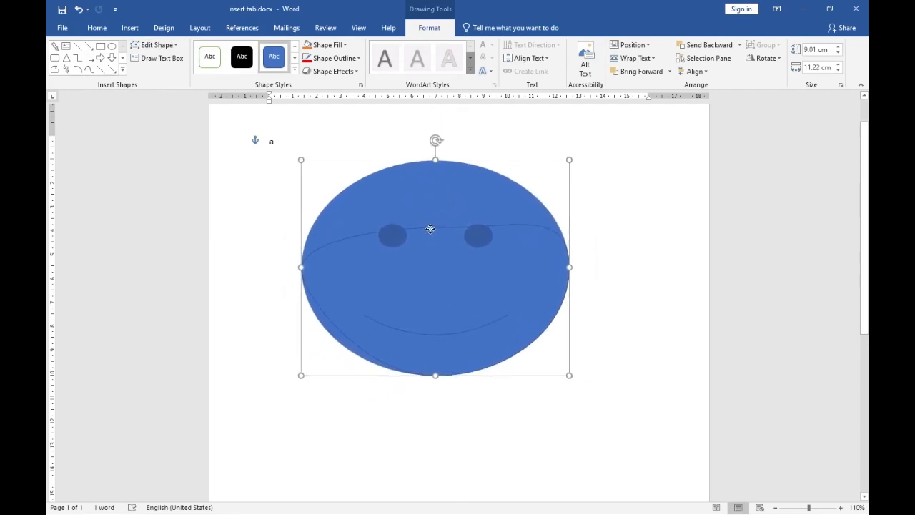
Step: Pull the filled face's top point far to the upper left, bend its curve handle, and move the distorted shape up and left
{"action": "left_click", "coordinate": [153, 44]}
{"action": "left_click", "coordinate": [169, 73]}
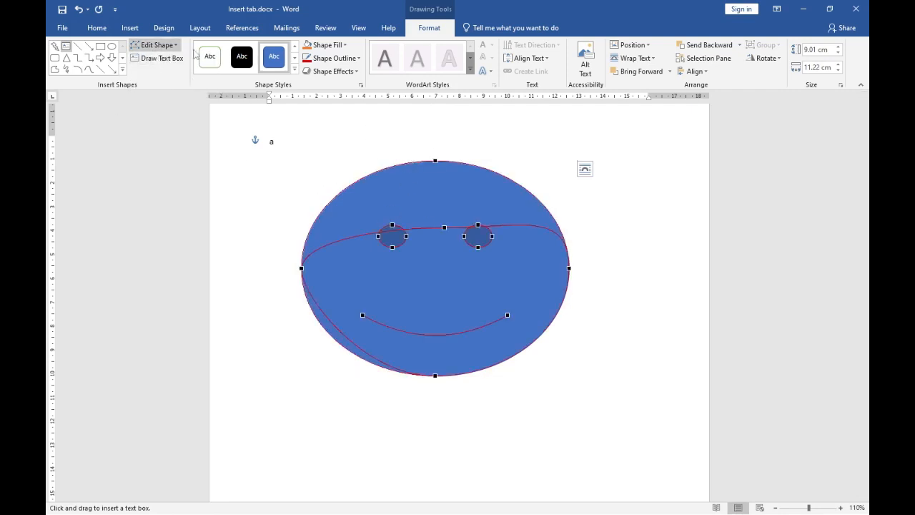
{"action": "left_click_drag", "start_coordinate": [434, 160], "coordinate": [298, 163]}
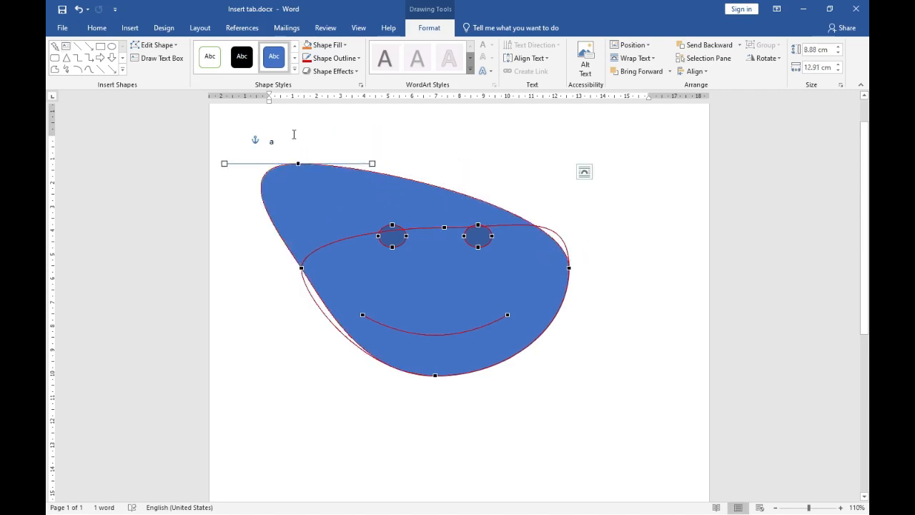
{"action": "left_click_drag", "start_coordinate": [372, 163], "coordinate": [267, 223]}
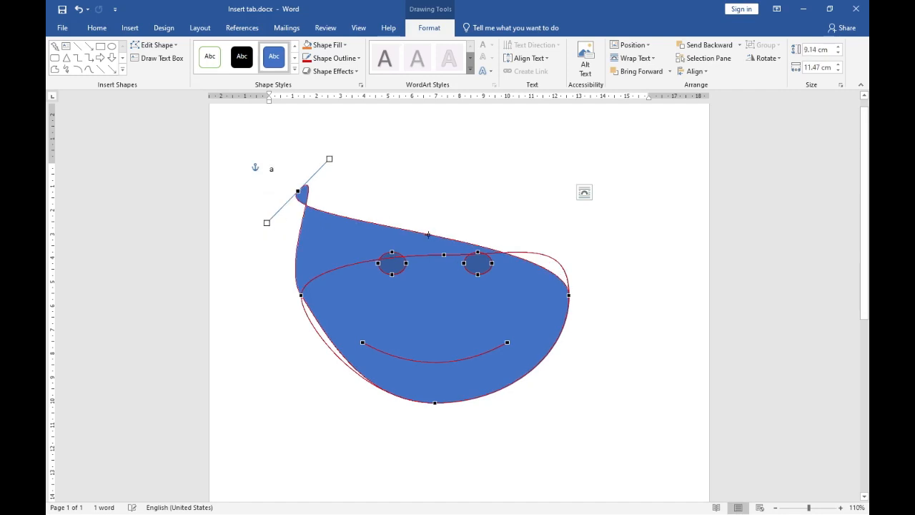
{"action": "left_click_drag", "start_coordinate": [396, 265], "coordinate": [361, 228]}
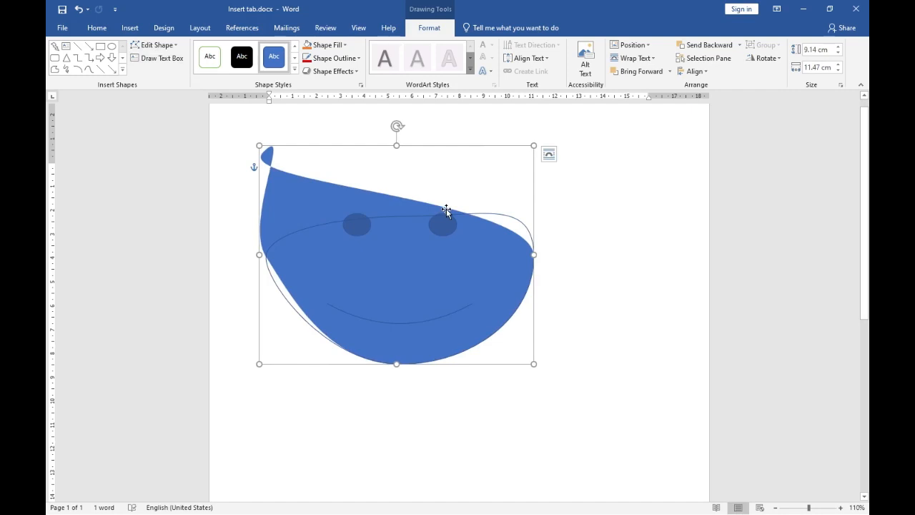
{"action": "left_click", "coordinate": [162, 47]}
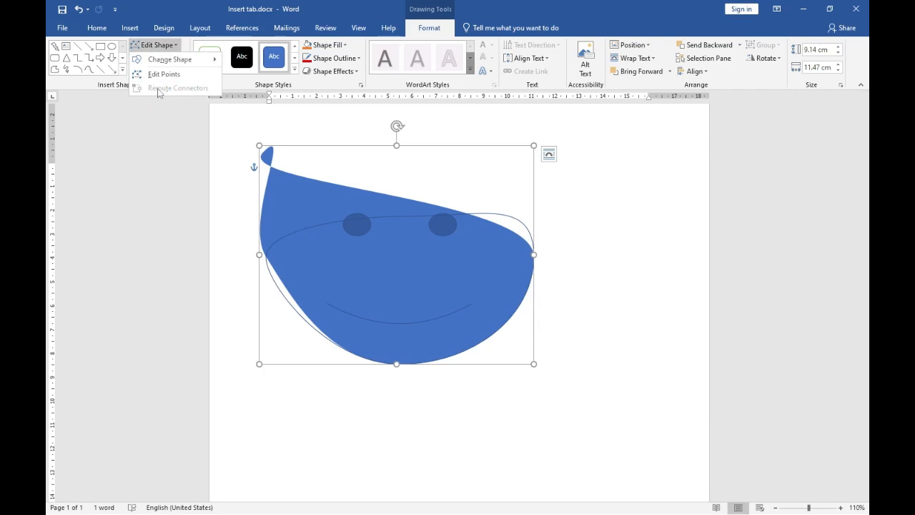
{"action": "left_click", "coordinate": [406, 222]}
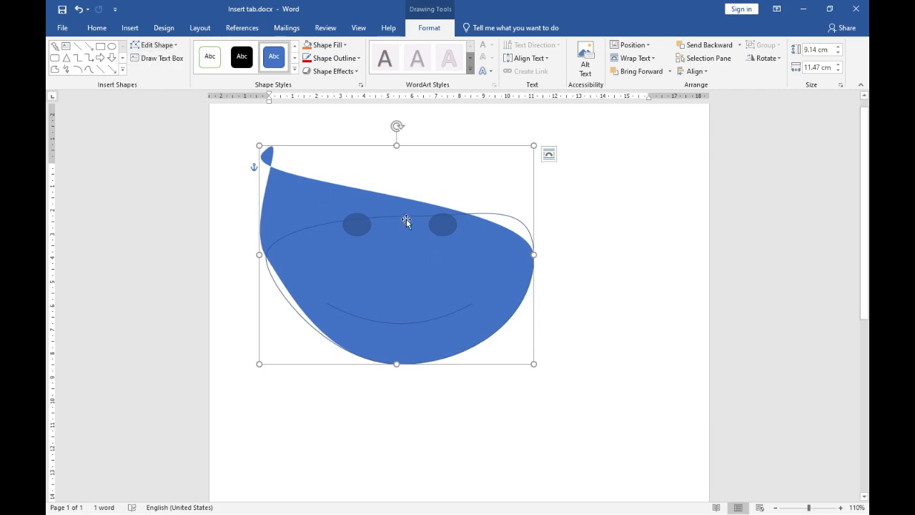
{"action": "left_click", "coordinate": [163, 46]}
{"action": "left_click", "coordinate": [203, 140]}
Step: Draw a tall, narrow text box about 14.95 cm high and 1.99 cm wide along the page's right edge
{"action": "left_click", "coordinate": [143, 62]}
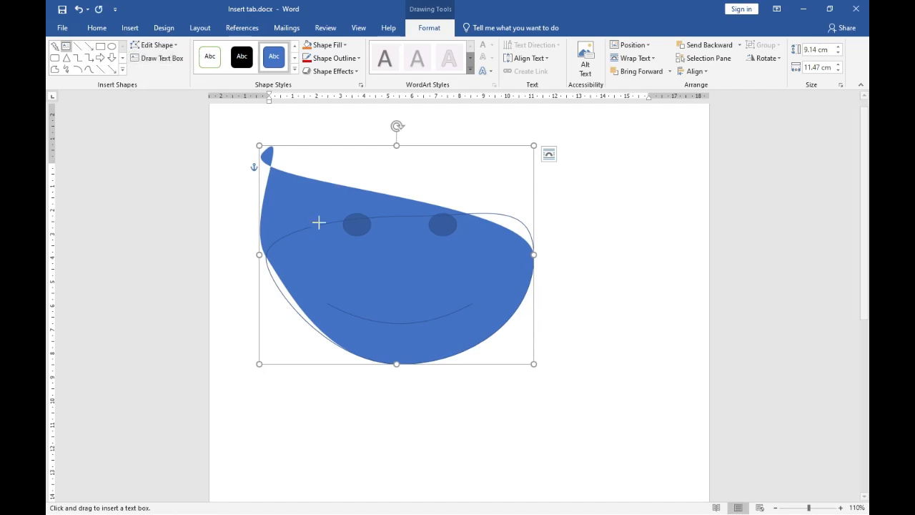
{"action": "scroll", "coordinate": [458, 272], "scroll_direction": "down", "scroll_amount": 5}
{"action": "scroll", "coordinate": [262, 117], "scroll_direction": "up", "scroll_amount": 5}
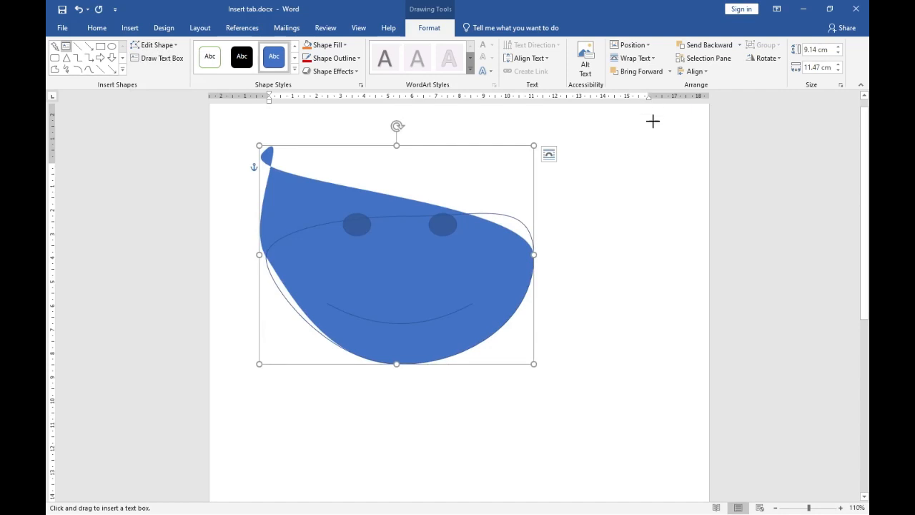
{"action": "mouse_move", "coordinate": [653, 106]}
{"action": "left_mouse_down"}
{"action": "mouse_move", "coordinate": [700, 268]}
{"action": "mouse_move", "coordinate": [701, 463]}
{"action": "left_mouse_up"}
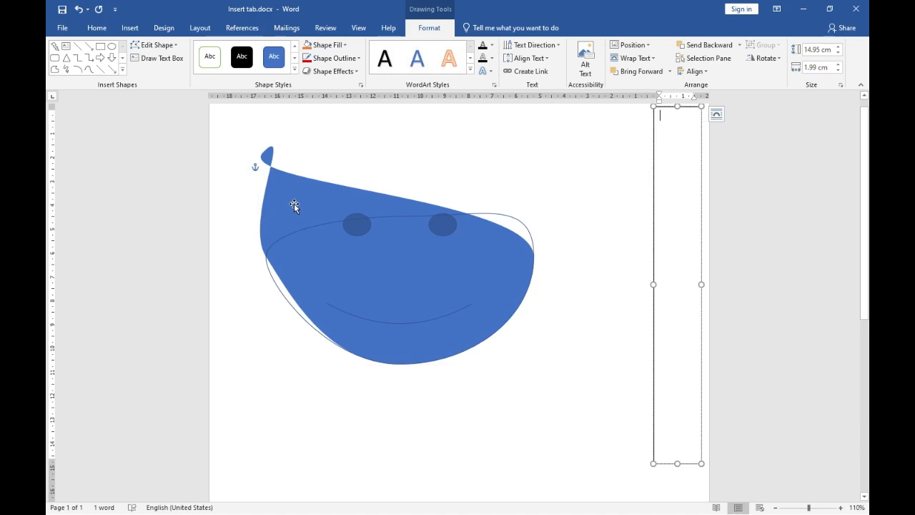
Step: Try sample text in the tall, narrow text box, view its layout options, and undo both the text and the box
{"action": "type", "text": "hsddddd"}
{"action": "key", "text": "ctrl+z"}
{"action": "left_click", "coordinate": [716, 114]}
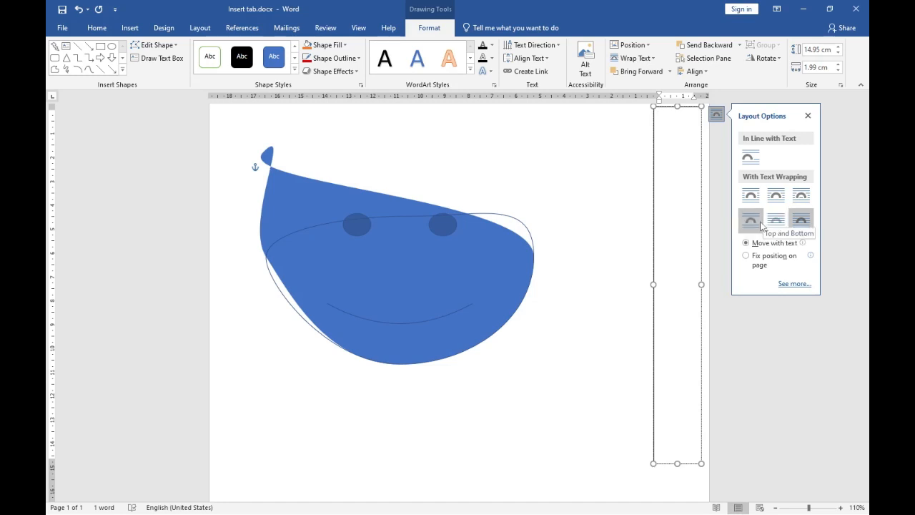
{"action": "left_click", "coordinate": [808, 116]}
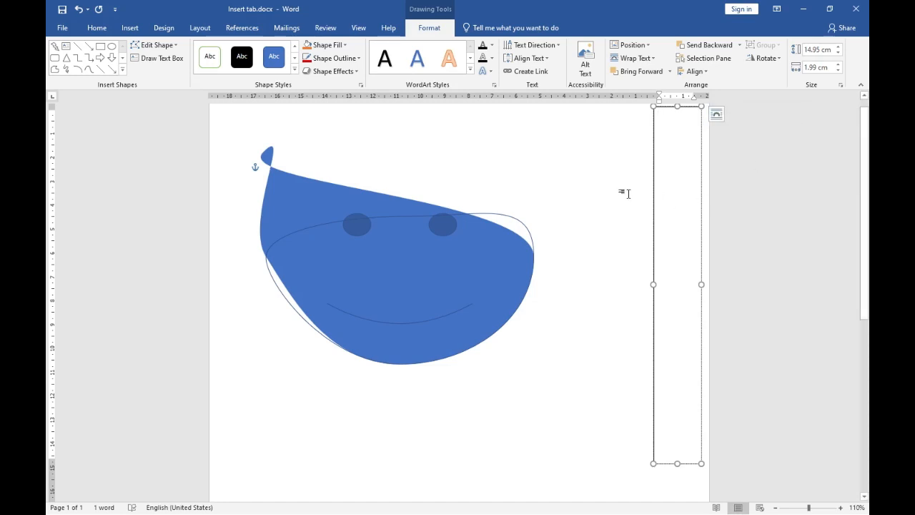
{"action": "type", "text": "hsdddddddd"}
{"action": "key", "text": "ctrl+z"}
{"action": "key", "text": "ctrl+z"}
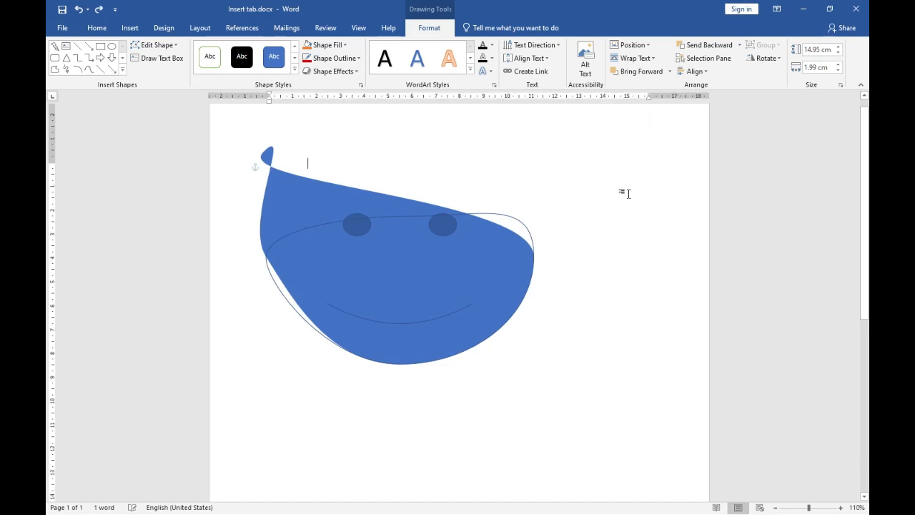
Step: Apply the transparent orange preset from the first Presets row to the distorted face
{"action": "left_click", "coordinate": [315, 190]}
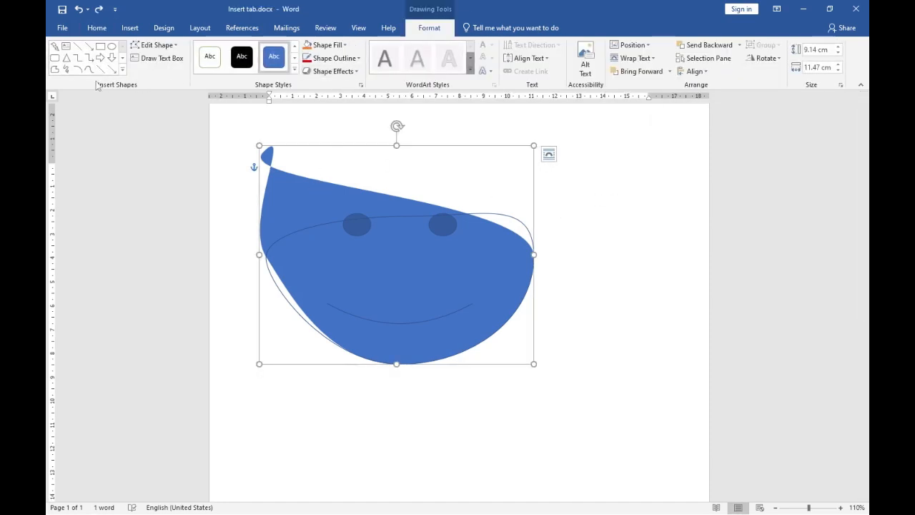
{"action": "left_click", "coordinate": [294, 69]}
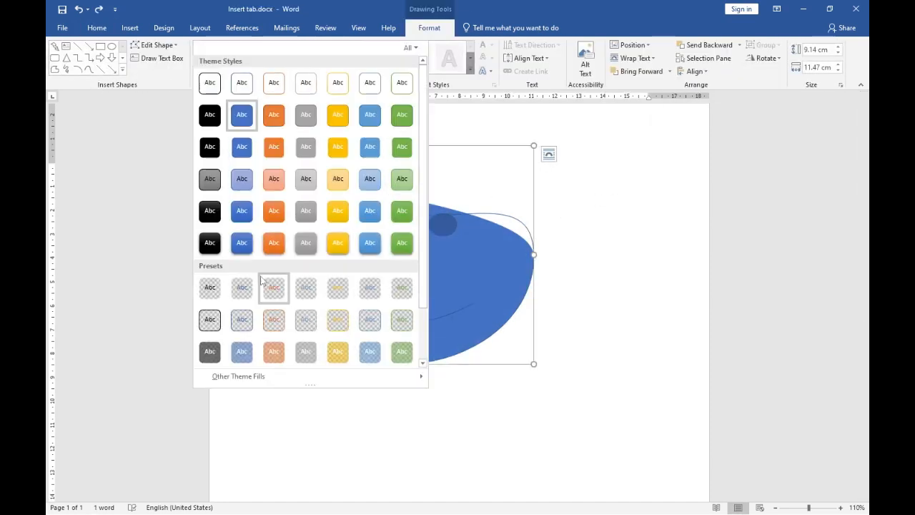
{"action": "left_click", "coordinate": [275, 293]}
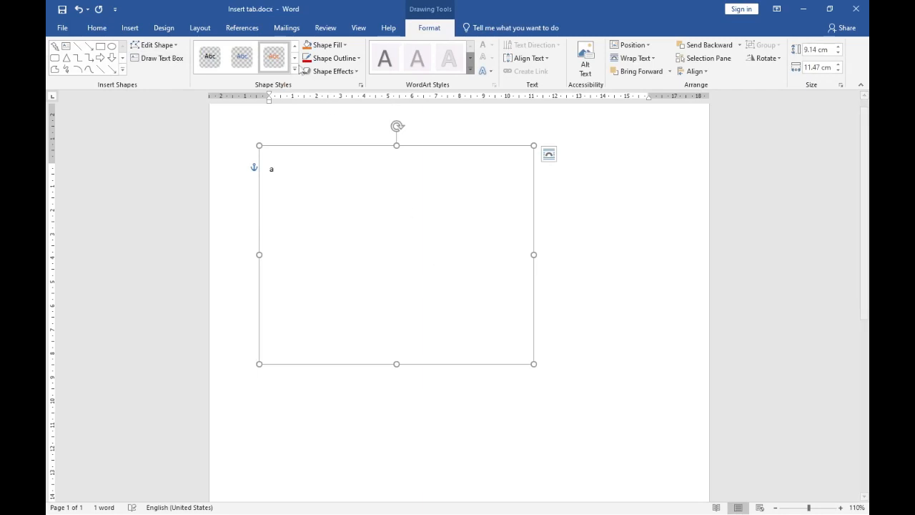
Step: Give the distorted face the third-row blue theme style with white outlines and move it slightly up and left
{"action": "left_click", "coordinate": [295, 70]}
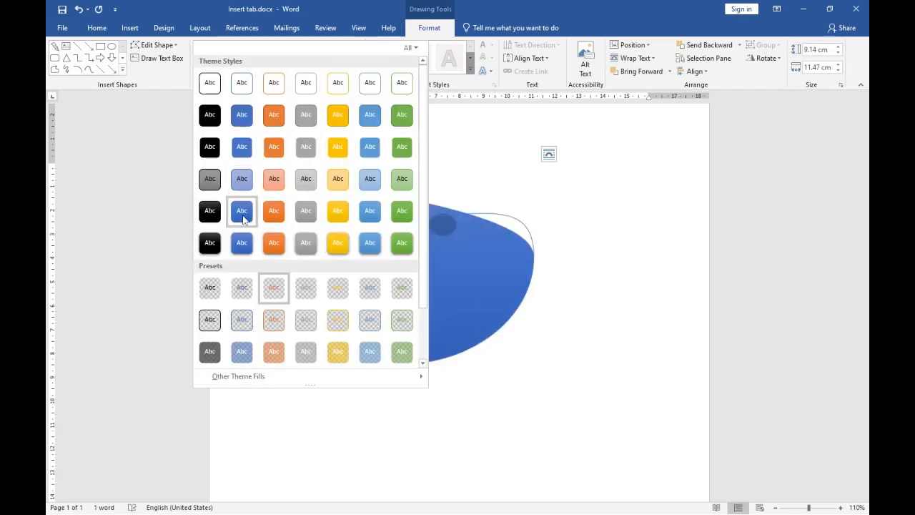
{"action": "mouse_move", "coordinate": [240, 379]}
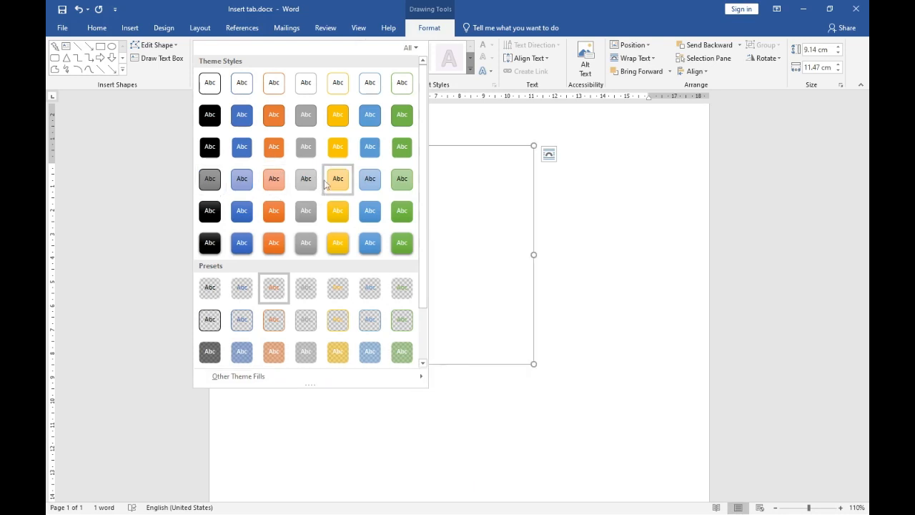
{"action": "left_click", "coordinate": [241, 146]}
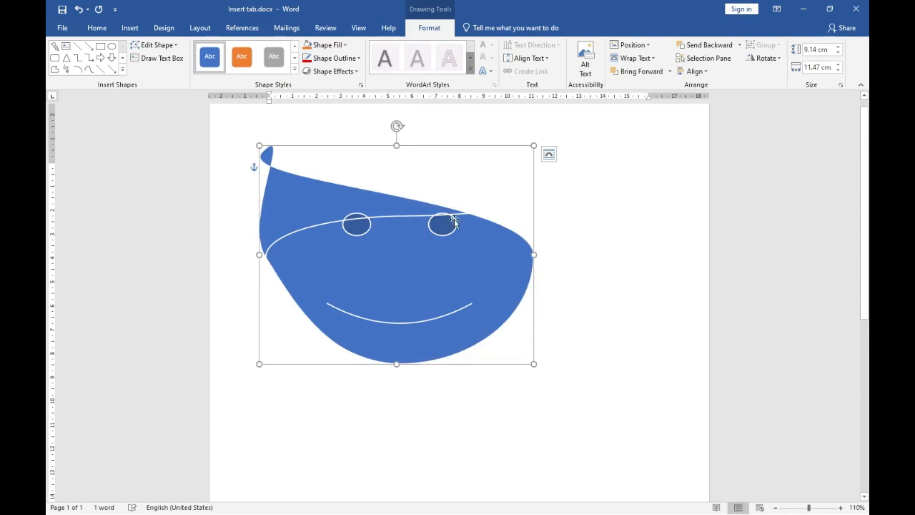
{"action": "left_click_drag", "start_coordinate": [376, 209], "coordinate": [378, 199]}
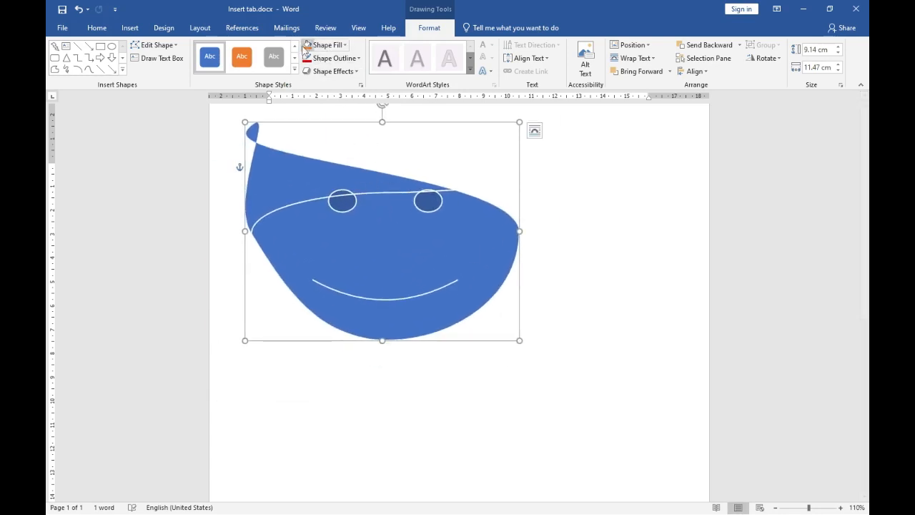
Step: View the fill and outline color choices for the distorted face
{"action": "left_click", "coordinate": [326, 44]}
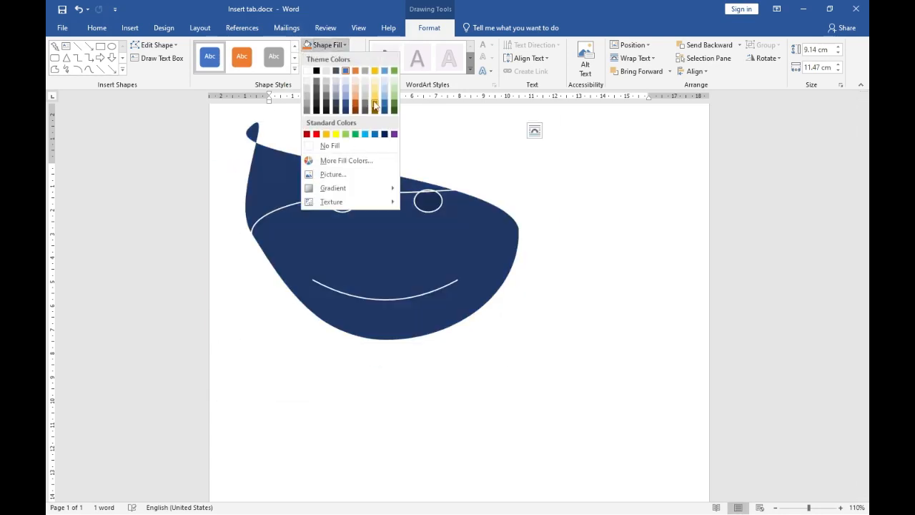
{"action": "left_click", "coordinate": [275, 87]}
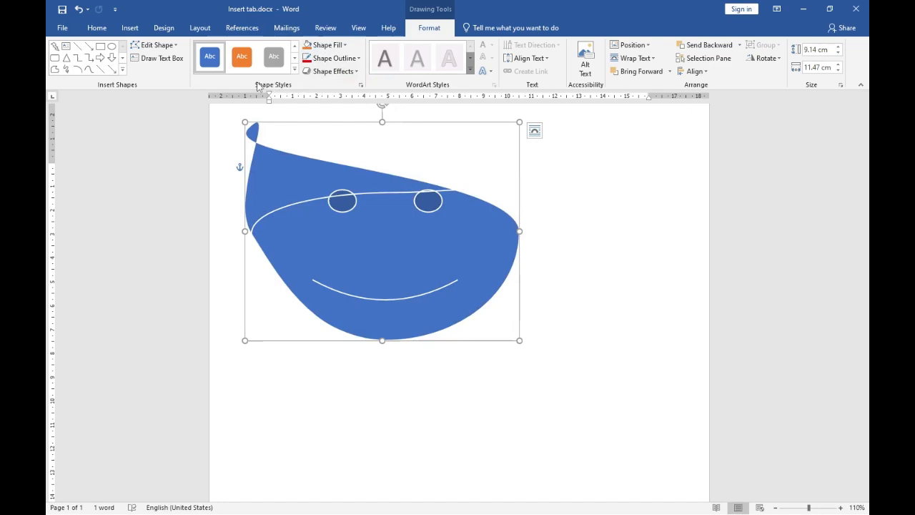
{"action": "left_click", "coordinate": [333, 60]}
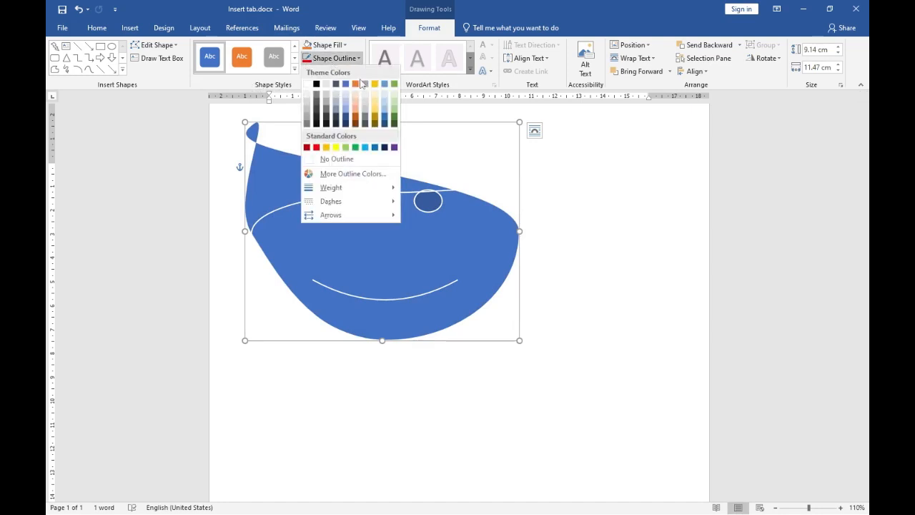
Step: Delete the distorted face and draw a new smiley face about 12.01 cm high and 15.31 cm wide
{"action": "left_click", "coordinate": [460, 247]}
{"action": "key", "text": "Delete"}
{"action": "left_click", "coordinate": [129, 27]}
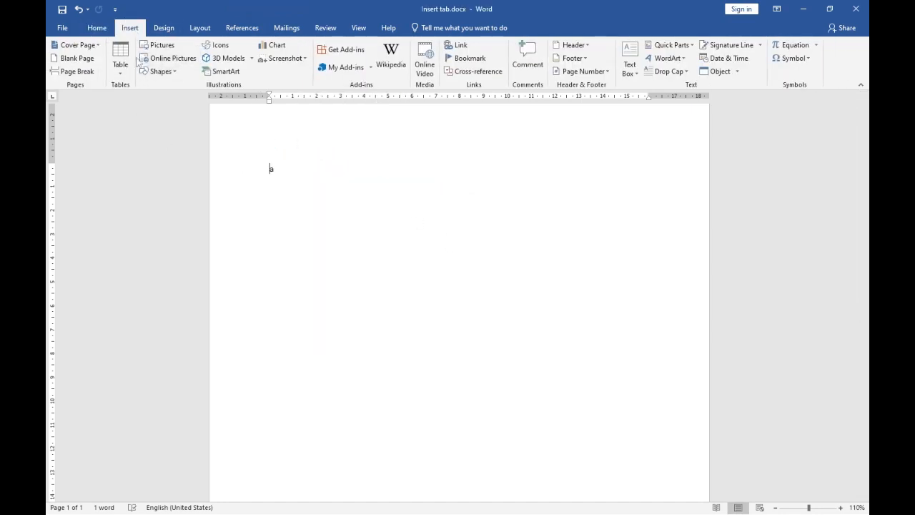
{"action": "left_click", "coordinate": [159, 70]}
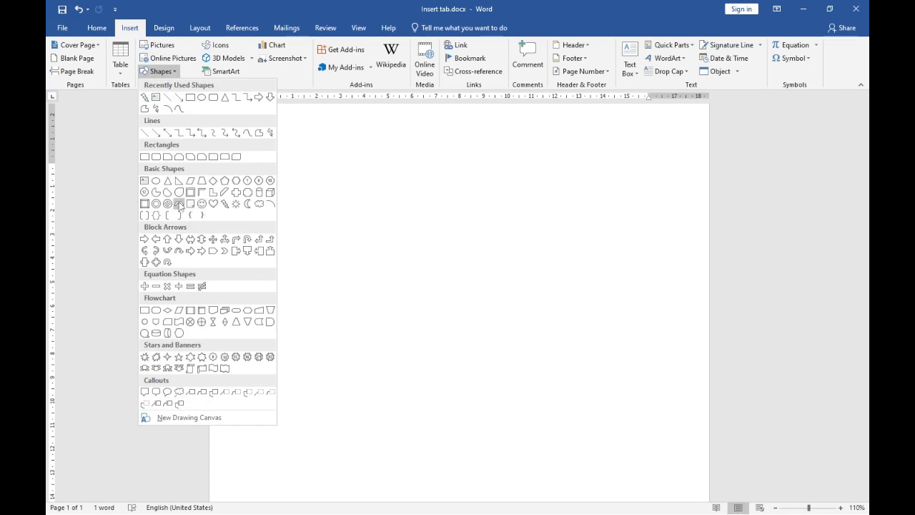
{"action": "left_click", "coordinate": [202, 205]}
{"action": "left_click_drag", "start_coordinate": [240, 177], "coordinate": [606, 464]}
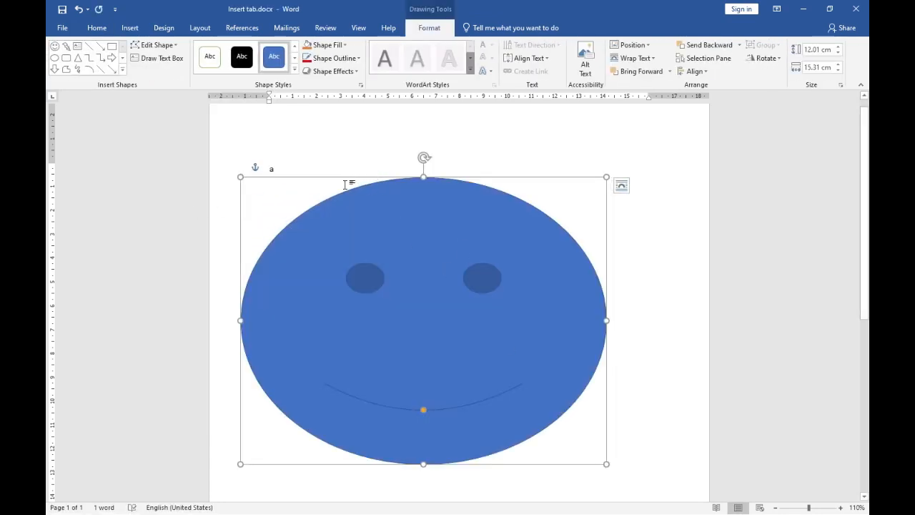
Step: Color the smiley face's outline black, and change it to the standard red
{"action": "left_click", "coordinate": [333, 58]}
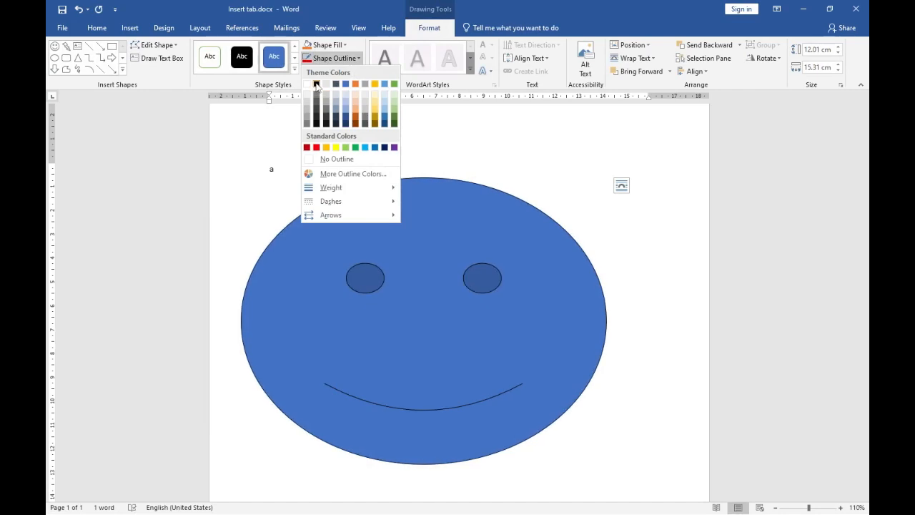
{"action": "left_click", "coordinate": [319, 86]}
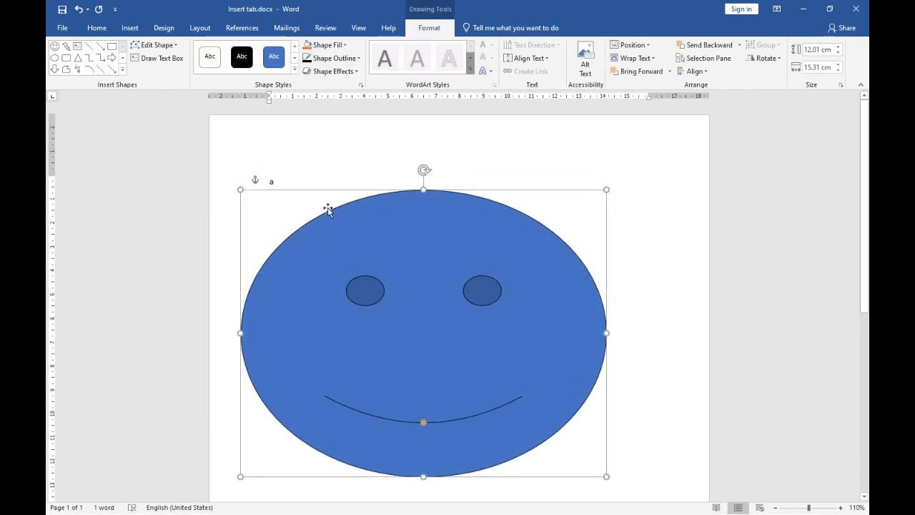
{"action": "left_click", "coordinate": [344, 59]}
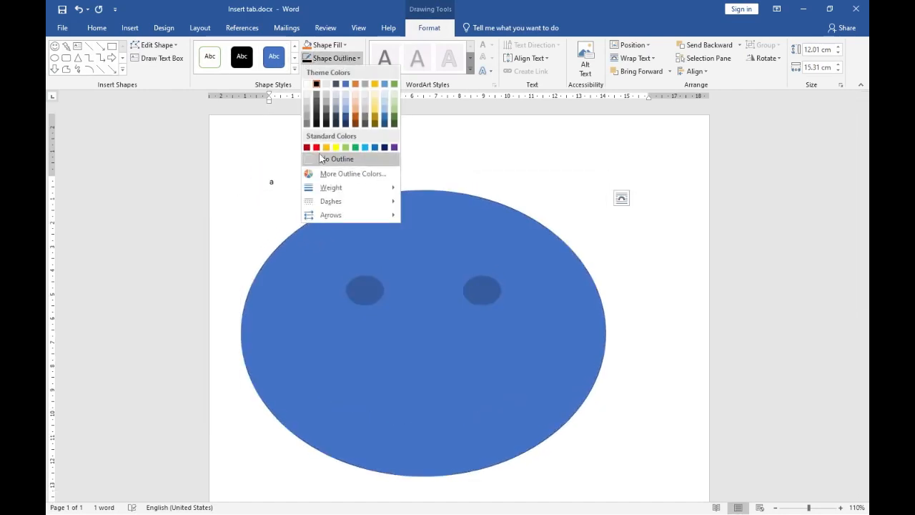
{"action": "left_click", "coordinate": [318, 132]}
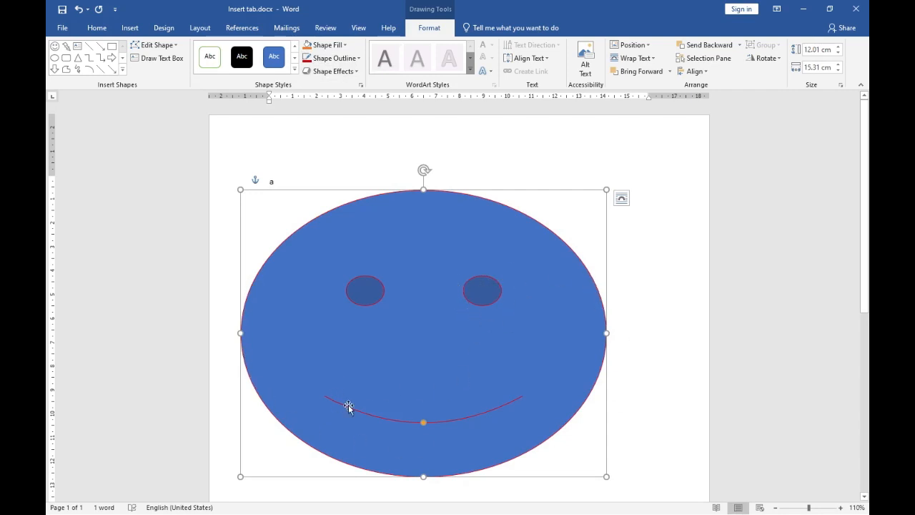
Step: View the standard and custom color choices for the outline, its available weights and its detailed line settings
{"action": "left_click", "coordinate": [333, 57]}
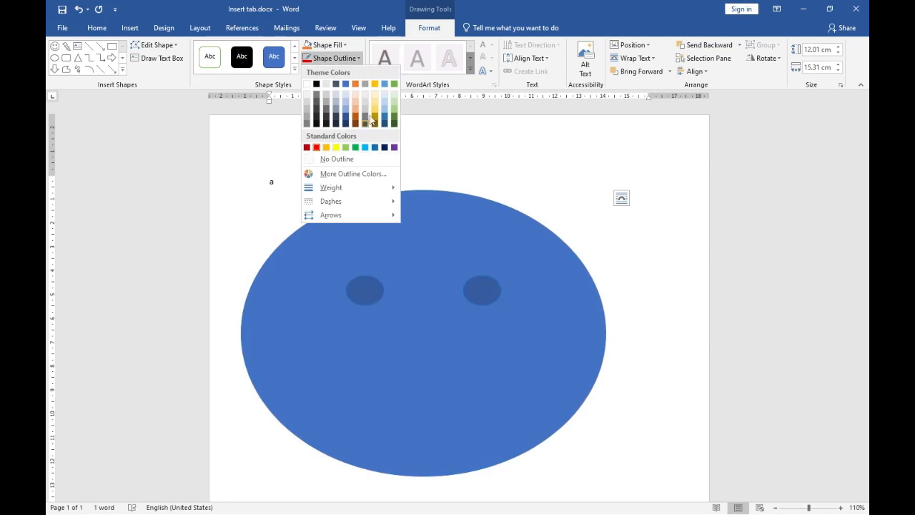
{"action": "left_click", "coordinate": [384, 175]}
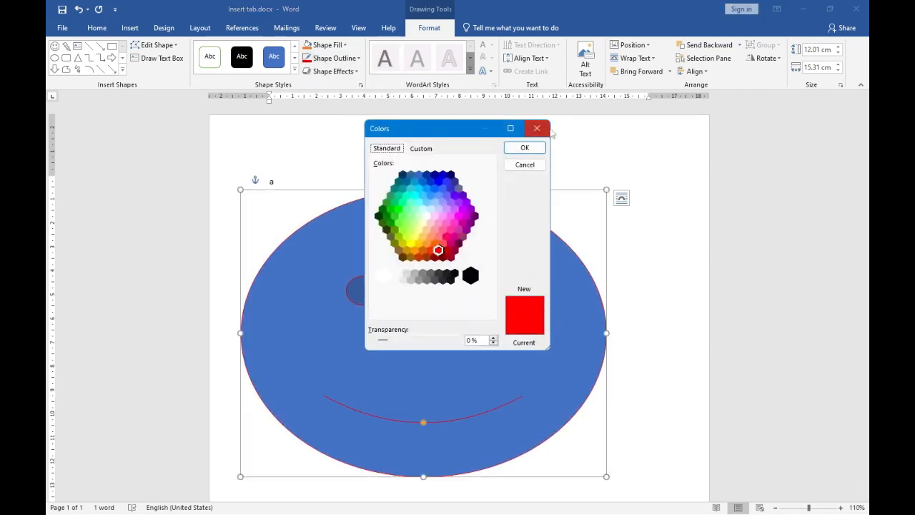
{"action": "left_click", "coordinate": [434, 146]}
{"action": "left_click", "coordinate": [537, 128]}
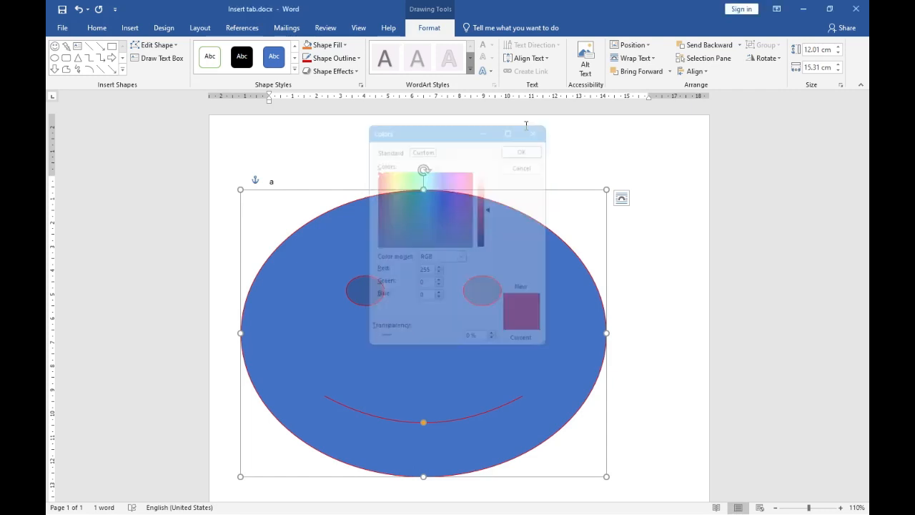
{"action": "left_click", "coordinate": [333, 58]}
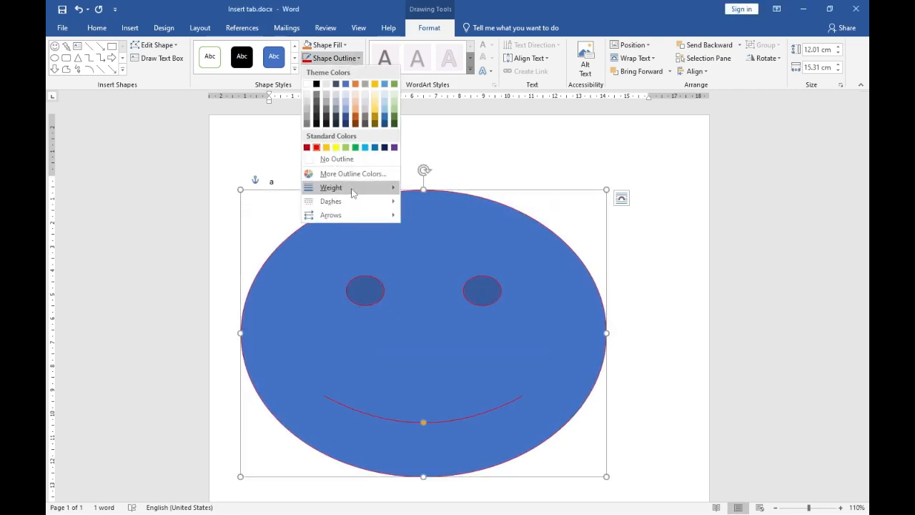
{"action": "mouse_move", "coordinate": [351, 191]}
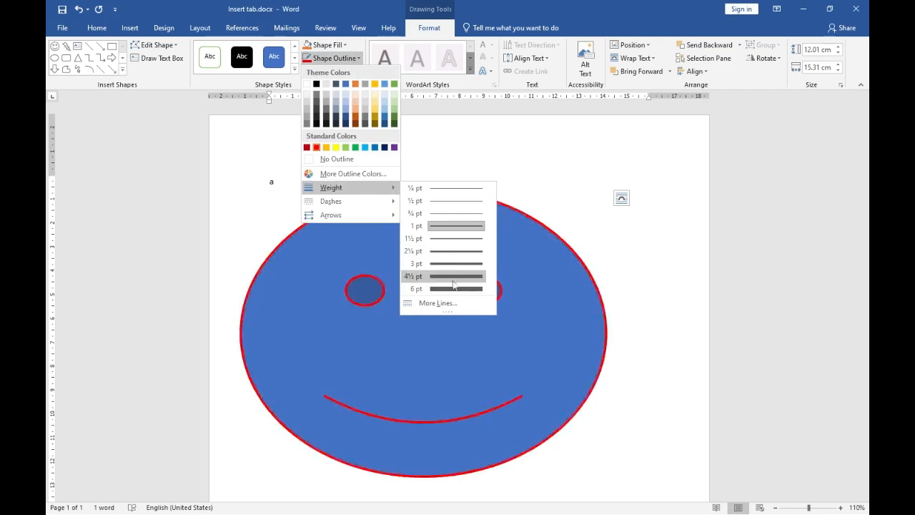
{"action": "left_click", "coordinate": [443, 306]}
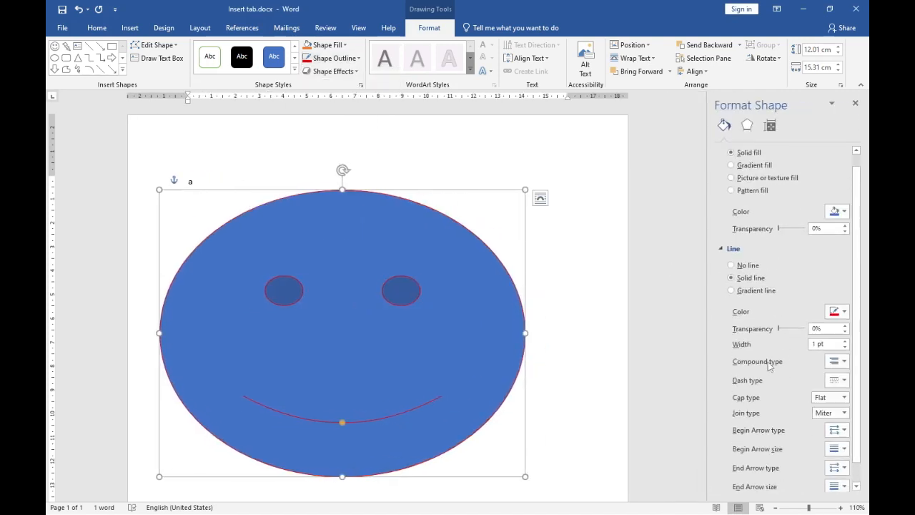
{"action": "left_click", "coordinate": [854, 104]}
Step: Set the smiley face's outline weight to 6 pt and give it the third dash style in the list
{"action": "left_click", "coordinate": [332, 58]}
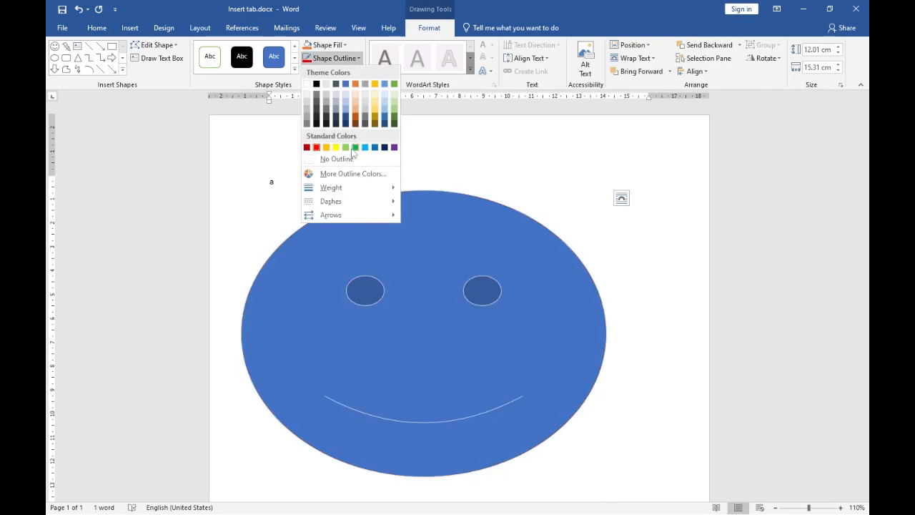
{"action": "mouse_move", "coordinate": [361, 202]}
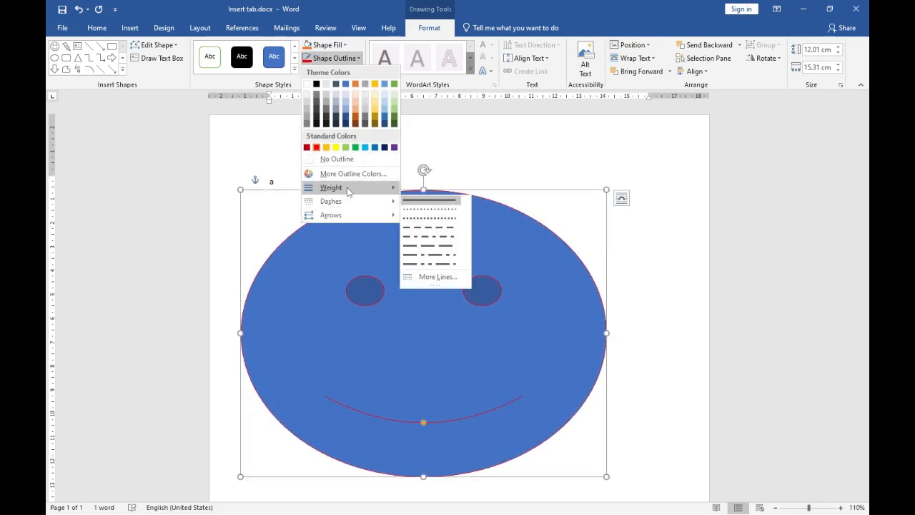
{"action": "left_click", "coordinate": [464, 285]}
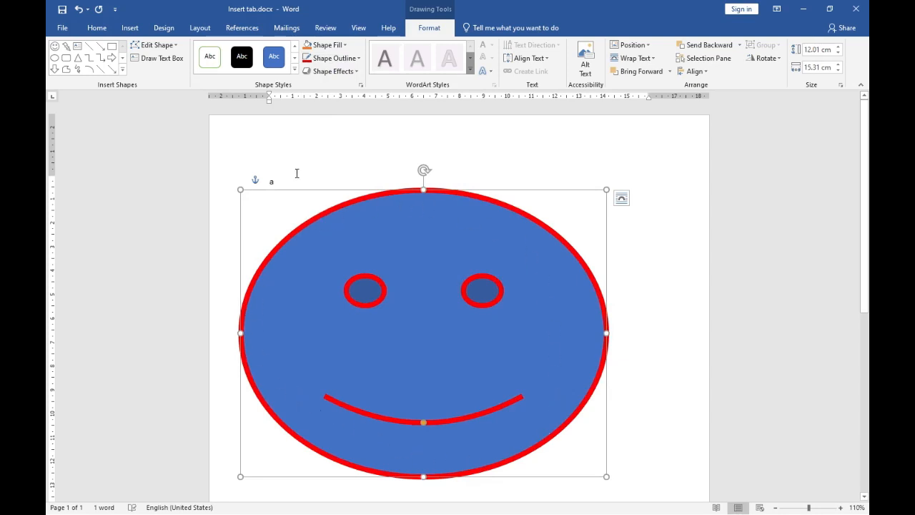
{"action": "left_click", "coordinate": [334, 58]}
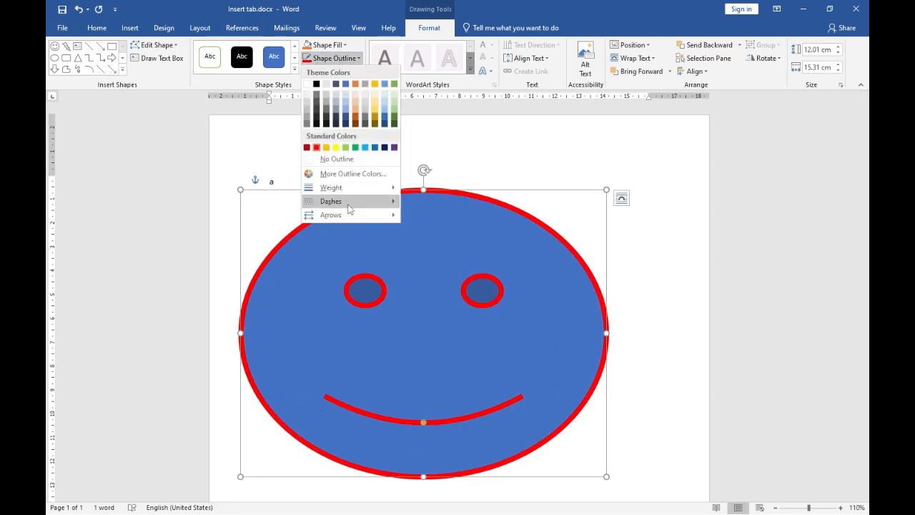
{"action": "mouse_move", "coordinate": [349, 208]}
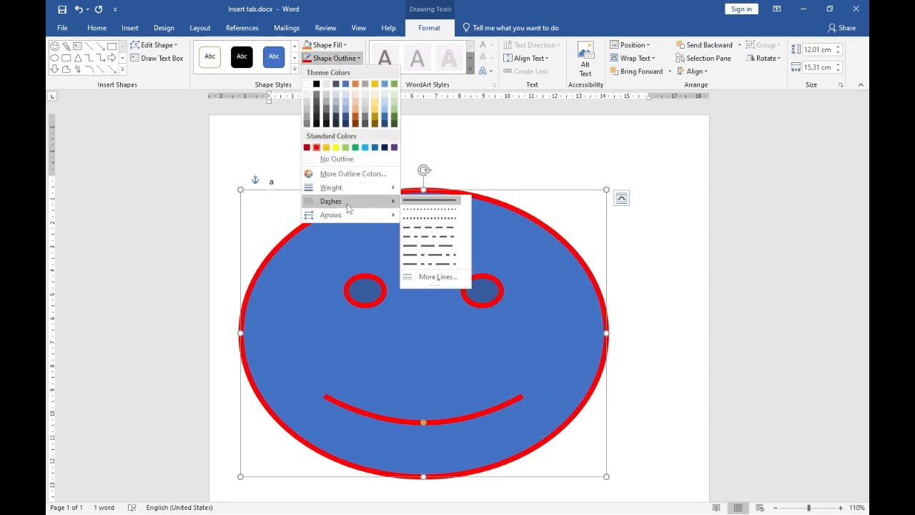
{"action": "left_click", "coordinate": [428, 219]}
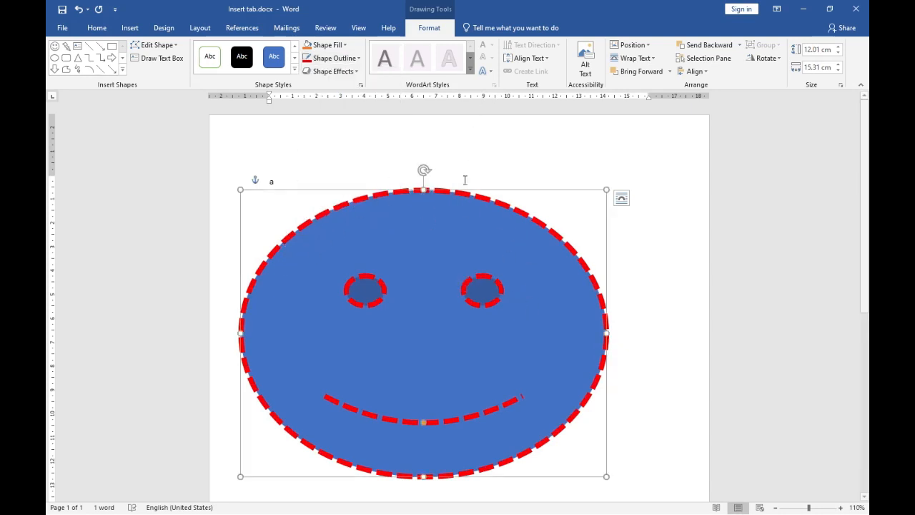
Step: Add an open arrowhead at the left end of the smile line and move the face slightly up and right
{"action": "left_click", "coordinate": [345, 60]}
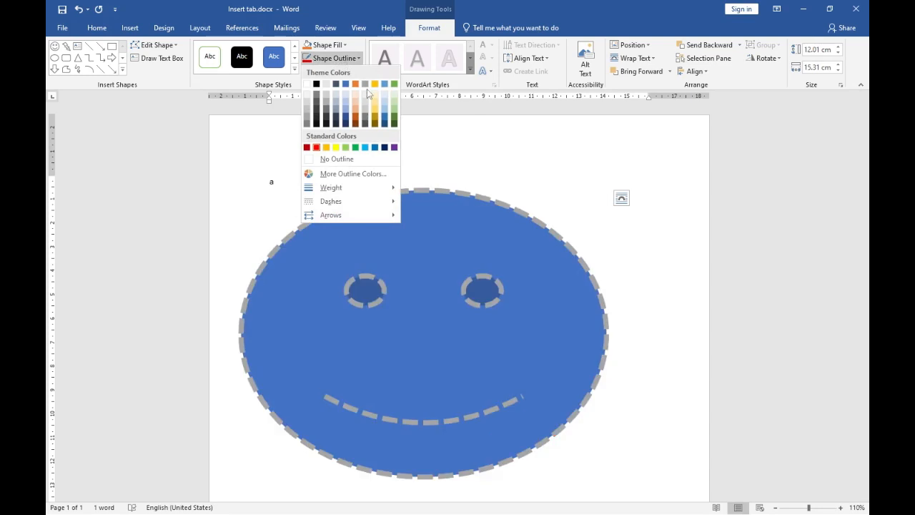
{"action": "mouse_move", "coordinate": [361, 215]}
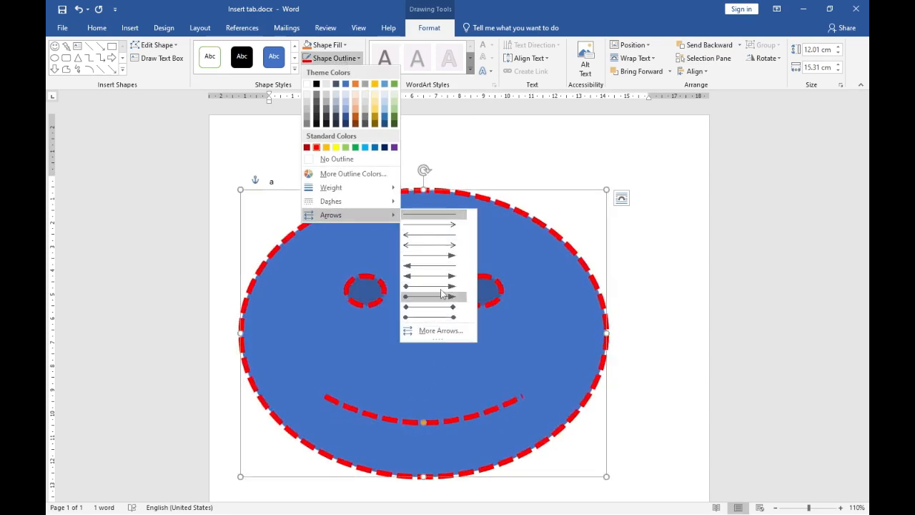
{"action": "left_click", "coordinate": [440, 235]}
{"action": "mouse_move", "coordinate": [371, 382]}
{"action": "left_mouse_down"}
{"action": "mouse_move", "coordinate": [355, 380]}
{"action": "mouse_move", "coordinate": [373, 370]}
{"action": "left_mouse_up"}
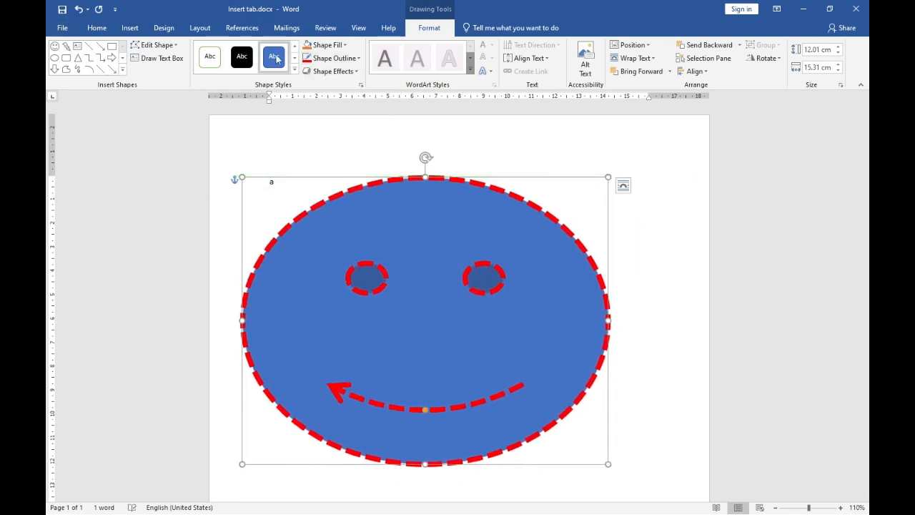
Step: Apply the third second-row Perspective 3-D rotation preset to the smiley face, and move the face up and to the right
{"action": "left_click", "coordinate": [330, 71]}
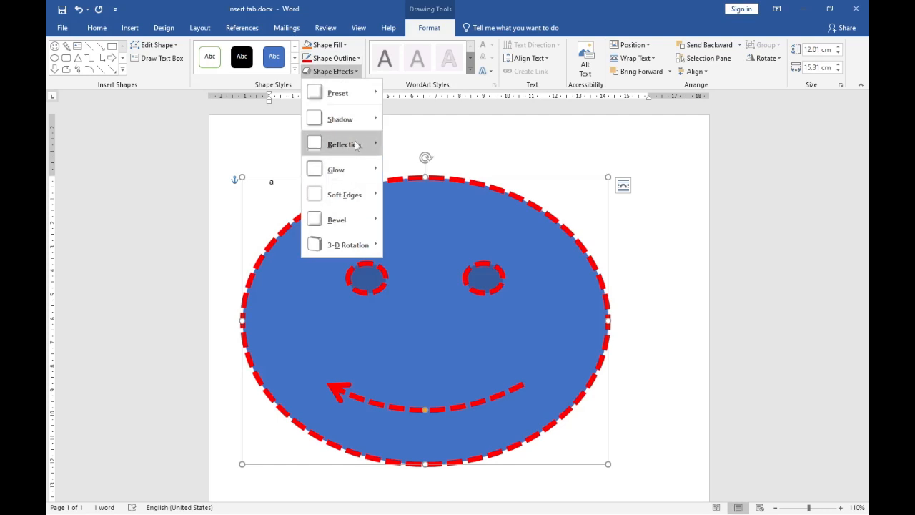
{"action": "mouse_move", "coordinate": [349, 123]}
{"action": "mouse_move", "coordinate": [354, 247]}
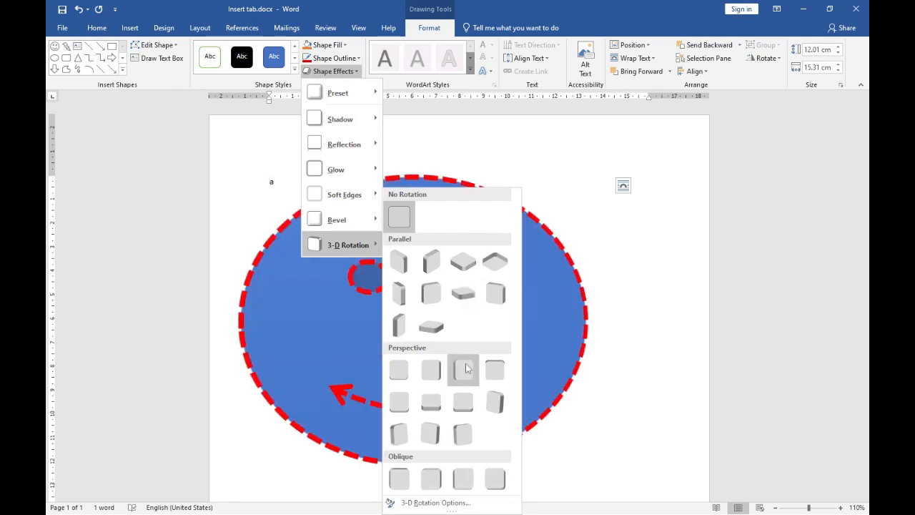
{"action": "left_click", "coordinate": [460, 406]}
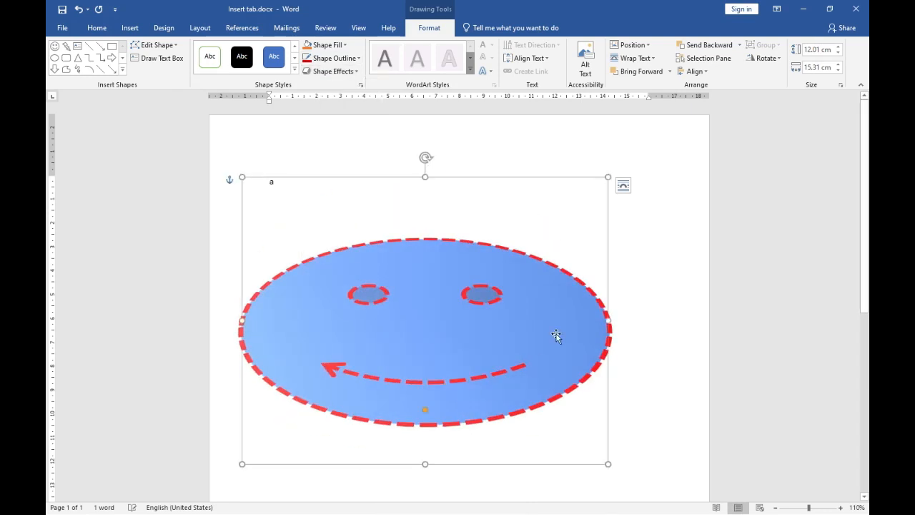
{"action": "left_click_drag", "start_coordinate": [428, 273], "coordinate": [476, 233]}
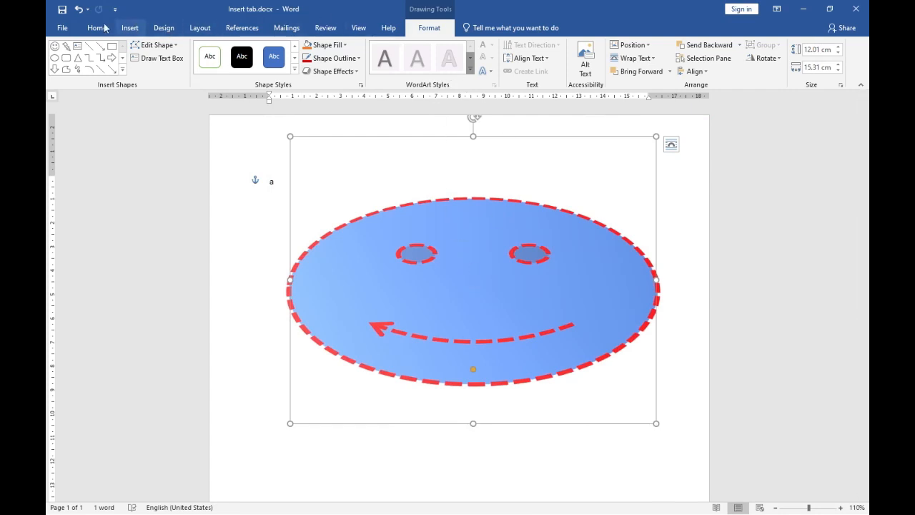
Step: Delete the smiley face from the page
{"action": "left_click", "coordinate": [130, 28]}
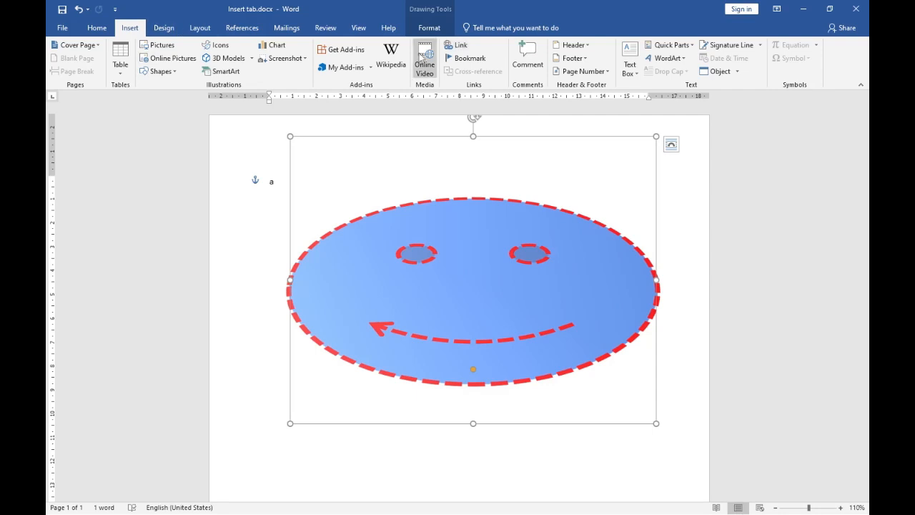
{"action": "left_click", "coordinate": [430, 28]}
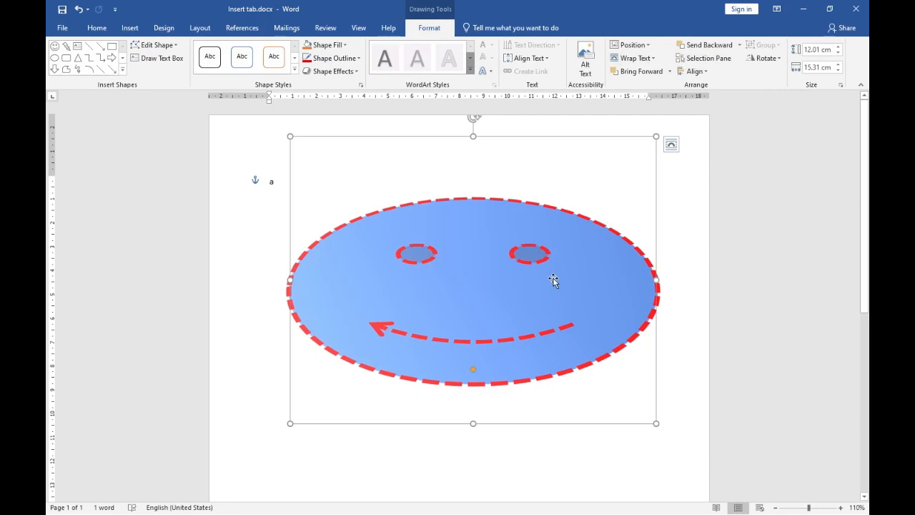
{"action": "key", "text": "Delete"}
Step: Browse the icon library and insert the pair-of-eyes icon from the Body parts category
{"action": "left_click", "coordinate": [136, 28]}
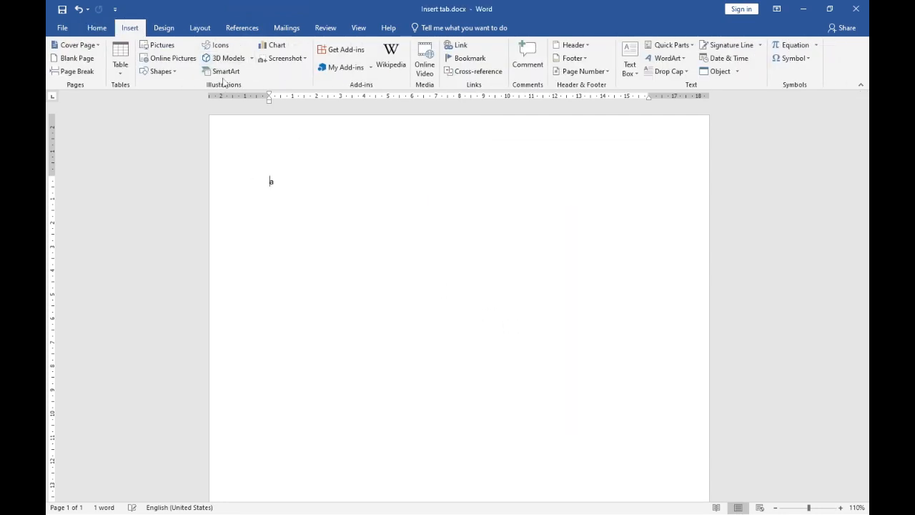
{"action": "left_click", "coordinate": [216, 45]}
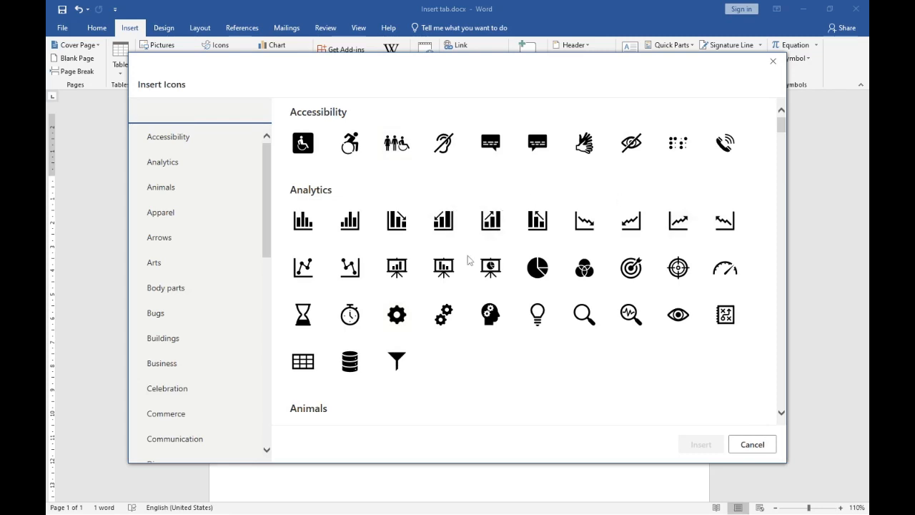
{"action": "scroll", "coordinate": [459, 289], "scroll_direction": "down", "scroll_amount": 3}
{"action": "scroll", "coordinate": [460, 289], "scroll_direction": "down", "scroll_amount": 3}
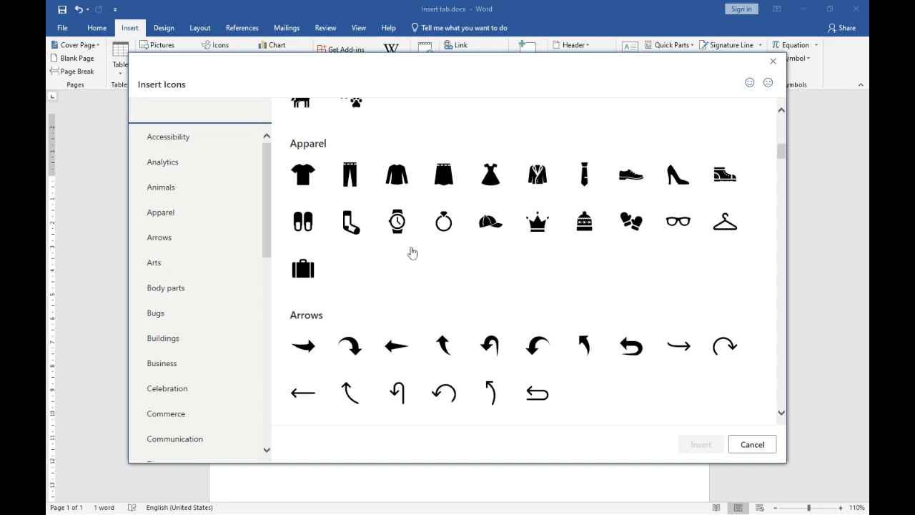
{"action": "scroll", "coordinate": [408, 253], "scroll_direction": "down", "scroll_amount": 5}
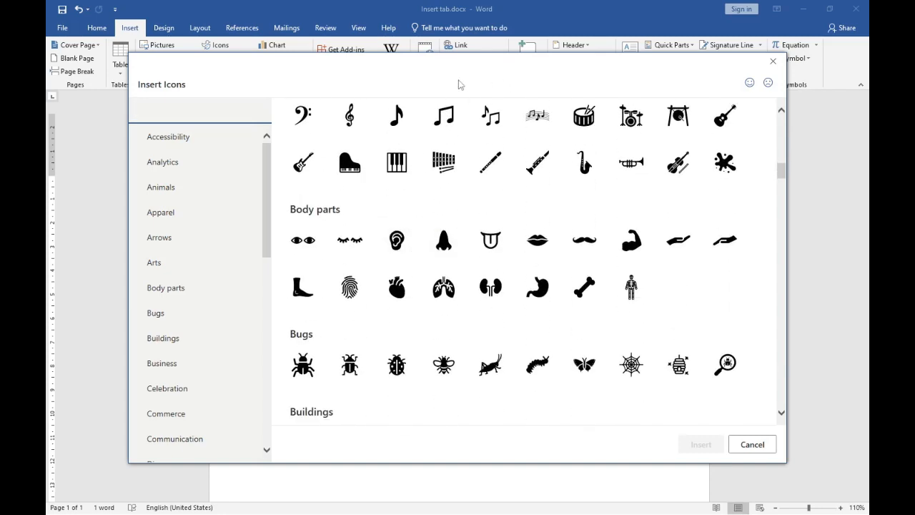
{"action": "left_click_drag", "start_coordinate": [418, 60], "coordinate": [662, 22]}
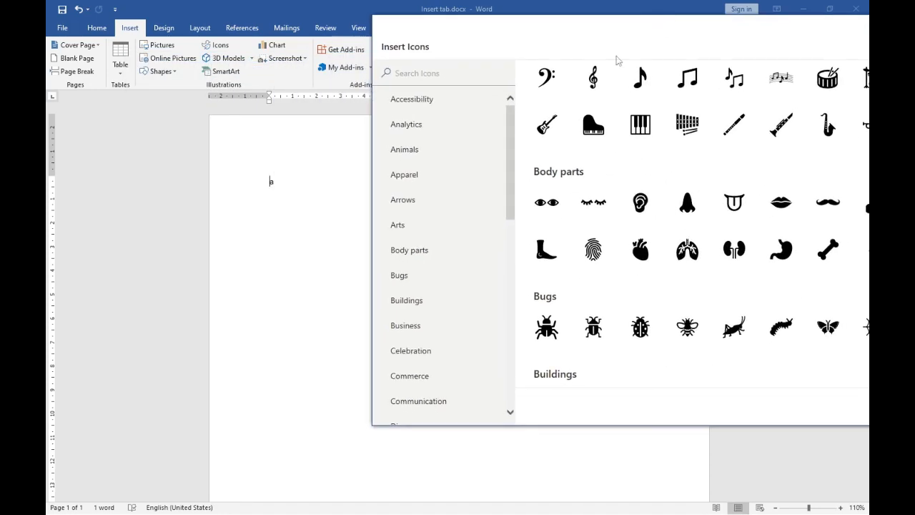
{"action": "left_click", "coordinate": [560, 200]}
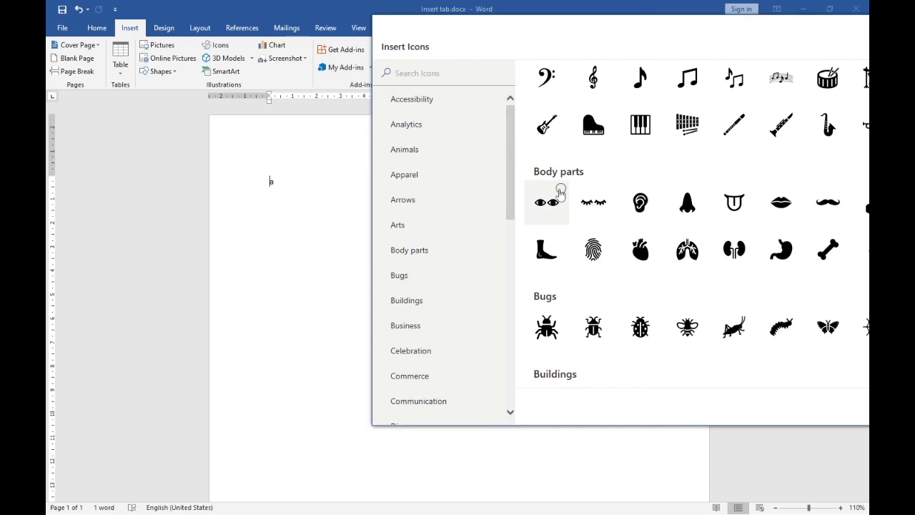
{"action": "key", "text": "Return"}
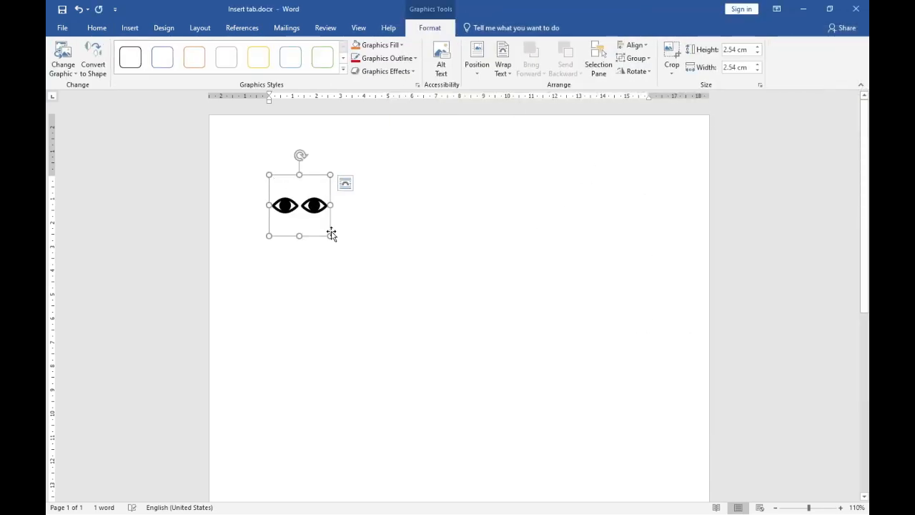
Step: Enlarge the eyes icon to about 13.13 cm square and apply the solid black preset graphics style without outline
{"action": "left_click_drag", "start_coordinate": [330, 236], "coordinate": [583, 489]}
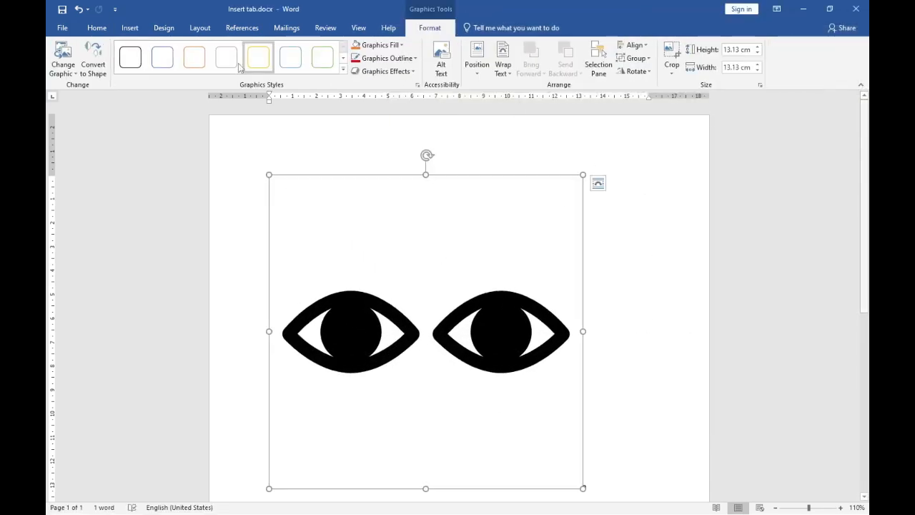
{"action": "left_click", "coordinate": [342, 69]}
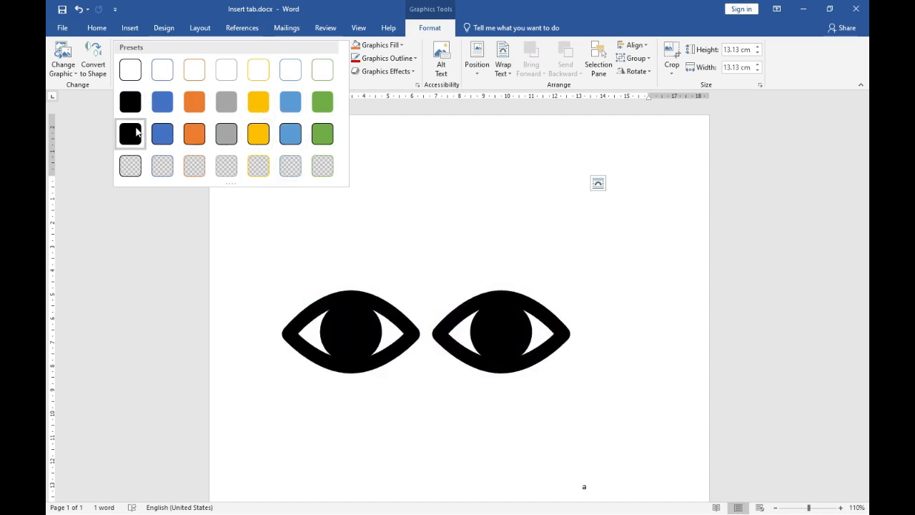
{"action": "left_click", "coordinate": [130, 102]}
Step: Remove the eyes icon from the page
{"action": "key", "text": "ctrl+z"}
{"action": "key", "text": "ctrl+z"}
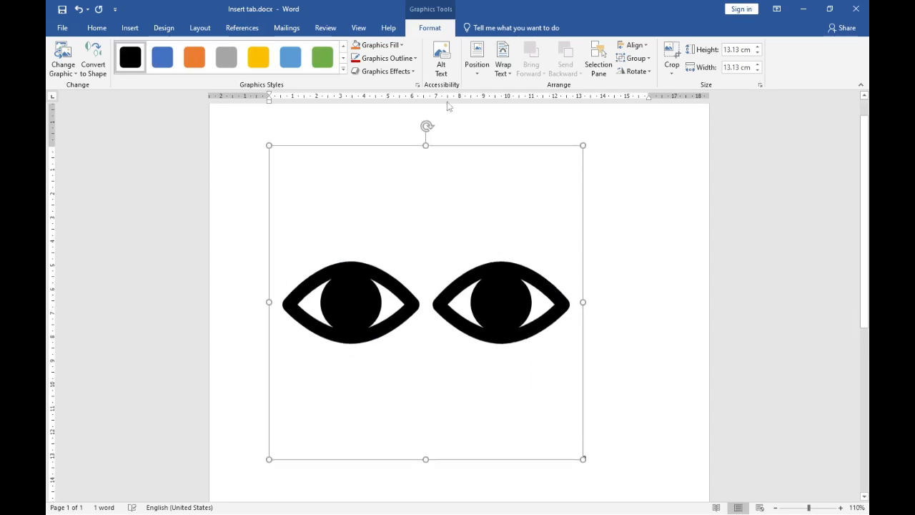
Step: Look through the icon library categories from Accessibility down to Holidays, and close it without inserting an icon
{"action": "left_click", "coordinate": [129, 28]}
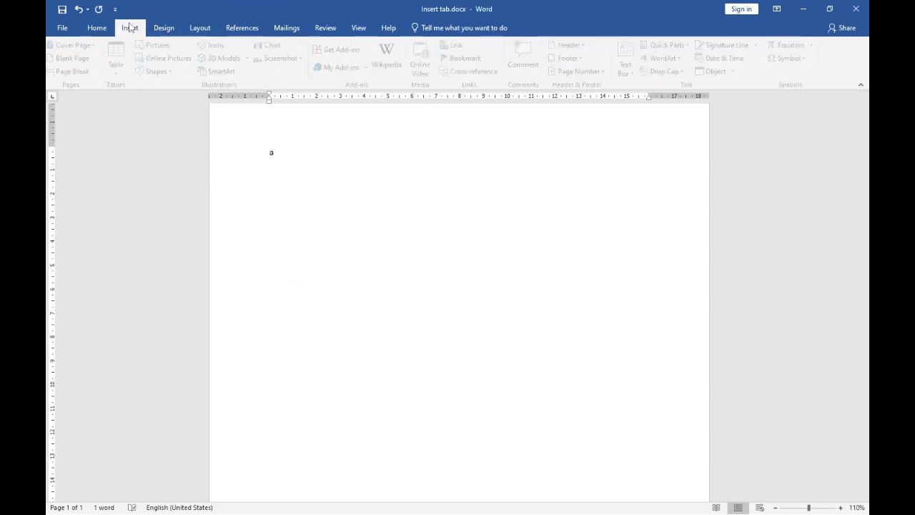
{"action": "mouse_move", "coordinate": [493, 481]}
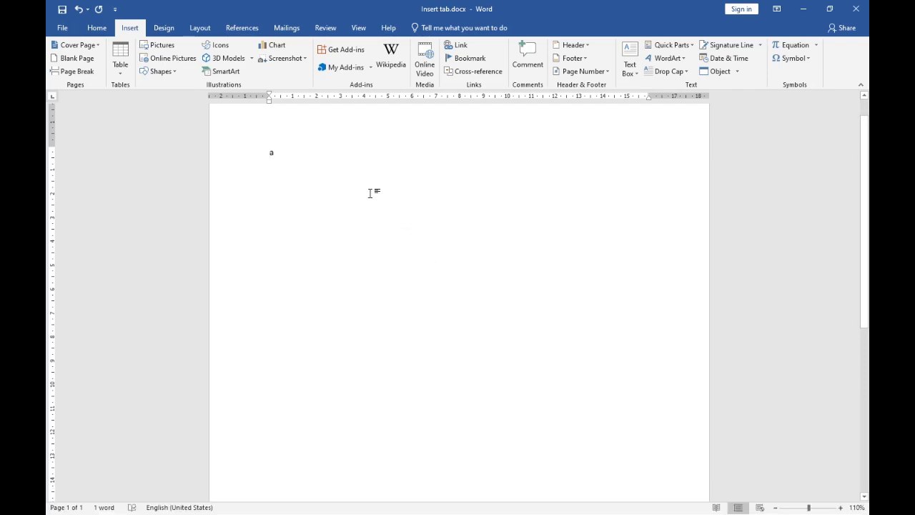
{"action": "left_click", "coordinate": [217, 45]}
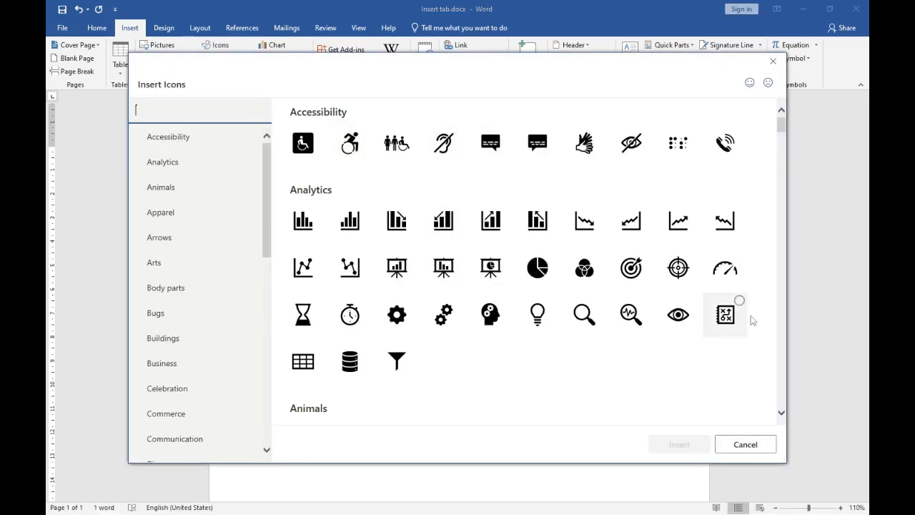
{"action": "scroll", "coordinate": [494, 400], "scroll_direction": "down", "scroll_amount": 1}
{"action": "scroll", "coordinate": [491, 193], "scroll_direction": "up", "scroll_amount": 1}
{"action": "scroll", "coordinate": [500, 234], "scroll_direction": "down", "scroll_amount": 4}
{"action": "scroll", "coordinate": [499, 234], "scroll_direction": "down", "scroll_amount": 6}
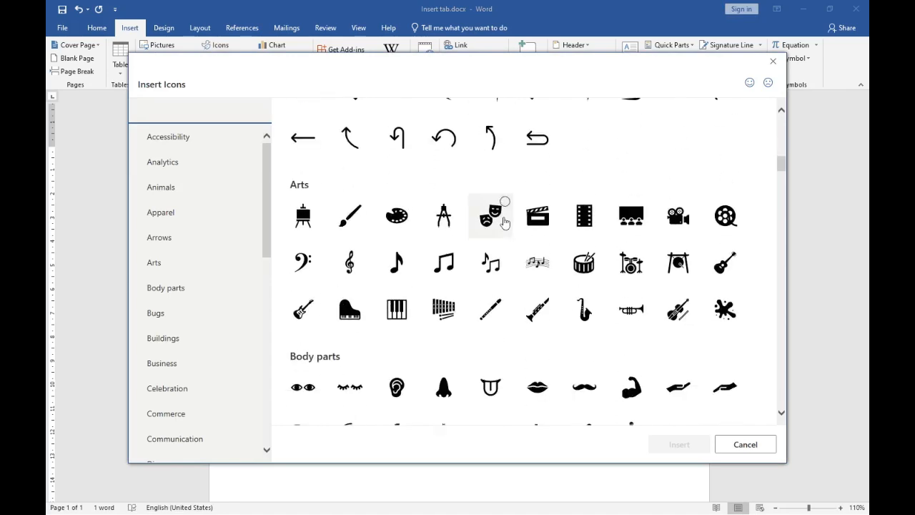
{"action": "left_click_drag", "start_coordinate": [783, 171], "coordinate": [781, 250]}
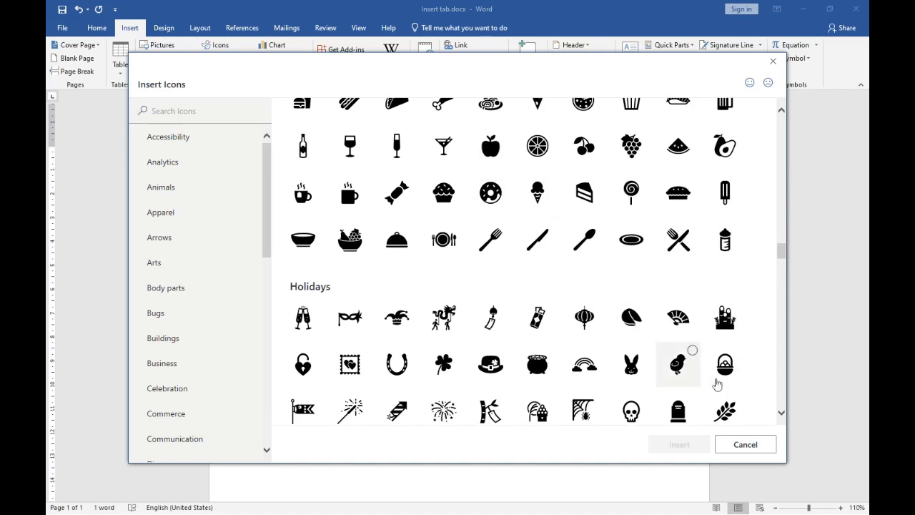
{"action": "left_click", "coordinate": [746, 445]}
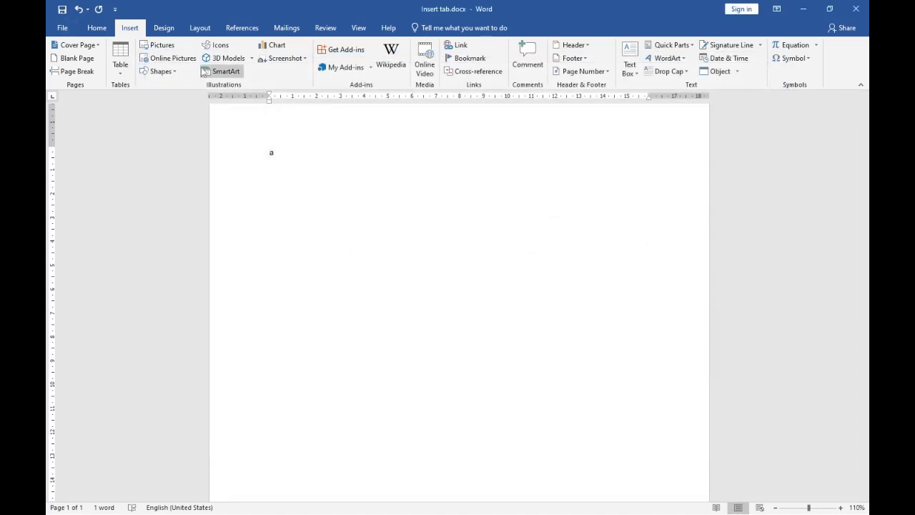
Step: Open the online 3D model library and search it for "car"
{"action": "left_click", "coordinate": [250, 61]}
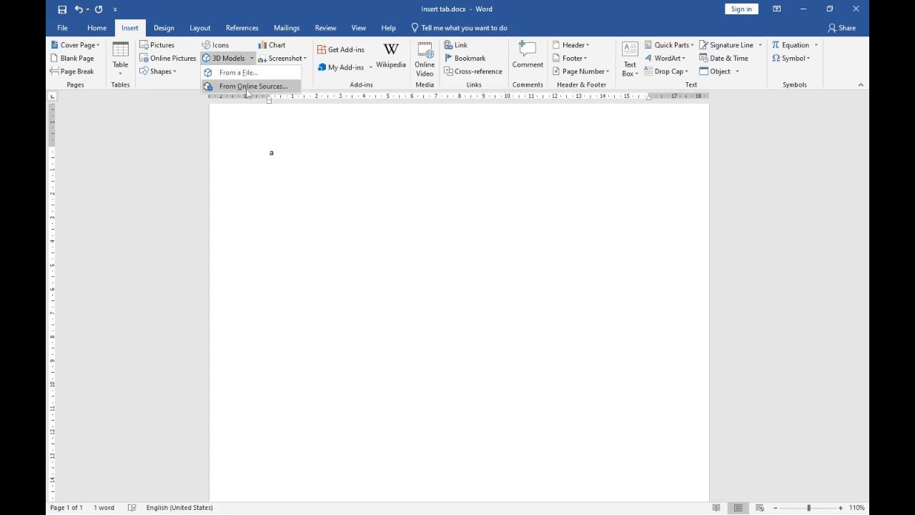
{"action": "left_click", "coordinate": [259, 90]}
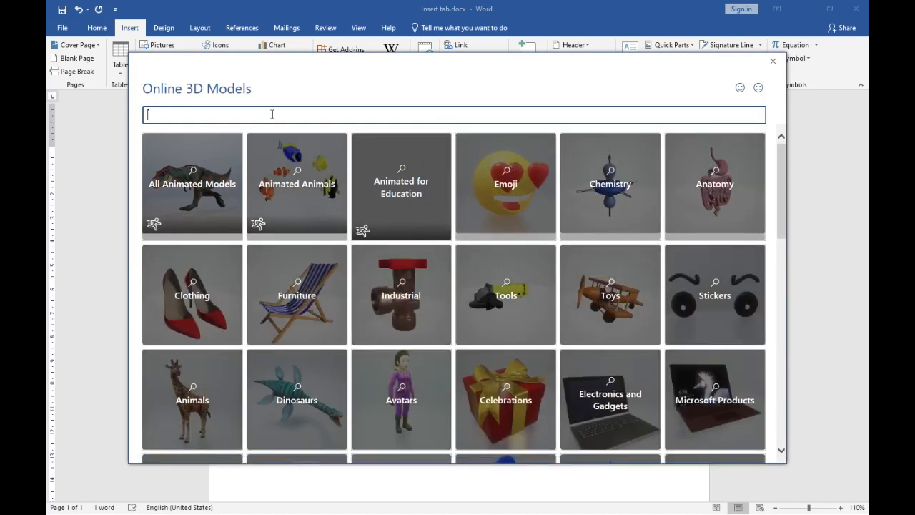
{"action": "scroll", "coordinate": [374, 239], "scroll_direction": "down", "scroll_amount": 3}
{"action": "scroll", "coordinate": [296, 203], "scroll_direction": "up", "scroll_amount": 3}
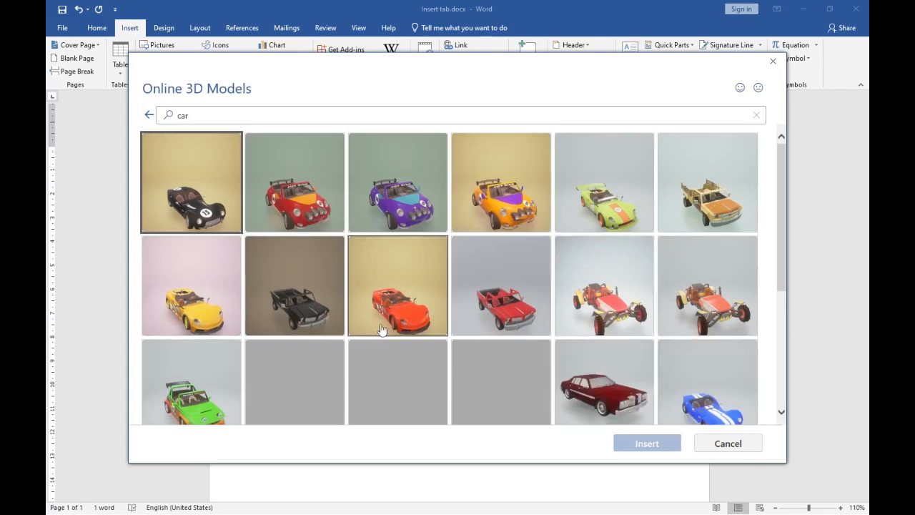
Step: Browse the car models and insert the orange convertible with the black rear spoiler and yellow front bumper
{"action": "scroll", "coordinate": [378, 174], "scroll_direction": "down", "scroll_amount": 3}
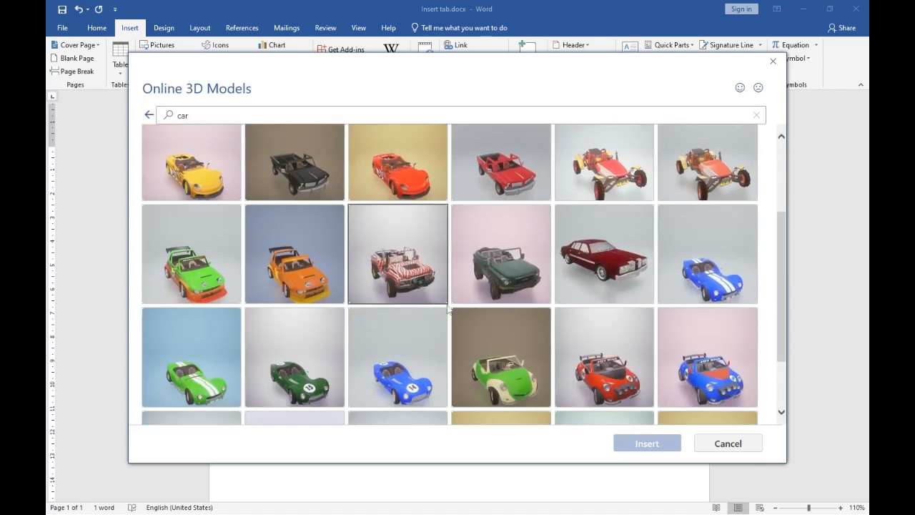
{"action": "scroll", "coordinate": [470, 306], "scroll_direction": "down", "scroll_amount": 1}
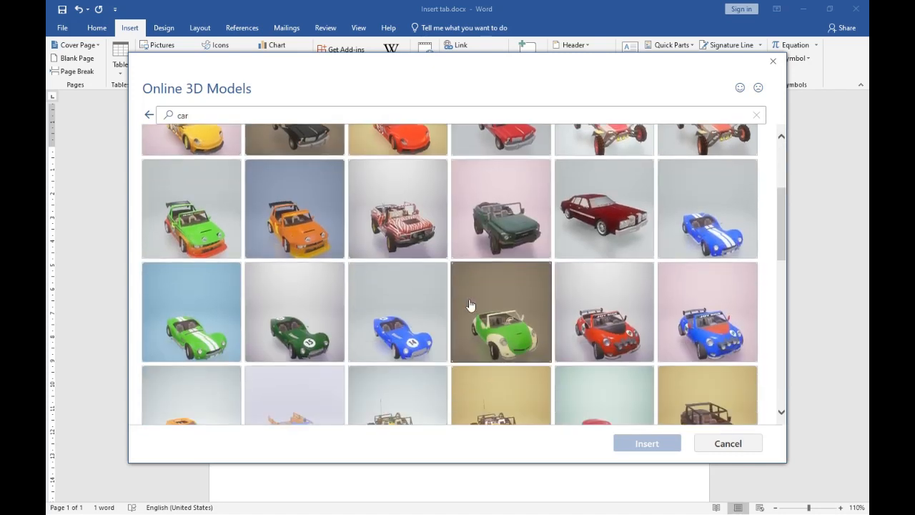
{"action": "scroll", "coordinate": [469, 306], "scroll_direction": "down", "scroll_amount": 1}
{"action": "scroll", "coordinate": [465, 306], "scroll_direction": "down", "scroll_amount": 2}
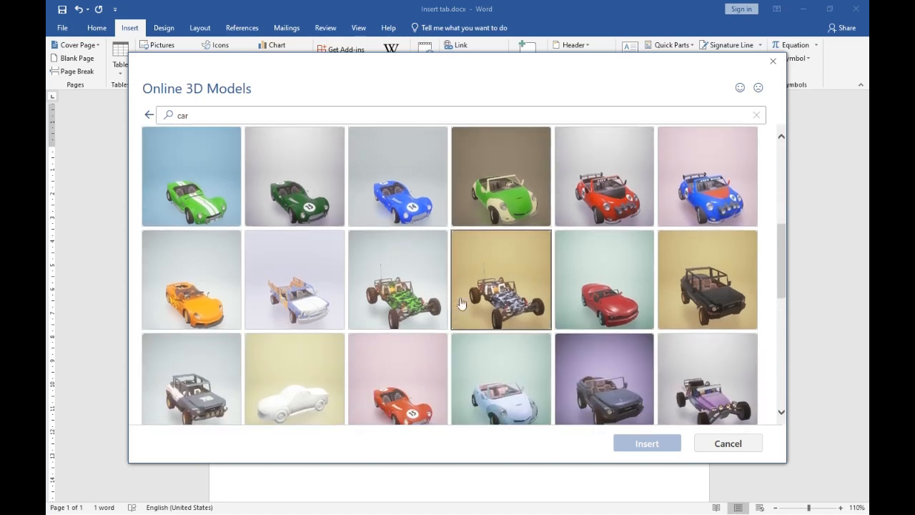
{"action": "scroll", "coordinate": [443, 257], "scroll_direction": "up", "scroll_amount": 2}
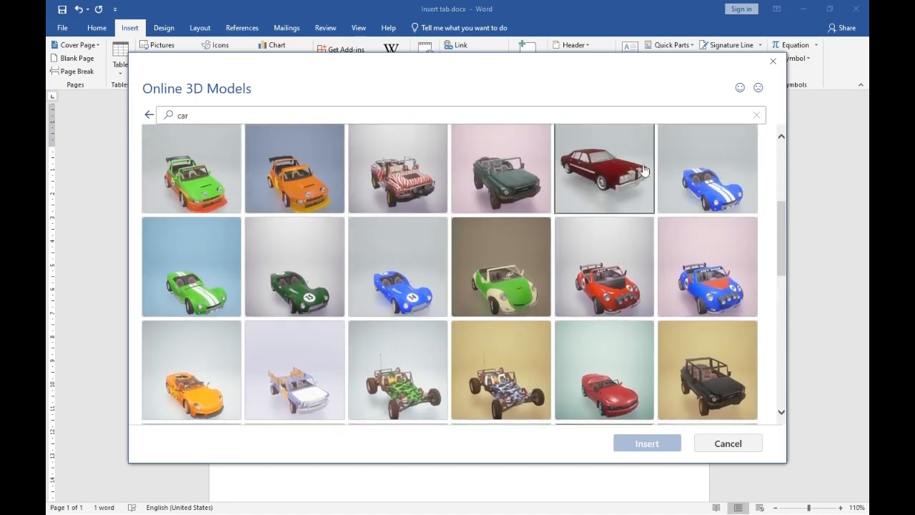
{"action": "left_click", "coordinate": [294, 172]}
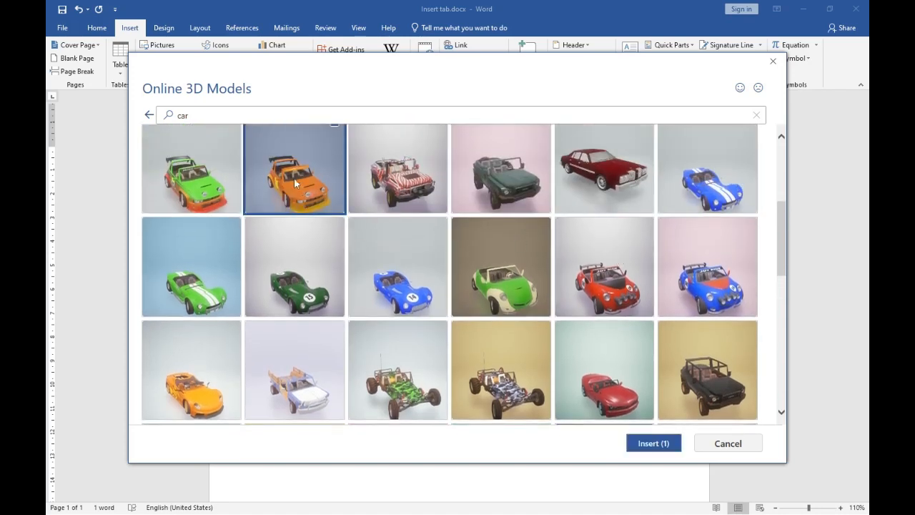
{"action": "left_click", "coordinate": [647, 443]}
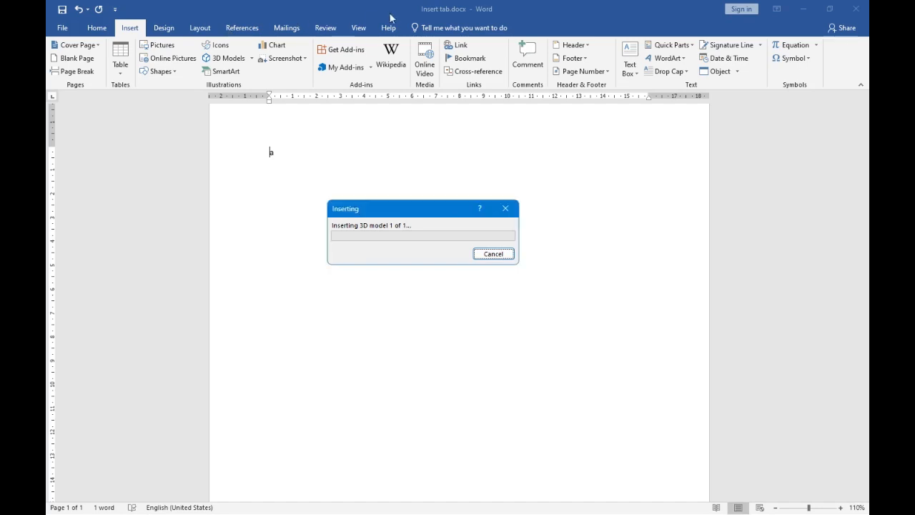
{"action": "left_click_drag", "start_coordinate": [421, 207], "coordinate": [408, 218]}
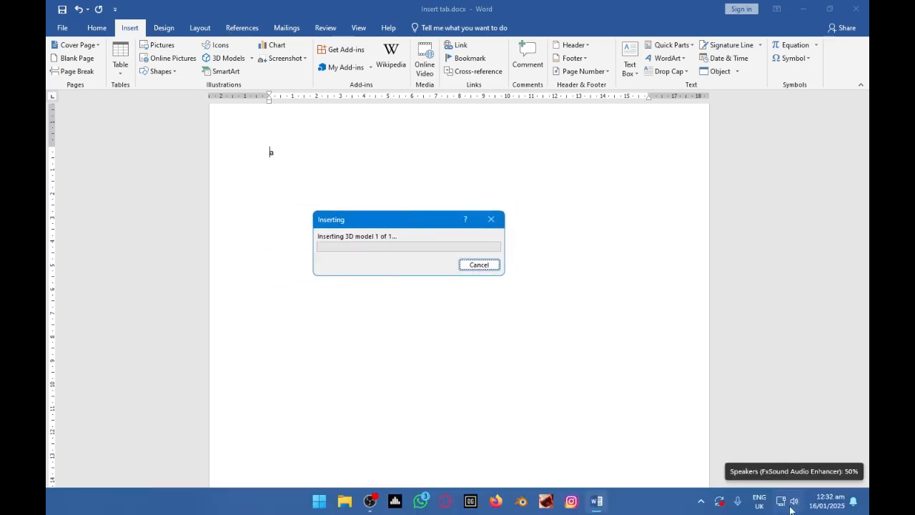
{"action": "left_click_drag", "start_coordinate": [365, 224], "coordinate": [318, 187]}
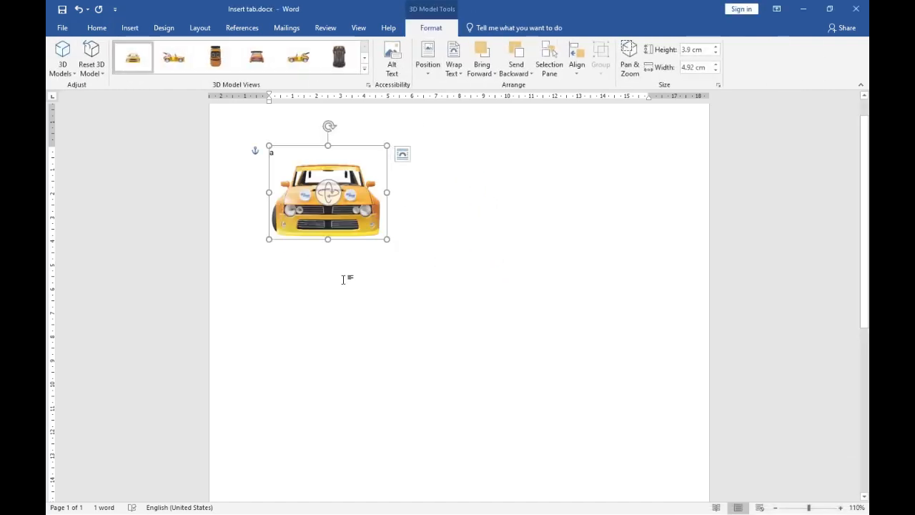
Step: Rotate the 3D car to a side view with its nose facing right, and move it toward the middle of the page
{"action": "left_click", "coordinate": [404, 288]}
{"action": "left_click", "coordinate": [174, 160]}
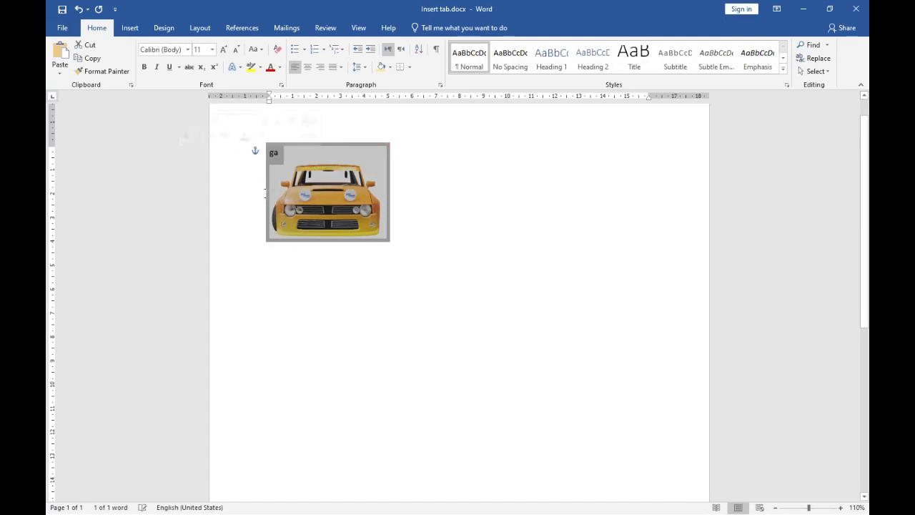
{"action": "left_click", "coordinate": [268, 199]}
{"action": "left_click", "coordinate": [329, 196]}
{"action": "left_click_drag", "start_coordinate": [330, 197], "coordinate": [418, 209]}
{"action": "left_click_drag", "start_coordinate": [341, 216], "coordinate": [465, 286]}
{"action": "left_click", "coordinate": [431, 28]}
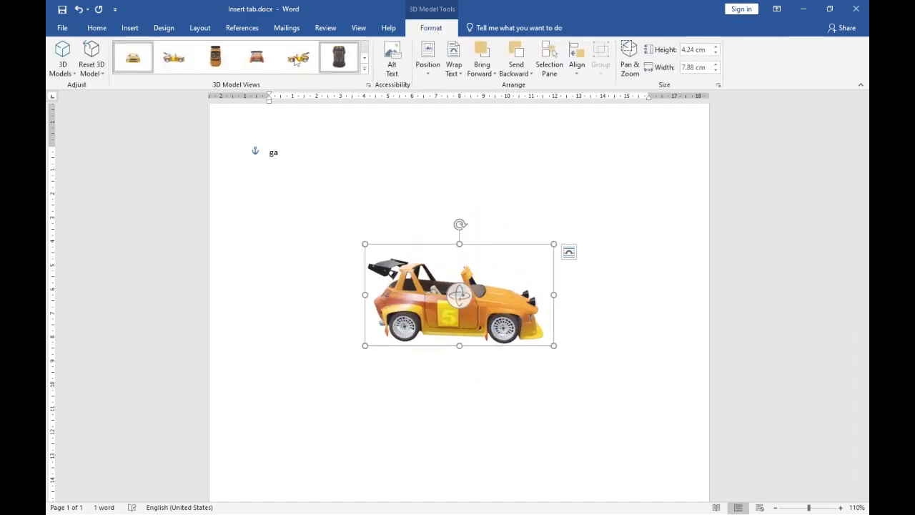
Step: Apply the preset angled front view from above to the 3D car, and rotate it to a lower viewing angle
{"action": "left_click", "coordinate": [364, 69]}
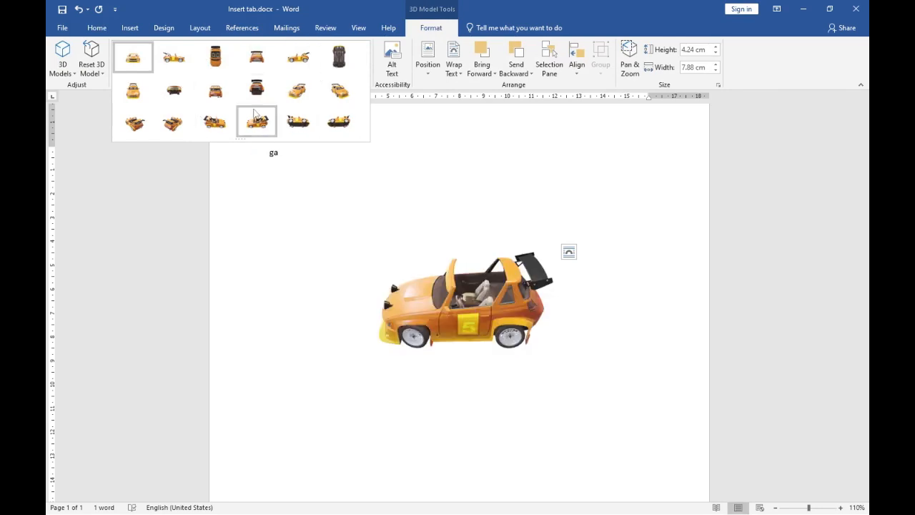
{"action": "left_click", "coordinate": [284, 99]}
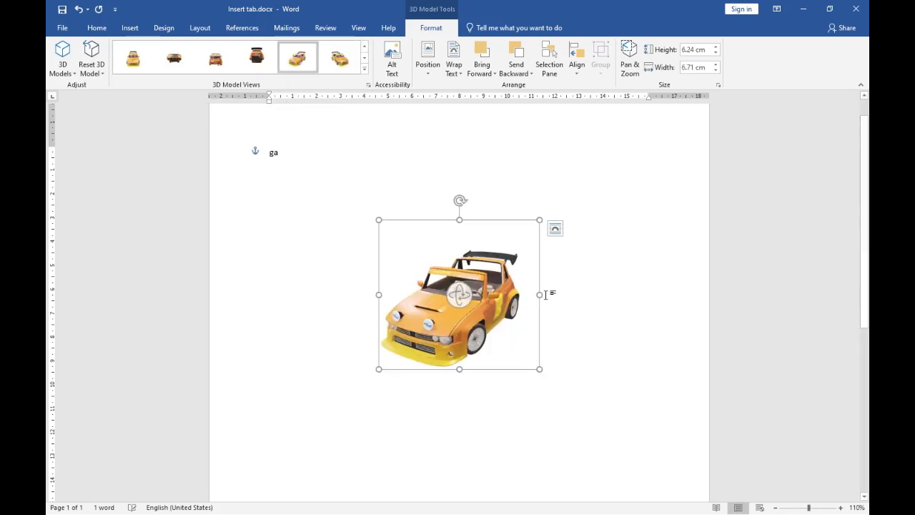
{"action": "left_click_drag", "start_coordinate": [464, 297], "coordinate": [485, 298]}
{"action": "left_click_drag", "start_coordinate": [583, 296], "coordinate": [466, 277]}
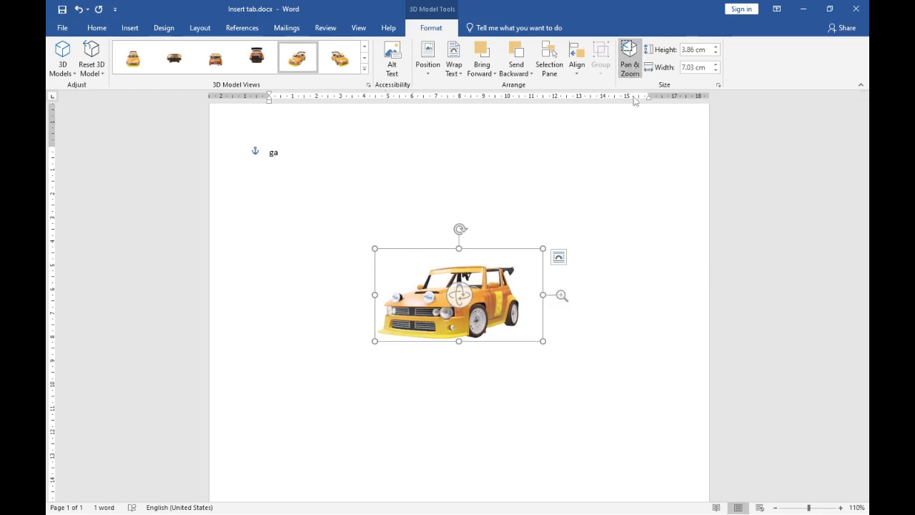
Step: Pan and zoom the 3D car inside its frame, and enlarge the frame to about 6.9 by 12.57 cm
{"action": "left_click_drag", "start_coordinate": [563, 295], "coordinate": [582, 167]}
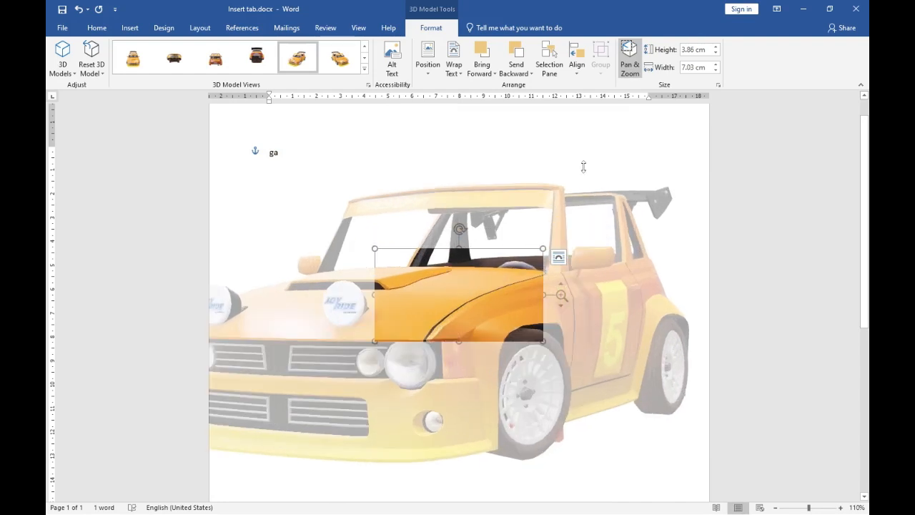
{"action": "left_click_drag", "start_coordinate": [466, 299], "coordinate": [477, 287]}
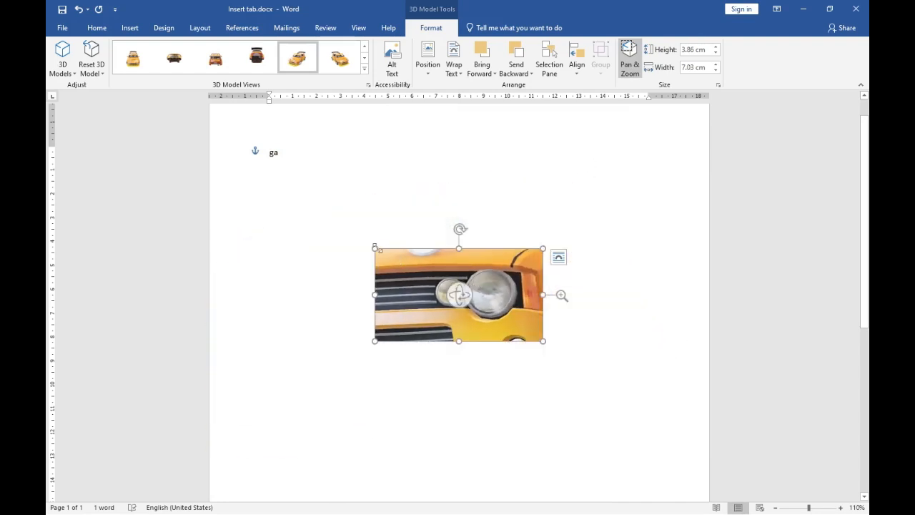
{"action": "left_click_drag", "start_coordinate": [374, 248], "coordinate": [274, 176]}
{"action": "mouse_move", "coordinate": [399, 256]}
{"action": "left_mouse_down"}
{"action": "mouse_move", "coordinate": [413, 260]}
{"action": "mouse_move", "coordinate": [403, 253]}
{"action": "left_mouse_up"}
{"action": "left_click_drag", "start_coordinate": [561, 259], "coordinate": [540, 327]}
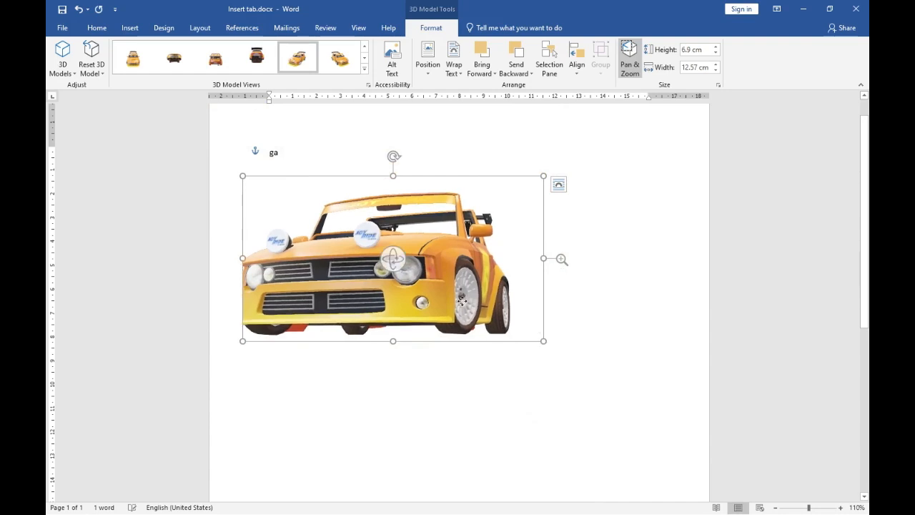
Step: Move the 3D car to the right side of the page, and display its alt text description
{"action": "left_click_drag", "start_coordinate": [411, 281], "coordinate": [603, 281]}
{"action": "left_click", "coordinate": [611, 316]}
{"action": "scroll", "coordinate": [569, 320], "scroll_direction": "down", "scroll_amount": 2}
{"action": "scroll", "coordinate": [570, 324], "scroll_direction": "up", "scroll_amount": 3}
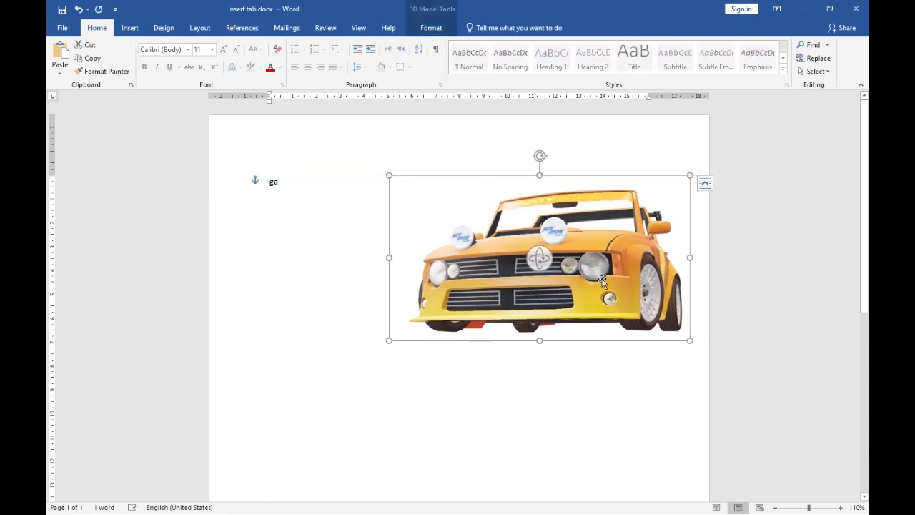
{"action": "left_click", "coordinate": [432, 27]}
{"action": "left_click", "coordinate": [392, 69]}
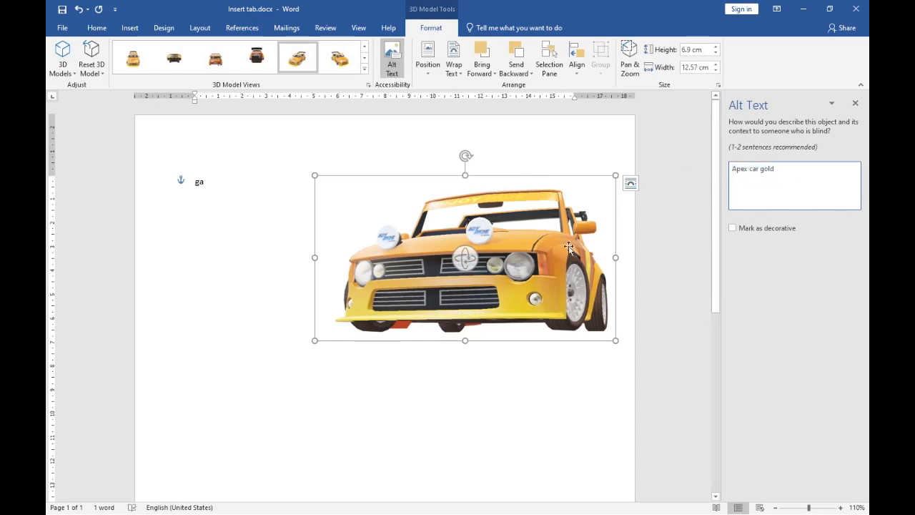
Step: Reset the 3D car model's view, and reset the model together with its size
{"action": "left_click", "coordinate": [93, 67]}
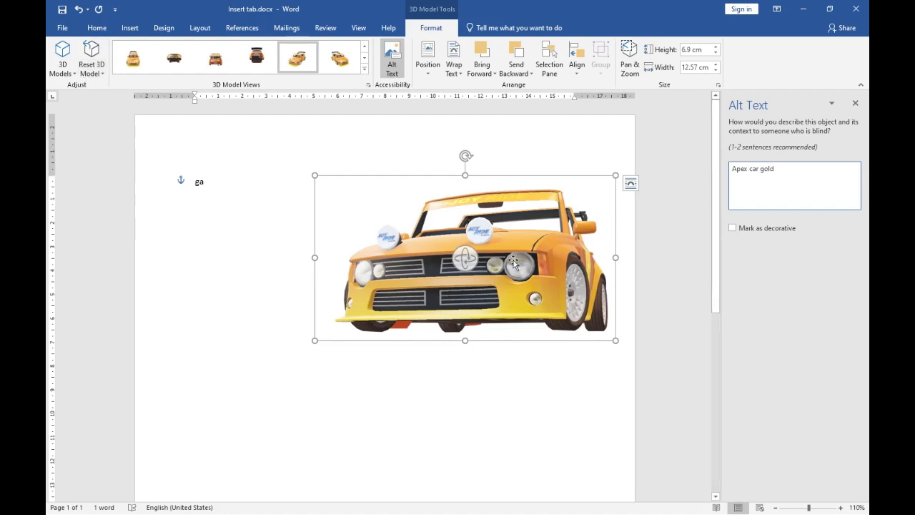
{"action": "left_click", "coordinate": [96, 68]}
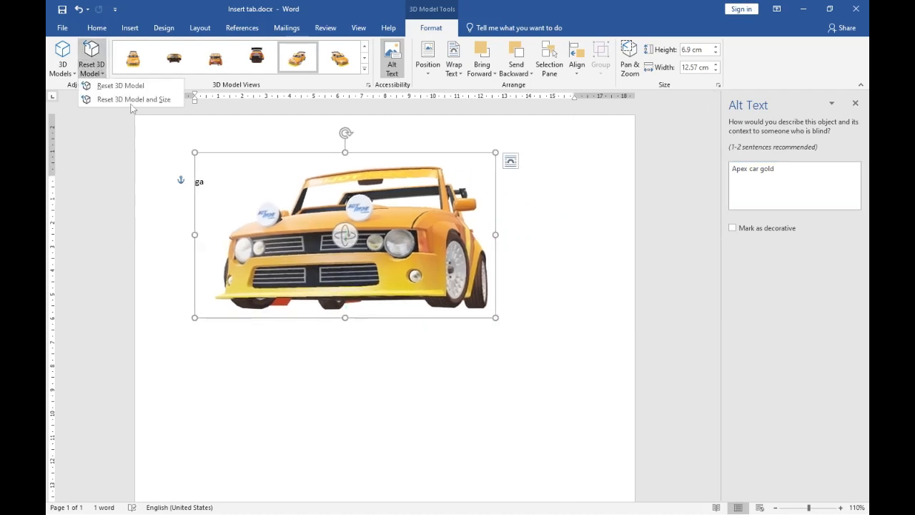
{"action": "left_click", "coordinate": [103, 85]}
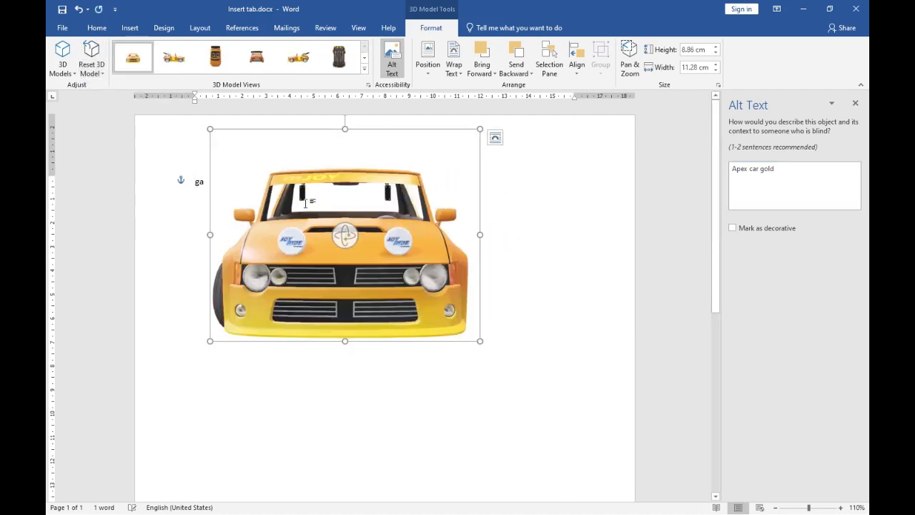
{"action": "left_click", "coordinate": [93, 68]}
{"action": "left_click", "coordinate": [118, 99]}
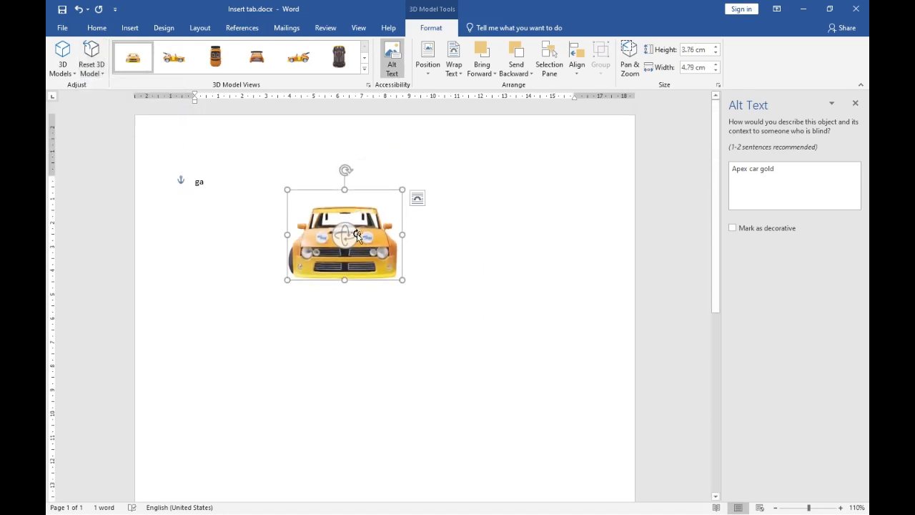
Step: Rotate the 3D car to show its underside, and enlarge it to about 6.17 by 8.2 cm beside the text
{"action": "left_click_drag", "start_coordinate": [357, 236], "coordinate": [300, 227]}
{"action": "left_click", "coordinate": [427, 61]}
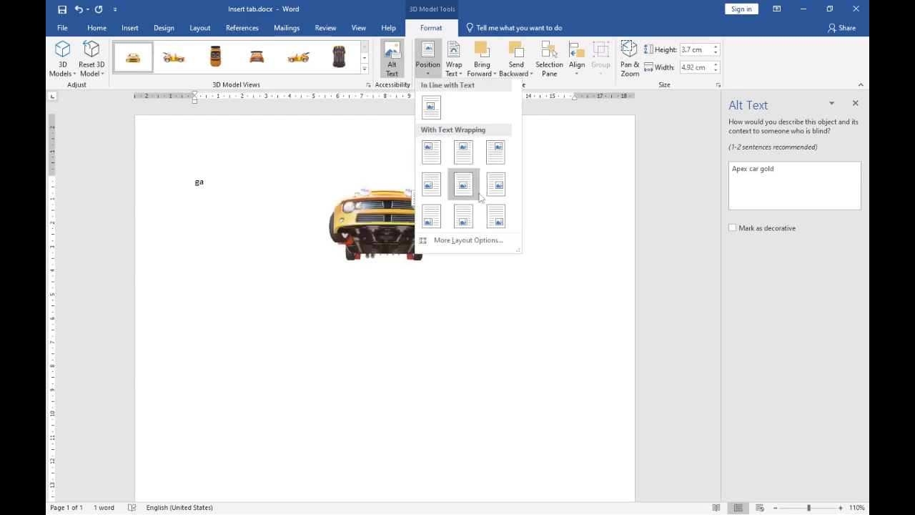
{"action": "left_click", "coordinate": [455, 70]}
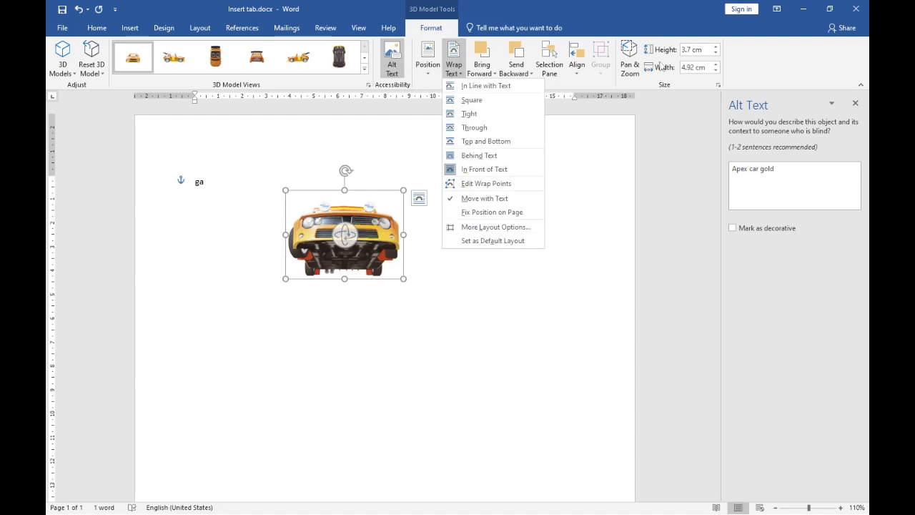
{"action": "left_click", "coordinate": [403, 190]}
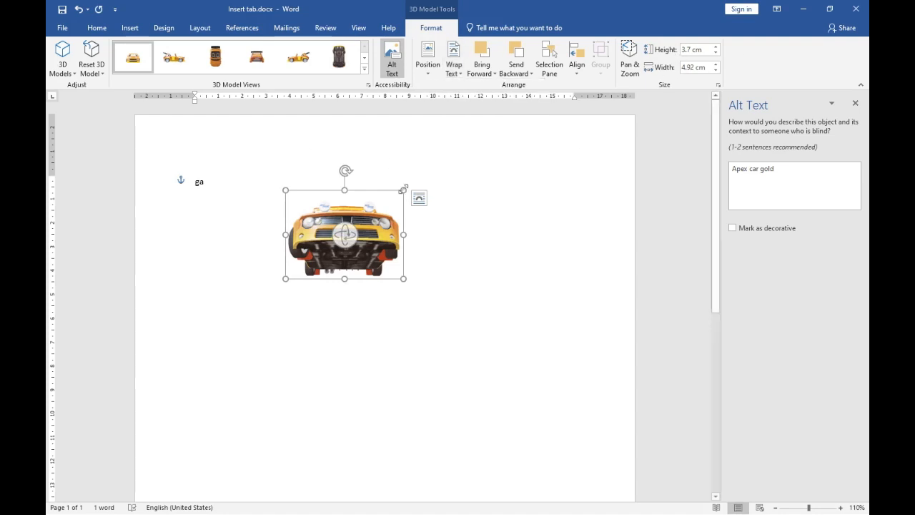
{"action": "mouse_move", "coordinate": [405, 191]}
{"action": "left_mouse_down"}
{"action": "mouse_move", "coordinate": [473, 119]}
{"action": "mouse_move", "coordinate": [417, 190]}
{"action": "mouse_move", "coordinate": [416, 181]}
{"action": "left_mouse_up"}
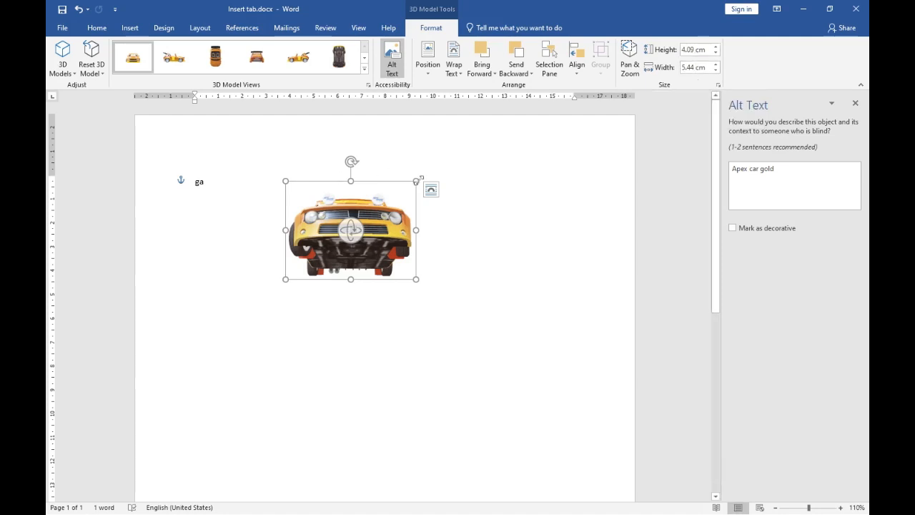
{"action": "left_click_drag", "start_coordinate": [456, 144], "coordinate": [481, 189]}
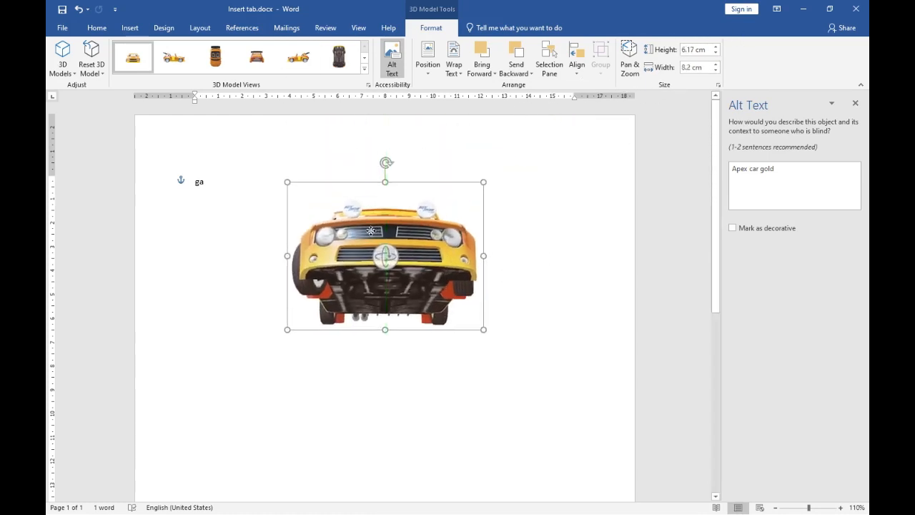
Step: Open the online 3D model library, close it without inserting anything, and delete the 3D car from the page
{"action": "left_click", "coordinate": [63, 68]}
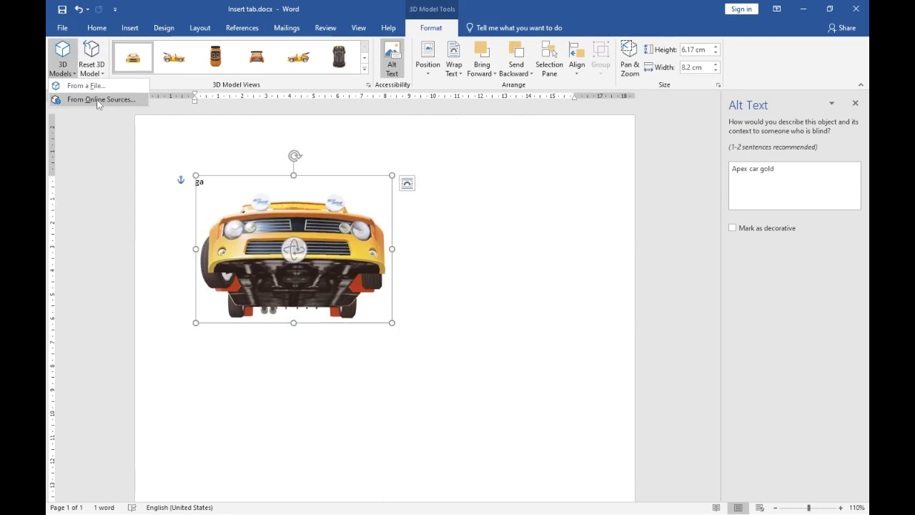
{"action": "left_click", "coordinate": [97, 100]}
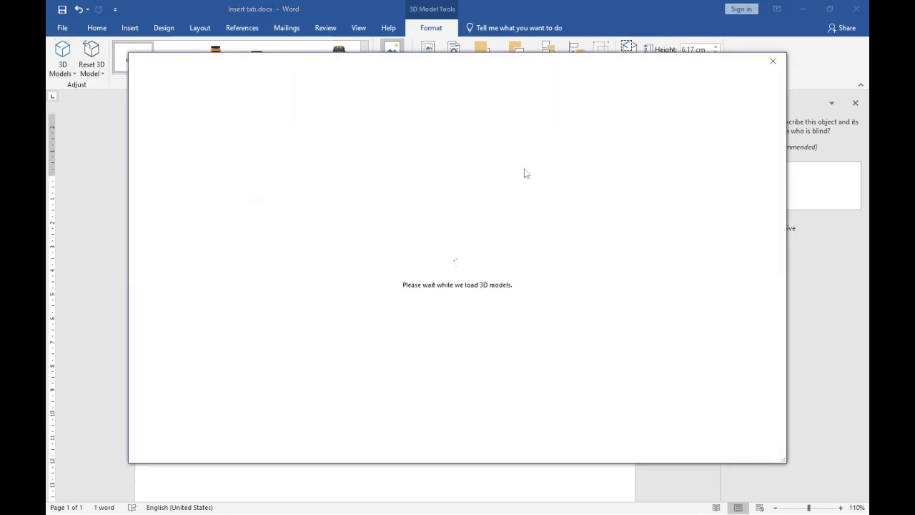
{"action": "left_click", "coordinate": [774, 63]}
{"action": "left_click", "coordinate": [408, 245]}
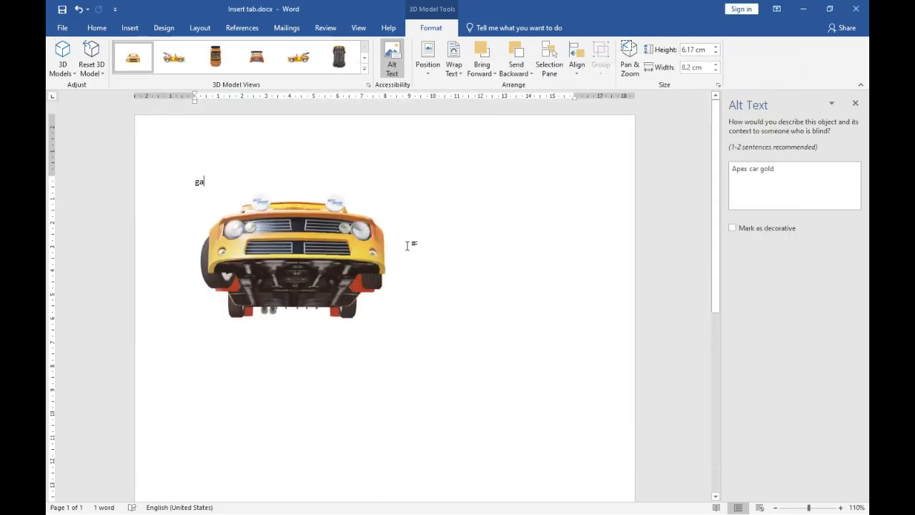
{"action": "left_click_drag", "start_coordinate": [333, 250], "coordinate": [399, 243]}
{"action": "key", "text": "Delete"}
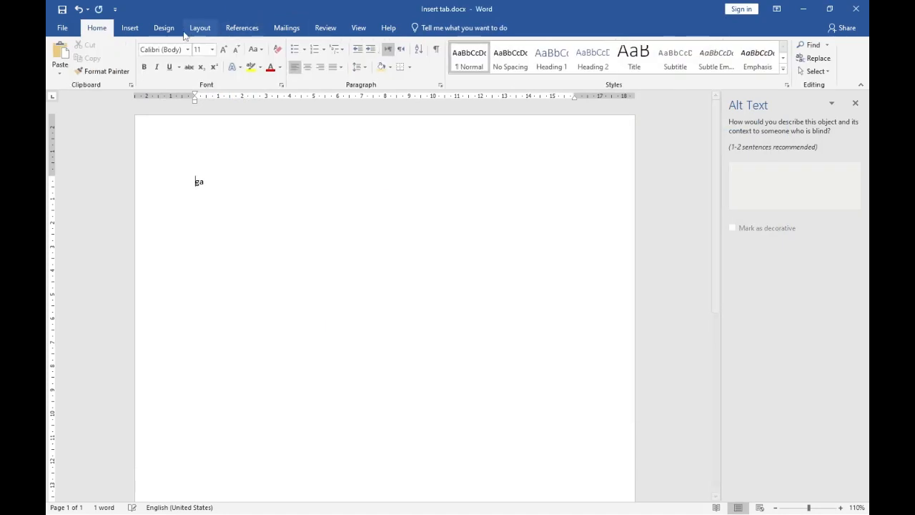
Step: Browse the SmartArt layouts and insert an Alternating Hexagons graphic
{"action": "left_click", "coordinate": [129, 27]}
{"action": "left_click", "coordinate": [226, 71]}
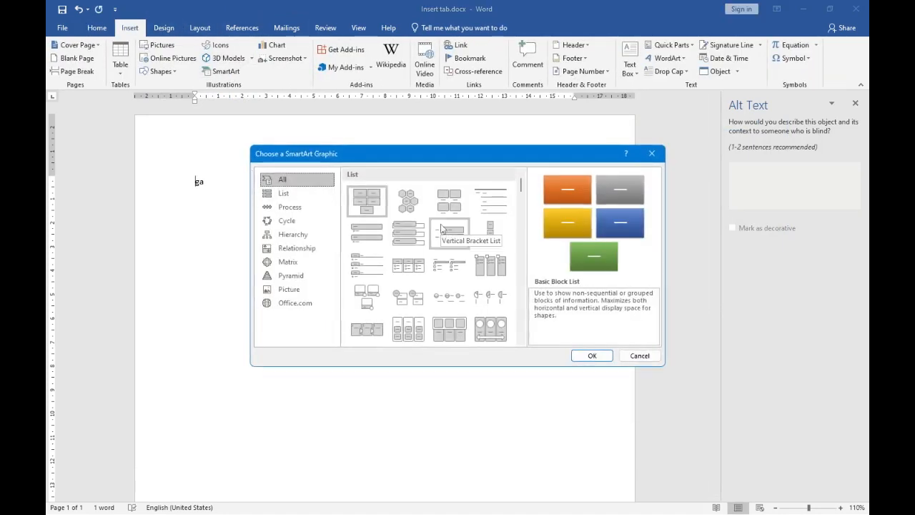
{"action": "scroll", "coordinate": [407, 228], "scroll_direction": "down", "scroll_amount": 10}
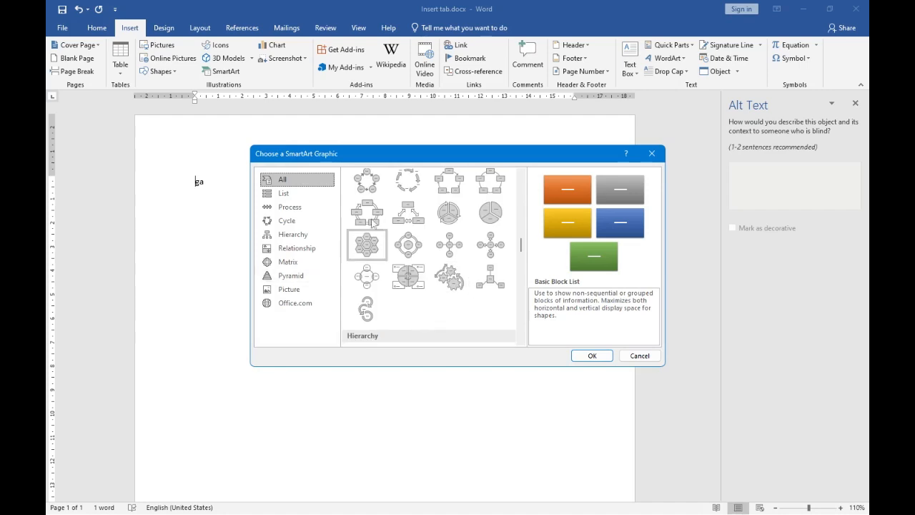
{"action": "scroll", "coordinate": [373, 223], "scroll_direction": "up", "scroll_amount": 5}
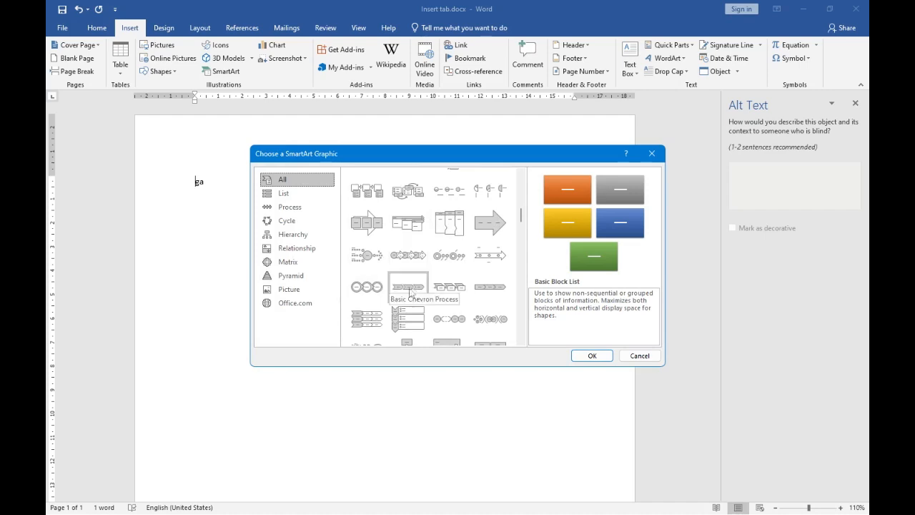
{"action": "scroll", "coordinate": [410, 292], "scroll_direction": "up", "scroll_amount": 5}
{"action": "left_click", "coordinate": [405, 198]}
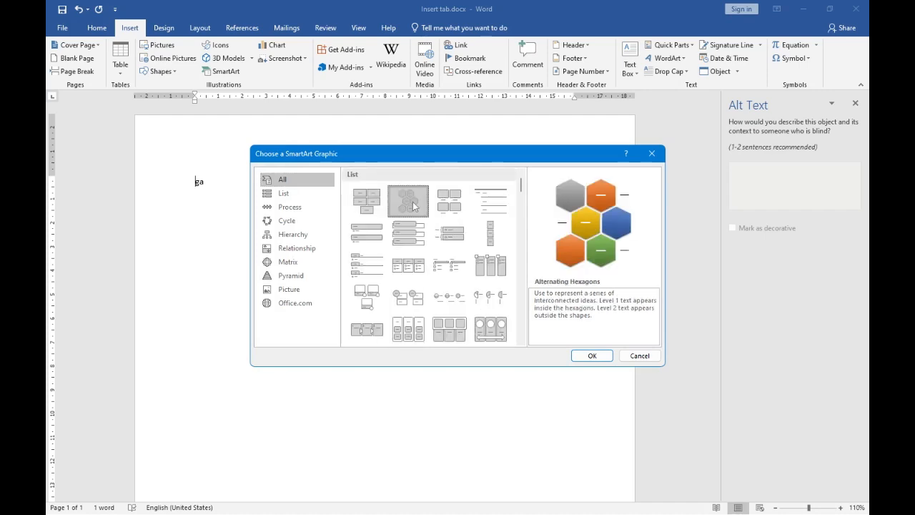
{"action": "left_click", "coordinate": [578, 353]}
Step: Enter "vxz" in the upper middle hexagon and "sdr" in the text placeholder beside it
{"action": "left_click", "coordinate": [456, 225]}
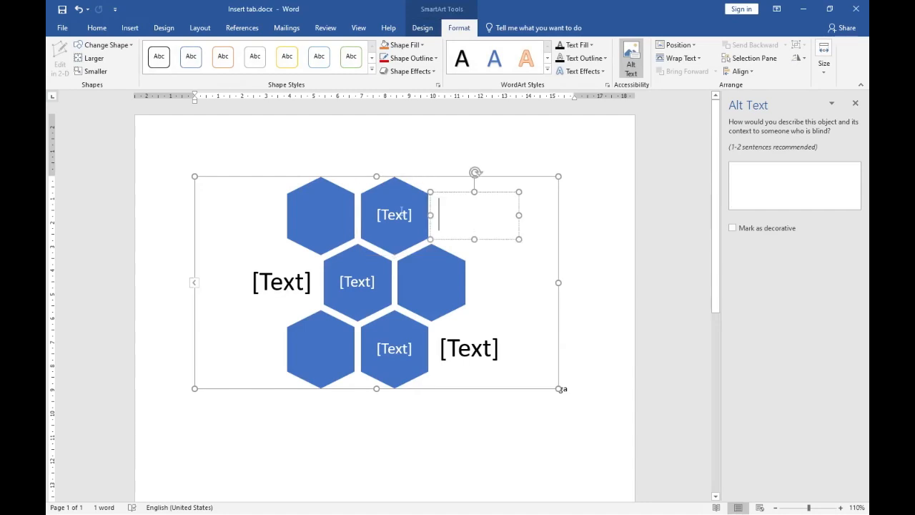
{"action": "left_click", "coordinate": [103, 44]}
{"action": "left_click", "coordinate": [388, 188]}
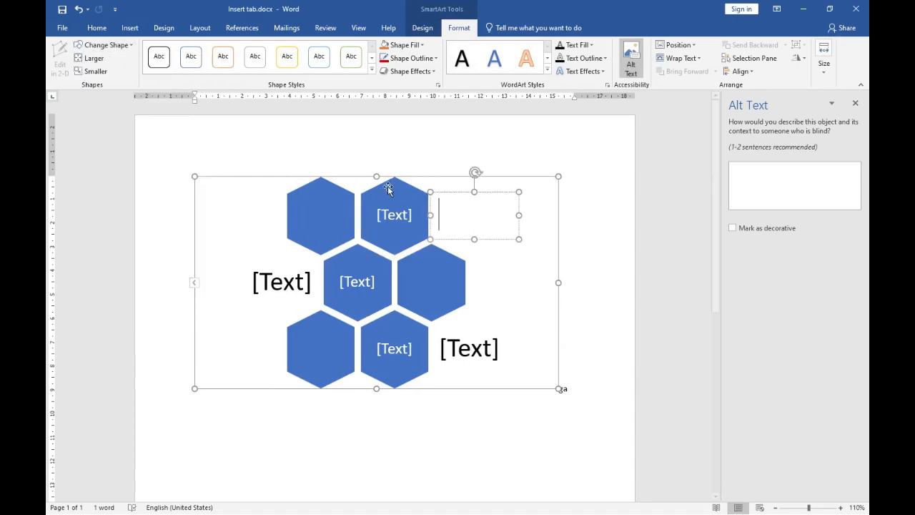
{"action": "left_click", "coordinate": [402, 217]}
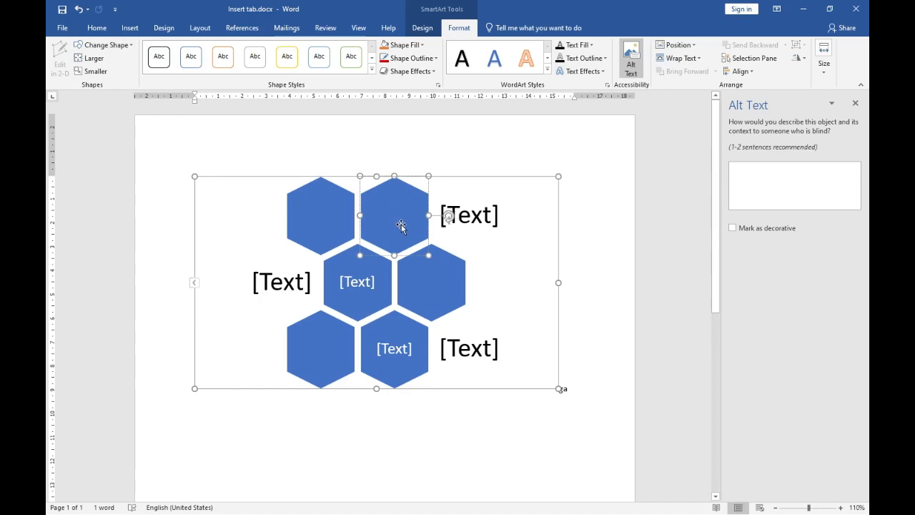
{"action": "type", "text": "vxz"}
{"action": "left_click", "coordinate": [447, 216]}
{"action": "type", "text": "sdr"}
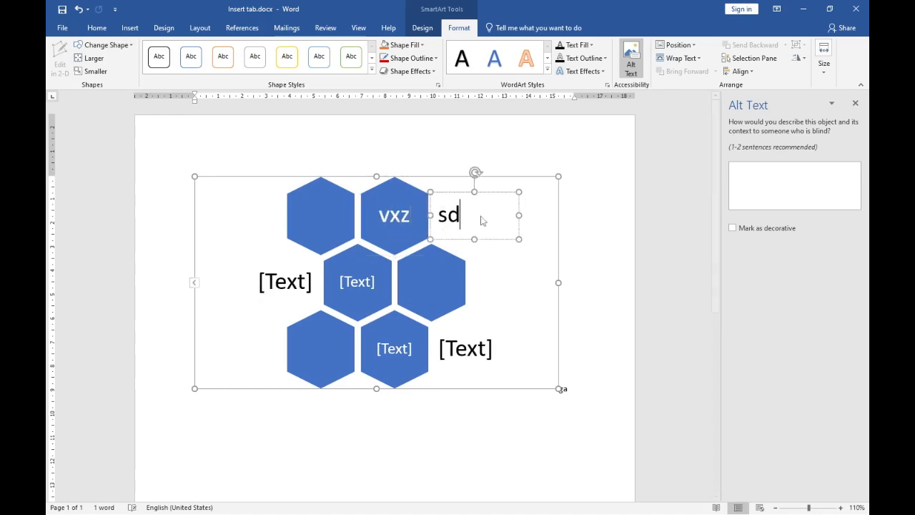
Step: Enlarge the "sdr" text shape with the Larger command, and shrink it again with Smaller
{"action": "left_click", "coordinate": [93, 59]}
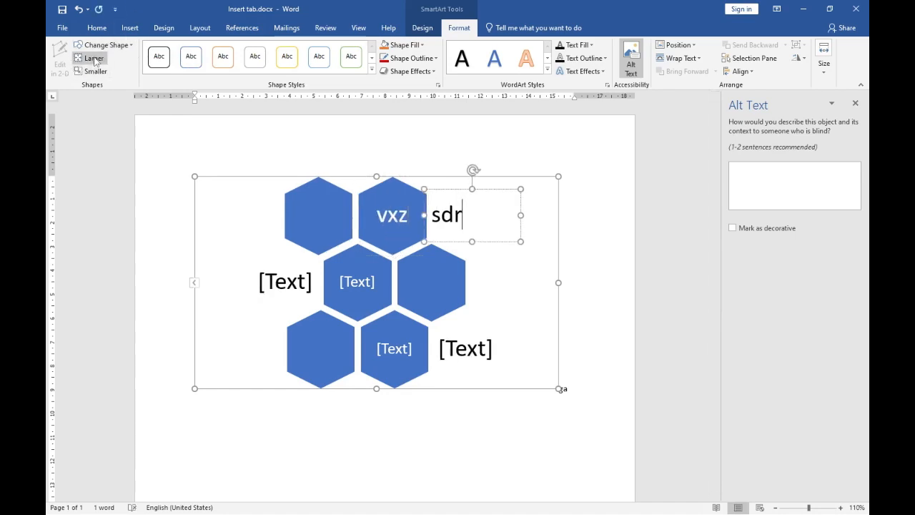
{"action": "left_click", "coordinate": [93, 58]}
{"action": "left_click", "coordinate": [93, 59]}
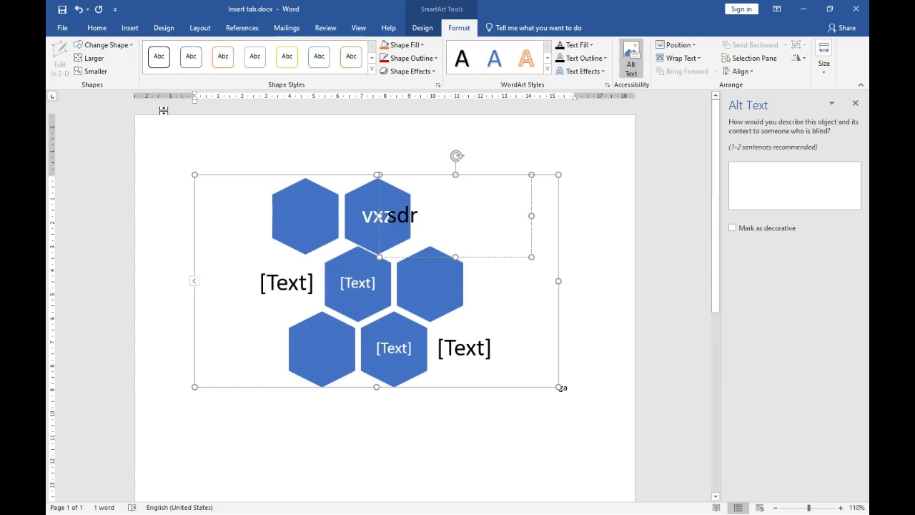
{"action": "left_click", "coordinate": [106, 73]}
{"action": "left_click", "coordinate": [106, 72]}
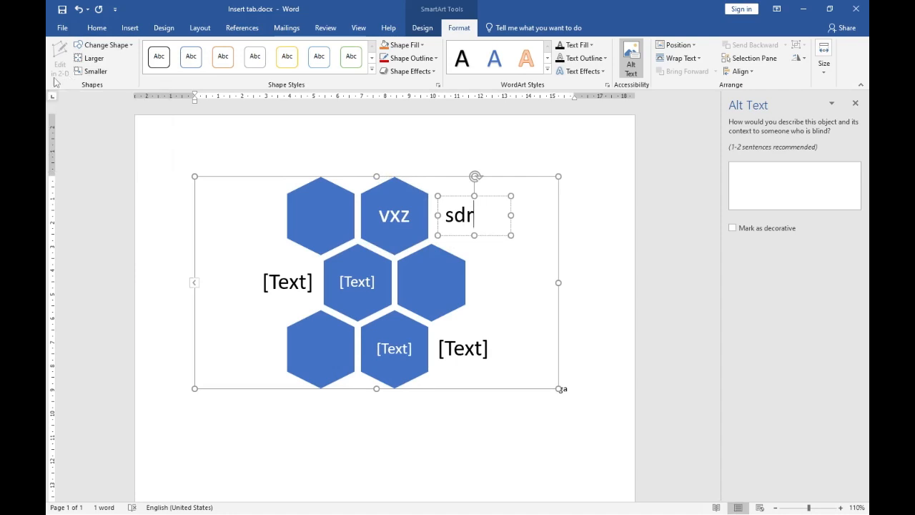
Step: Select all six hexagons in the SmartArt graphic and apply the gold gradient theme style from the fifth row of shape styles
{"action": "left_click", "coordinate": [267, 194]}
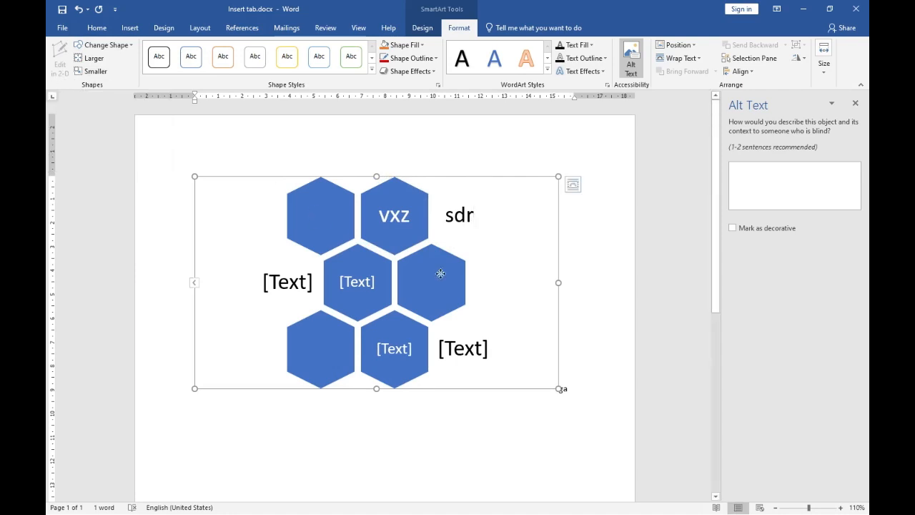
{"action": "left_click", "coordinate": [555, 428]}
{"action": "left_click", "coordinate": [418, 237]}
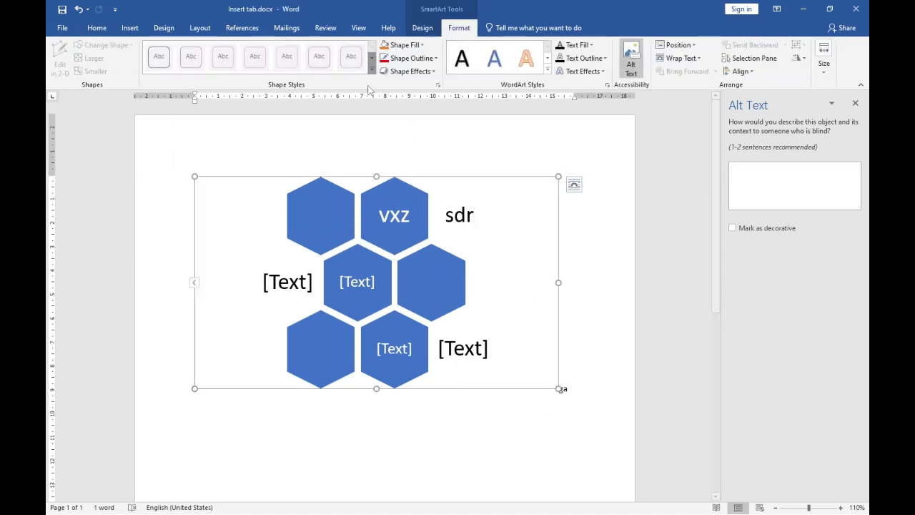
{"action": "left_click", "coordinate": [330, 204]}
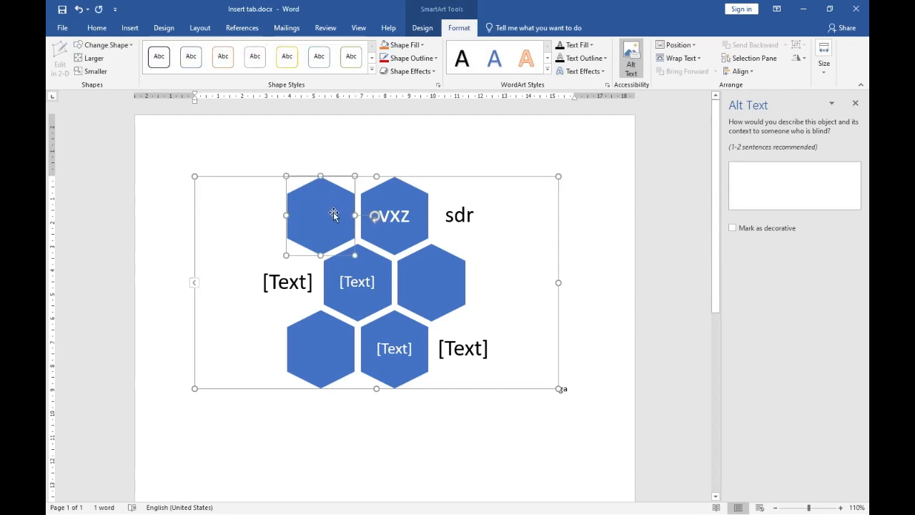
{"action": "left_click", "coordinate": [408, 208], "text": "shift"}
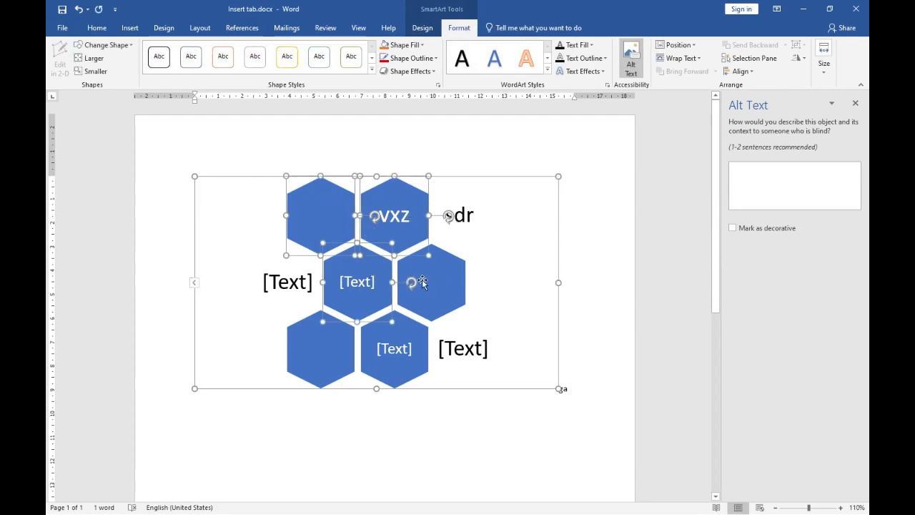
{"action": "left_click", "coordinate": [415, 280], "text": "shift"}
{"action": "left_click", "coordinate": [391, 342], "text": "shift"}
{"action": "left_click", "coordinate": [314, 346], "text": "shift"}
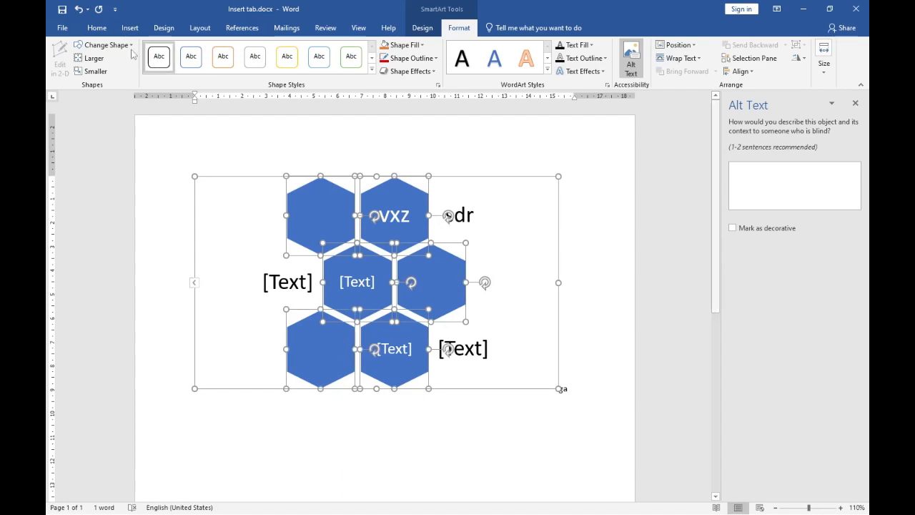
{"action": "left_click", "coordinate": [371, 69]}
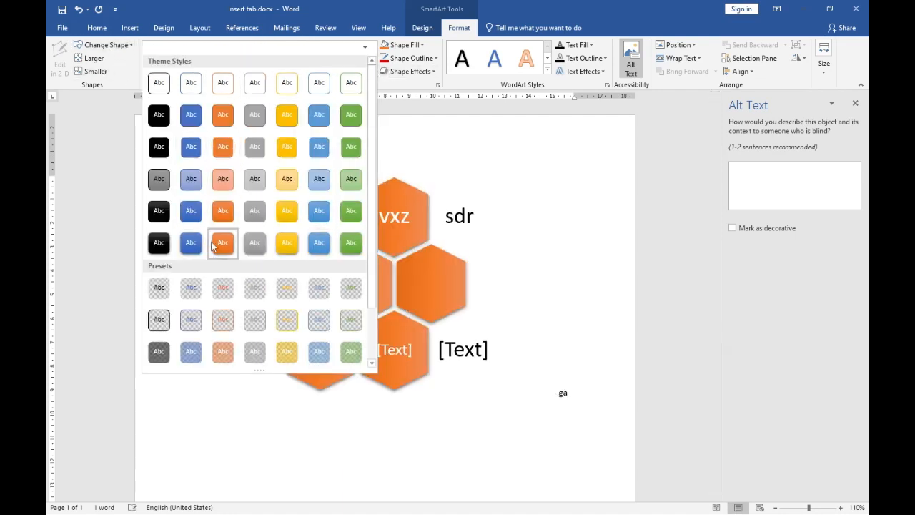
{"action": "left_click", "coordinate": [293, 204]}
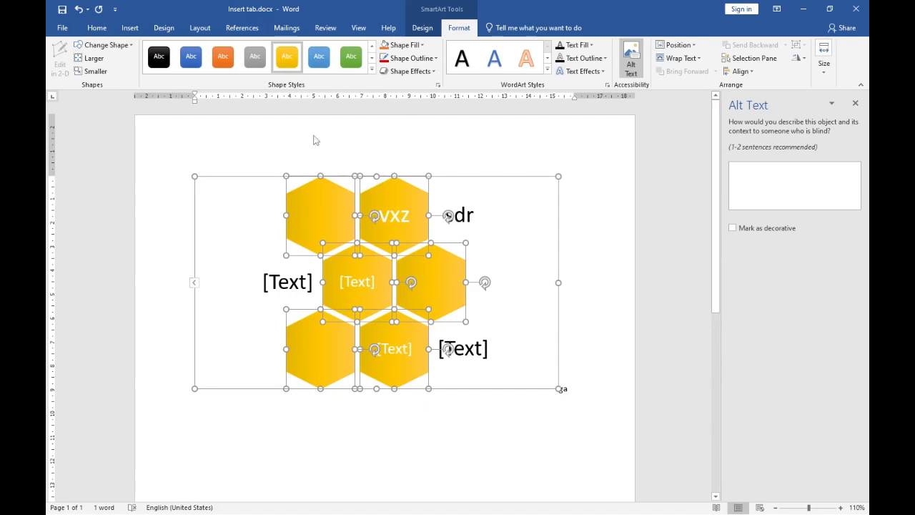
Step: Close the Alt Text pane and apply the blue gradient WordArt style with reflection to the text in the selected hexagons
{"action": "left_click", "coordinate": [854, 105]}
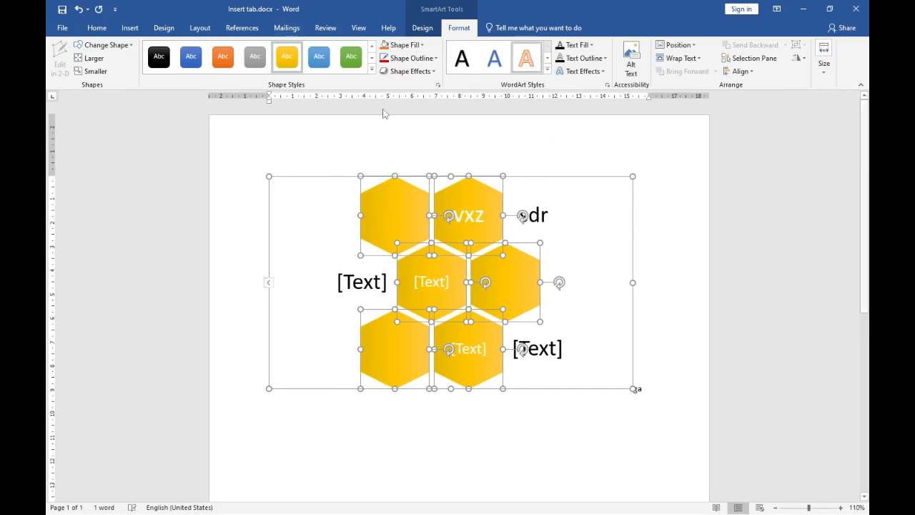
{"action": "left_click", "coordinate": [548, 70]}
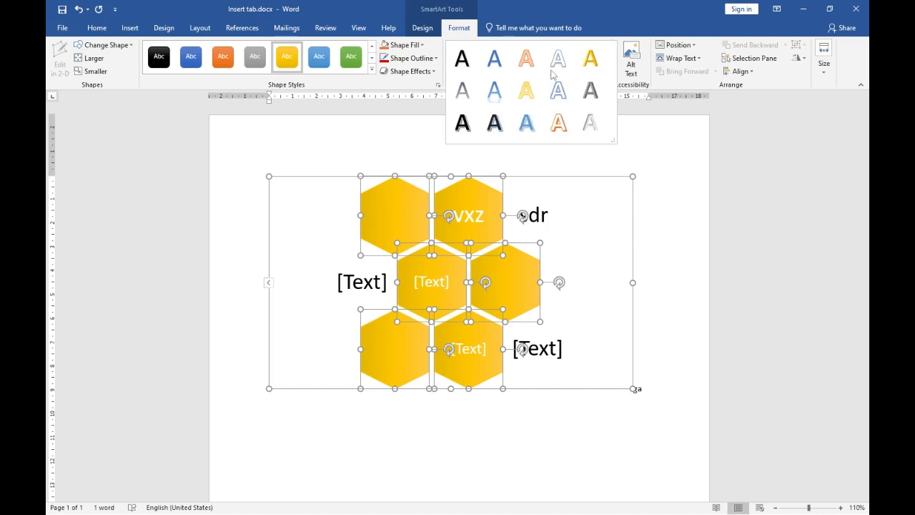
{"action": "left_click", "coordinate": [504, 100]}
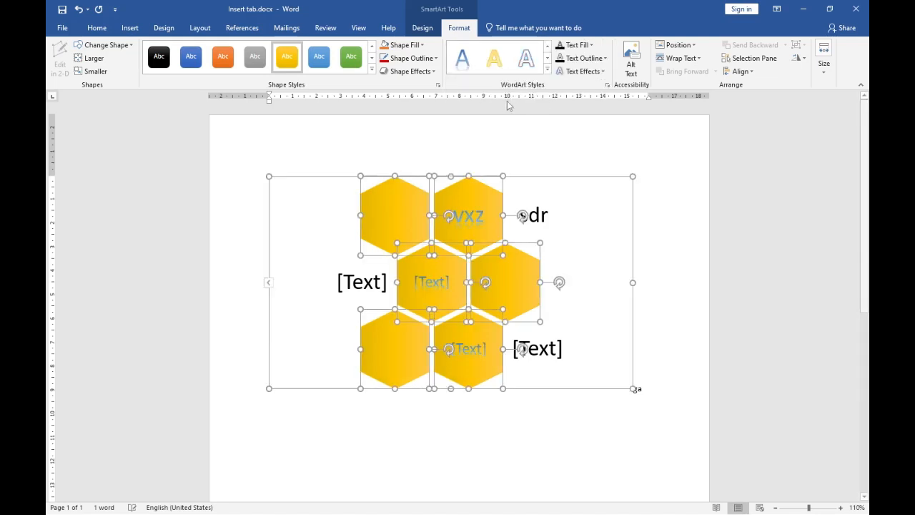
Step: Show the font formatting commands for the selected hexagons' text
{"action": "left_click", "coordinate": [97, 28]}
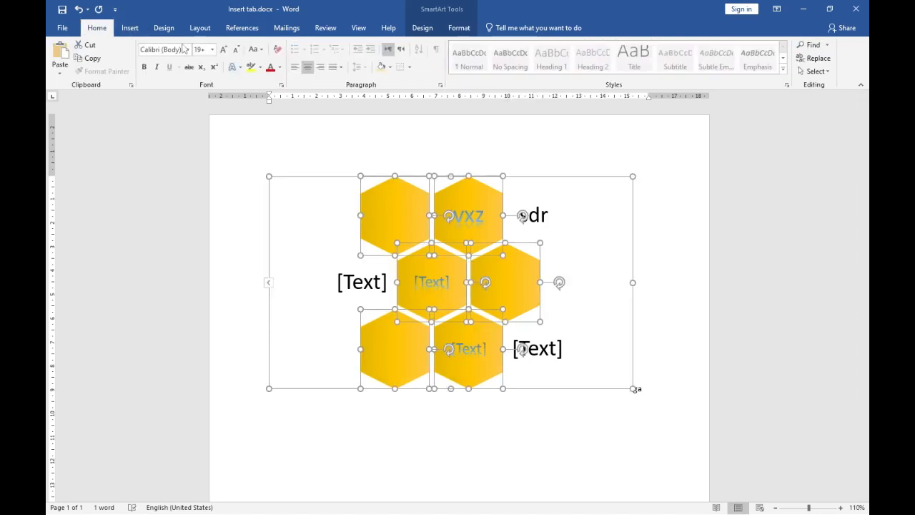
{"action": "left_click", "coordinate": [233, 66]}
{"action": "left_click", "coordinate": [470, 30]}
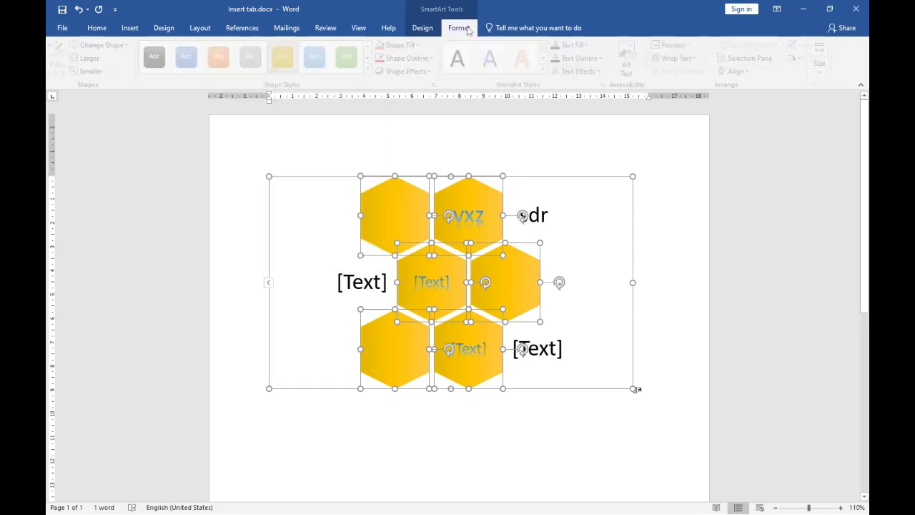
{"action": "left_click", "coordinate": [423, 27]}
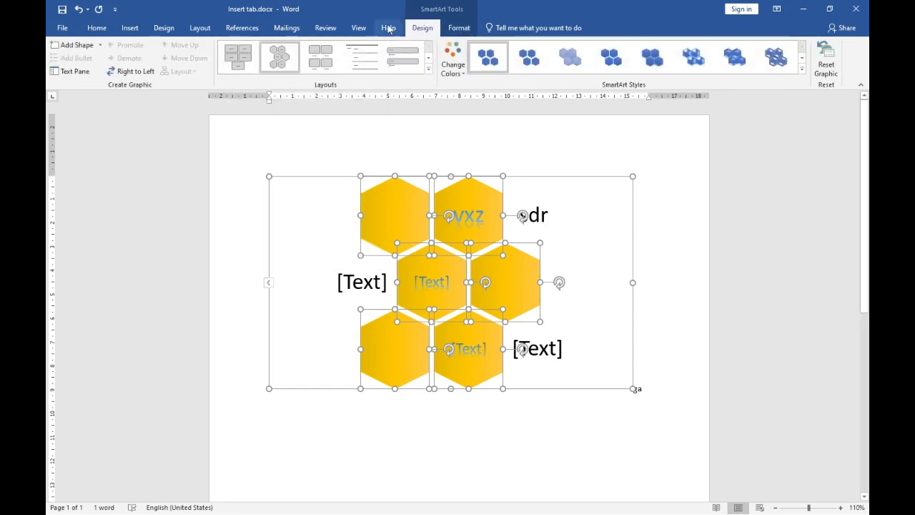
{"action": "left_click", "coordinate": [468, 29]}
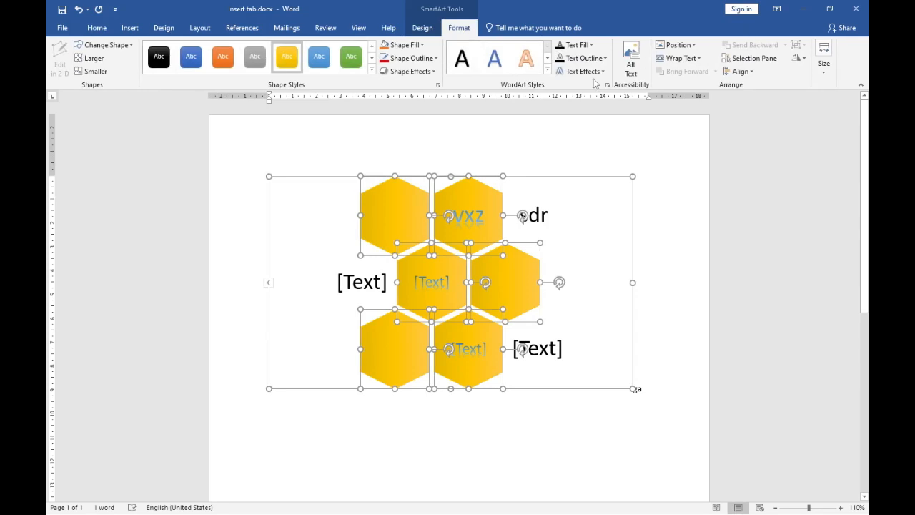
{"action": "left_click", "coordinate": [423, 27]}
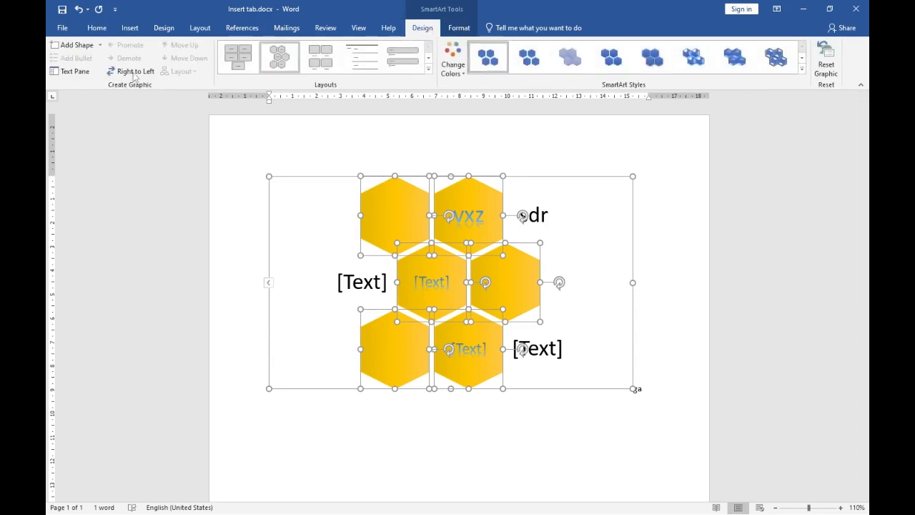
{"action": "left_click", "coordinate": [99, 46]}
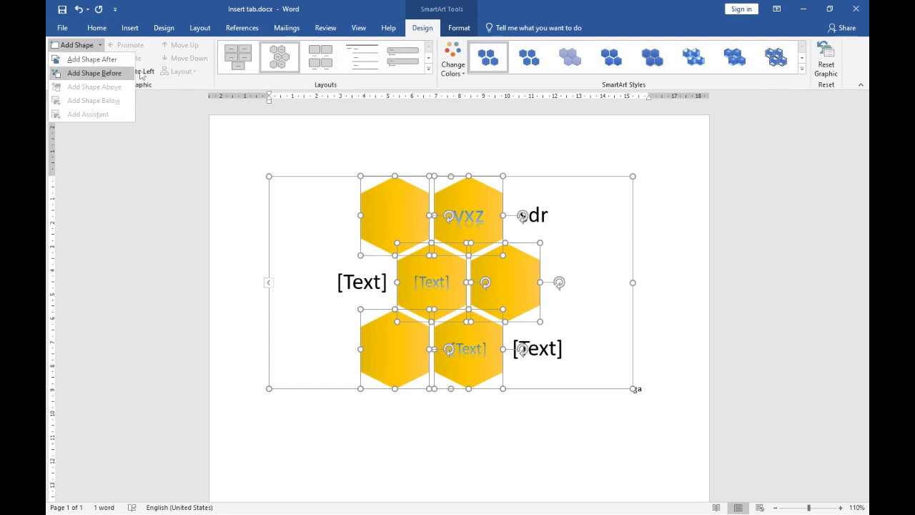
{"action": "left_click", "coordinate": [620, 247]}
Step: Add a shape after the empty hexagon in the graphic's first row, and undo the addition
{"action": "left_click", "coordinate": [338, 233]}
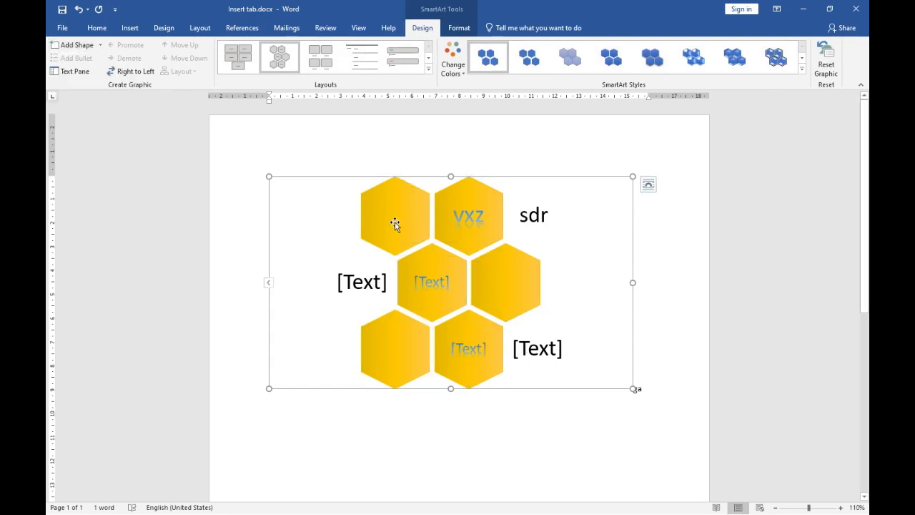
{"action": "left_click", "coordinate": [393, 220]}
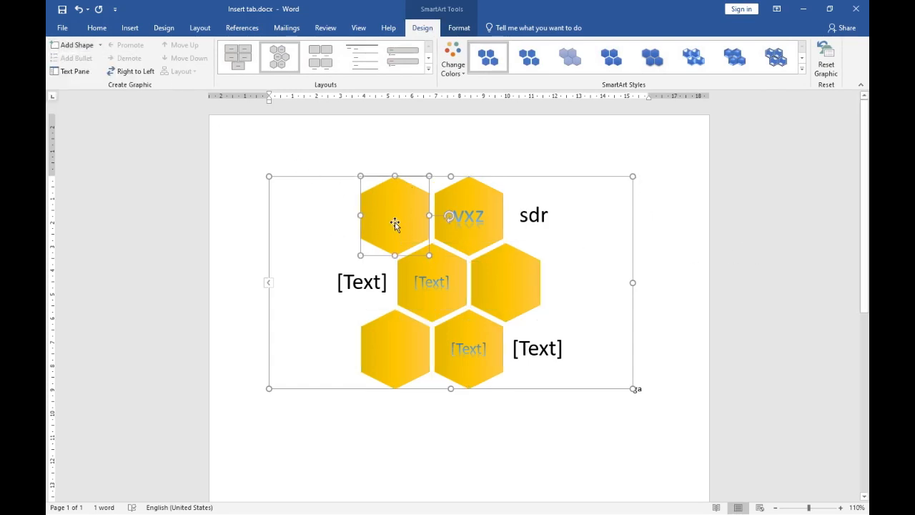
{"action": "left_click", "coordinate": [100, 45]}
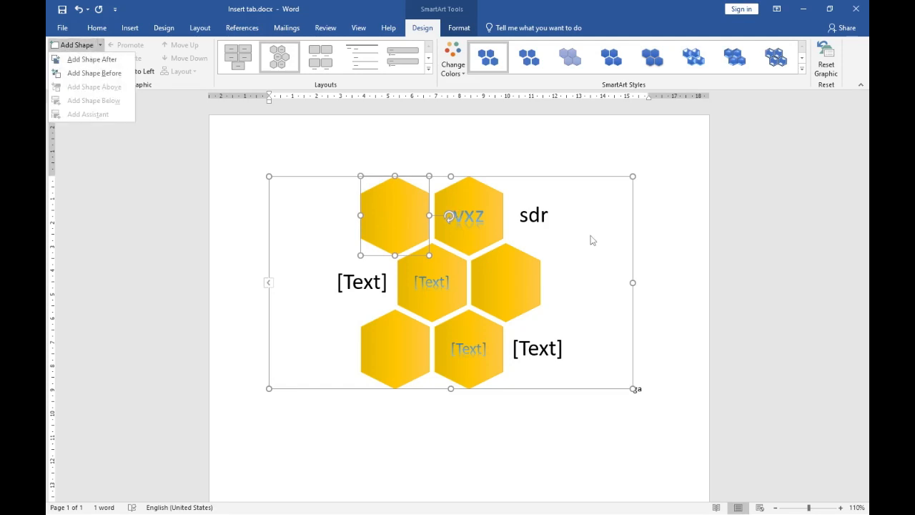
{"action": "left_click", "coordinate": [92, 59]}
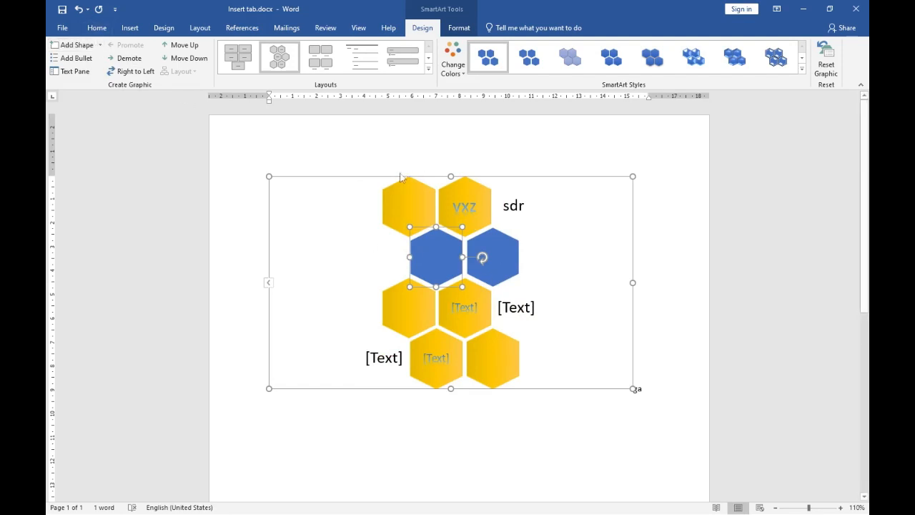
{"action": "key", "text": "ctrl+z"}
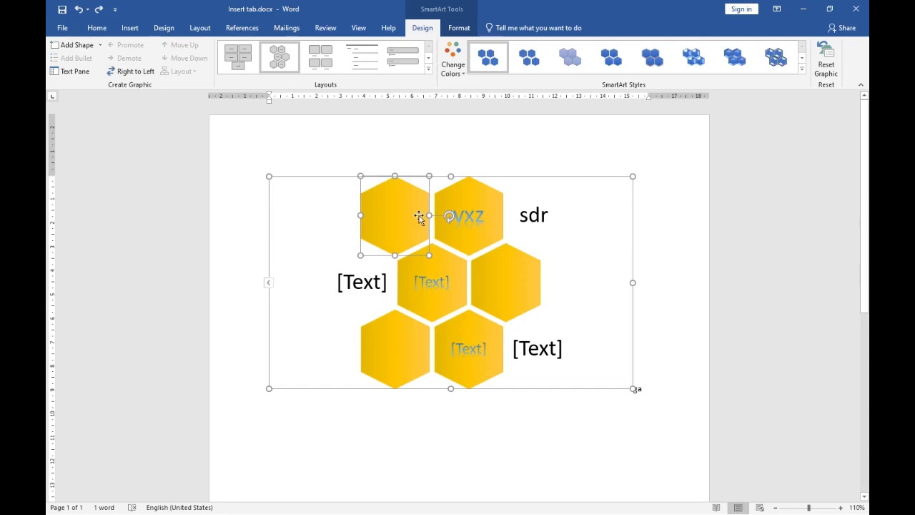
Step: Flip the graphic's direction right to left and back, and move the empty middle-row hexagon lower
{"action": "left_click", "coordinate": [141, 72]}
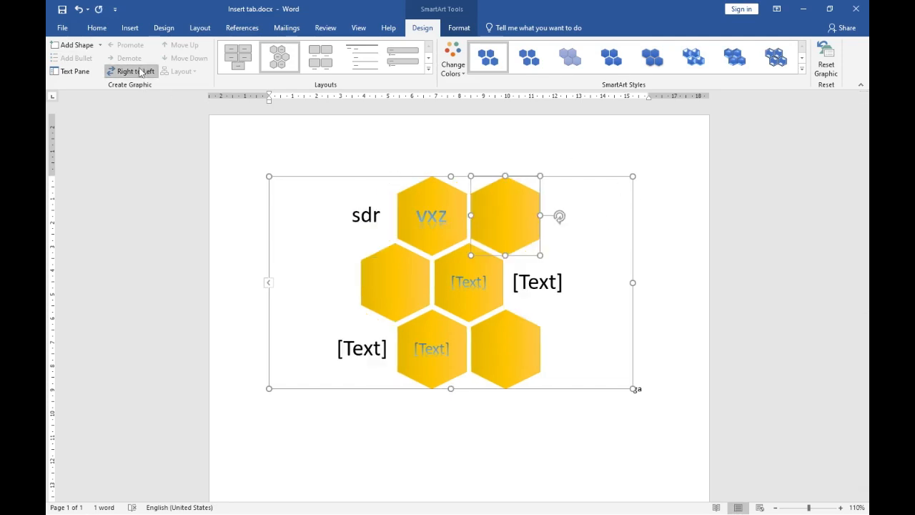
{"action": "left_click", "coordinate": [141, 73]}
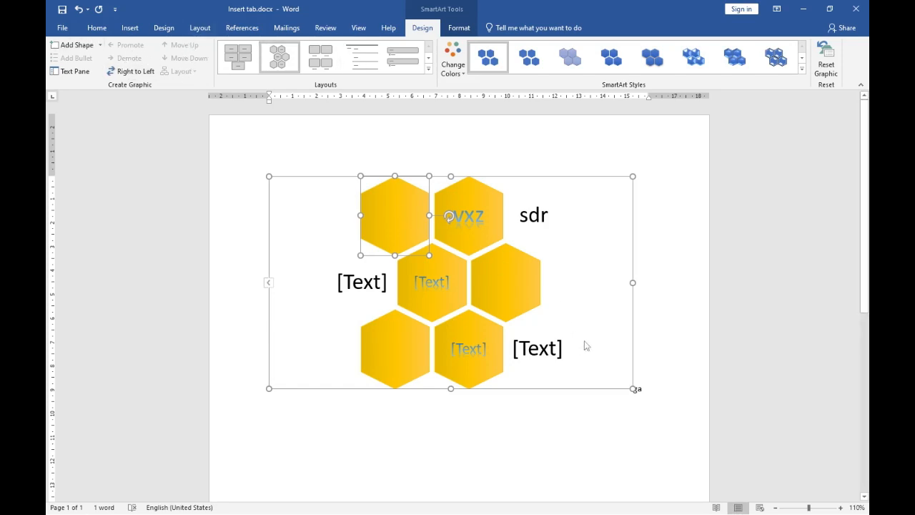
{"action": "left_click_drag", "start_coordinate": [535, 304], "coordinate": [538, 335]}
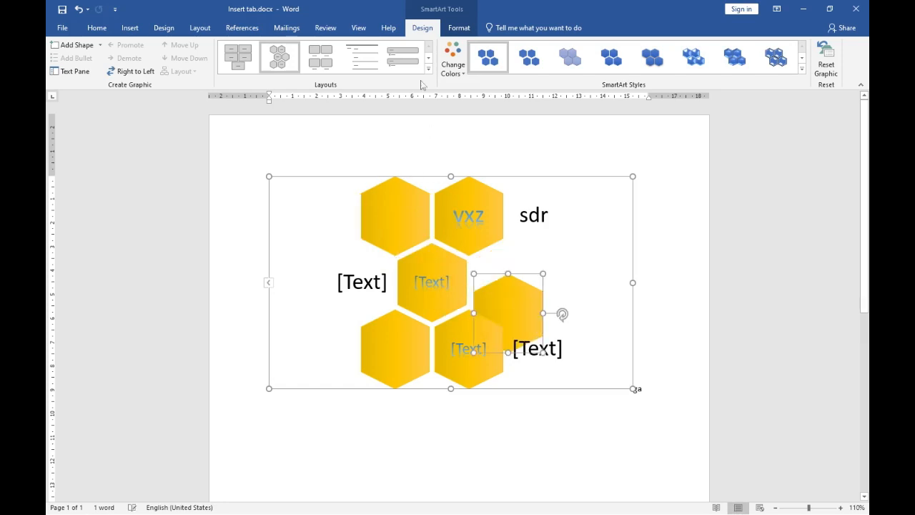
Step: Delete the hexagon SmartArt graphic from the page
{"action": "left_click", "coordinate": [587, 323]}
{"action": "left_click_drag", "start_coordinate": [647, 420], "coordinate": [589, 333]}
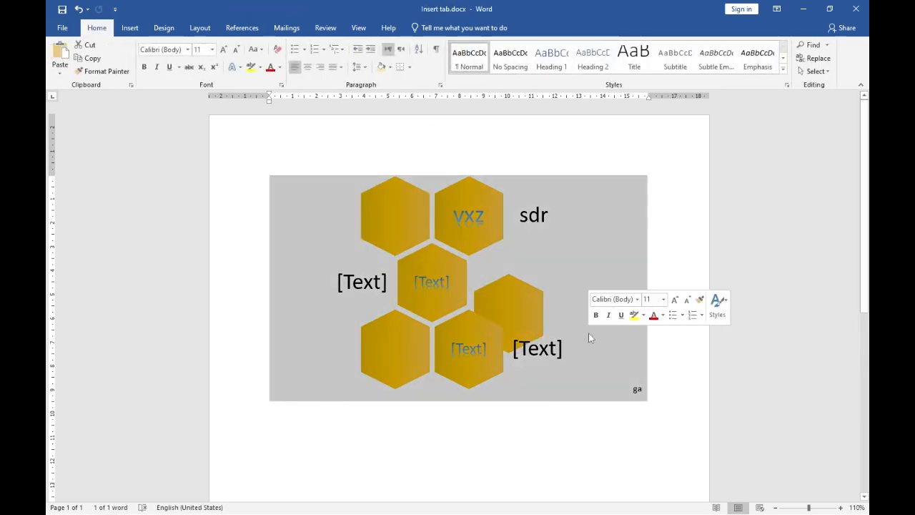
{"action": "left_click", "coordinate": [590, 347]}
{"action": "key", "text": "Delete"}
Step: Insert a Basic Cycle SmartArt graphic from the Cycle category
{"action": "left_click", "coordinate": [130, 27]}
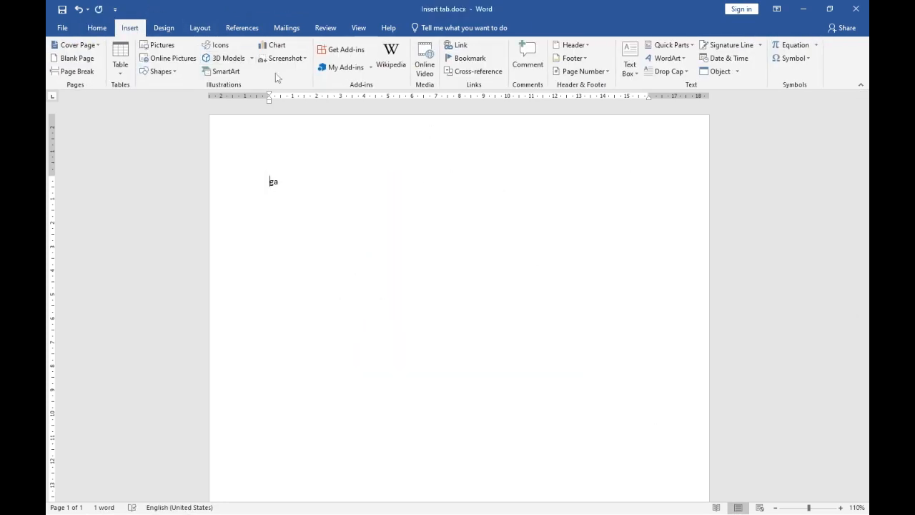
{"action": "left_click", "coordinate": [226, 71]}
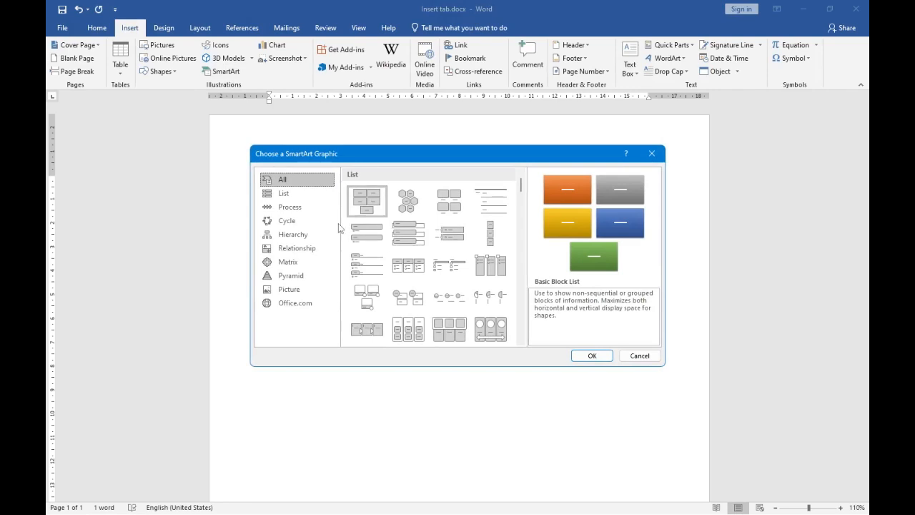
{"action": "left_click", "coordinate": [300, 193]}
{"action": "left_click", "coordinate": [302, 206]}
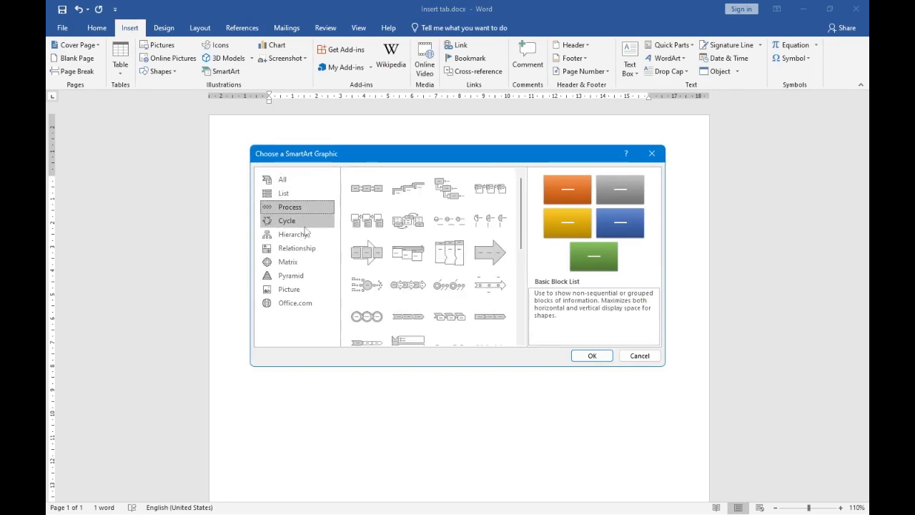
{"action": "left_click", "coordinate": [306, 223]}
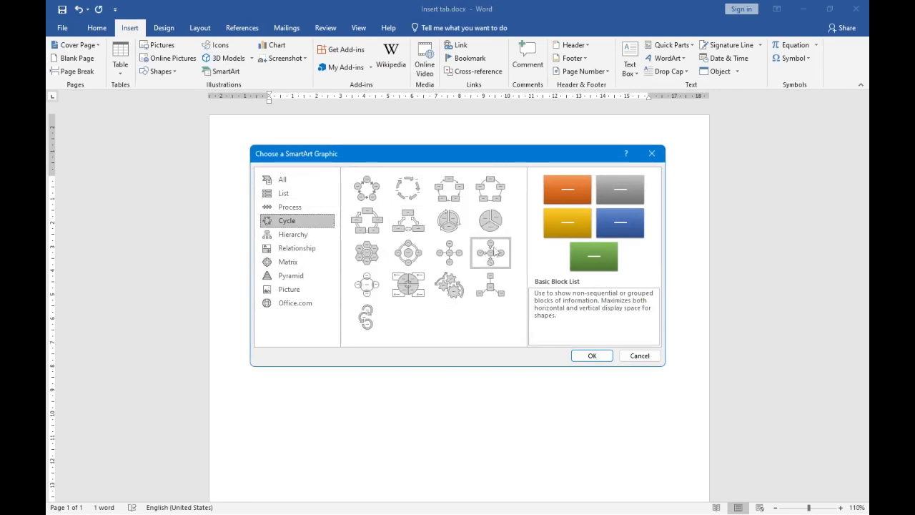
{"action": "left_click", "coordinate": [367, 191]}
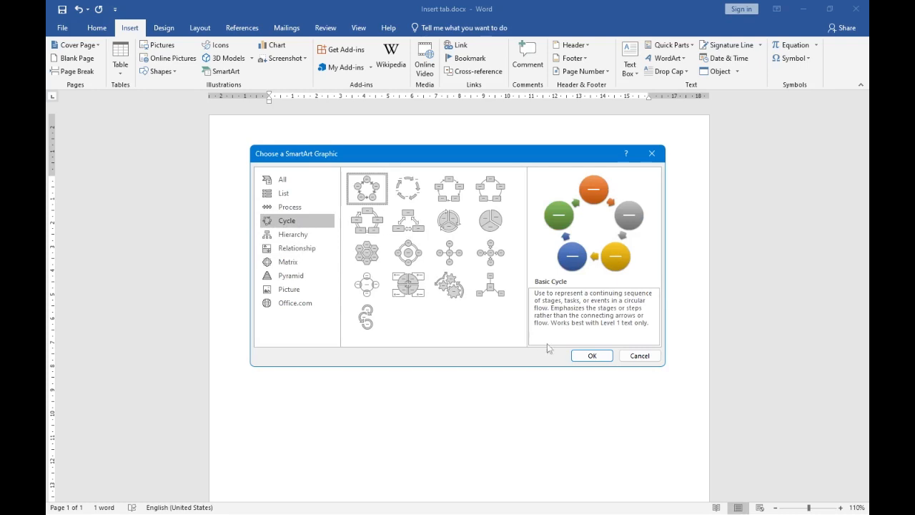
{"action": "left_click", "coordinate": [592, 356]}
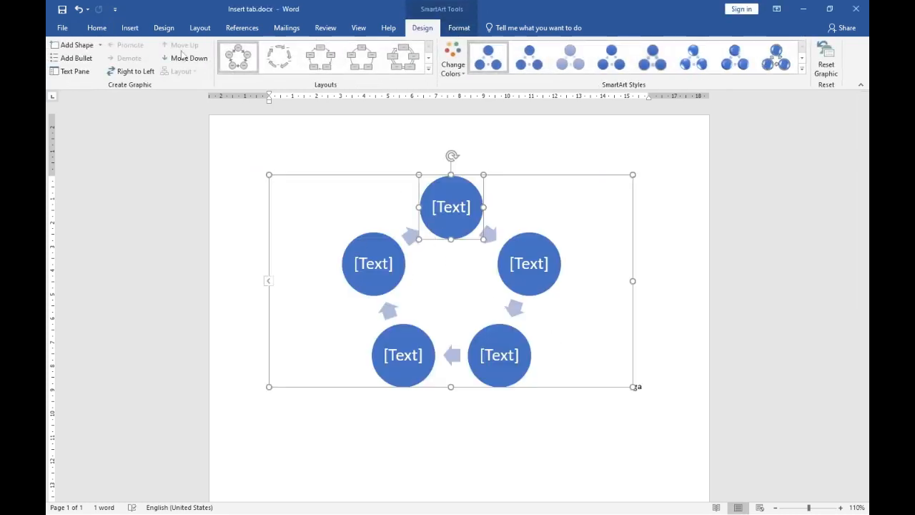
Step: Label the five circles 1 to 5 clockwise, with 1 in the topmost circle
{"action": "left_click", "coordinate": [534, 255]}
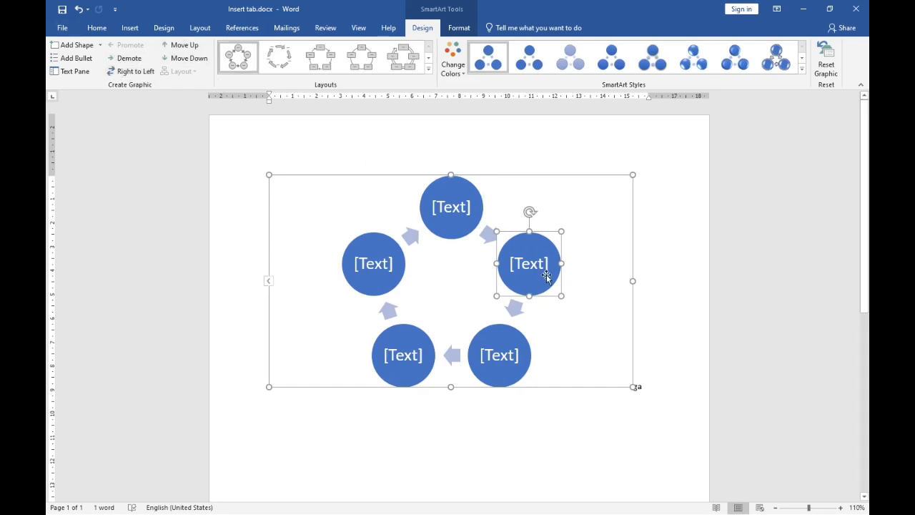
{"action": "type", "text": "2"}
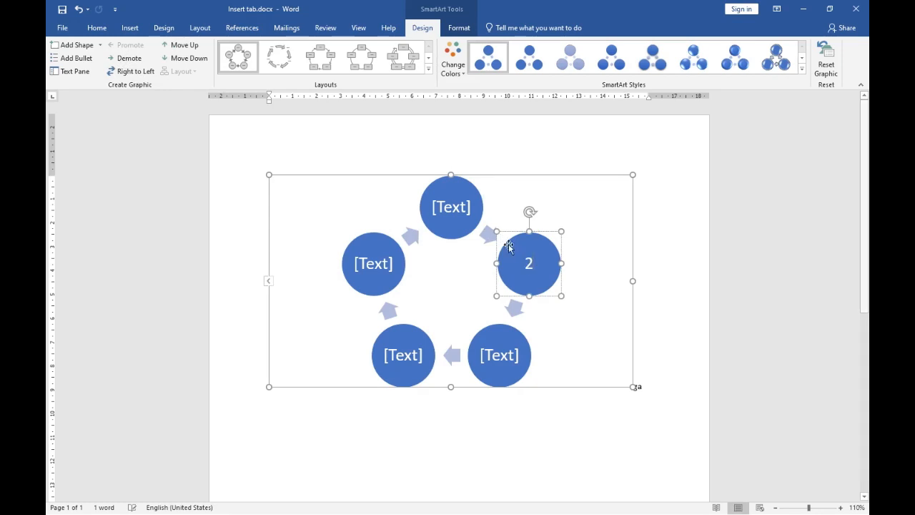
{"action": "left_click", "coordinate": [445, 196]}
{"action": "type", "text": "1"}
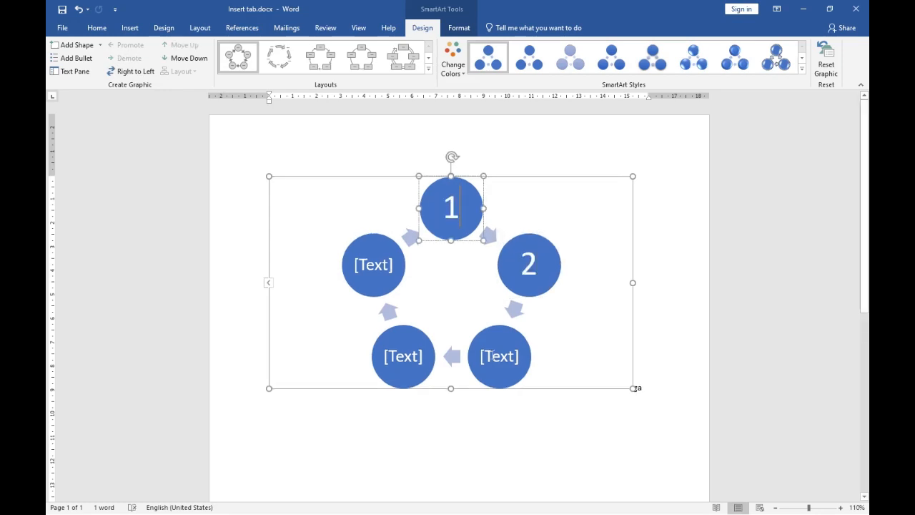
{"action": "left_click", "coordinate": [496, 356]}
{"action": "type", "text": "3"}
{"action": "left_click", "coordinate": [405, 357]}
{"action": "type", "text": "4"}
{"action": "left_click", "coordinate": [355, 277]}
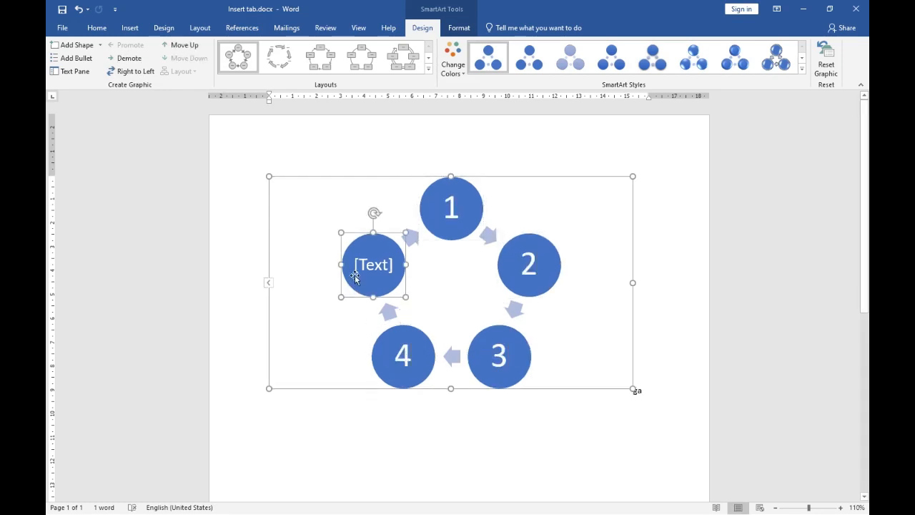
{"action": "type", "text": "5"}
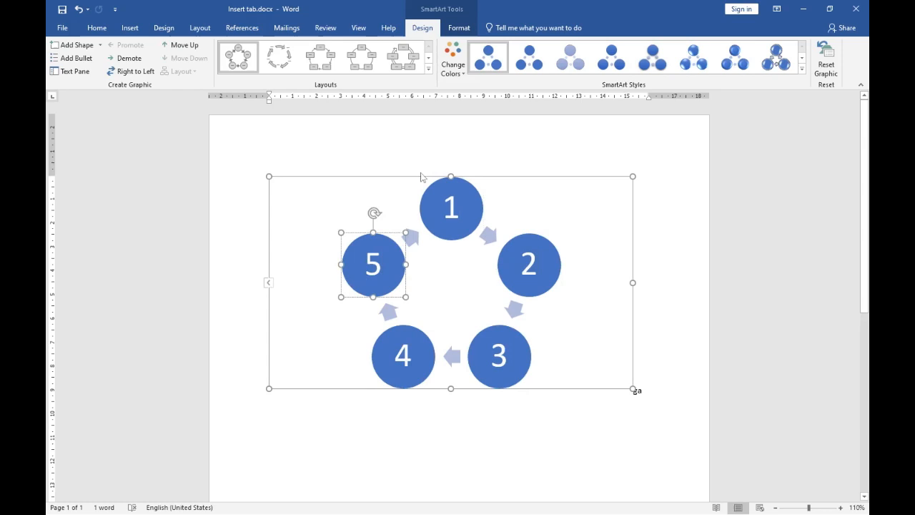
Step: Move circle 1 down the cycle order, one position at a time, to the last position
{"action": "left_click", "coordinate": [479, 209]}
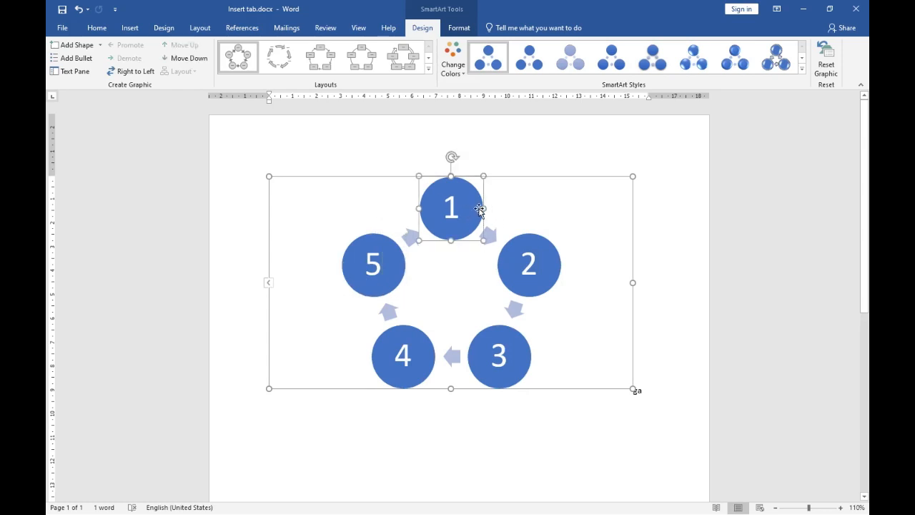
{"action": "left_click", "coordinate": [185, 58]}
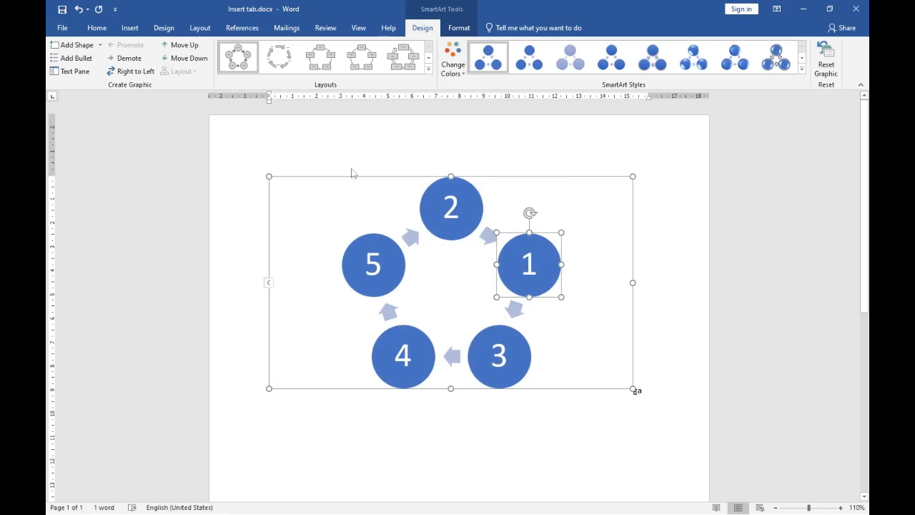
{"action": "left_click", "coordinate": [184, 61]}
{"action": "left_click", "coordinate": [184, 60]}
{"action": "left_click", "coordinate": [184, 60]}
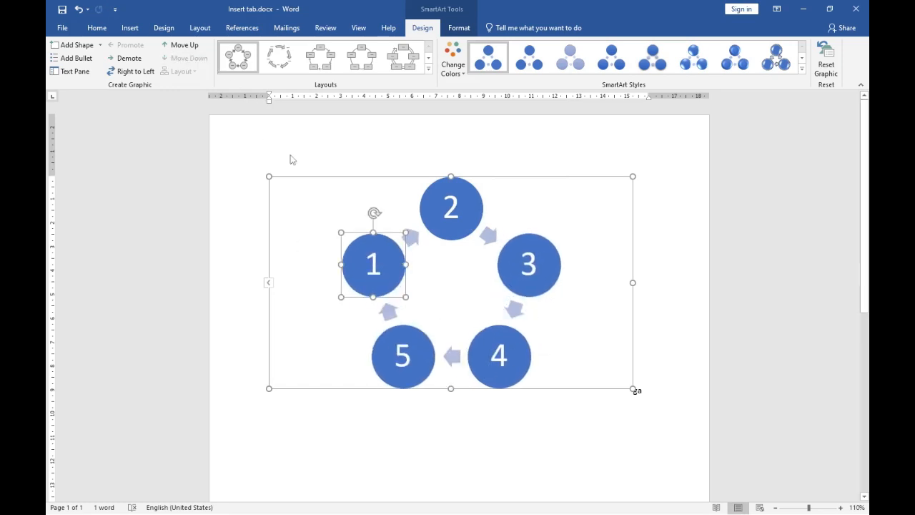
Step: Move circle 1 back up the cycle order to the second position, after circle 2
{"action": "left_click", "coordinate": [183, 49]}
{"action": "left_click", "coordinate": [183, 48]}
{"action": "left_click", "coordinate": [183, 48]}
{"action": "left_click", "coordinate": [182, 48]}
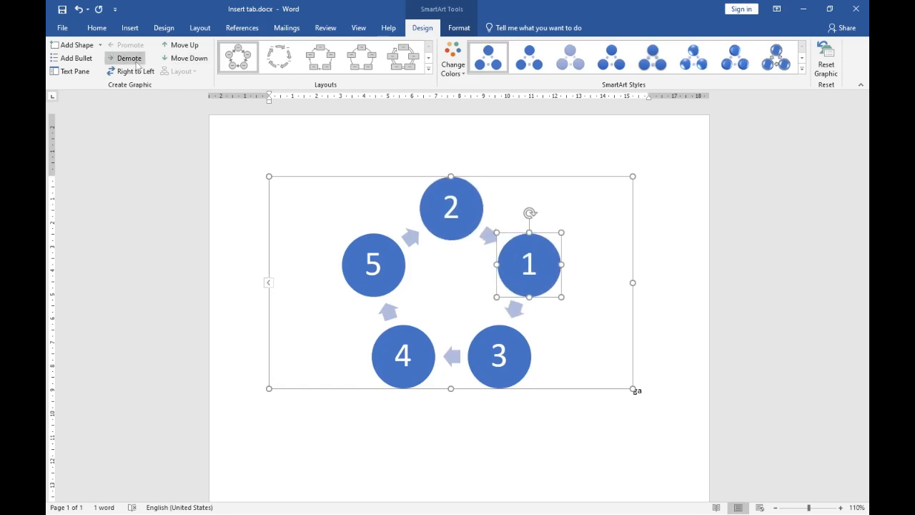
Step: Demote circle 1 to a bullet inside circle 2, and promote it back to its own circle
{"action": "left_click", "coordinate": [129, 58]}
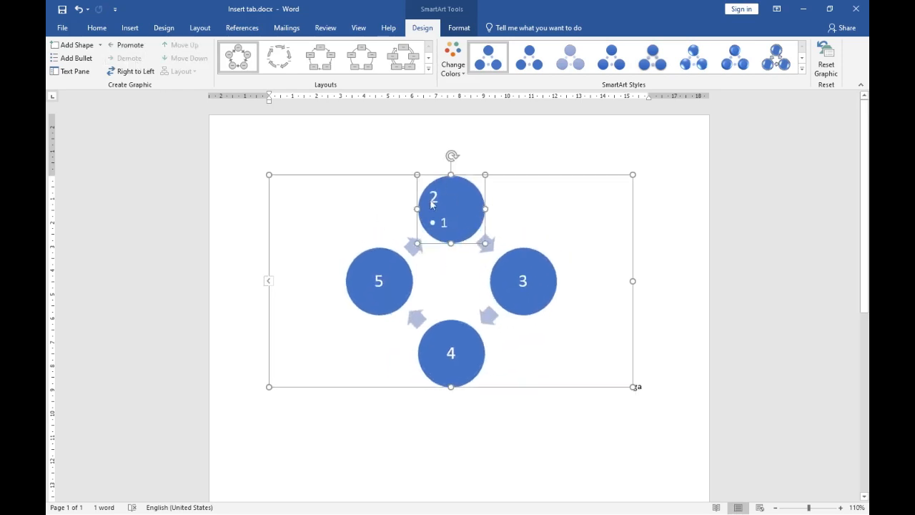
{"action": "left_click", "coordinate": [130, 44]}
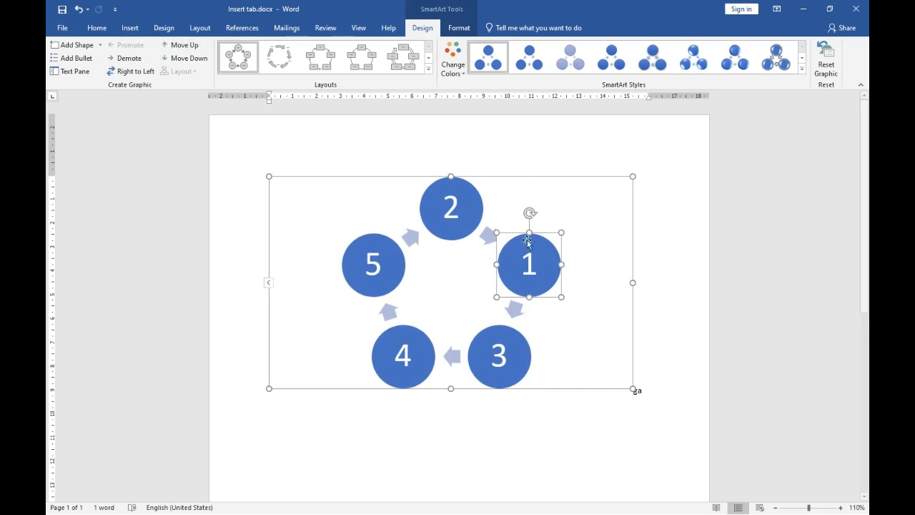
Step: Move circle 3 one position down the cycle order, after circle 4
{"action": "left_click", "coordinate": [533, 266]}
{"action": "left_click", "coordinate": [511, 351]}
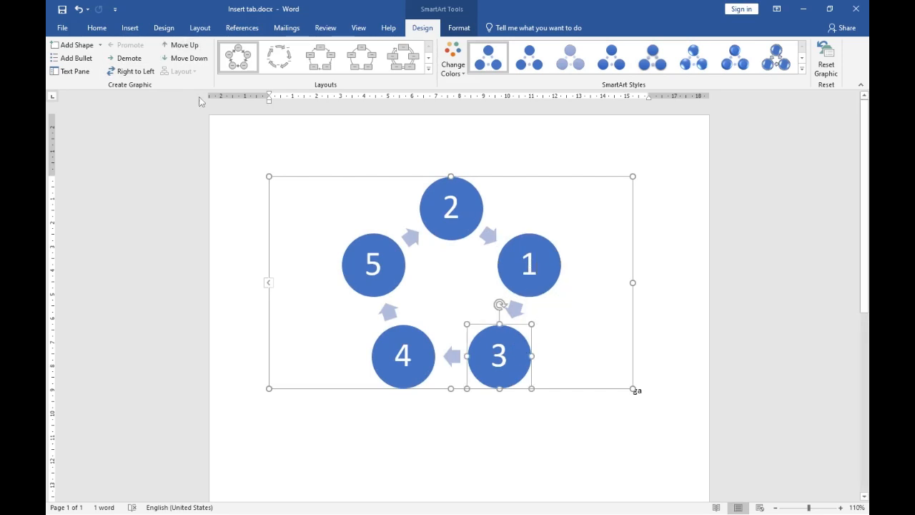
{"action": "left_click", "coordinate": [202, 63]}
Step: Demote circle 3 one level, and promote it back to its own circle
{"action": "left_click", "coordinate": [129, 58]}
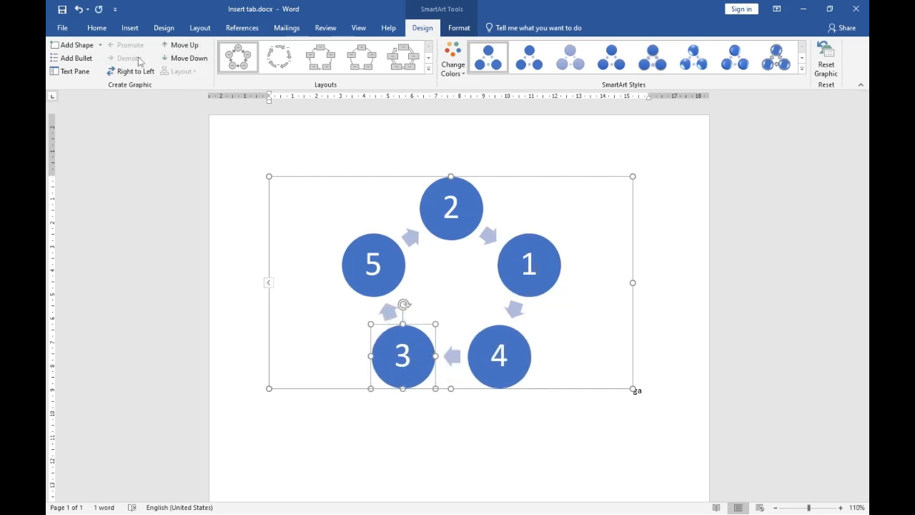
{"action": "left_click", "coordinate": [125, 45]}
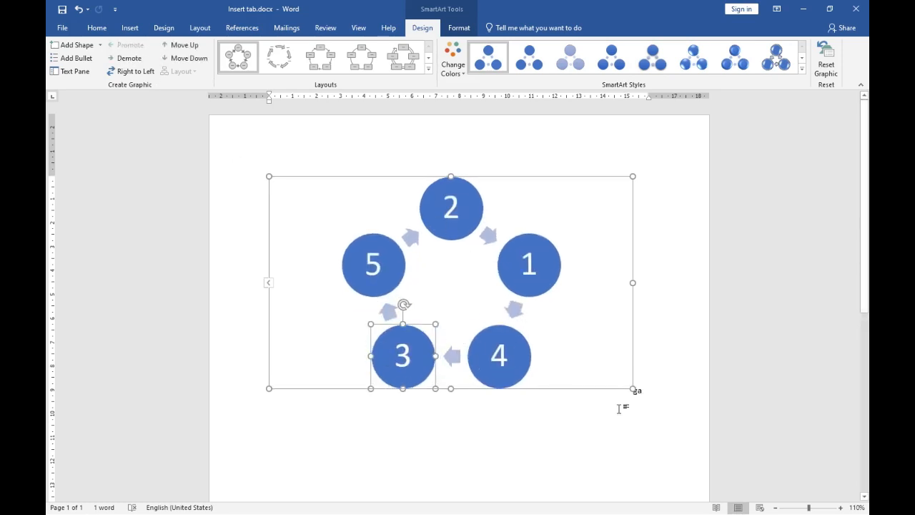
Step: Switch the SmartArt graphic to the Basic Pie layout, and change it to the Gear layout
{"action": "left_click", "coordinate": [428, 68]}
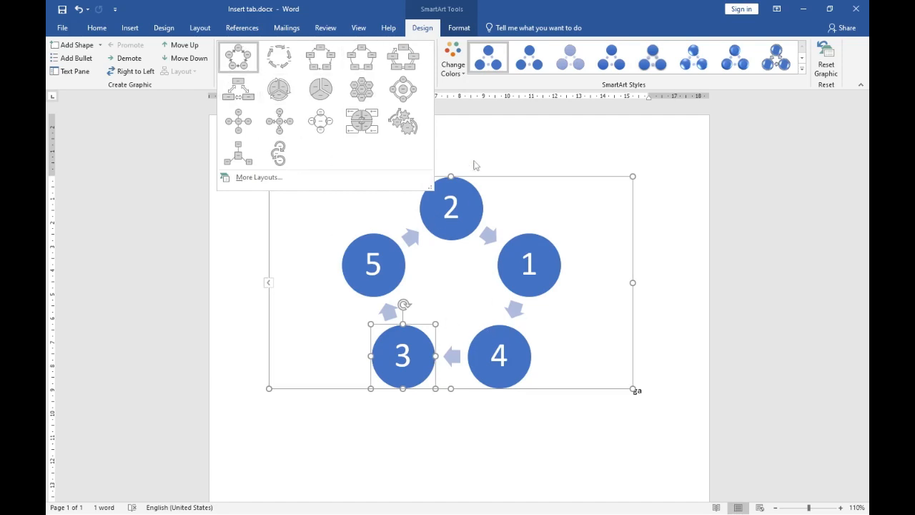
{"action": "left_click", "coordinate": [321, 96]}
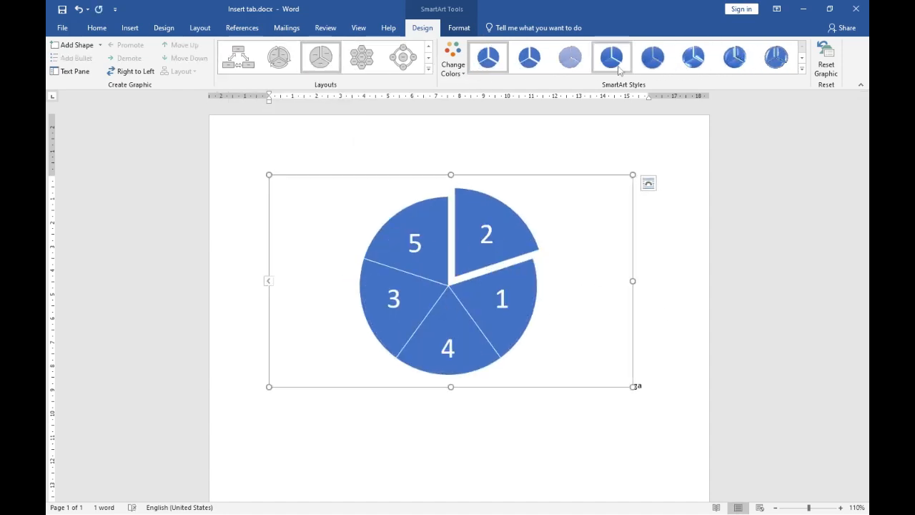
{"action": "left_click", "coordinate": [428, 69]}
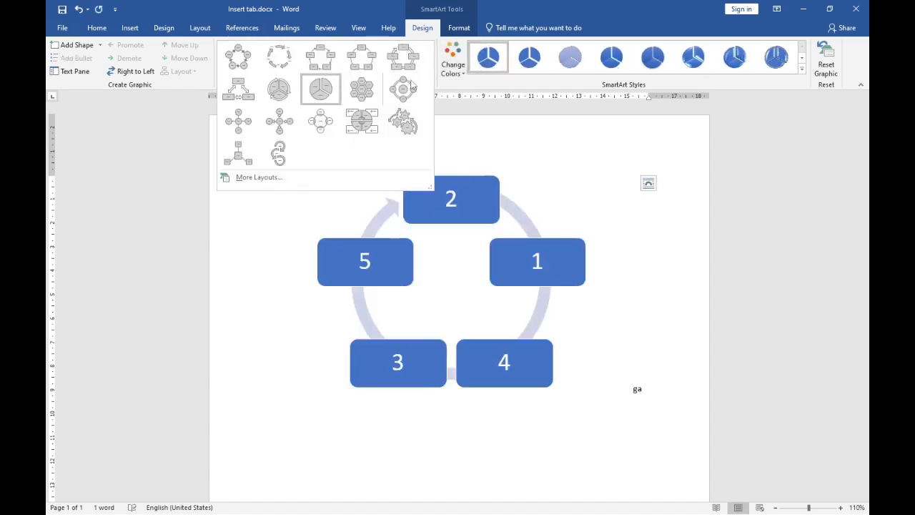
{"action": "left_click", "coordinate": [405, 124]}
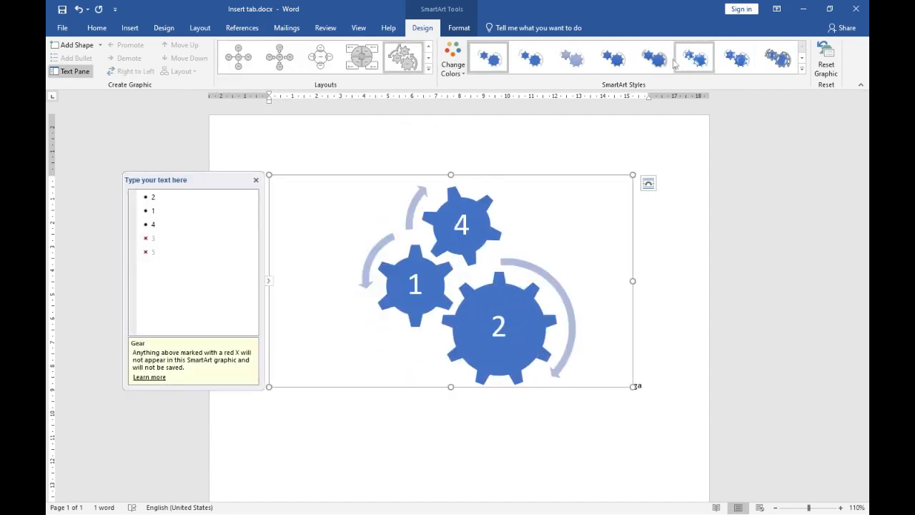
Step: Return the SmartArt graphic to the Basic Pie layout, and switch it to Cycle Matrix
{"action": "left_click", "coordinate": [428, 69]}
{"action": "left_click", "coordinate": [321, 103]}
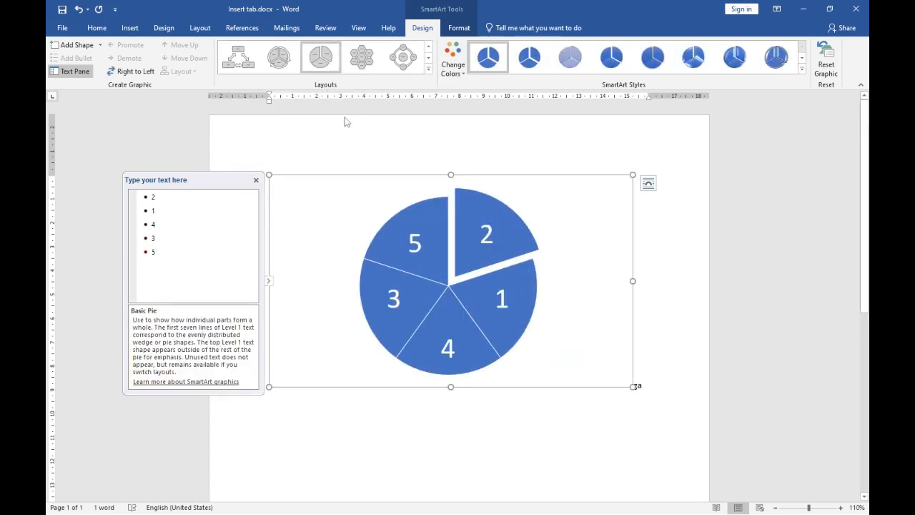
{"action": "left_click", "coordinate": [428, 68]}
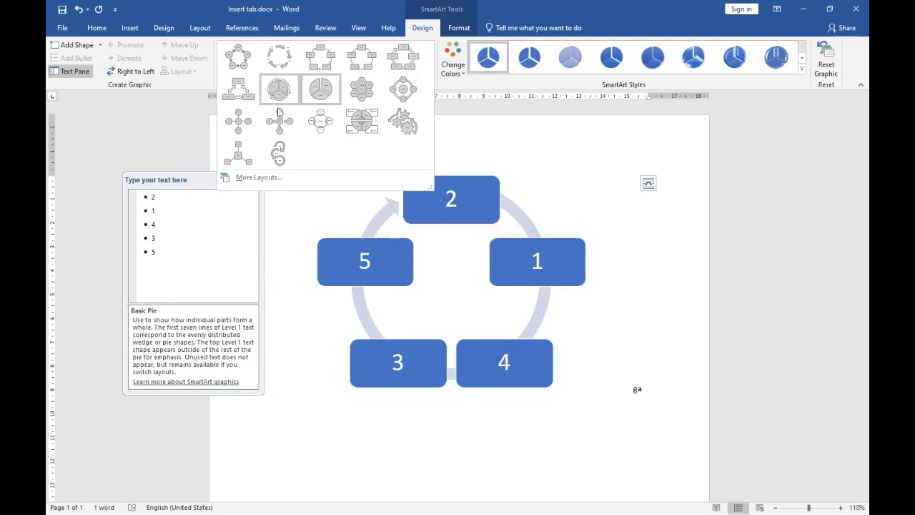
{"action": "left_click", "coordinate": [361, 120]}
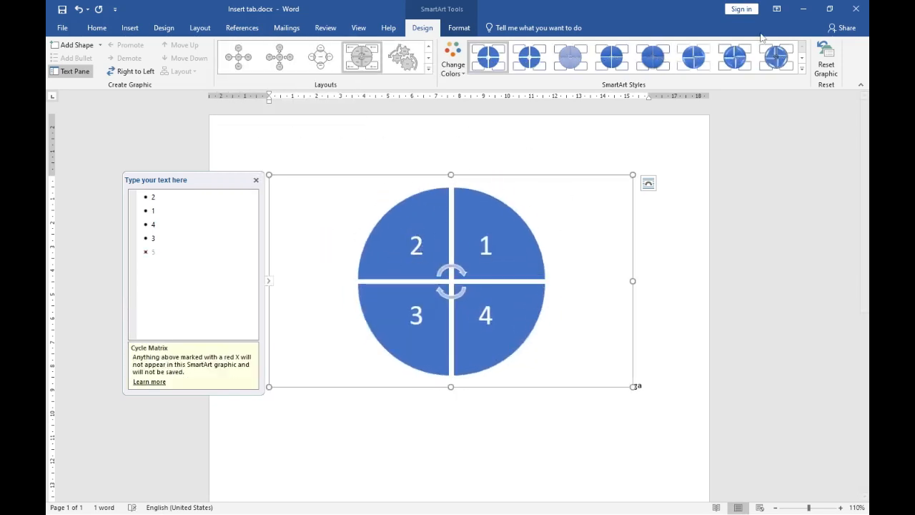
Step: Apply the tilted last 3-D style to the cycle matrix, and replace it with the last Best Match for Document style
{"action": "left_click", "coordinate": [801, 70]}
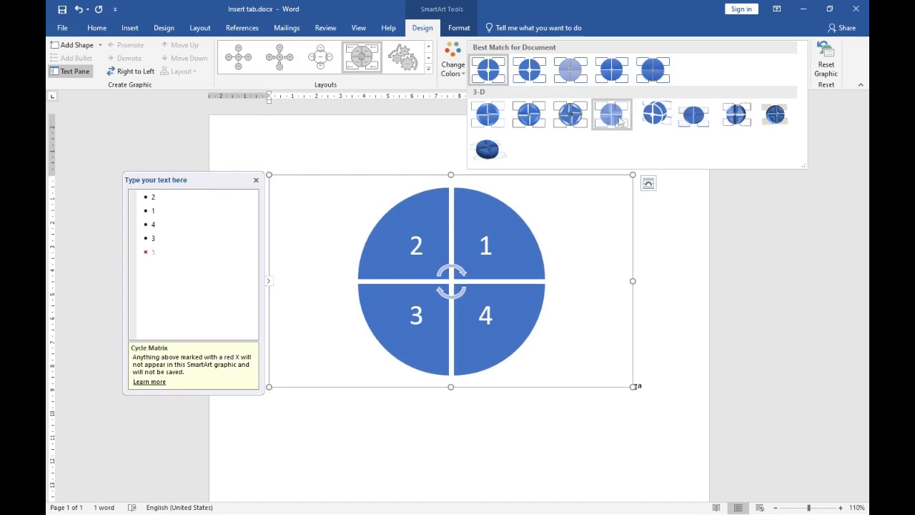
{"action": "left_click", "coordinate": [488, 148]}
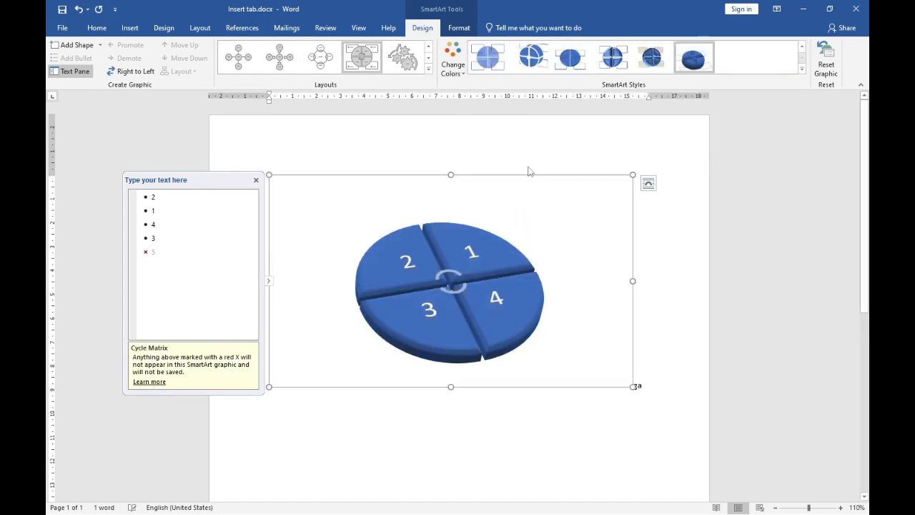
{"action": "left_click", "coordinate": [801, 70]}
{"action": "left_click", "coordinate": [664, 70]}
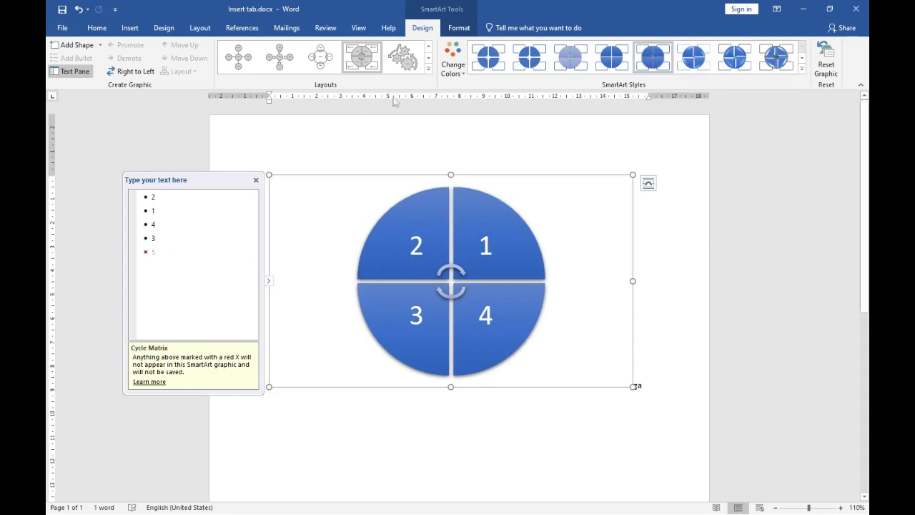
Step: Try the Diverging Radial layout on the SmartArt graphic, and change it to Basic Cycle
{"action": "left_click", "coordinate": [280, 59]}
{"action": "scroll", "coordinate": [486, 243], "scroll_direction": "down", "scroll_amount": 3}
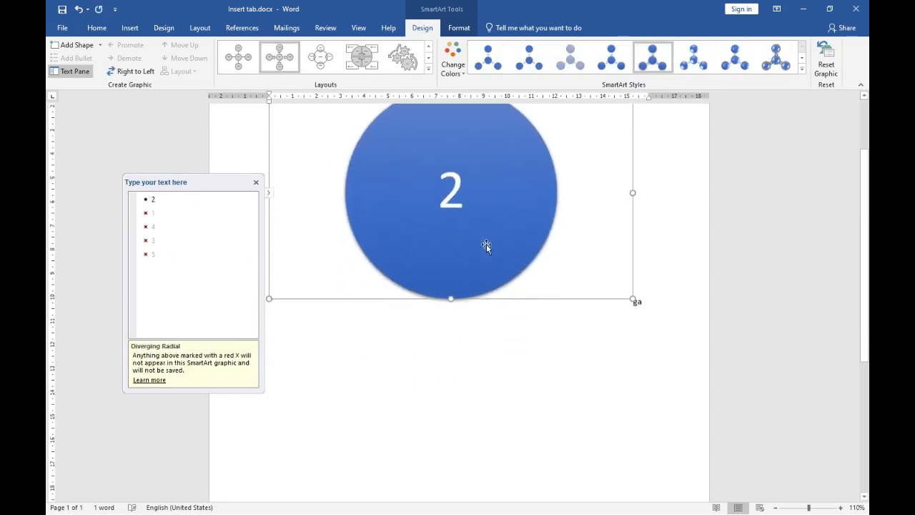
{"action": "scroll", "coordinate": [486, 243], "scroll_direction": "up", "scroll_amount": 3}
{"action": "left_click", "coordinate": [428, 69]}
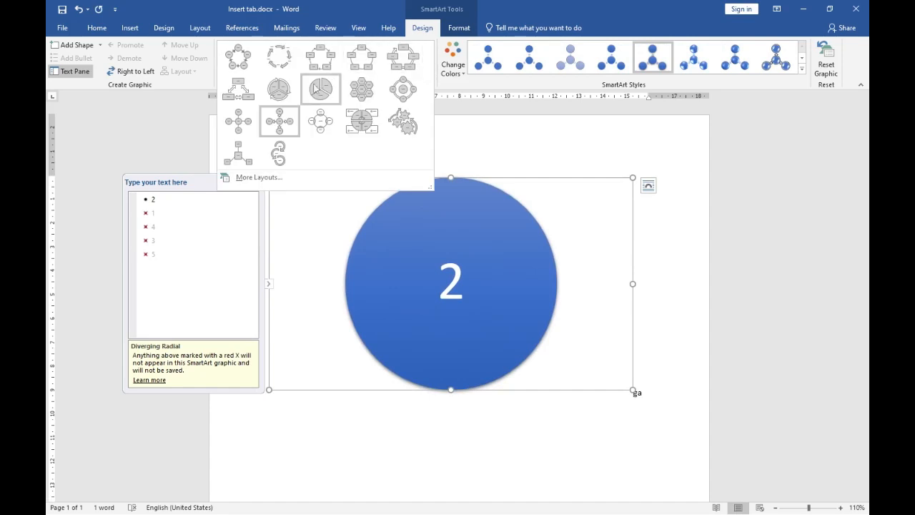
{"action": "left_click", "coordinate": [253, 65]}
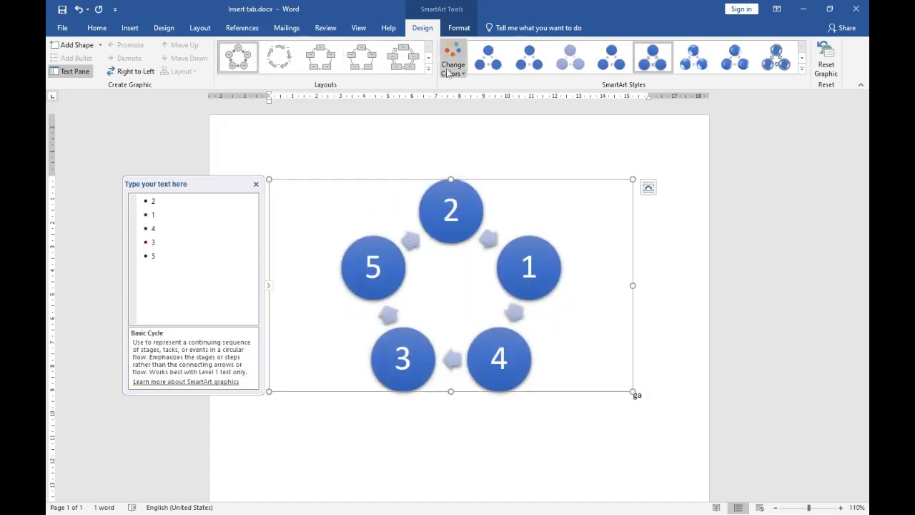
Step: Apply the glossy 3-D style with dark outlines to the basic cycle graphic
{"action": "left_click", "coordinate": [776, 58]}
{"action": "scroll", "coordinate": [526, 312], "scroll_direction": "down", "scroll_amount": 3}
{"action": "scroll", "coordinate": [527, 312], "scroll_direction": "up", "scroll_amount": 2}
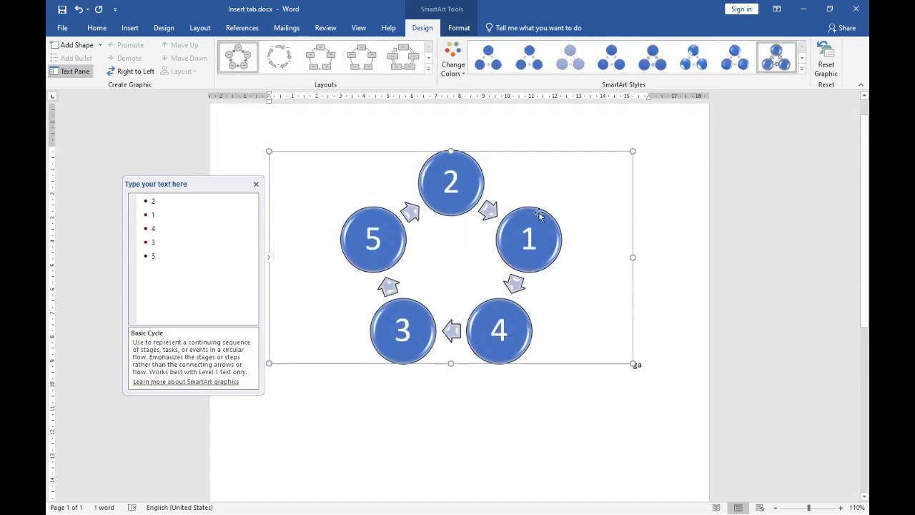
Step: Close the SmartArt text pane and delete the cycle graphic from the document
{"action": "left_click", "coordinate": [459, 28]}
{"action": "left_click", "coordinate": [422, 28]}
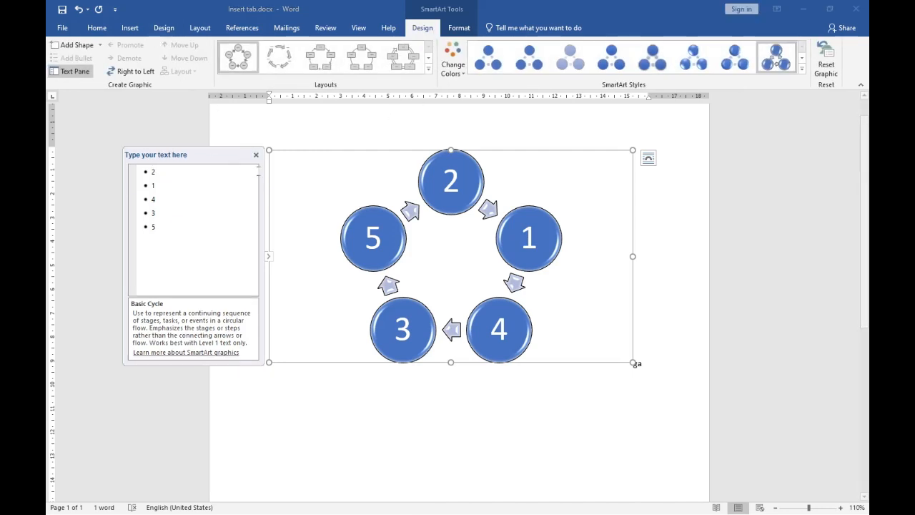
{"action": "left_click", "coordinate": [255, 155]}
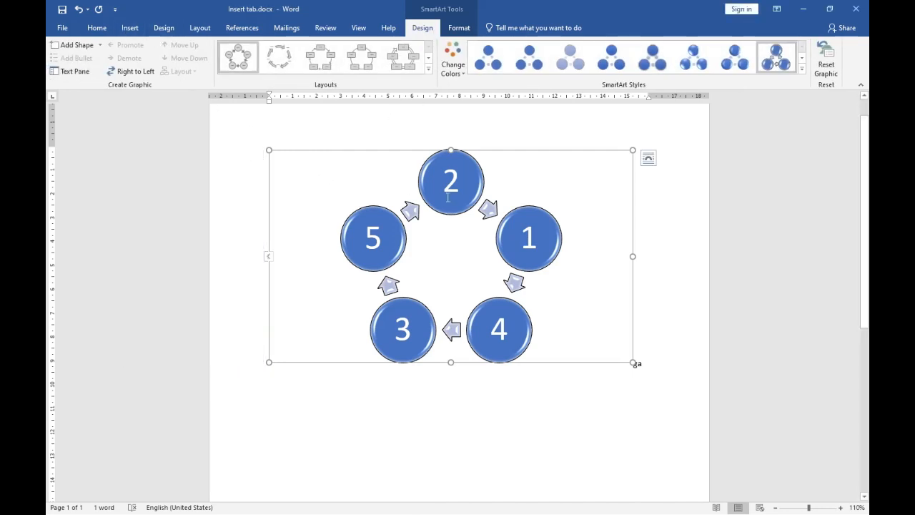
{"action": "key", "text": "Delete"}
Step: Compare the Line, Pie and Column chart types, and insert a basic Pie chart into the document
{"action": "left_click", "coordinate": [129, 28]}
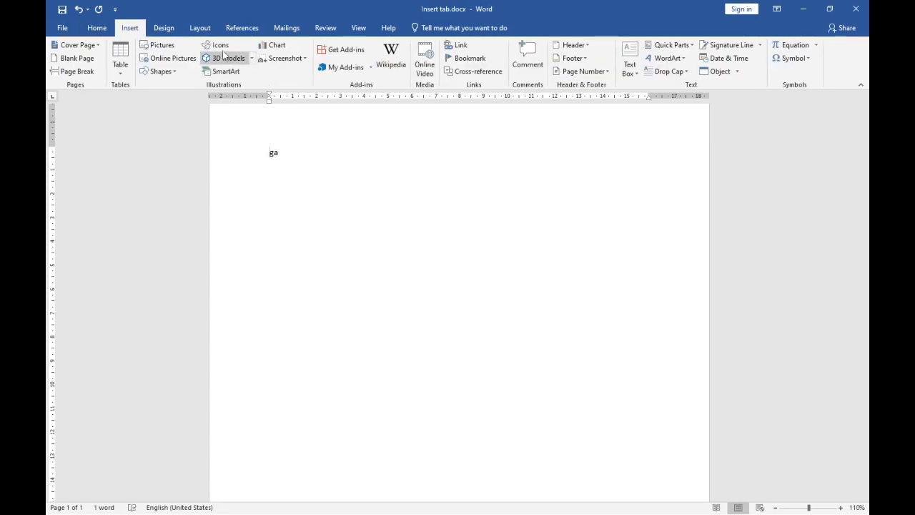
{"action": "left_click", "coordinate": [277, 45]}
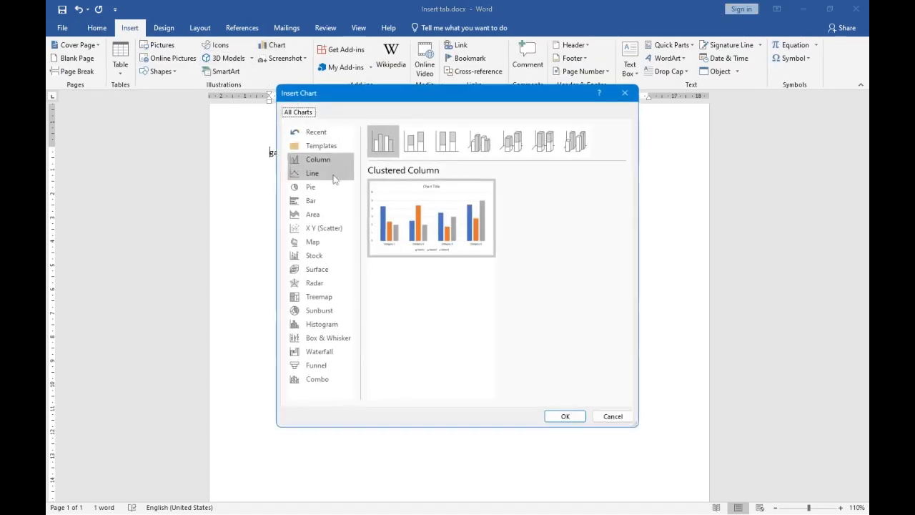
{"action": "left_click", "coordinate": [311, 174]}
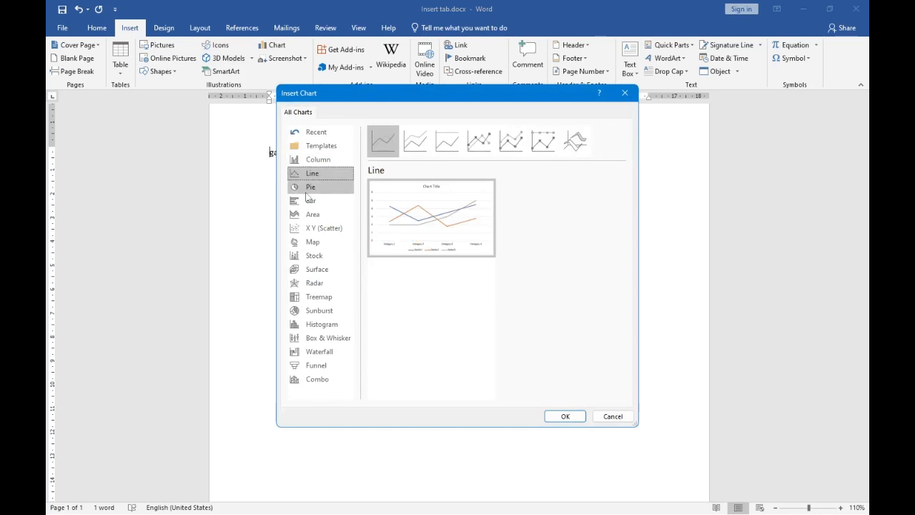
{"action": "left_click", "coordinate": [313, 186]}
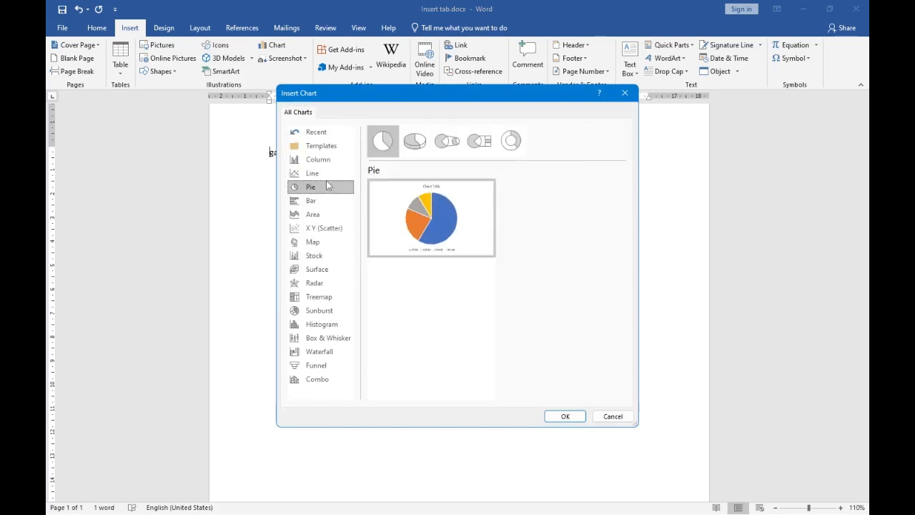
{"action": "left_click", "coordinate": [323, 175]}
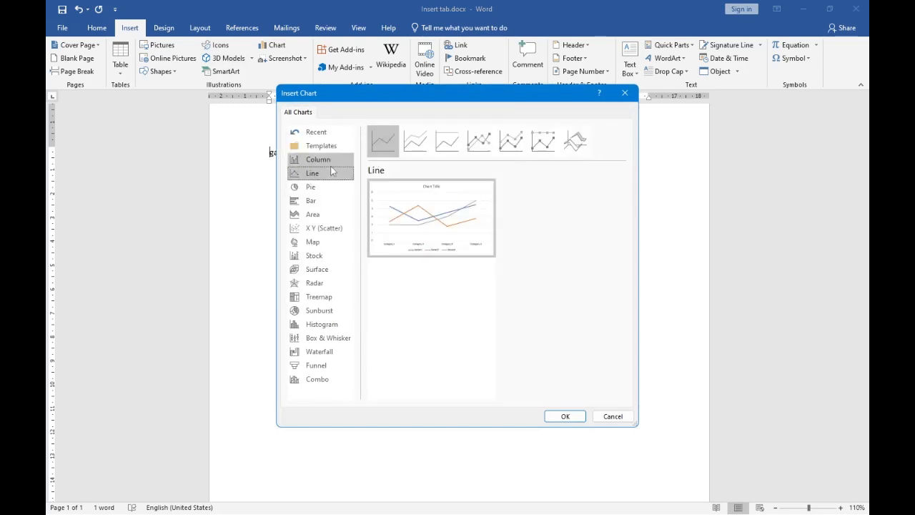
{"action": "left_click", "coordinate": [330, 160]}
{"action": "left_click", "coordinate": [330, 189]}
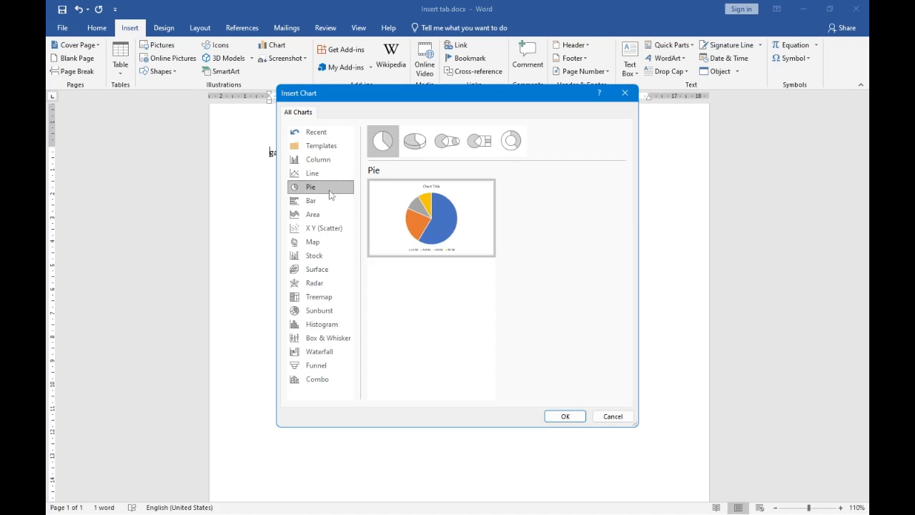
{"action": "mouse_move", "coordinate": [445, 242]}
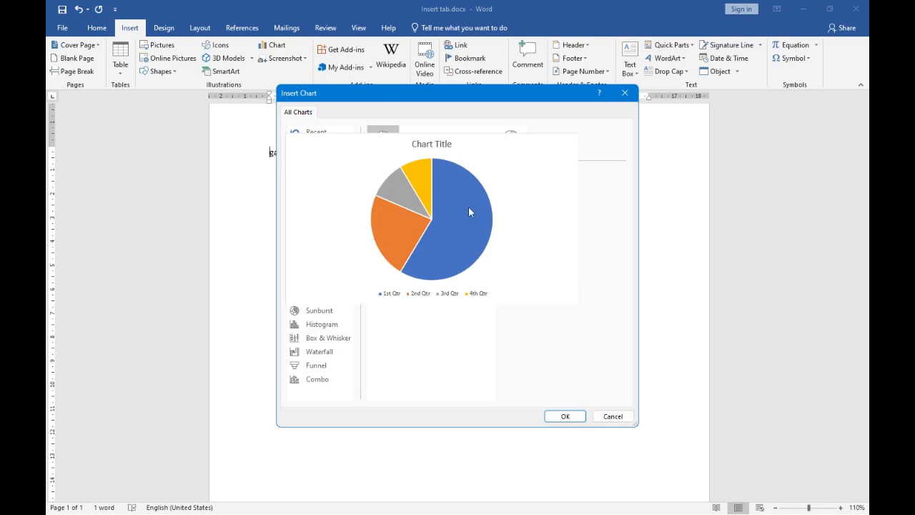
{"action": "left_click", "coordinate": [564, 419]}
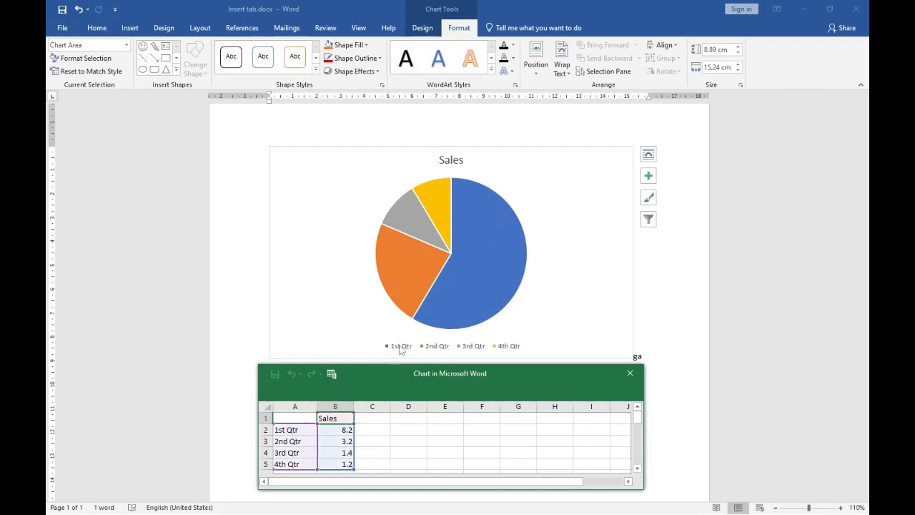
Step: Set the pie chart's Sales data to 10 for 1st Qtr, 20 for 2nd Qtr, 50 for 3rd Qtr and 100 for 4th Qtr
{"action": "scroll", "coordinate": [391, 351], "scroll_direction": "up", "scroll_amount": 1}
{"action": "scroll", "coordinate": [397, 347], "scroll_direction": "down", "scroll_amount": 1}
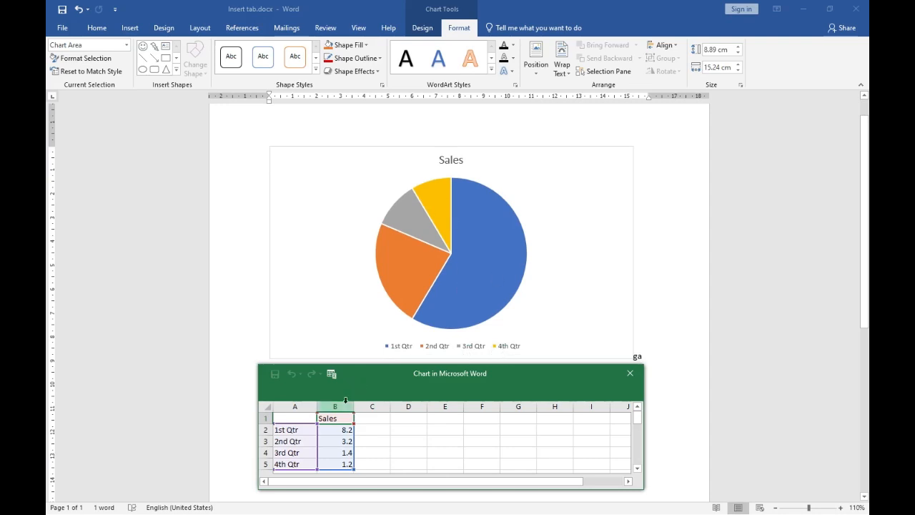
{"action": "type", "text": "10"}
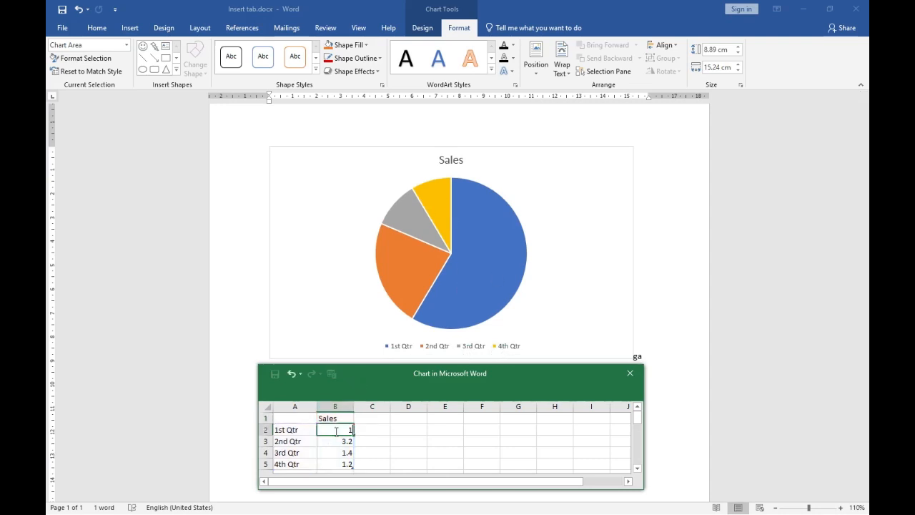
{"action": "key", "text": "Return"}
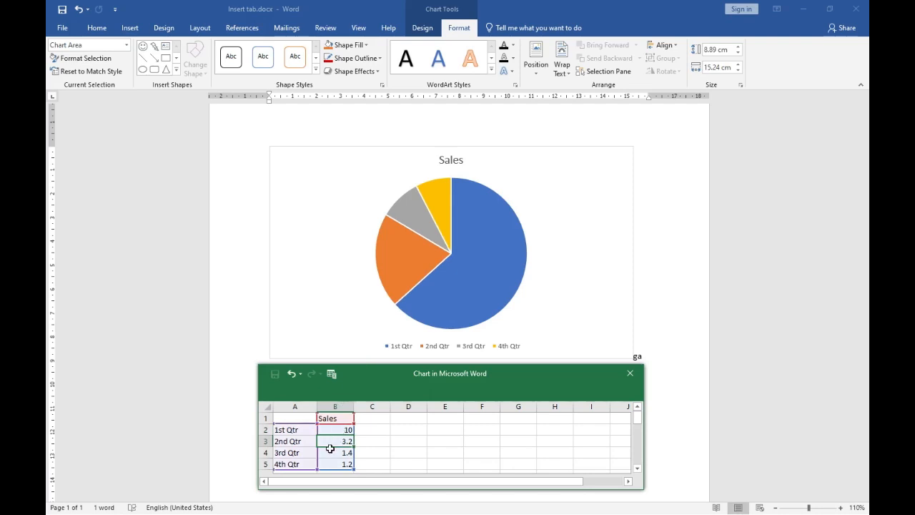
{"action": "type", "text": "20"}
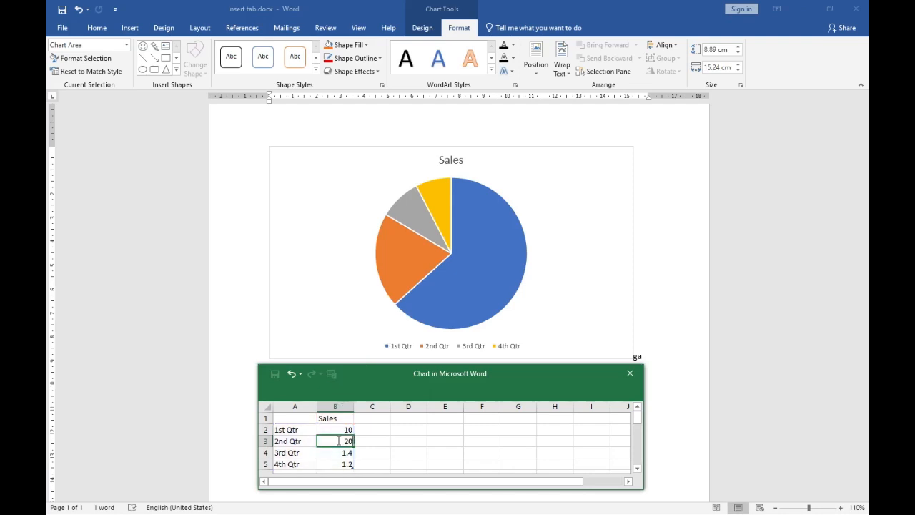
{"action": "key", "text": "Return"}
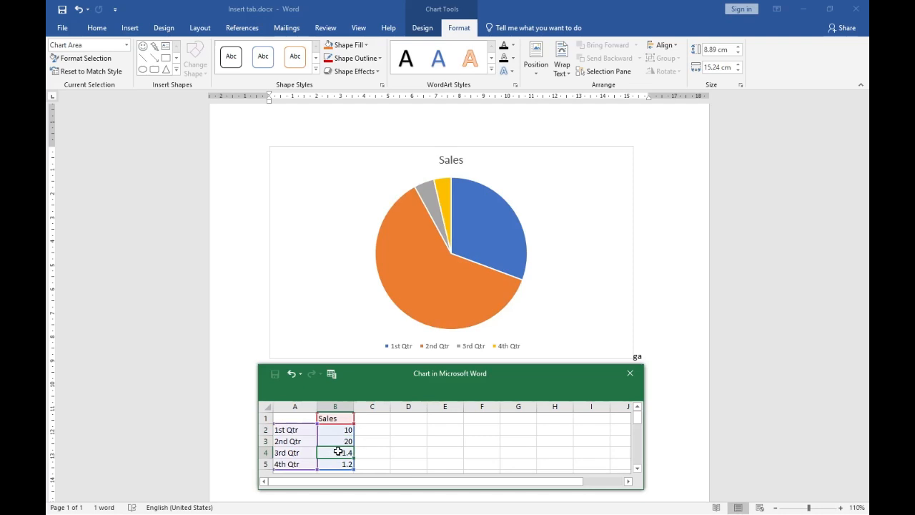
{"action": "type", "text": "50"}
{"action": "key", "text": "Return"}
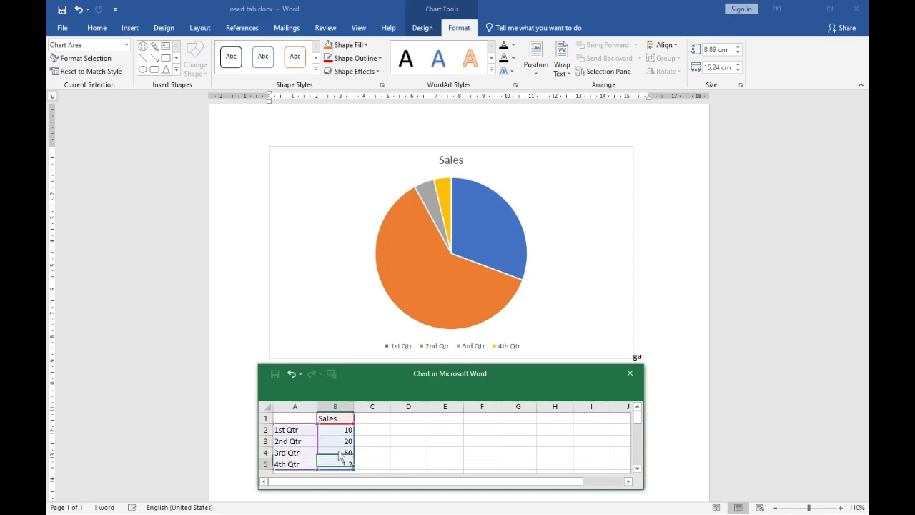
{"action": "mouse_move", "coordinate": [369, 501]}
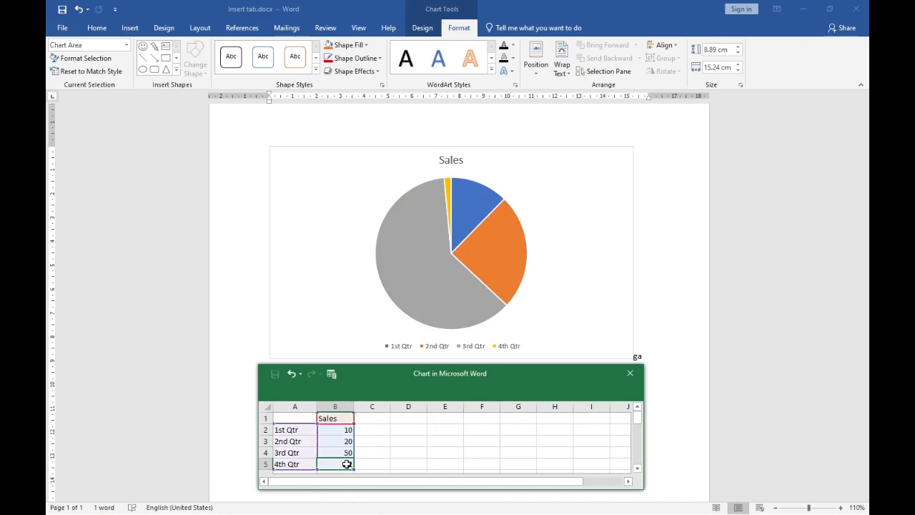
{"action": "type", "text": "100"}
{"action": "key", "text": "Return"}
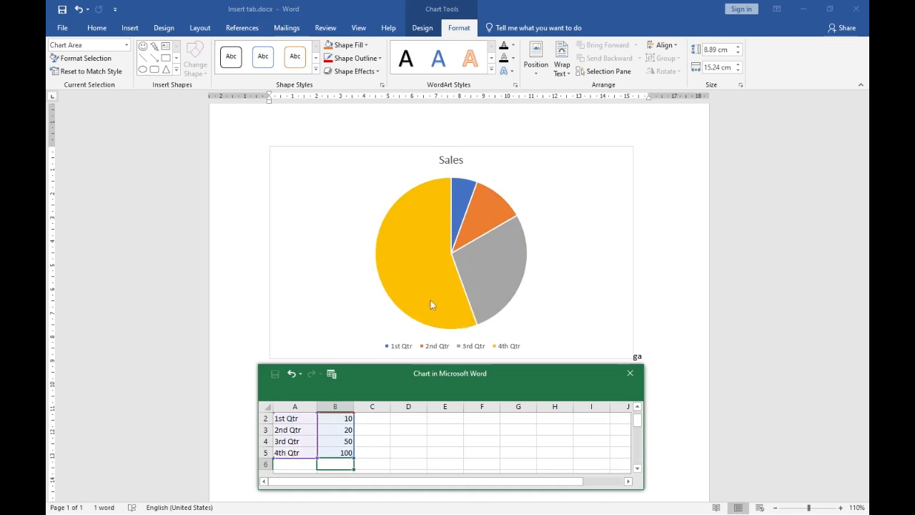
Step: Replace the pie chart's title text with "YOUTUBE"
{"action": "left_click", "coordinate": [98, 60]}
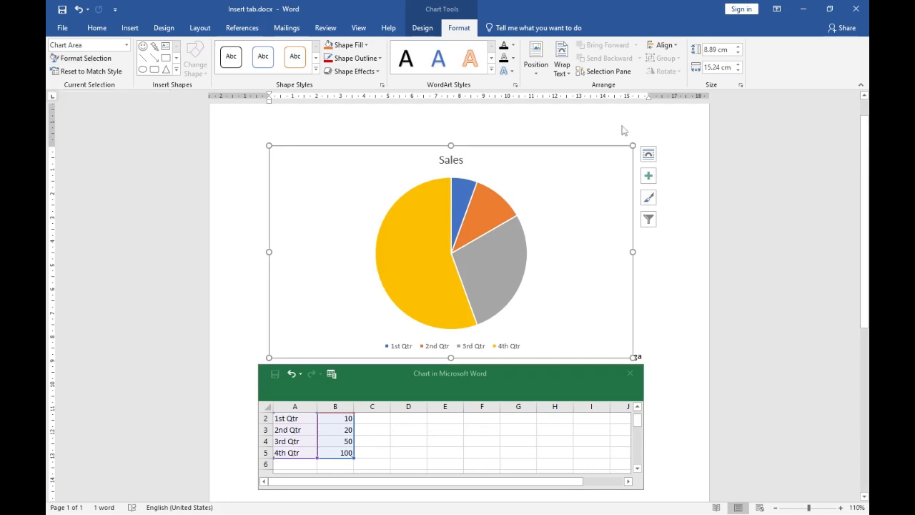
{"action": "left_click", "coordinate": [649, 183]}
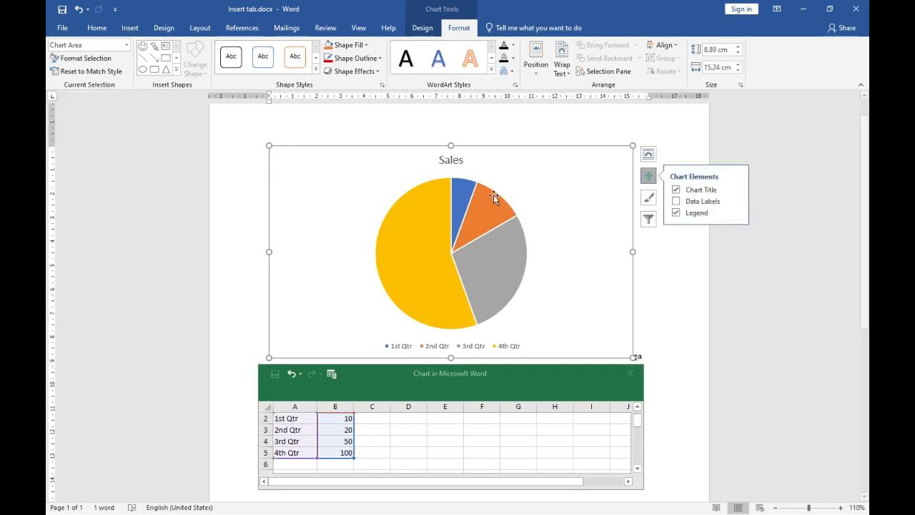
{"action": "left_click", "coordinate": [455, 159]}
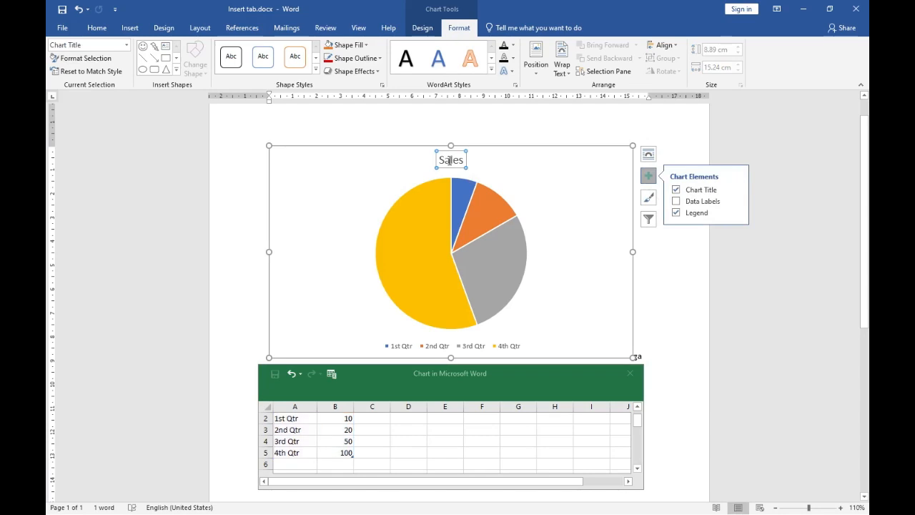
{"action": "left_click", "coordinate": [449, 159]}
{"action": "double_click", "coordinate": [450, 159]}
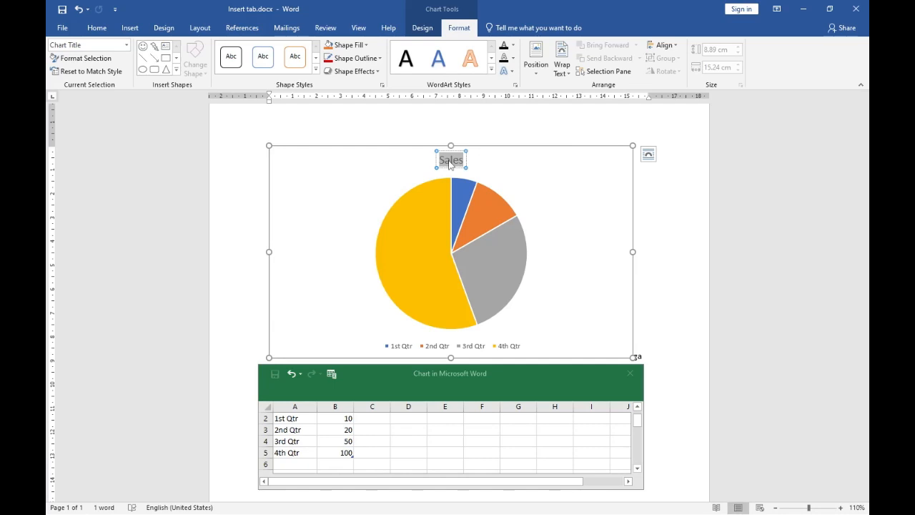
{"action": "type", "text": "YOUTUBE"}
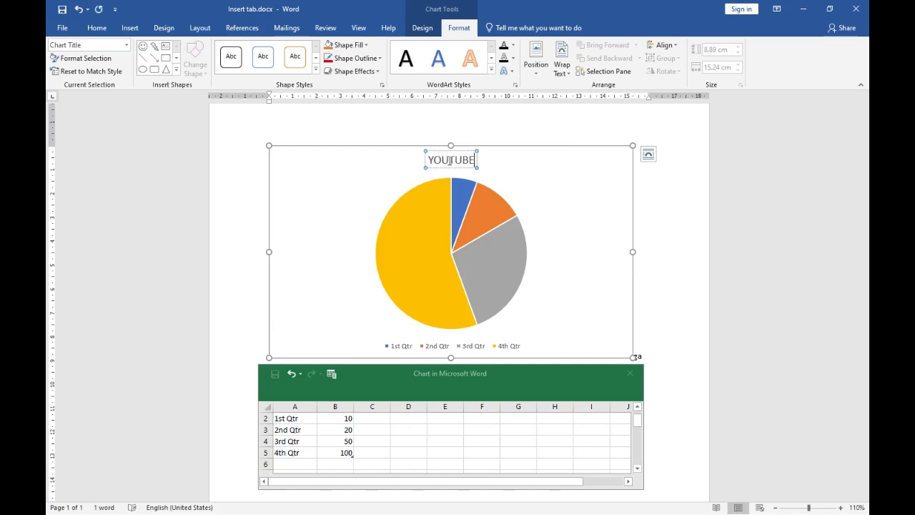
{"action": "key", "text": "Return"}
{"action": "key", "text": "BackSpace"}
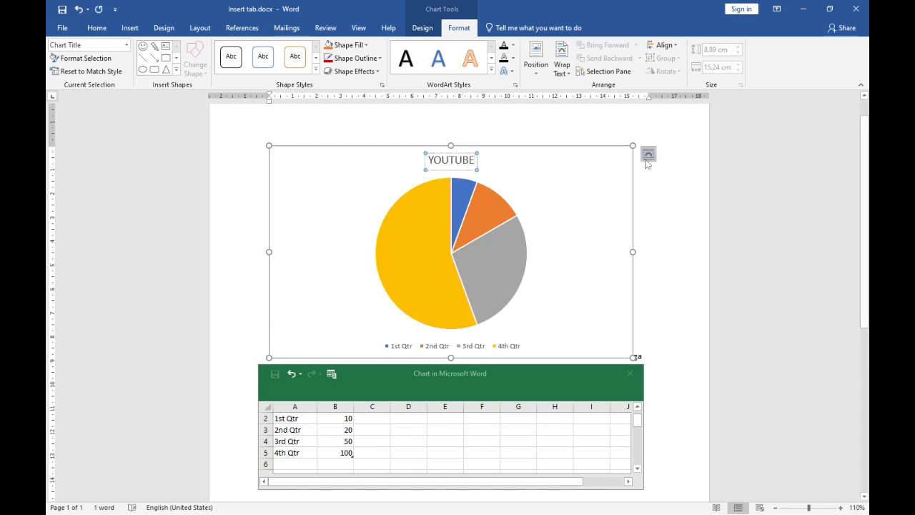
{"action": "left_click", "coordinate": [536, 183]}
Step: Review the chart's text-wrapping layout options and browse the available chart styles
{"action": "left_click", "coordinate": [648, 155]}
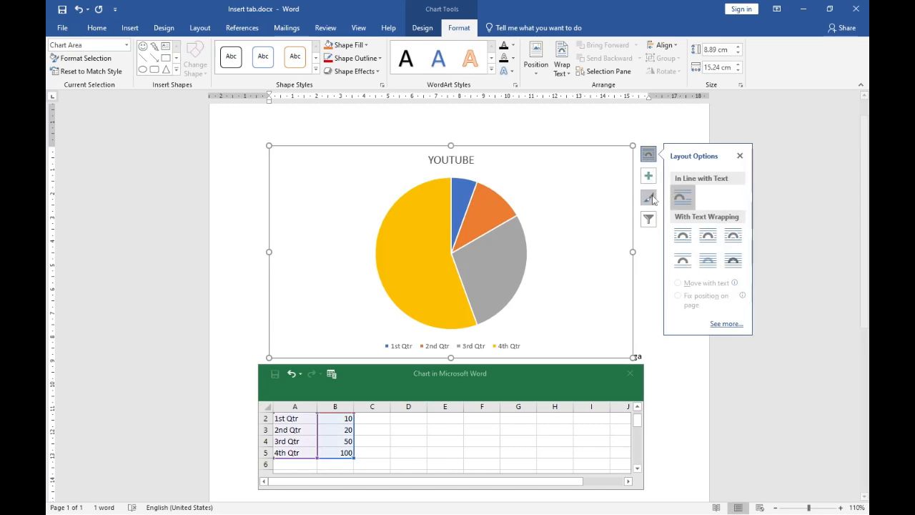
{"action": "left_click", "coordinate": [648, 197]}
{"action": "scroll", "coordinate": [756, 371], "scroll_direction": "down", "scroll_amount": 7}
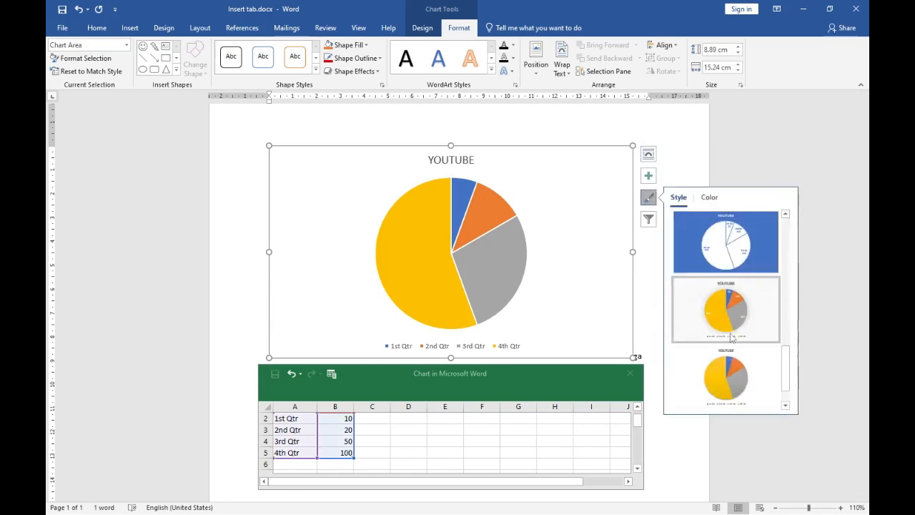
{"action": "scroll", "coordinate": [733, 336], "scroll_direction": "up", "scroll_amount": 7}
{"action": "left_click", "coordinate": [423, 28]}
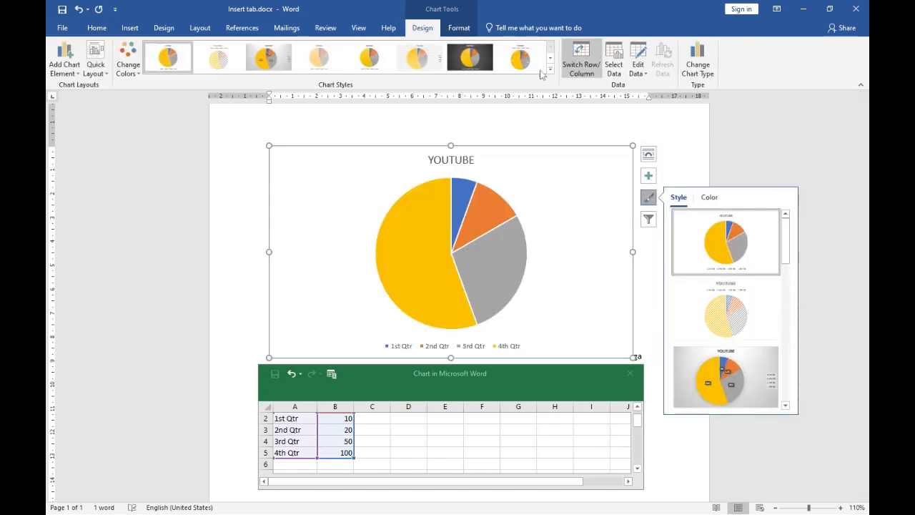
Step: Review the chart filter's values and names for the series and categories, leaving all categories included
{"action": "left_click", "coordinate": [648, 219]}
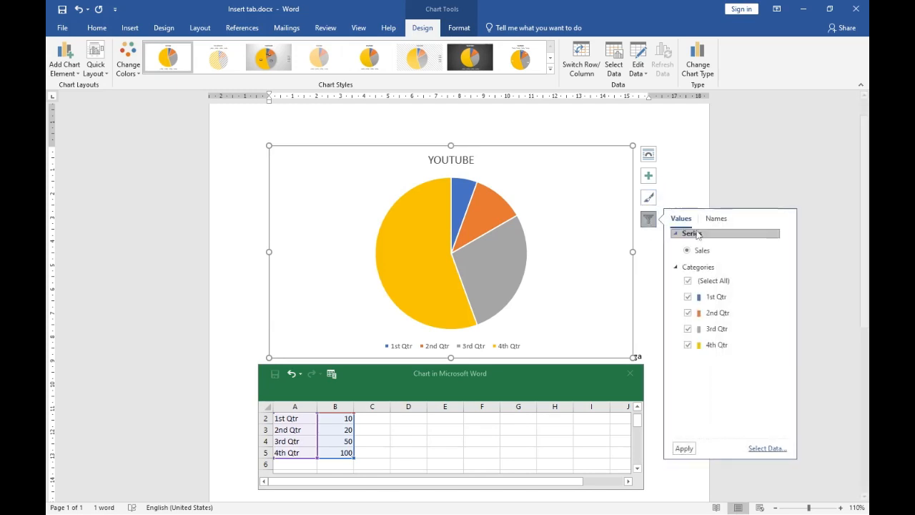
{"action": "left_click", "coordinate": [688, 282]}
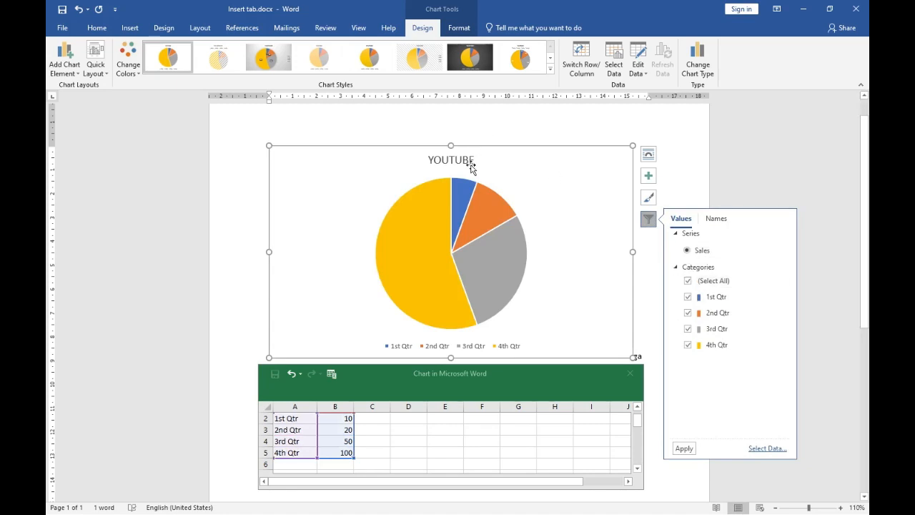
{"action": "left_click", "coordinate": [715, 217]}
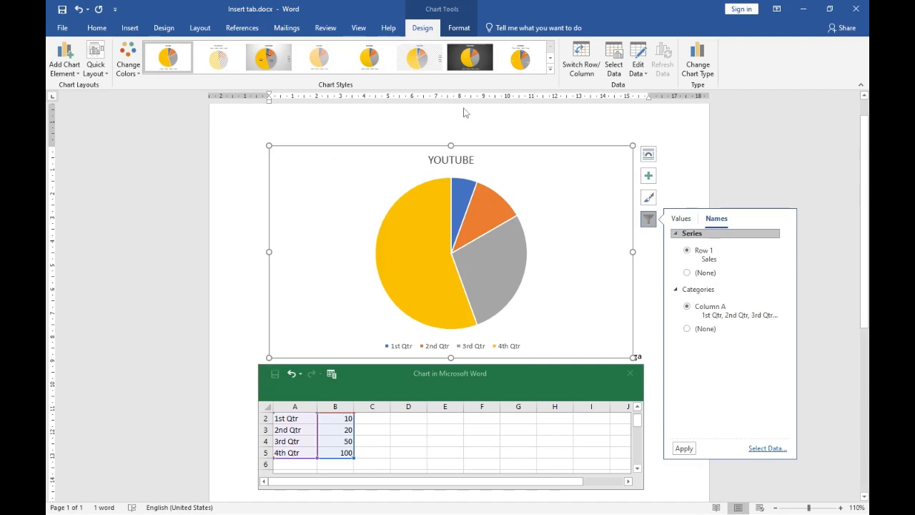
{"action": "left_click", "coordinate": [502, 114]}
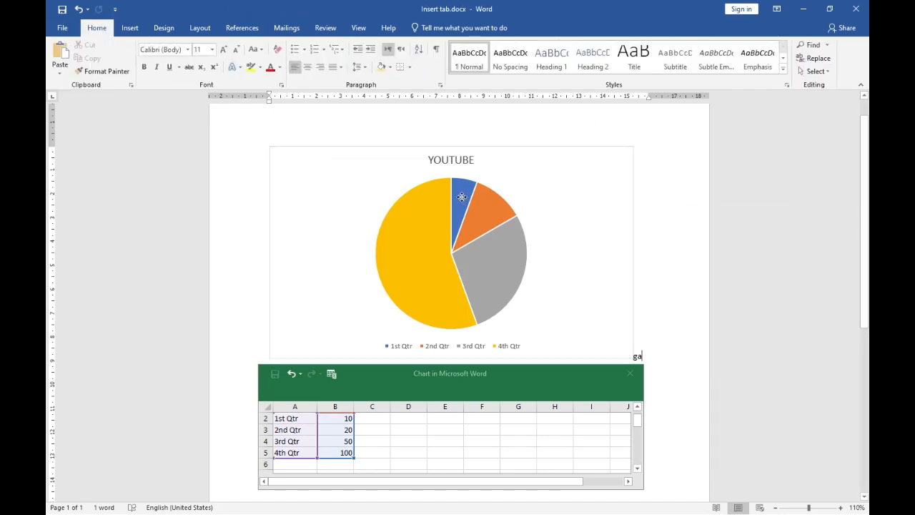
Step: Apply the solid blue chart style with white slices, and look through the legend placement options
{"action": "left_click", "coordinate": [550, 68]}
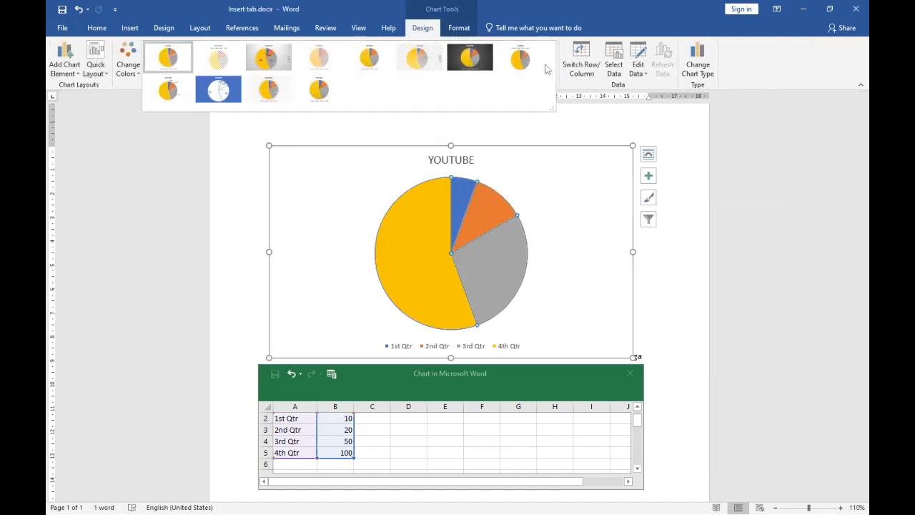
{"action": "left_click", "coordinate": [218, 89]}
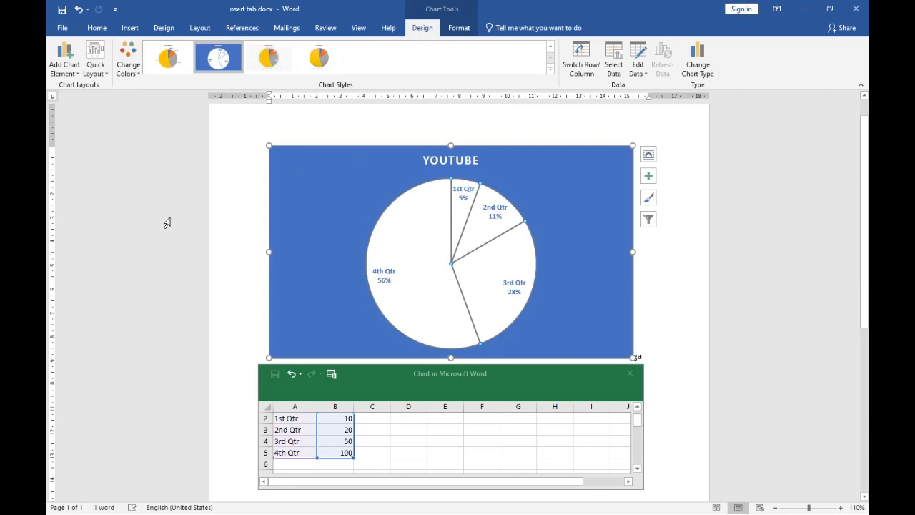
{"action": "left_click", "coordinate": [64, 68]}
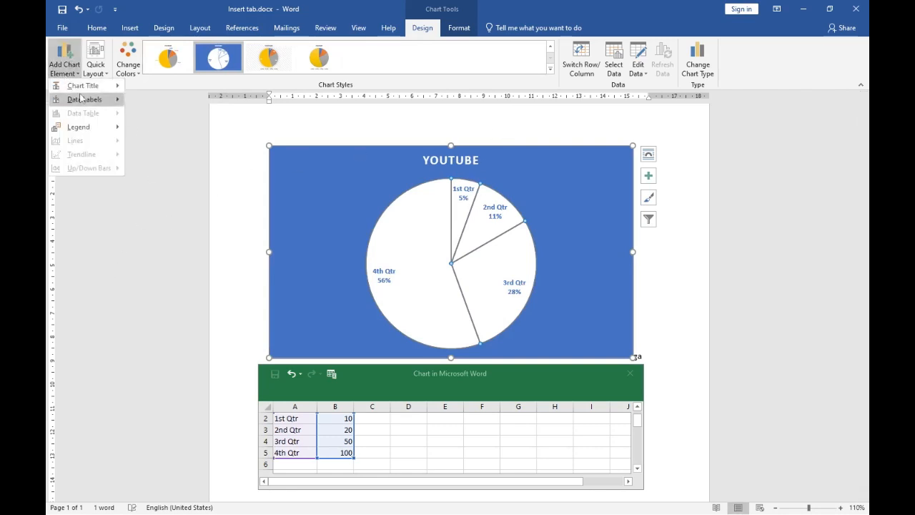
{"action": "mouse_move", "coordinate": [87, 91]}
{"action": "mouse_move", "coordinate": [101, 129]}
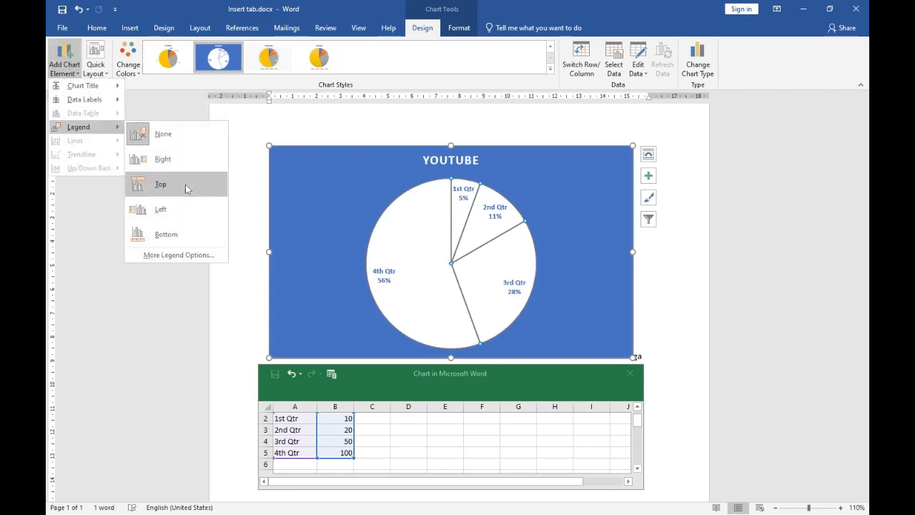
Step: Preview the chart color palettes, and apply the dark gradient chart style to the pie chart
{"action": "left_click", "coordinate": [129, 67]}
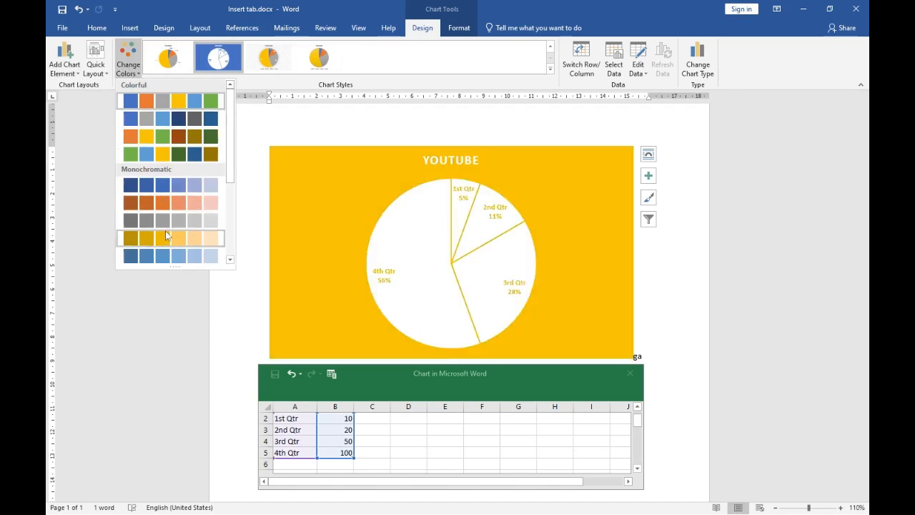
{"action": "left_click", "coordinate": [180, 60]}
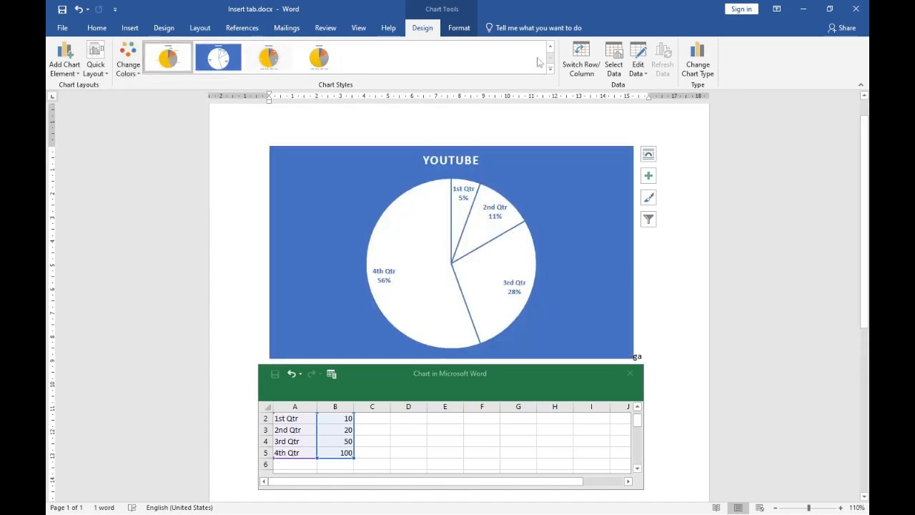
{"action": "left_click", "coordinate": [550, 50]}
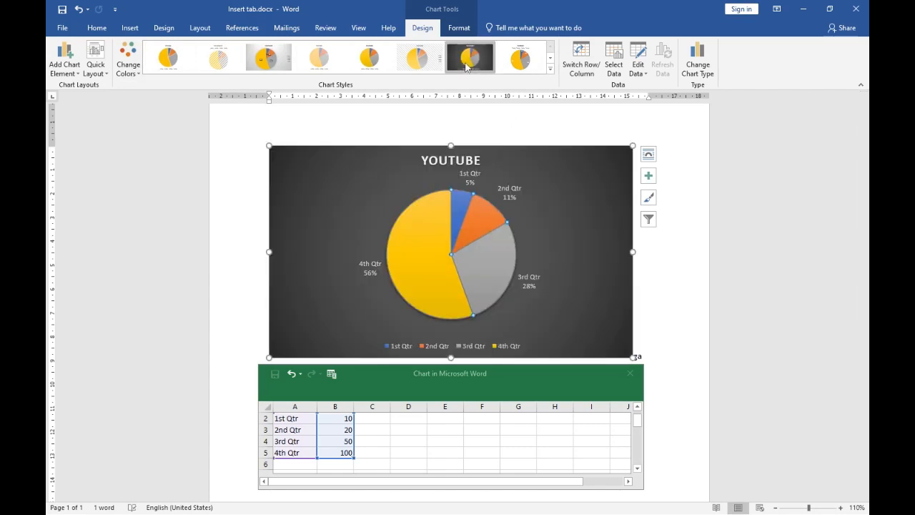
{"action": "left_click", "coordinate": [466, 67]}
Step: Change the chart colors to the second Colorful palette with blue, gray, light blue and navy
{"action": "left_click", "coordinate": [128, 61]}
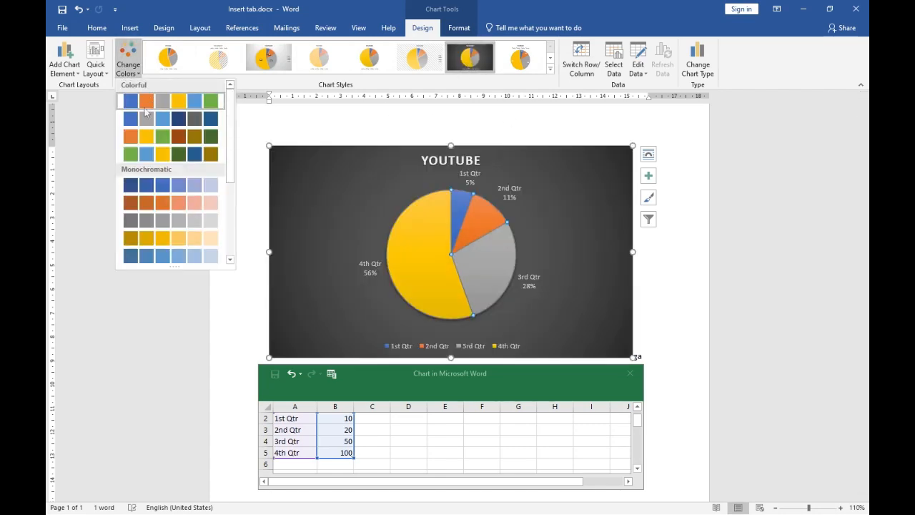
{"action": "scroll", "coordinate": [175, 136], "scroll_direction": "down", "scroll_amount": 5}
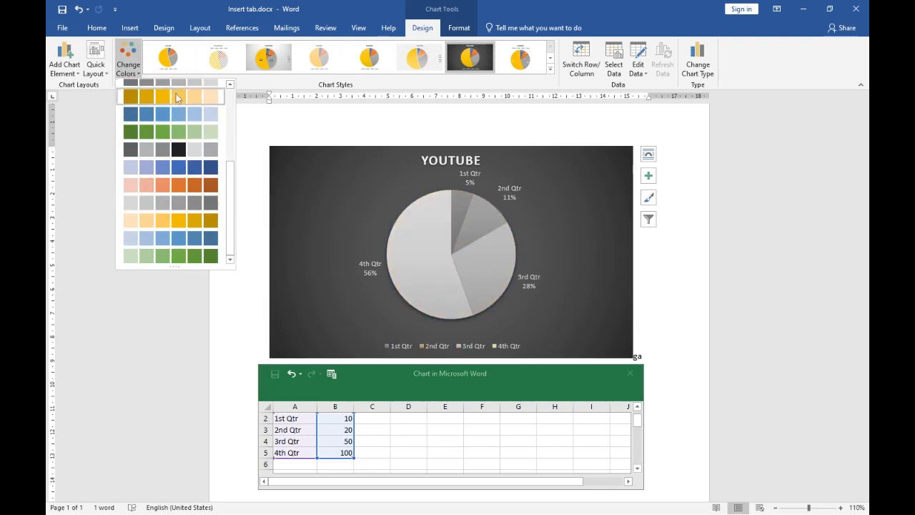
{"action": "scroll", "coordinate": [179, 118], "scroll_direction": "up", "scroll_amount": 5}
{"action": "left_click", "coordinate": [182, 122]}
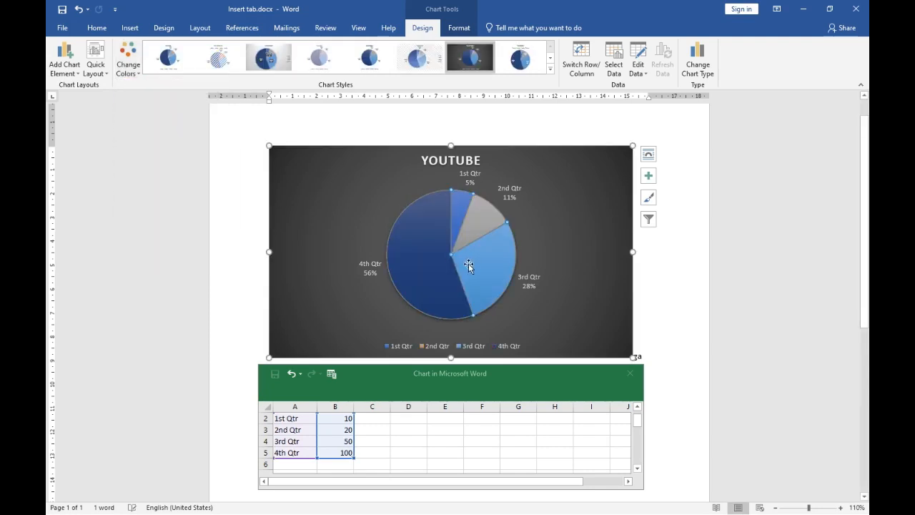
Step: Select the 4th Qtr slice and preview the quick layouts for the pie chart
{"action": "left_click", "coordinate": [409, 220]}
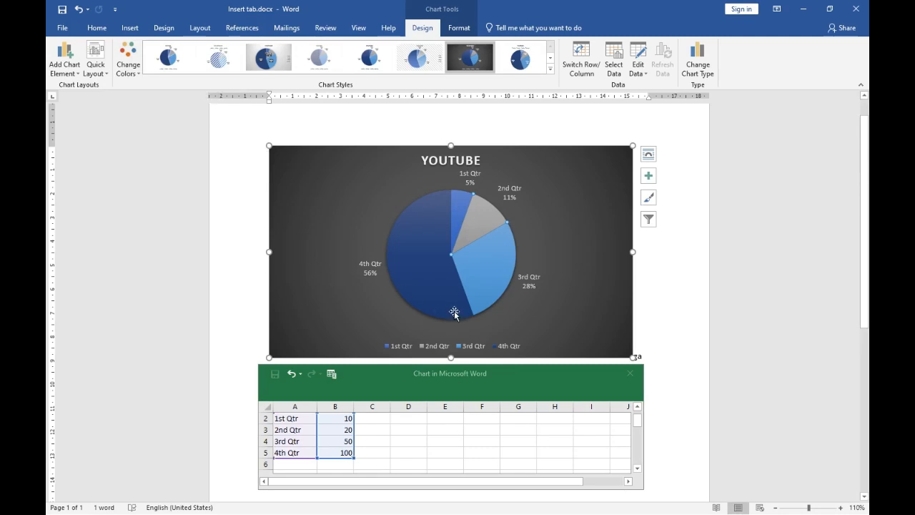
{"action": "left_click", "coordinate": [419, 246]}
{"action": "left_click", "coordinate": [94, 72]}
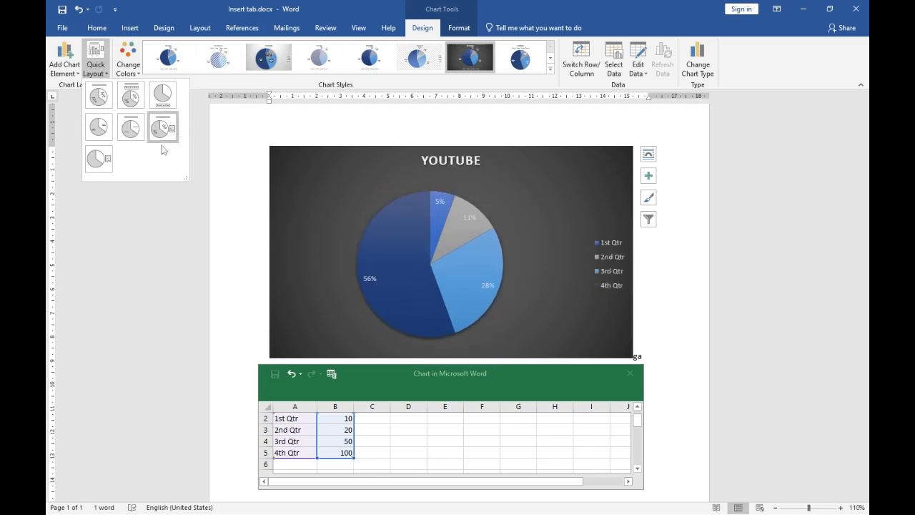
Step: Delete the "YOUTUBE" title from the pie chart
{"action": "left_click", "coordinate": [60, 73]}
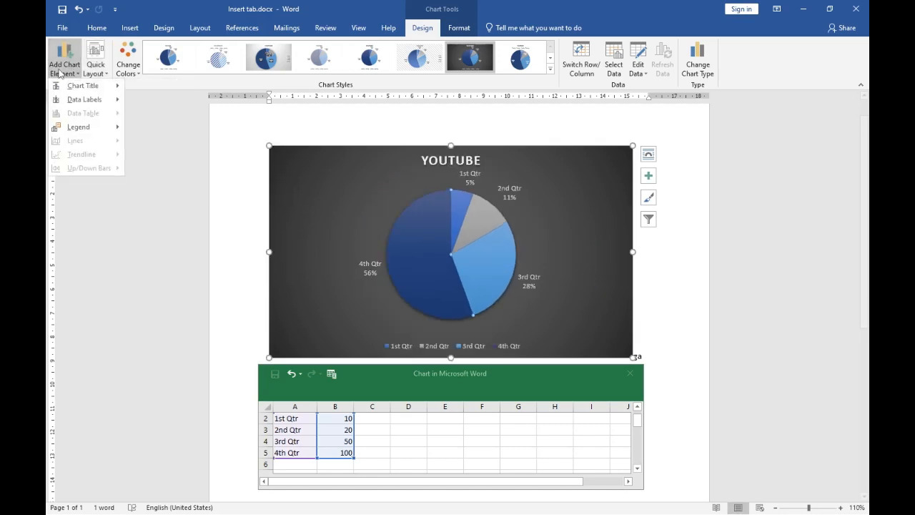
{"action": "left_click", "coordinate": [484, 163]}
{"action": "left_click", "coordinate": [483, 163]}
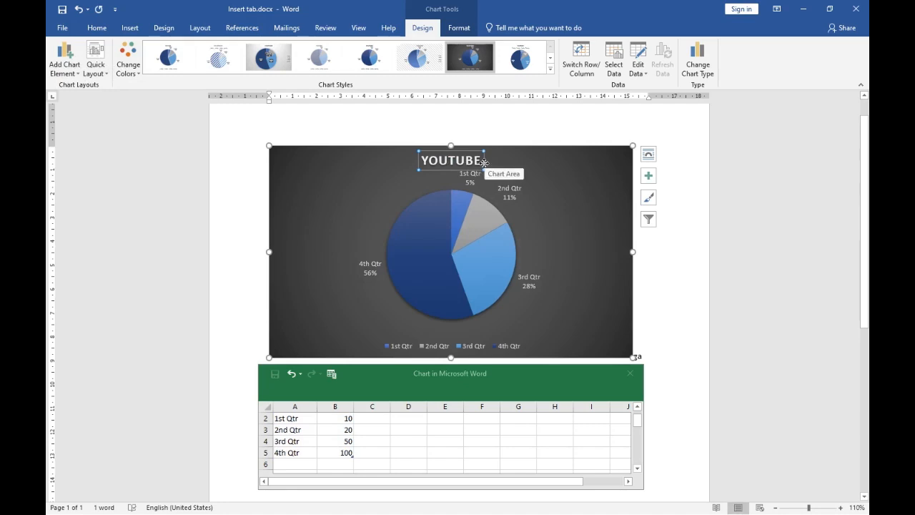
{"action": "key", "text": "Delete"}
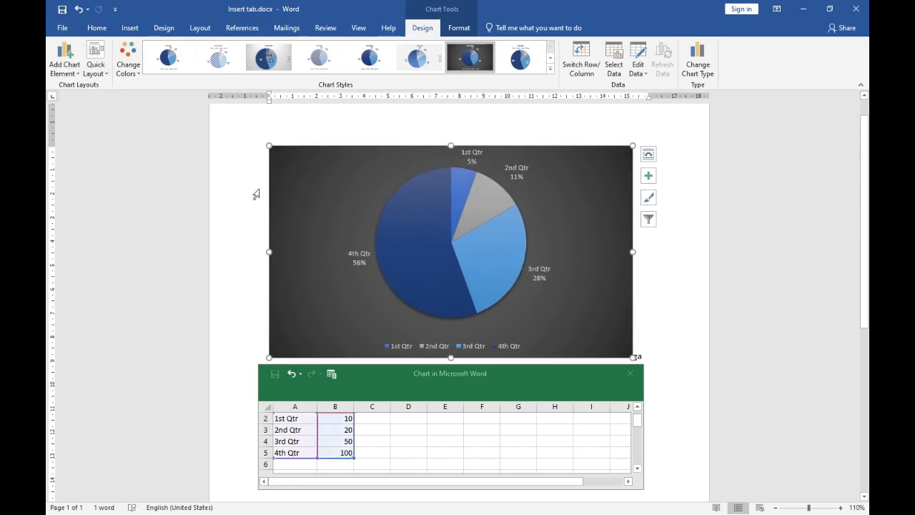
Step: Add a chart title with the Above Chart option and replace its text with "asdsa"
{"action": "left_click", "coordinate": [65, 68]}
{"action": "mouse_move", "coordinate": [84, 91]}
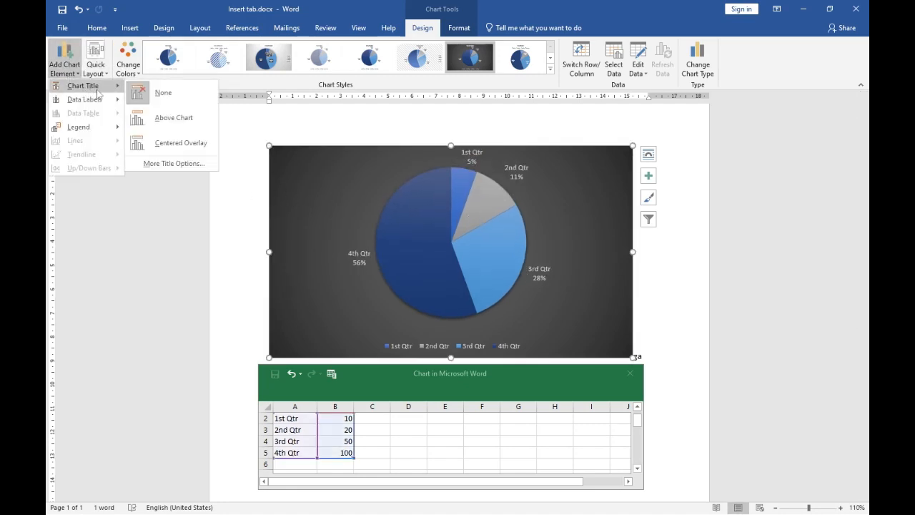
{"action": "left_click", "coordinate": [175, 117]}
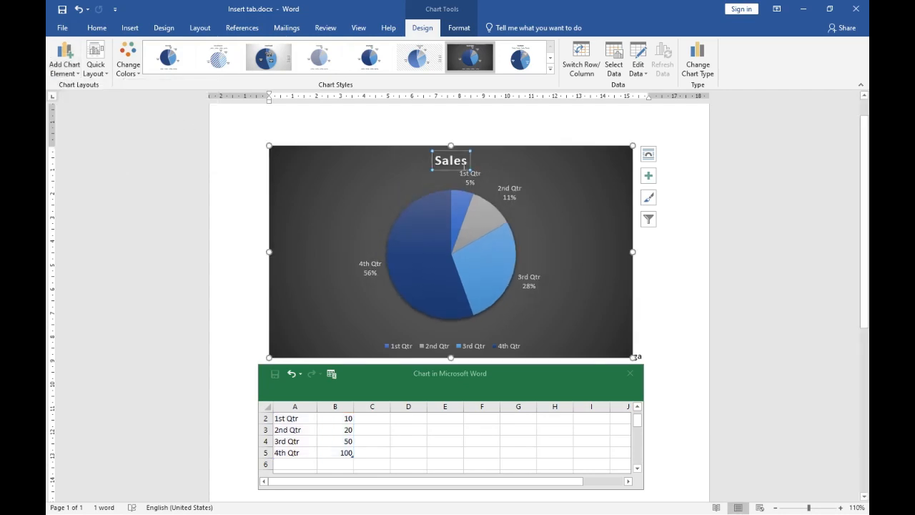
{"action": "double_click", "coordinate": [457, 159]}
{"action": "type", "text": "asdsa"}
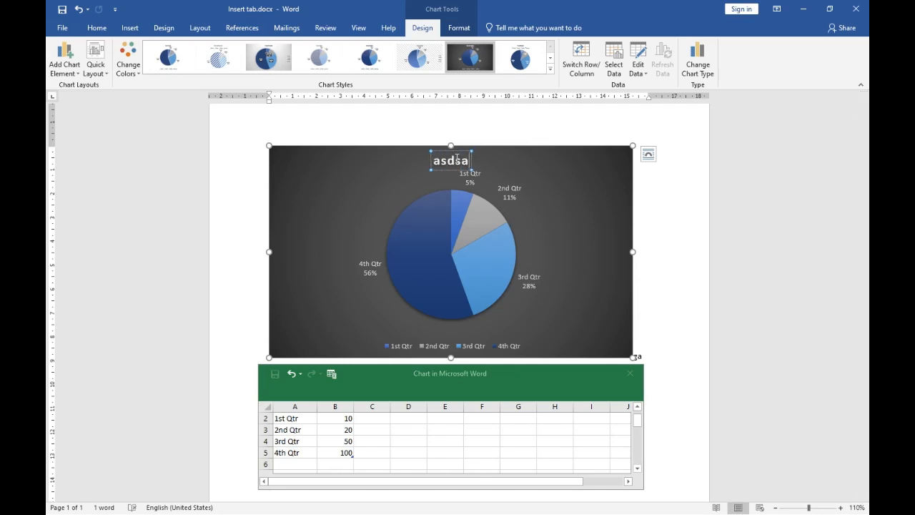
Step: Erase all the text of the chart title and leave the title's text editing
{"action": "key", "text": "BackSpace"}
{"action": "key", "text": "BackSpace"}
{"action": "key", "text": "BackSpace"}
{"action": "key", "text": "BackSpace"}
{"action": "key", "text": "BackSpace"}
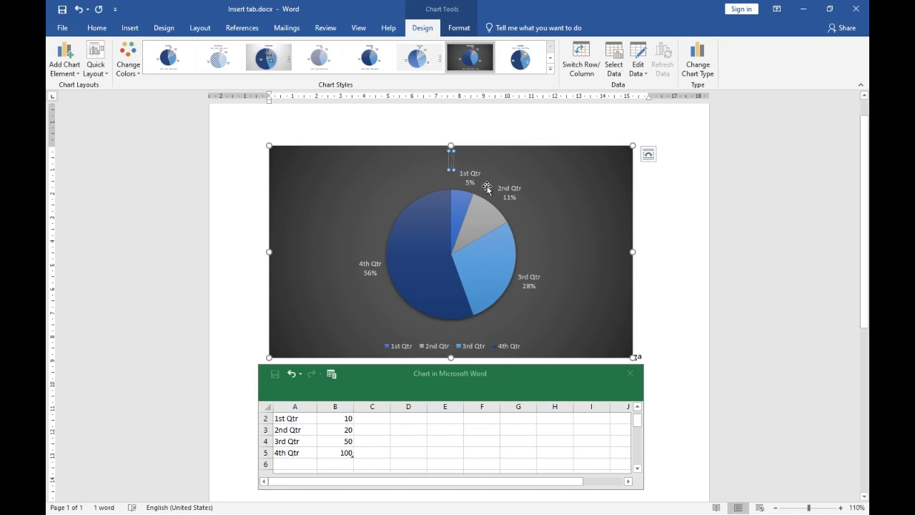
{"action": "left_click", "coordinate": [512, 195]}
Step: Delete the quarter legend from beneath the pie
{"action": "left_click", "coordinate": [434, 346]}
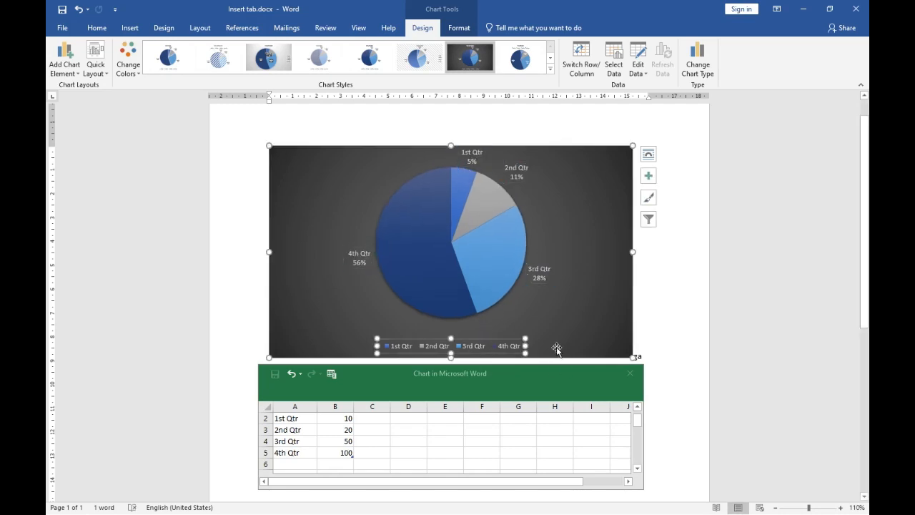
{"action": "key", "text": "Delete"}
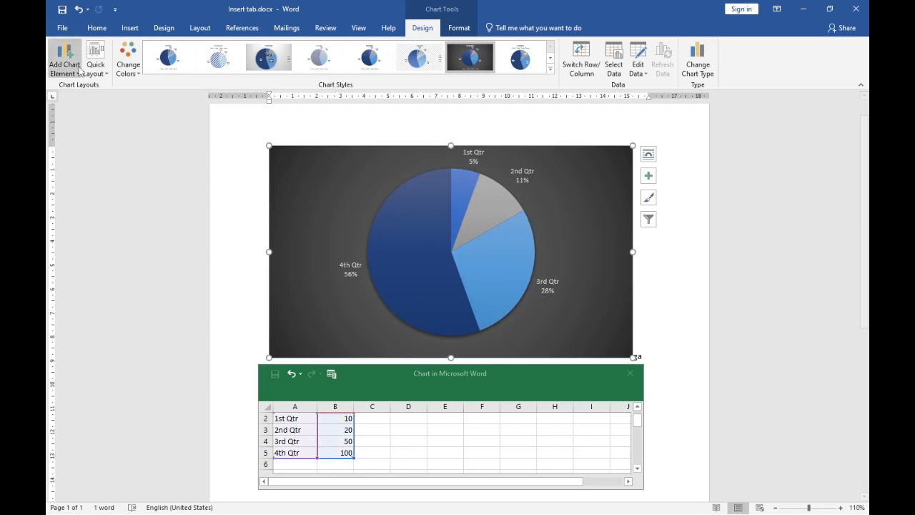
Step: Add a legend at the bottom of the pie chart and move it to the top of the chart
{"action": "left_click", "coordinate": [72, 68]}
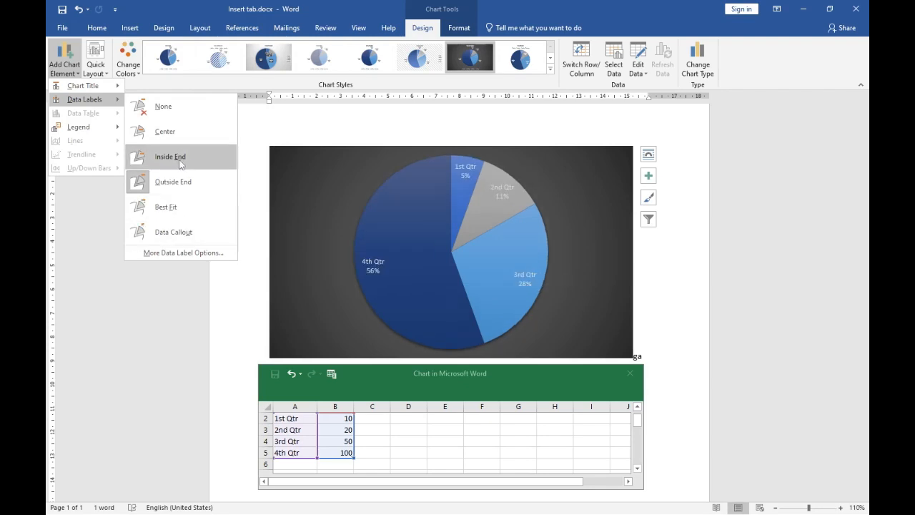
{"action": "mouse_move", "coordinate": [93, 126]}
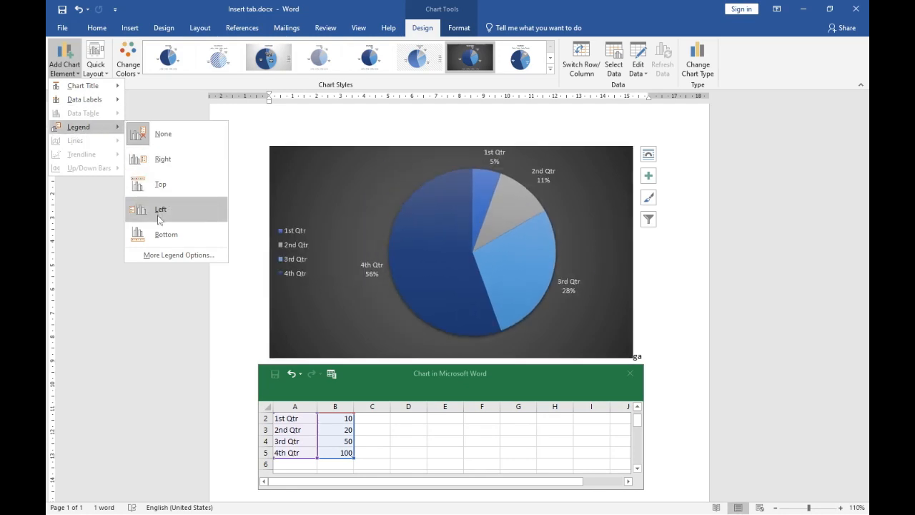
{"action": "left_click", "coordinate": [163, 239]}
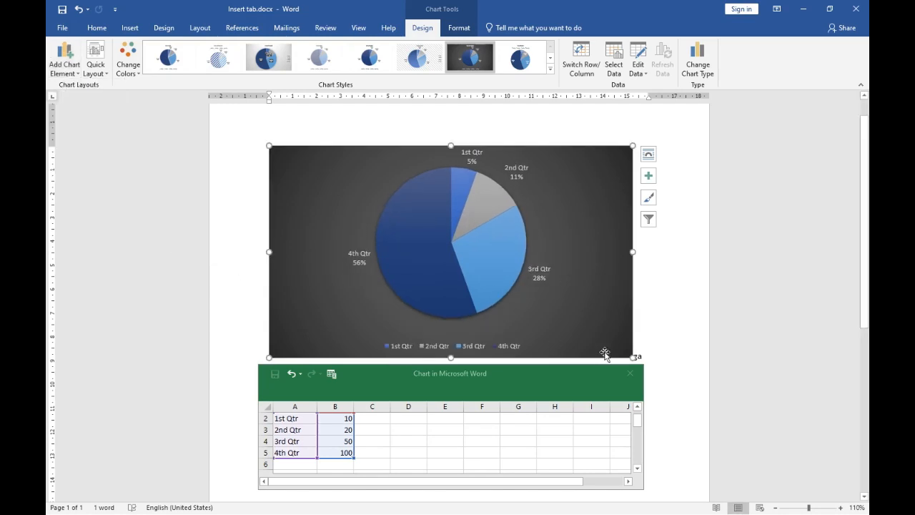
{"action": "left_click", "coordinate": [64, 63]}
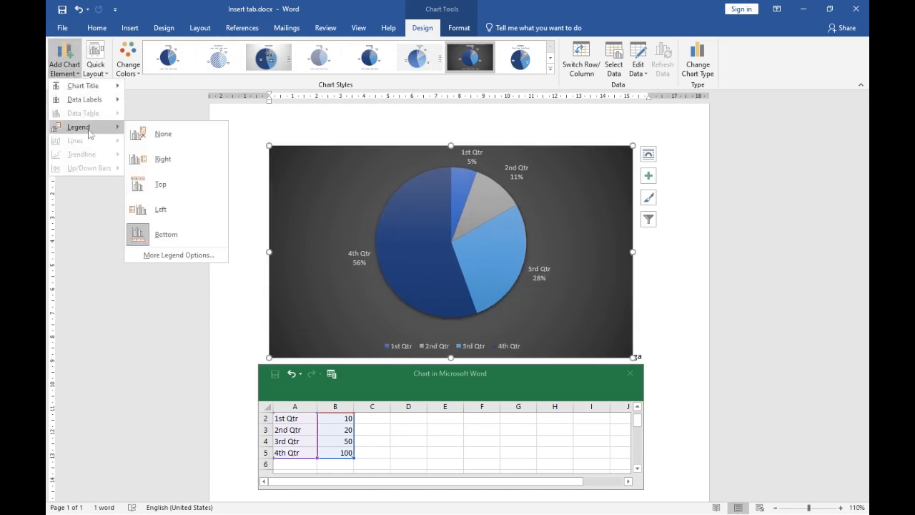
{"action": "left_click", "coordinate": [183, 178]}
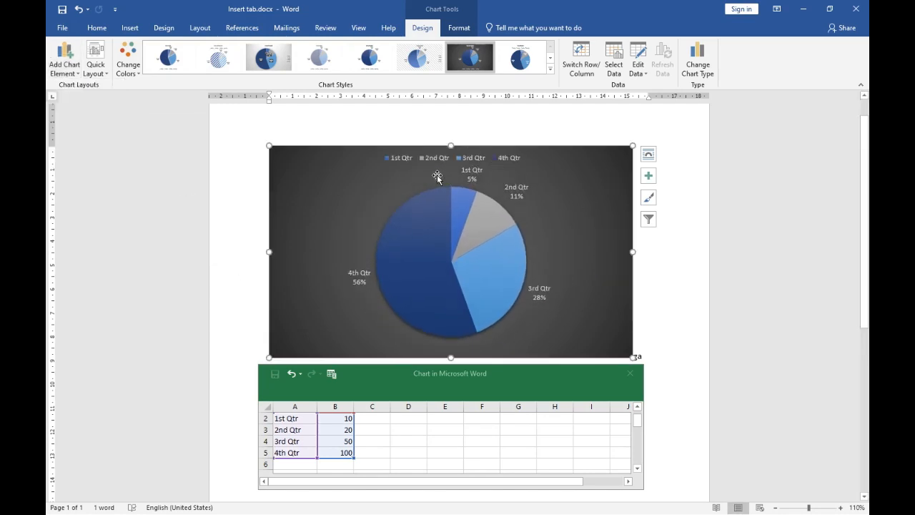
{"action": "left_click", "coordinate": [64, 63]}
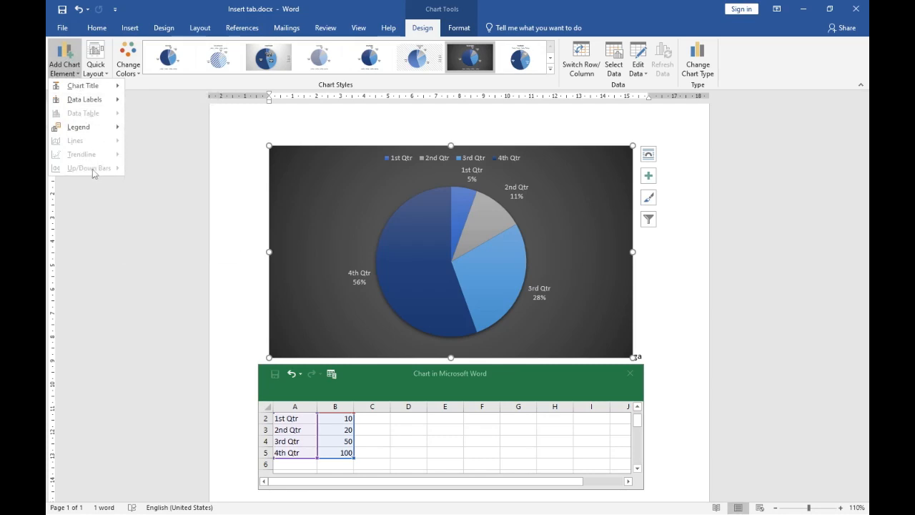
{"action": "left_click", "coordinate": [560, 298]}
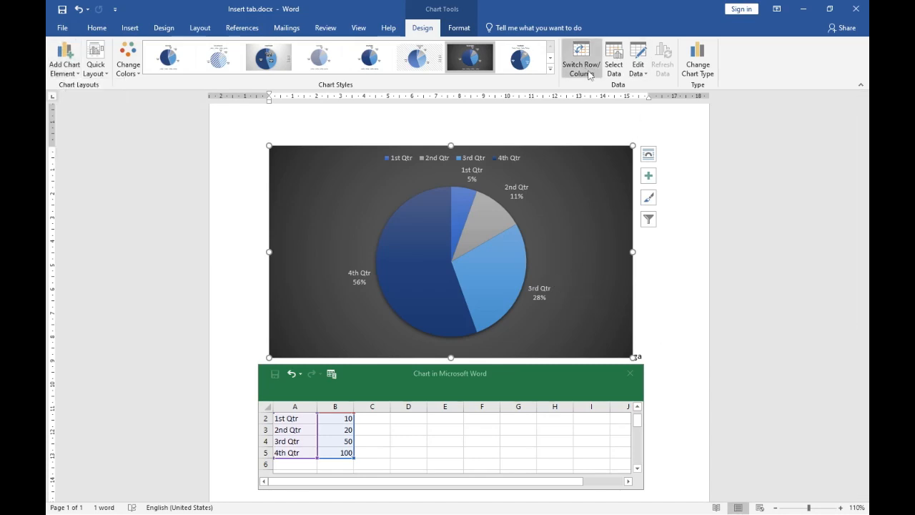
Step: Switch the chart's rows and columns back and forth several times
{"action": "left_click", "coordinate": [581, 65]}
{"action": "left_click", "coordinate": [581, 64]}
{"action": "left_click", "coordinate": [588, 71]}
{"action": "left_click", "coordinate": [588, 70]}
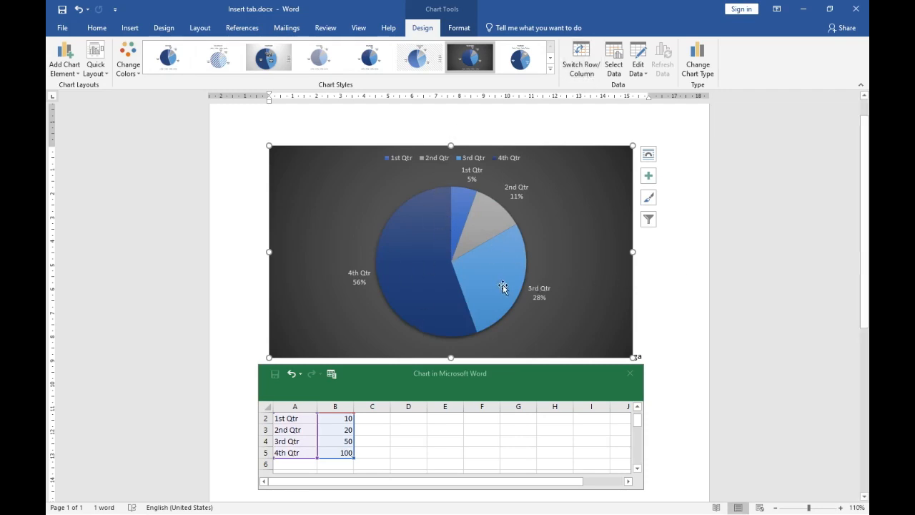
{"action": "left_click", "coordinate": [583, 74]}
{"action": "left_click", "coordinate": [585, 78]}
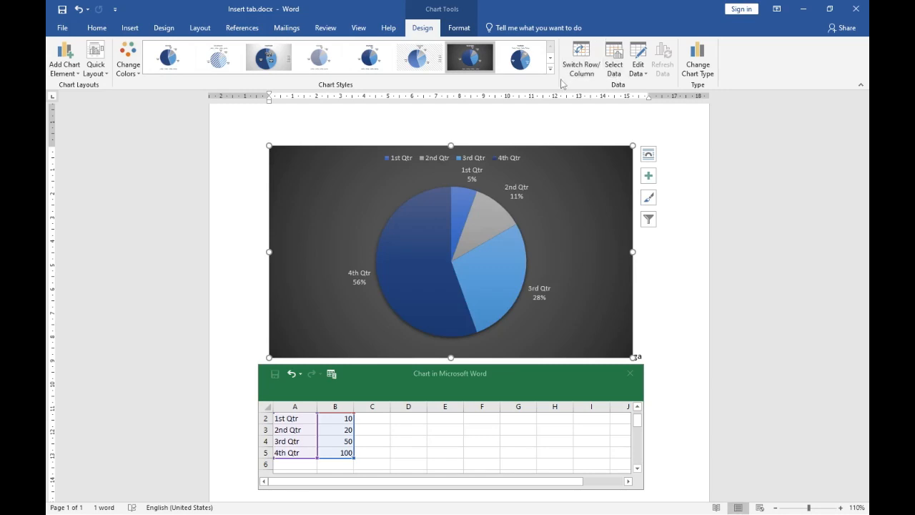
{"action": "left_click", "coordinate": [578, 69]}
{"action": "left_click", "coordinate": [578, 70]}
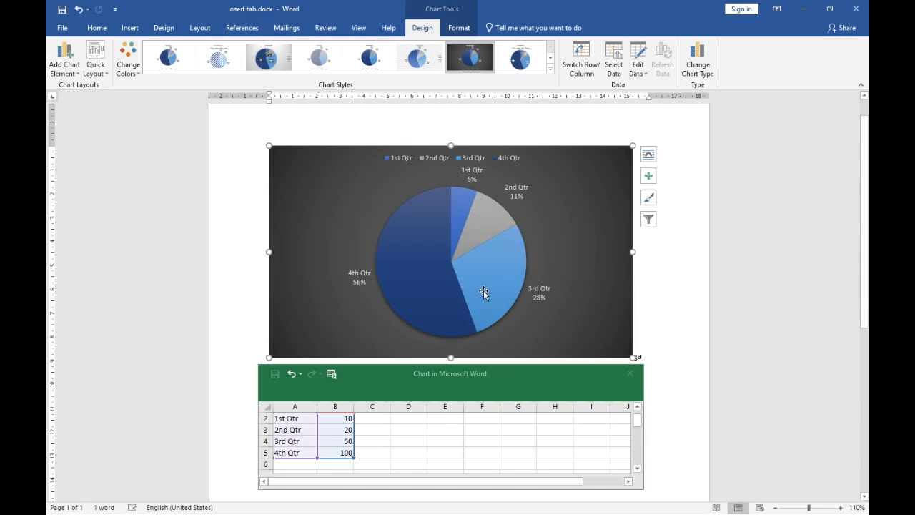
{"action": "left_click", "coordinate": [579, 69]}
{"action": "left_click", "coordinate": [578, 70]}
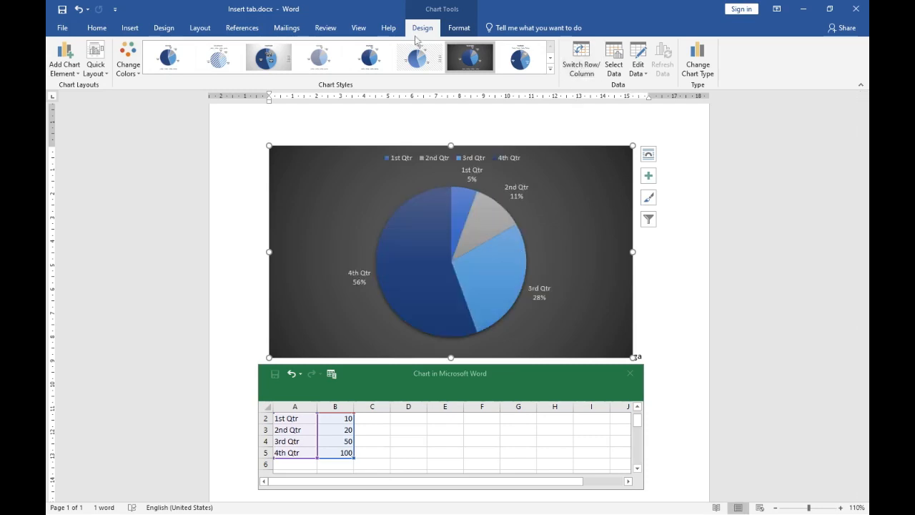
{"action": "left_click", "coordinate": [127, 28]}
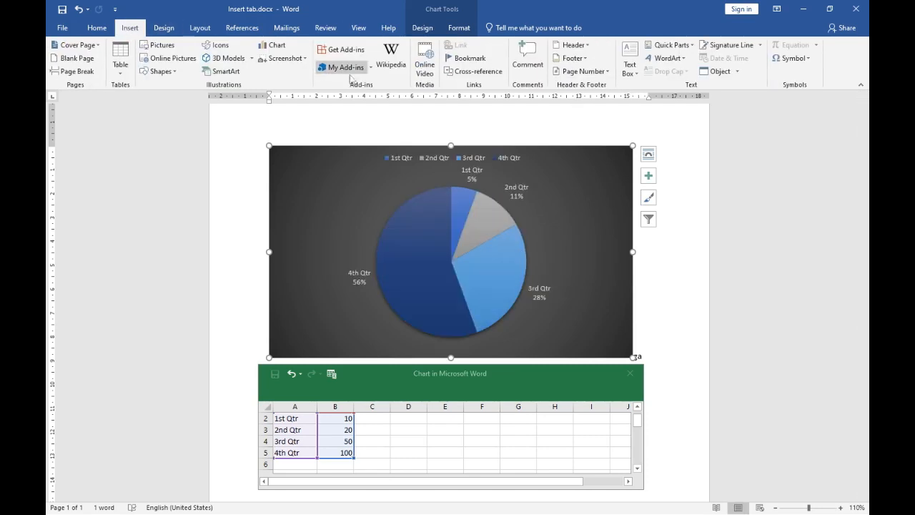
{"action": "left_click", "coordinate": [242, 74]}
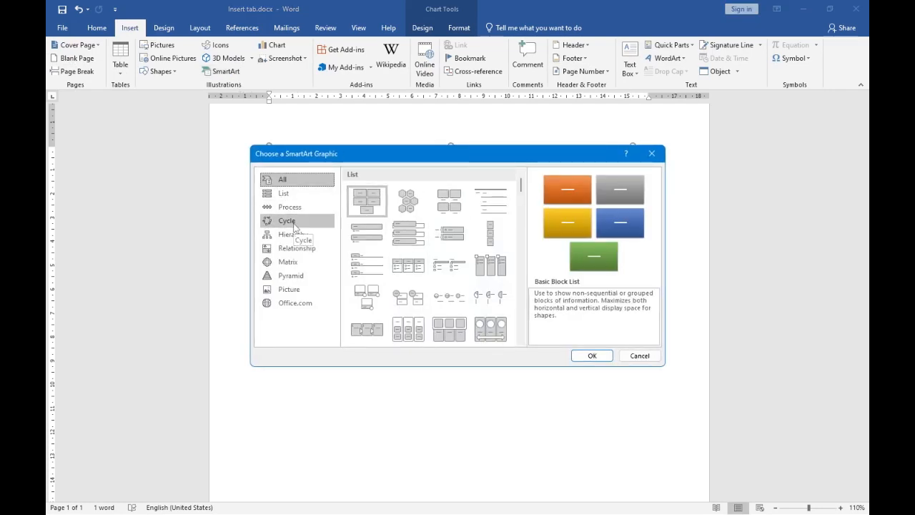
{"action": "left_click", "coordinate": [639, 356]}
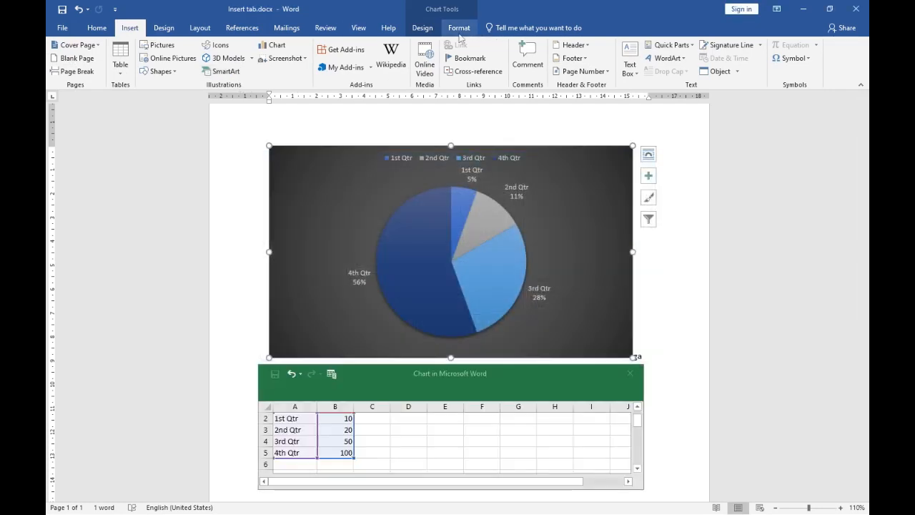
{"action": "left_click", "coordinate": [422, 28]}
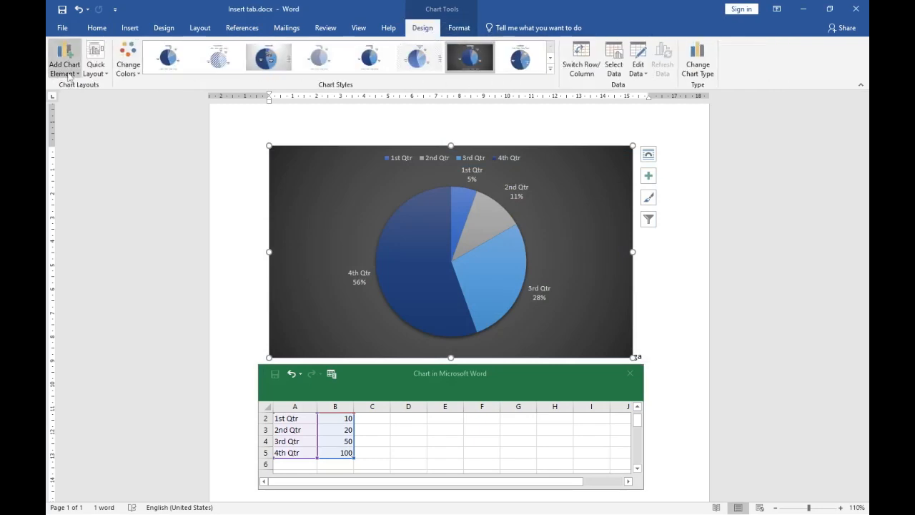
Step: Bring the chart data sheet back to its header row and close the sheet
{"action": "left_click", "coordinate": [64, 70]}
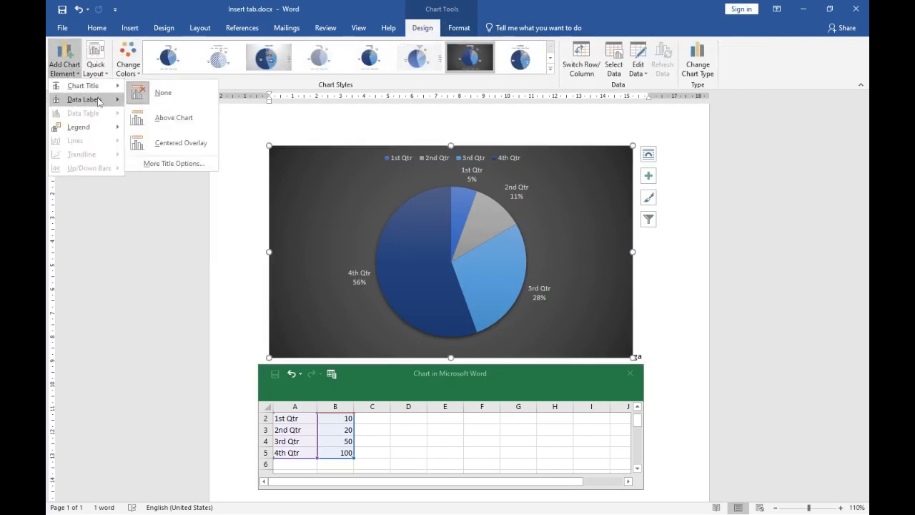
{"action": "mouse_move", "coordinate": [103, 101]}
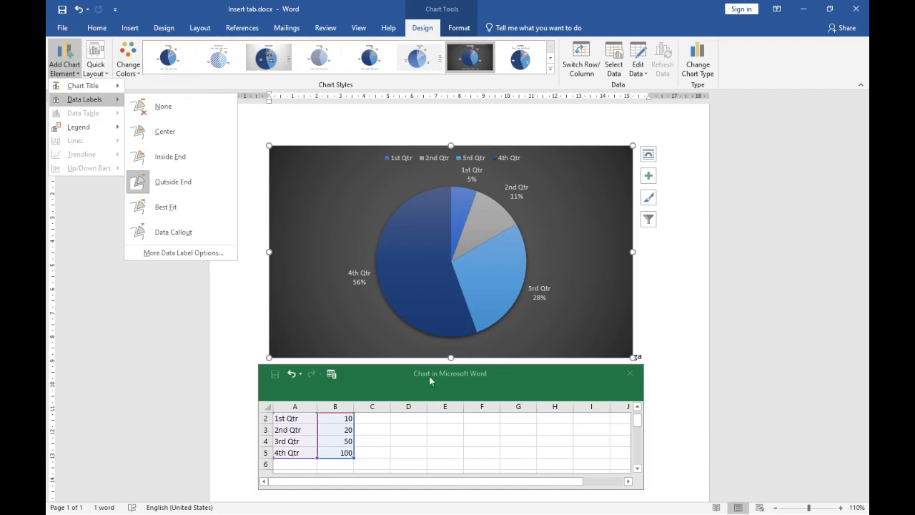
{"action": "scroll", "coordinate": [424, 400], "scroll_direction": "down", "scroll_amount": 3}
{"action": "scroll", "coordinate": [401, 432], "scroll_direction": "up", "scroll_amount": 4}
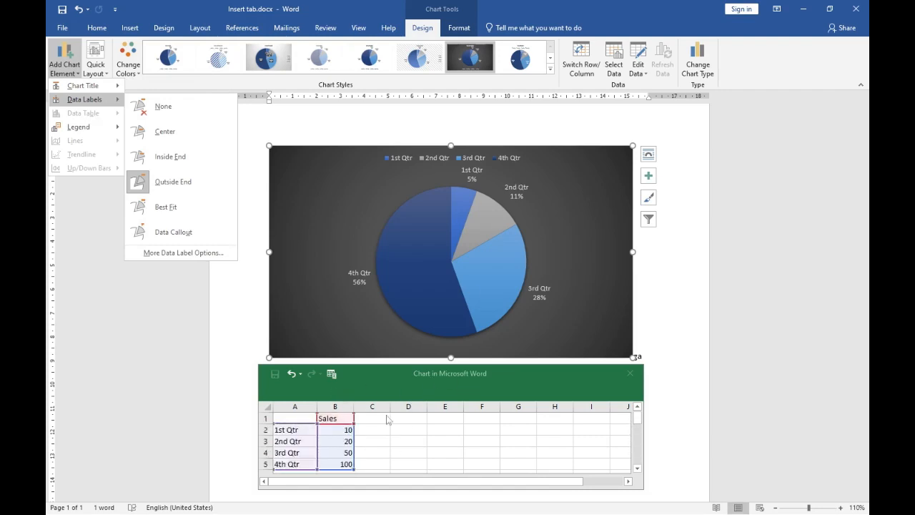
{"action": "left_click", "coordinate": [407, 432]}
{"action": "left_click", "coordinate": [629, 373]}
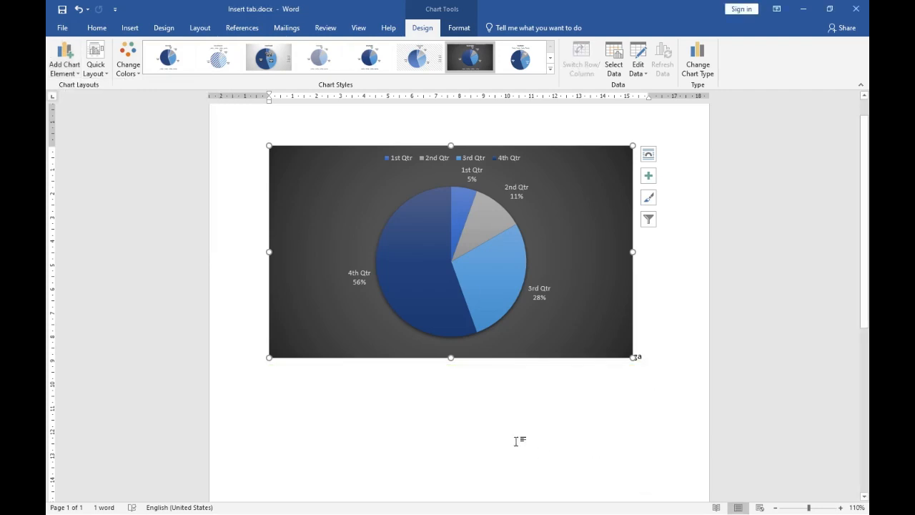
Step: Examine the chart's data range, series and category labels in Select Data, and leave without changes, closing the data sheet
{"action": "left_click", "coordinate": [65, 71]}
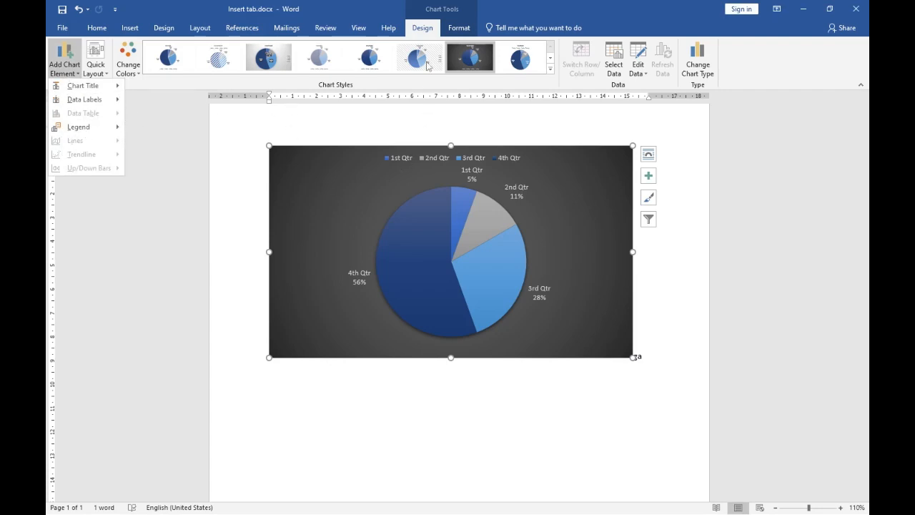
{"action": "left_click", "coordinate": [93, 122]}
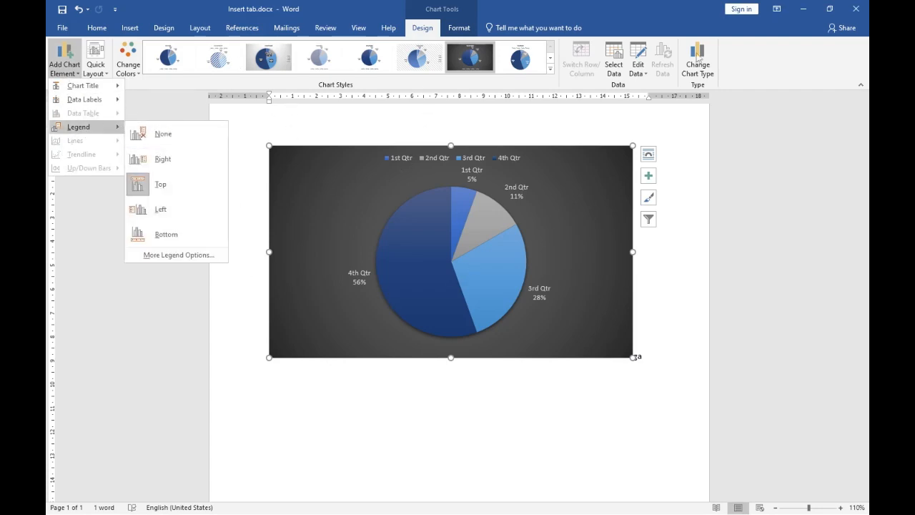
{"action": "left_click", "coordinate": [622, 78]}
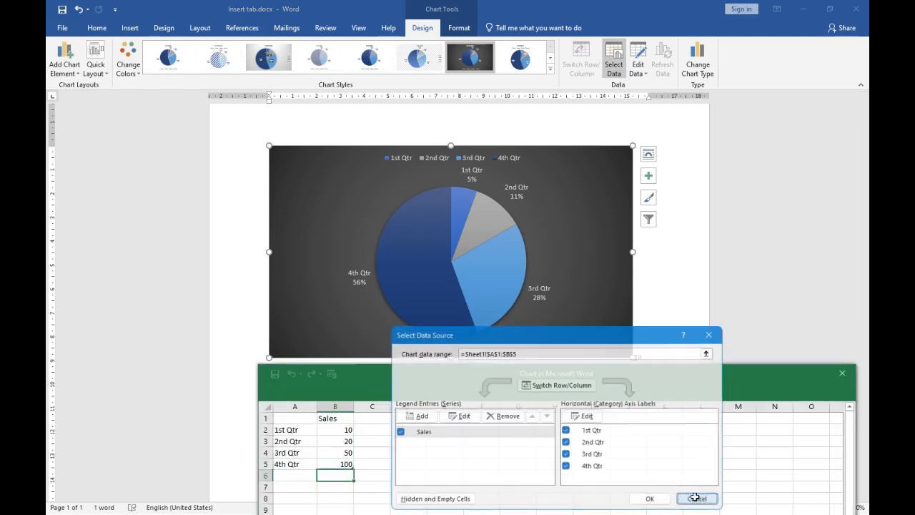
{"action": "left_click", "coordinate": [697, 499]}
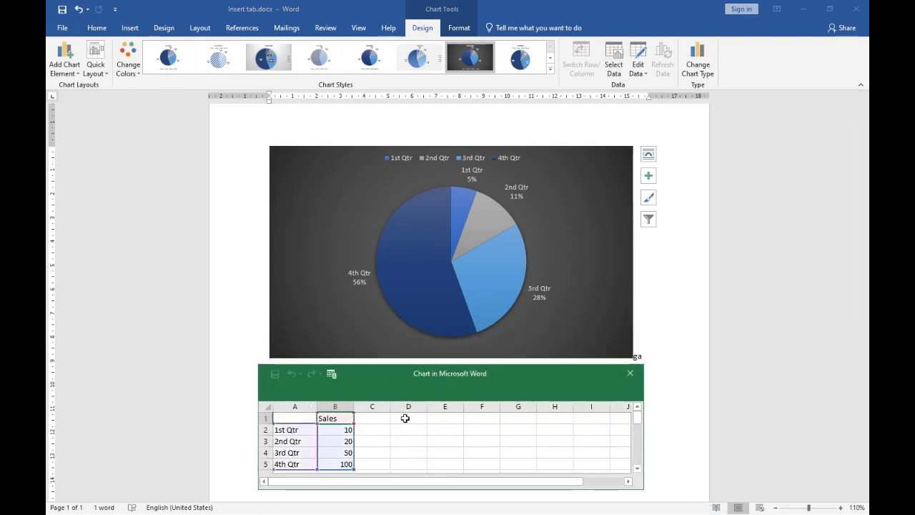
{"action": "left_click", "coordinate": [629, 372]}
Step: View the chart's data with Edit Data, move the small data sheet over the chart, and close it unchanged
{"action": "left_click", "coordinate": [638, 69]}
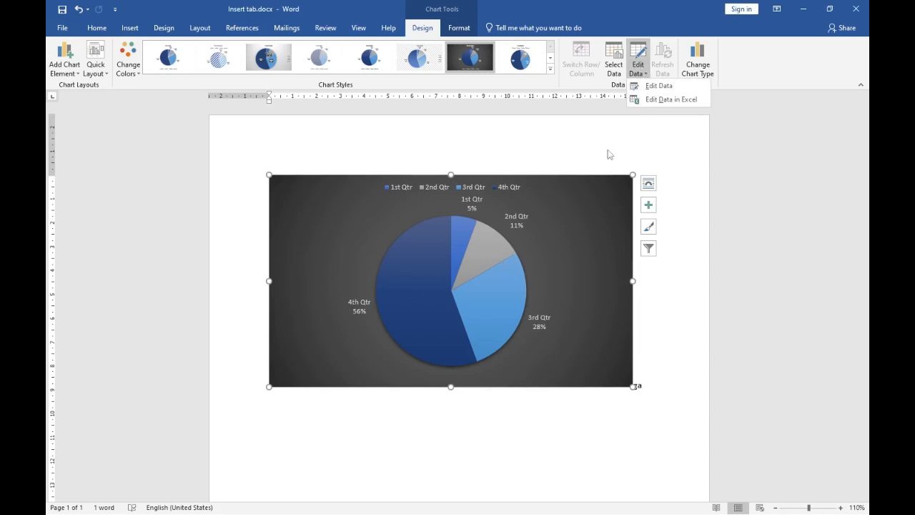
{"action": "left_click", "coordinate": [647, 86]}
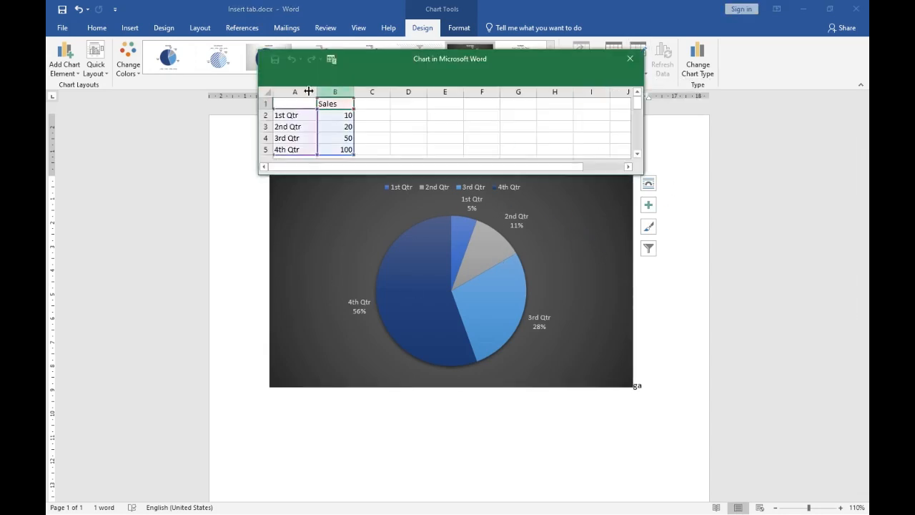
{"action": "left_click_drag", "start_coordinate": [452, 57], "coordinate": [424, 148]}
{"action": "left_click", "coordinate": [600, 153]}
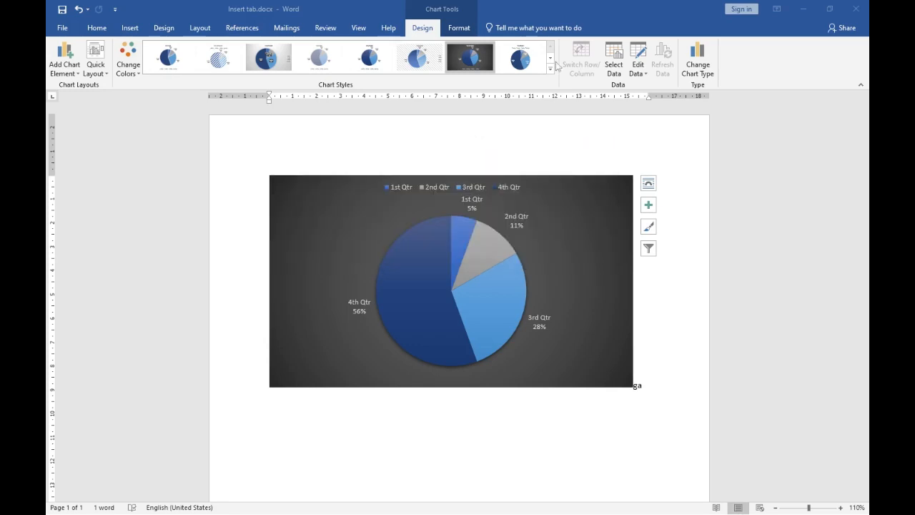
Step: View the chart's data in a full Excel window, reposition the window, and close it without changing any values
{"action": "left_click", "coordinate": [637, 68]}
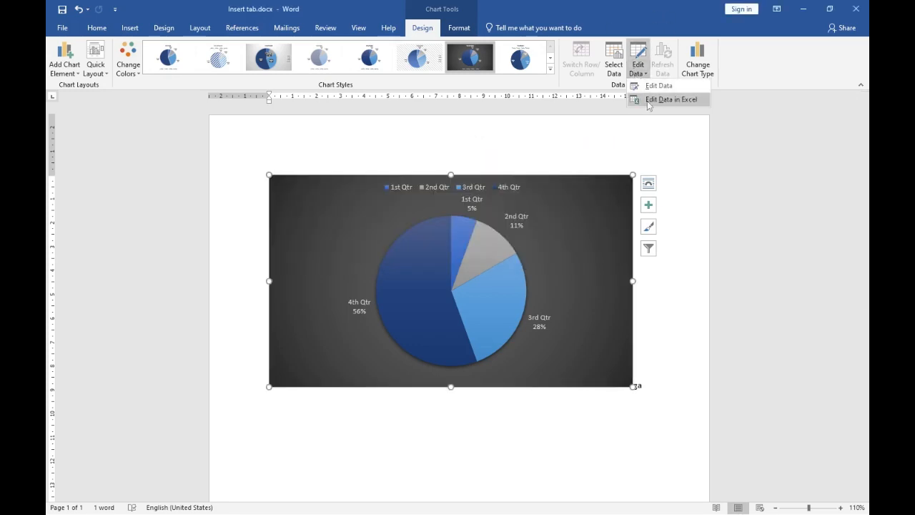
{"action": "left_click", "coordinate": [647, 101]}
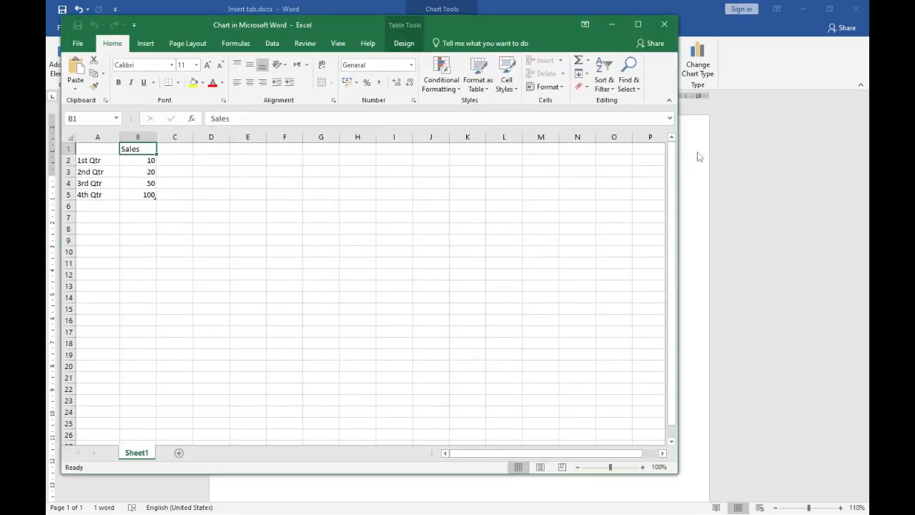
{"action": "left_click_drag", "start_coordinate": [450, 28], "coordinate": [613, 43]}
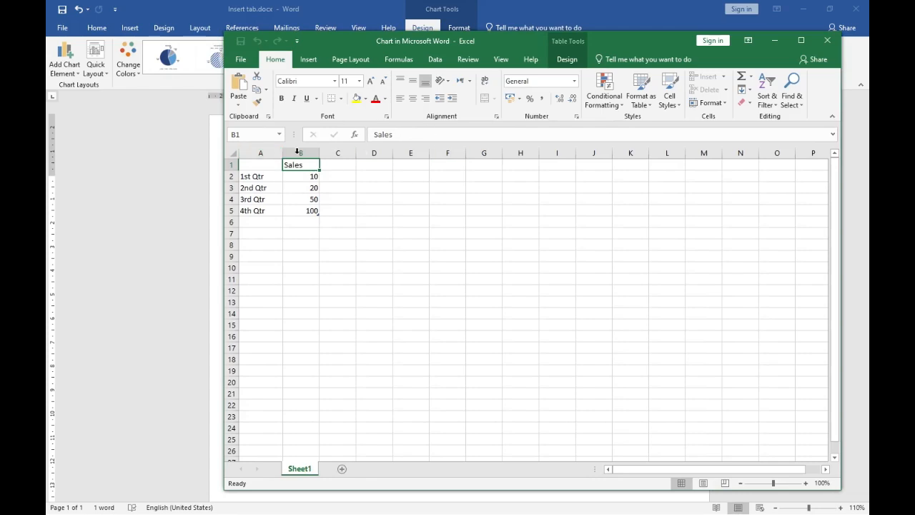
{"action": "left_click_drag", "start_coordinate": [506, 45], "coordinate": [422, 13]}
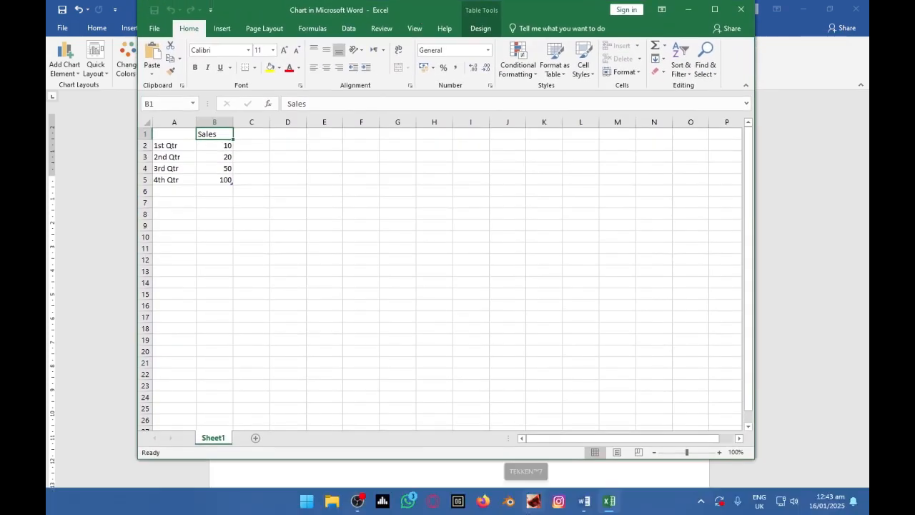
{"action": "left_click", "coordinate": [740, 9]}
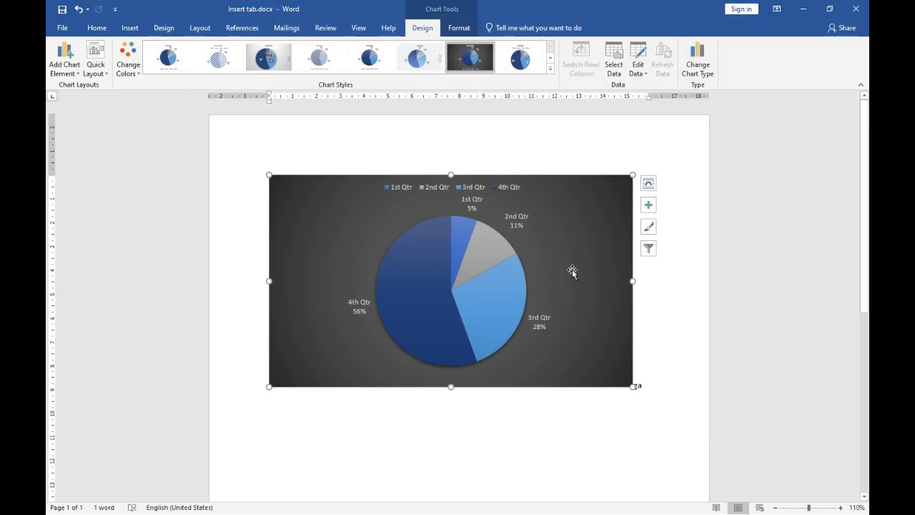
Step: Start changing the pie chart's type and preview the Bar variants: clustered, stacked, 100% stacked and their 3-D versions
{"action": "left_click", "coordinate": [482, 248]}
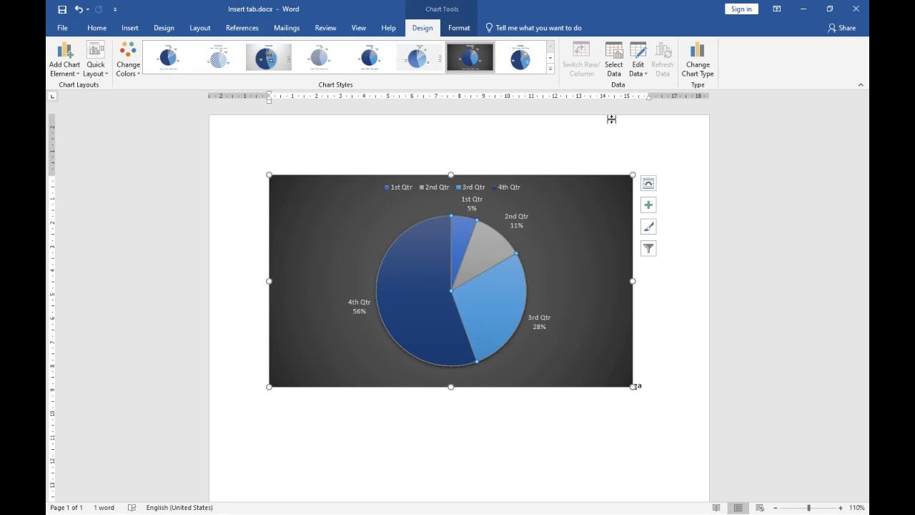
{"action": "left_click", "coordinate": [604, 242]}
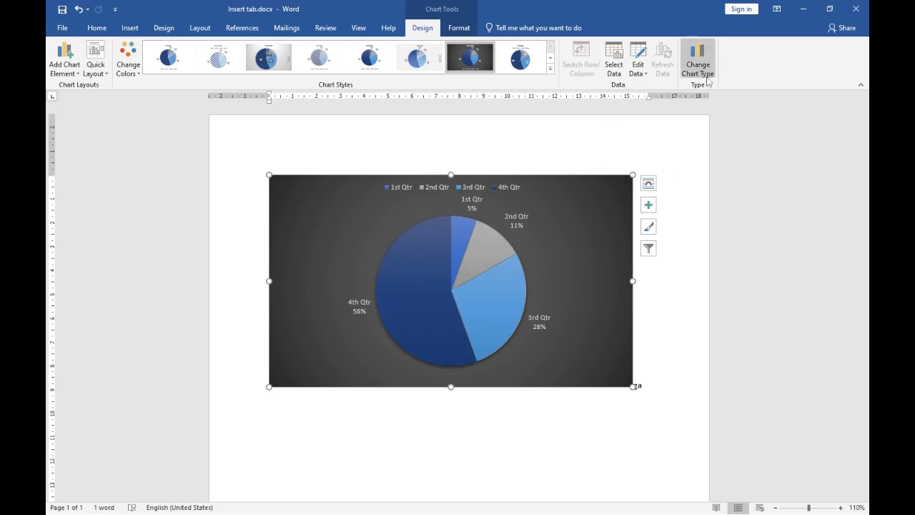
{"action": "left_click", "coordinate": [697, 70]}
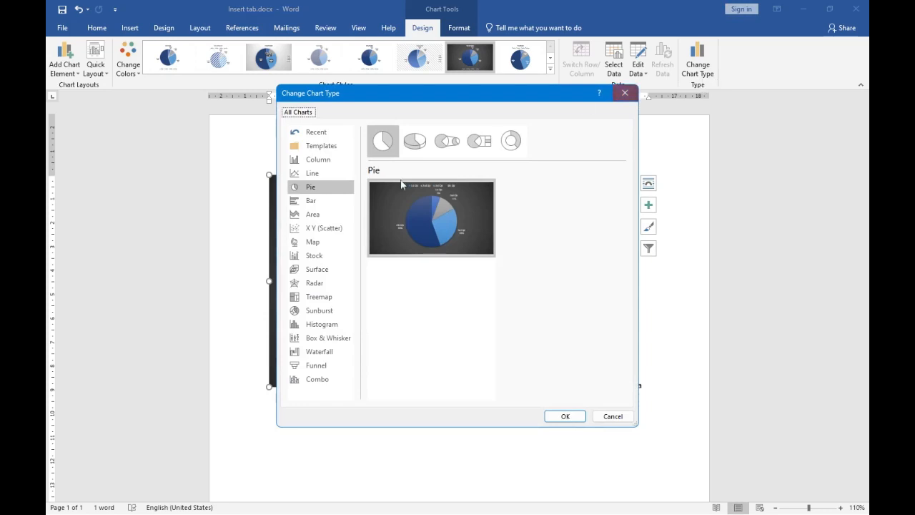
{"action": "left_click", "coordinate": [311, 201]}
{"action": "mouse_move", "coordinate": [403, 252]}
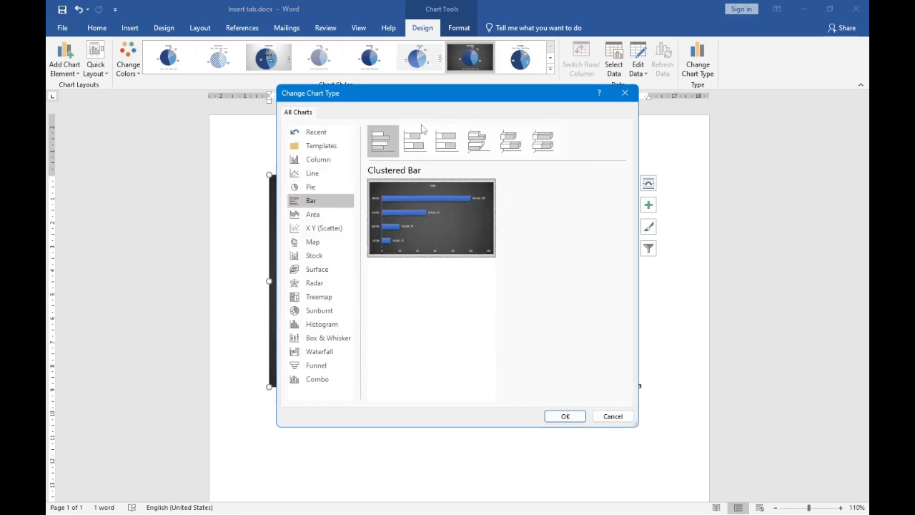
{"action": "left_click", "coordinate": [445, 140]}
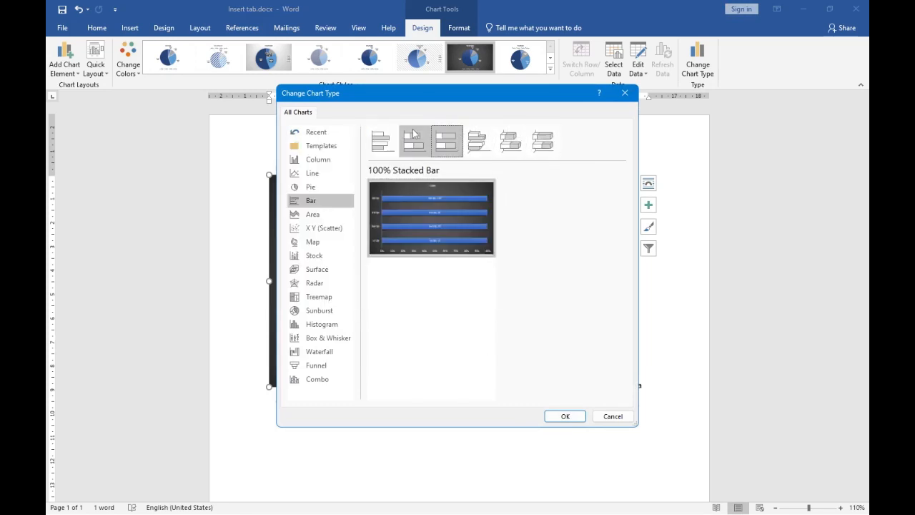
{"action": "left_click", "coordinate": [414, 140]}
{"action": "left_click", "coordinate": [479, 140]}
{"action": "left_click", "coordinate": [541, 141]}
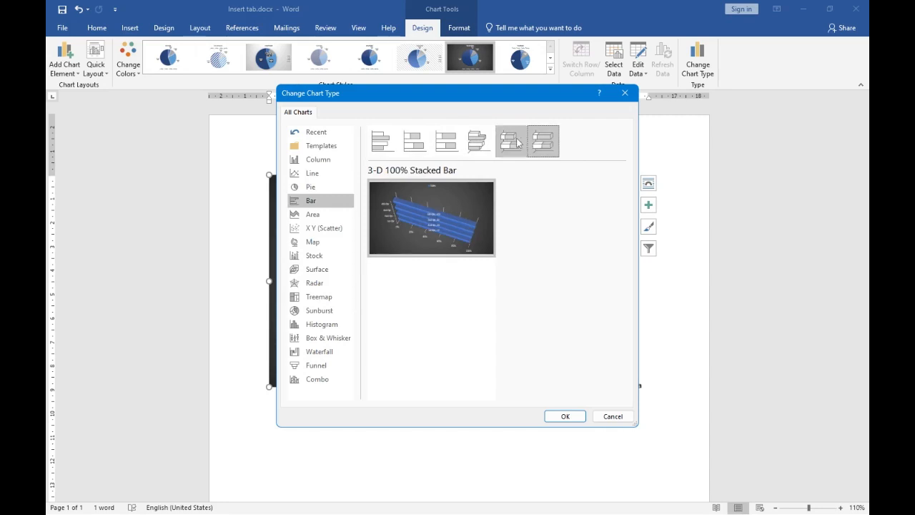
{"action": "left_click", "coordinate": [510, 141]}
Step: Preview the Pie chart variants, from the plain pie to Pie of Pie, Bar of Pie and Doughnut
{"action": "left_click", "coordinate": [331, 188]}
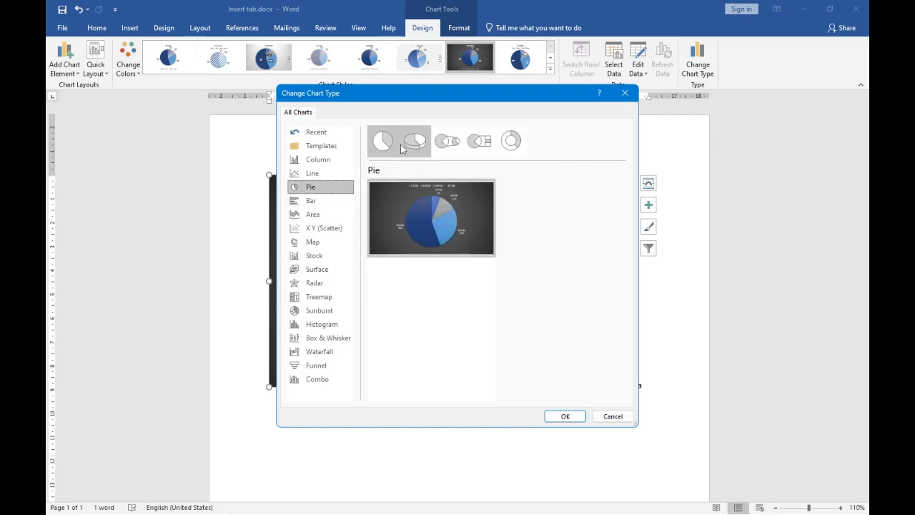
{"action": "left_click", "coordinate": [447, 141]}
{"action": "left_click", "coordinate": [479, 140]}
{"action": "left_click", "coordinate": [511, 140]}
{"action": "mouse_move", "coordinate": [404, 220]}
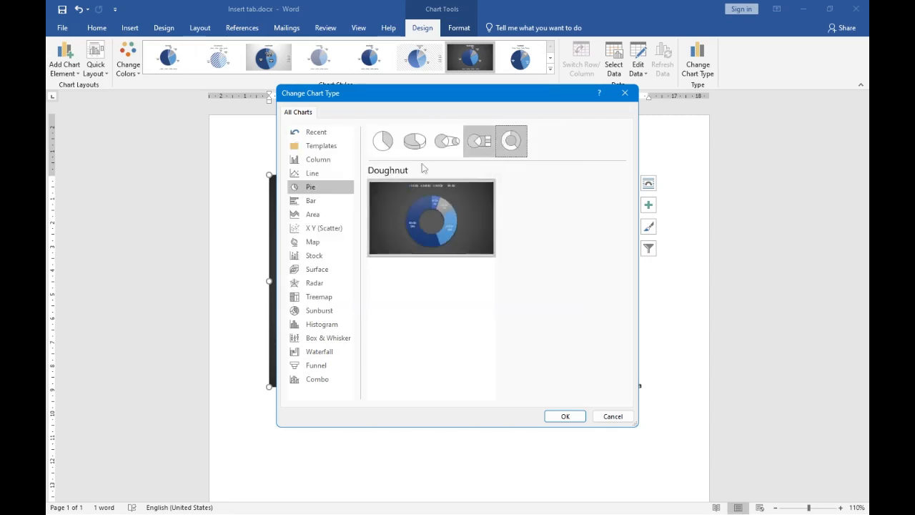
Step: Preview the chart as Area, X Y (Scatter), Map, Surface, Radar and Treemap
{"action": "left_click", "coordinate": [314, 214]}
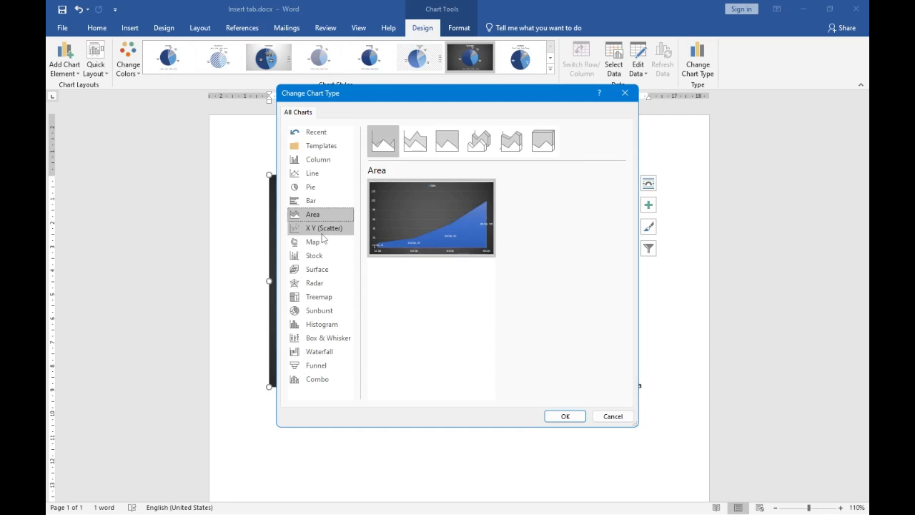
{"action": "left_click", "coordinate": [321, 228]}
{"action": "left_click", "coordinate": [313, 242]}
{"action": "left_click", "coordinate": [316, 269]}
{"action": "left_click", "coordinate": [314, 282]}
{"action": "left_click", "coordinate": [317, 298]}
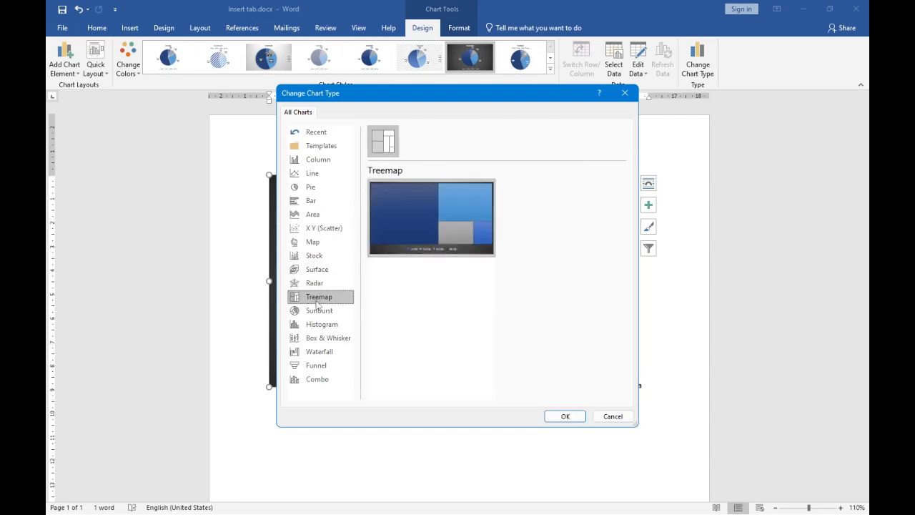
Step: Look again at the Radar, Filled Map and 3-D Surface previews, and cancel the chart type change
{"action": "left_click", "coordinate": [314, 282]}
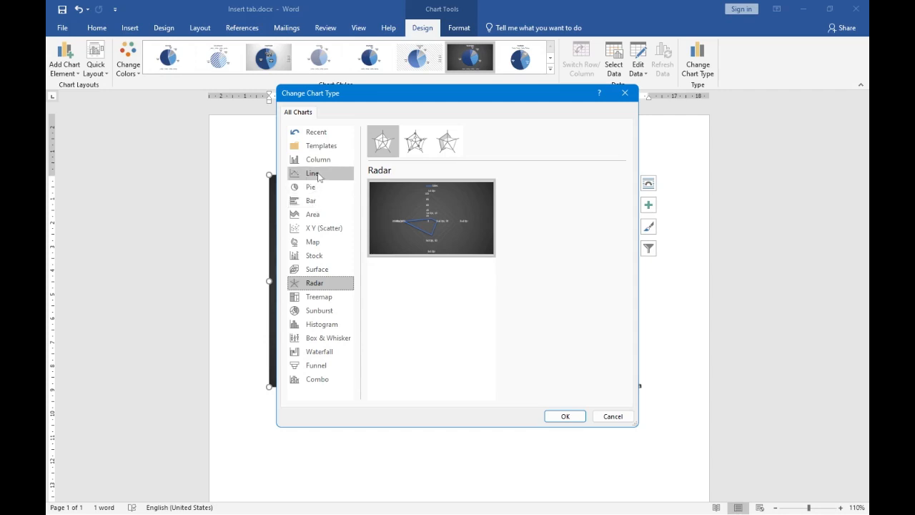
{"action": "left_click", "coordinate": [314, 242]}
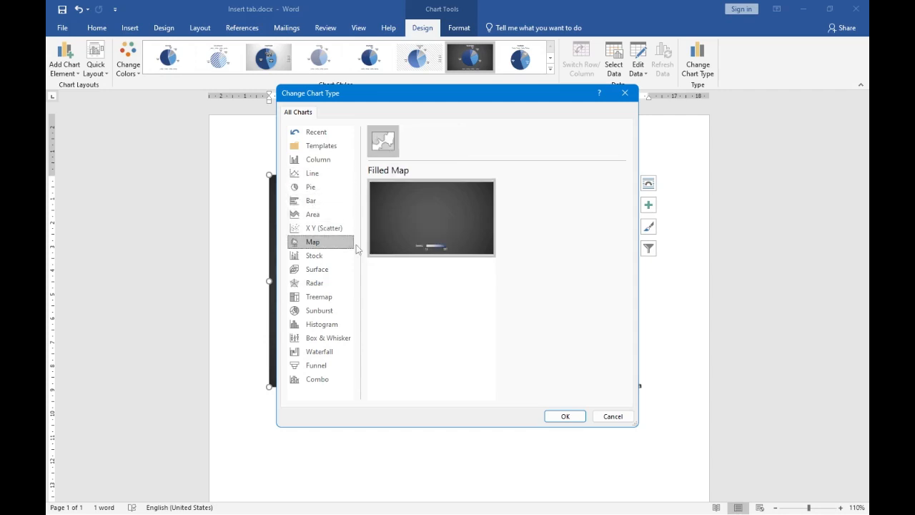
{"action": "mouse_move", "coordinate": [458, 244]}
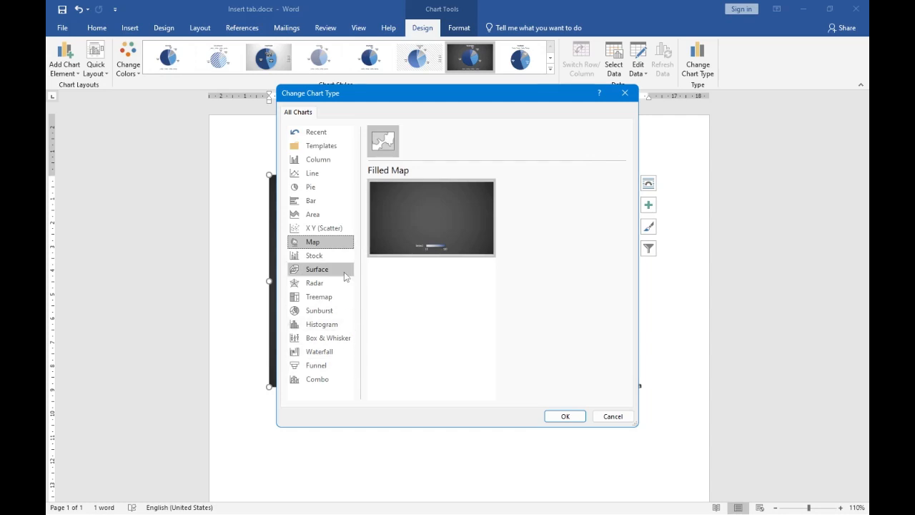
{"action": "left_click", "coordinate": [344, 273]}
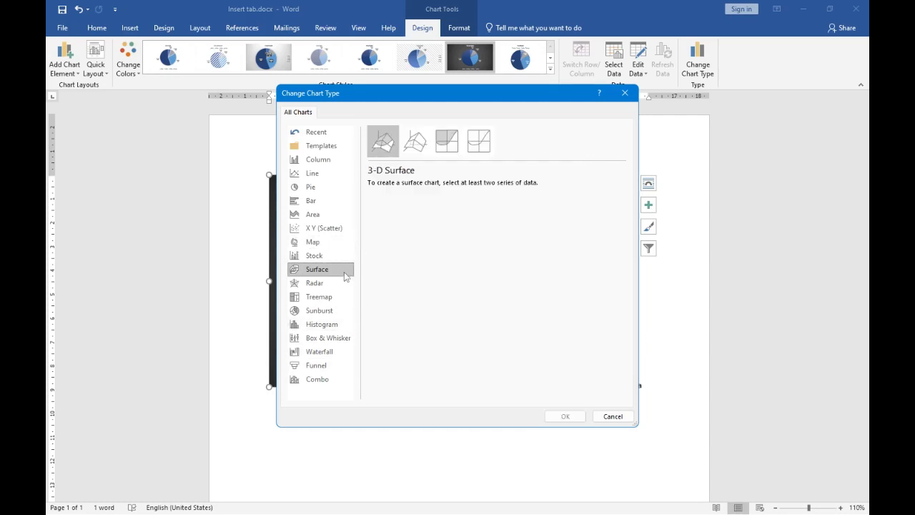
{"action": "left_click", "coordinate": [613, 416]}
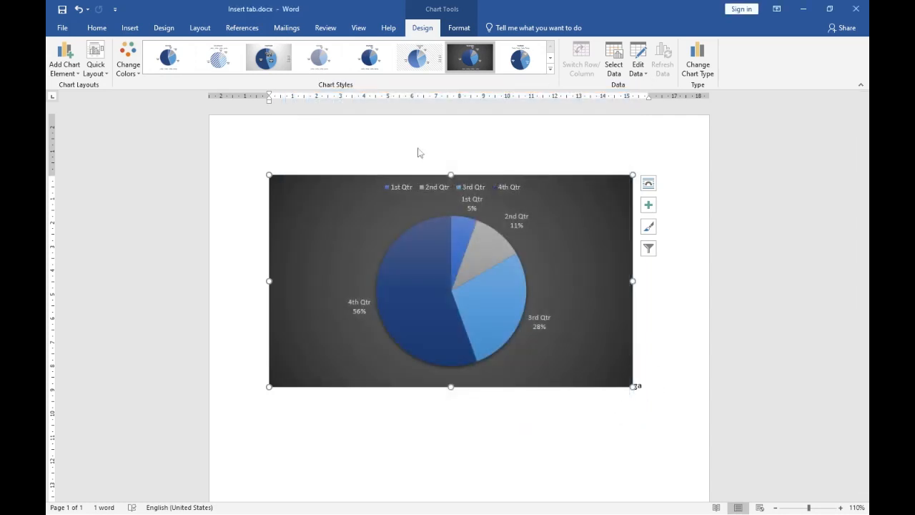
Step: Delete the pie chart from the document and return to the insert commands
{"action": "left_click", "coordinate": [453, 29]}
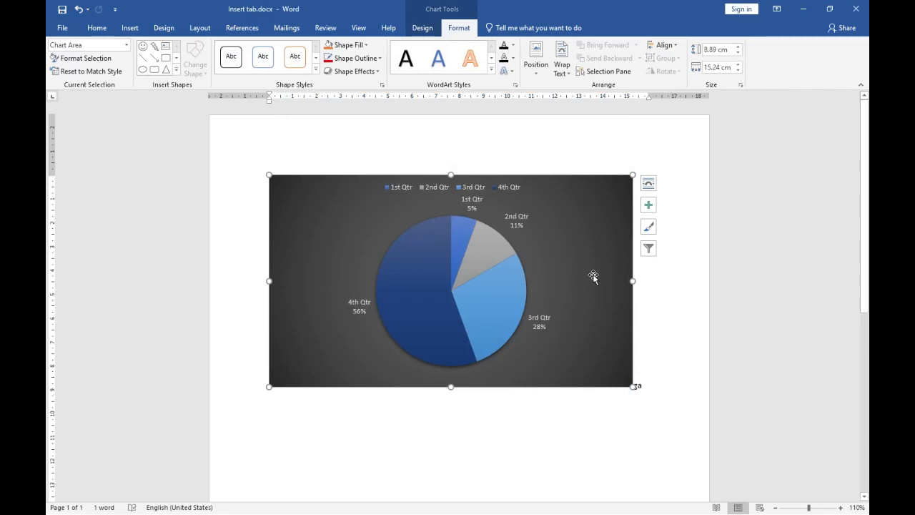
{"action": "key", "text": "Delete"}
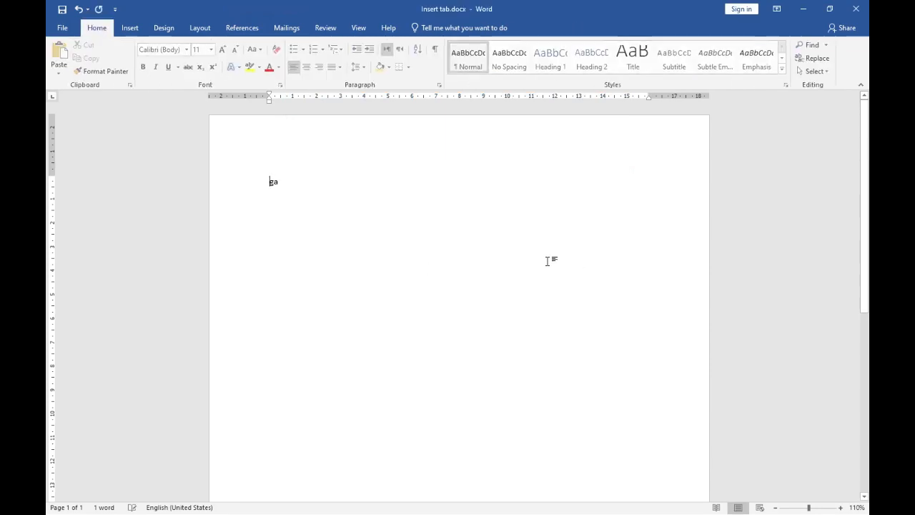
{"action": "left_click", "coordinate": [140, 31]}
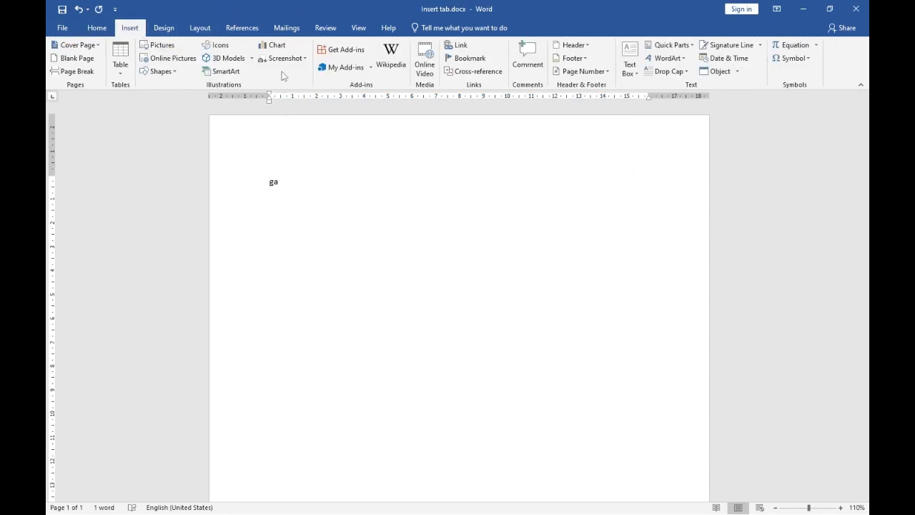
Step: Open This PC in File Explorer as a window to capture, and switch back to the maximized Insert tab.docx document
{"action": "double_click", "coordinate": [330, 9]}
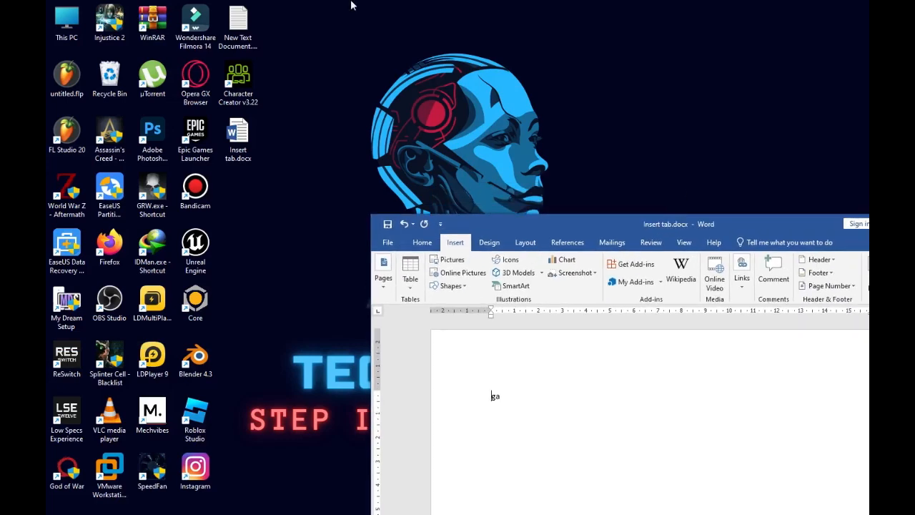
{"action": "double_click", "coordinate": [760, 230]}
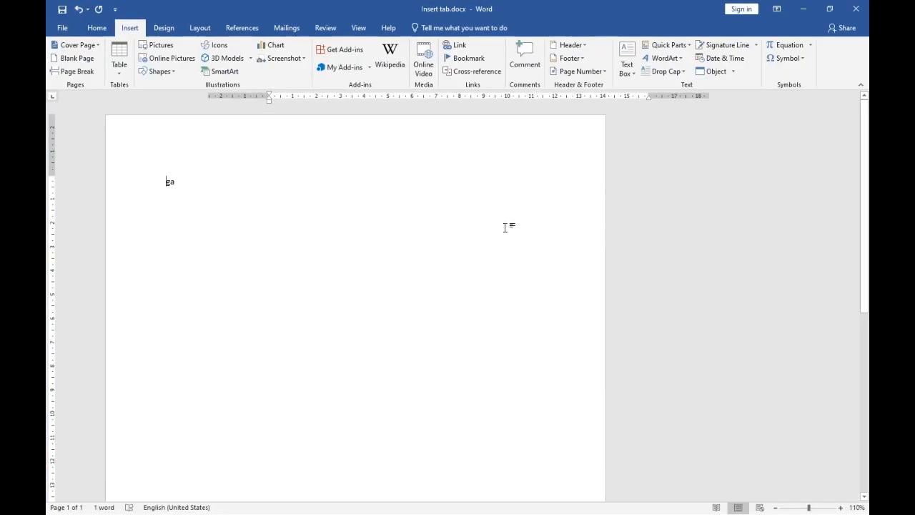
{"action": "double_click", "coordinate": [303, 5]}
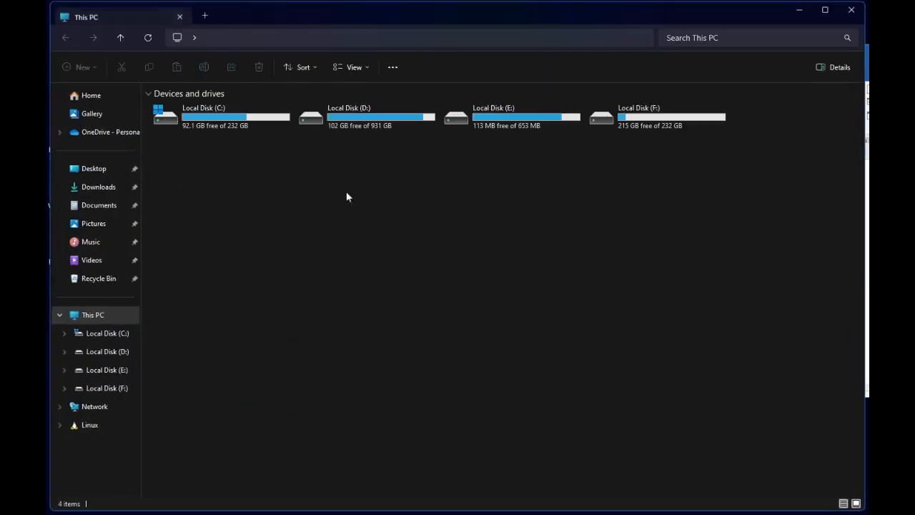
{"action": "mouse_move", "coordinate": [596, 501]}
{"action": "left_click", "coordinate": [601, 428]}
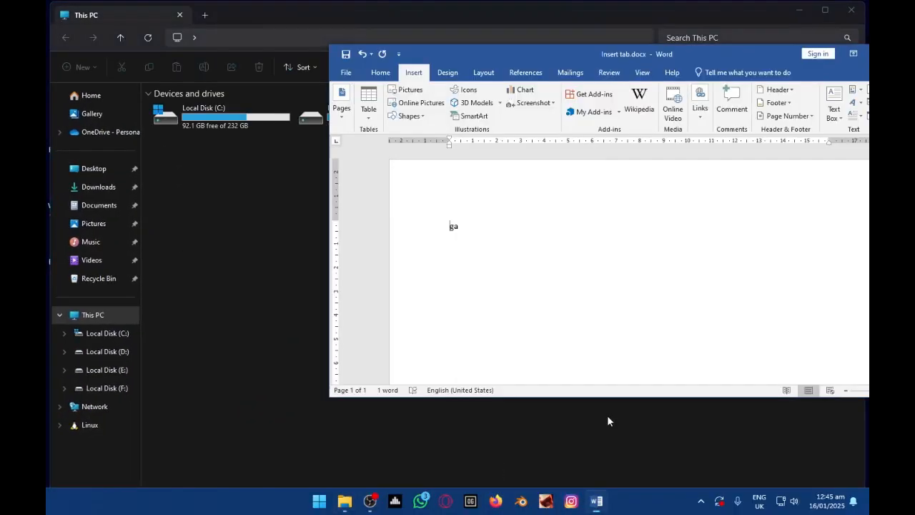
{"action": "double_click", "coordinate": [665, 55]}
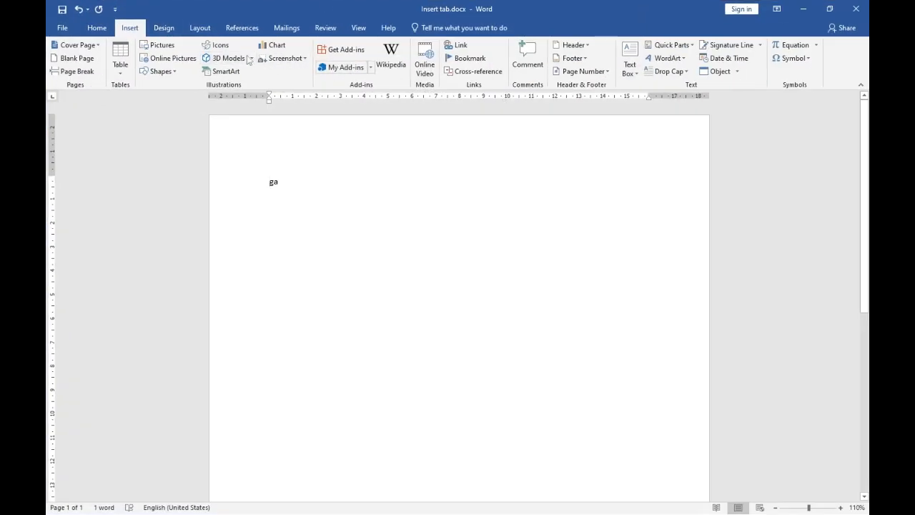
Step: Insert a screenshot of the open This PC window into the document, and delete the picture
{"action": "left_click", "coordinate": [284, 58]}
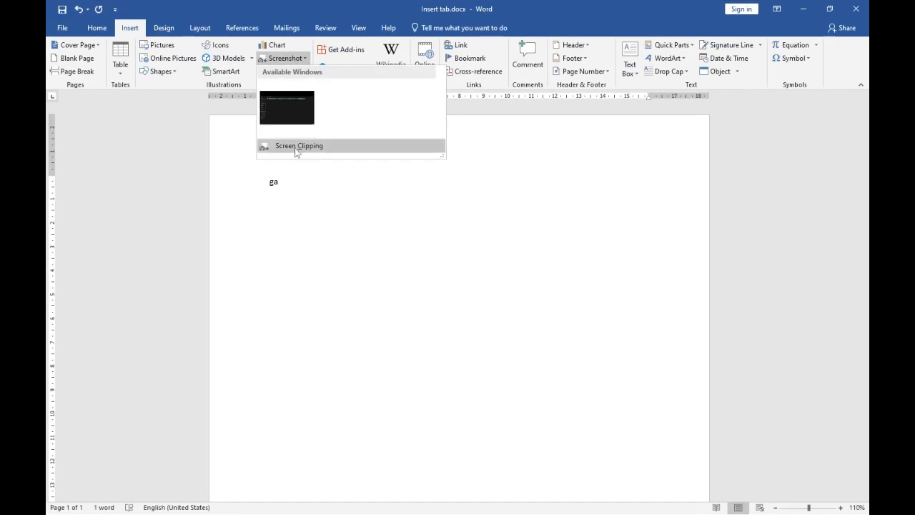
{"action": "left_click", "coordinate": [297, 100]}
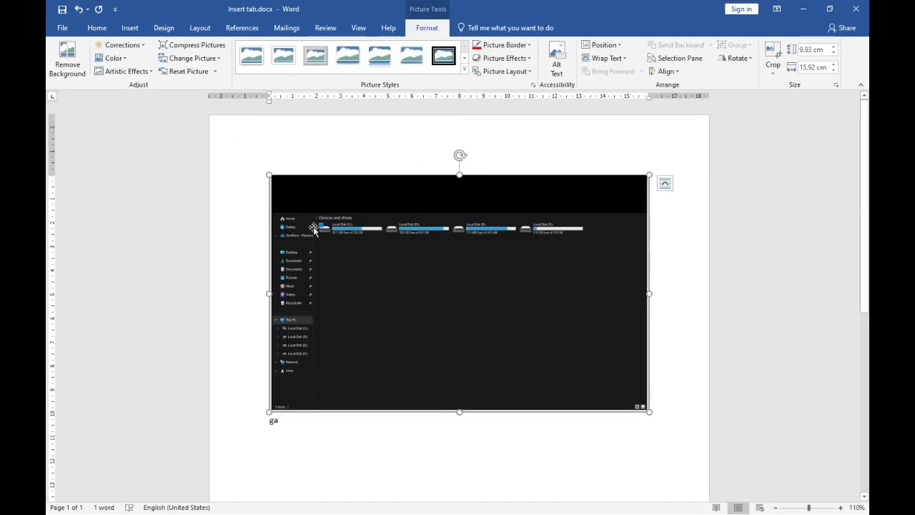
{"action": "key", "text": "Right"}
{"action": "key", "text": "Delete"}
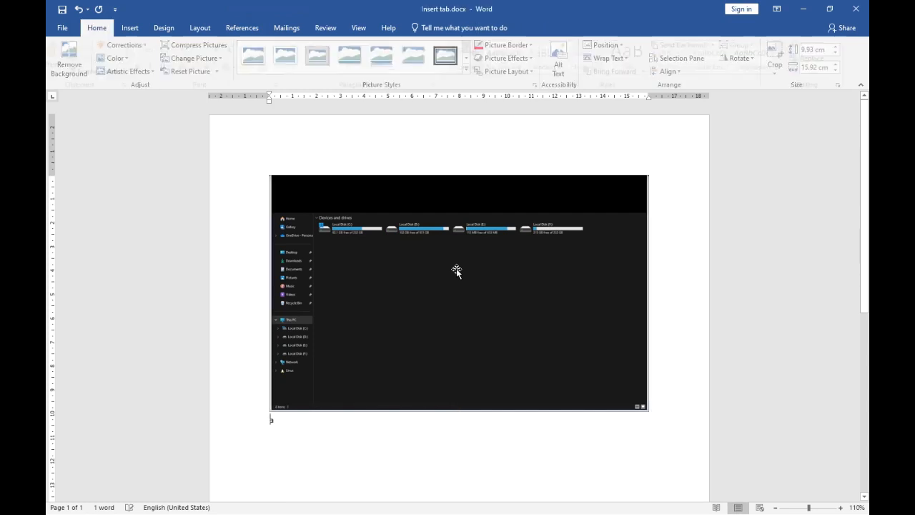
{"action": "left_click", "coordinate": [440, 250]}
{"action": "key", "text": "Delete"}
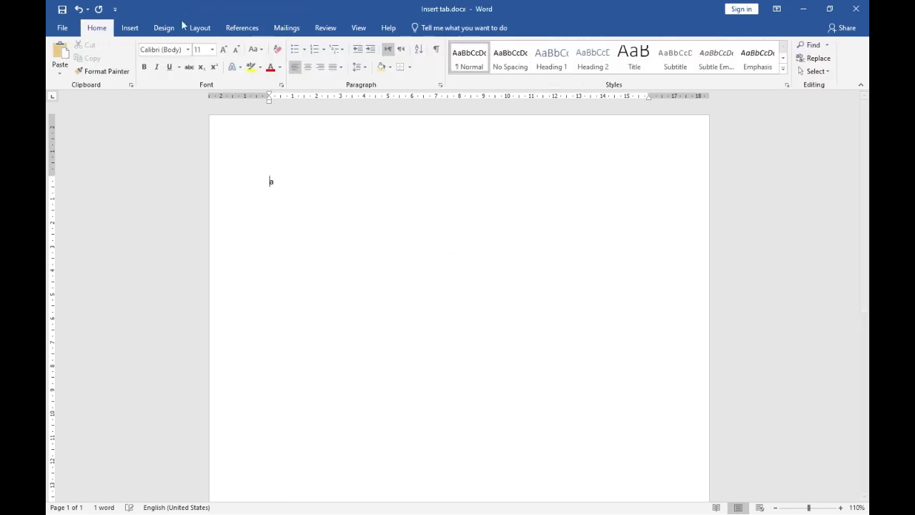
Step: Insert a screen clipping of the Devices and drives area of This PC, and delete the clipping
{"action": "left_click", "coordinate": [129, 28]}
{"action": "left_click", "coordinate": [298, 58]}
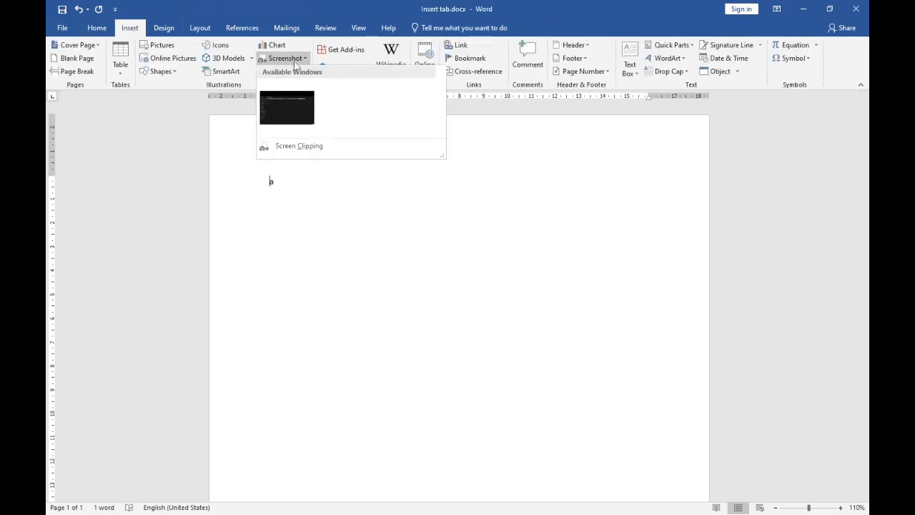
{"action": "left_click", "coordinate": [298, 153]}
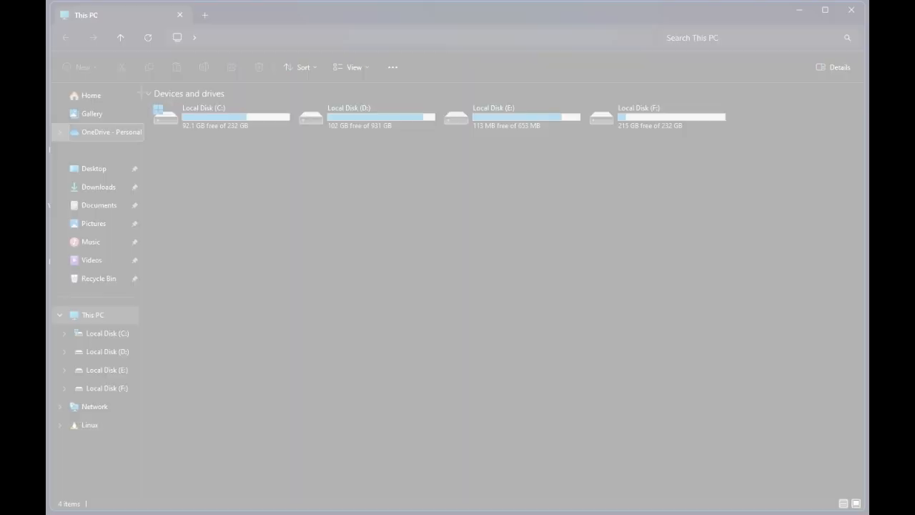
{"action": "left_click_drag", "start_coordinate": [143, 92], "coordinate": [748, 146]}
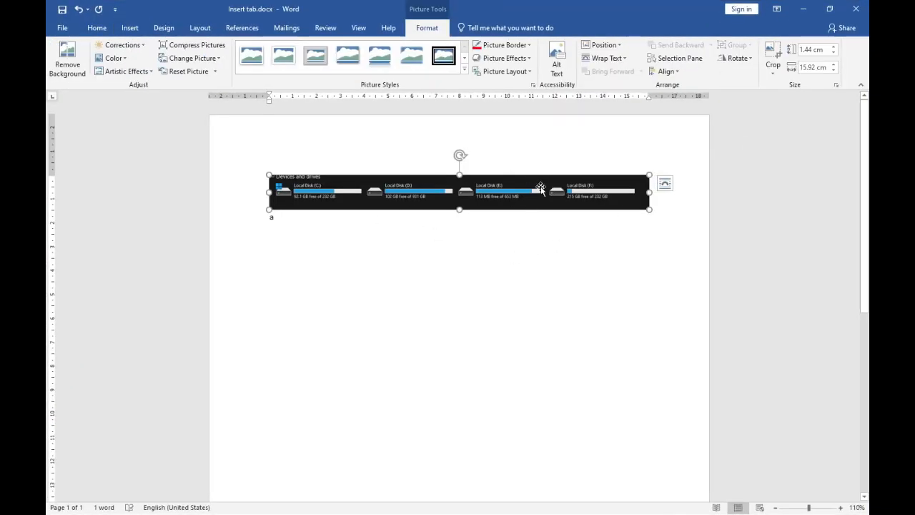
{"action": "key", "text": "Delete"}
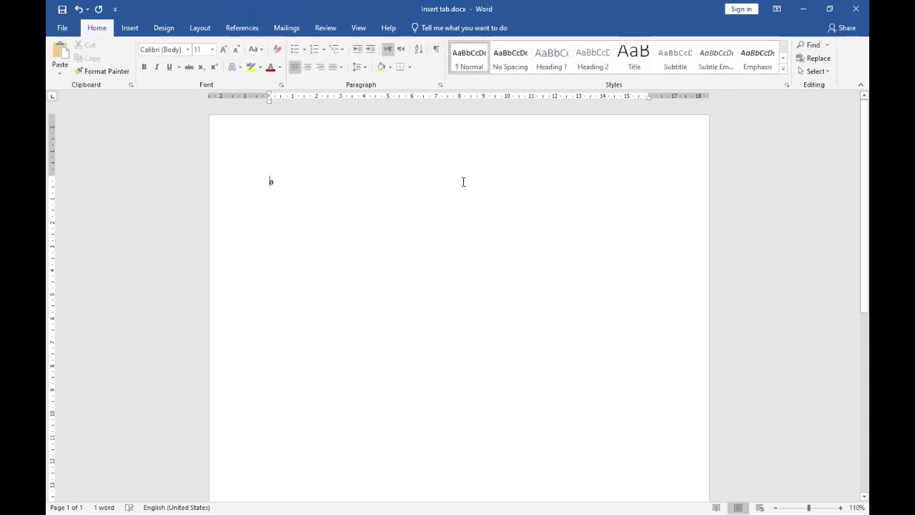
Step: Open the Office Add-ins store and move its window to the middle of the document
{"action": "left_click", "coordinate": [131, 29]}
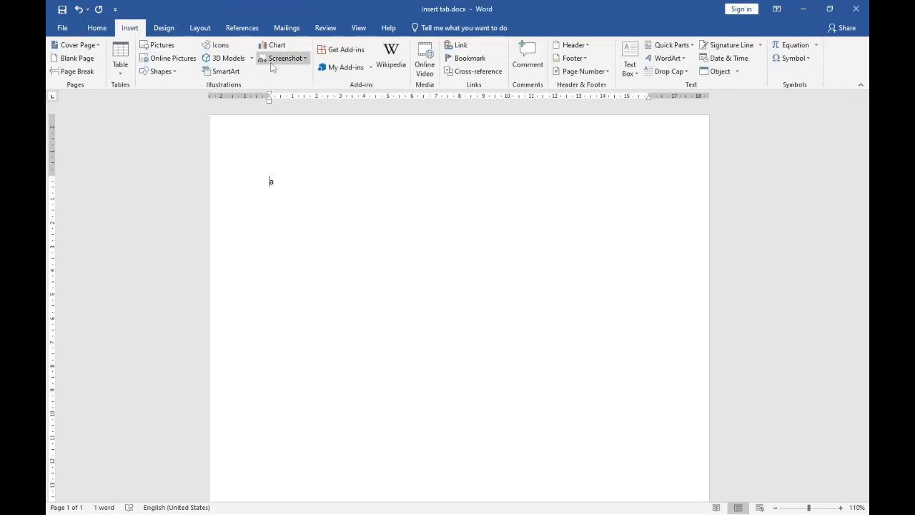
{"action": "left_click", "coordinate": [352, 51]}
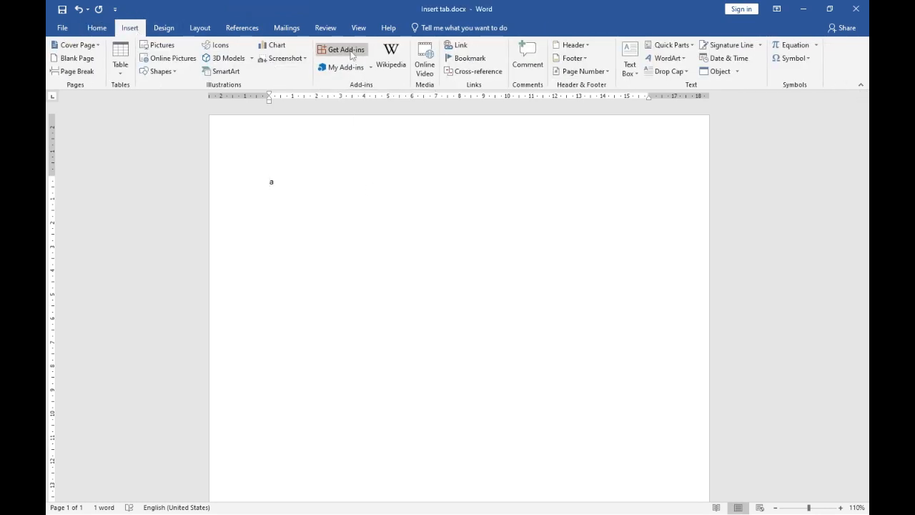
{"action": "left_click_drag", "start_coordinate": [450, 56], "coordinate": [637, 71]}
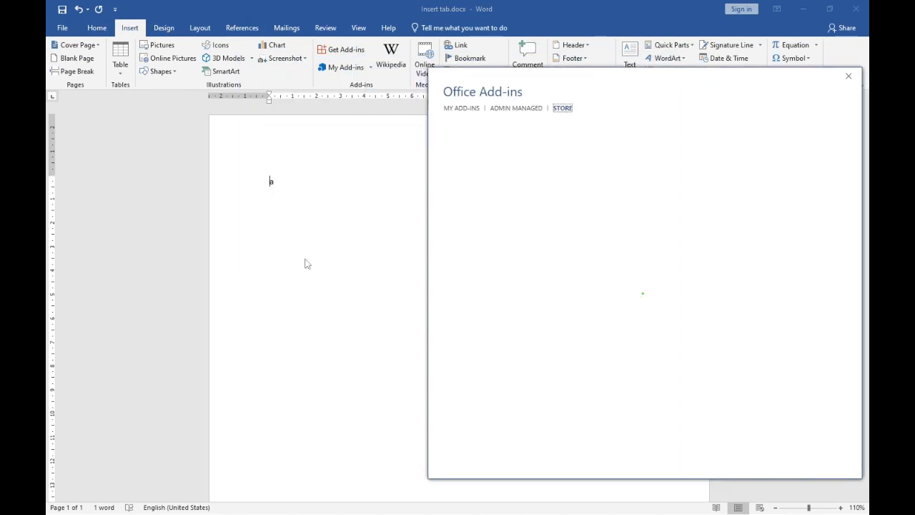
{"action": "left_click_drag", "start_coordinate": [517, 80], "coordinate": [386, 112]}
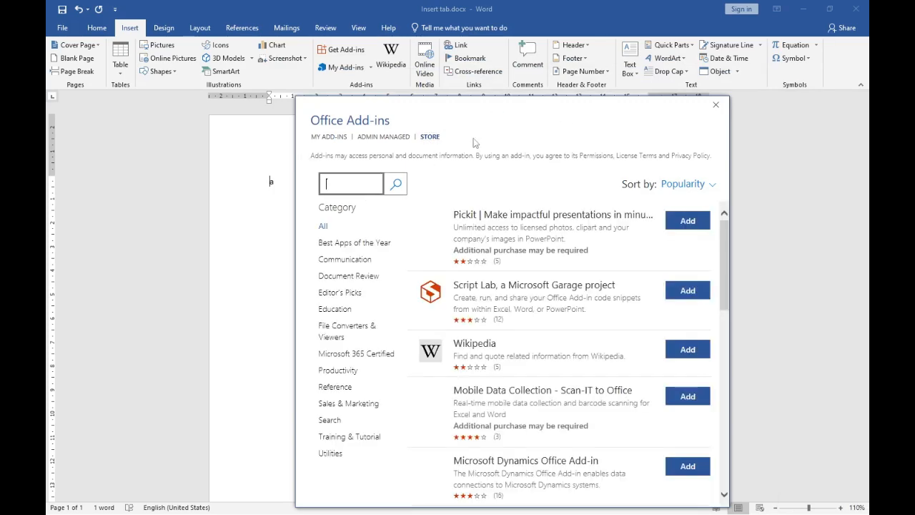
Step: Browse the add-ins listed by popularity in the Office Add-ins store and close the store
{"action": "left_click_drag", "start_coordinate": [474, 143], "coordinate": [427, 58]}
{"action": "scroll", "coordinate": [441, 246], "scroll_direction": "down", "scroll_amount": 3}
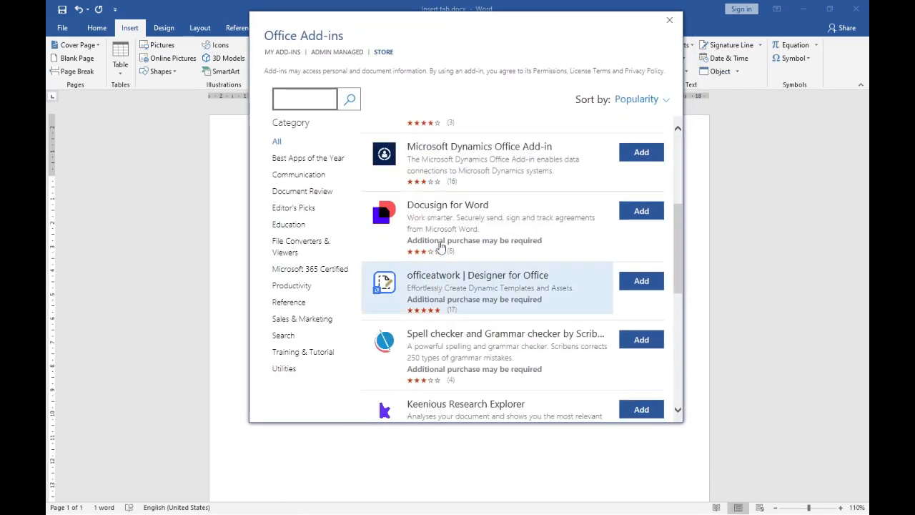
{"action": "scroll", "coordinate": [441, 243], "scroll_direction": "down", "scroll_amount": 6}
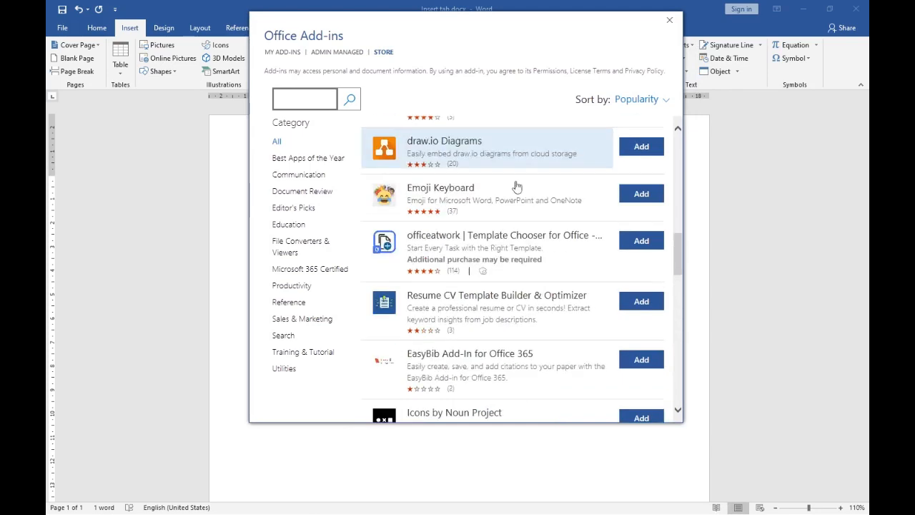
{"action": "scroll", "coordinate": [538, 270], "scroll_direction": "down", "scroll_amount": 1}
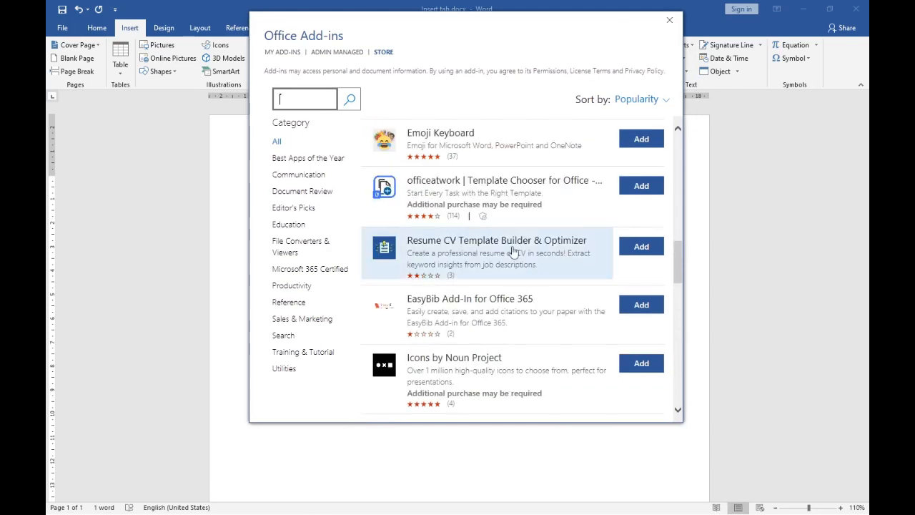
{"action": "scroll", "coordinate": [529, 238], "scroll_direction": "up", "scroll_amount": 1}
{"action": "left_click", "coordinate": [670, 21]}
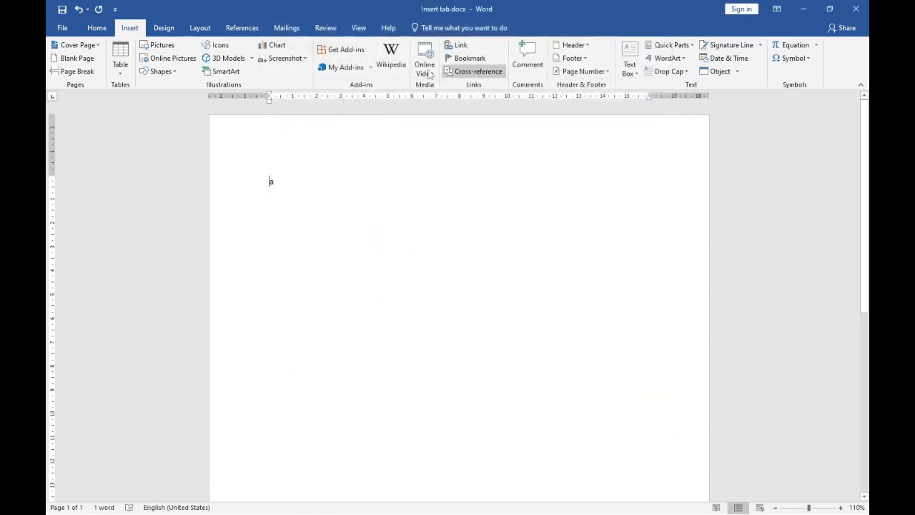
Step: View the My Add-ins list and the Wikipedia add-in's trust pane, closing each one without adding anything
{"action": "left_click", "coordinate": [346, 66]}
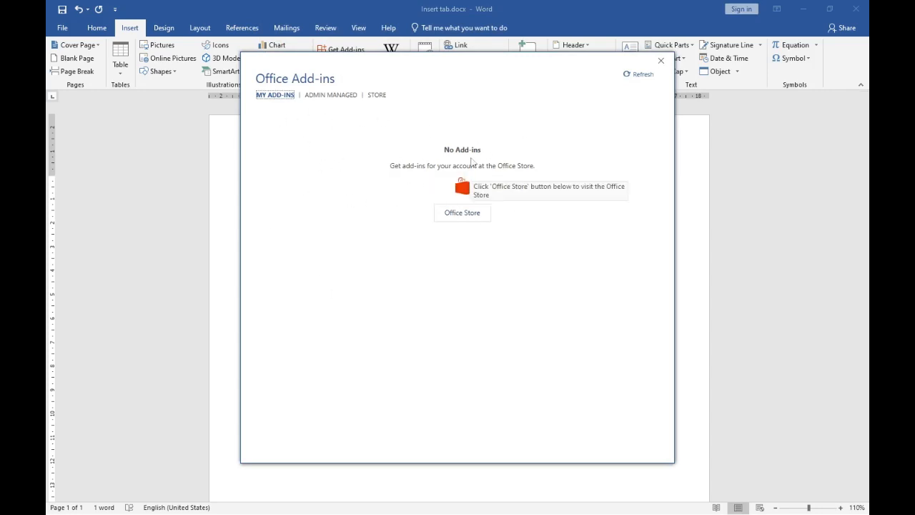
{"action": "left_click_drag", "start_coordinate": [502, 152], "coordinate": [408, 159]}
{"action": "left_click", "coordinate": [661, 61]}
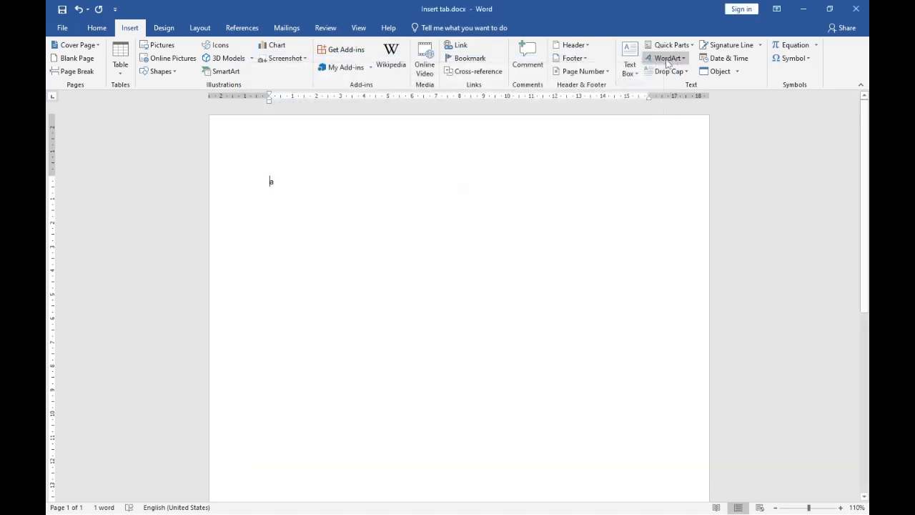
{"action": "left_click", "coordinate": [390, 57]}
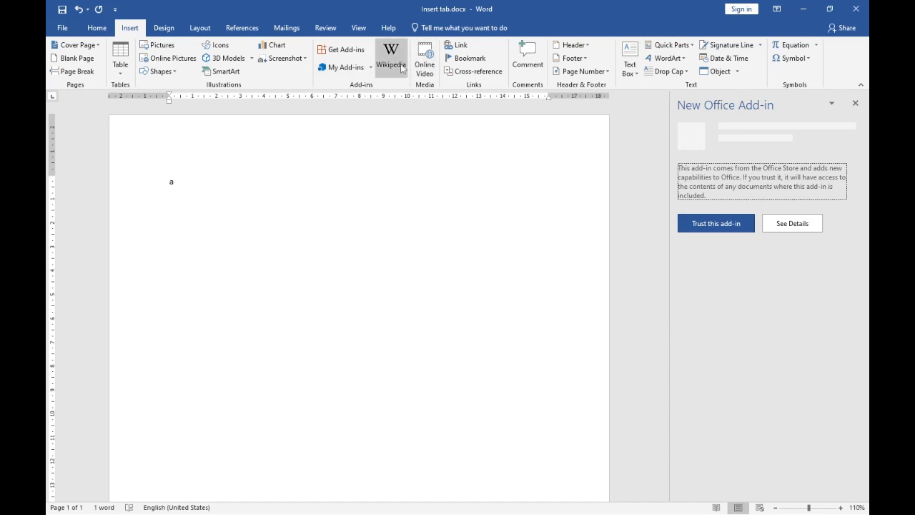
{"action": "left_click", "coordinate": [854, 104]}
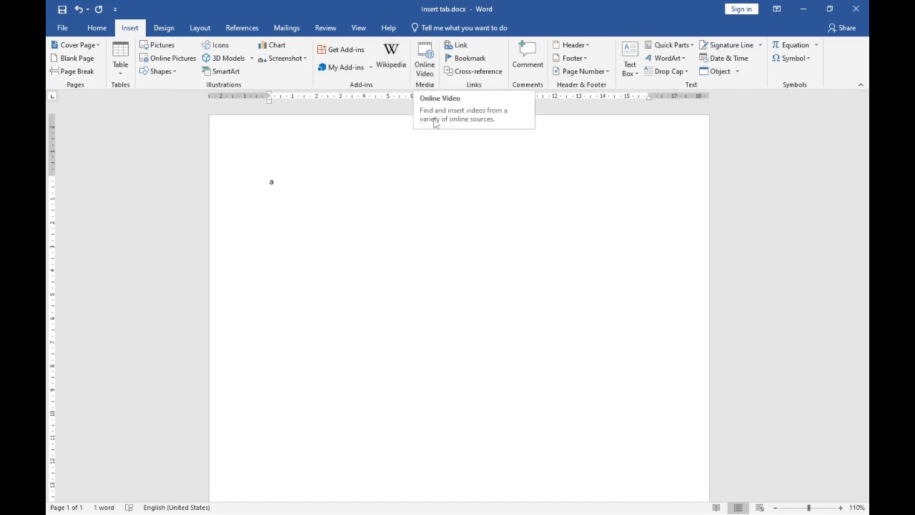
Step: View the link options for an existing file or web page in Insert Hyperlink and cancel without inserting a link
{"action": "double_click", "coordinate": [341, 184]}
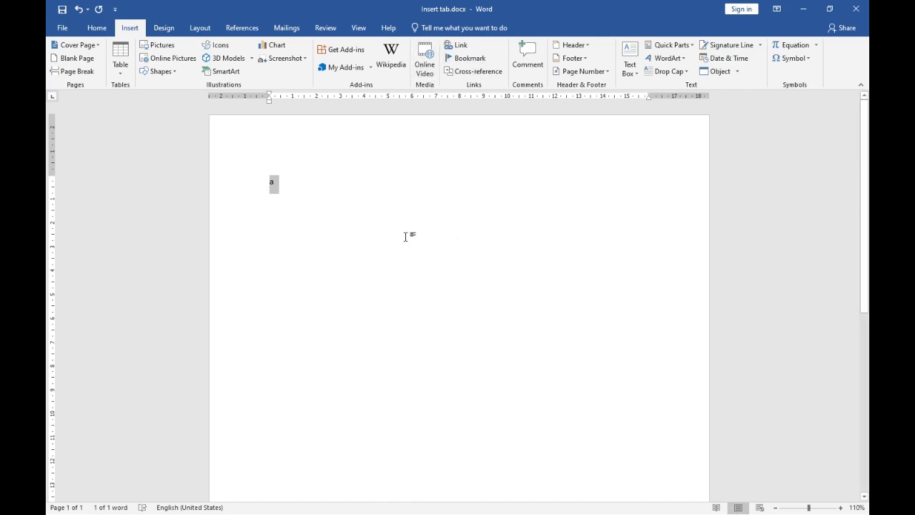
{"action": "left_click", "coordinate": [451, 250]}
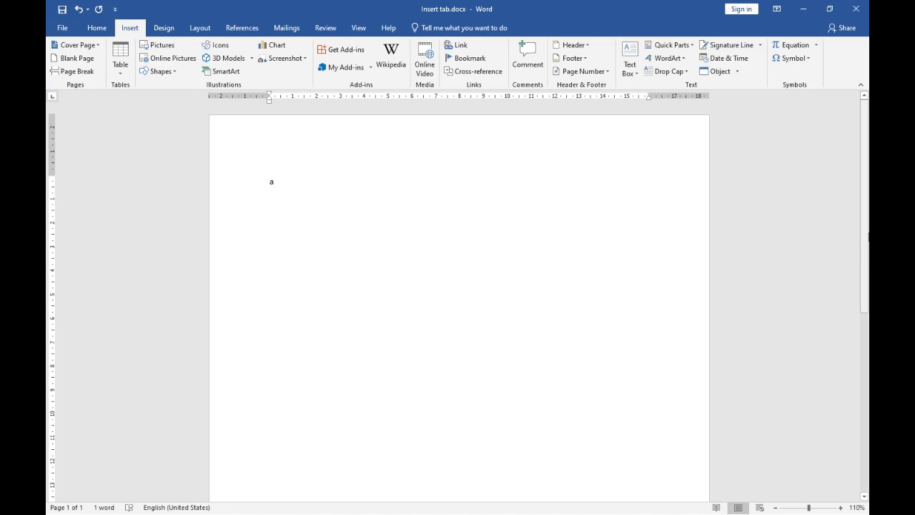
{"action": "left_click", "coordinate": [468, 45]}
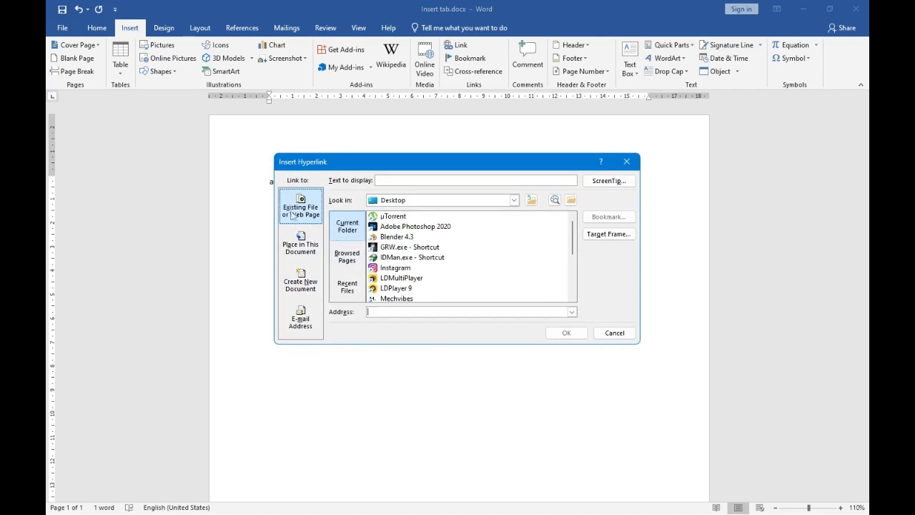
{"action": "left_click_drag", "start_coordinate": [399, 165], "coordinate": [433, 148]}
{"action": "left_click", "coordinate": [650, 315]}
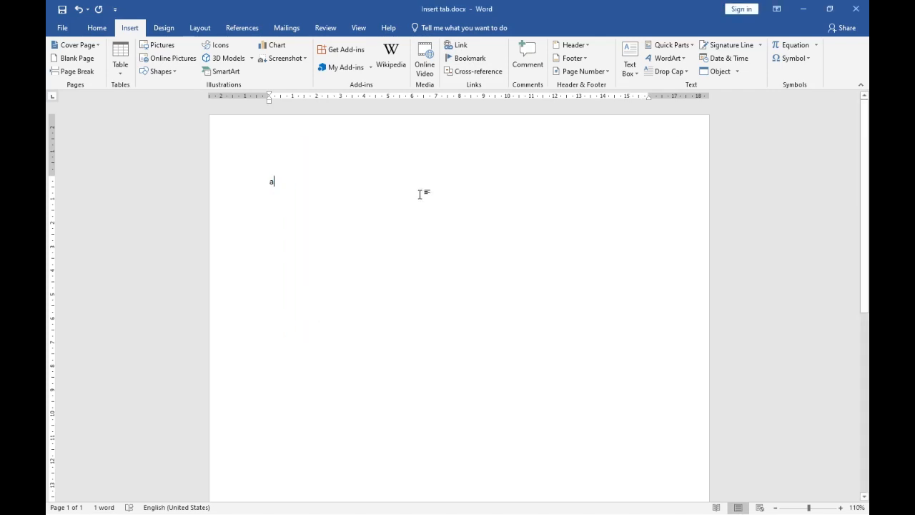
Step: Switch to File Explorer to view Local Disk (D:), close it, and maximize the Word document again
{"action": "left_click_drag", "start_coordinate": [392, 8], "coordinate": [427, 180]}
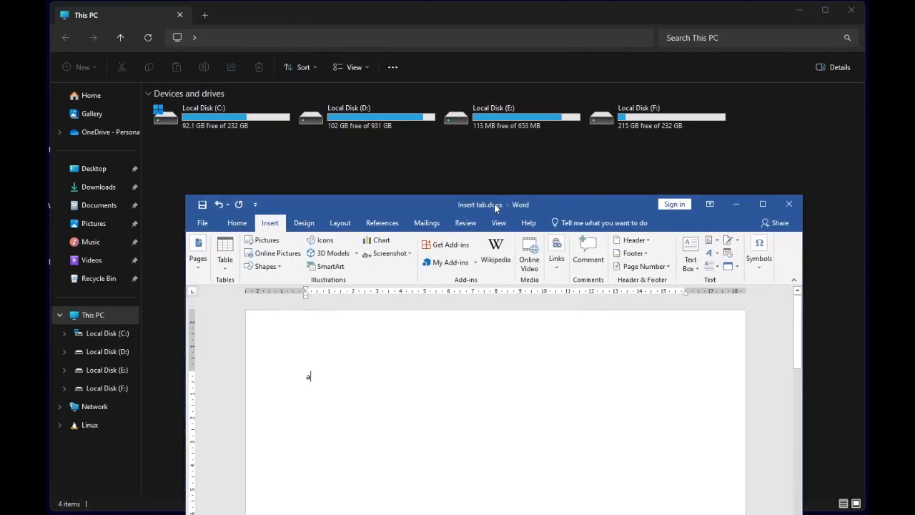
{"action": "left_click", "coordinate": [317, 119]}
{"action": "double_click", "coordinate": [317, 119]}
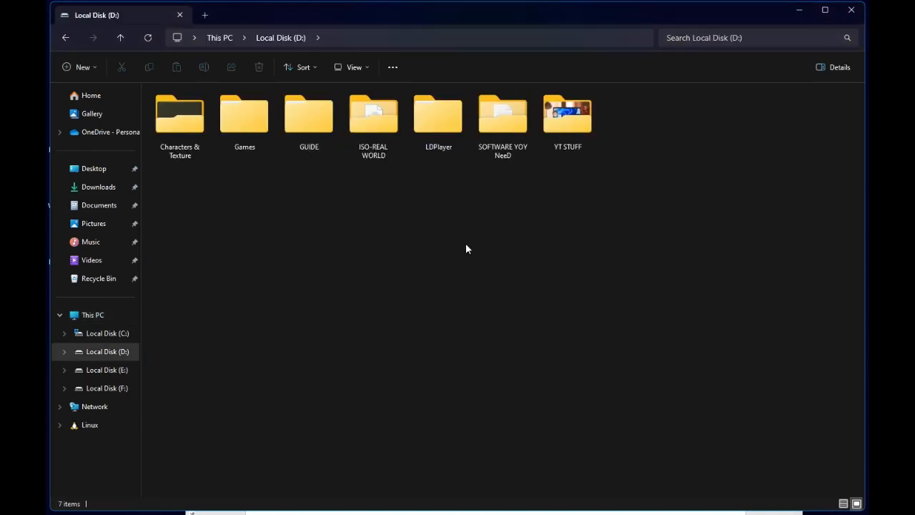
{"action": "left_click_drag", "start_coordinate": [484, 202], "coordinate": [725, 245]}
{"action": "left_click", "coordinate": [851, 10]}
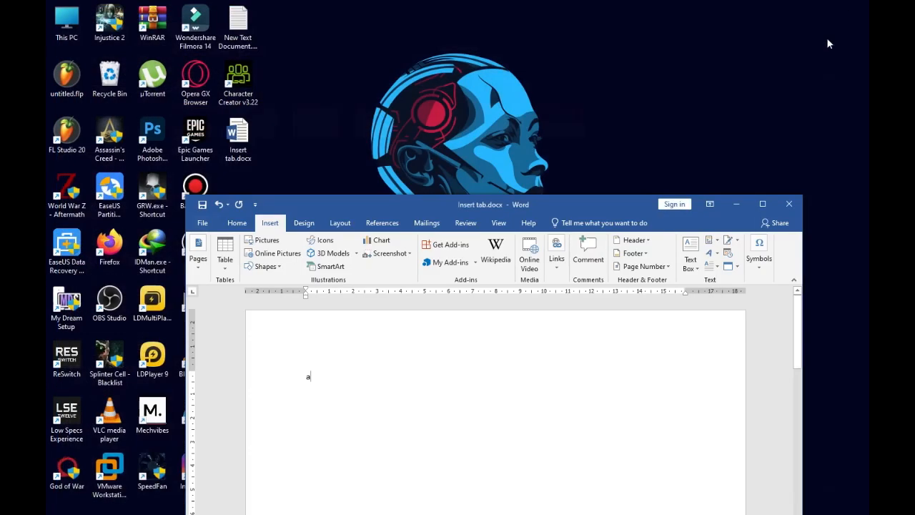
{"action": "left_click", "coordinate": [762, 204]}
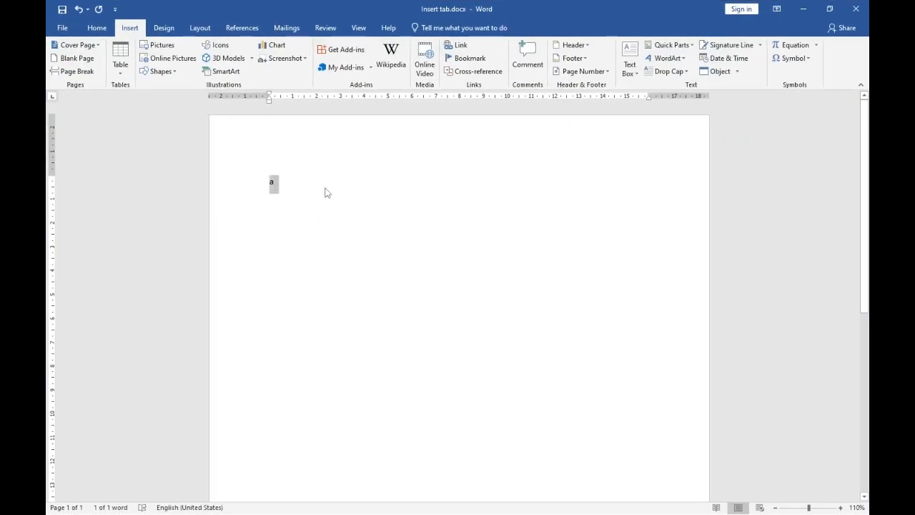
Step: Replace the letter "a" with sample paragraphs generated by =rand()
{"action": "key", "text": "BackSpace"}
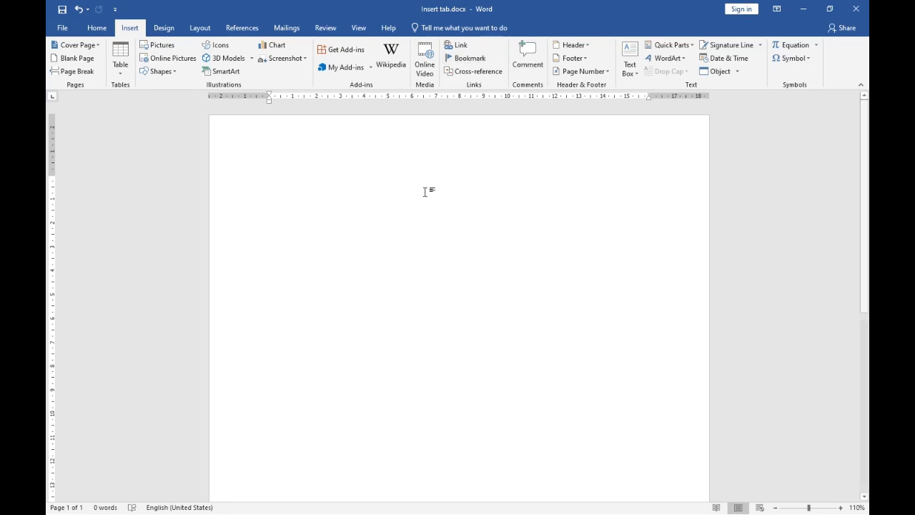
{"action": "type", "text": "=rand("}
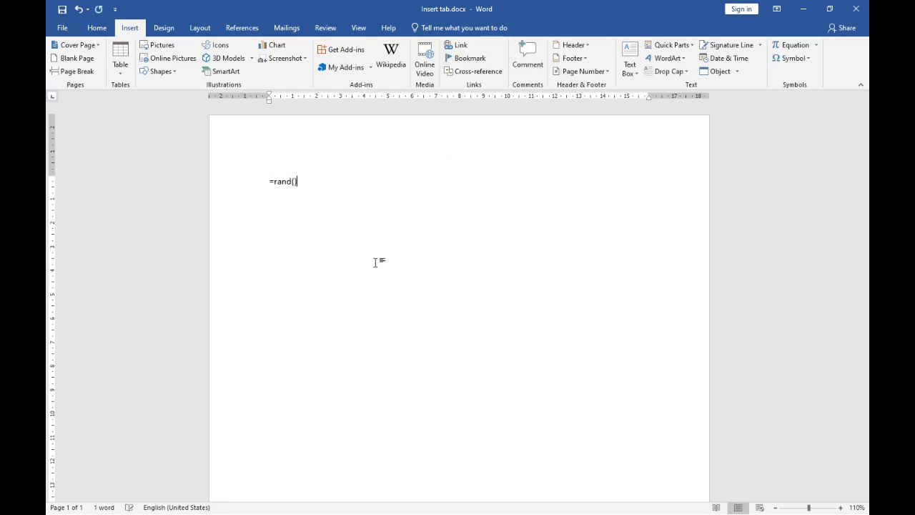
{"action": "key", "text": "Return"}
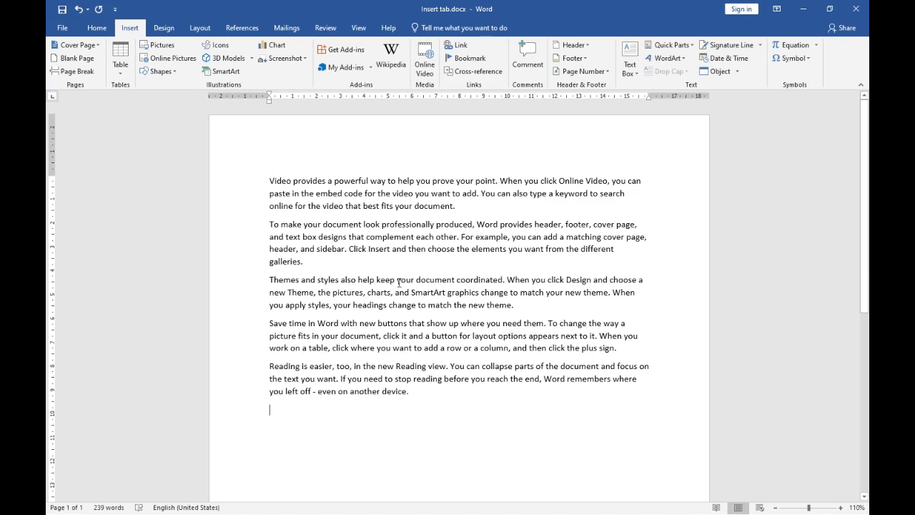
Step: Add a bookmark named Left at the end of the first paragraph
{"action": "left_click", "coordinate": [458, 207]}
{"action": "left_click", "coordinate": [469, 58]}
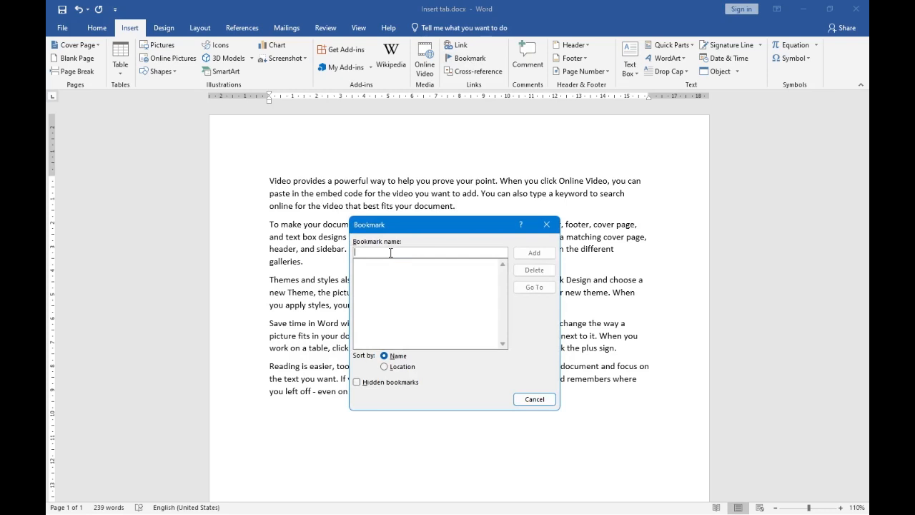
{"action": "type", "text": "Left"}
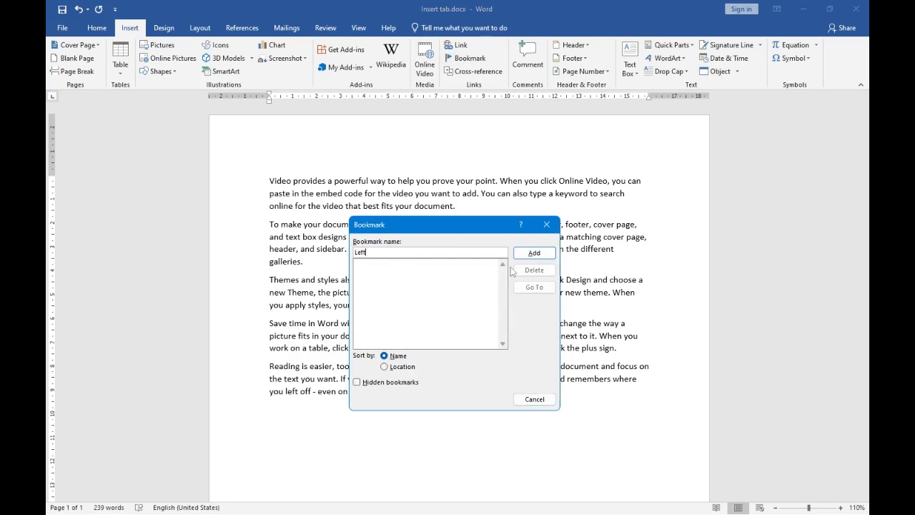
{"action": "left_click", "coordinate": [529, 253]}
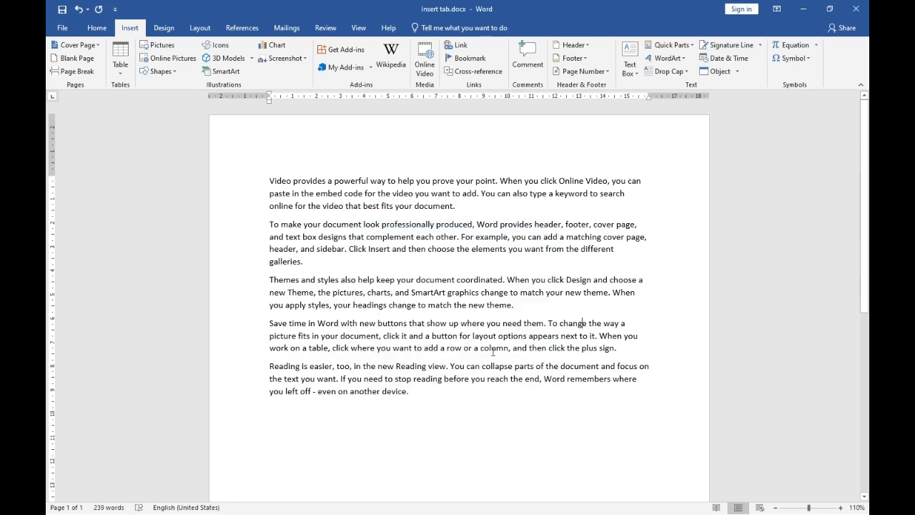
Step: Test the Left bookmark by jumping to it from the fourth paragraph and from the end of the document
{"action": "left_click", "coordinate": [466, 58]}
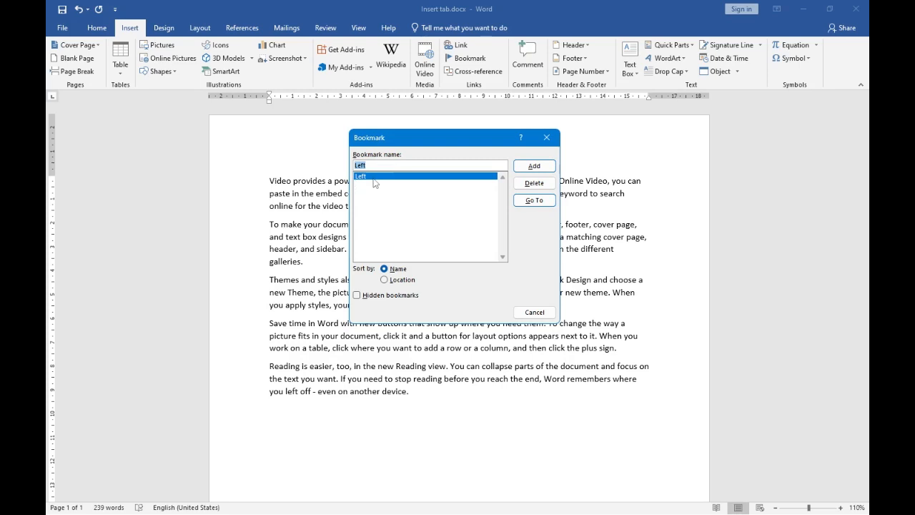
{"action": "left_click", "coordinate": [534, 200]}
{"action": "left_click", "coordinate": [534, 311]}
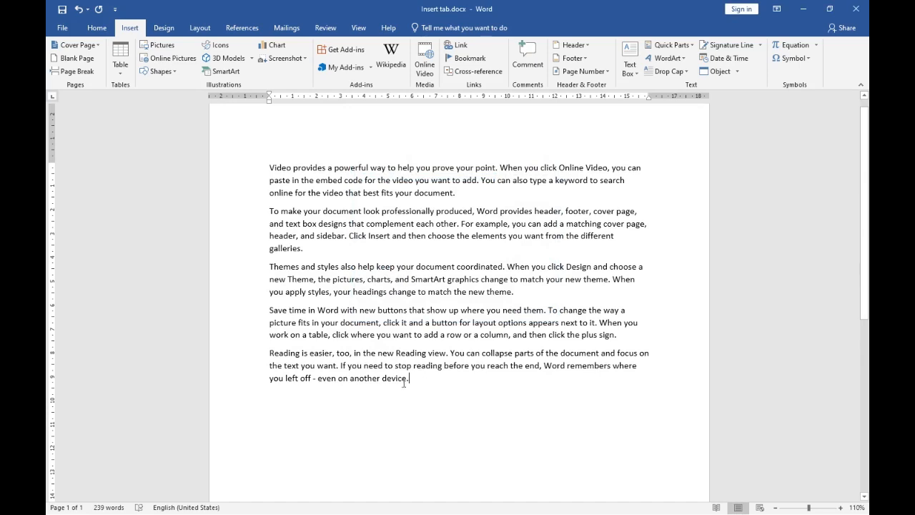
{"action": "left_click", "coordinate": [464, 58]}
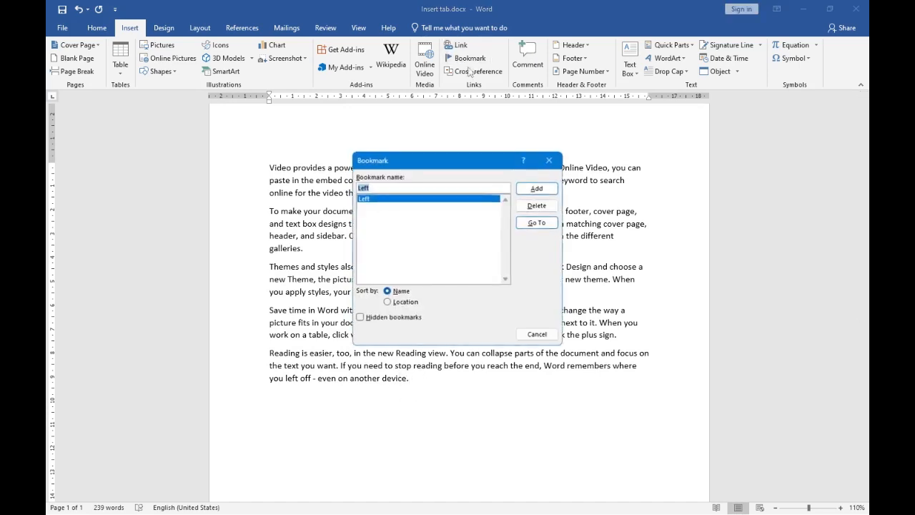
{"action": "left_click", "coordinate": [537, 223]}
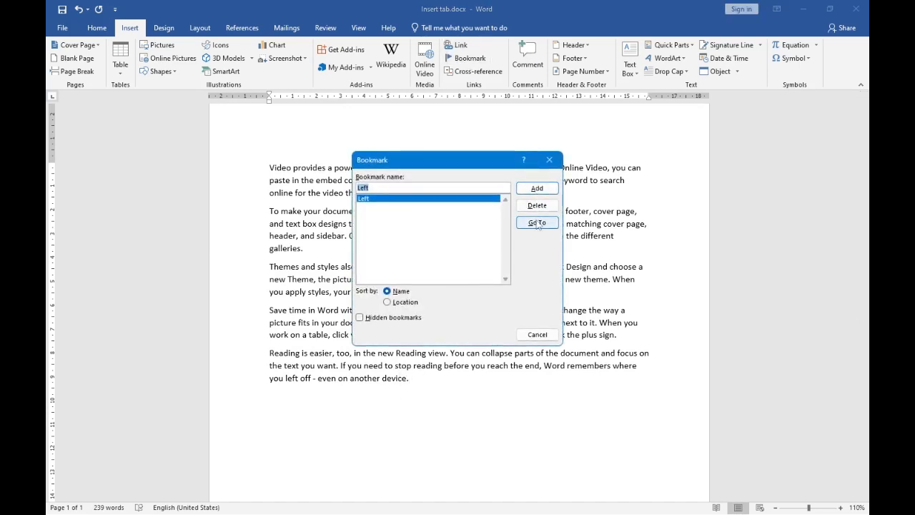
{"action": "left_click_drag", "start_coordinate": [470, 162], "coordinate": [733, 182]}
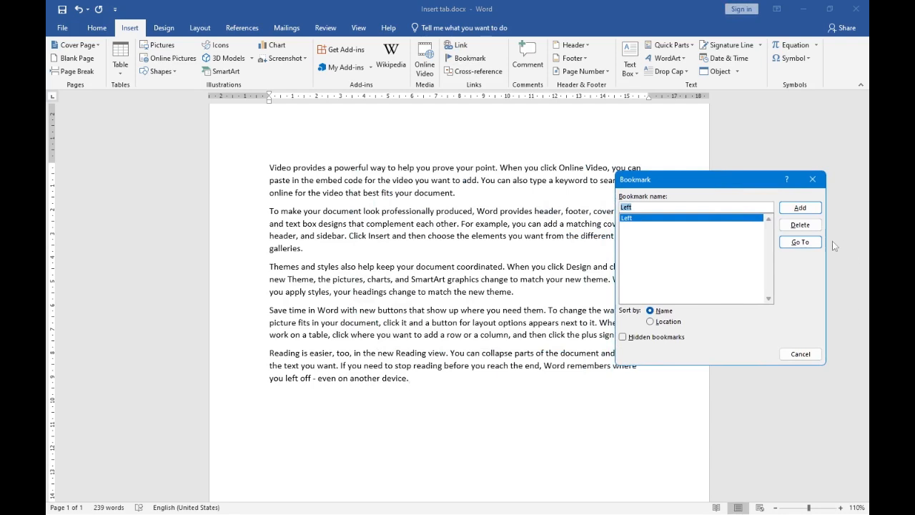
{"action": "left_click", "coordinate": [800, 243]}
{"action": "left_click", "coordinate": [808, 244]}
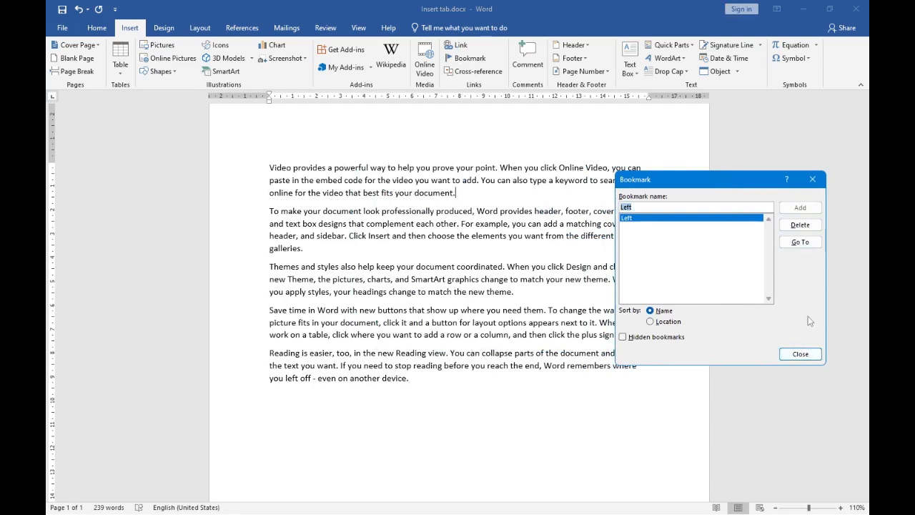
{"action": "left_click", "coordinate": [800, 354]}
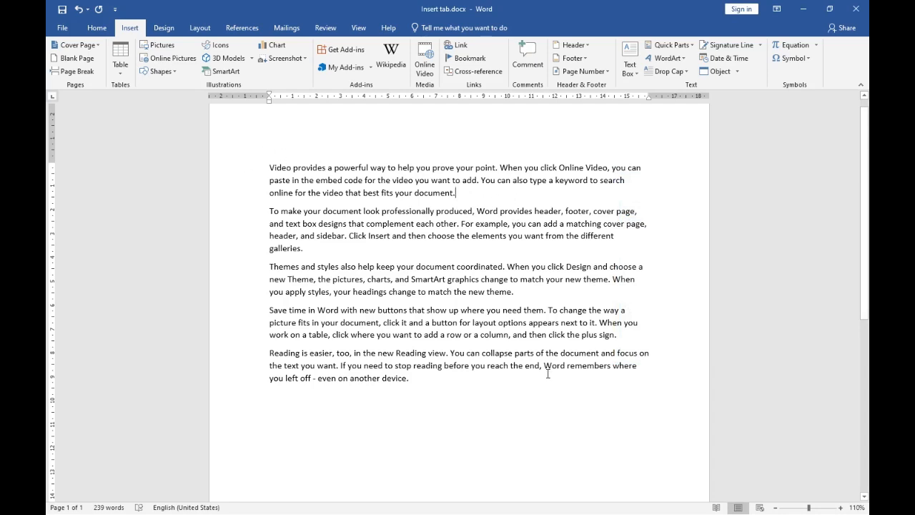
Step: Select all the document text, view the Cross-reference options, and cancel without inserting a reference
{"action": "key", "text": "ctrl+a"}
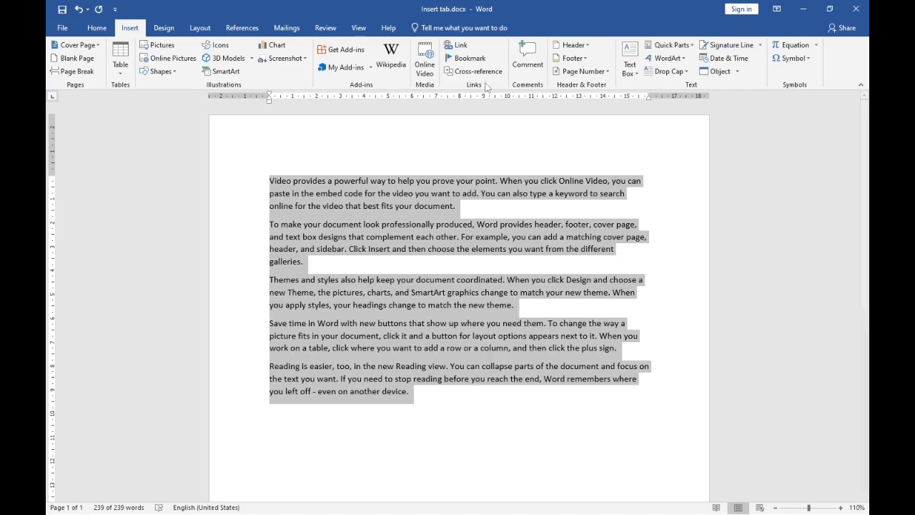
{"action": "left_click", "coordinate": [477, 71]}
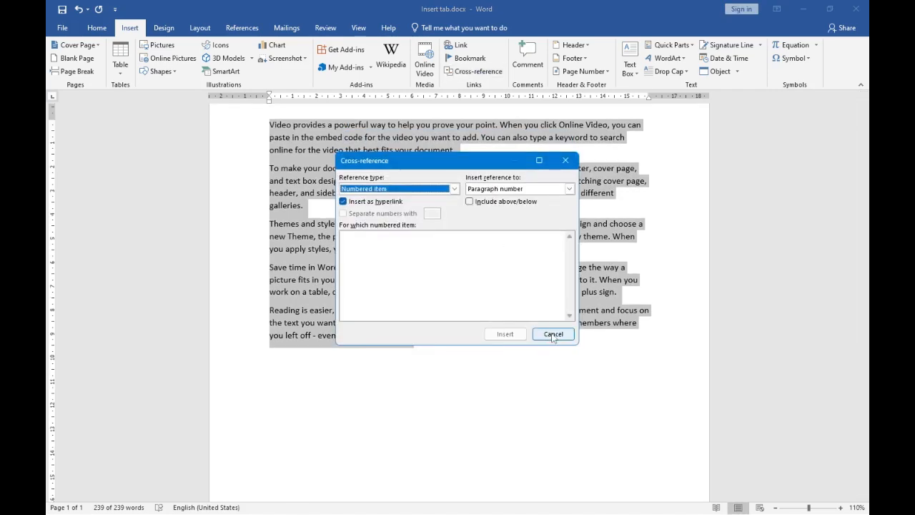
{"action": "left_click", "coordinate": [552, 333]}
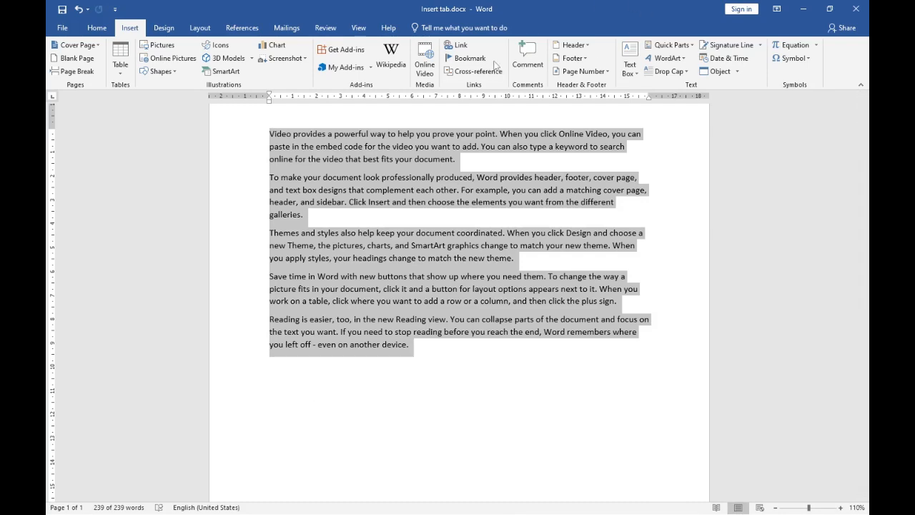
Step: Attach the comment "This is a demo para" to the selected text and check how it appears in the print preview
{"action": "left_click", "coordinate": [536, 65]}
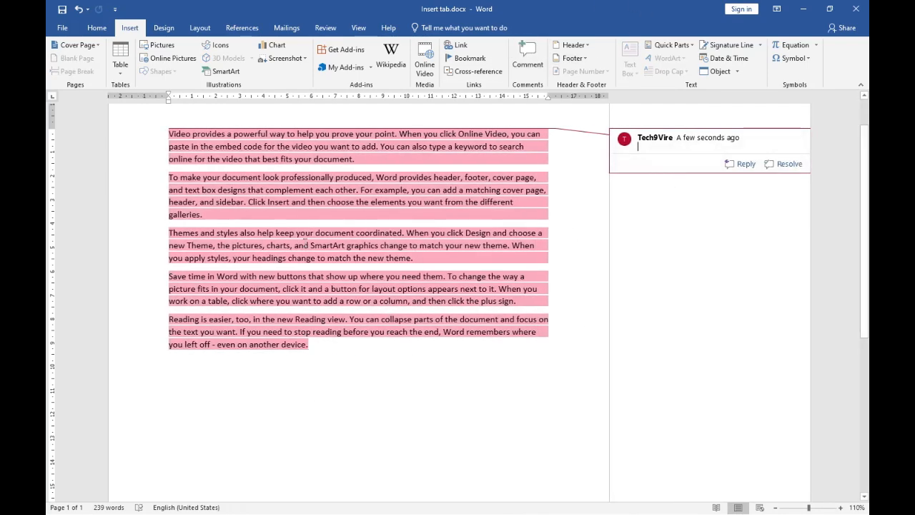
{"action": "scroll", "coordinate": [305, 241], "scroll_direction": "up", "scroll_amount": 2}
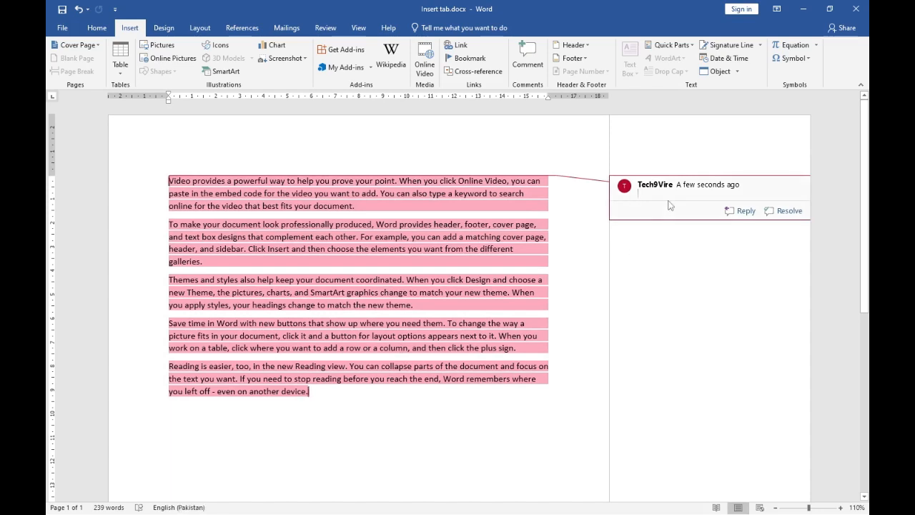
{"action": "type", "text": "This is"}
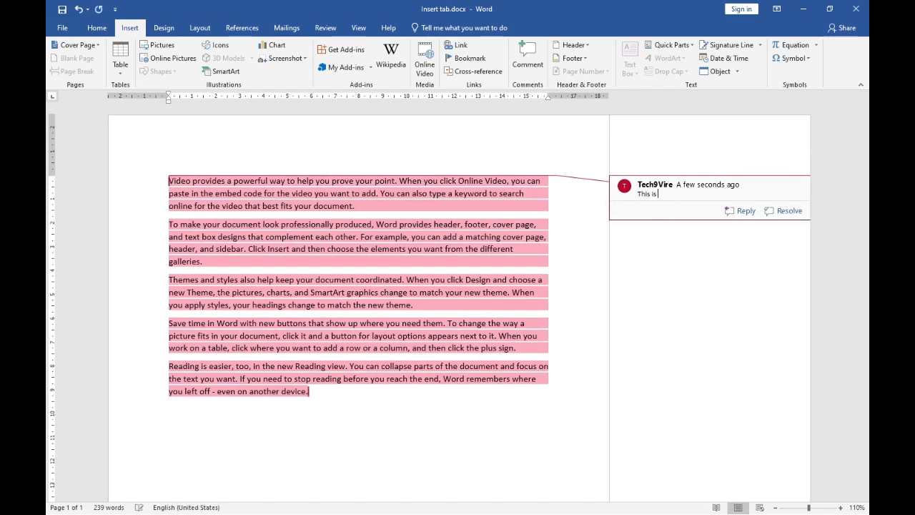
{"action": "type", "text": " a demo para"}
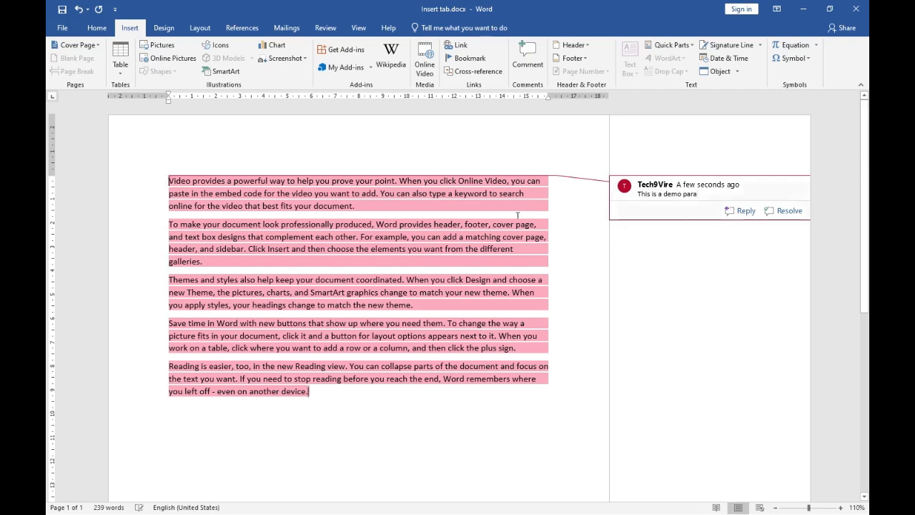
{"action": "mouse_move", "coordinate": [329, 250]}
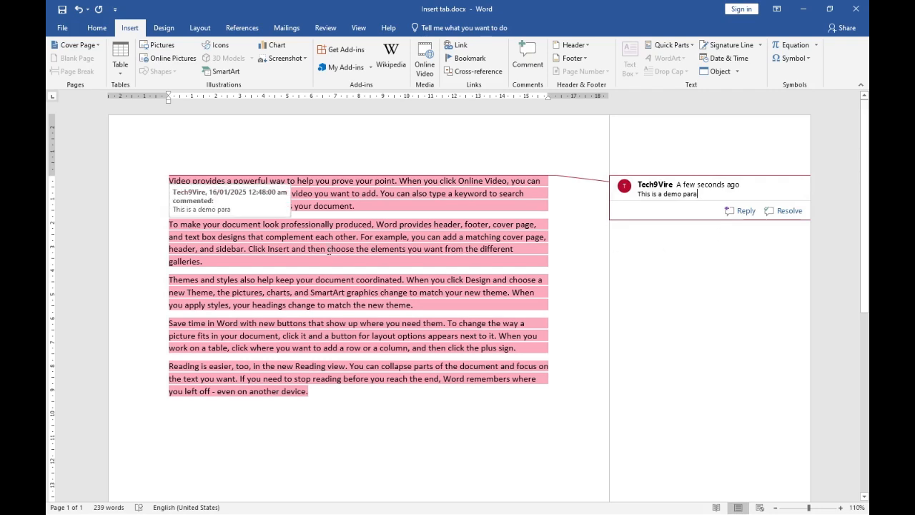
{"action": "key", "text": "ctrl+p"}
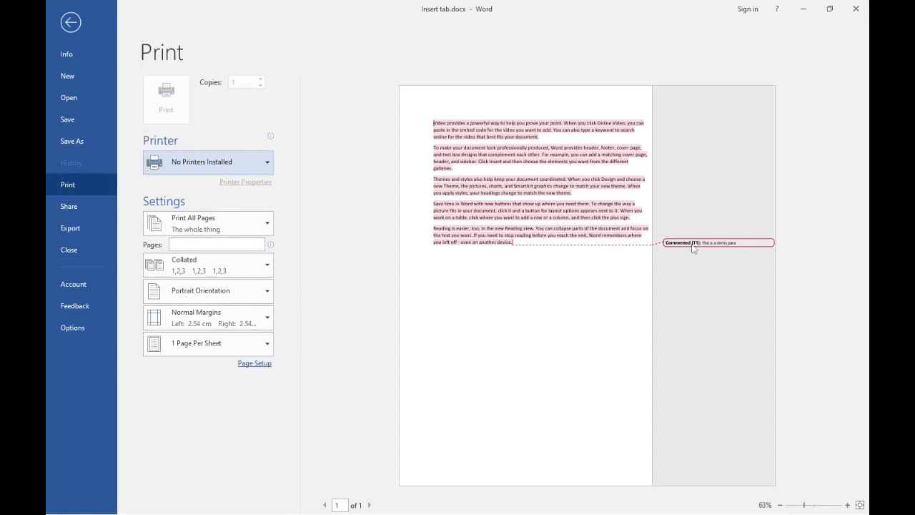
{"action": "left_click", "coordinate": [71, 22]}
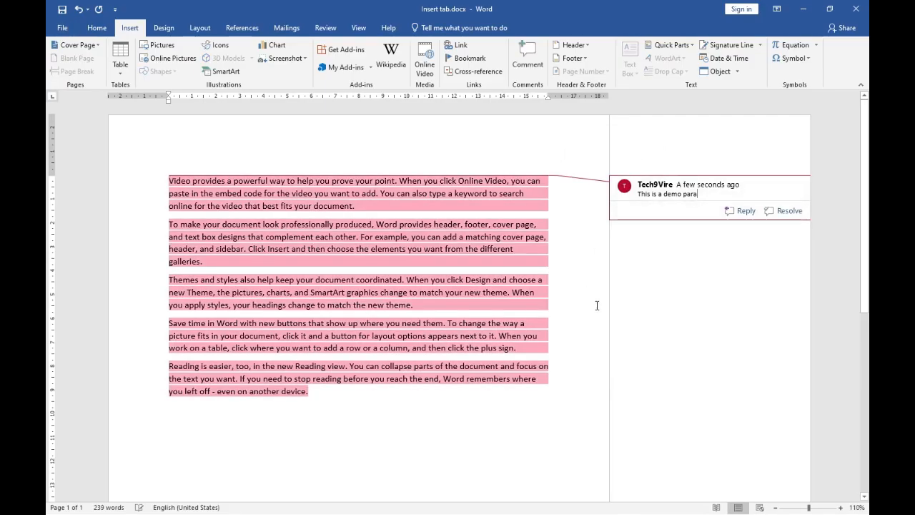
Step: Clear the comment's text and undo the insertion of the comment
{"action": "key", "text": "BackSpace"}
{"action": "key", "text": "BackSpace"}
{"action": "key", "text": "BackSpace"}
{"action": "key", "text": "BackSpace"}
{"action": "key", "text": "BackSpace"}
{"action": "key", "text": "BackSpace"}
{"action": "key", "text": "BackSpace"}
{"action": "key", "text": "BackSpace"}
{"action": "key", "text": "BackSpace"}
{"action": "key", "text": "BackSpace"}
{"action": "key", "text": "BackSpace"}
{"action": "key", "text": "BackSpace"}
{"action": "key", "text": "BackSpace"}
{"action": "key", "text": "BackSpace"}
{"action": "key", "text": "ctrl+z"}
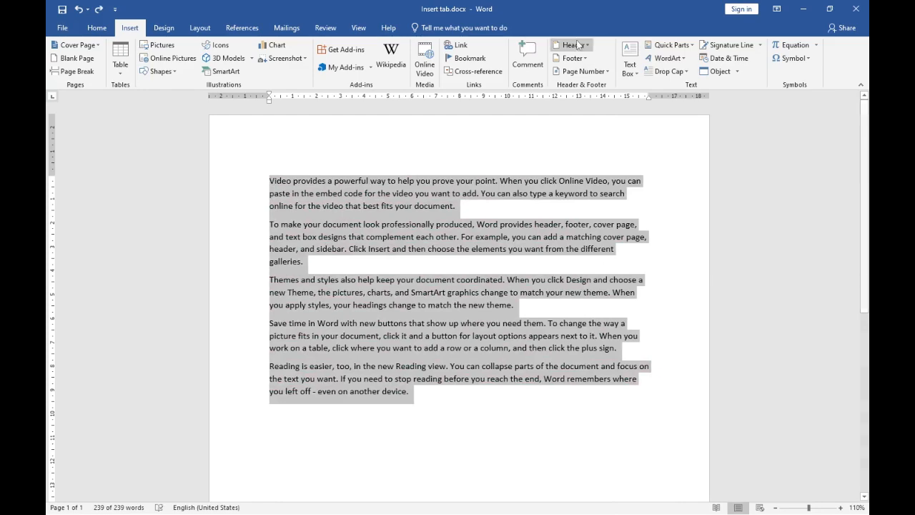
Step: Open the page's header area, view the built-in header designs, and return to the body text without inserting one
{"action": "left_click", "coordinate": [577, 45]}
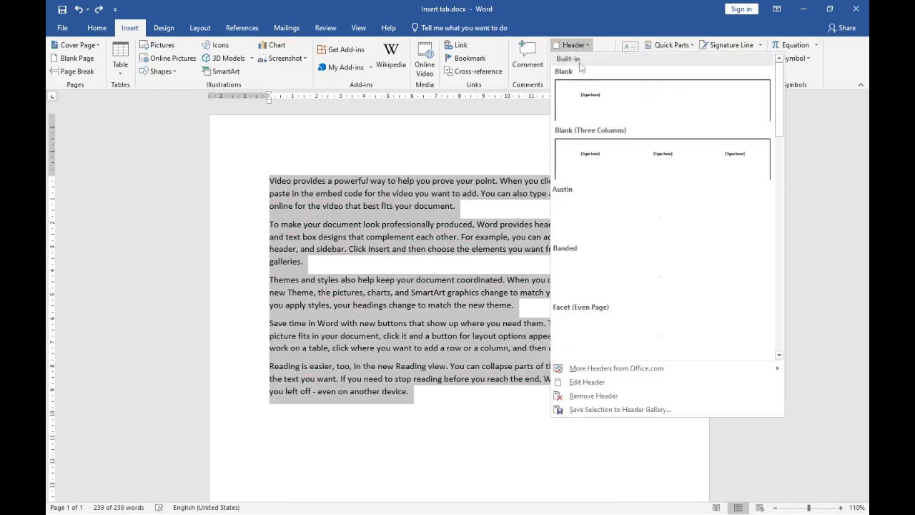
{"action": "left_click", "coordinate": [353, 129]}
{"action": "double_click", "coordinate": [352, 130]}
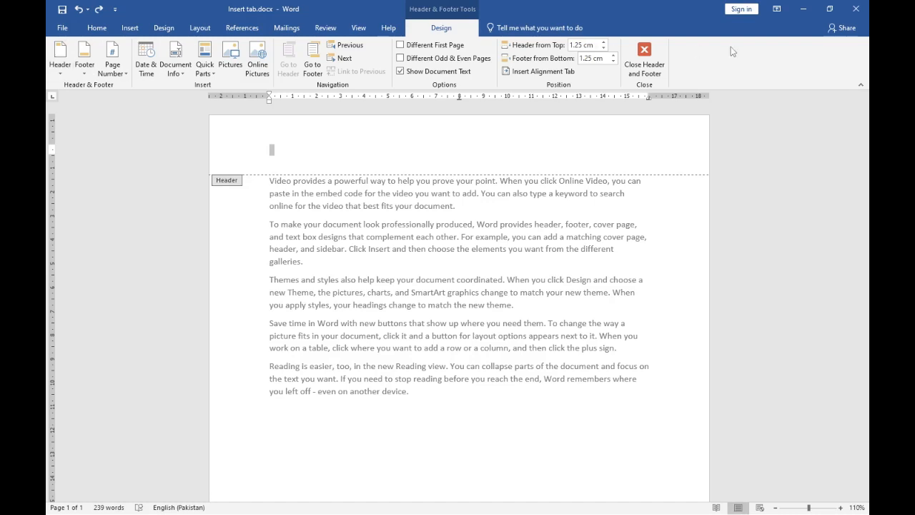
{"action": "left_click", "coordinate": [61, 64]}
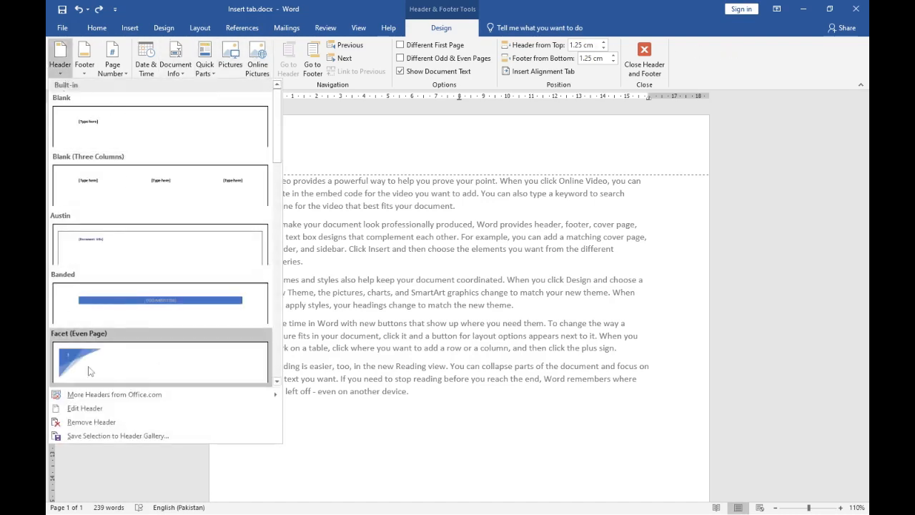
{"action": "left_click", "coordinate": [297, 99]}
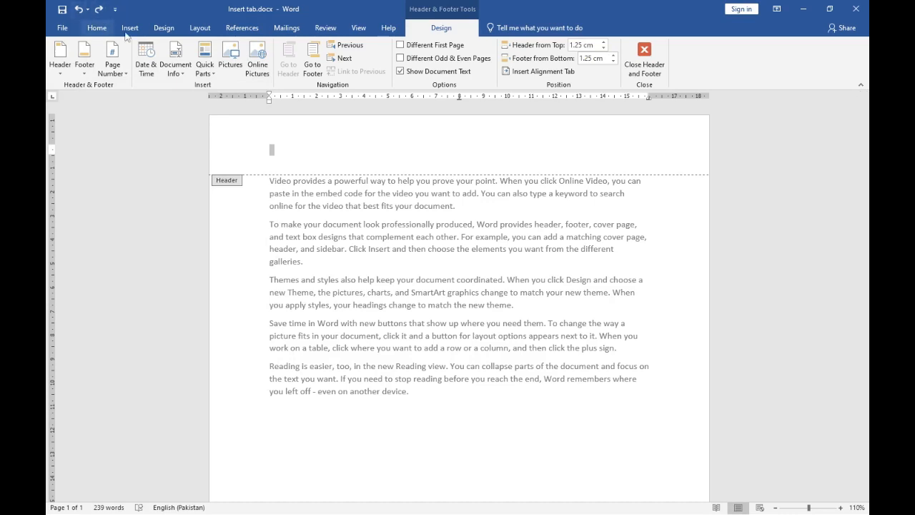
{"action": "double_click", "coordinate": [348, 323]}
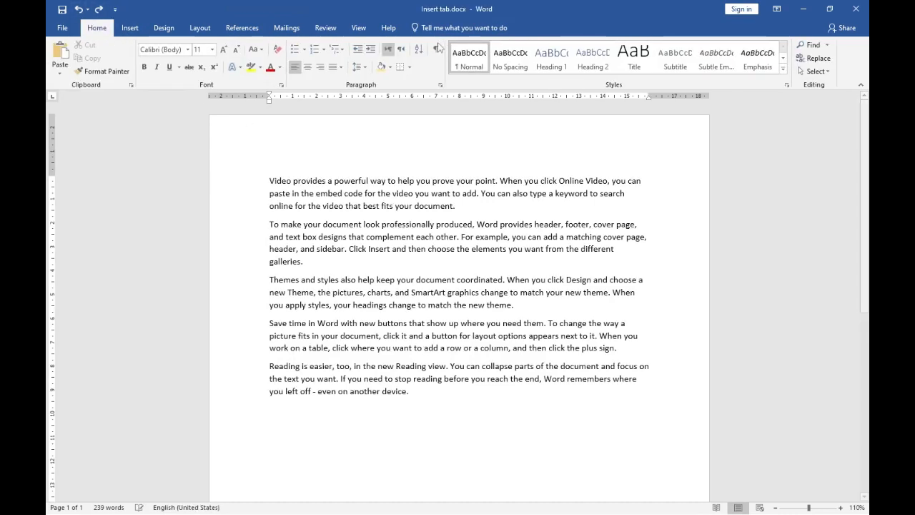
Step: Insert the built-in Facet (Even Page) header and inspect its page number box and corner graphic
{"action": "left_click", "coordinate": [136, 28]}
{"action": "left_click", "coordinate": [572, 45]}
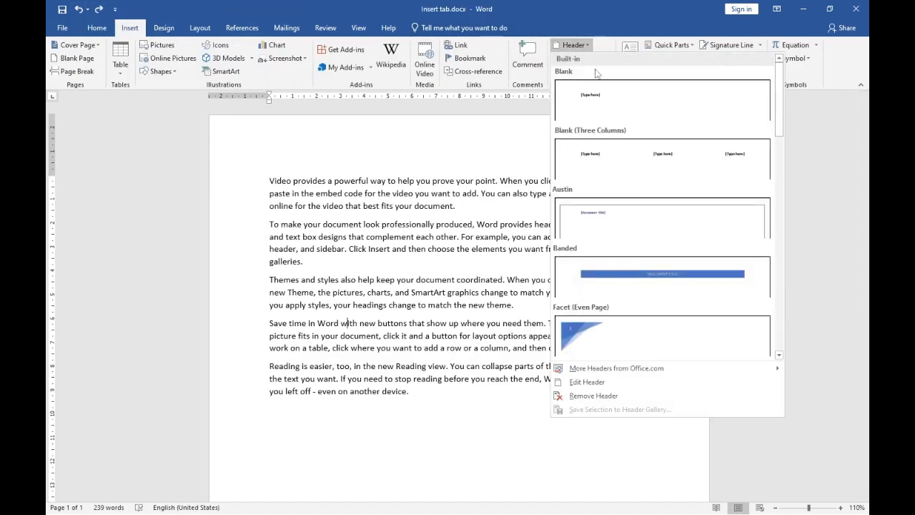
{"action": "scroll", "coordinate": [612, 324], "scroll_direction": "down", "scroll_amount": 5}
{"action": "scroll", "coordinate": [632, 217], "scroll_direction": "up", "scroll_amount": 5}
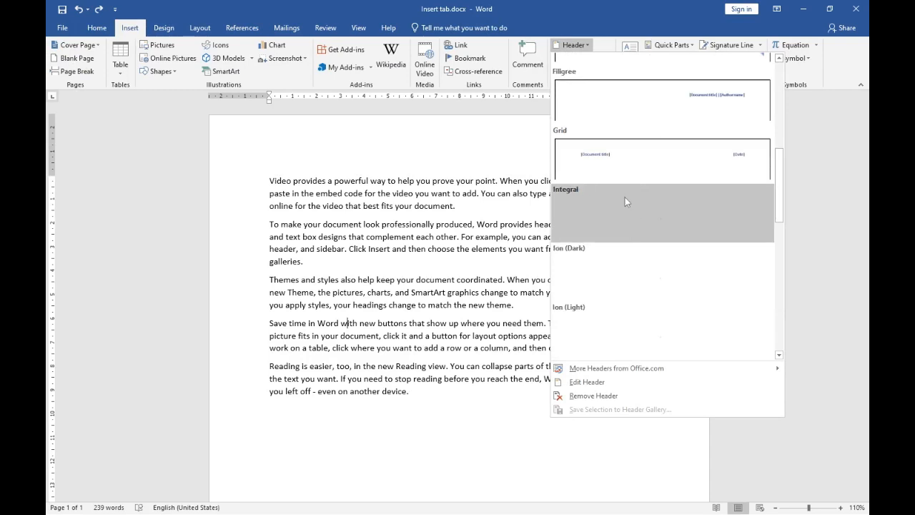
{"action": "left_click", "coordinate": [588, 333]}
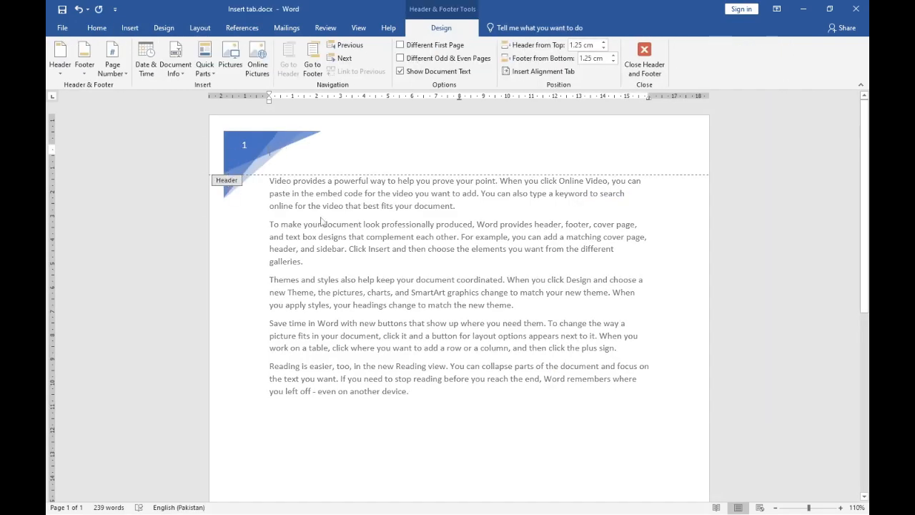
{"action": "left_click", "coordinate": [236, 144]}
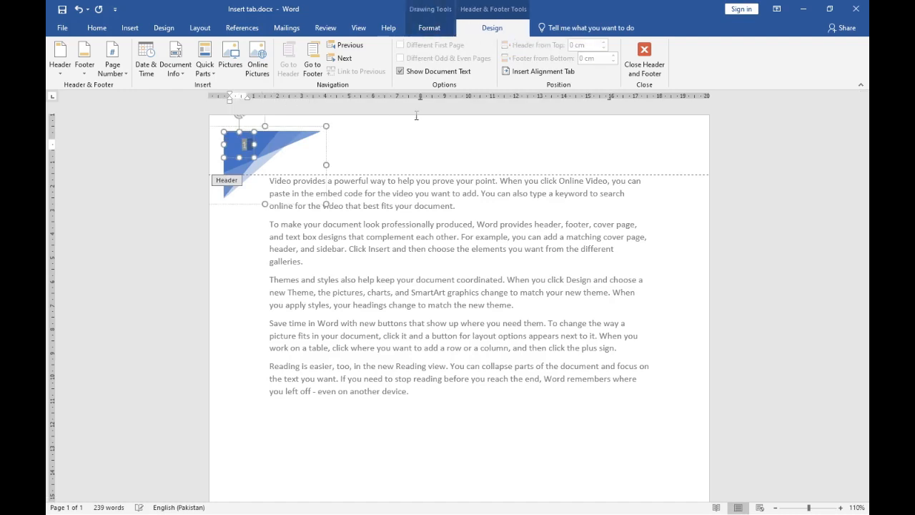
{"action": "left_click", "coordinate": [379, 134]}
{"action": "left_click", "coordinate": [266, 151]}
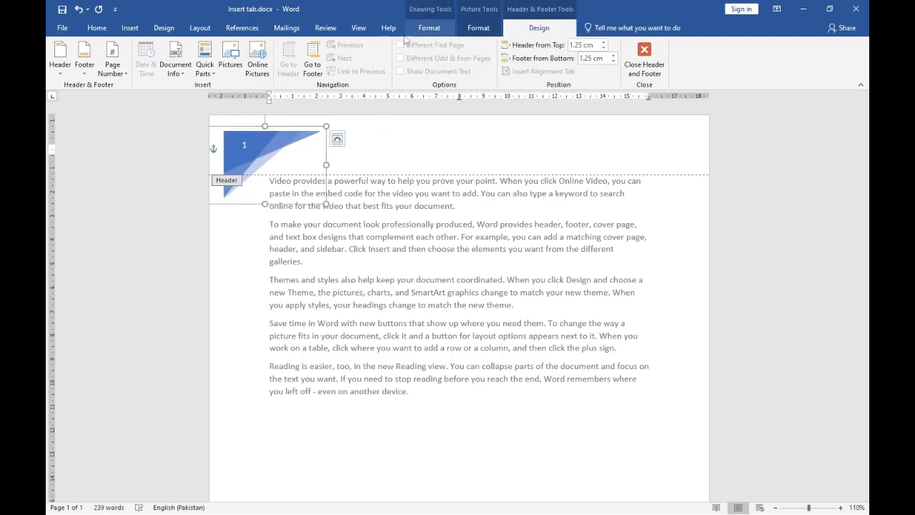
{"action": "left_click", "coordinate": [371, 143]}
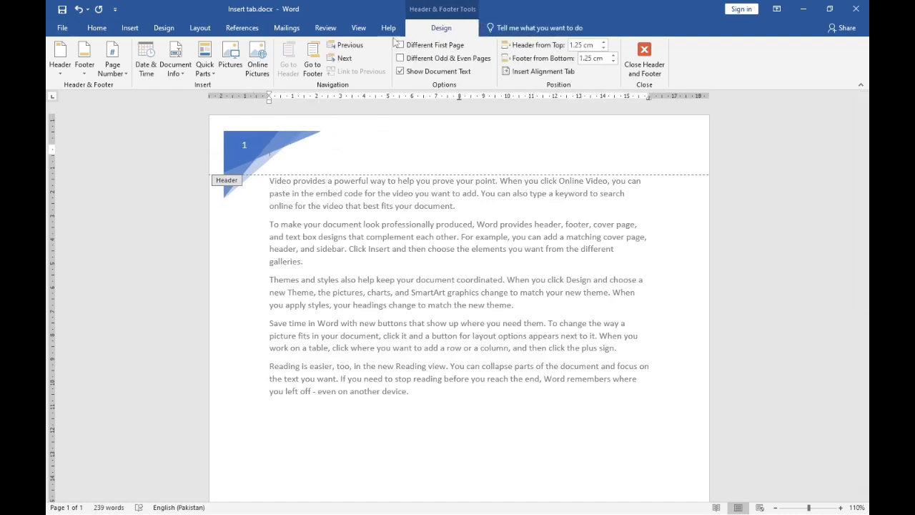
Step: Replace the header with the Banded design, enter COMPUTER as the document title, and return to the body text
{"action": "left_click", "coordinate": [59, 68]}
{"action": "left_click", "coordinate": [191, 289]}
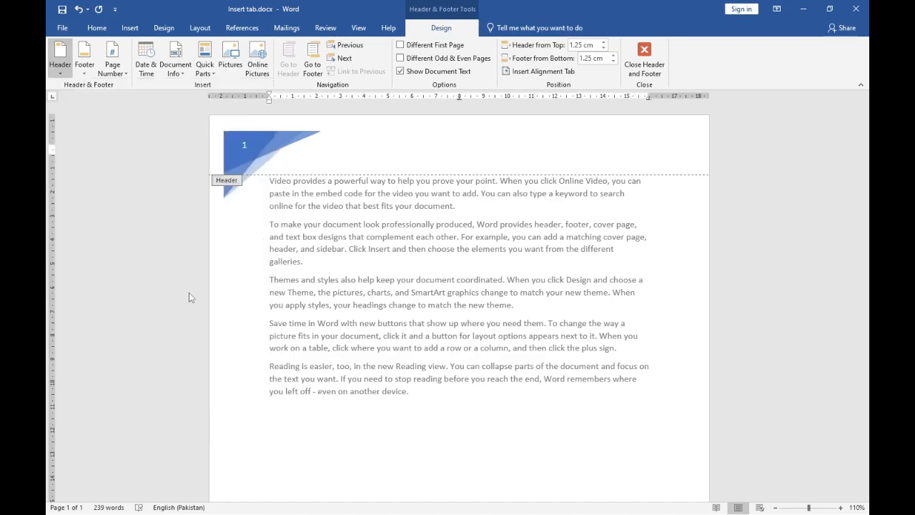
{"action": "left_click", "coordinate": [491, 162]}
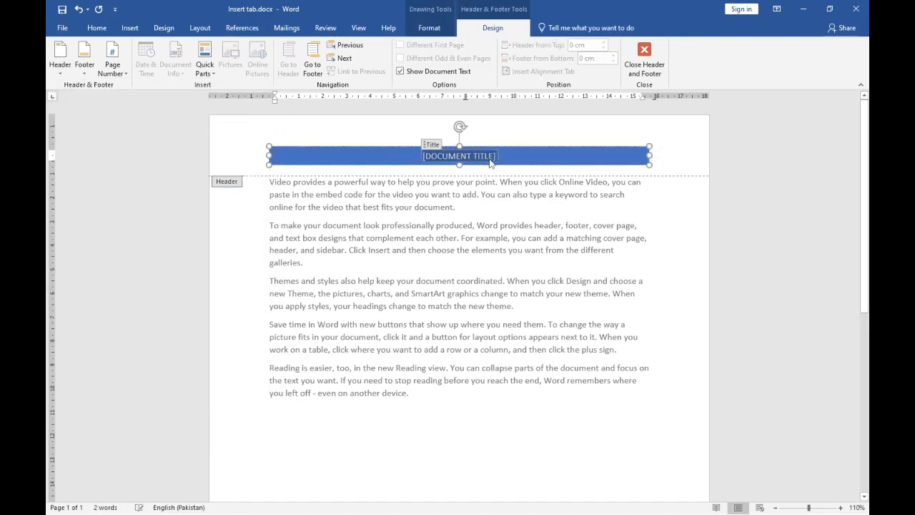
{"action": "type", "text": "COMPUTER"}
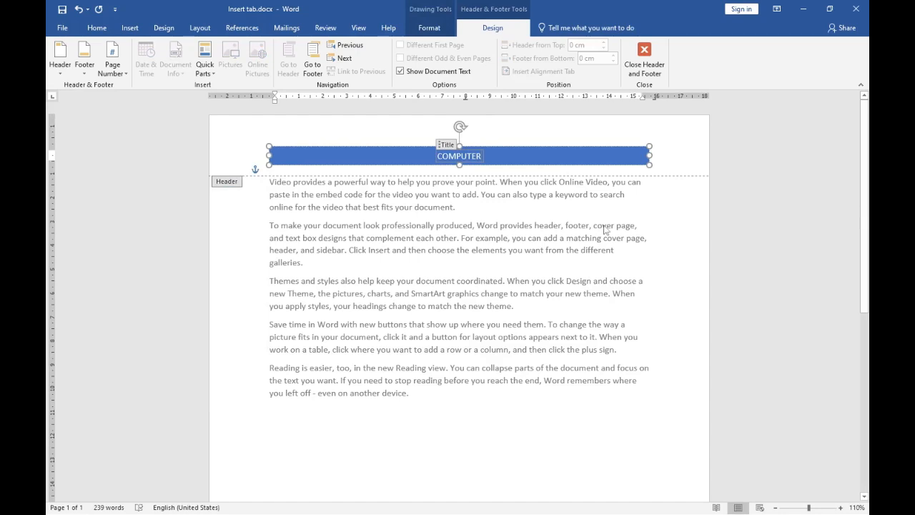
{"action": "double_click", "coordinate": [479, 251]}
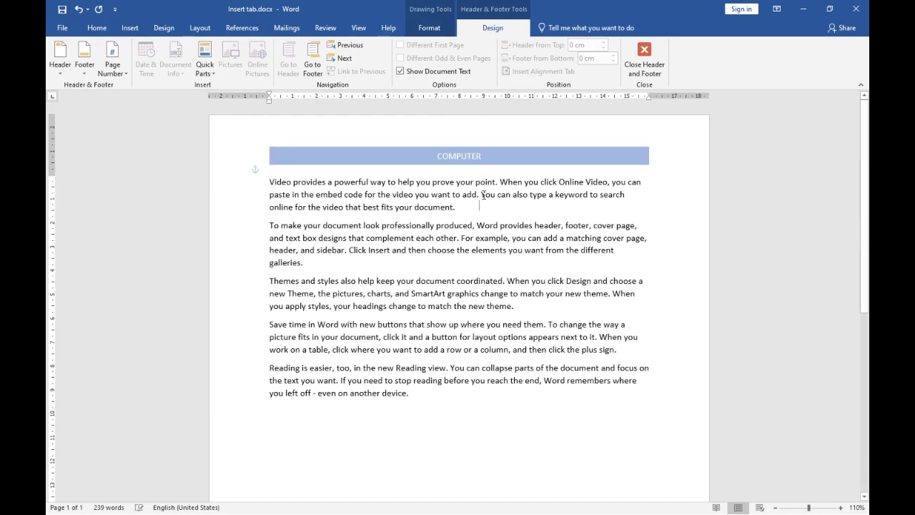
Step: Reopen the header, select the blue title banner, and view its shape formatting options
{"action": "double_click", "coordinate": [458, 159]}
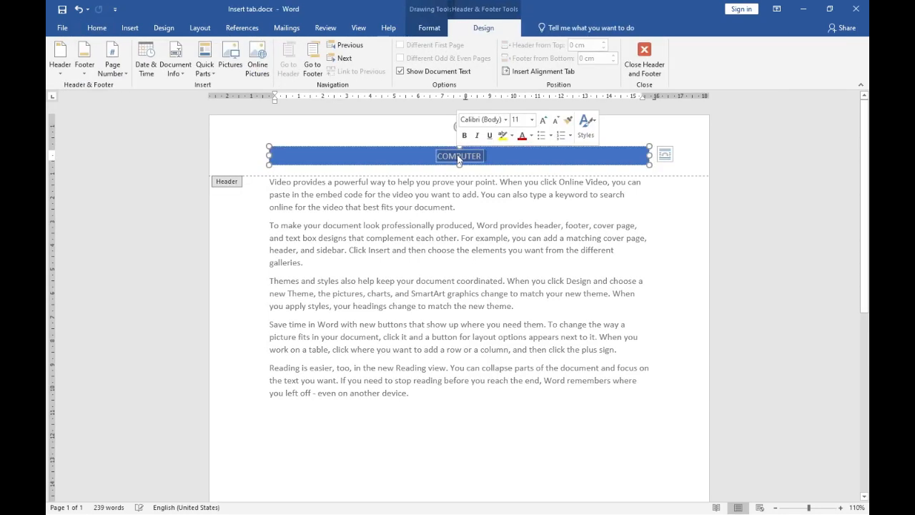
{"action": "left_click", "coordinate": [570, 163]}
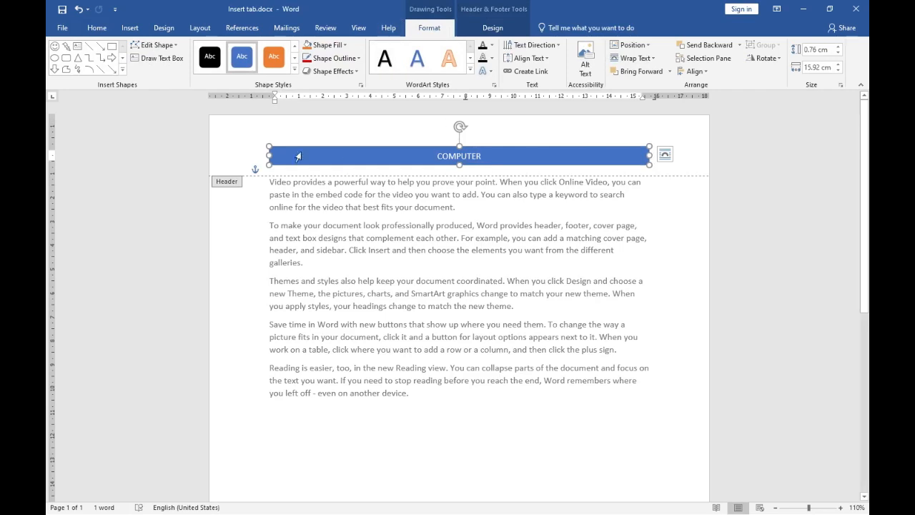
{"action": "left_click", "coordinate": [492, 27]}
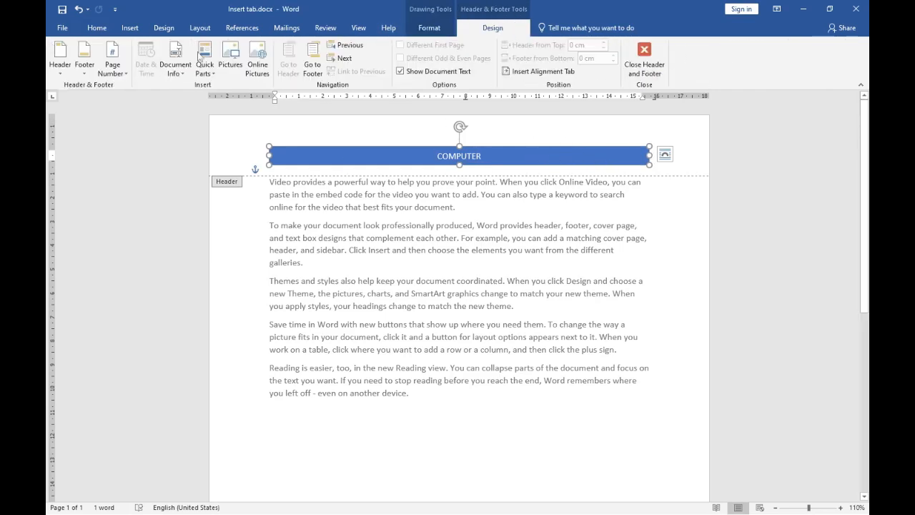
Step: Insert the built-in Blank (Three Columns) footer
{"action": "left_click", "coordinate": [84, 58]}
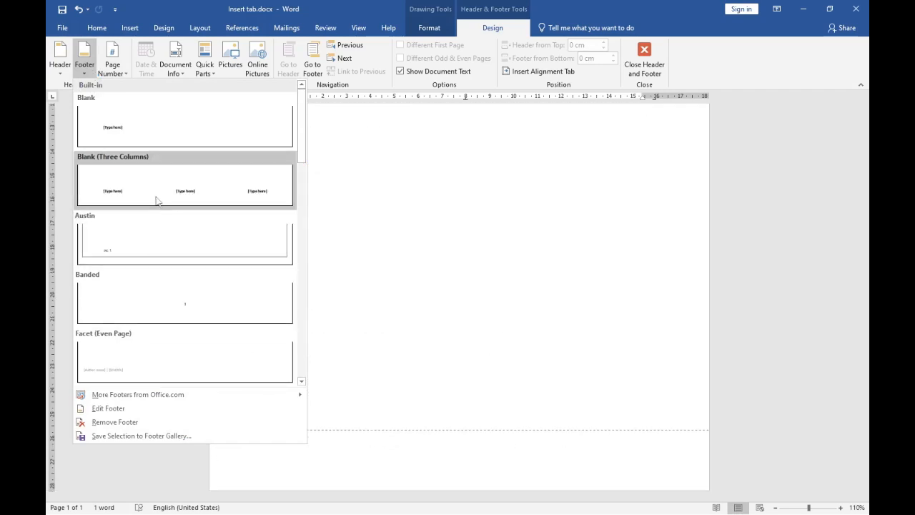
{"action": "left_click", "coordinate": [157, 201]}
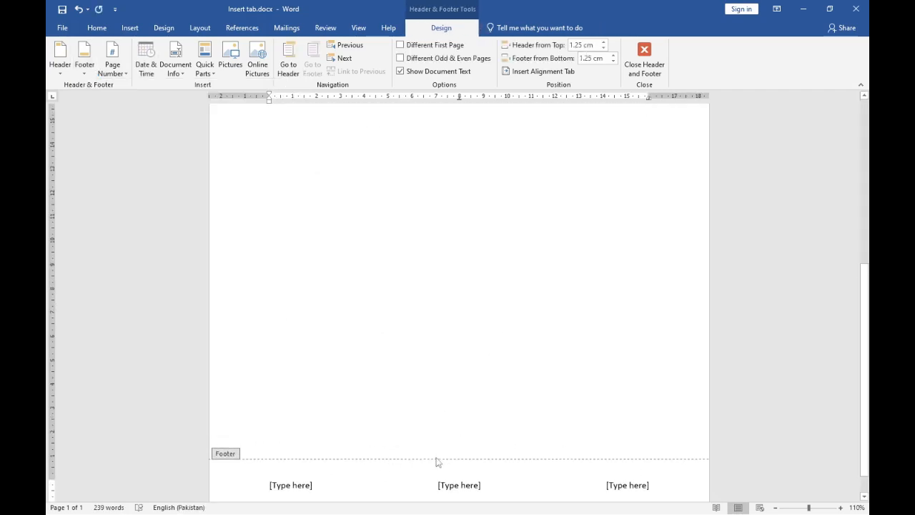
{"action": "scroll", "coordinate": [379, 272], "scroll_direction": "up", "scroll_amount": 10}
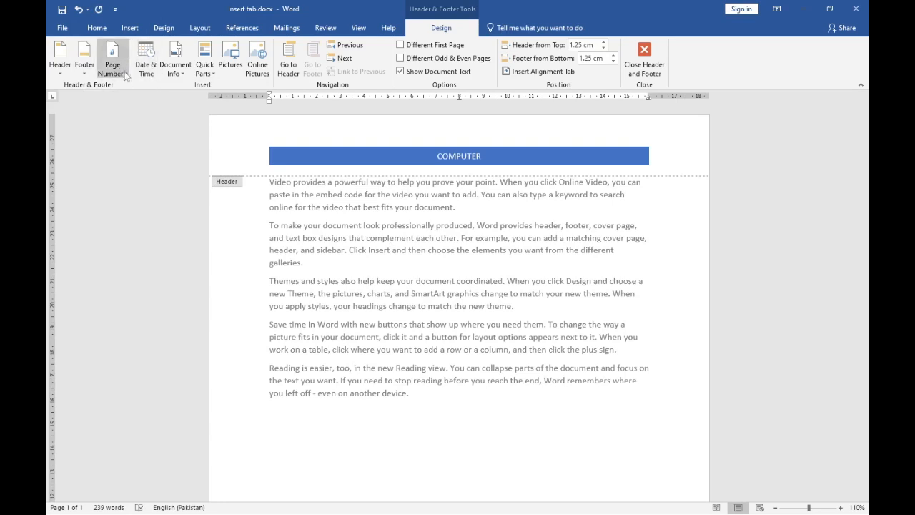
Step: Browse the top-of-page number designs and insert the Brackets 2 page number in the header
{"action": "left_click", "coordinate": [120, 71]}
{"action": "mouse_move", "coordinate": [143, 86]}
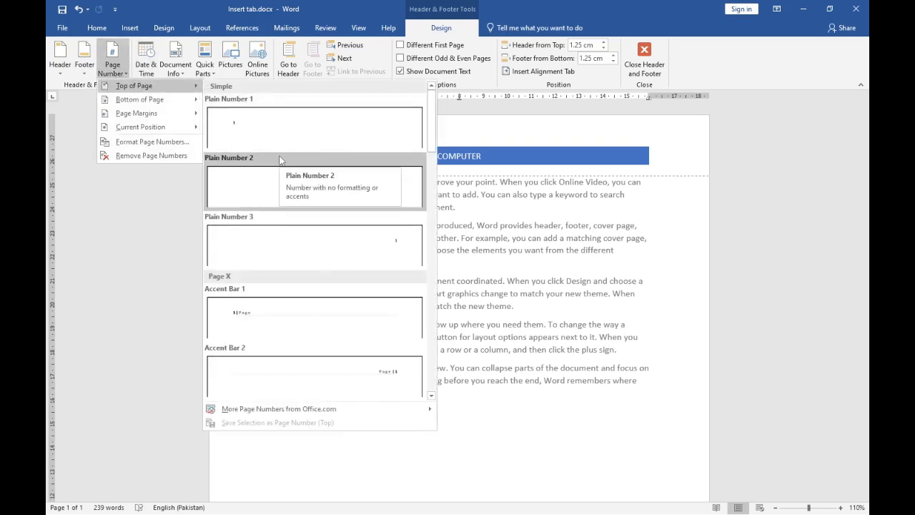
{"action": "scroll", "coordinate": [280, 160], "scroll_direction": "down", "scroll_amount": 10}
{"action": "scroll", "coordinate": [367, 214], "scroll_direction": "up", "scroll_amount": 5}
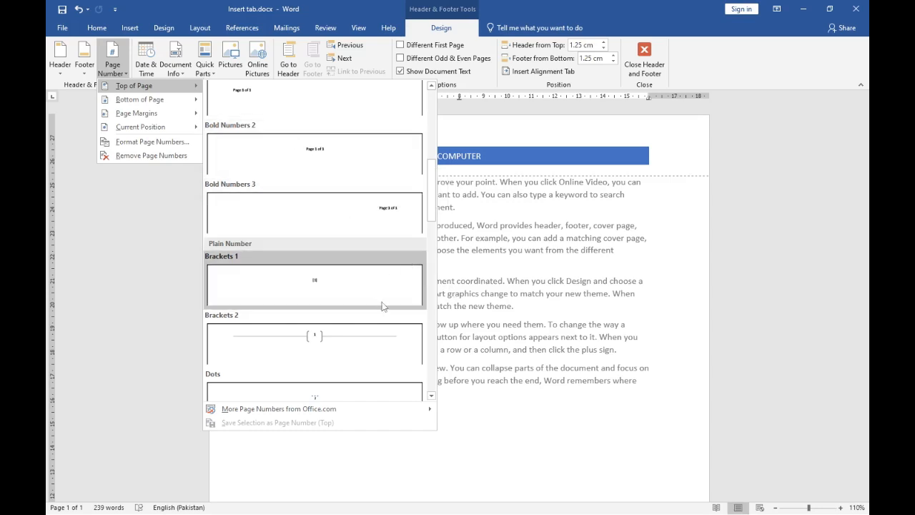
{"action": "scroll", "coordinate": [382, 304], "scroll_direction": "down", "scroll_amount": 3}
{"action": "scroll", "coordinate": [379, 292], "scroll_direction": "up", "scroll_amount": 5}
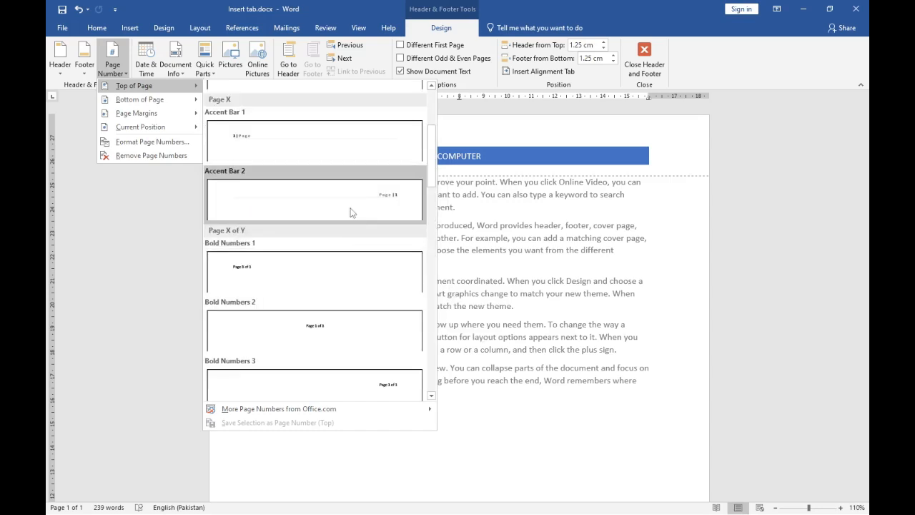
{"action": "scroll", "coordinate": [351, 306], "scroll_direction": "up", "scroll_amount": 3}
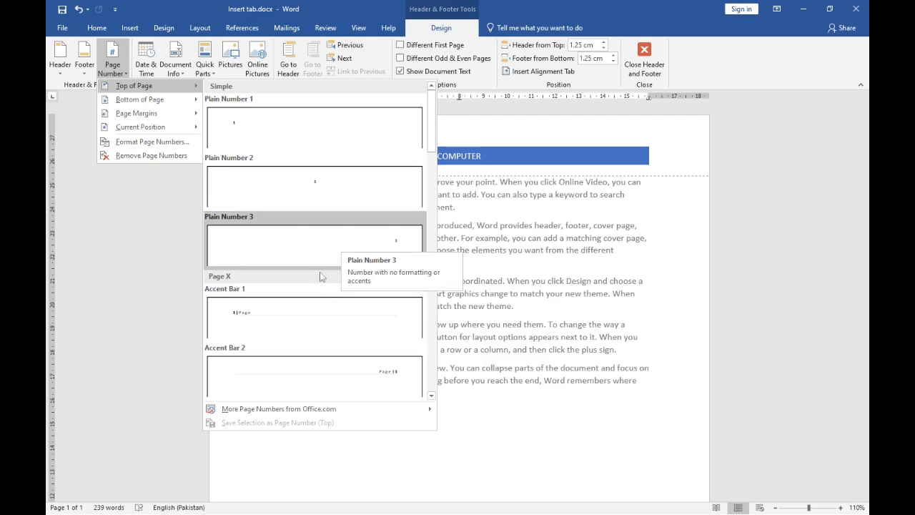
{"action": "scroll", "coordinate": [321, 277], "scroll_direction": "down", "scroll_amount": 5}
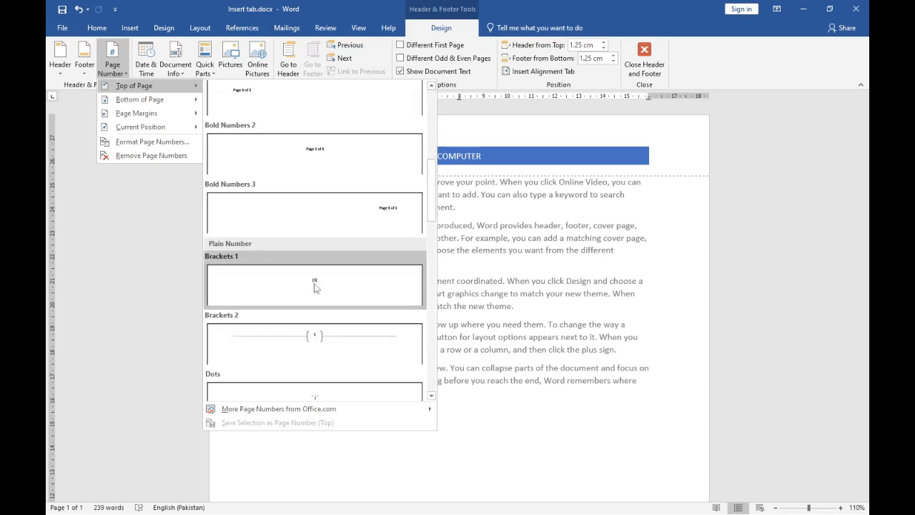
{"action": "left_click", "coordinate": [318, 351]}
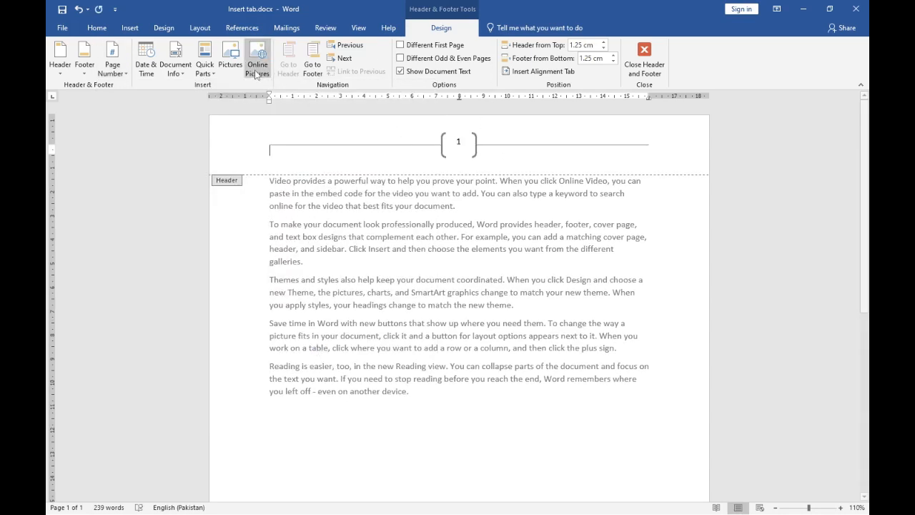
Step: Browse the date and time formats available for the header, trying the long weekday and 2025-01-16 styles
{"action": "left_click", "coordinate": [147, 75]}
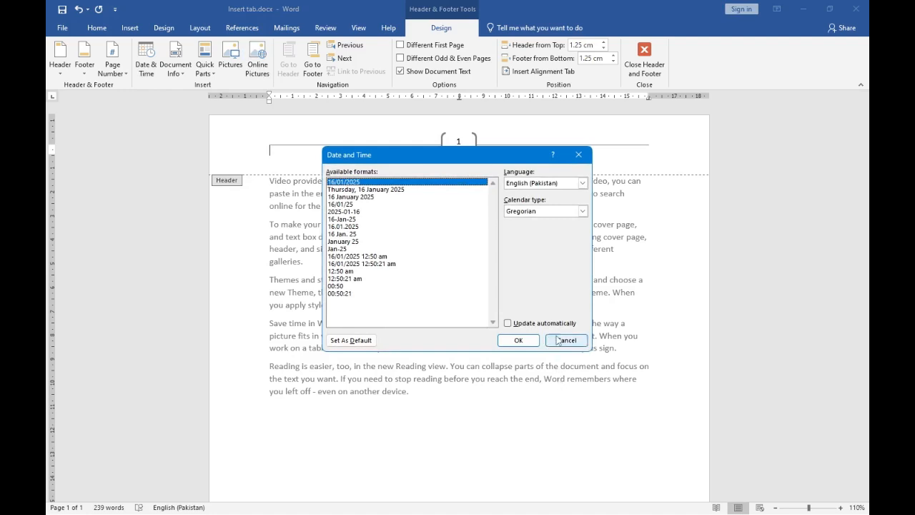
{"action": "left_click", "coordinate": [564, 340]}
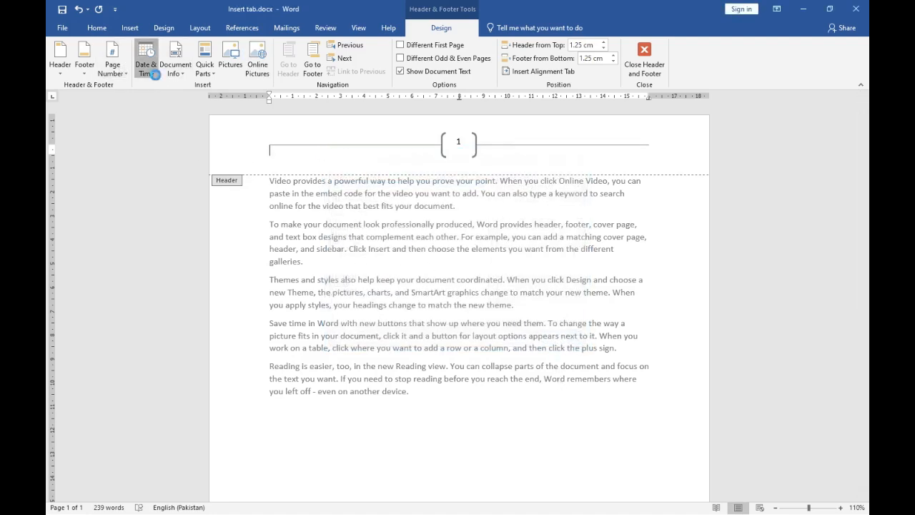
{"action": "left_click", "coordinate": [146, 69]}
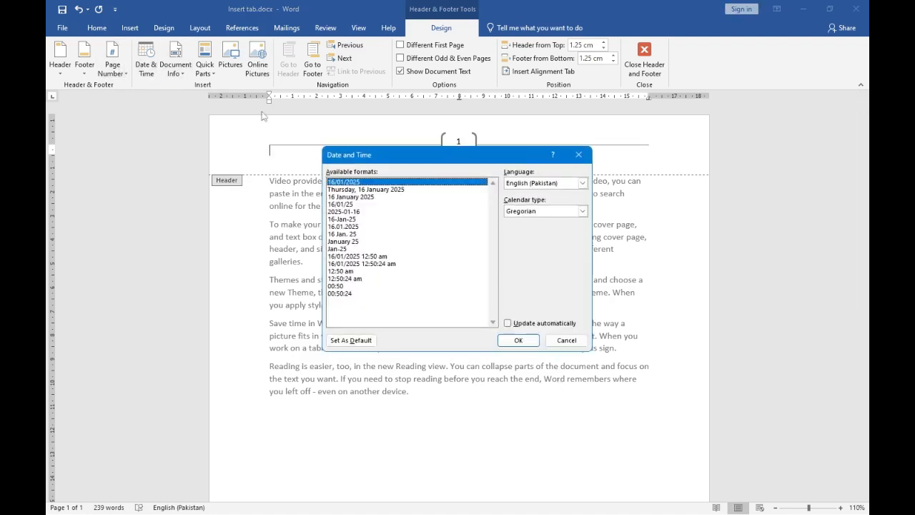
{"action": "left_click", "coordinate": [350, 191]}
{"action": "left_click", "coordinate": [367, 288]}
{"action": "left_click", "coordinate": [350, 225]}
{"action": "left_click", "coordinate": [348, 184]}
{"action": "left_click", "coordinate": [355, 192]}
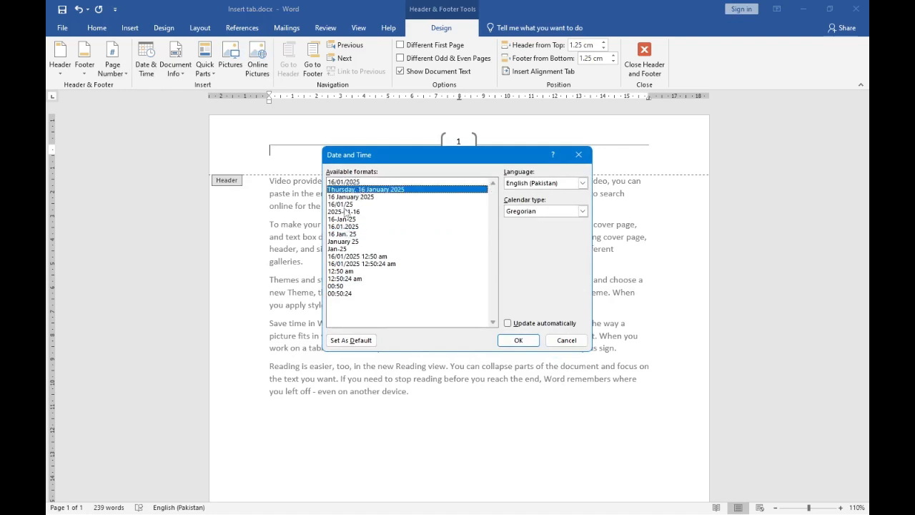
{"action": "left_click", "coordinate": [346, 212]}
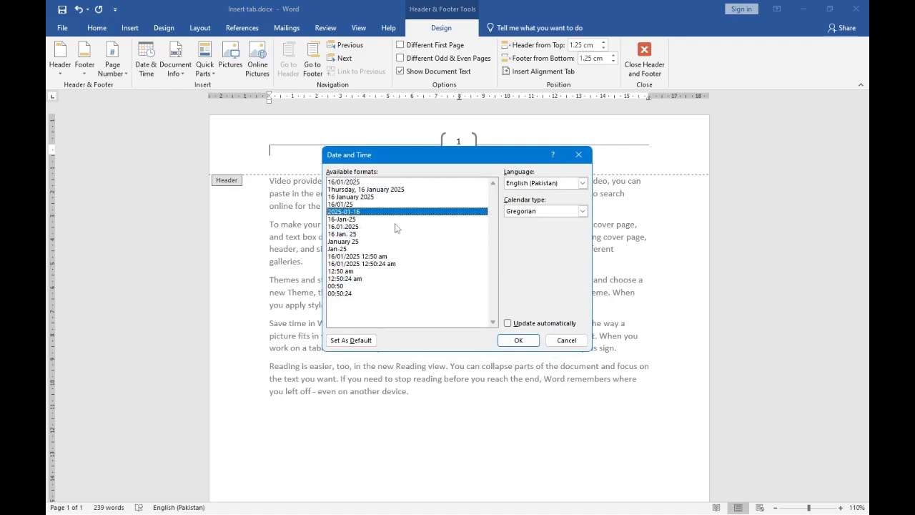
Step: Compare the date language choices with the keyboard layouts installed on the system
{"action": "left_click", "coordinate": [562, 184]}
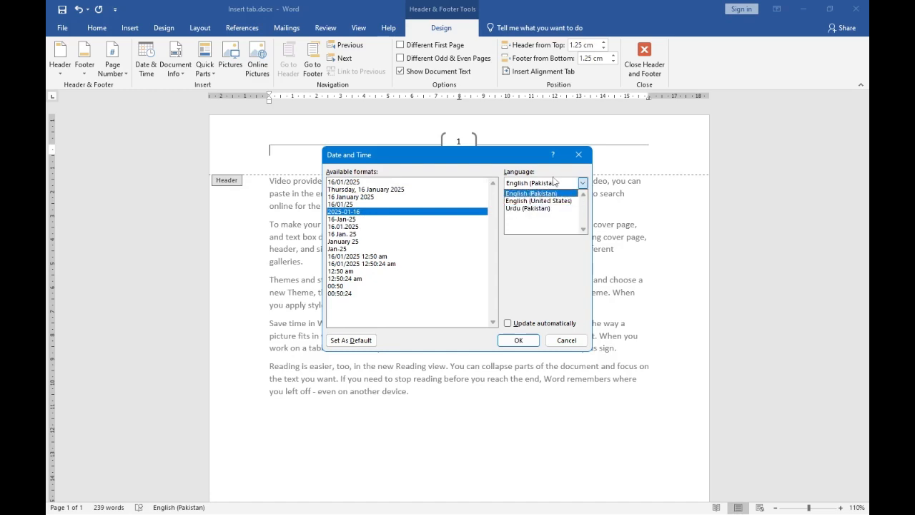
{"action": "left_click", "coordinate": [555, 182]}
{"action": "mouse_move", "coordinate": [781, 507]}
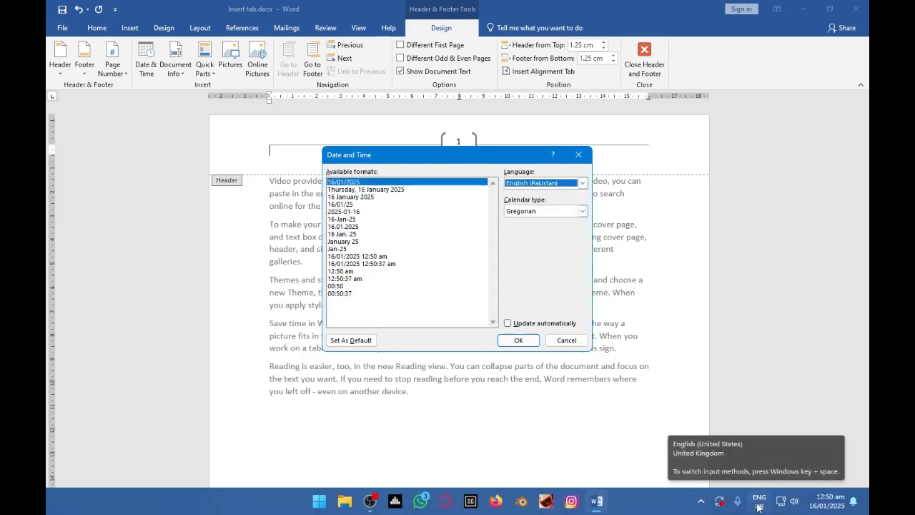
{"action": "left_click", "coordinate": [759, 503]}
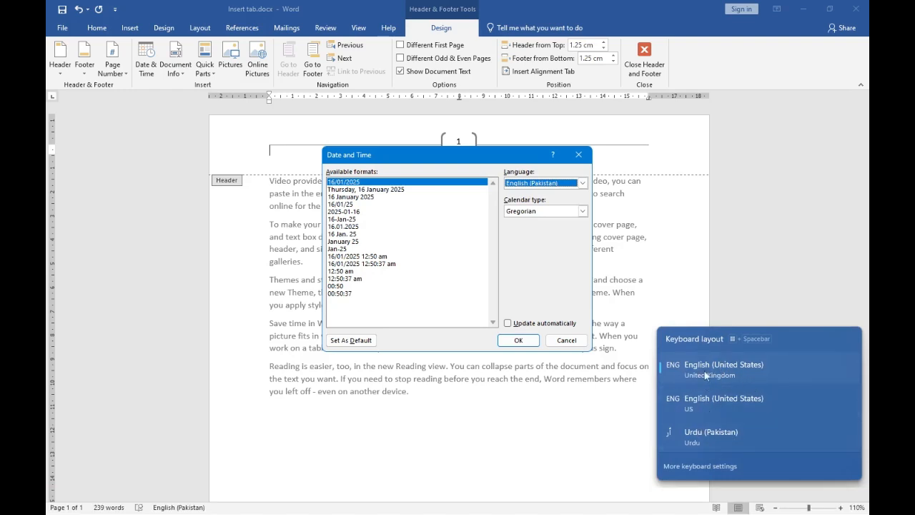
Step: Insert the current date in the header in Urdu (Pakistan), using the long format with the weekday
{"action": "left_click", "coordinate": [575, 184]}
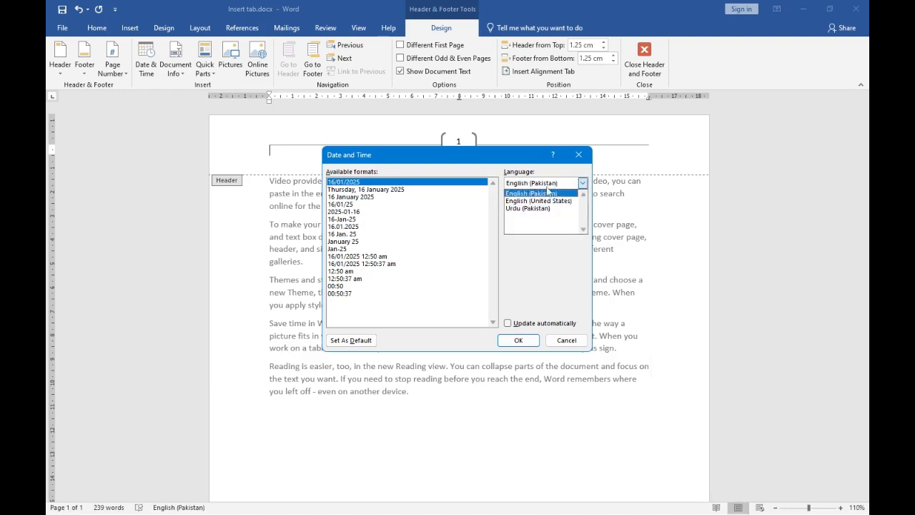
{"action": "left_click", "coordinate": [542, 209]}
{"action": "left_click", "coordinate": [378, 196]}
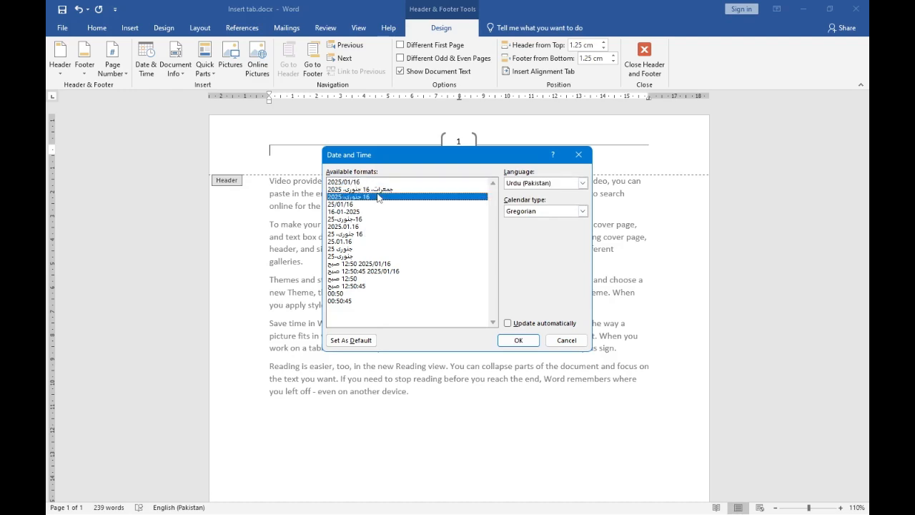
{"action": "left_click", "coordinate": [386, 182]}
{"action": "left_click", "coordinate": [365, 190]}
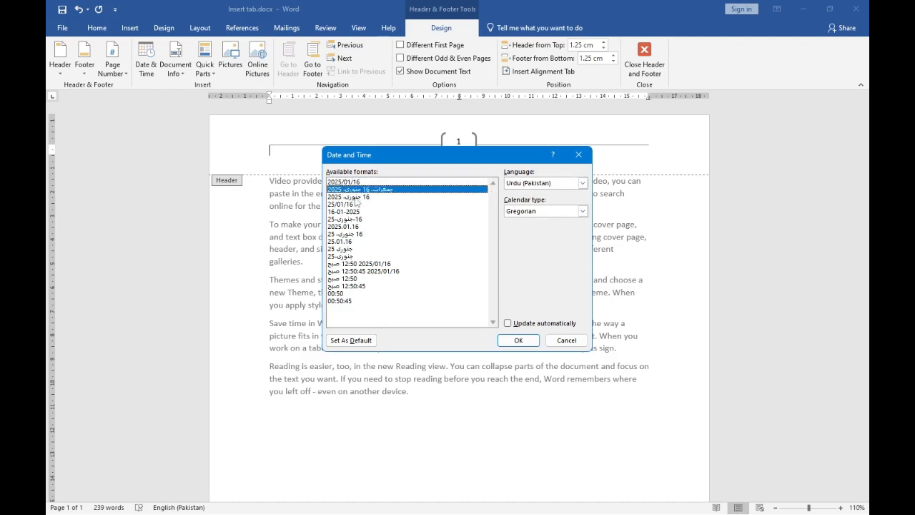
{"action": "left_click", "coordinate": [518, 340]}
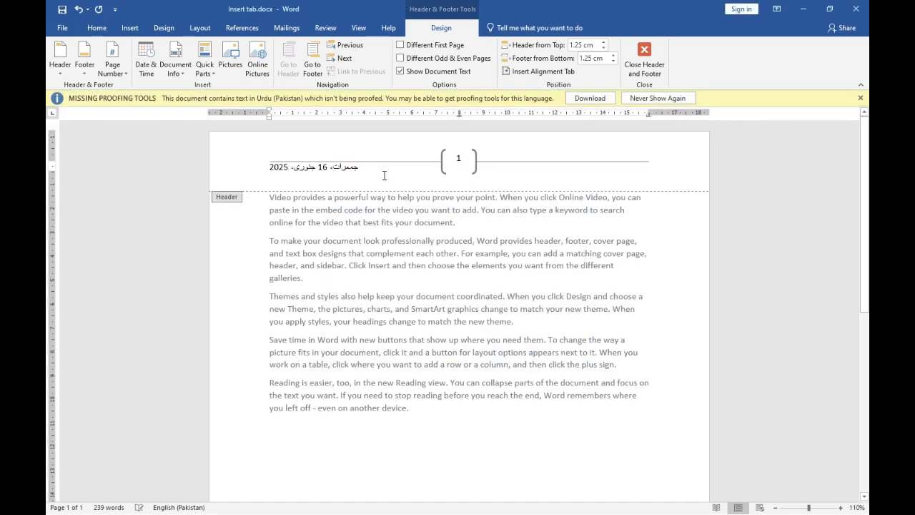
Step: Dismiss the missing proofing tools notice and delete the Urdu date from the header
{"action": "triple_click", "coordinate": [279, 187]}
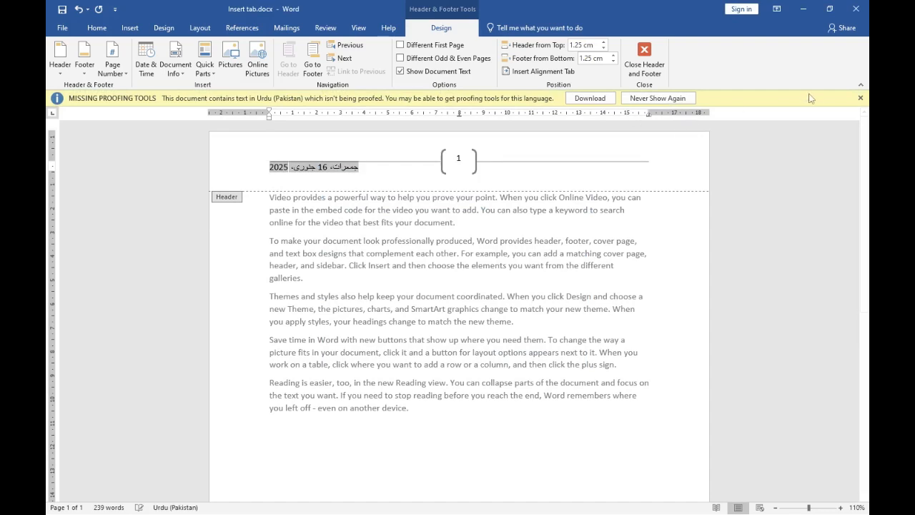
{"action": "left_click", "coordinate": [860, 99]}
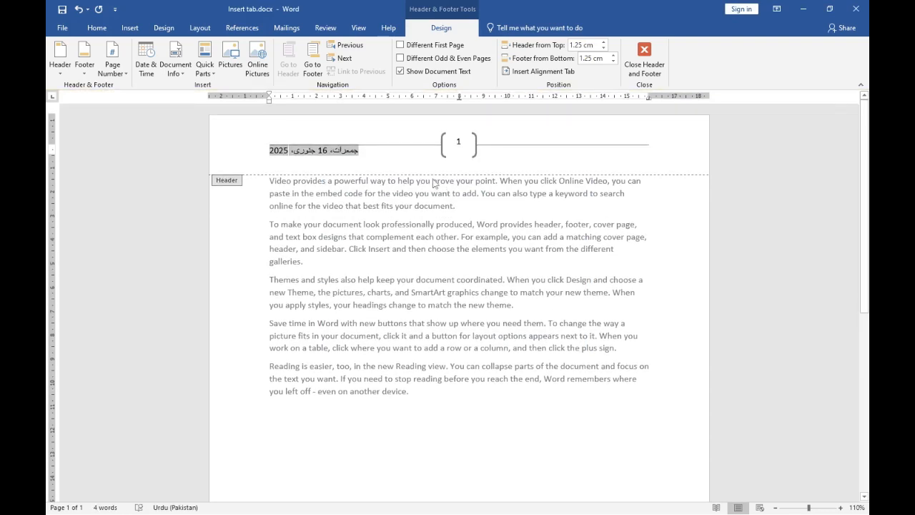
{"action": "key", "text": "Delete"}
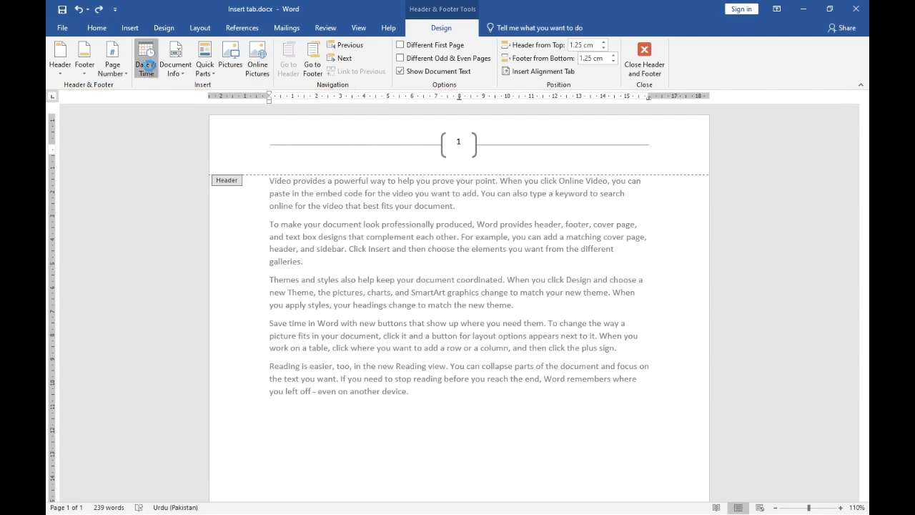
Step: View the calendar types offered for dates, keep Gregorian, and leave without inserting a date
{"action": "left_click", "coordinate": [147, 66]}
{"action": "left_click", "coordinate": [551, 210]}
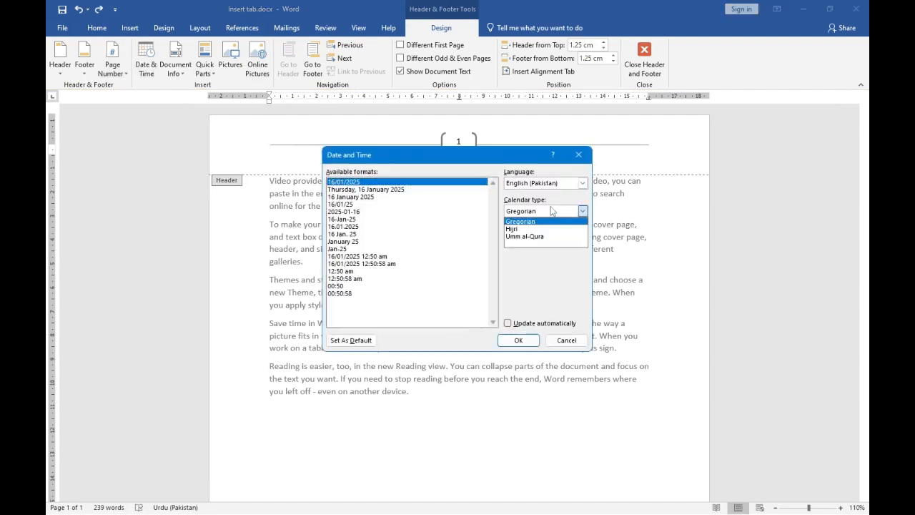
{"action": "left_click", "coordinate": [554, 221]}
{"action": "left_click", "coordinate": [566, 340]}
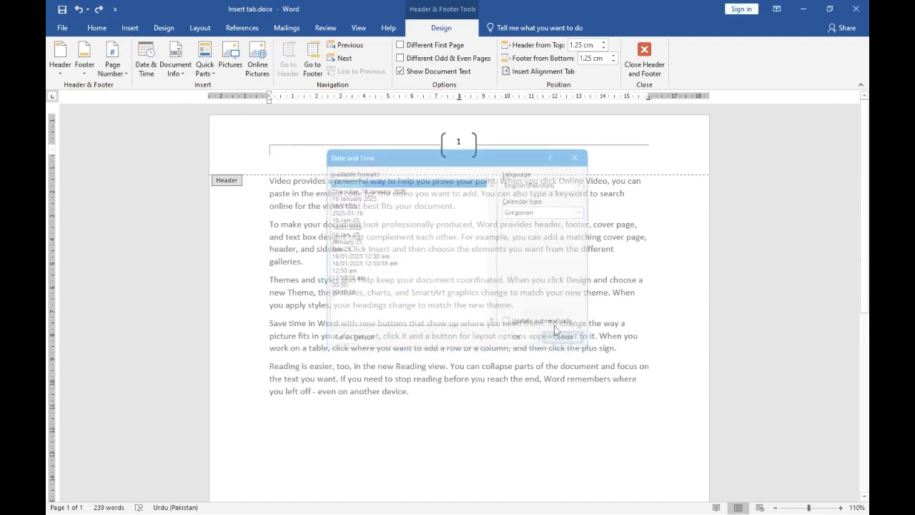
Step: Review the document information items that can be added to the header, and return to the body text
{"action": "left_click", "coordinate": [175, 66]}
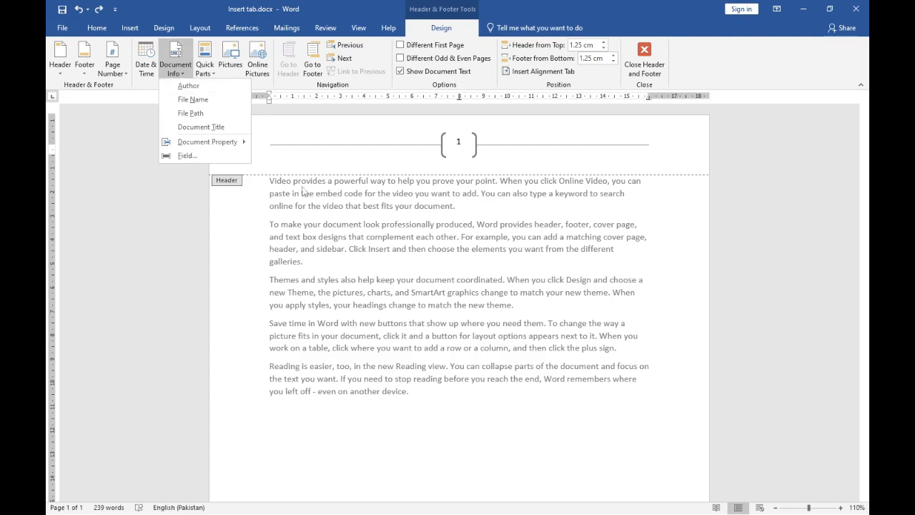
{"action": "left_click", "coordinate": [390, 294]}
{"action": "double_click", "coordinate": [392, 294]}
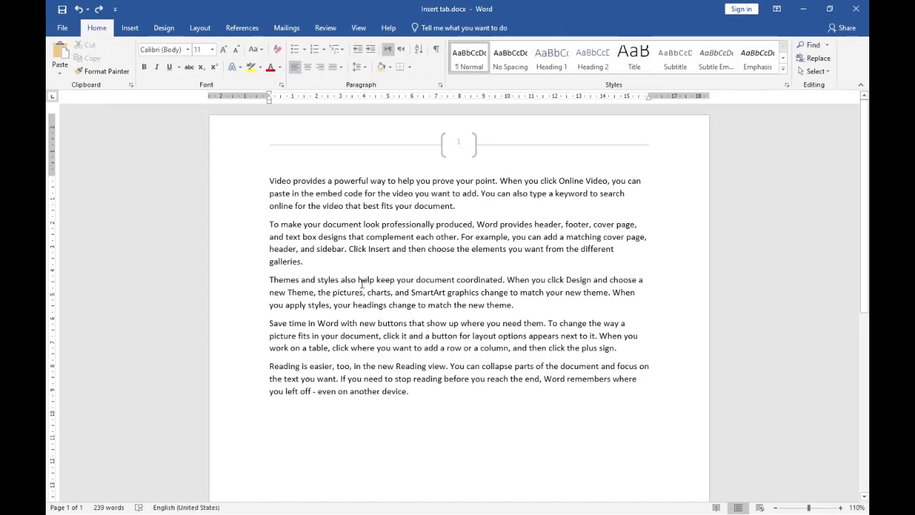
{"action": "left_click", "coordinate": [129, 28]}
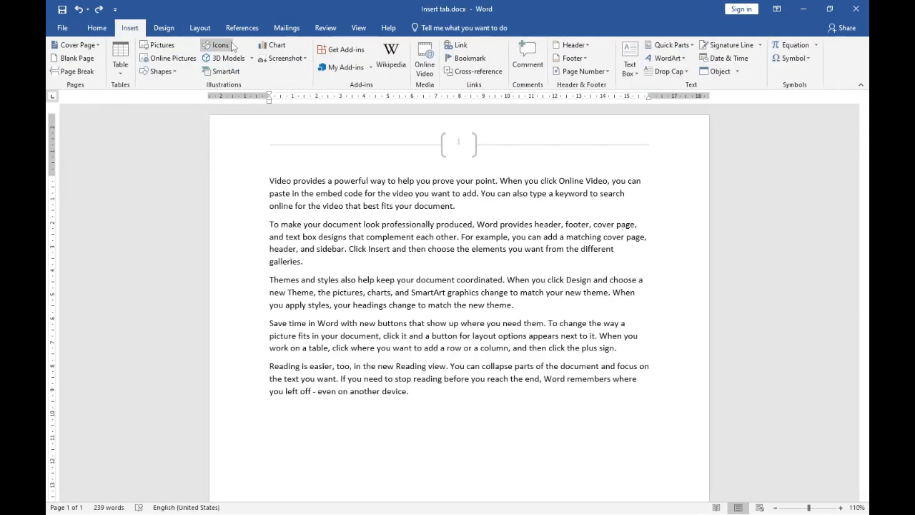
{"action": "left_click", "coordinate": [163, 28]}
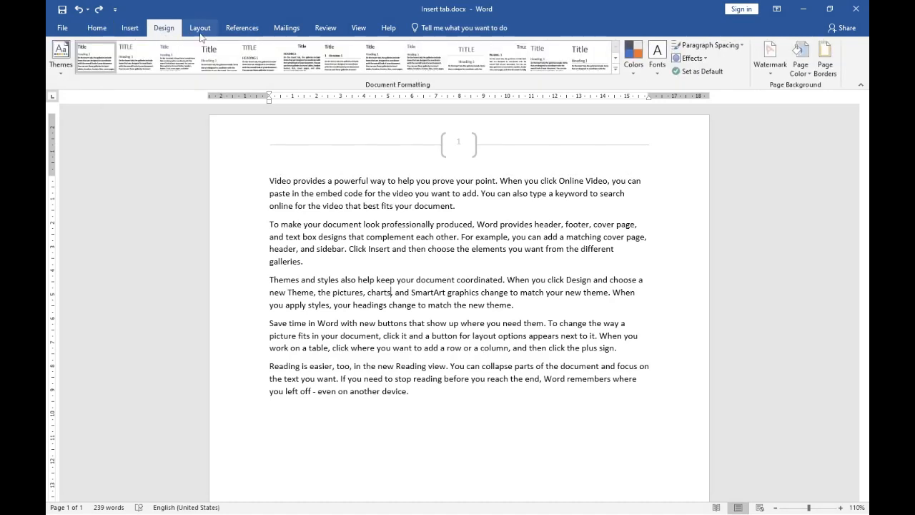
{"action": "left_click", "coordinate": [200, 32]}
{"action": "left_click", "coordinate": [259, 30]}
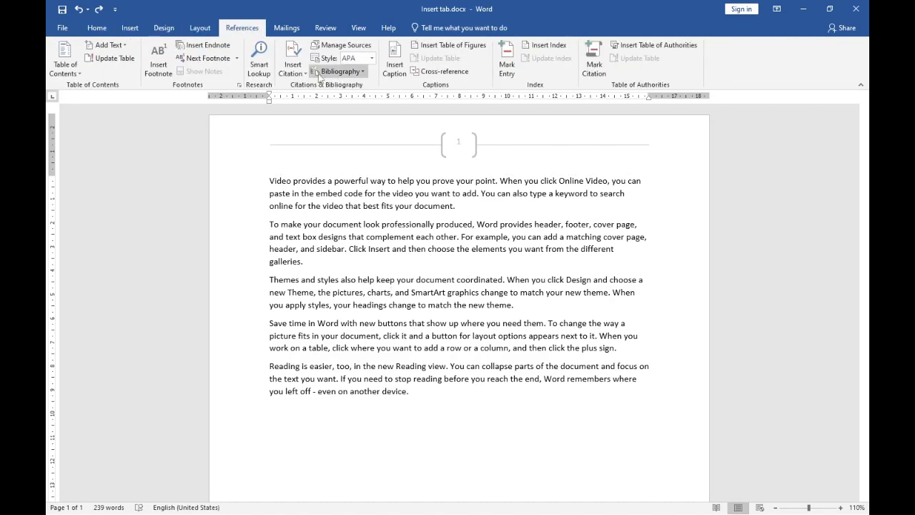
{"action": "left_click", "coordinate": [145, 29]}
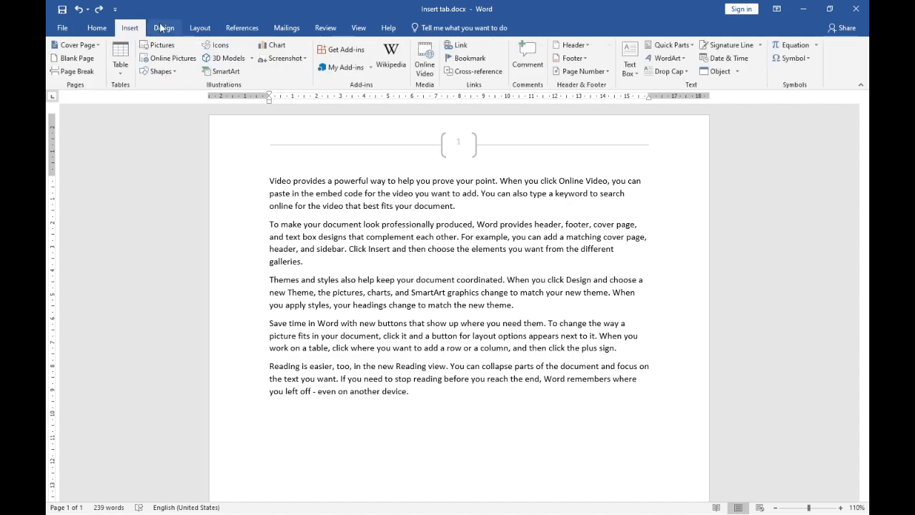
{"action": "left_click", "coordinate": [163, 28]}
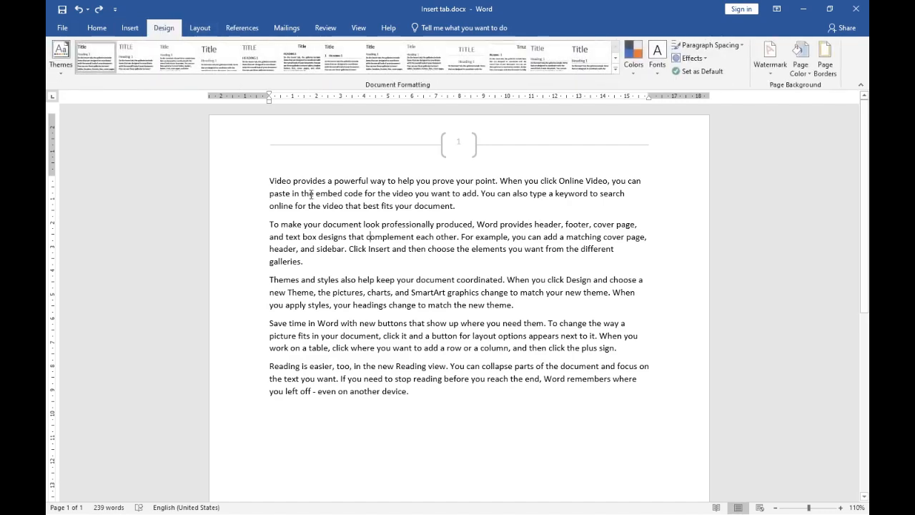
{"action": "left_click_drag", "start_coordinate": [268, 173], "coordinate": [232, 153]}
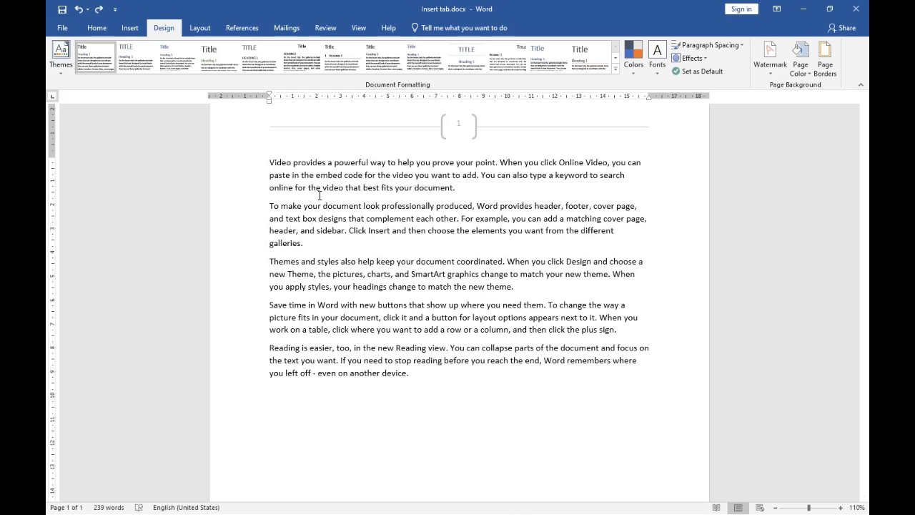
{"action": "left_click", "coordinate": [199, 27]}
Step: Replace the page number header with the built-in Banded header
{"action": "left_click", "coordinate": [132, 25]}
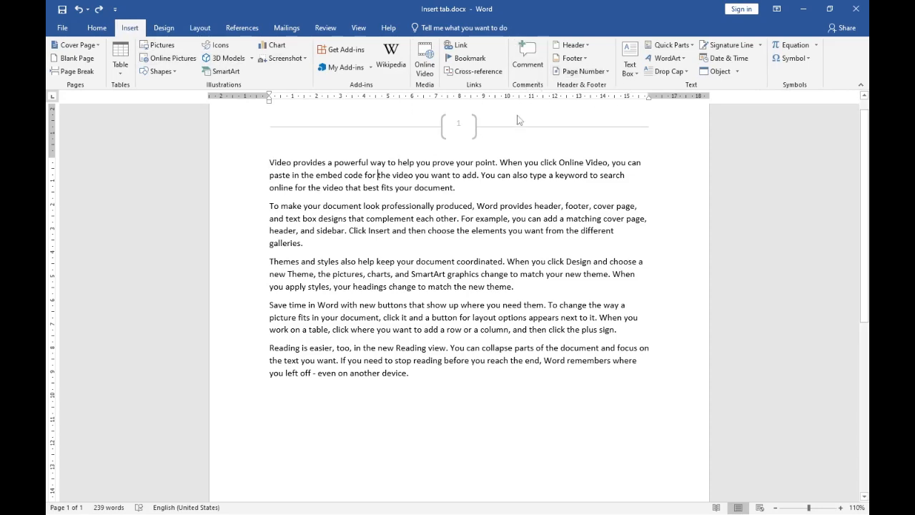
{"action": "left_click", "coordinate": [572, 44]}
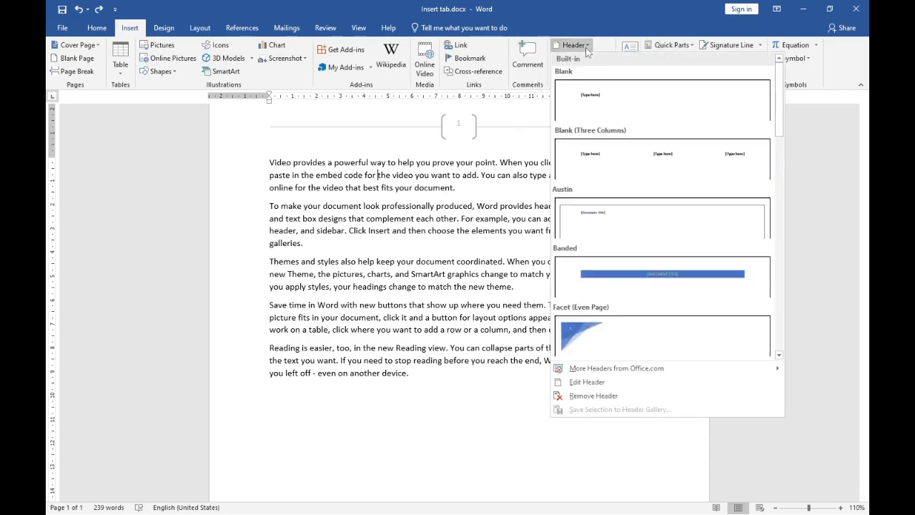
{"action": "left_click", "coordinate": [586, 286]}
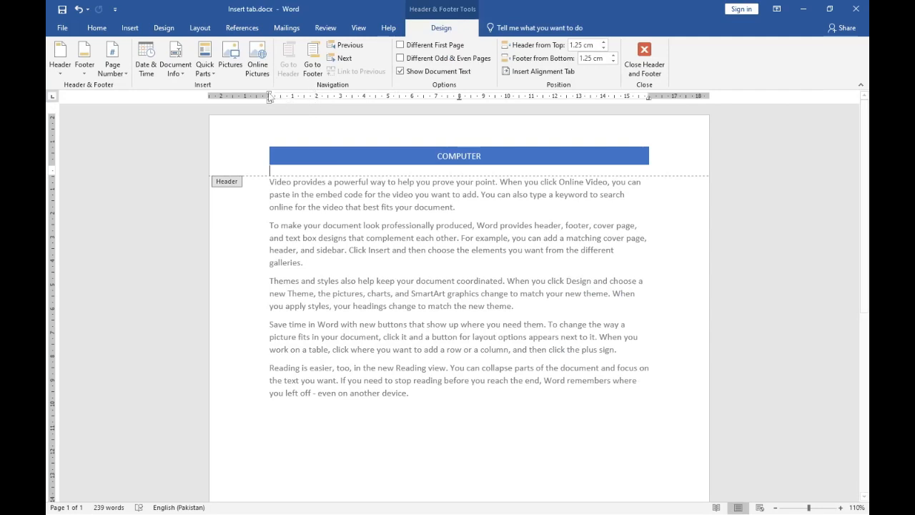
Step: Insert the Author document field below the header banner, set it to Youtube, and return to the body text
{"action": "left_click", "coordinate": [176, 65]}
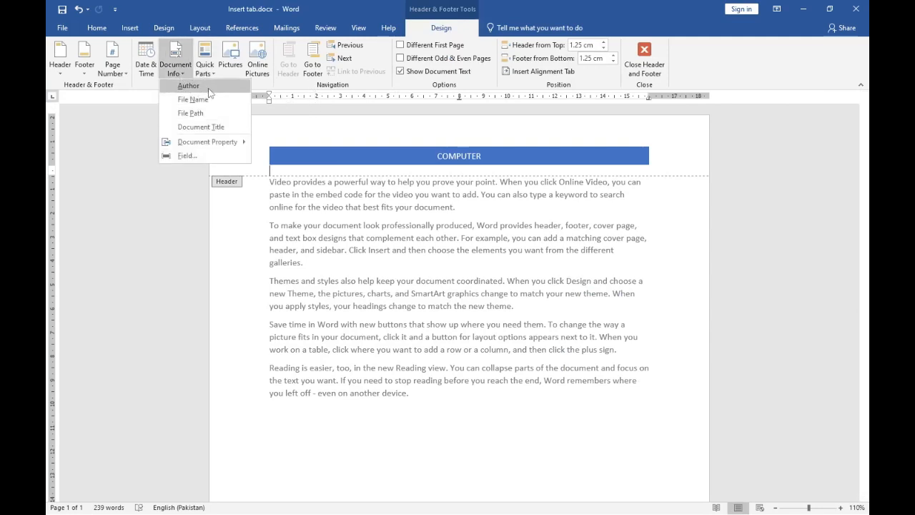
{"action": "left_click", "coordinate": [189, 85]}
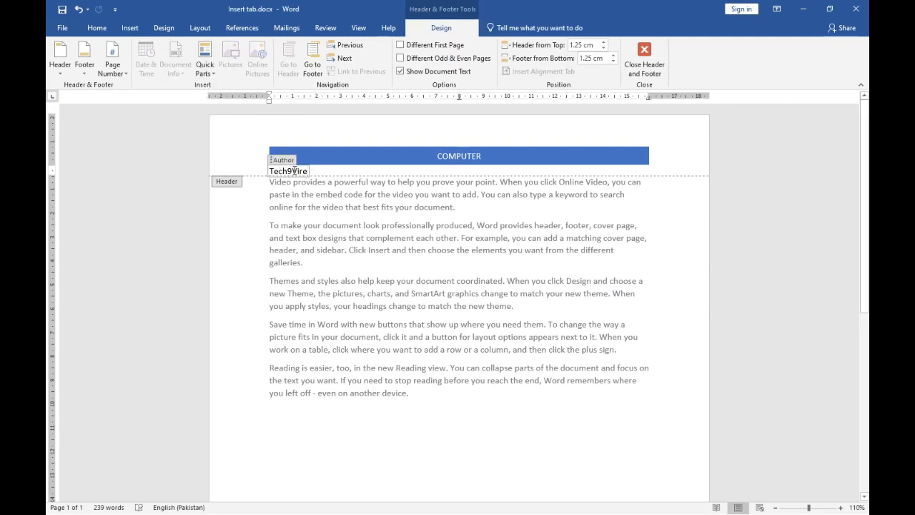
{"action": "key", "text": "BackSpace"}
{"action": "key", "text": "BackSpace"}
{"action": "key", "text": "BackSpace"}
{"action": "key", "text": "BackSpace"}
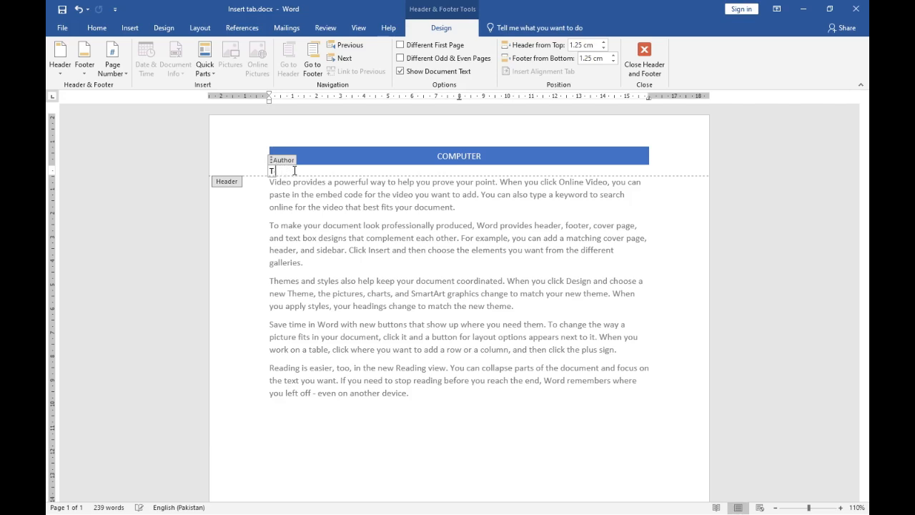
{"action": "type", "text": "Youtube"}
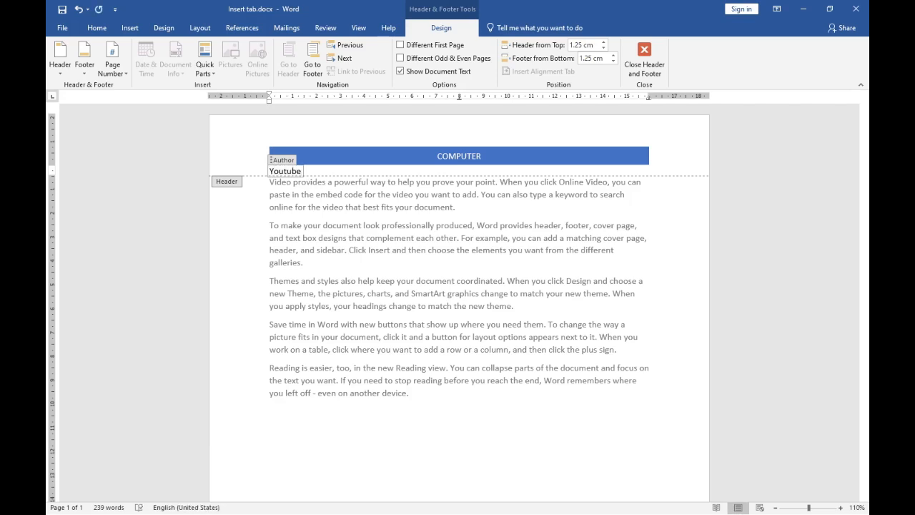
{"action": "double_click", "coordinate": [441, 412]}
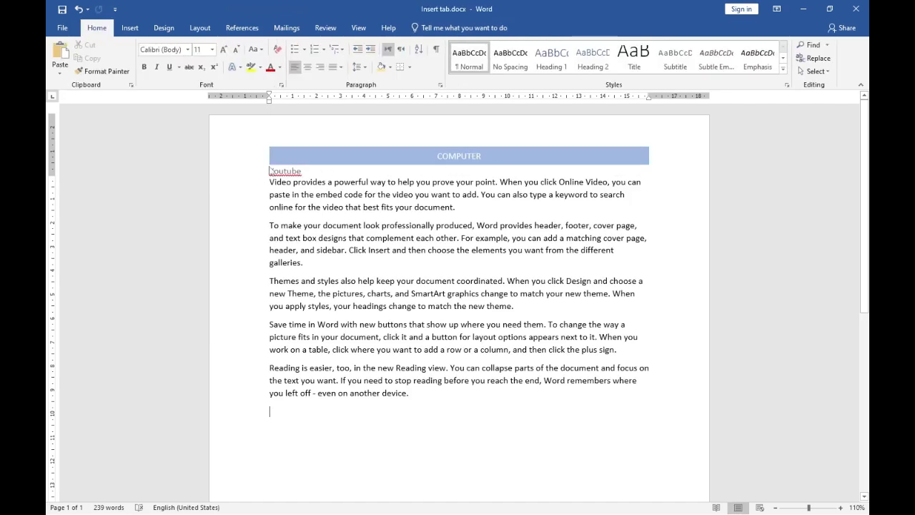
Step: Open the page header for editing and view the Quick Parts options without inserting anything
{"action": "double_click", "coordinate": [352, 153]}
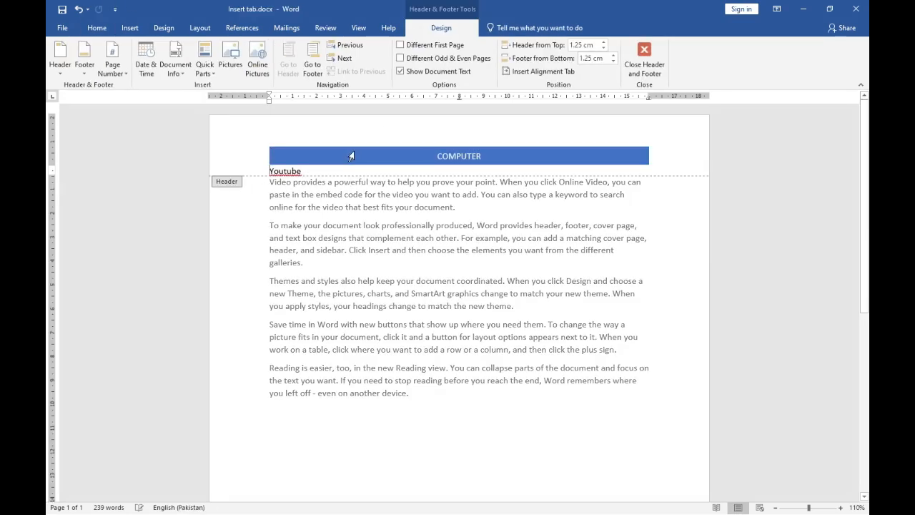
{"action": "left_click", "coordinate": [208, 78]}
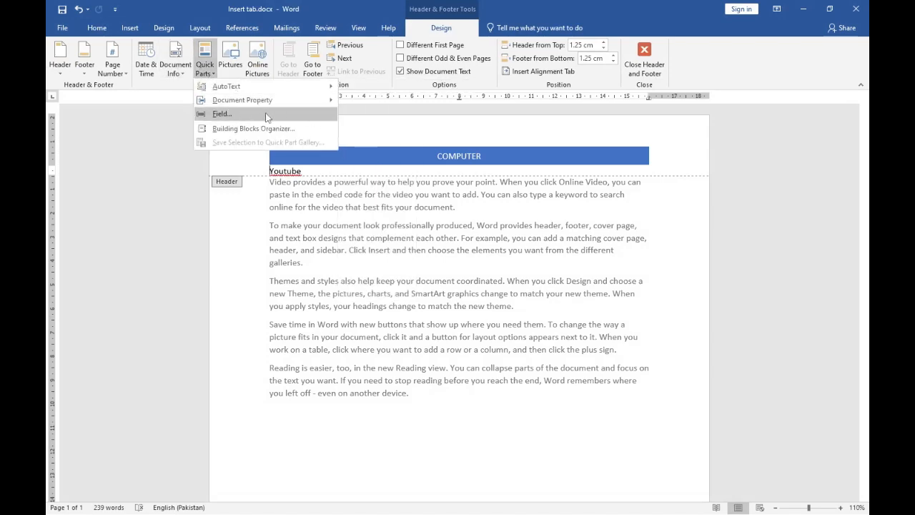
{"action": "mouse_move", "coordinate": [252, 102]}
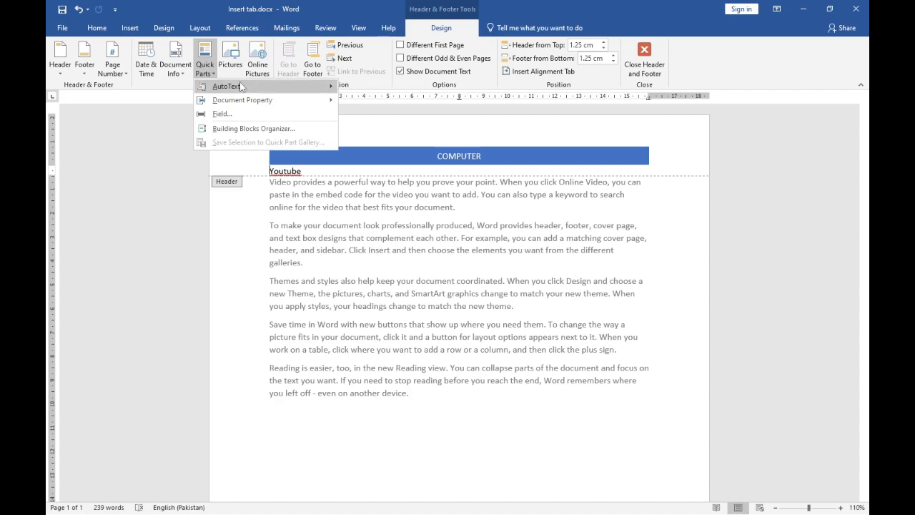
{"action": "mouse_move", "coordinate": [241, 87]}
{"action": "left_click", "coordinate": [241, 5]}
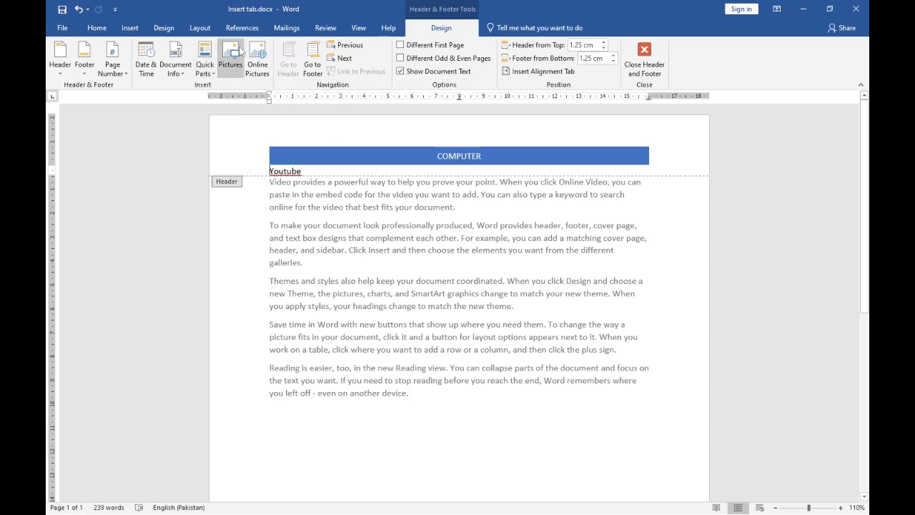
Step: Jump to the page footer, return to the header, and place the cursor in the Author field
{"action": "left_click", "coordinate": [313, 65]}
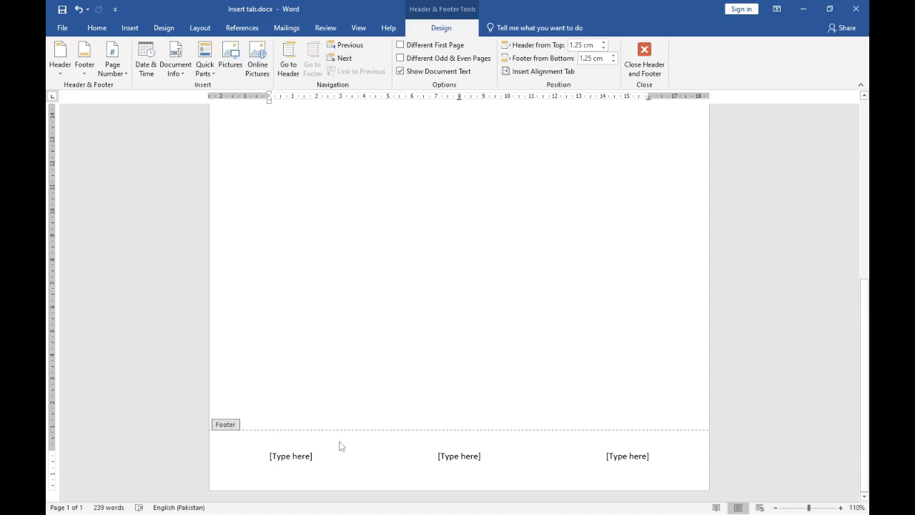
{"action": "left_click", "coordinate": [288, 64]}
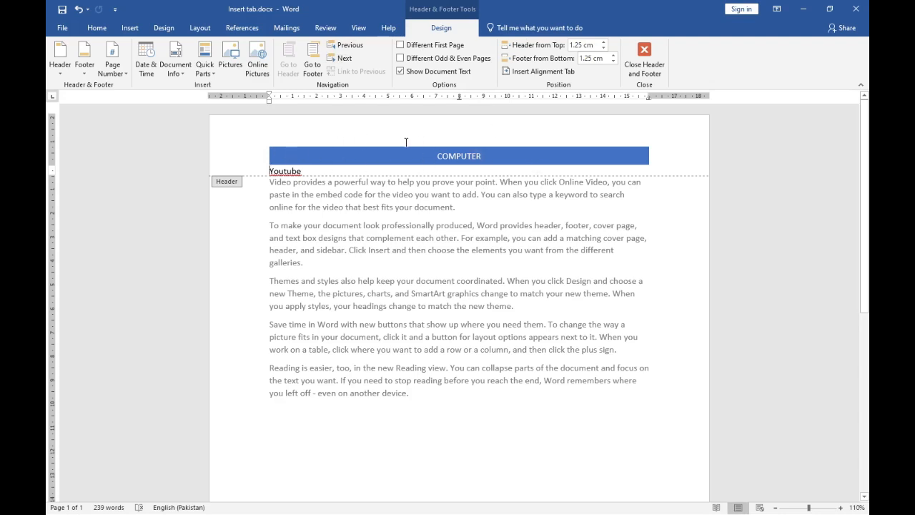
{"action": "double_click", "coordinate": [281, 173]}
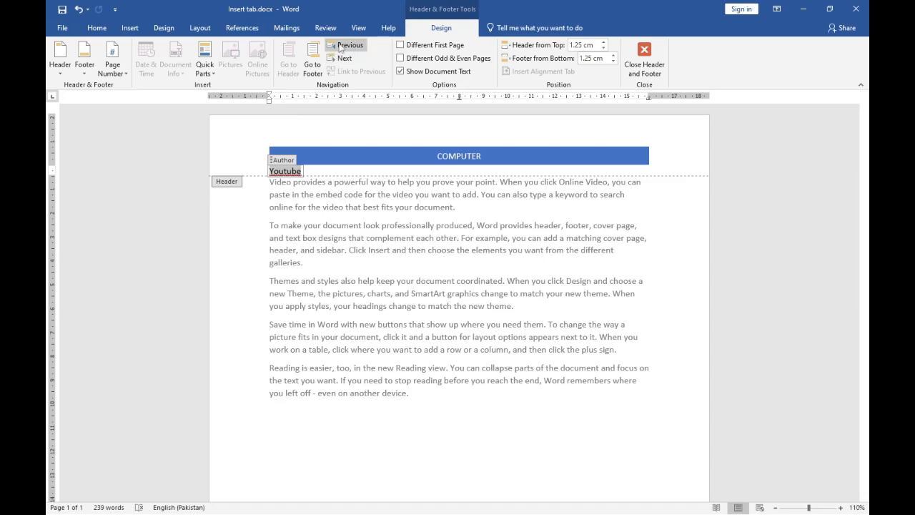
{"action": "left_click", "coordinate": [519, 170]}
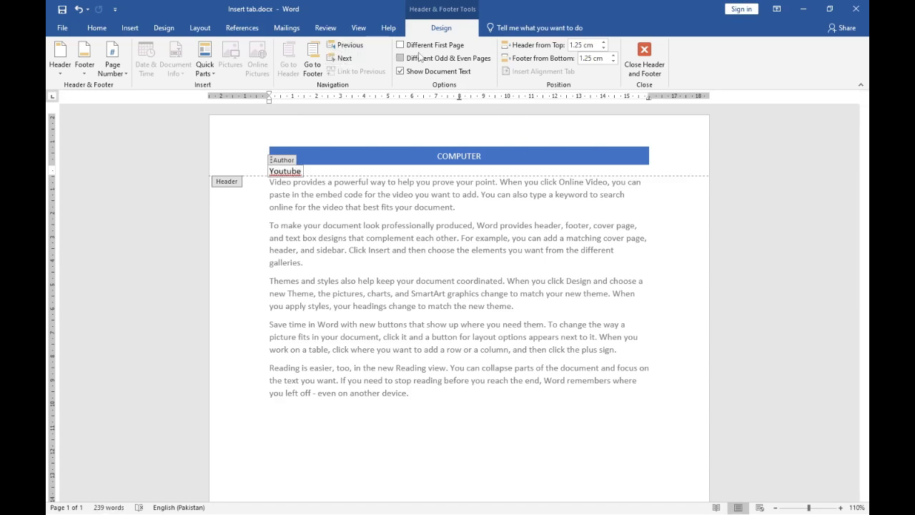
Step: Try the different first page option, turn it off again, and enable different odd and even pages
{"action": "left_click", "coordinate": [422, 46]}
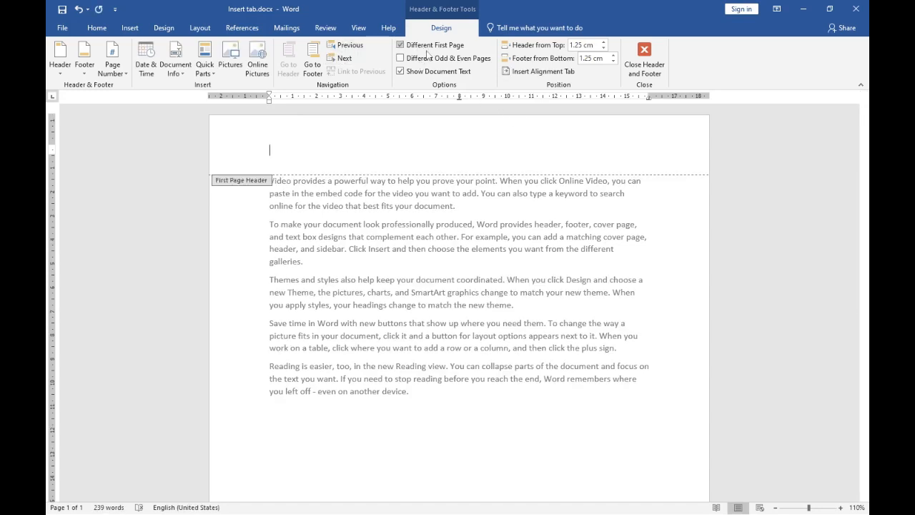
{"action": "left_click", "coordinate": [428, 46]}
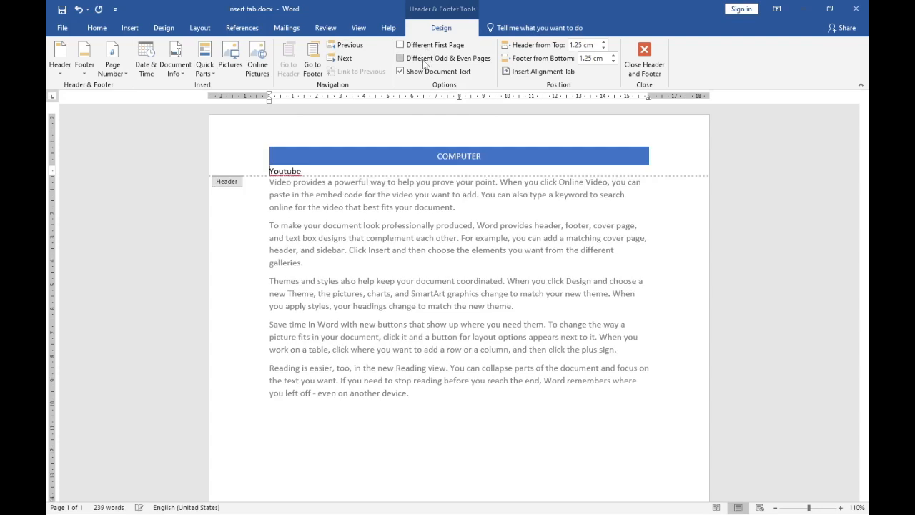
{"action": "left_click", "coordinate": [425, 60]}
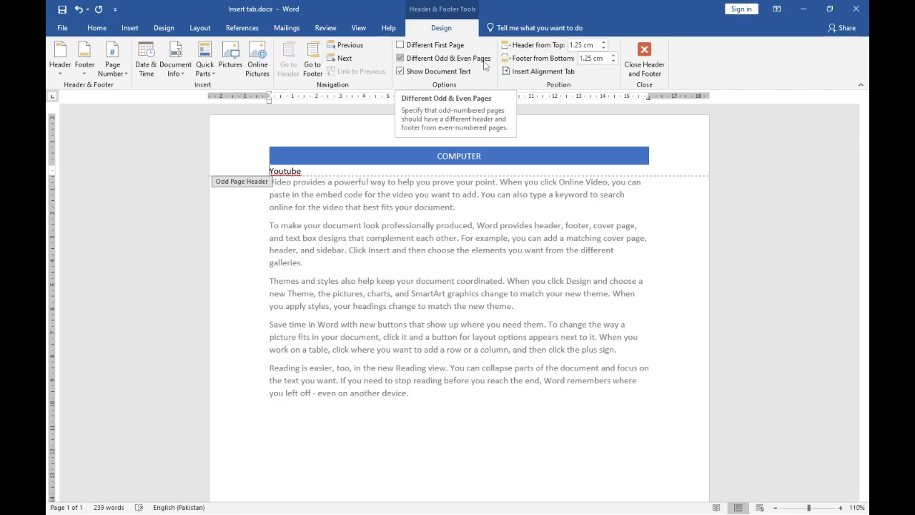
Step: Hide the document text while editing the header, look over the page, and open and leave the print preview
{"action": "left_click", "coordinate": [452, 72]}
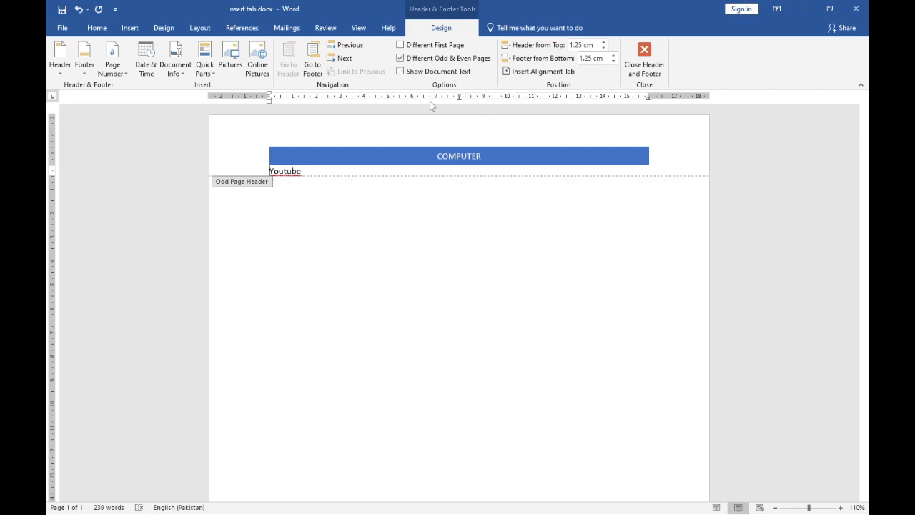
{"action": "scroll", "coordinate": [348, 308], "scroll_direction": "down", "scroll_amount": 2}
{"action": "scroll", "coordinate": [440, 266], "scroll_direction": "up", "scroll_amount": 1}
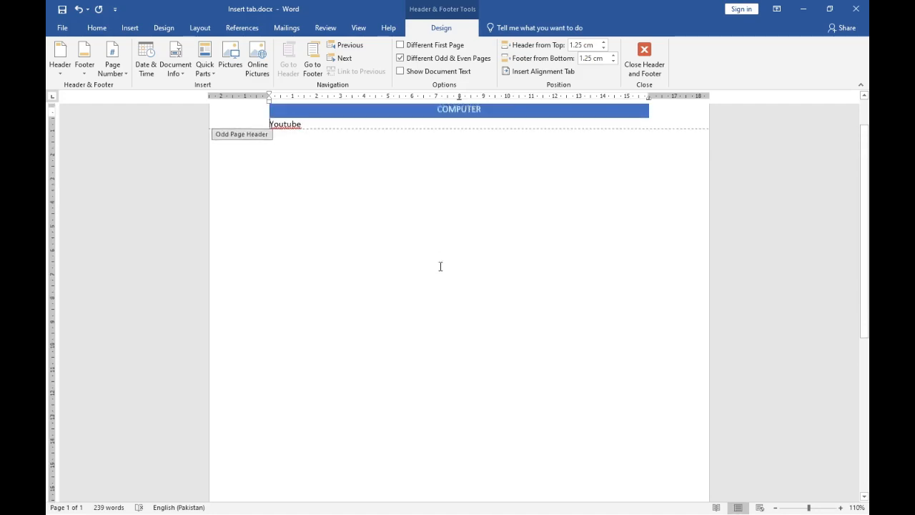
{"action": "scroll", "coordinate": [440, 267], "scroll_direction": "down", "scroll_amount": 1}
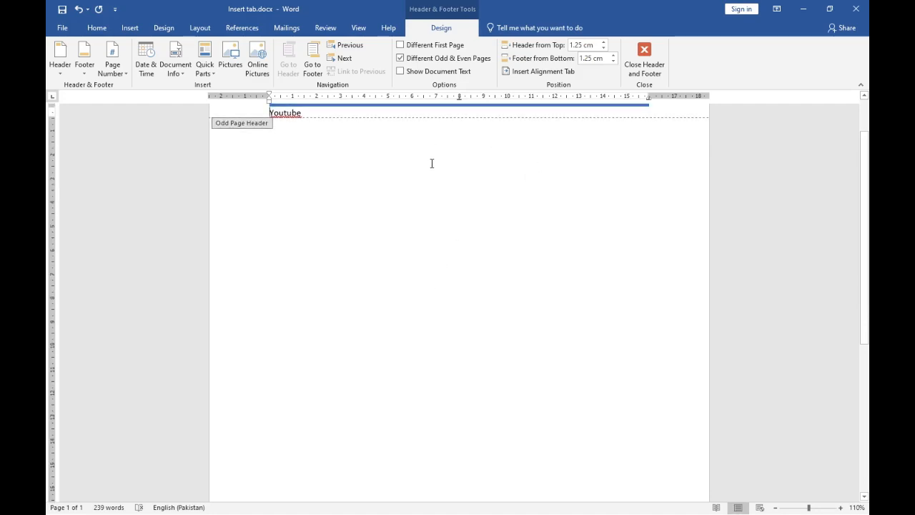
{"action": "key", "text": "ctrl+p"}
{"action": "key", "text": "Escape"}
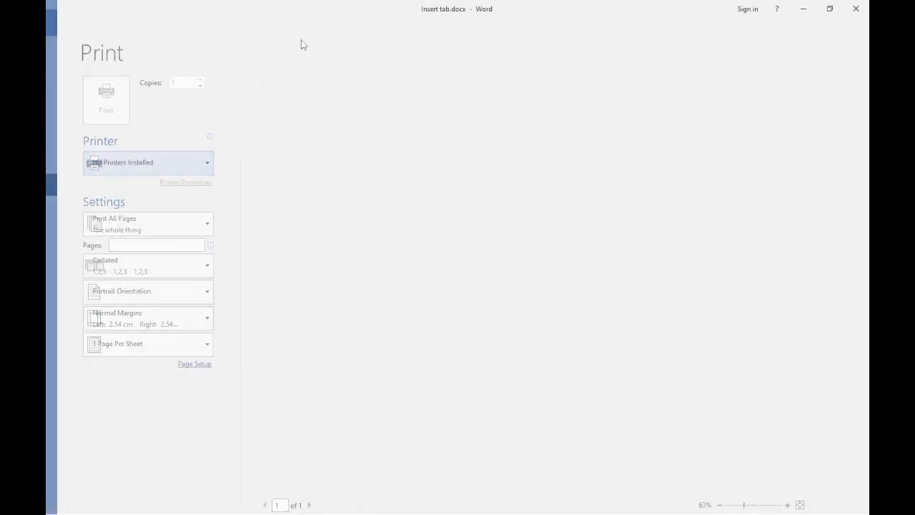
{"action": "scroll", "coordinate": [308, 217], "scroll_direction": "up", "scroll_amount": 2}
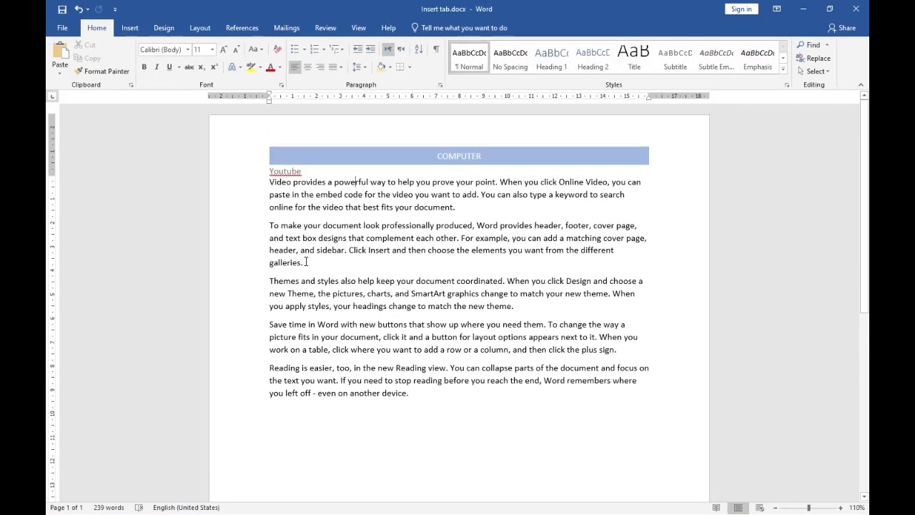
Step: Reopen the header for editing and switch the display of document text off and back on
{"action": "double_click", "coordinate": [403, 152]}
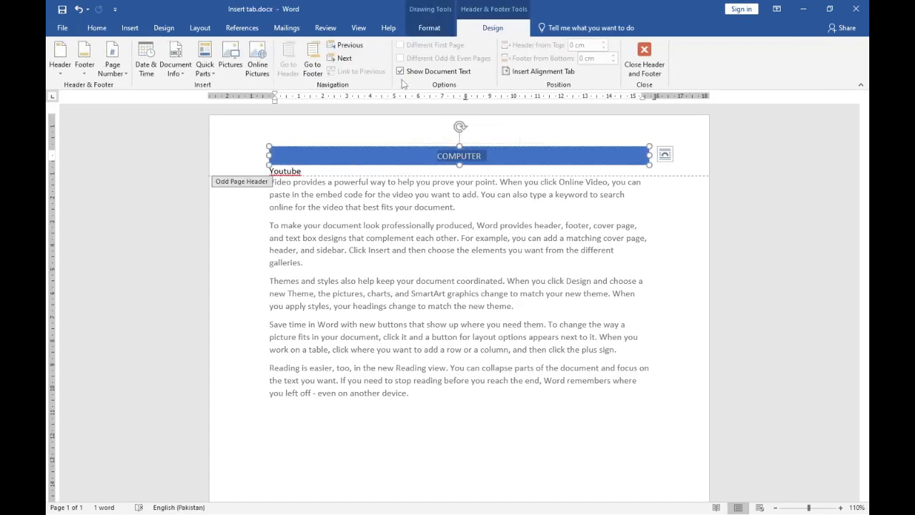
{"action": "left_click", "coordinate": [400, 72]}
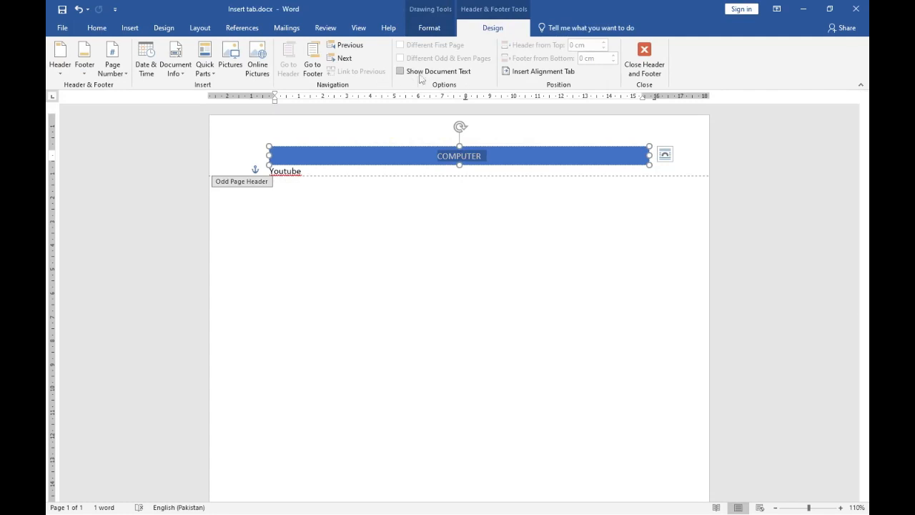
{"action": "left_click", "coordinate": [417, 76]}
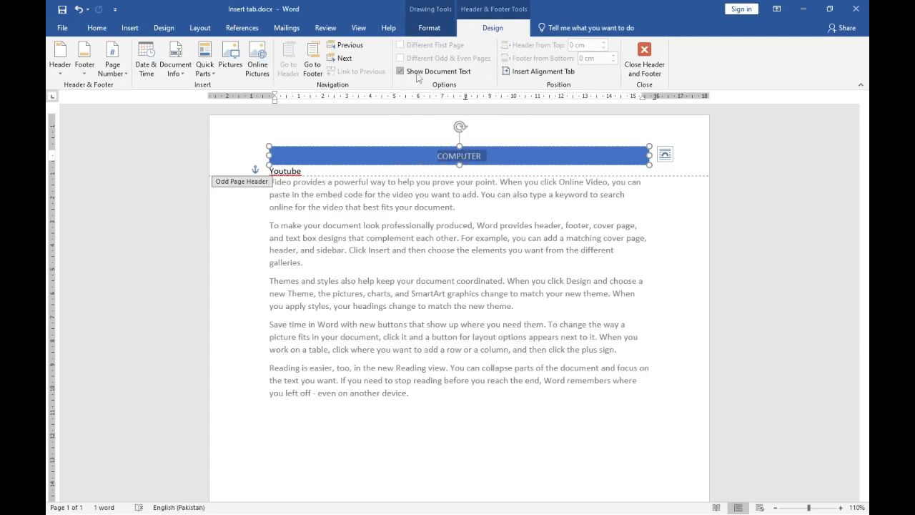
Step: Set the header distance from the top to 1.6 cm and the footer distance to 1.3 cm, and leave header editing
{"action": "left_click", "coordinate": [520, 152]}
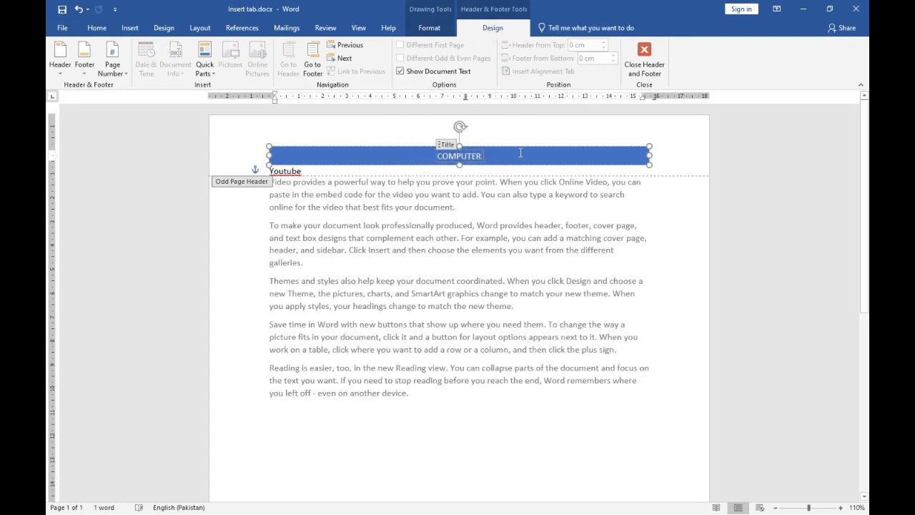
{"action": "left_click", "coordinate": [664, 147]}
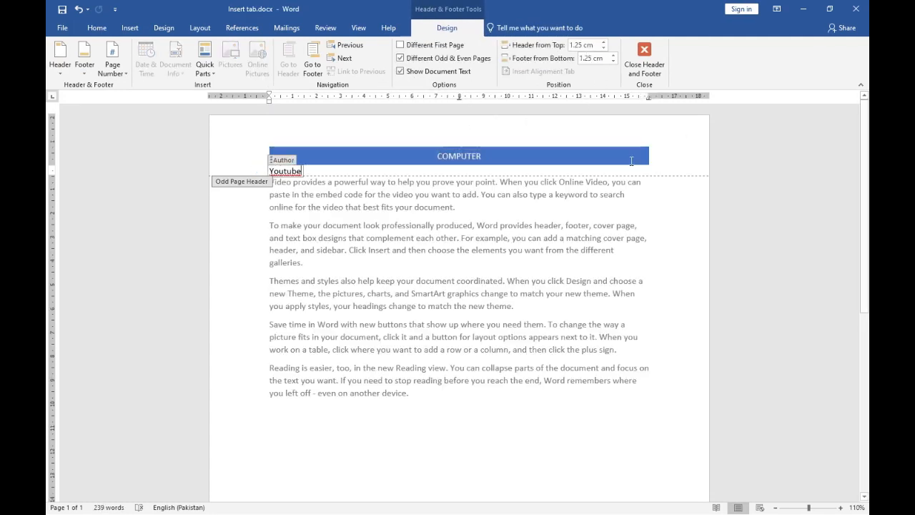
{"action": "left_click", "coordinate": [603, 43]}
{"action": "left_click", "coordinate": [603, 43]}
{"action": "left_click", "coordinate": [603, 43]}
{"action": "left_click", "coordinate": [603, 43]}
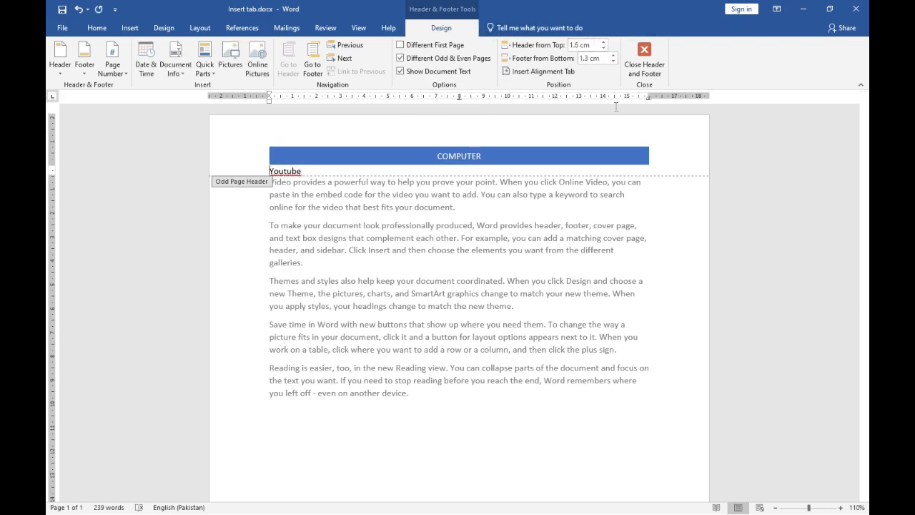
{"action": "left_click", "coordinate": [643, 61]}
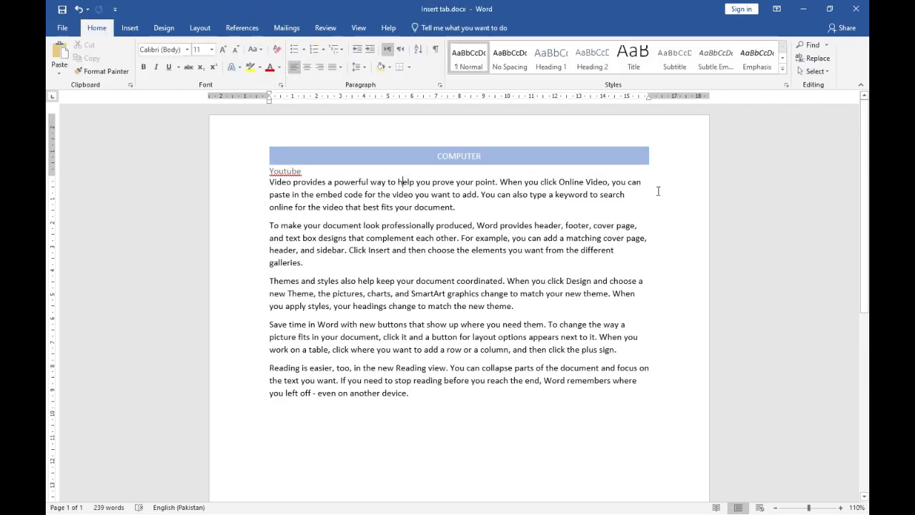
Step: Look over the page, then view the page number positions and the top-of-page number styles without inserting one
{"action": "scroll", "coordinate": [658, 190], "scroll_direction": "down", "scroll_amount": 5}
{"action": "scroll", "coordinate": [660, 221], "scroll_direction": "up", "scroll_amount": 4}
{"action": "left_click", "coordinate": [130, 27]}
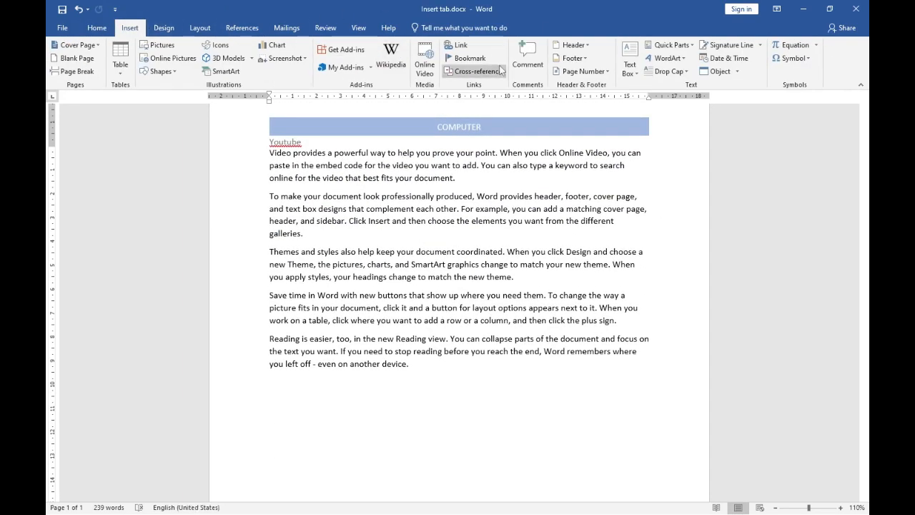
{"action": "left_click", "coordinate": [607, 71]}
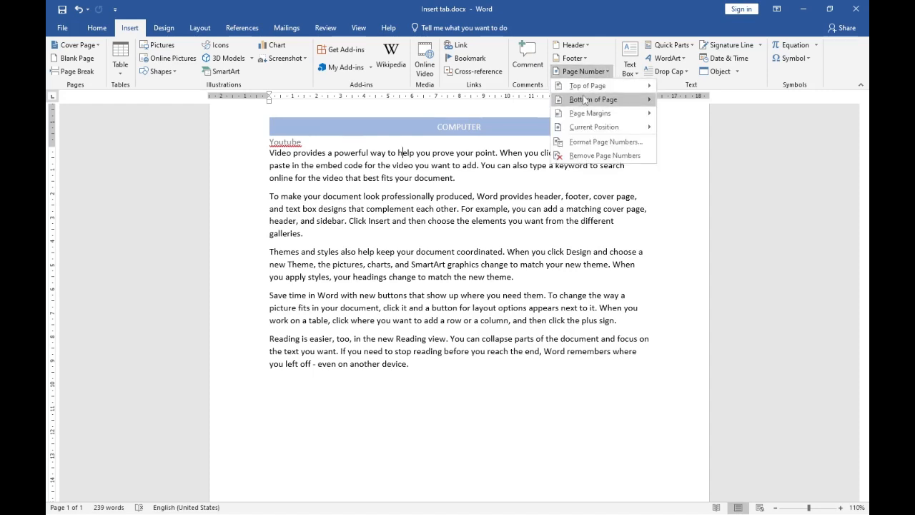
{"action": "left_click", "coordinate": [588, 85]}
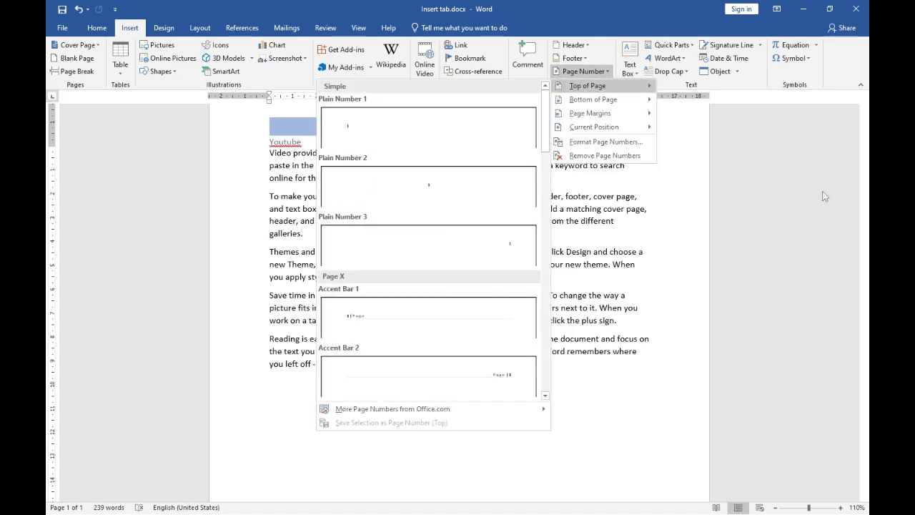
{"action": "left_click", "coordinate": [628, 72]}
Step: Browse the built-in text boxes, draw one about 14 cm wide and 11.7 cm high over the body text, and undo it
{"action": "left_click", "coordinate": [628, 71]}
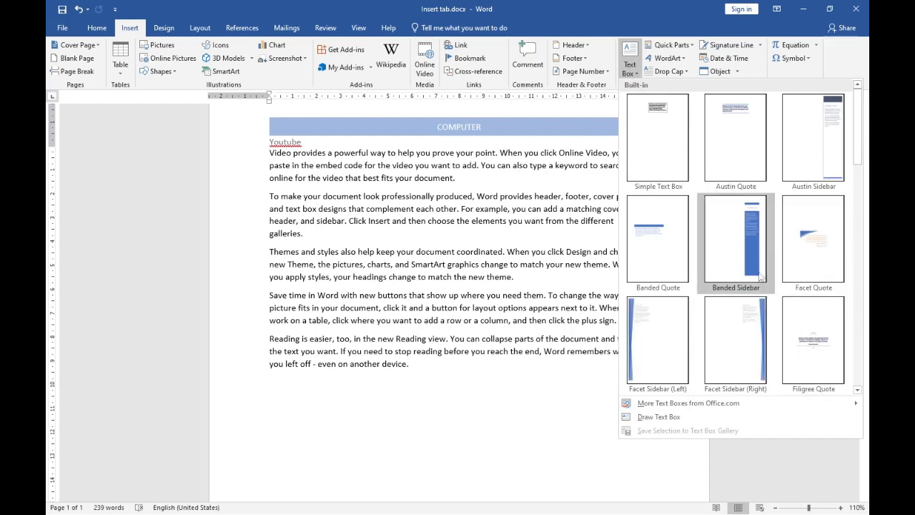
{"action": "scroll", "coordinate": [865, 139], "scroll_direction": "down", "scroll_amount": 3}
{"action": "scroll", "coordinate": [864, 139], "scroll_direction": "down", "scroll_amount": 5}
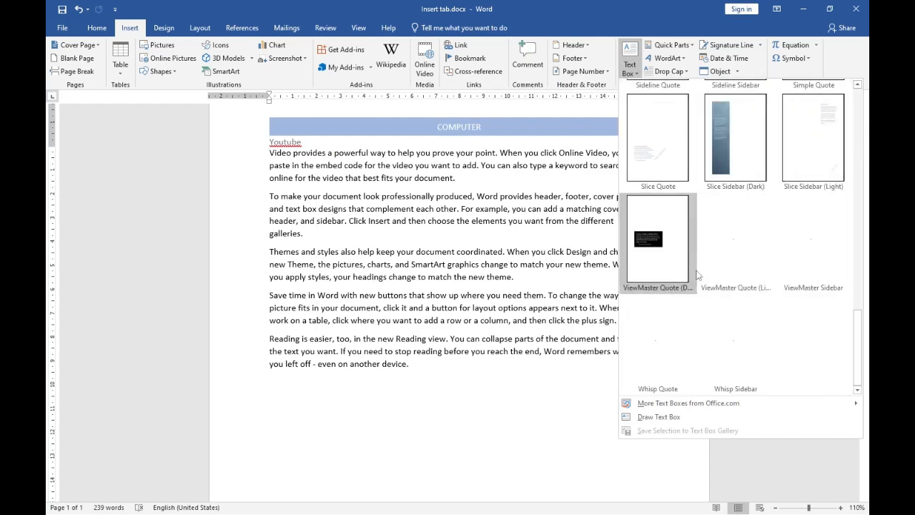
{"action": "left_click", "coordinate": [657, 416]}
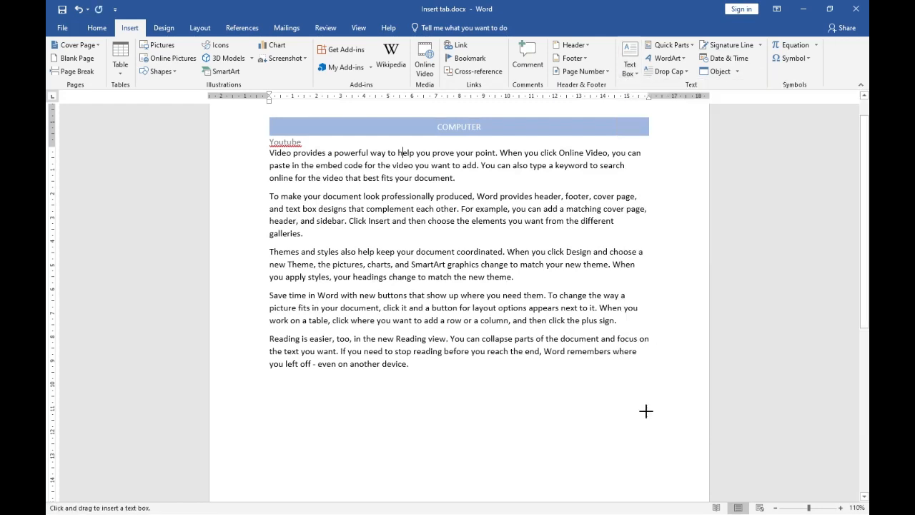
{"action": "left_click_drag", "start_coordinate": [248, 153], "coordinate": [583, 433]}
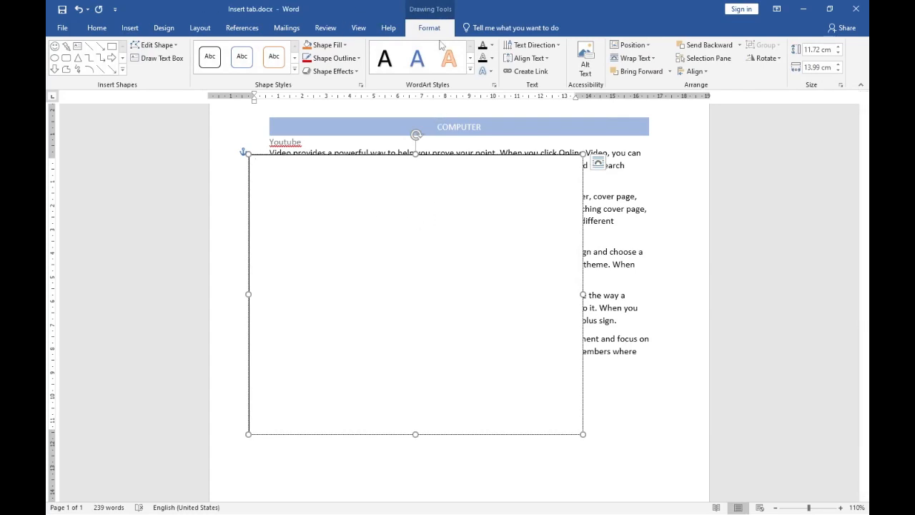
{"action": "key", "text": "ctrl+z"}
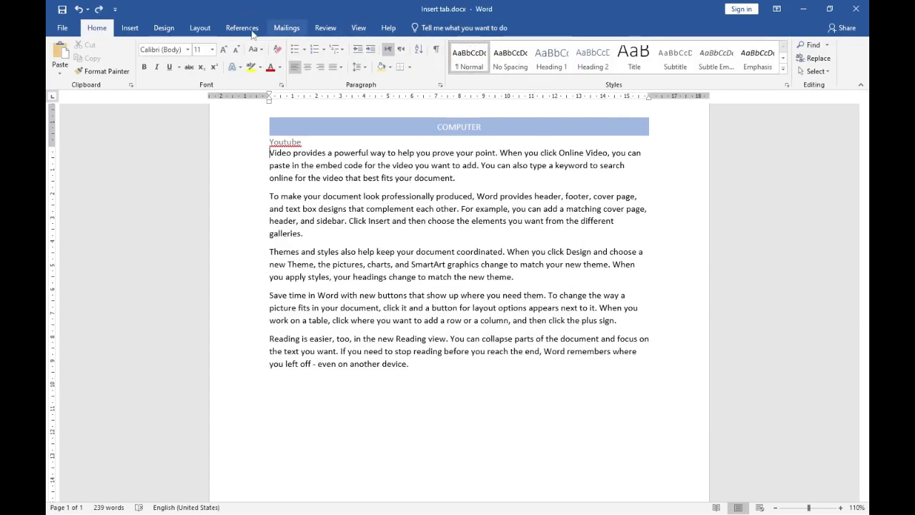
Step: Place the cursor after "help" in the first paragraph and view the Quick Parts options and the date and time formats without inserting any
{"action": "left_click", "coordinate": [414, 152]}
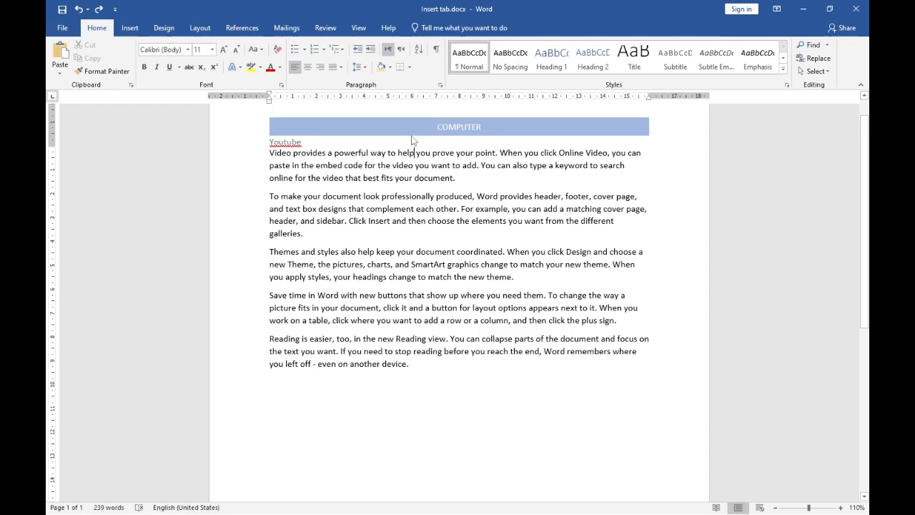
{"action": "left_click", "coordinate": [130, 27]}
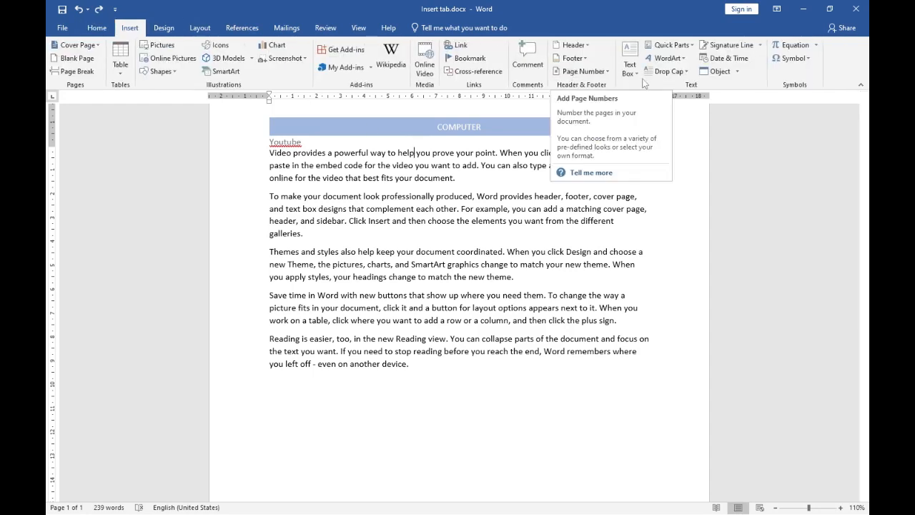
{"action": "left_click", "coordinate": [680, 48]}
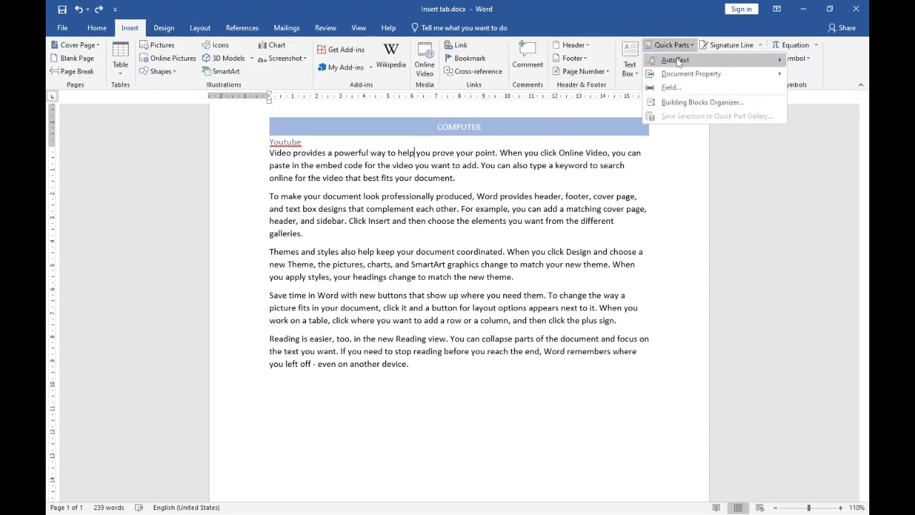
{"action": "left_click", "coordinate": [675, 45]}
{"action": "left_click", "coordinate": [726, 61]}
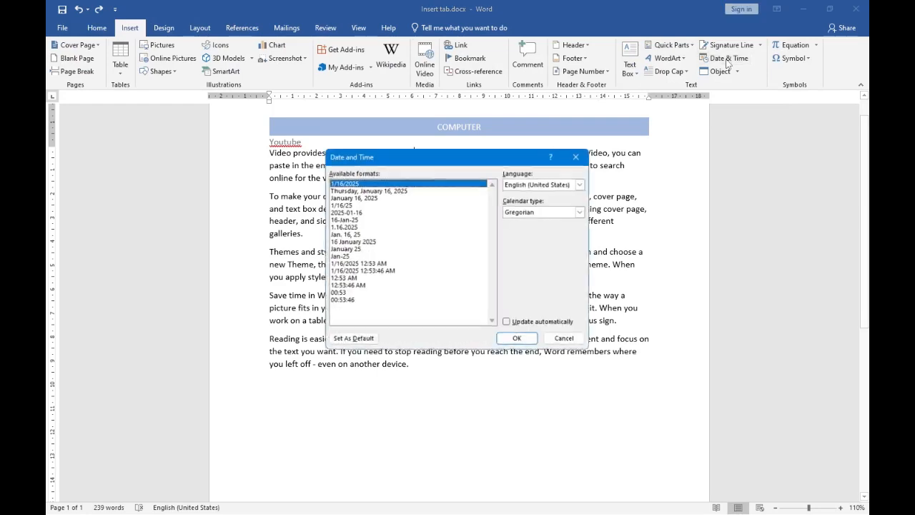
{"action": "left_click", "coordinate": [579, 154]}
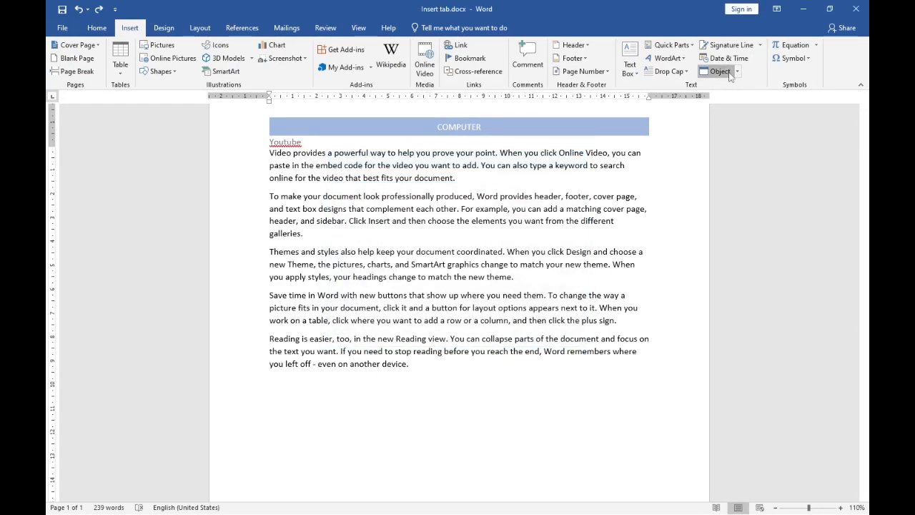
Step: Review the object types that can be embedded, including the Excel worksheet variants, and the option for creating an object from a file
{"action": "left_click", "coordinate": [732, 72]}
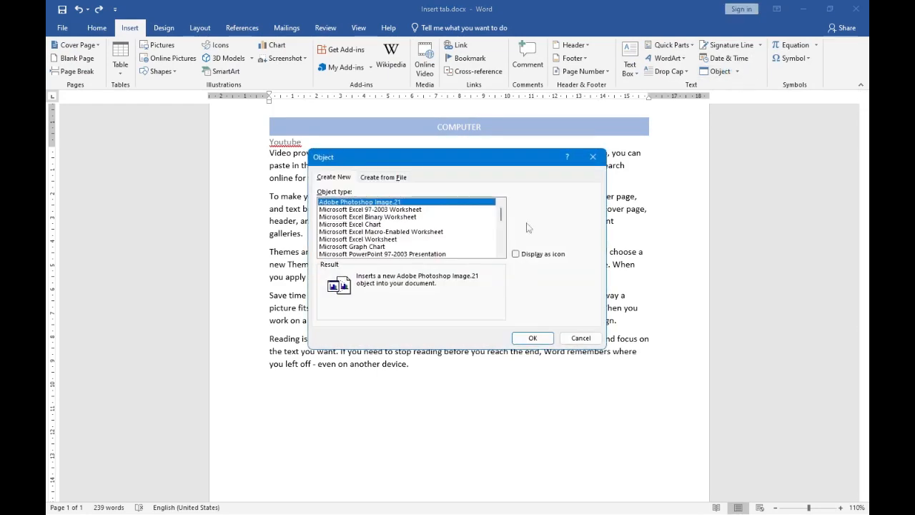
{"action": "scroll", "coordinate": [404, 230], "scroll_direction": "down", "scroll_amount": 3}
{"action": "scroll", "coordinate": [403, 230], "scroll_direction": "up", "scroll_amount": 3}
{"action": "left_click", "coordinate": [377, 209]}
{"action": "left_click", "coordinate": [377, 217]}
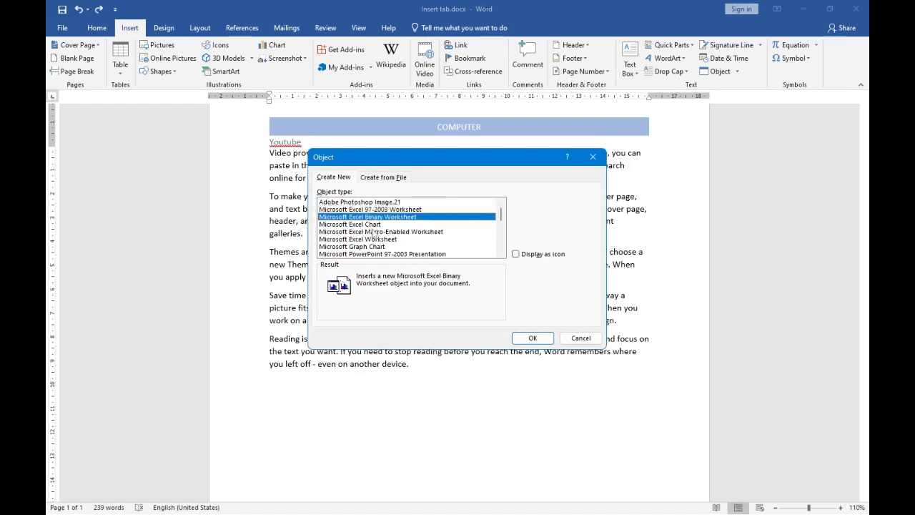
{"action": "left_click", "coordinate": [375, 232]}
{"action": "left_click", "coordinate": [379, 177]}
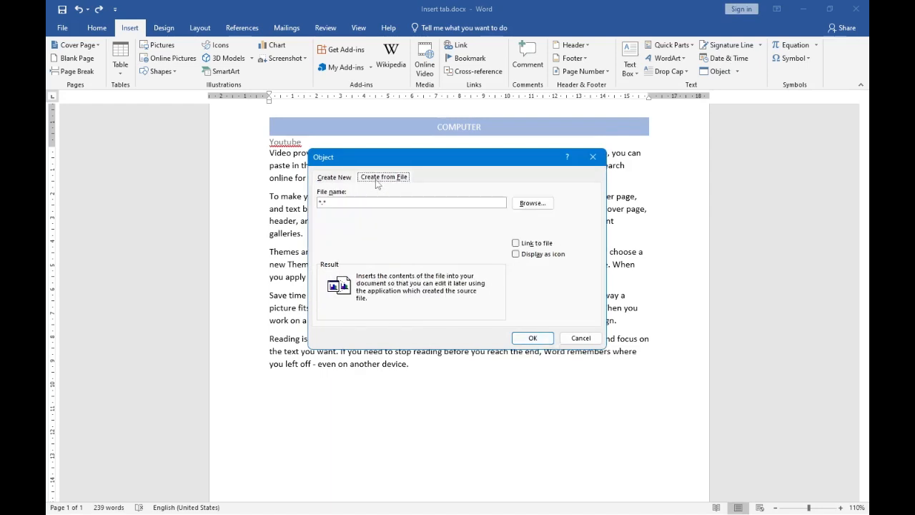
{"action": "left_click", "coordinate": [336, 179]}
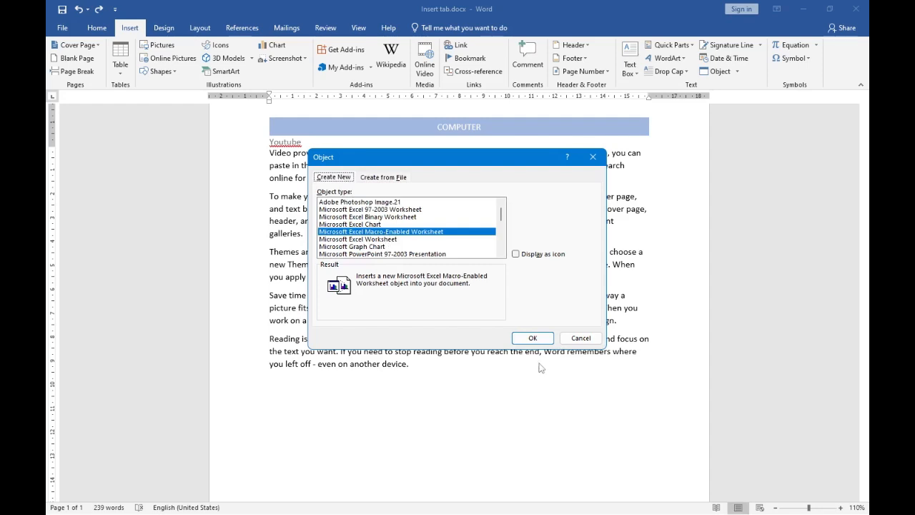
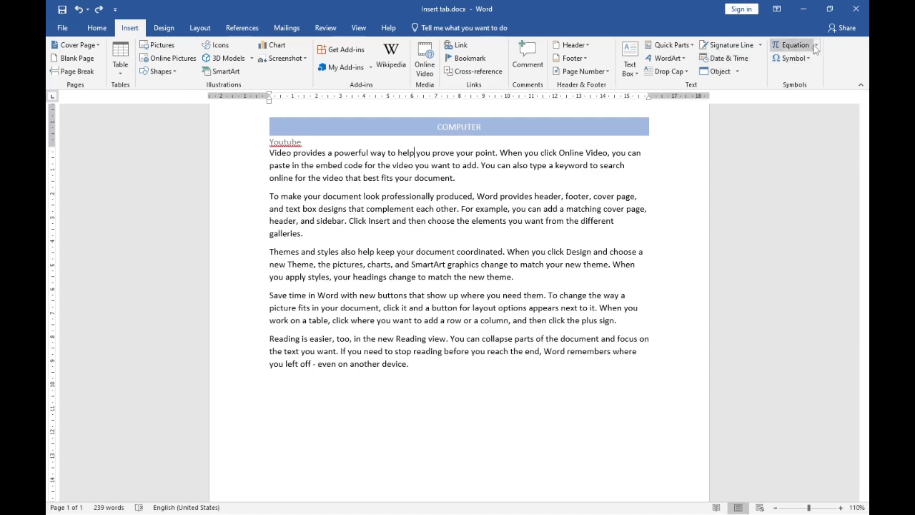
Step: Look through the built-in equations and open Ink Equation for handwriting a formula
{"action": "left_click", "coordinate": [815, 44]}
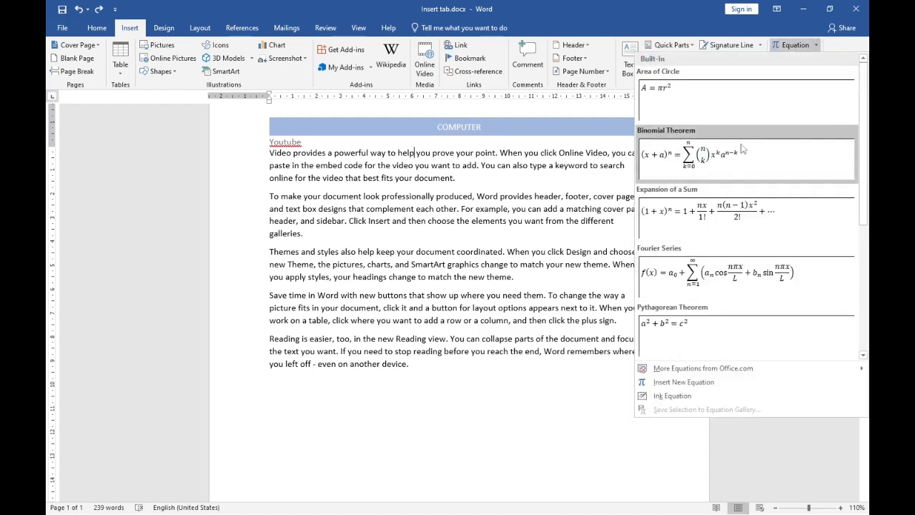
{"action": "scroll", "coordinate": [744, 214], "scroll_direction": "down", "scroll_amount": 1}
{"action": "mouse_move", "coordinate": [677, 370]}
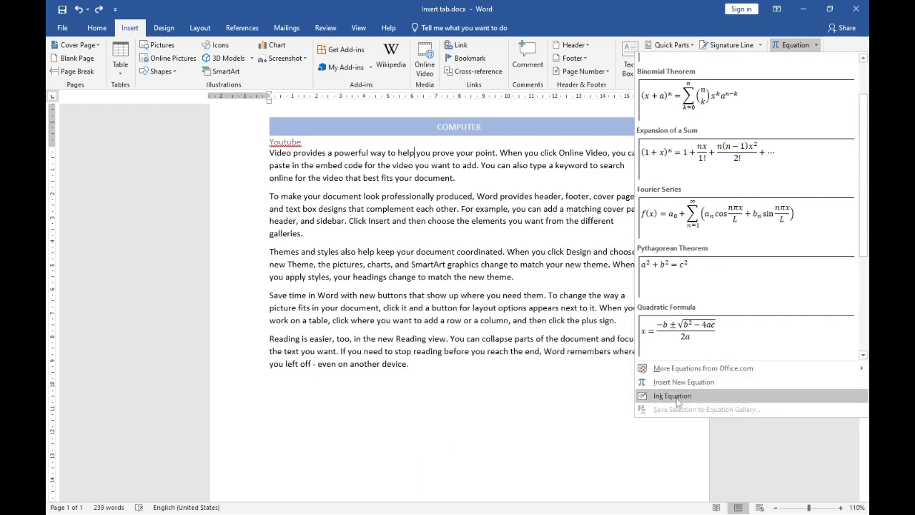
{"action": "left_click", "coordinate": [686, 400]}
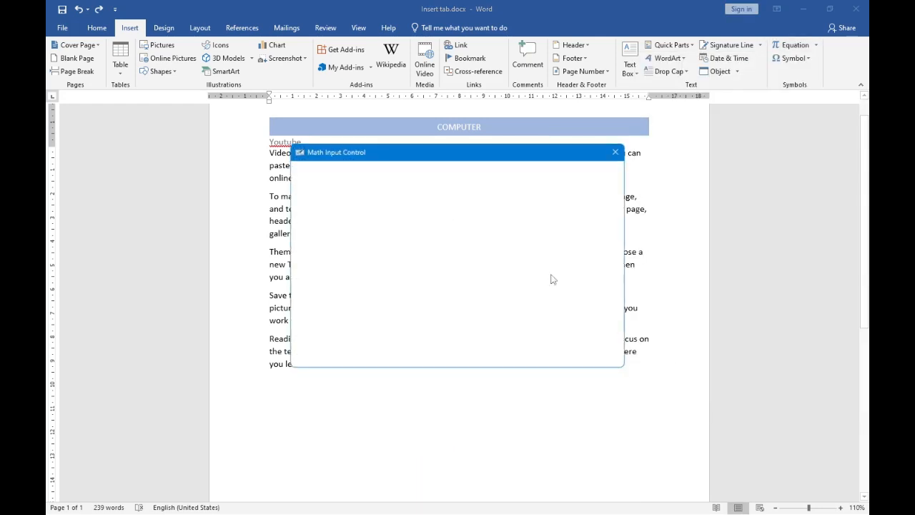
Step: Handwrite two long wavy strokes and a square root sign in turn, erasing each from the writing area
{"action": "mouse_move", "coordinate": [347, 252]}
{"action": "left_mouse_down"}
{"action": "mouse_move", "coordinate": [567, 259]}
{"action": "mouse_move", "coordinate": [643, 249]}
{"action": "left_mouse_up"}
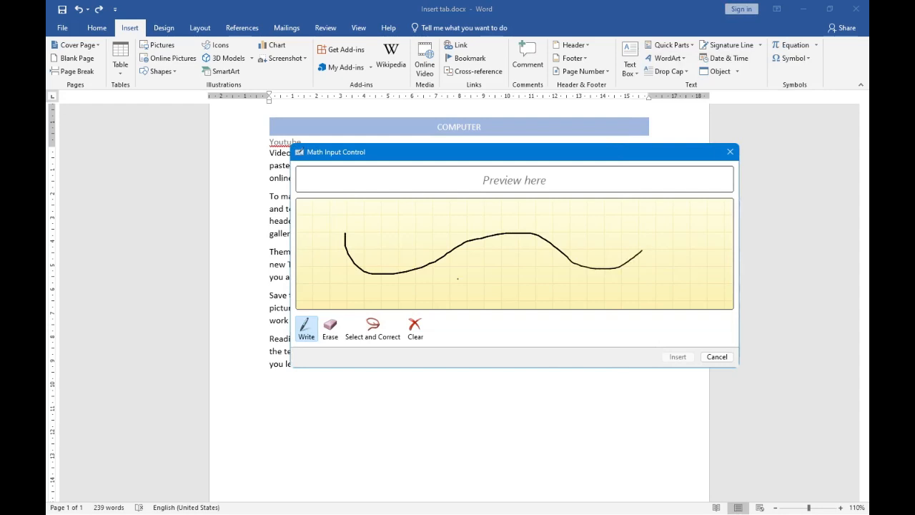
{"action": "left_click_drag", "start_coordinate": [361, 226], "coordinate": [766, 254]}
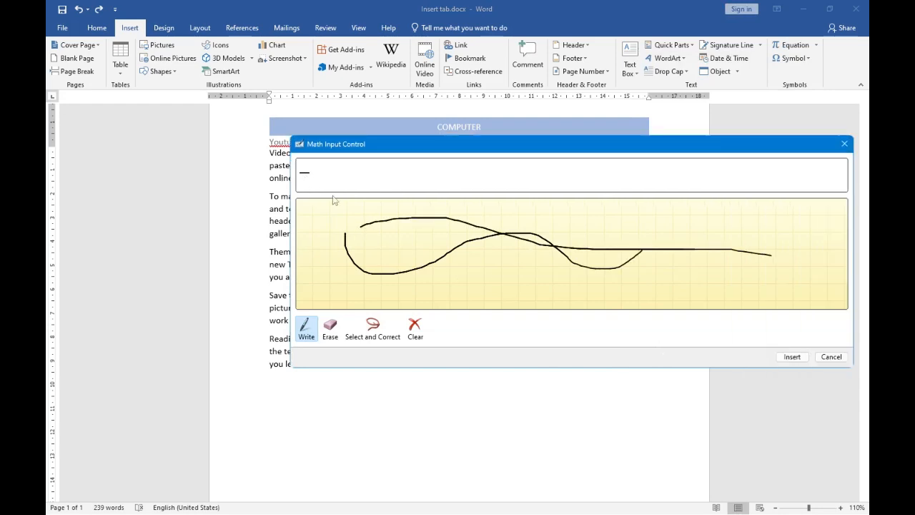
{"action": "left_click", "coordinate": [329, 328]}
{"action": "mouse_move", "coordinate": [491, 236]}
{"action": "left_mouse_down"}
{"action": "mouse_move", "coordinate": [420, 249]}
{"action": "mouse_move", "coordinate": [470, 280]}
{"action": "mouse_move", "coordinate": [712, 209]}
{"action": "left_mouse_up"}
{"action": "left_click", "coordinate": [306, 328]}
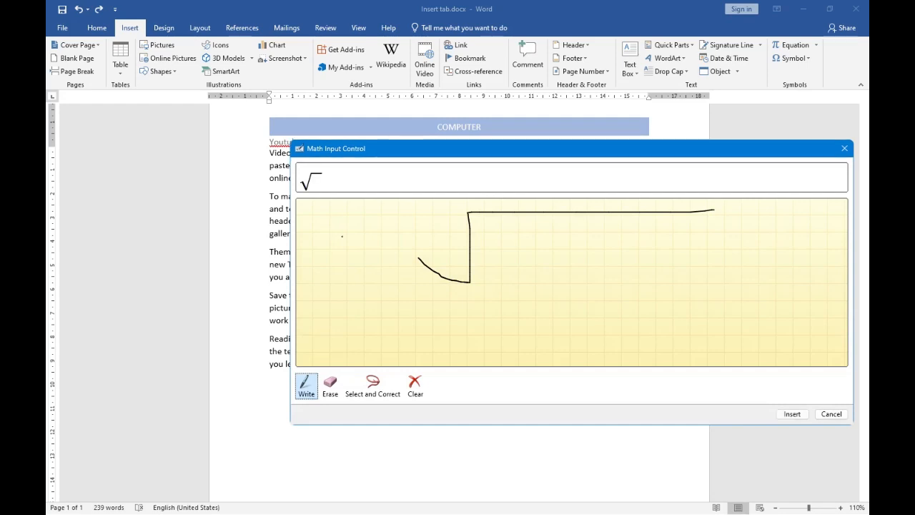
{"action": "left_click", "coordinate": [330, 386]}
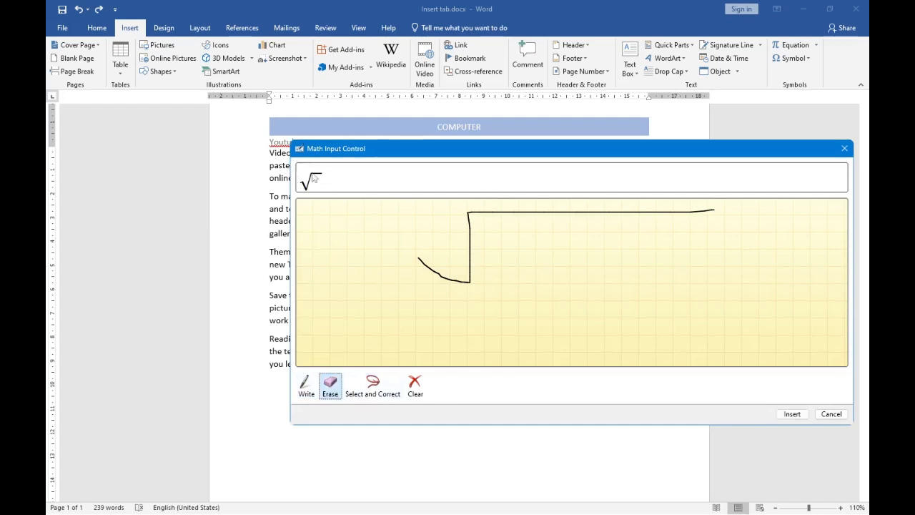
{"action": "left_click", "coordinate": [421, 283]}
{"action": "left_click", "coordinate": [305, 386]}
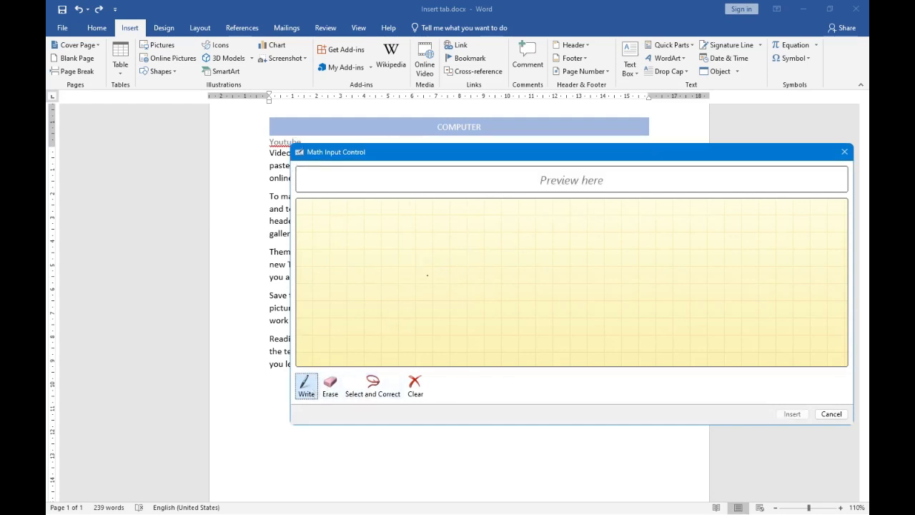
Step: Handwrite a π sign as a wavy bar with two legs and erase it from the writing area
{"action": "left_click_drag", "start_coordinate": [478, 242], "coordinate": [572, 249]}
{"action": "left_click_drag", "start_coordinate": [475, 238], "coordinate": [479, 311]}
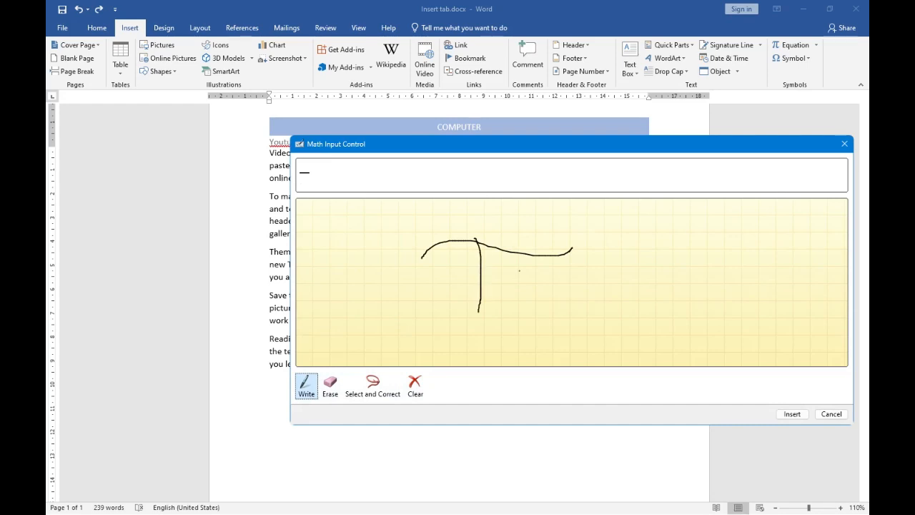
{"action": "left_click_drag", "start_coordinate": [527, 251], "coordinate": [534, 291]}
{"action": "left_click", "coordinate": [329, 386]}
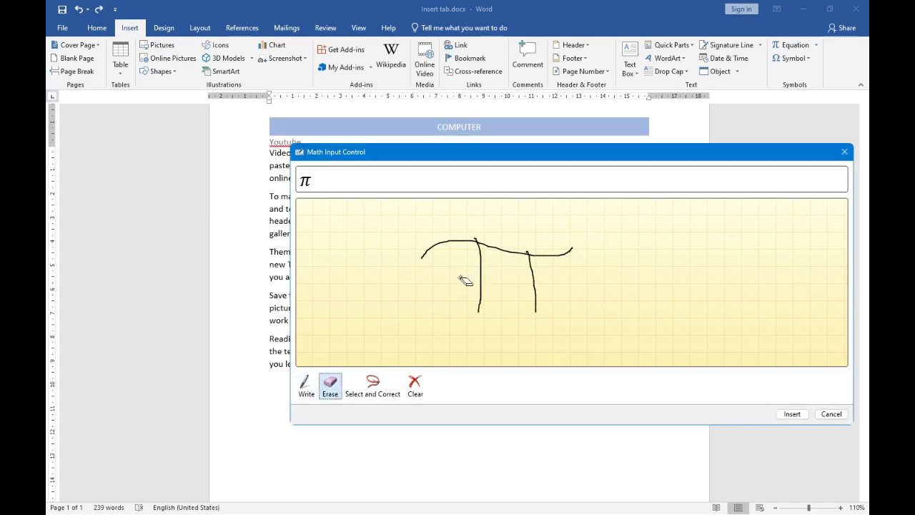
{"action": "left_click", "coordinate": [459, 280]}
{"action": "left_click", "coordinate": [306, 386]}
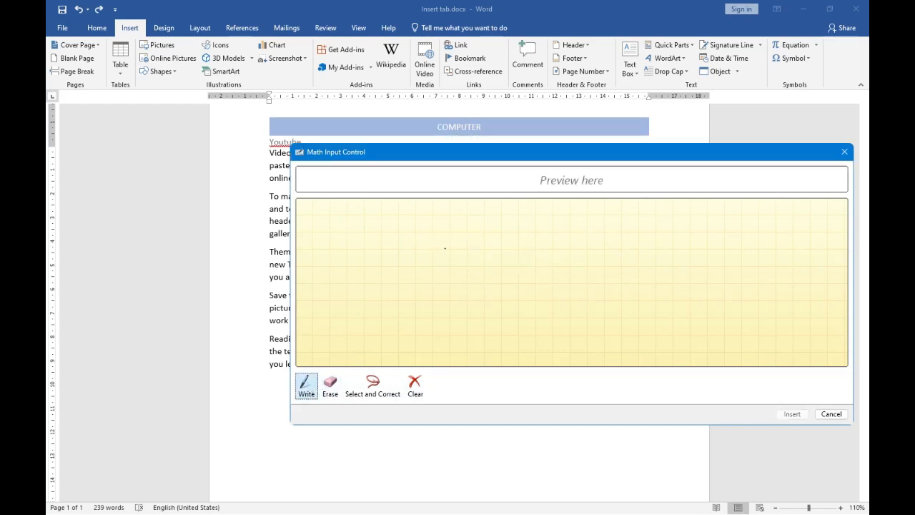
Step: Handwrite an opening and a closing bracket curve and a small curl, erasing them from the writing area
{"action": "left_click_drag", "start_coordinate": [445, 230], "coordinate": [477, 312]}
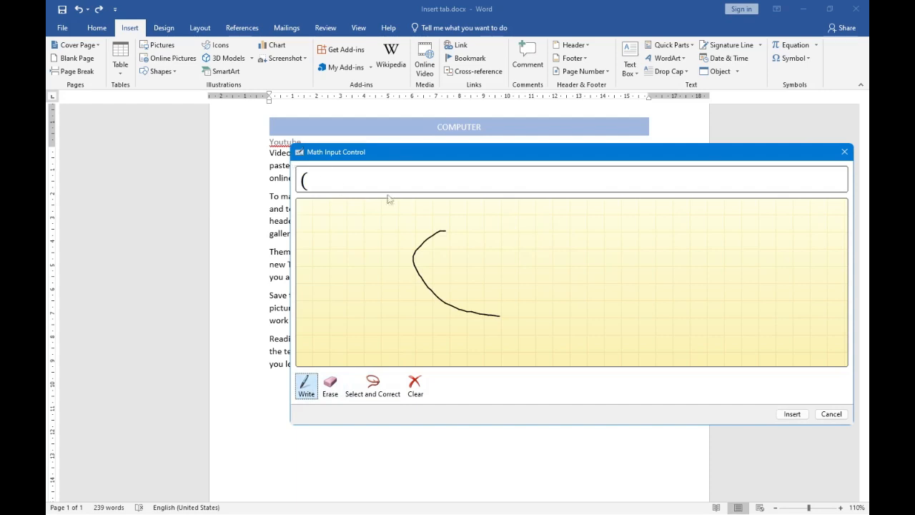
{"action": "left_click_drag", "start_coordinate": [561, 225], "coordinate": [522, 349]}
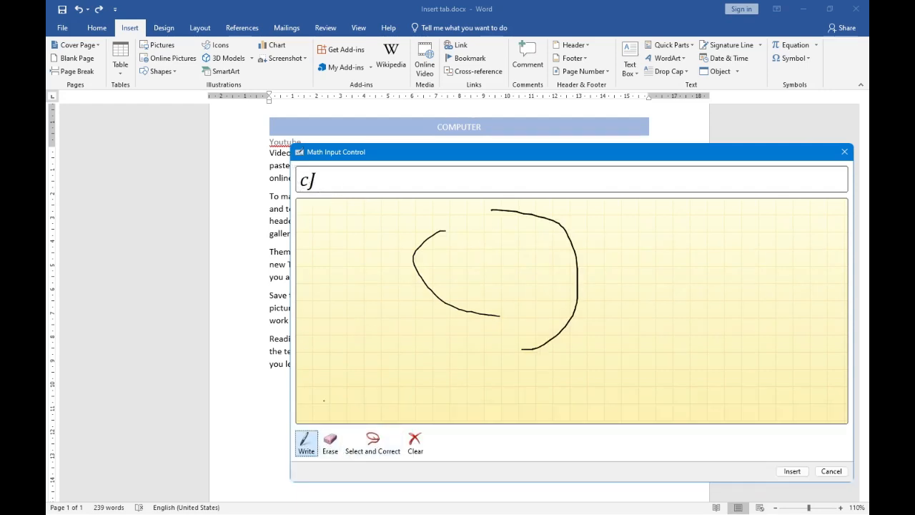
{"action": "left_click", "coordinate": [330, 441]}
{"action": "left_click", "coordinate": [489, 309]}
{"action": "left_click", "coordinate": [578, 277]}
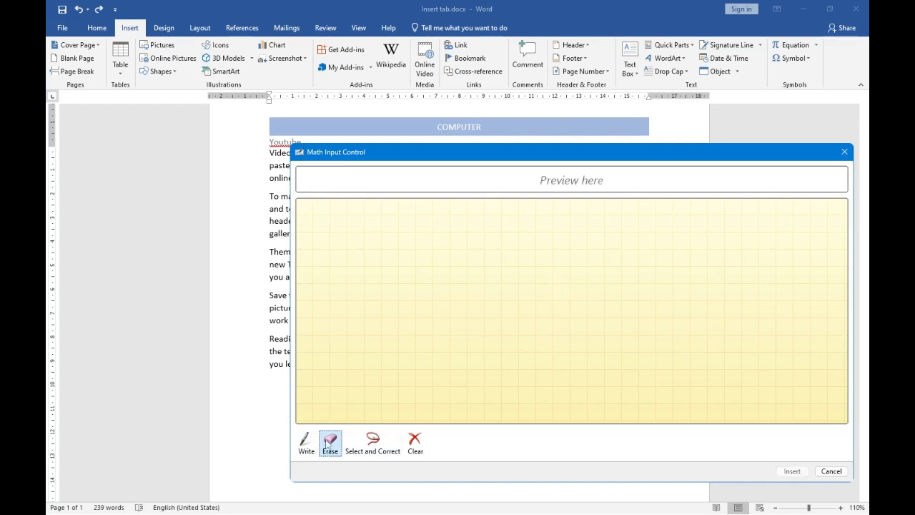
{"action": "left_click", "coordinate": [306, 441]}
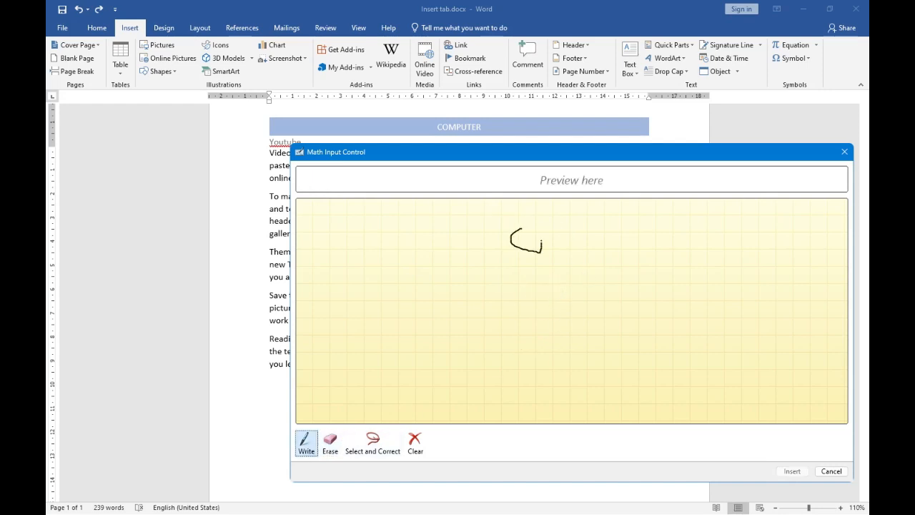
{"action": "mouse_move", "coordinate": [542, 247]}
{"action": "left_mouse_down"}
{"action": "mouse_move", "coordinate": [522, 228]}
{"action": "mouse_move", "coordinate": [528, 241]}
{"action": "left_mouse_up"}
{"action": "left_click", "coordinate": [330, 441]}
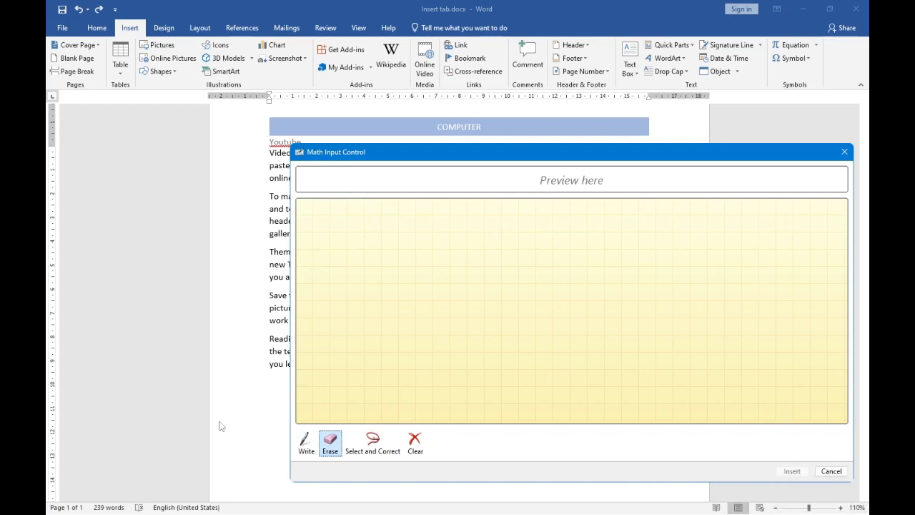
Step: Handwrite a π sign and insert it as an equation after "help" in the first paragraph
{"action": "left_click", "coordinate": [306, 441]}
{"action": "left_click_drag", "start_coordinate": [384, 256], "coordinate": [599, 247]}
{"action": "left_click_drag", "start_coordinate": [457, 247], "coordinate": [458, 336]}
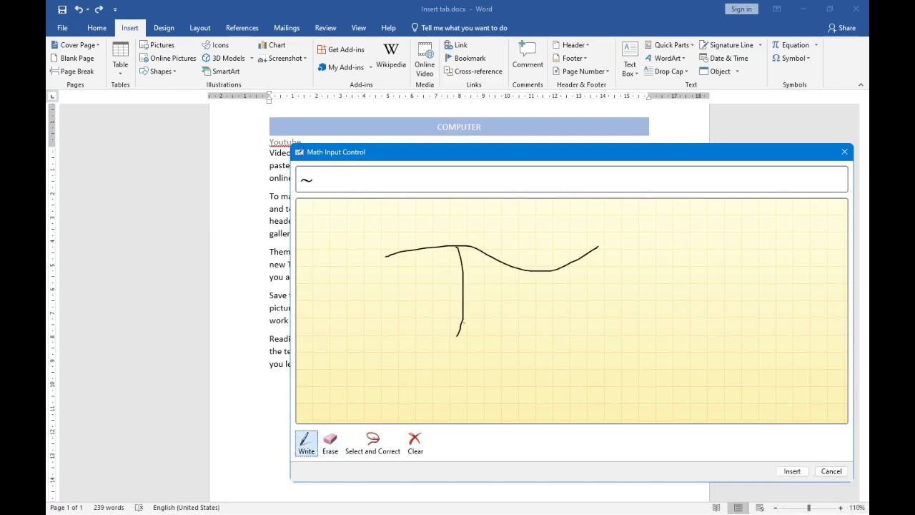
{"action": "left_click", "coordinate": [793, 470]}
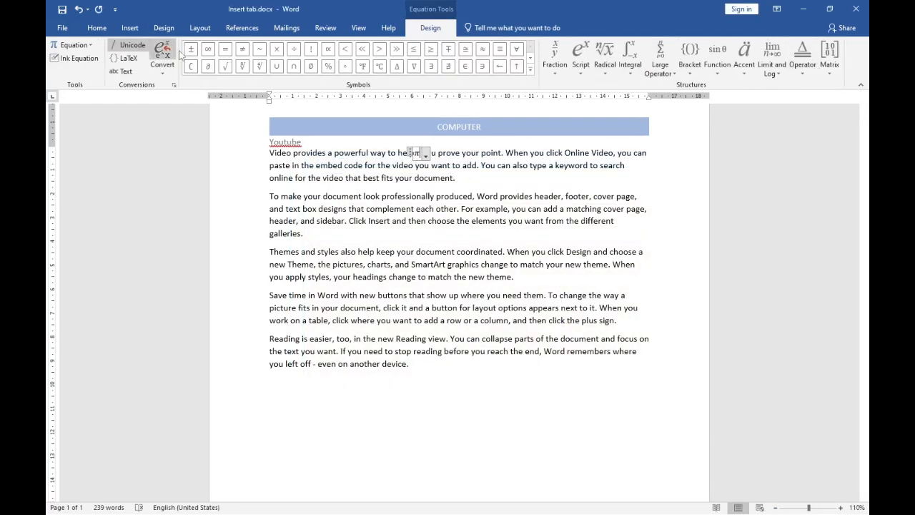
Step: Add the symbols ≪, ≫ and ← and the built-in Area of Circle formula to the equation after π
{"action": "left_click", "coordinate": [362, 48]}
{"action": "left_click", "coordinate": [395, 49]}
{"action": "left_click", "coordinate": [500, 66]}
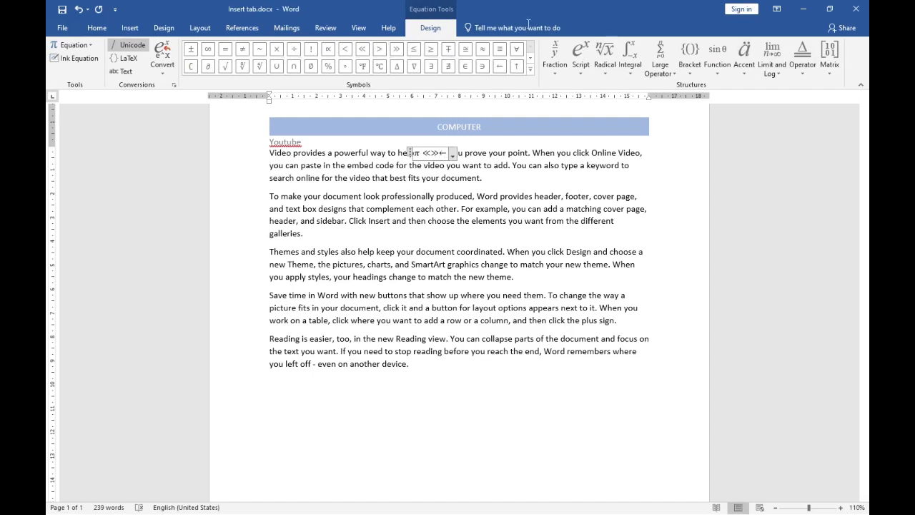
{"action": "left_click", "coordinate": [93, 47]}
{"action": "left_click", "coordinate": [93, 88]}
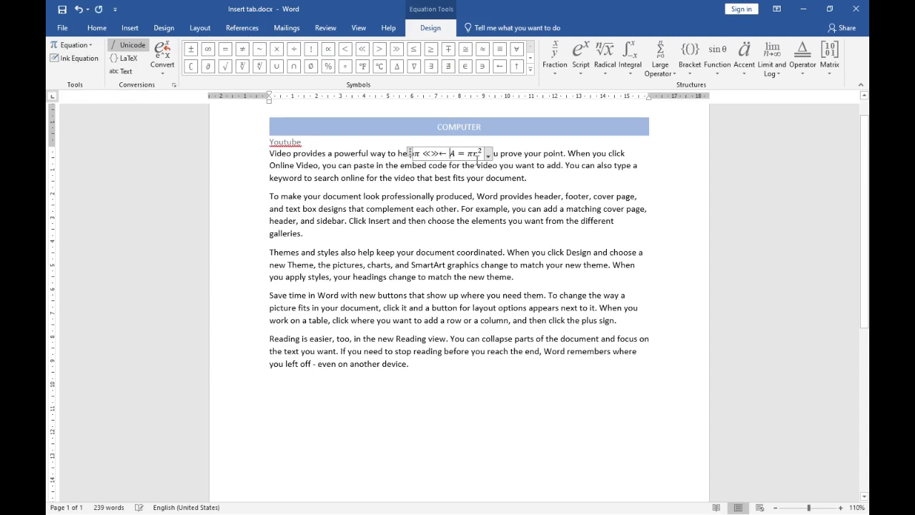
Step: Delete the equation together with the text "es a powerful way to help" before it in the first paragraph
{"action": "left_click_drag", "start_coordinate": [480, 155], "coordinate": [318, 153]}
{"action": "key", "text": "Delete"}
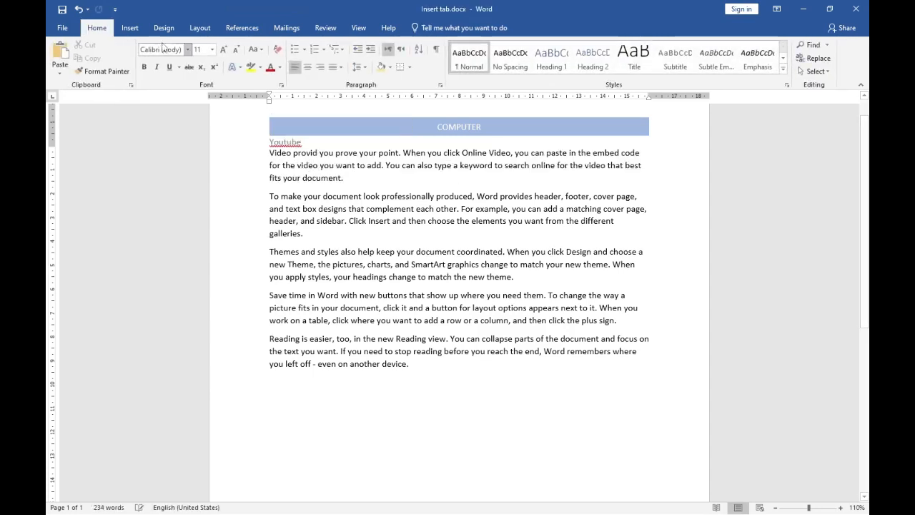
Step: Insert a new equation inside the word "matching" in the second paragraph, view the accent structures, and enter the °F symbol
{"action": "left_click", "coordinate": [135, 28]}
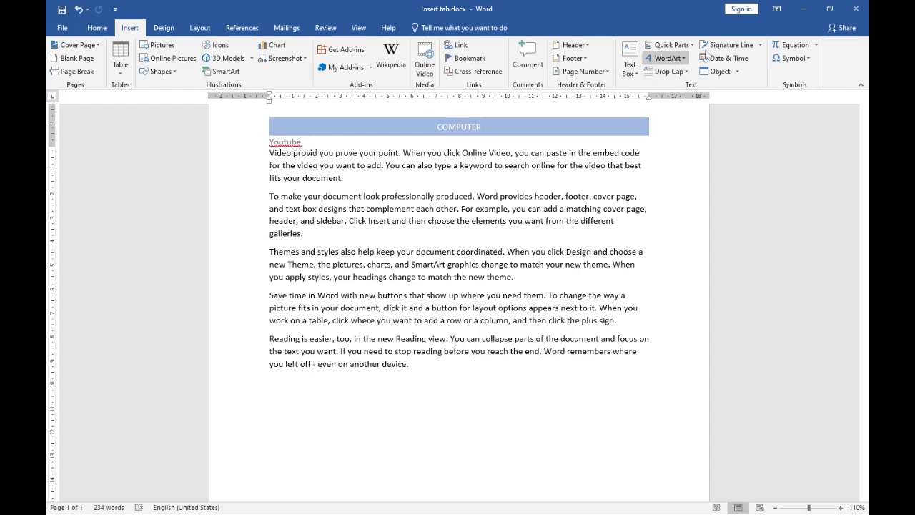
{"action": "left_click", "coordinate": [793, 44]}
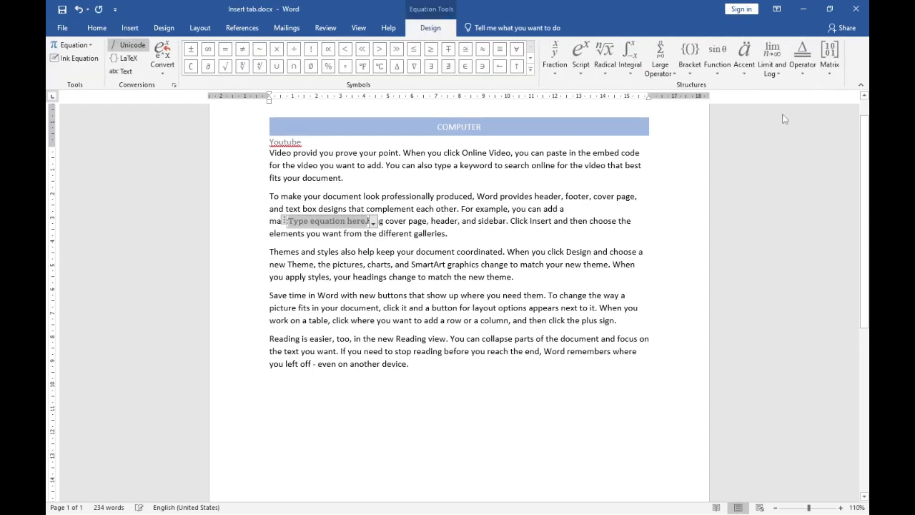
{"action": "left_click", "coordinate": [744, 56]}
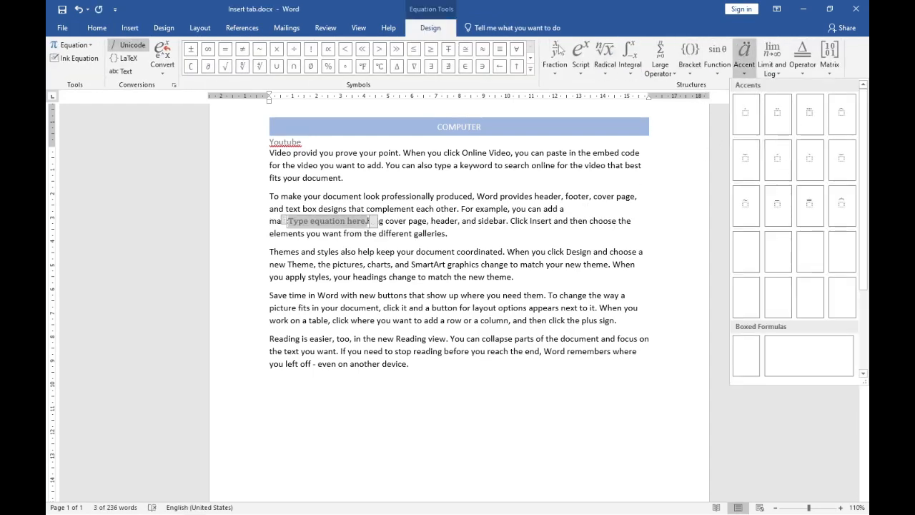
{"action": "left_click", "coordinate": [365, 67]}
{"action": "left_click", "coordinate": [367, 70]}
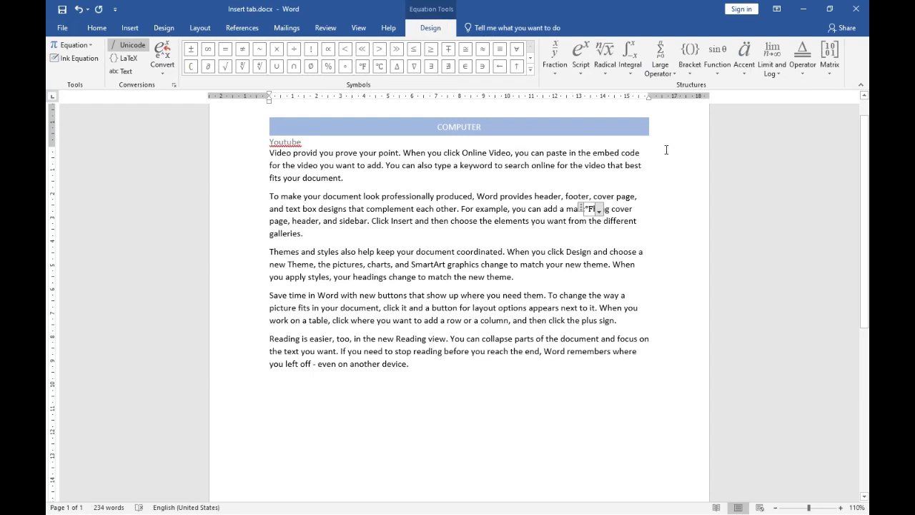
Step: Switch the equation input format to LaTeX and convert the °F equation in the second paragraph to Professional form
{"action": "left_click", "coordinate": [129, 58]}
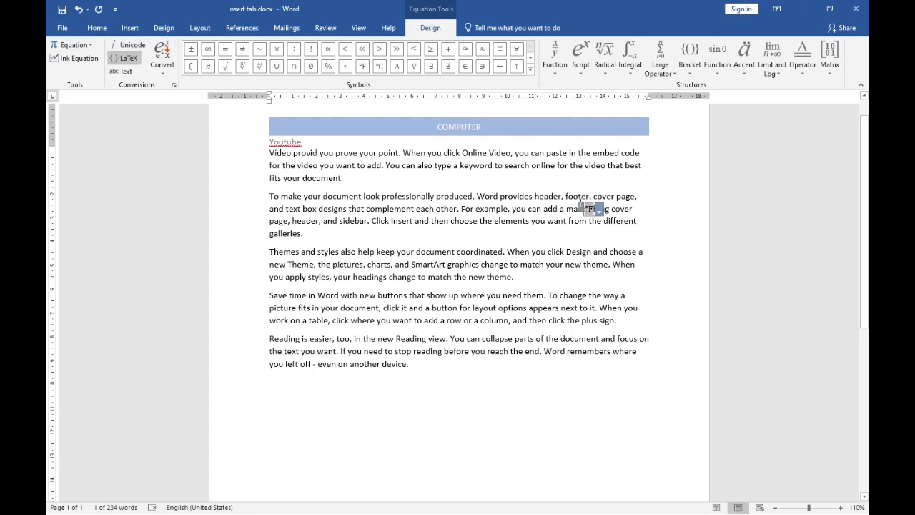
{"action": "double_click", "coordinate": [578, 198]}
{"action": "left_click", "coordinate": [593, 210]}
{"action": "right_click", "coordinate": [596, 211]}
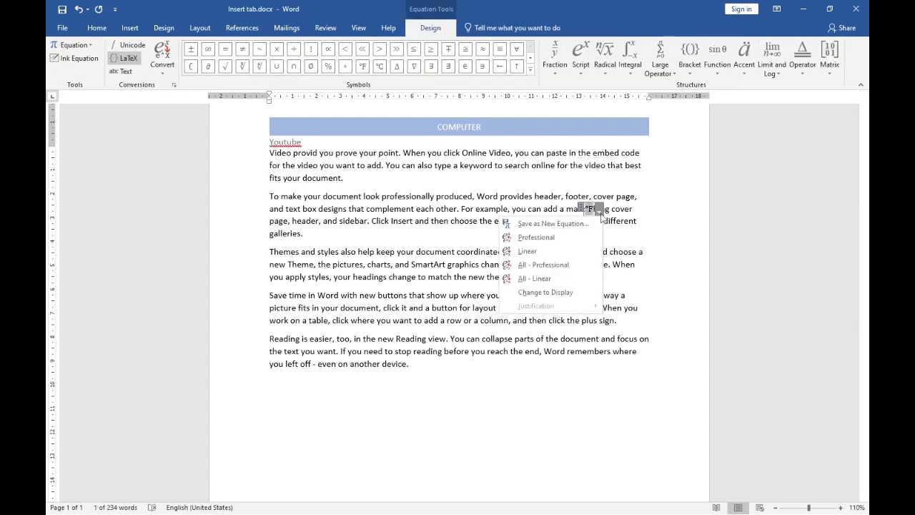
{"action": "left_click", "coordinate": [561, 237]}
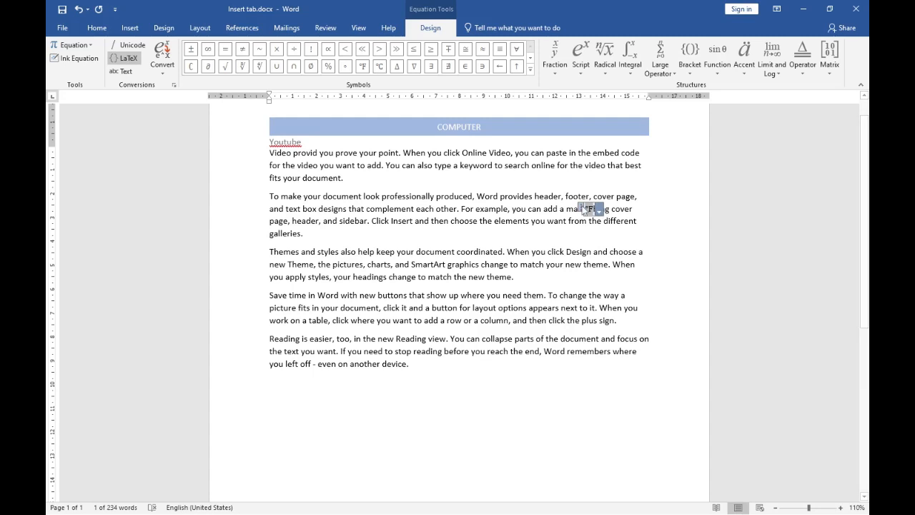
Step: Replace the °F symbol in the second paragraph's equation with twelve percent signs
{"action": "left_click", "coordinate": [334, 65]}
{"action": "left_click", "coordinate": [334, 64]}
{"action": "left_click", "coordinate": [334, 64]}
{"action": "left_click", "coordinate": [334, 64]}
{"action": "left_click", "coordinate": [335, 64]}
{"action": "left_click", "coordinate": [335, 65]}
{"action": "left_click", "coordinate": [335, 64]}
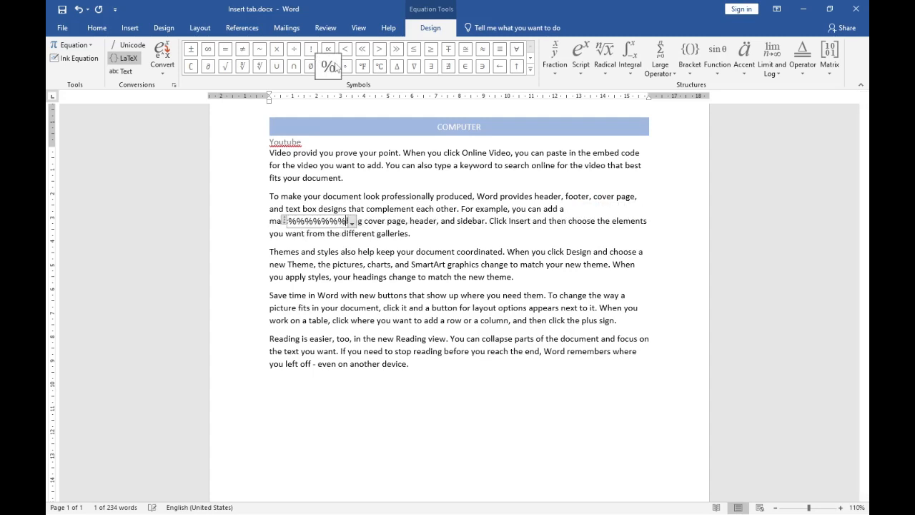
{"action": "left_click", "coordinate": [336, 66]}
{"action": "left_click", "coordinate": [336, 67]}
{"action": "left_click", "coordinate": [336, 66]}
{"action": "left_click", "coordinate": [336, 67]}
{"action": "left_click", "coordinate": [336, 67]}
{"action": "left_click_drag", "start_coordinate": [387, 224], "coordinate": [387, 232]}
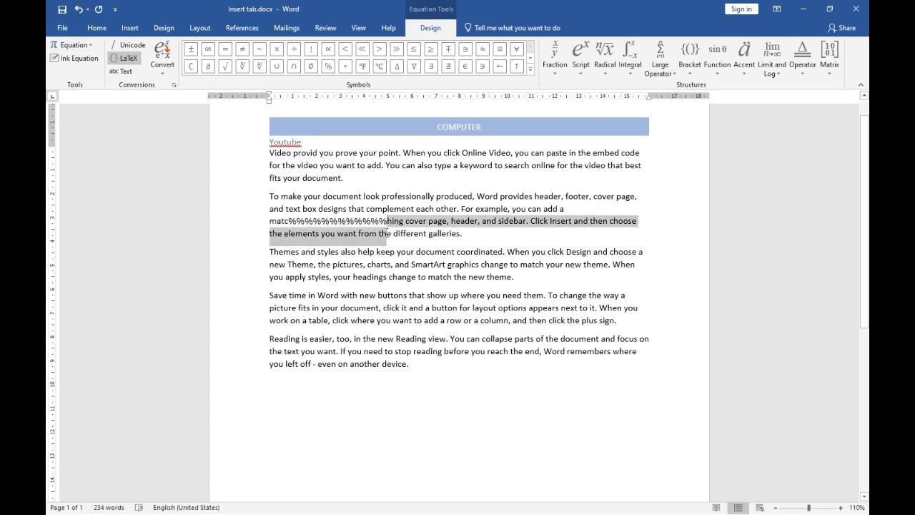
Step: View the equation conversion options and insert the °C symbol before the last percent sign
{"action": "left_click", "coordinate": [379, 221]}
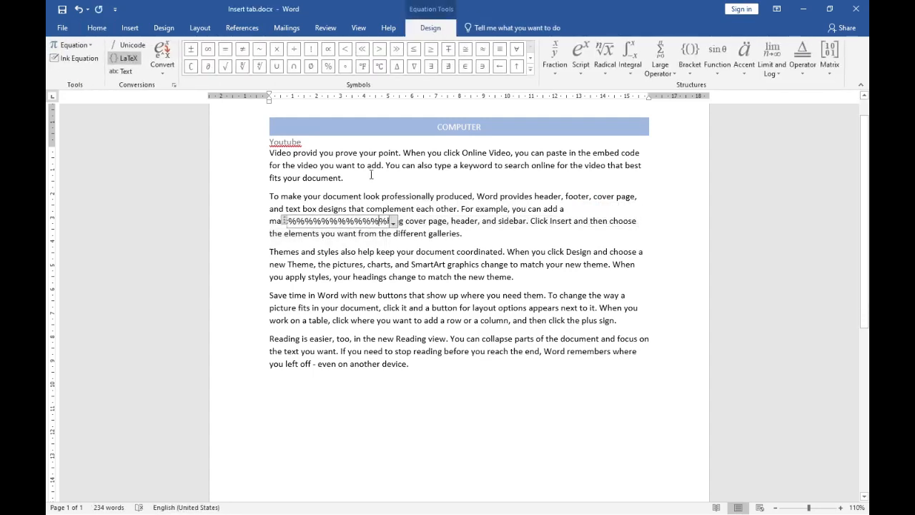
{"action": "left_click", "coordinate": [170, 72]}
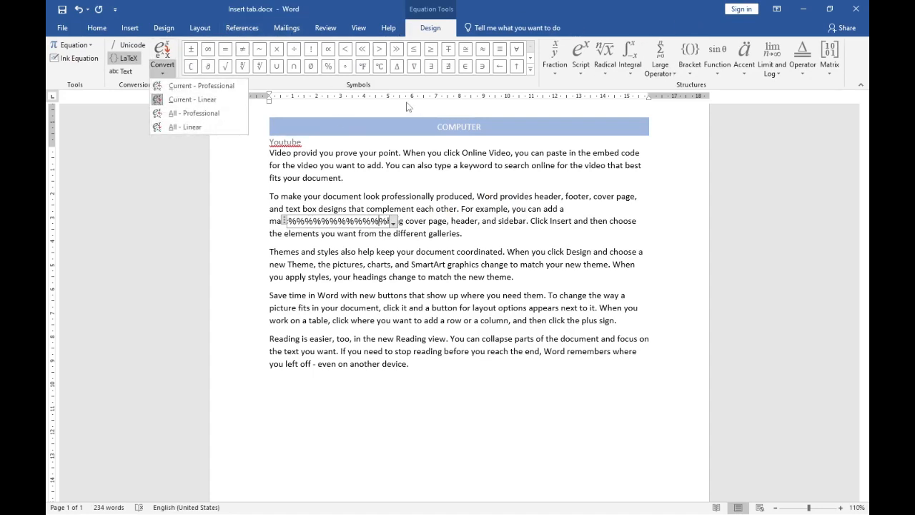
{"action": "left_click", "coordinate": [380, 66]}
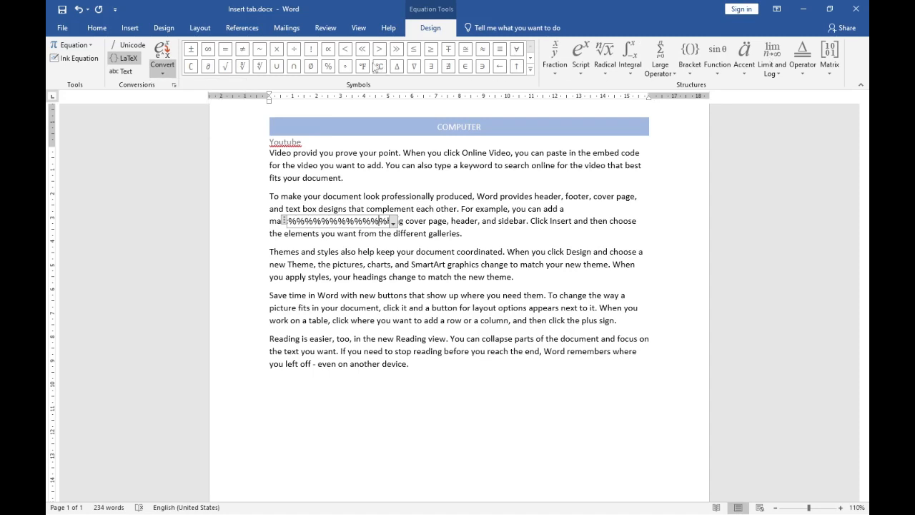
Step: Look through the matrix, bracket, script and fraction structures, and set the equation input format to Unicode
{"action": "left_click", "coordinate": [831, 75]}
{"action": "left_click", "coordinate": [831, 75]}
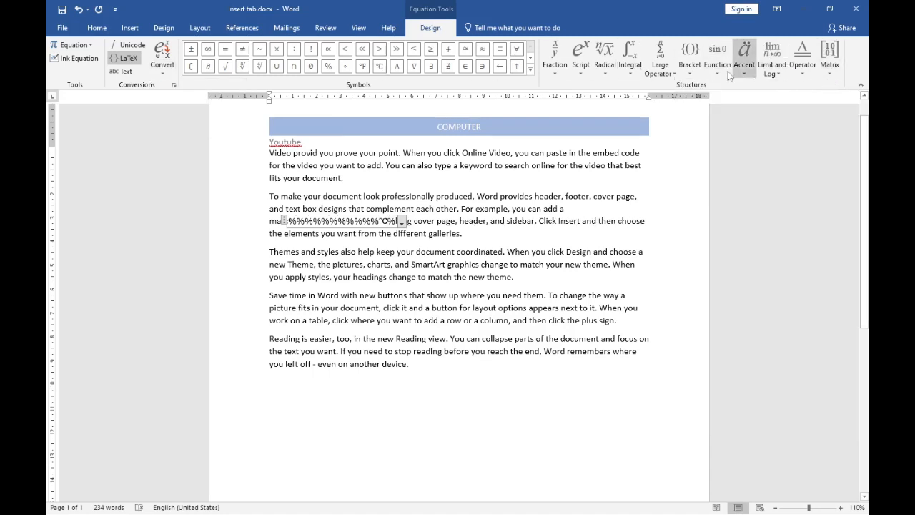
{"action": "left_click", "coordinate": [690, 63]}
{"action": "left_click", "coordinate": [580, 71]}
{"action": "left_click", "coordinate": [558, 72]}
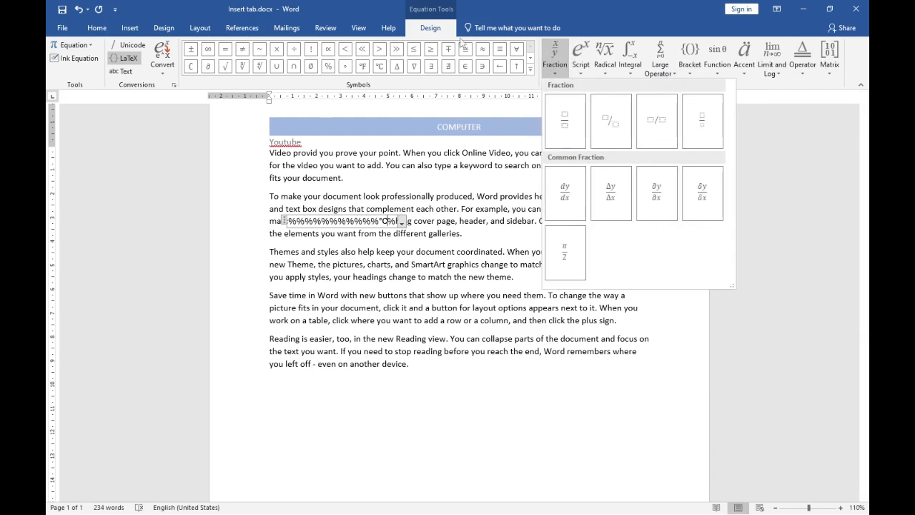
{"action": "left_click", "coordinate": [128, 47]}
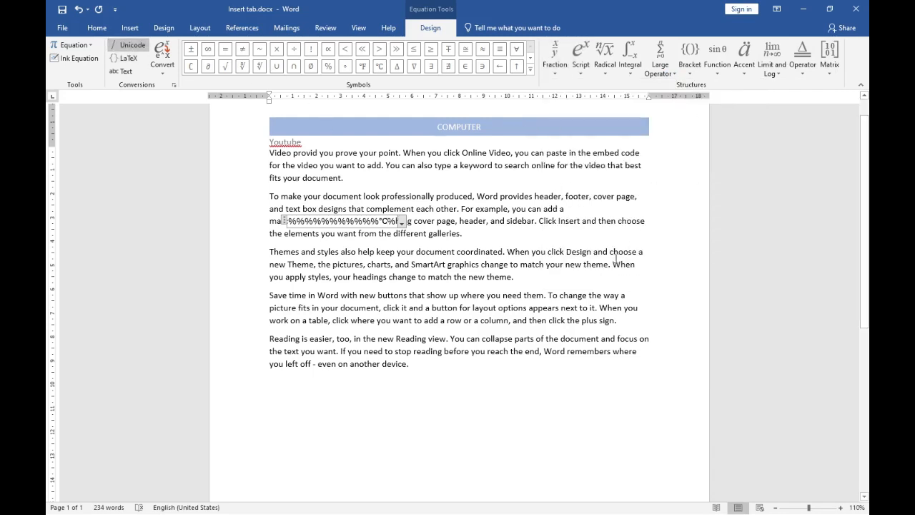
Step: Delete the equation together with the adjoining text "atc" before it and "hing co" after it in the second paragraph
{"action": "left_click_drag", "start_coordinate": [424, 220], "coordinate": [278, 222]}
{"action": "key", "text": "Delete"}
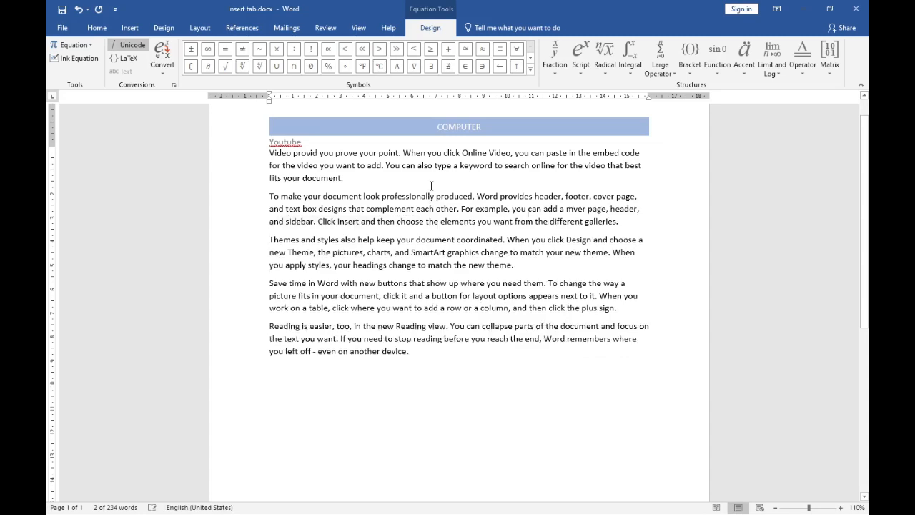
Step: Examine the full symbol table and the list of special characters with their shortcut keys, inserting nothing
{"action": "left_click", "coordinate": [128, 28]}
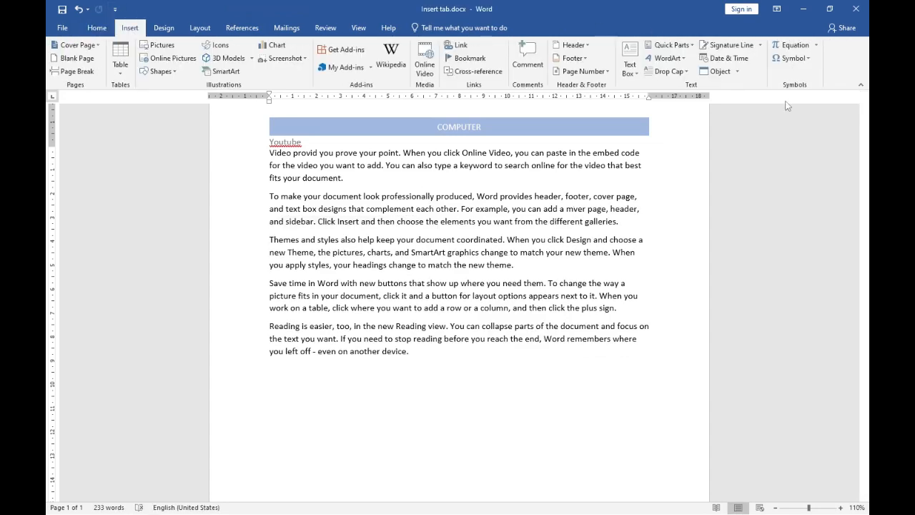
{"action": "left_click", "coordinate": [794, 58]}
{"action": "left_click", "coordinate": [801, 148]}
{"action": "scroll", "coordinate": [608, 222], "scroll_direction": "up", "scroll_amount": 3}
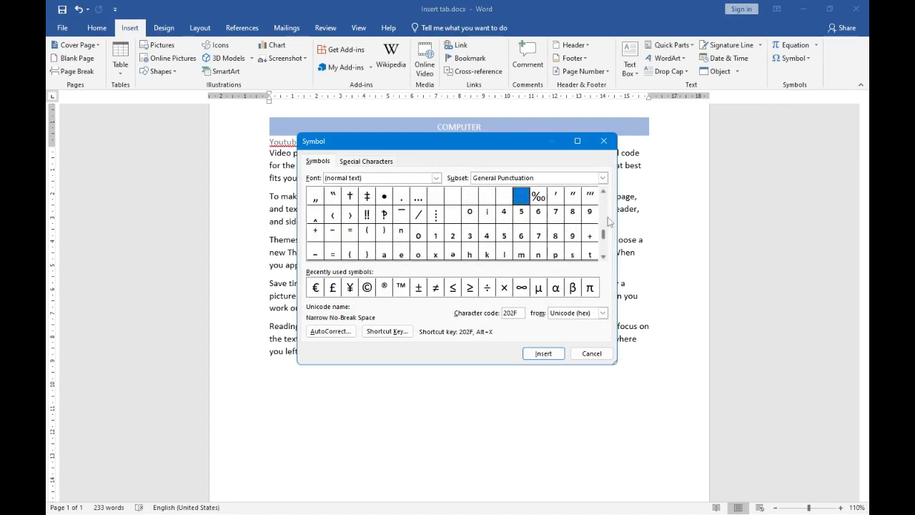
{"action": "scroll", "coordinate": [606, 226], "scroll_direction": "up", "scroll_amount": 2}
{"action": "left_click_drag", "start_coordinate": [603, 247], "coordinate": [602, 192]}
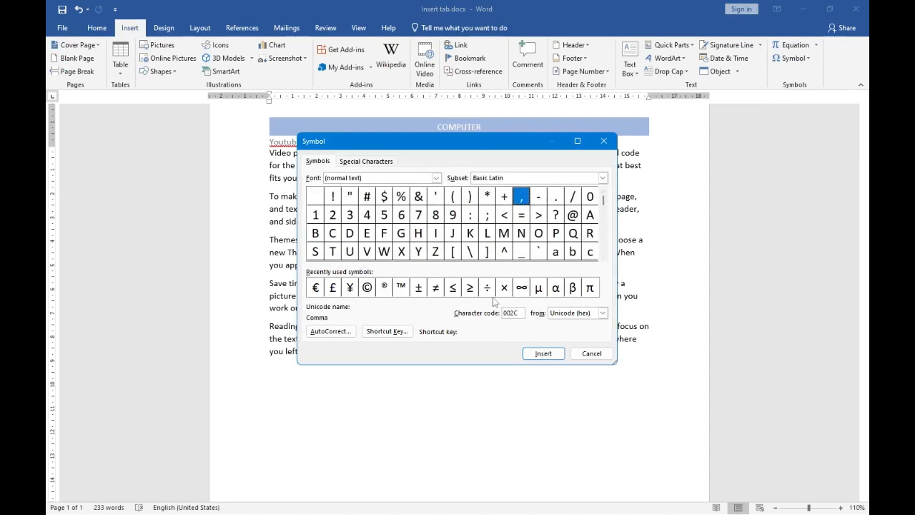
{"action": "left_click", "coordinate": [368, 161]}
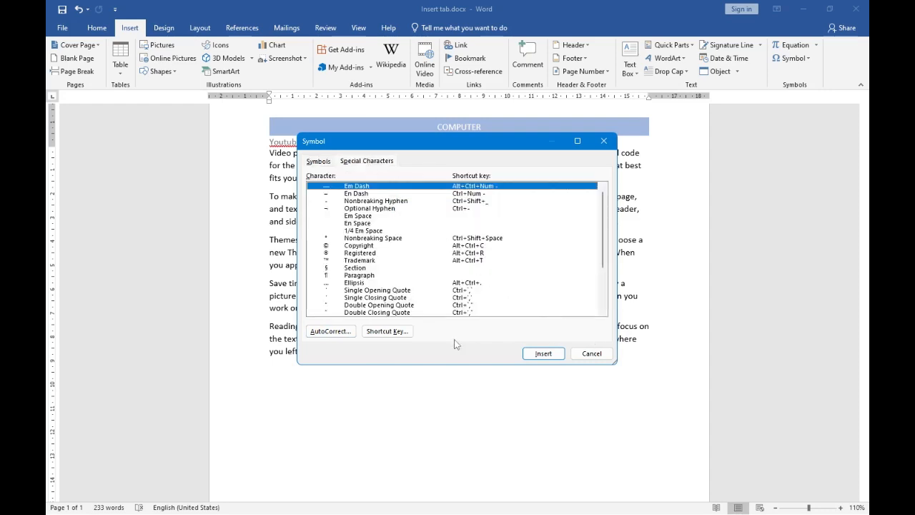
{"action": "left_click", "coordinate": [592, 359]}
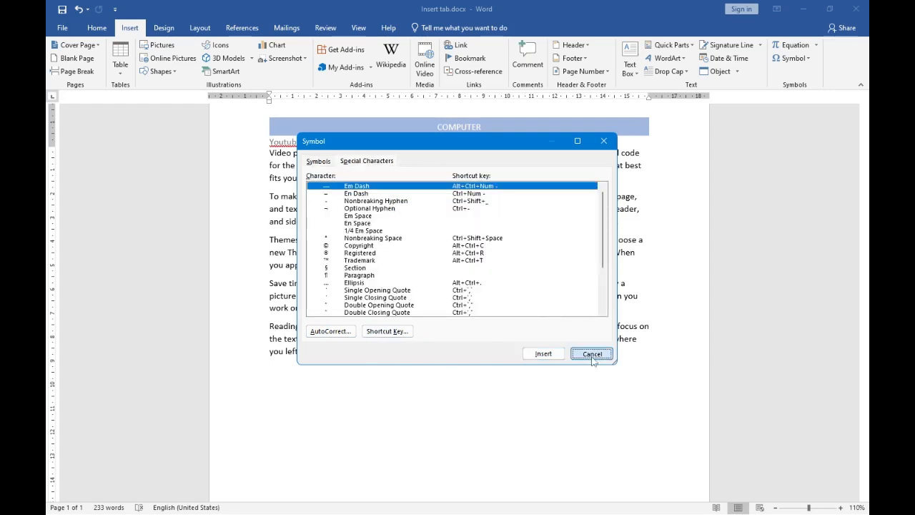
{"action": "scroll", "coordinate": [440, 273], "scroll_direction": "down", "scroll_amount": 3}
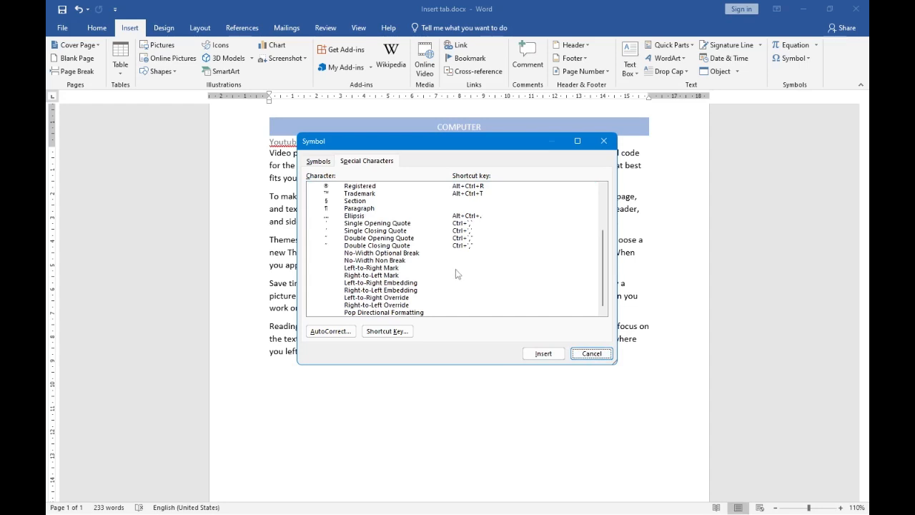
{"action": "left_click", "coordinate": [591, 353]}
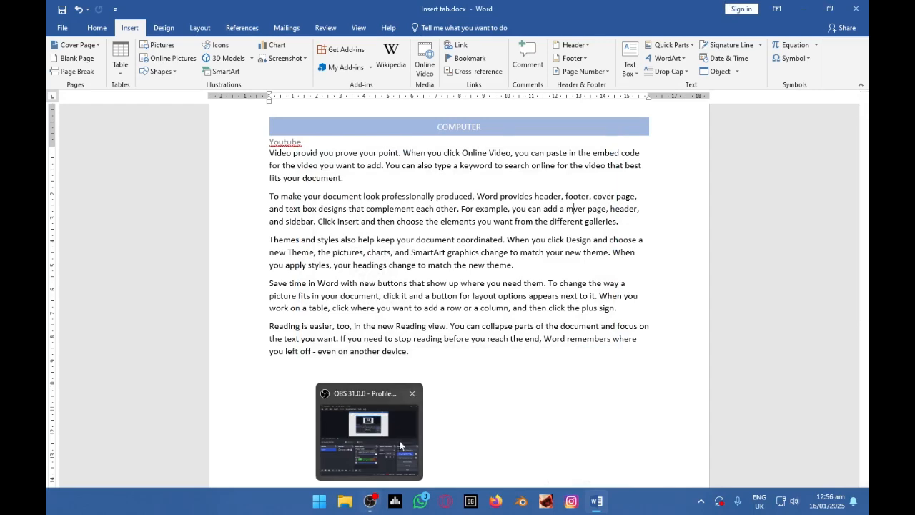
{"action": "left_click", "coordinate": [370, 499]}
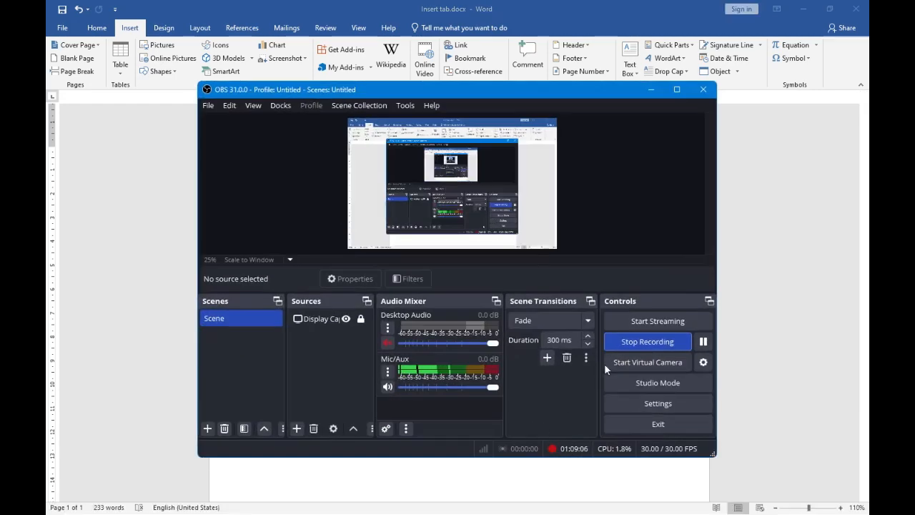
{"action": "left_click", "coordinate": [650, 89]}
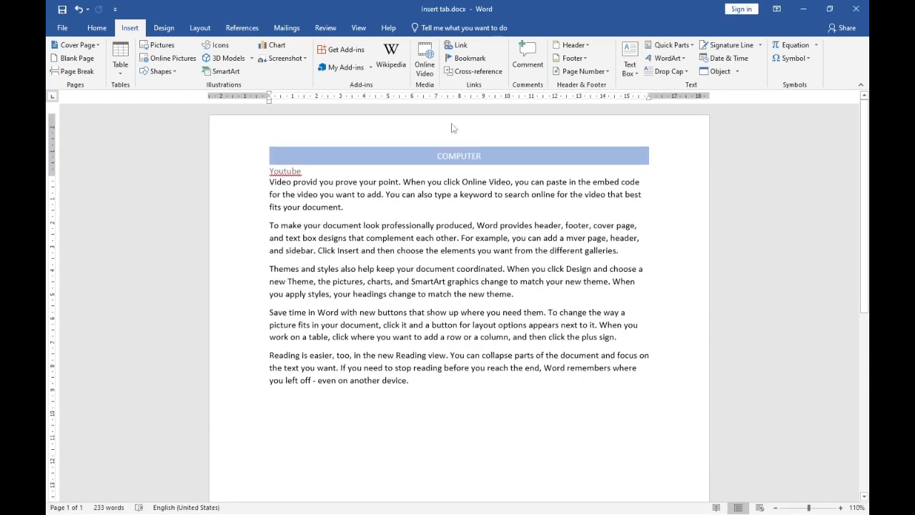